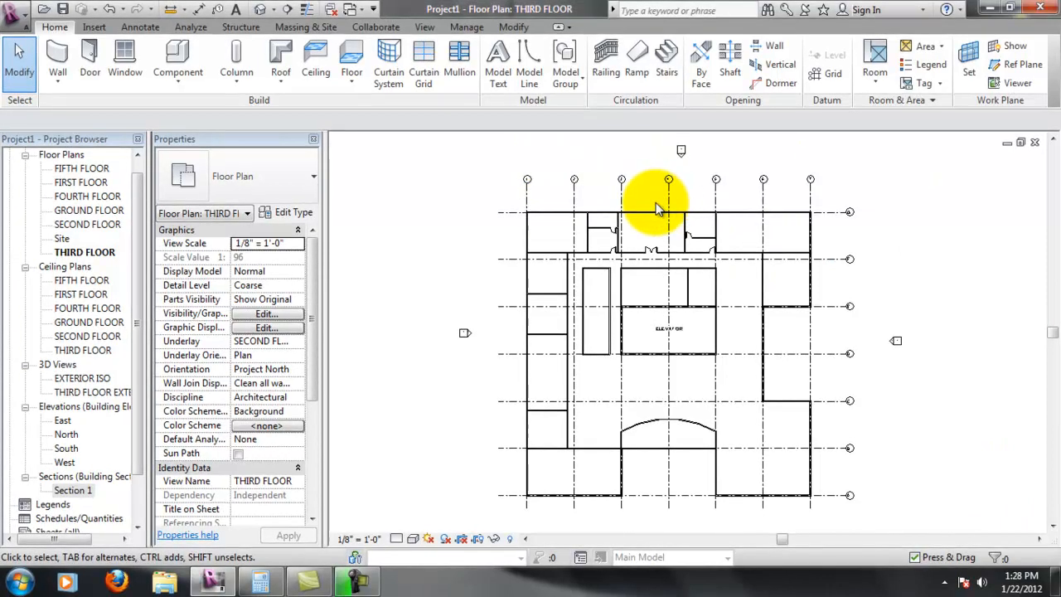
Examine the third-floor plan's exterior walls, rooms and central core.
scroll(659, 212, up, 5)
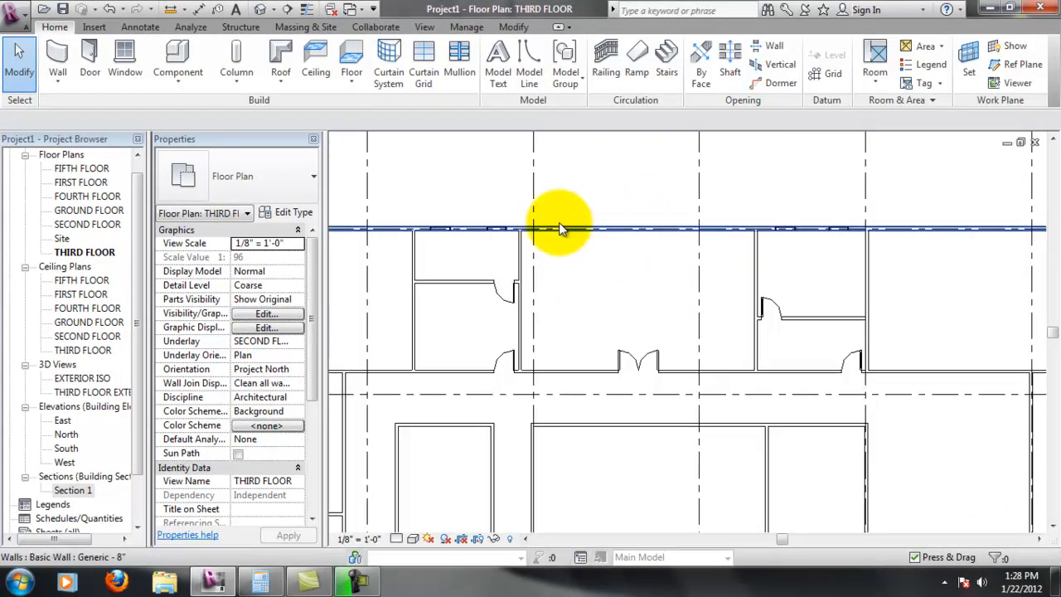
scroll(741, 313, down, 2)
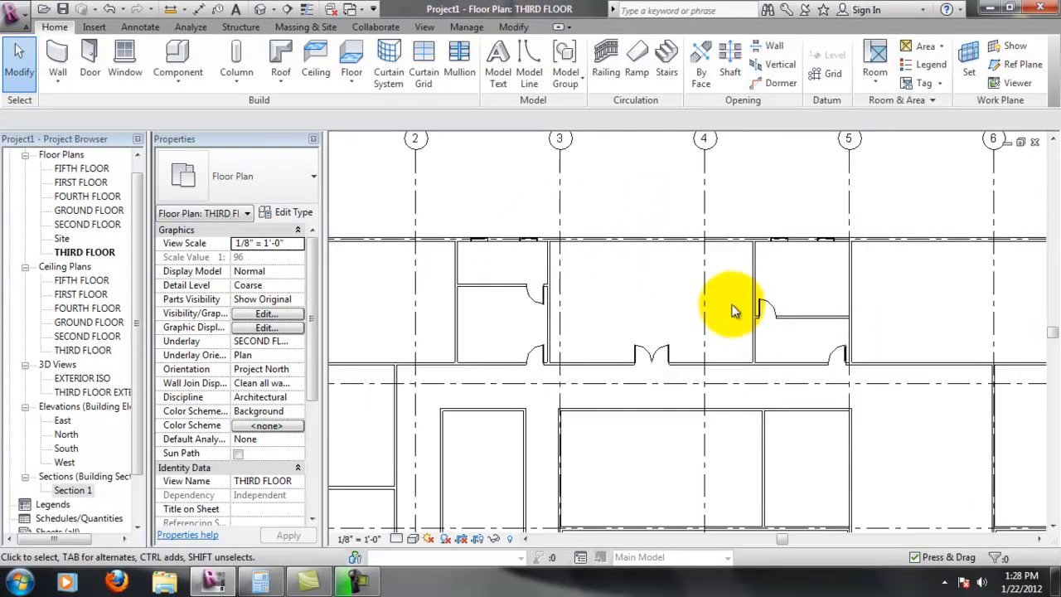
scroll(696, 308, down, 2)
scroll(696, 320, down, 4)
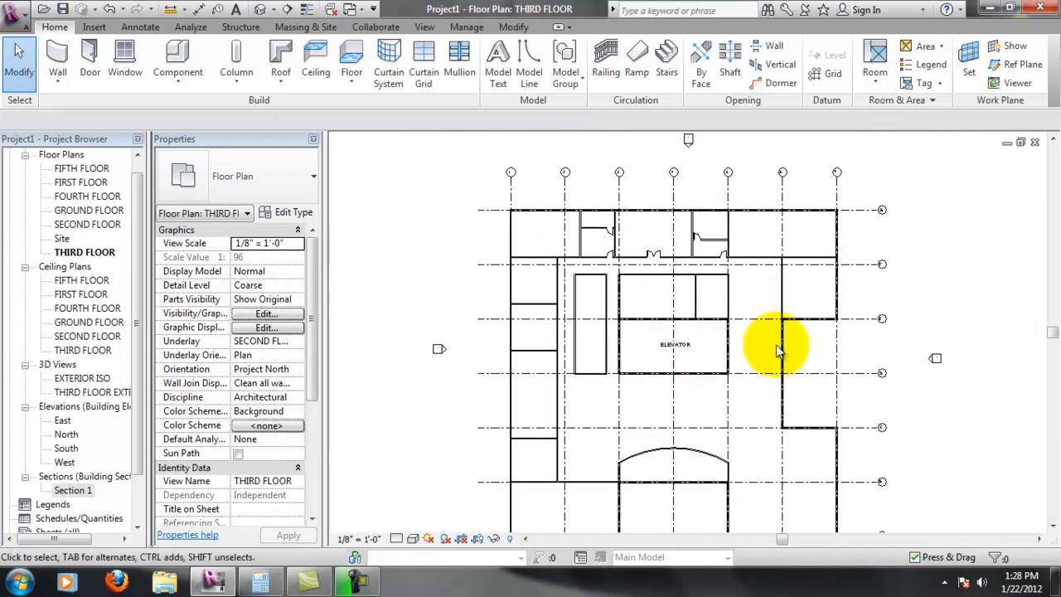
scroll(704, 379, down, 1)
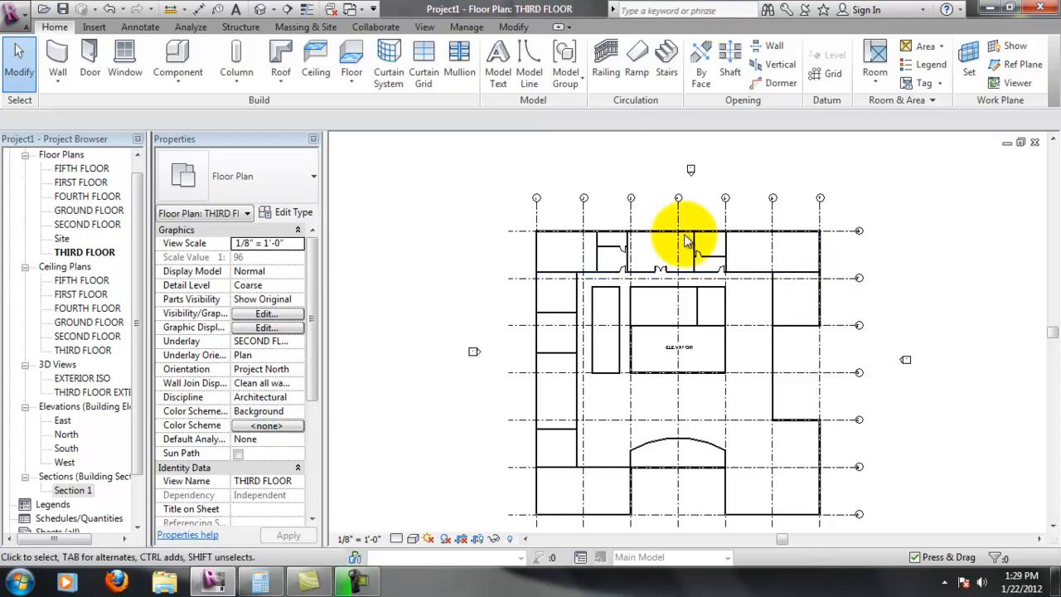
middle_drag(715, 394, 716, 373)
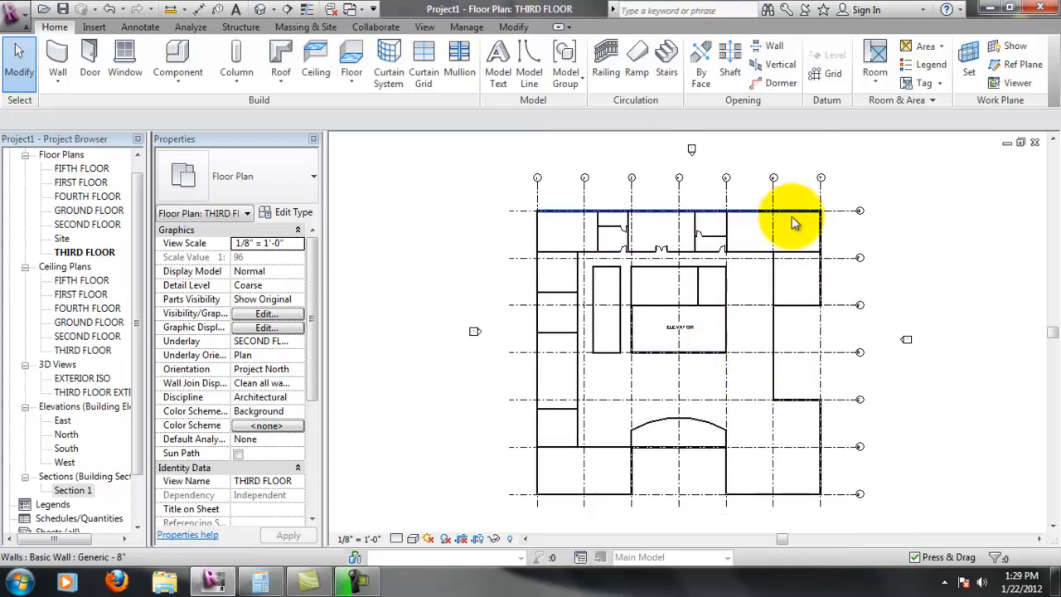
middle_drag(829, 307, 814, 304)
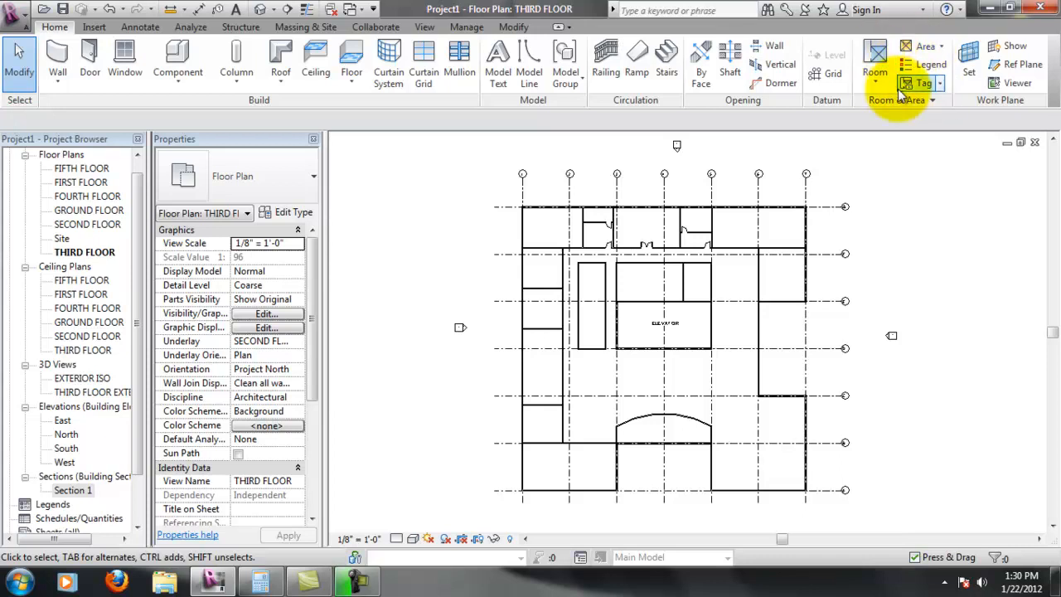
Create a Gross Building area plan for THIRD FLOOR, with area boundary lines generated automatically from the external walls.
click(938, 48)
click(940, 93)
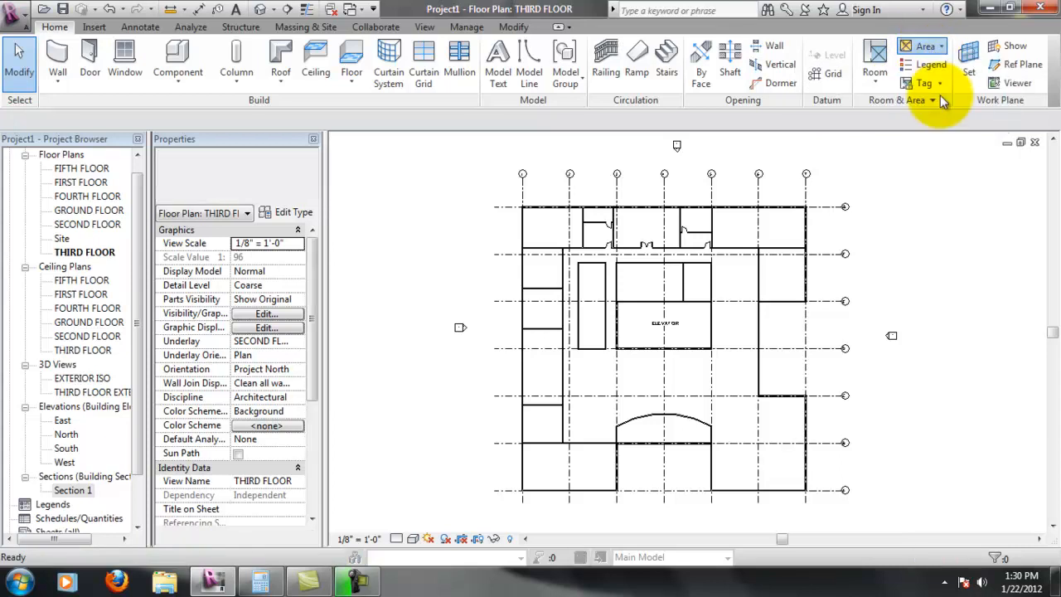
drag(545, 118, 379, 145)
click(452, 170)
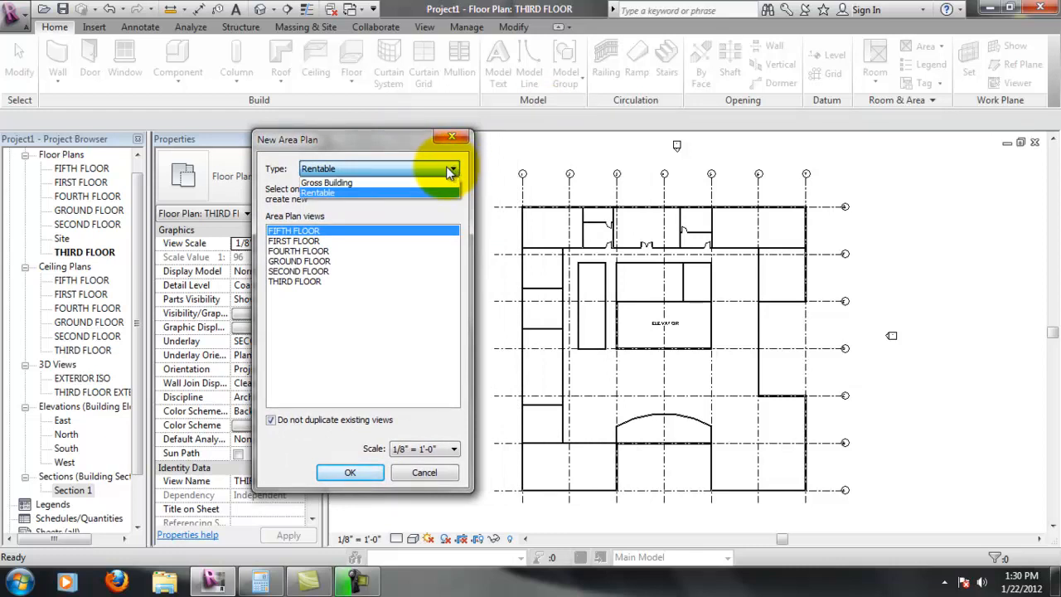
click(396, 184)
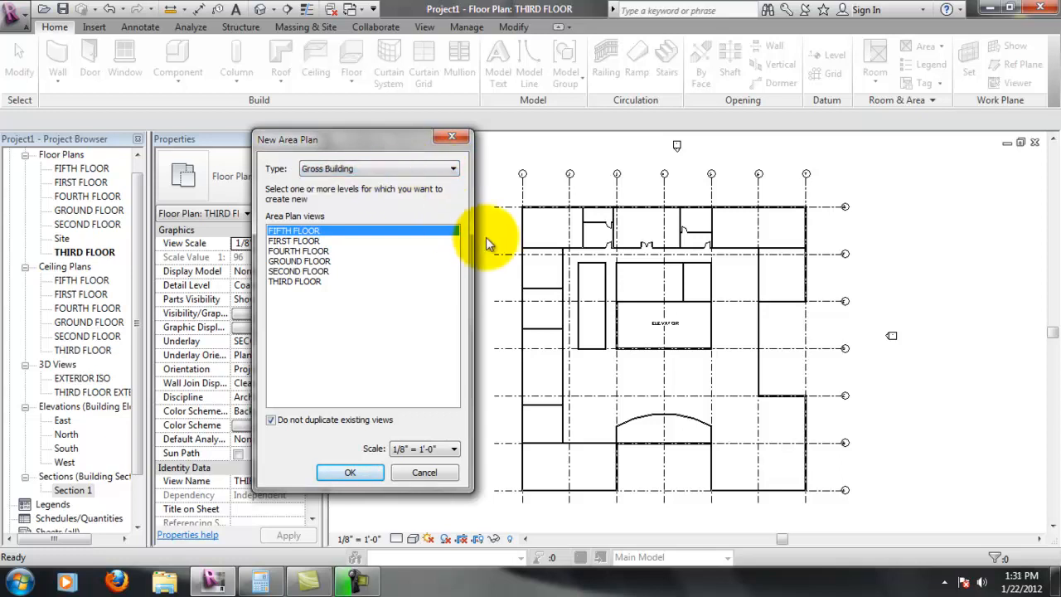
click(301, 281)
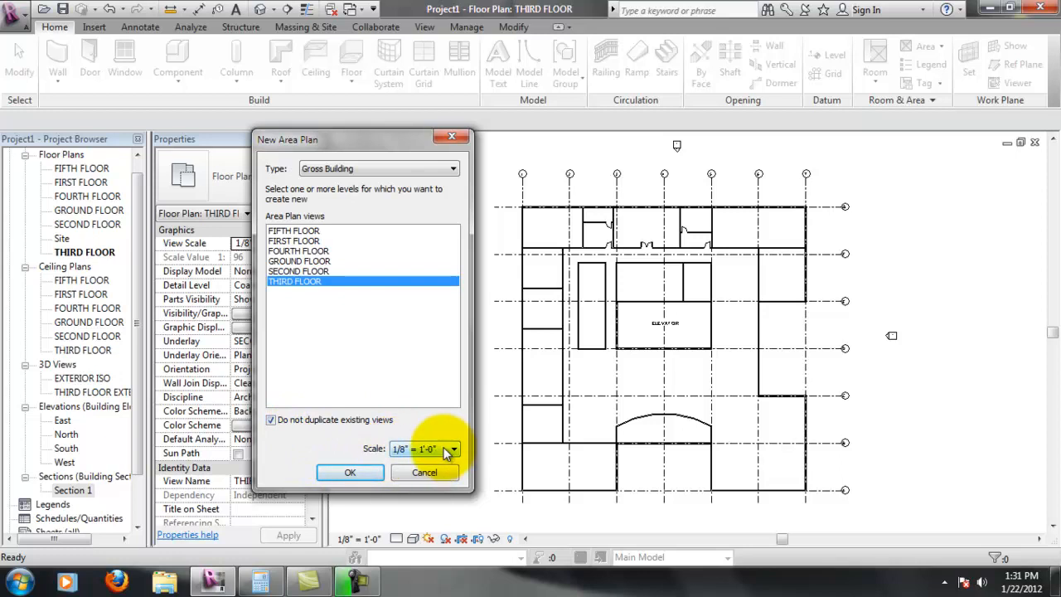
click(360, 476)
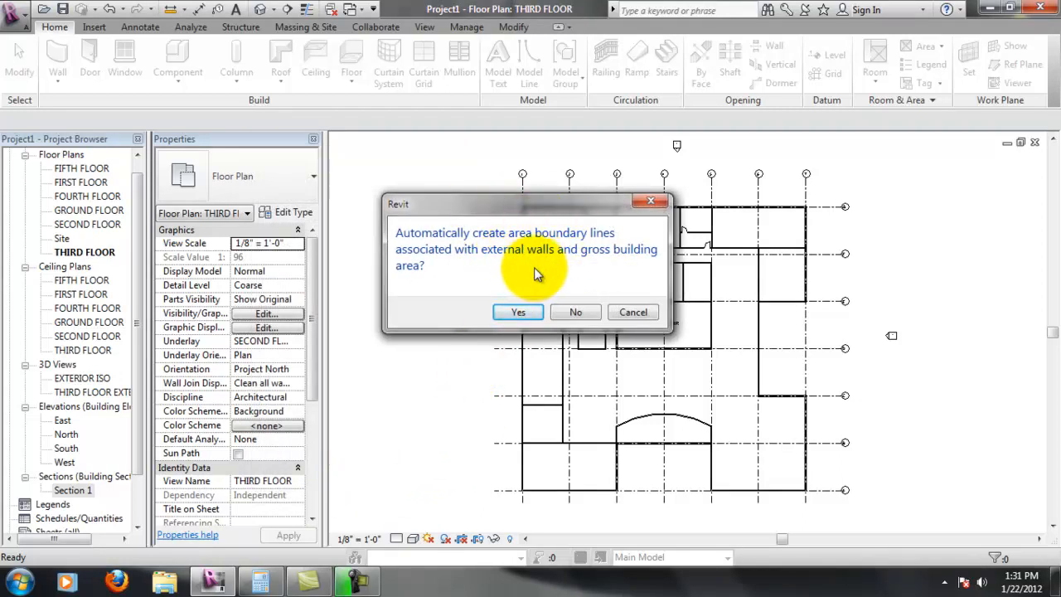
click(520, 313)
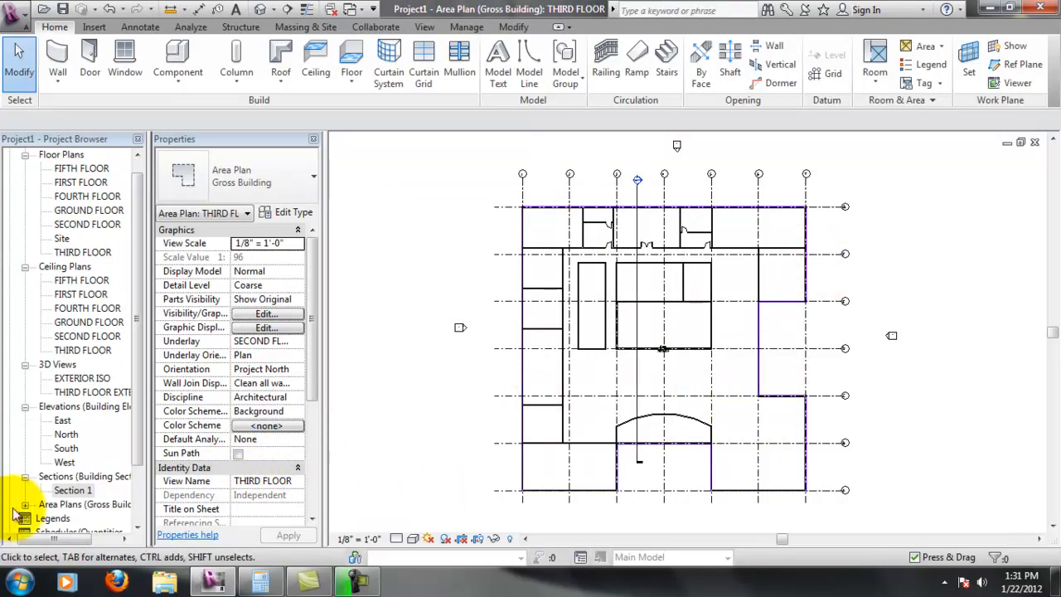
Expand the Gross Building area plans in the project browser to locate the THIRD FLOOR view.
click(71, 490)
scroll(50, 514, down, 2)
click(25, 435)
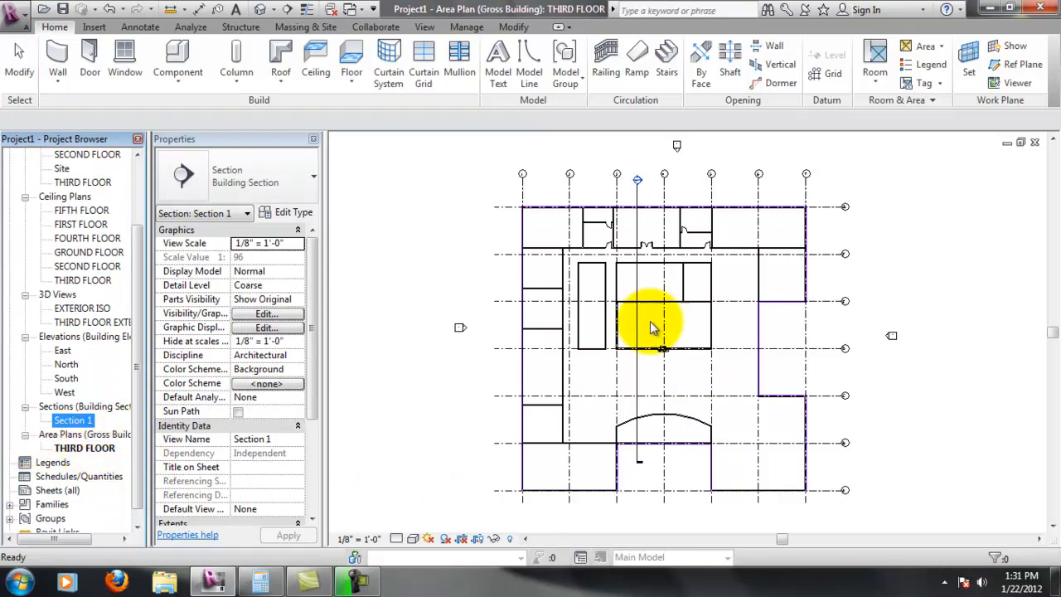
scroll(810, 204, up, 3)
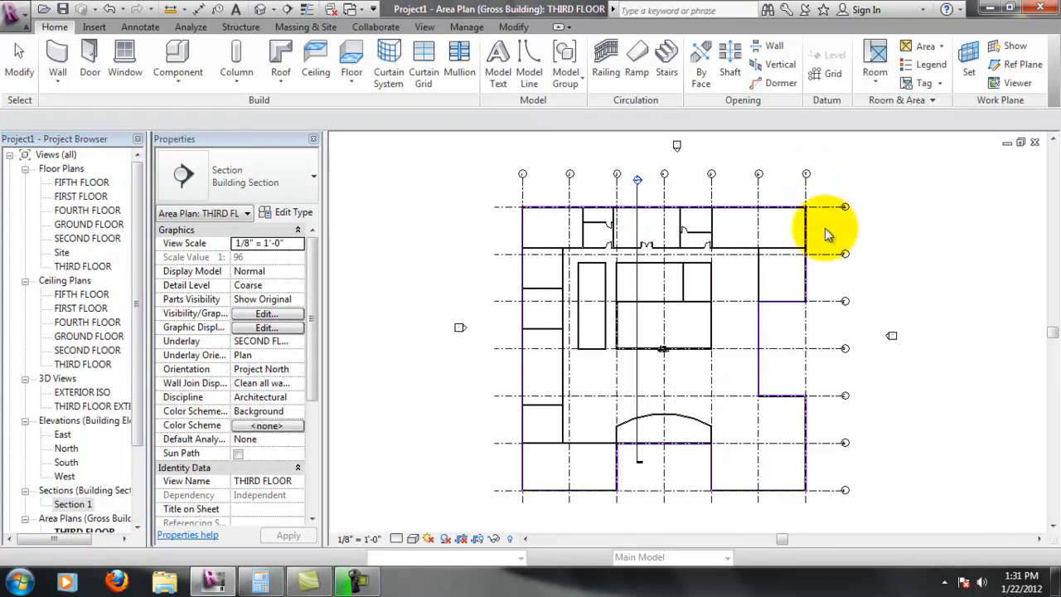
Inspect the area boundary lines along the exterior walls, especially at the corner of grids G and 7.
scroll(829, 216, up, 6)
scroll(814, 149, up, 3)
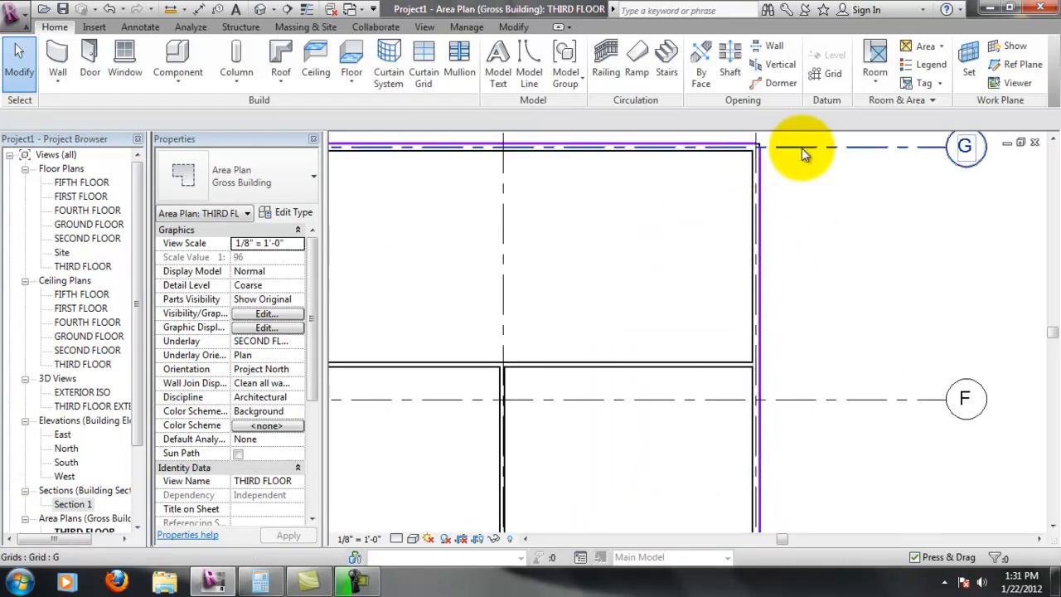
scroll(770, 182, down, 5)
scroll(786, 202, down, 10)
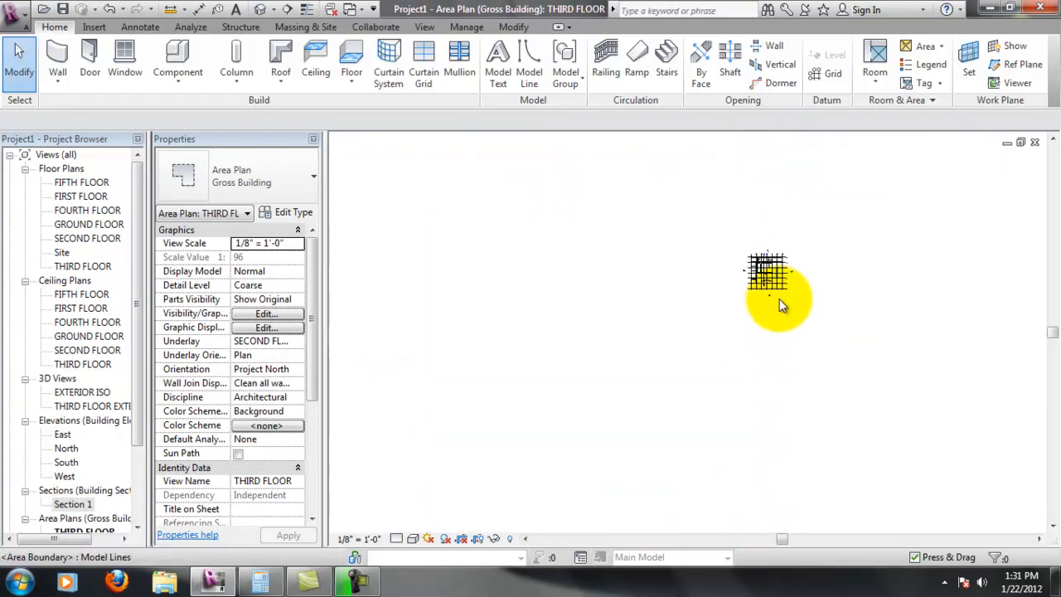
scroll(775, 236, up, 10)
scroll(779, 381, up, 5)
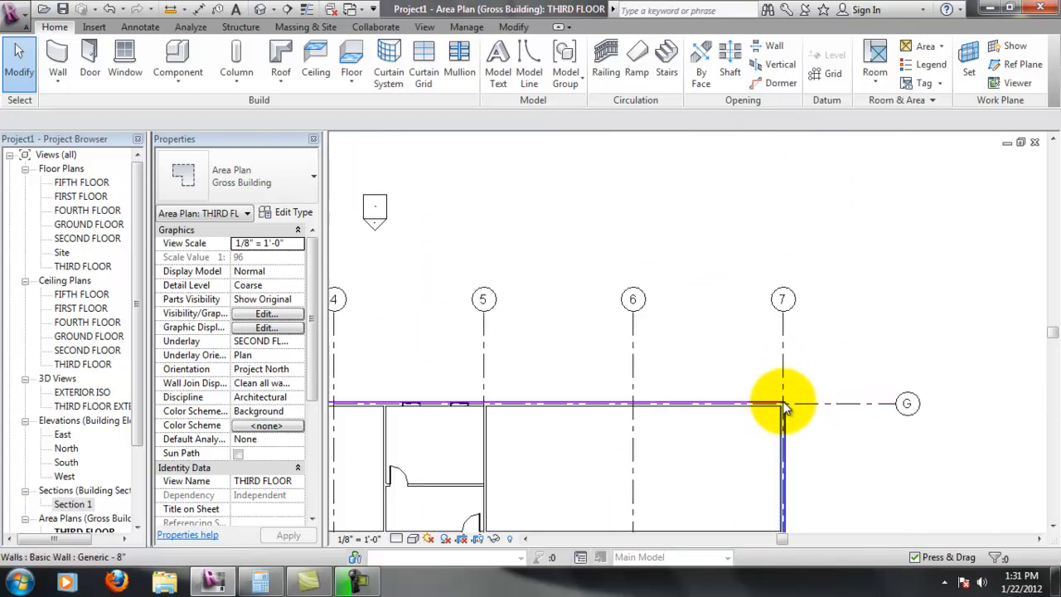
scroll(779, 414, down, 8)
scroll(658, 360, up, 2)
scroll(663, 374, down, 3)
Move the area tag off the elevator room's lower wall into the open space just below it.
scroll(663, 373, up, 5)
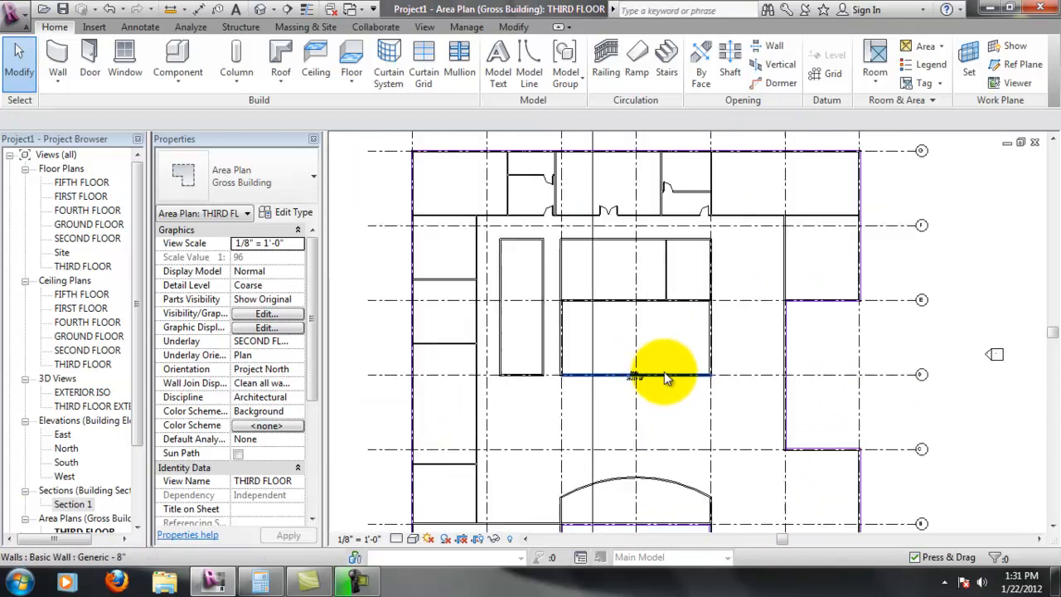
scroll(667, 381, up, 1)
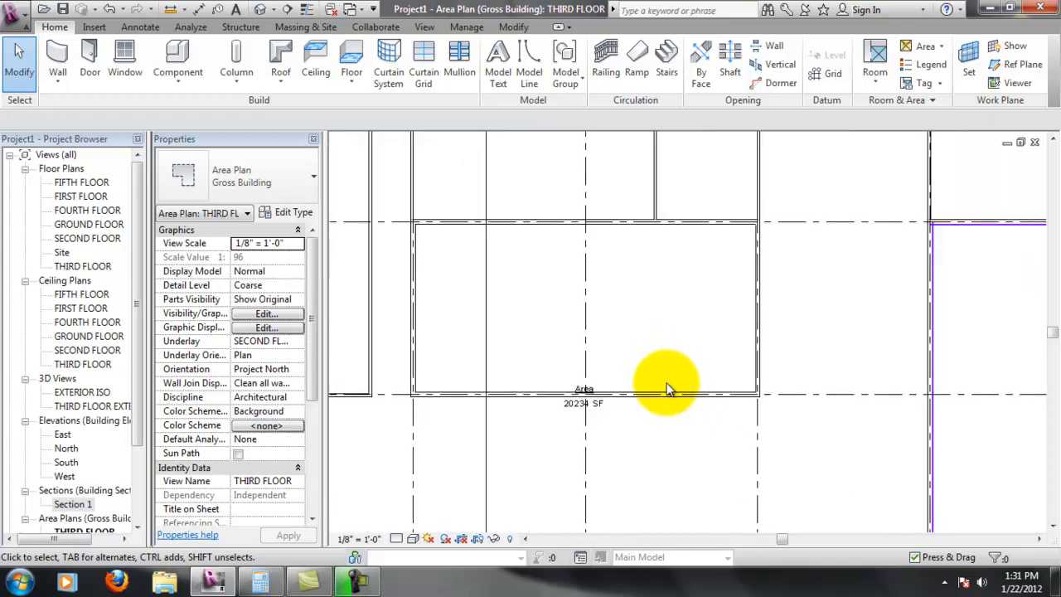
scroll(698, 352, down, 3)
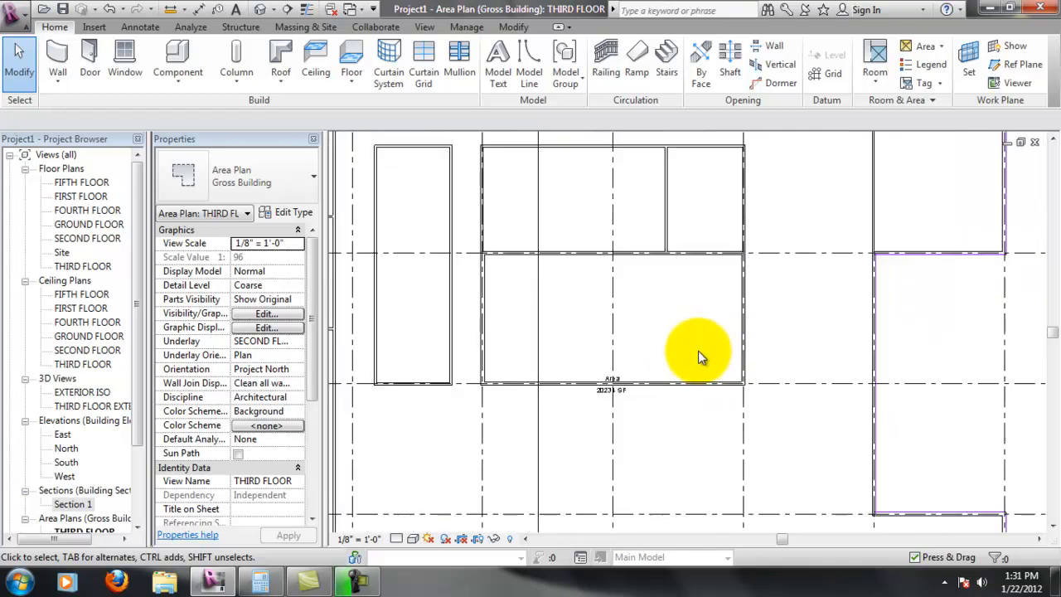
click(630, 386)
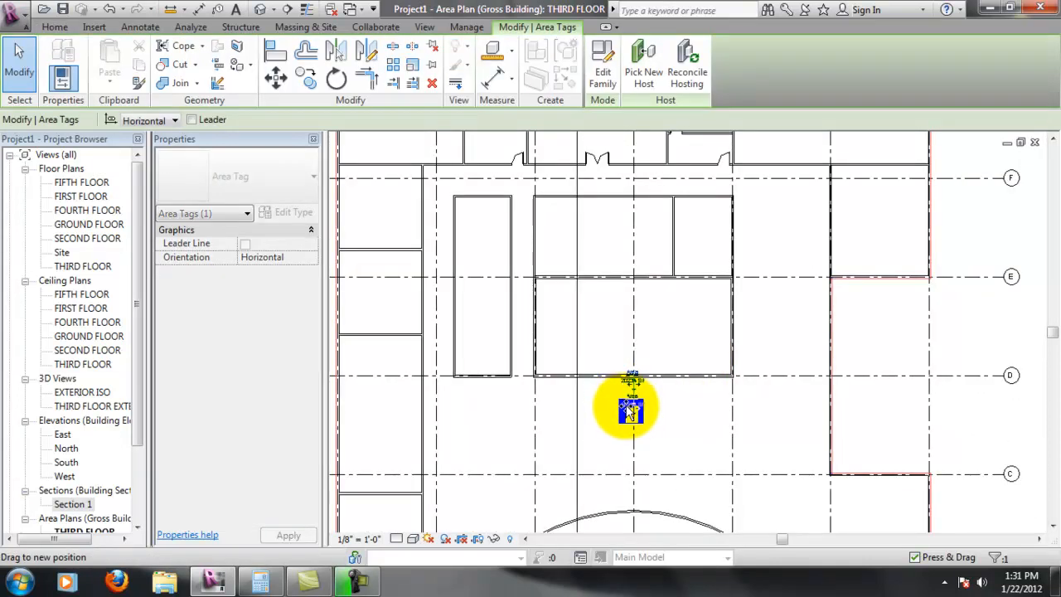
drag(625, 406, 627, 406)
click(988, 326)
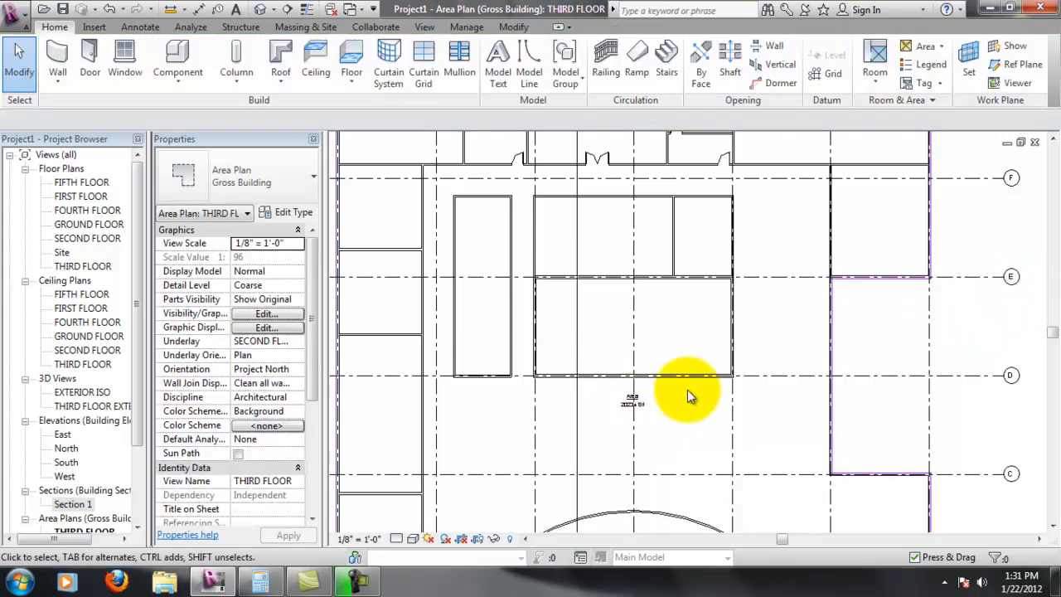
scroll(907, 303, down, 2)
scroll(789, 340, up, 4)
scroll(733, 232, up, 2)
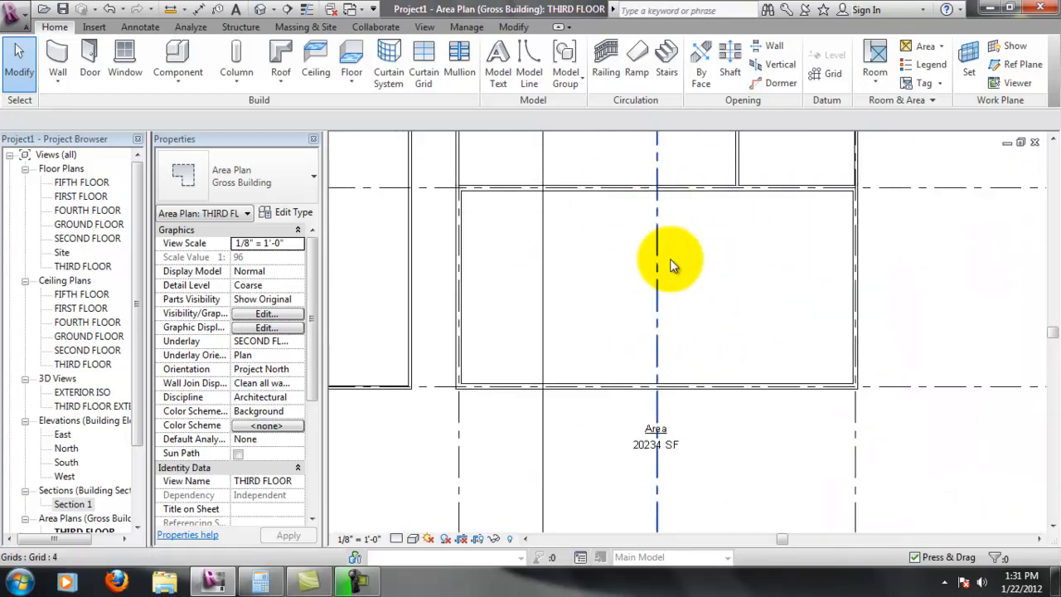
Draw a rectangular area boundary along the inner wall faces of the elevator room to exclude it from the gross area.
scroll(642, 275, down, 4)
scroll(647, 279, down, 1)
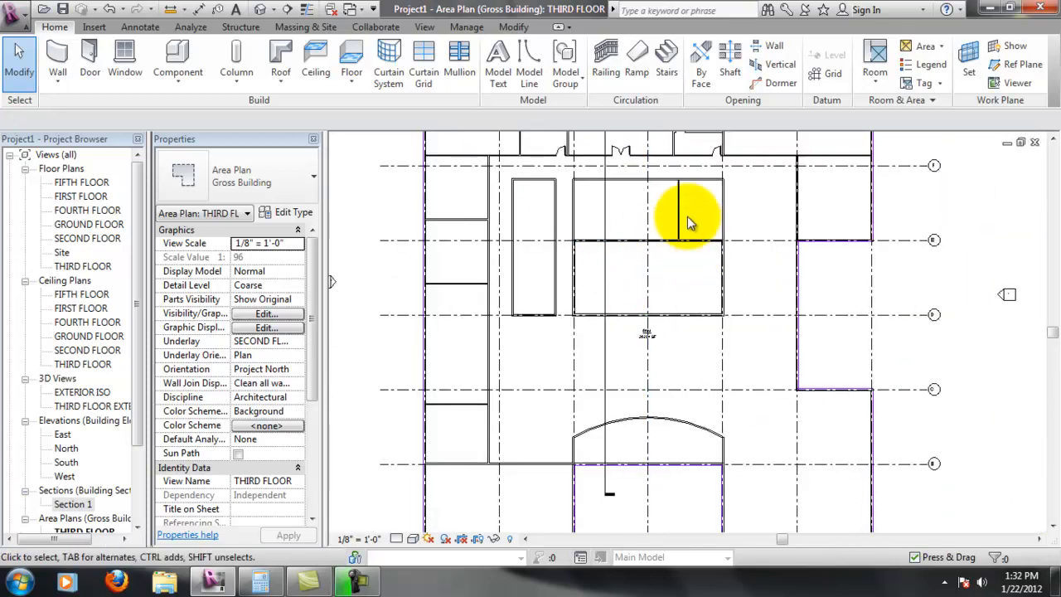
scroll(652, 278, up, 5)
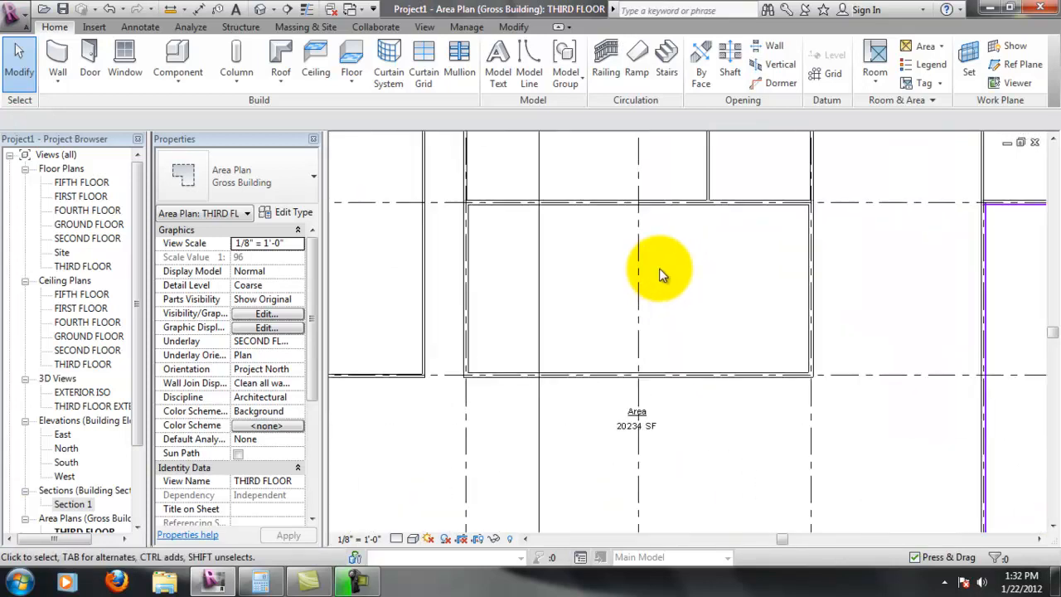
middle_drag(689, 245, 737, 268)
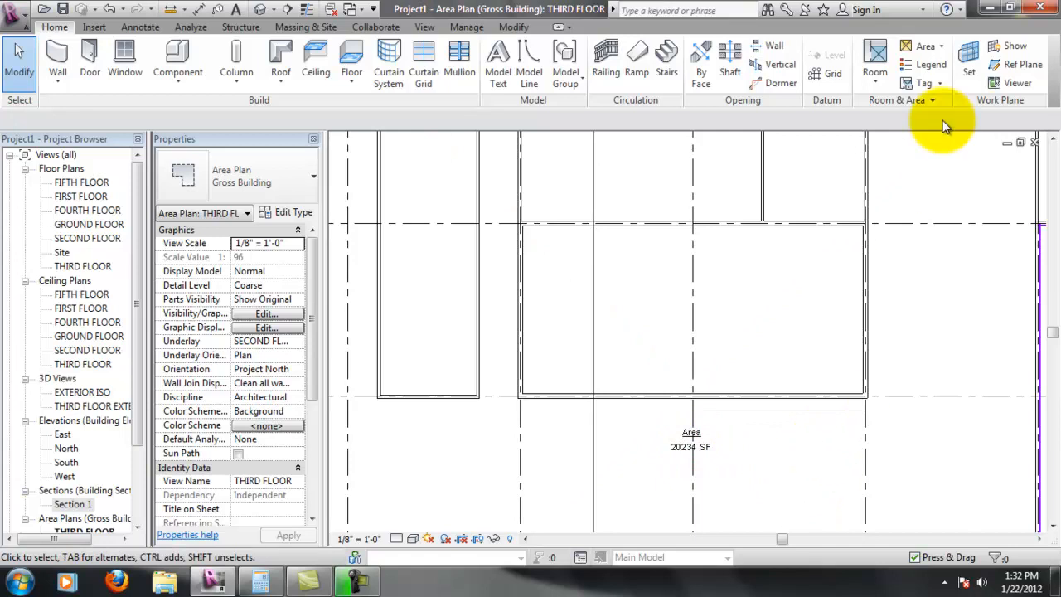
click(934, 101)
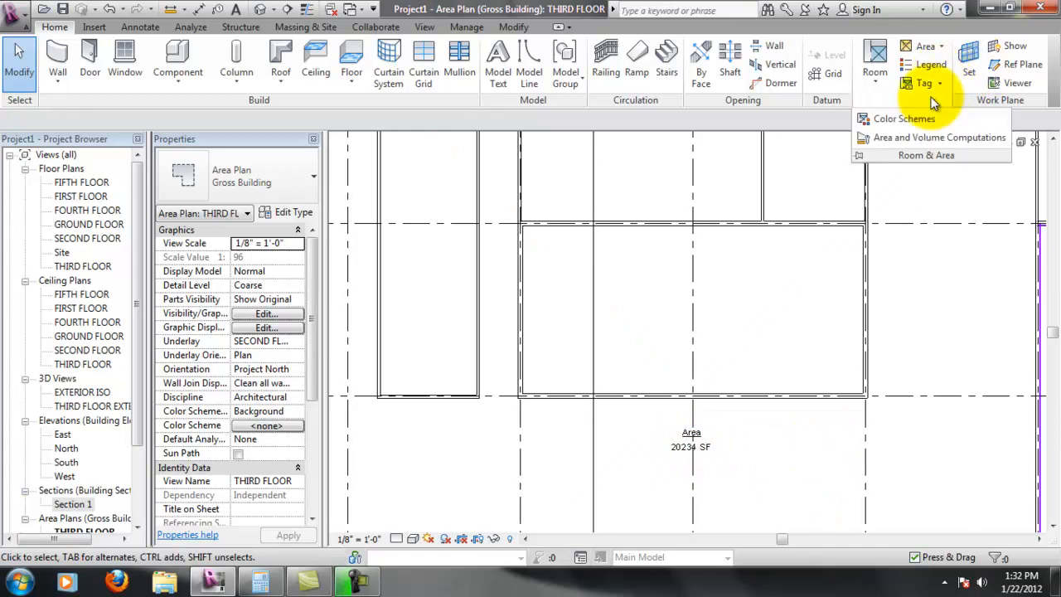
click(942, 47)
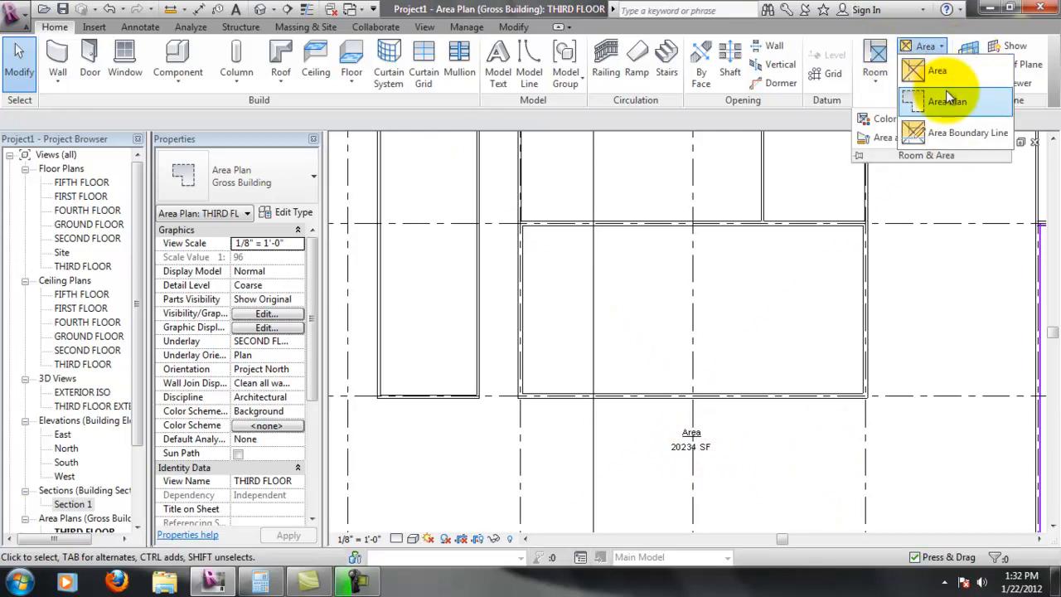
click(954, 128)
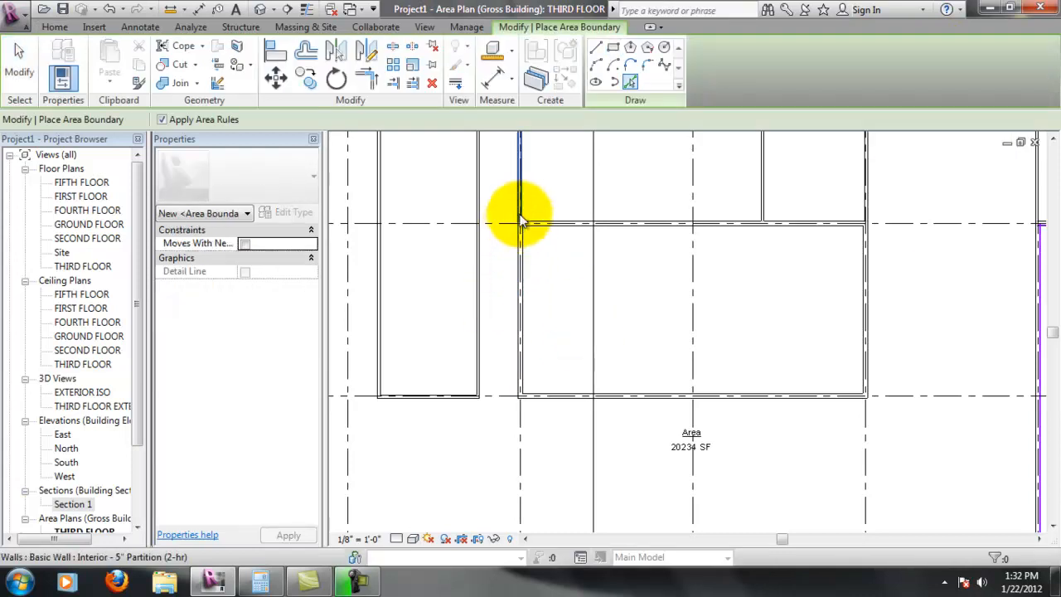
click(614, 48)
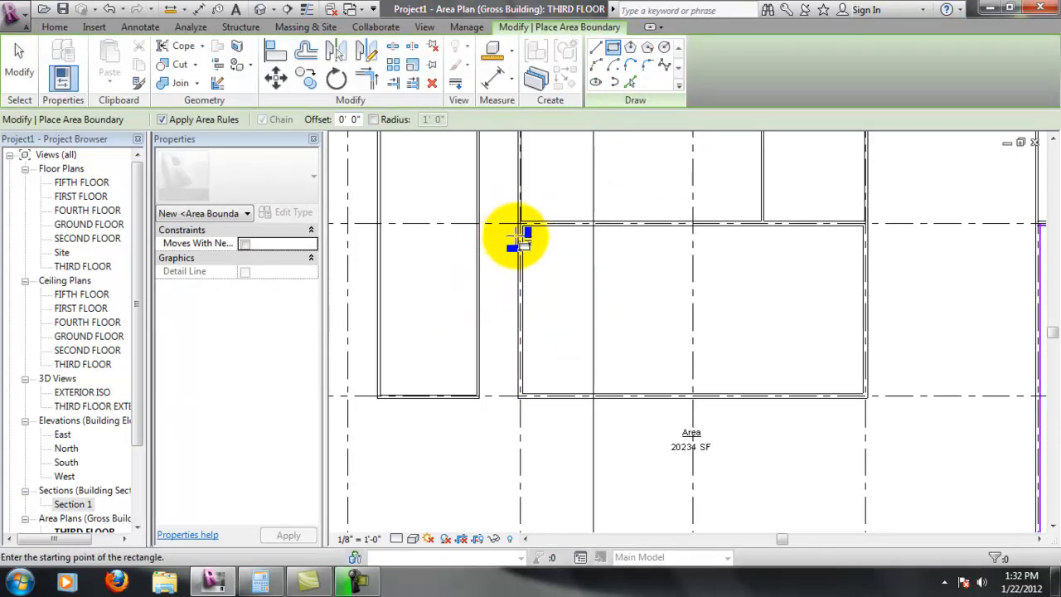
click(523, 226)
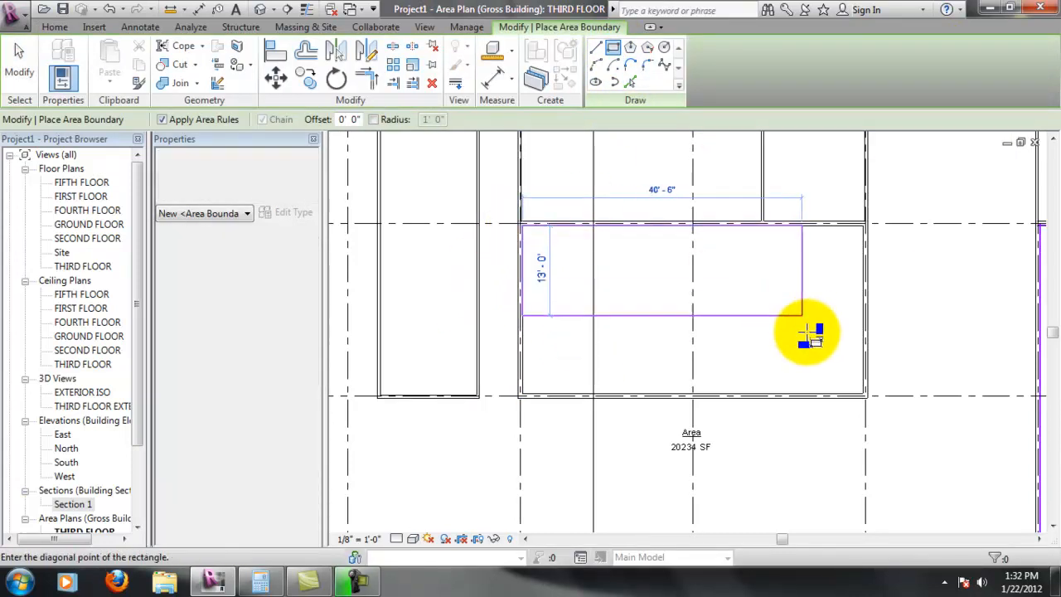
click(865, 396)
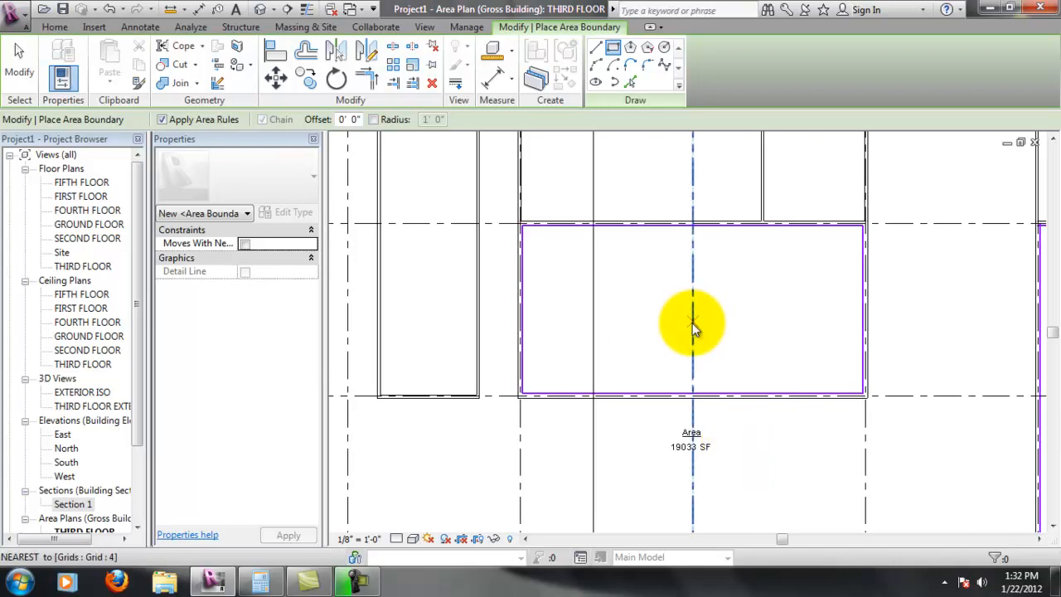
Check the area tag below the elevator room against the floor's boundary lines.
scroll(556, 367, down, 4)
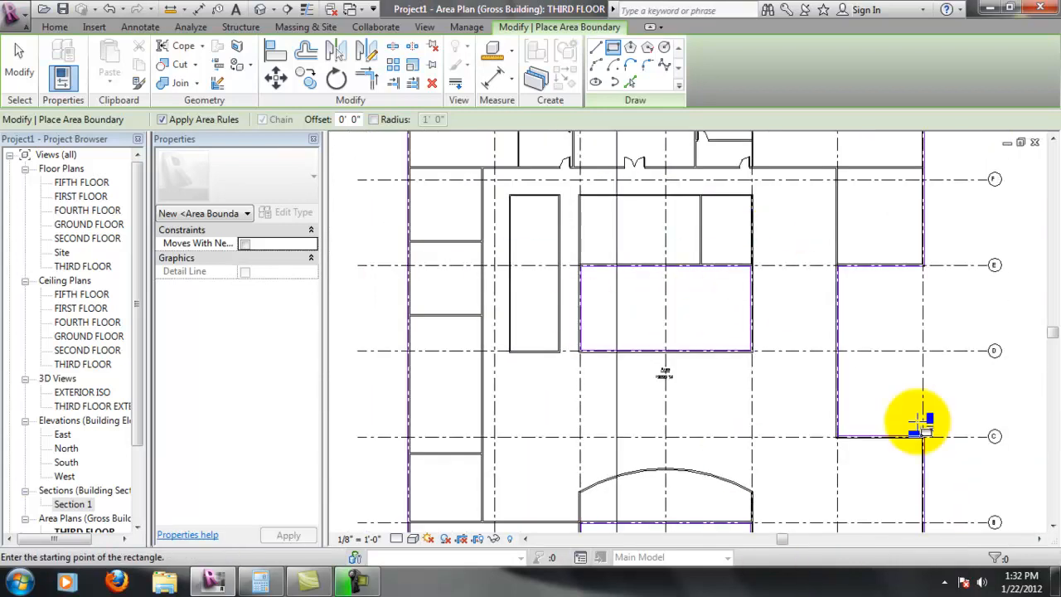
scroll(688, 402, up, 3)
scroll(680, 350, down, 2)
scroll(643, 328, down, 4)
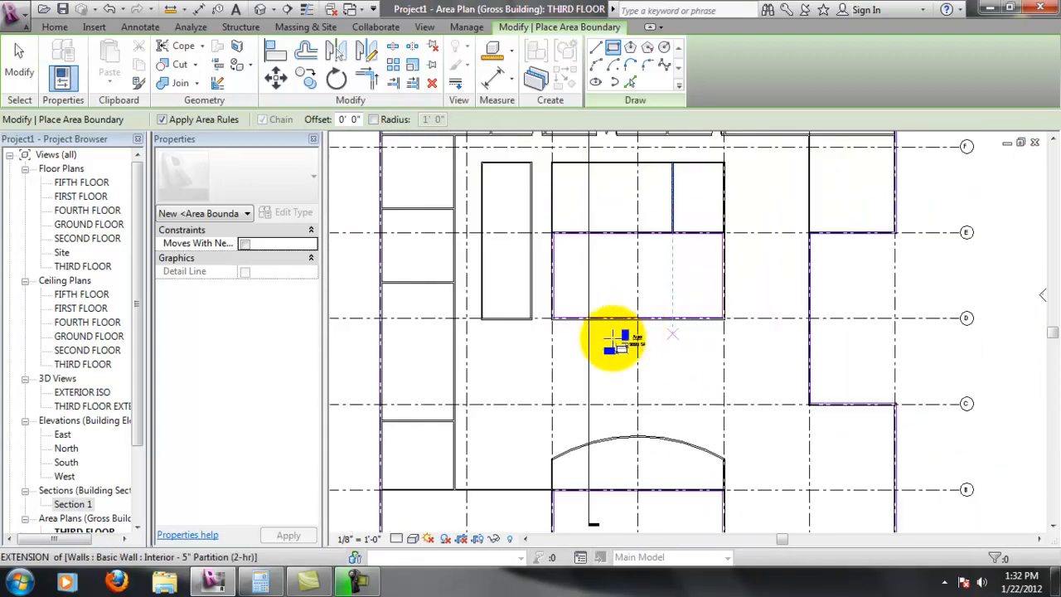
scroll(572, 344, up, 5)
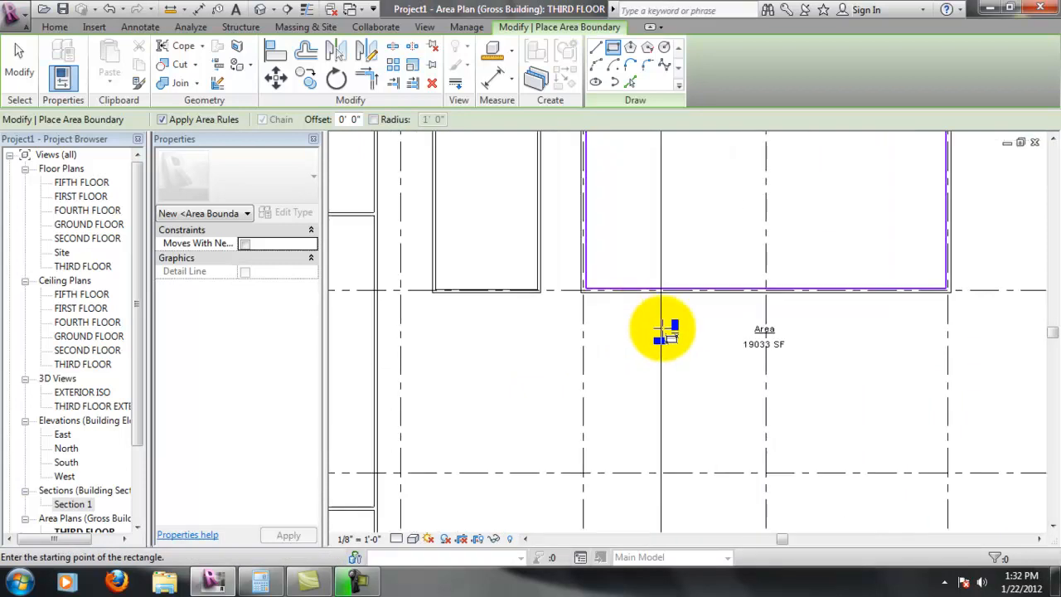
Delete the rectangular chain of four area boundary lines along the elevator room's inner wall faces.
middle_drag(820, 274, 711, 279)
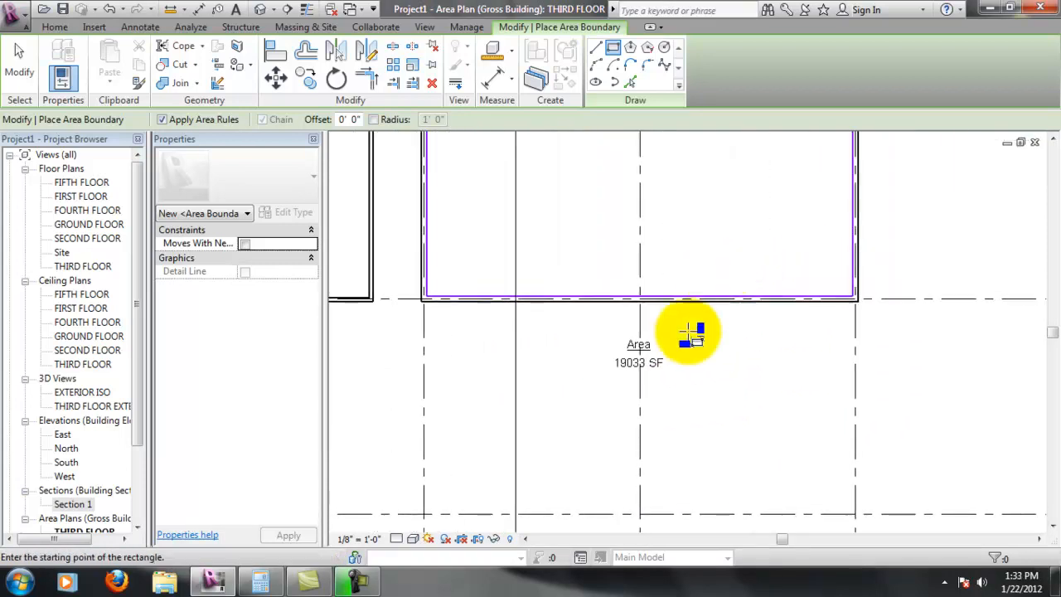
scroll(680, 354, down, 2)
key(Escape)
key(Escape)
click(659, 312)
key(Tab)
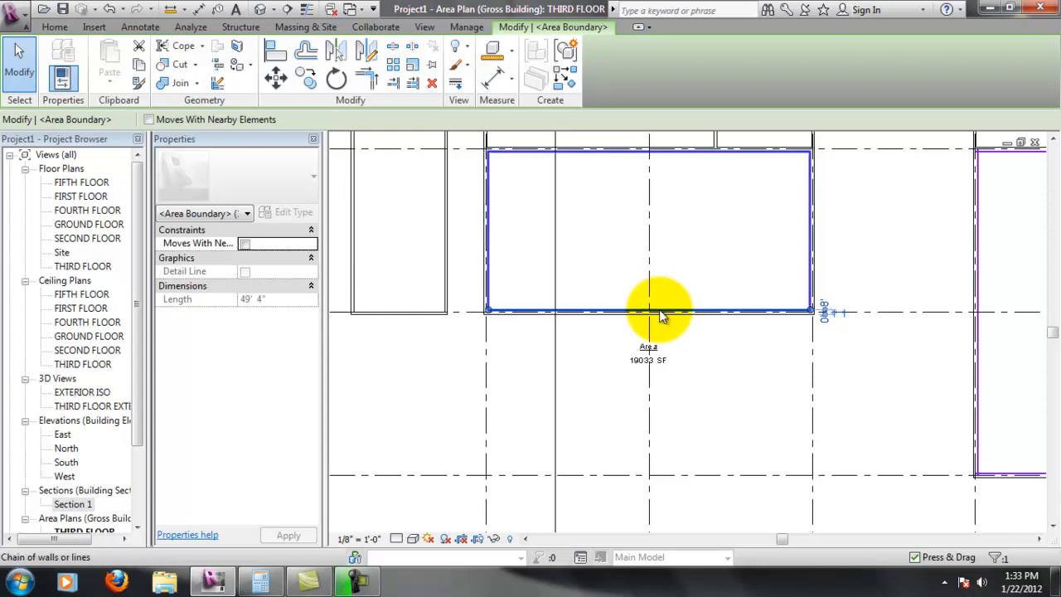
key(Tab)
click(664, 312)
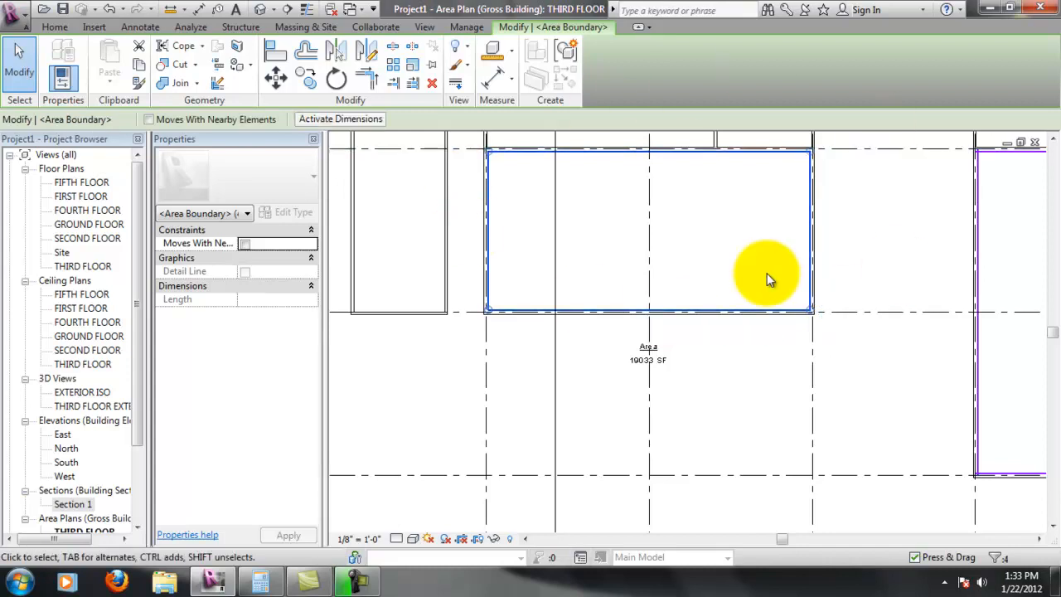
key(Escape)
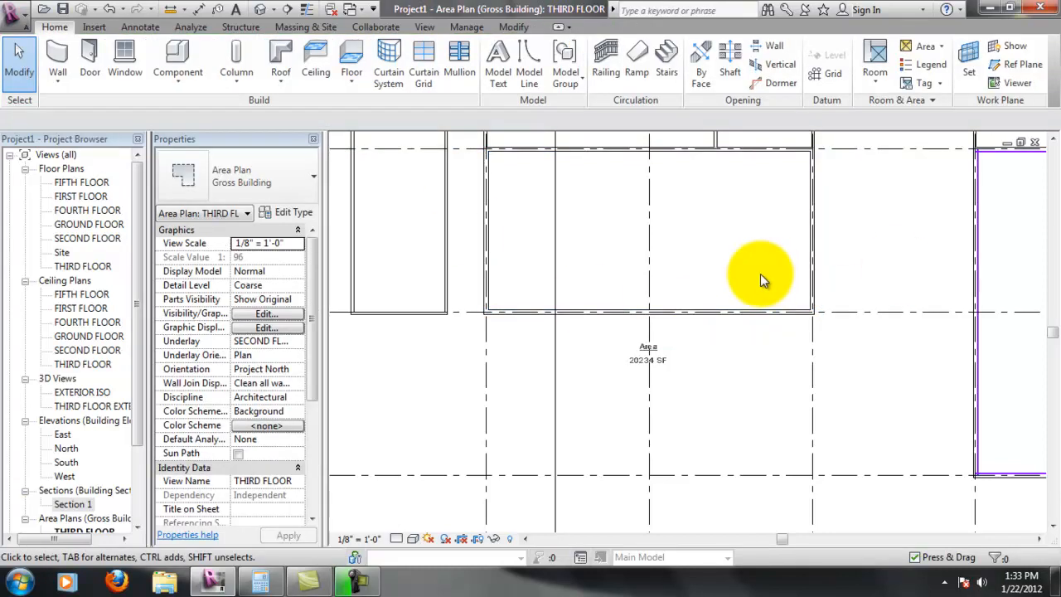
Move the area tag from the open space below the elevator room up into the room.
scroll(647, 351, down, 2)
click(655, 362)
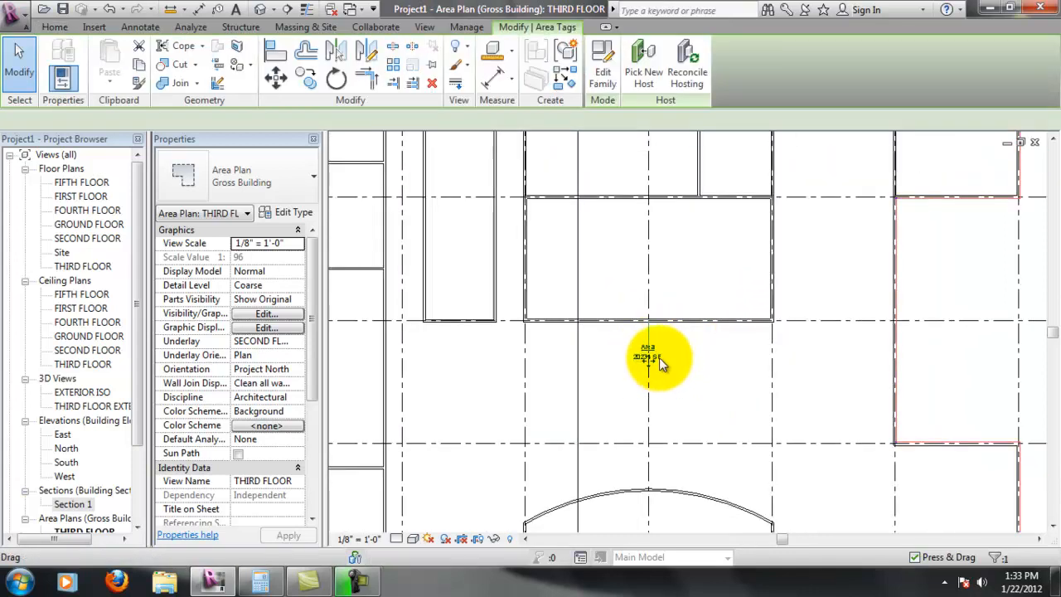
drag(680, 352, 685, 254)
click(746, 370)
middle_drag(895, 259, 759, 290)
scroll(758, 290, down, 1)
click(980, 260)
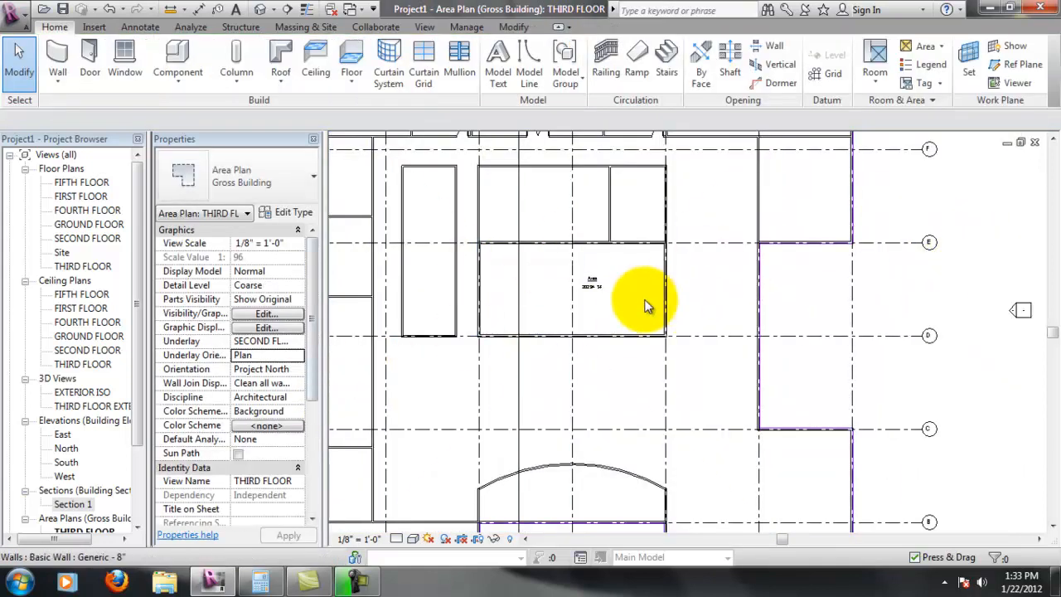
Save the project from the save reminder while trying to place another area near the elevator room.
scroll(737, 268, down, 2)
scroll(663, 274, up, 3)
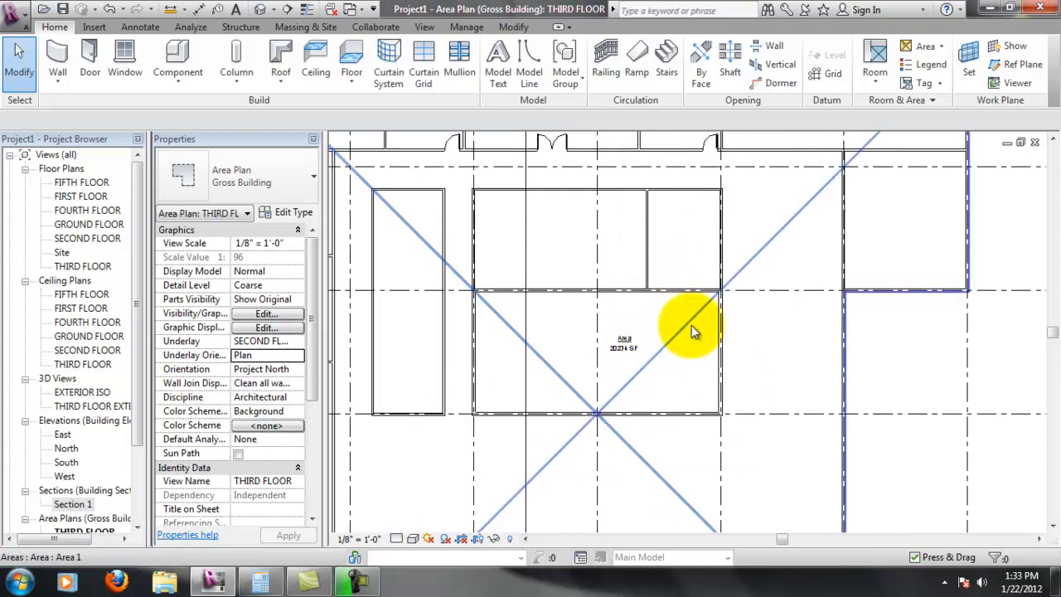
click(944, 49)
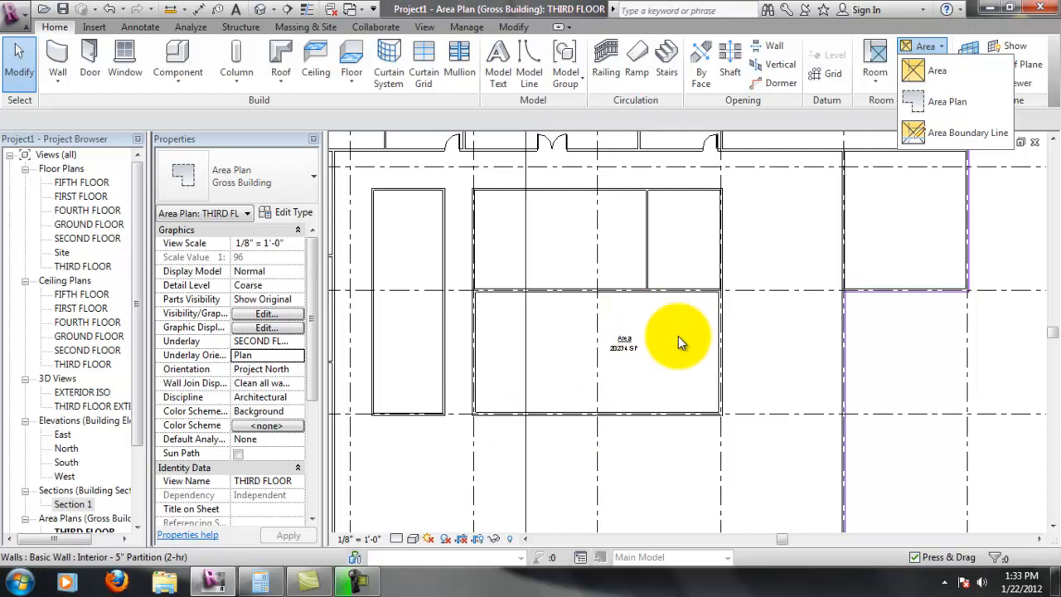
click(919, 68)
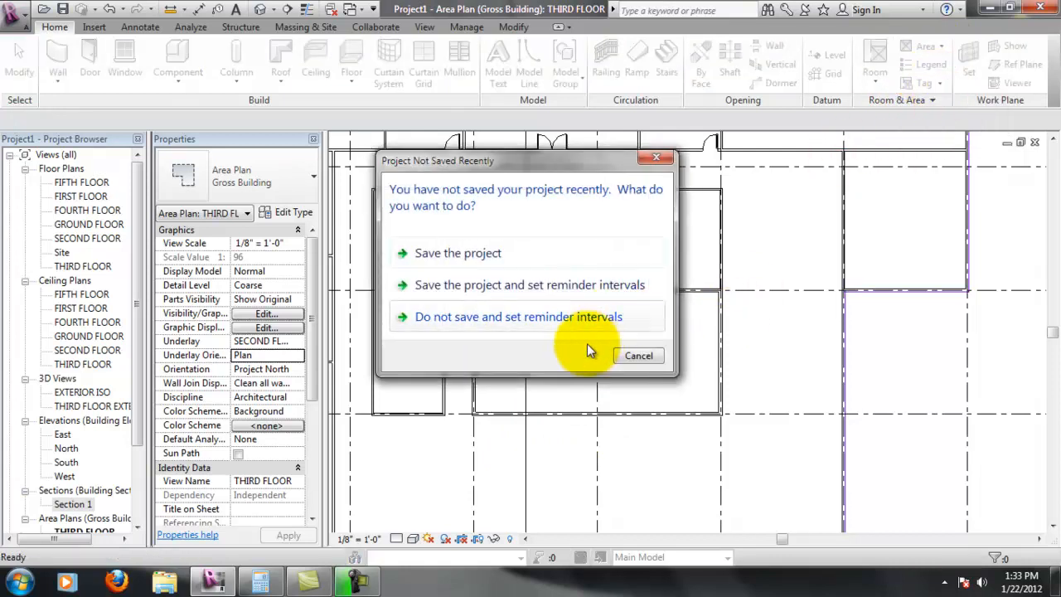
click(487, 260)
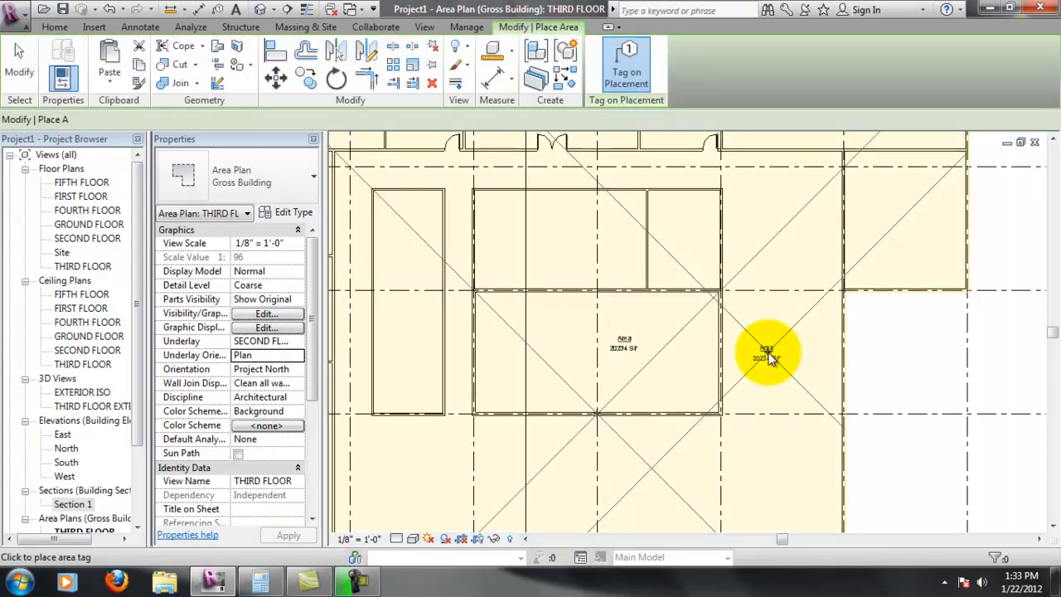
click(768, 357)
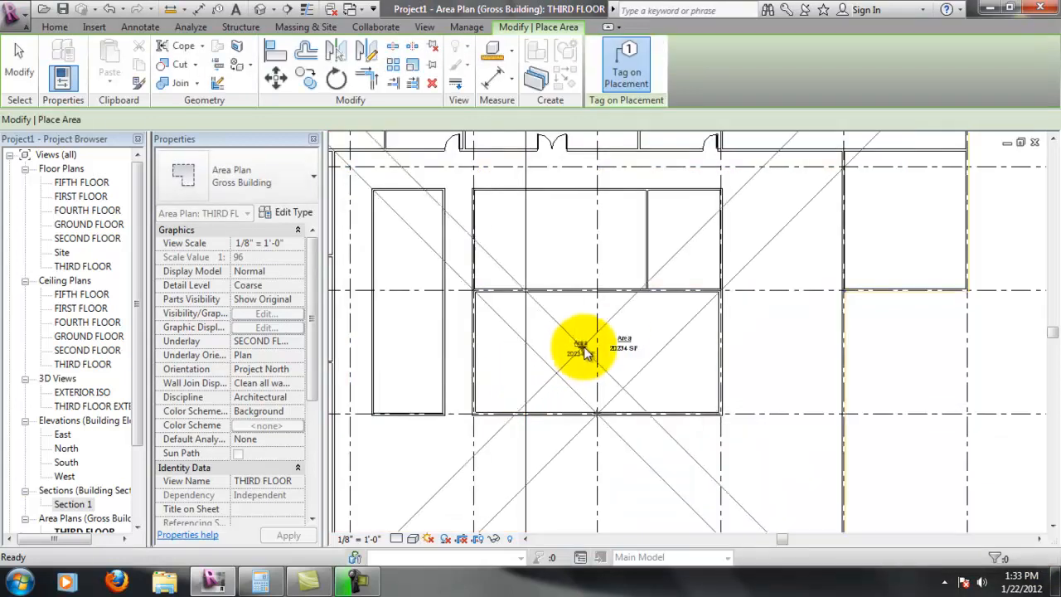
key(Escape)
Delete the existing gross building area covering the third floor from the area plan.
click(626, 354)
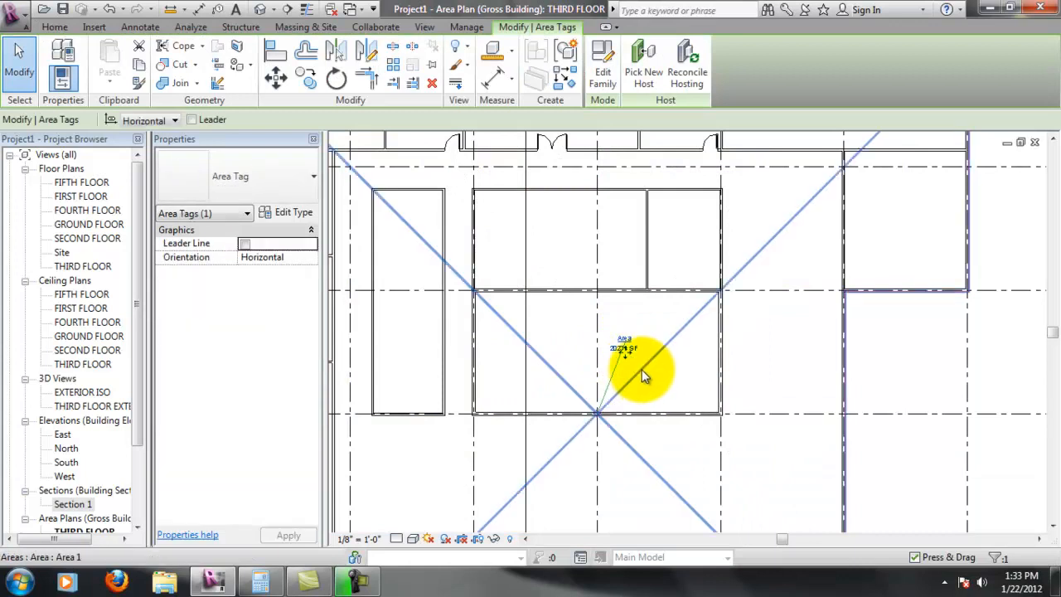
click(651, 377)
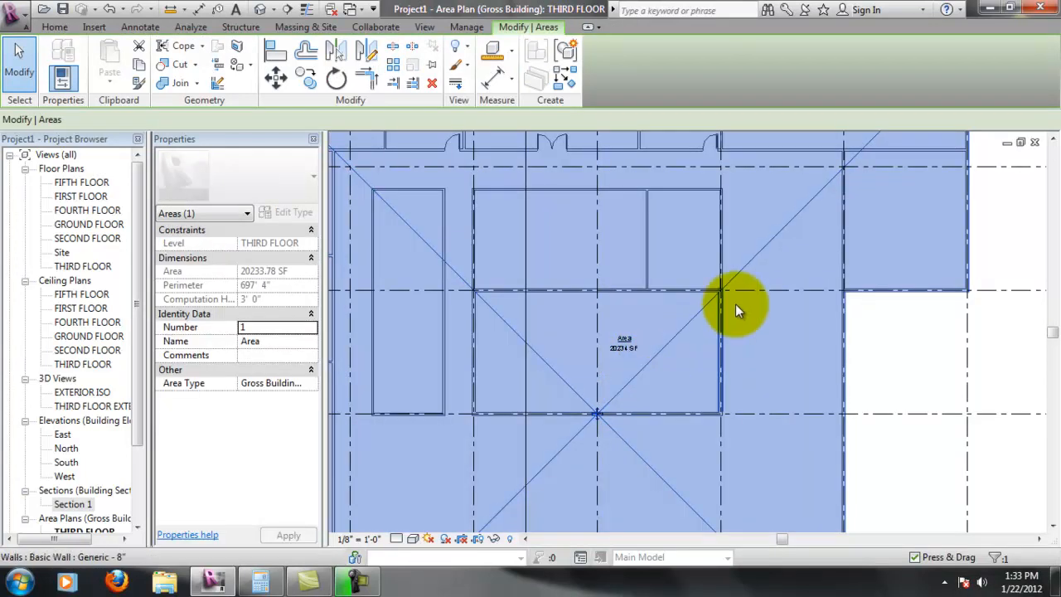
scroll(796, 270, down, 2)
key(Delete)
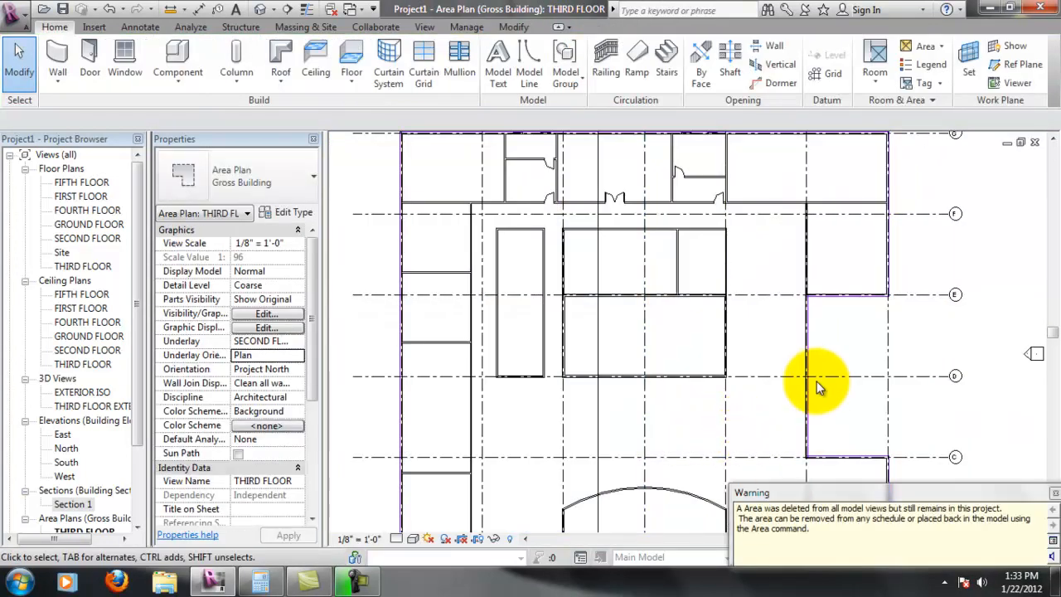
Place a new tagged area in the open space below the elevator room, between grids D and C.
click(926, 46)
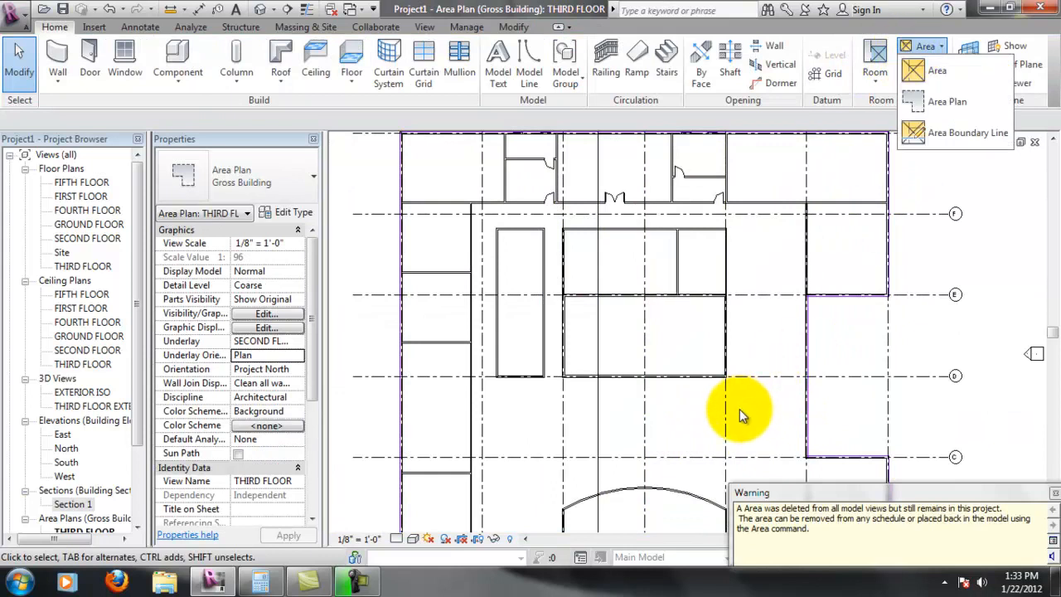
click(932, 71)
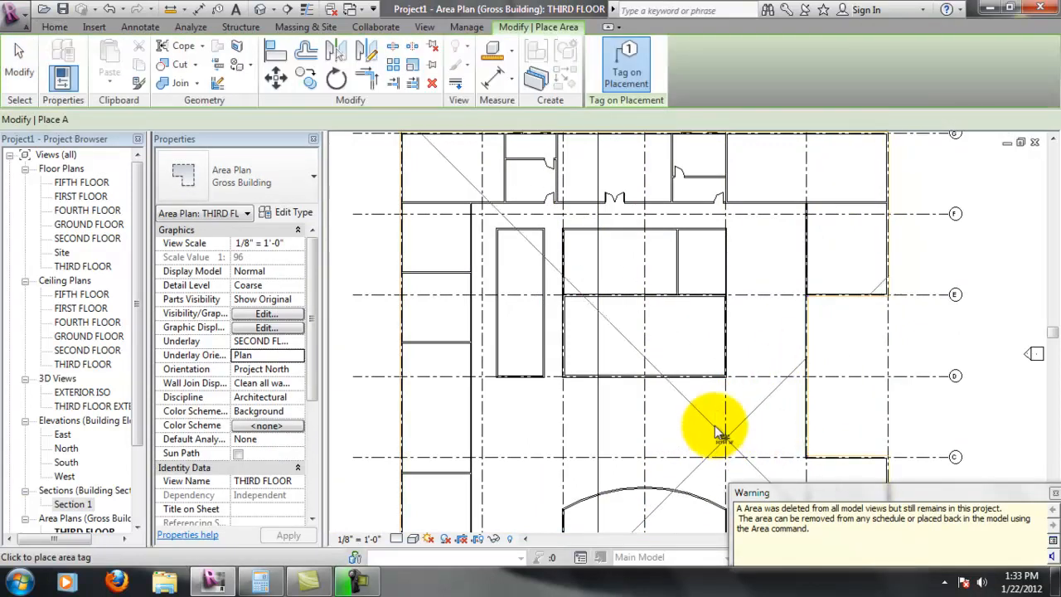
scroll(710, 434, up, 2)
click(651, 410)
key(Escape)
Move the new area tag to just below the elevator room's lower wall.
scroll(670, 403, up, 1)
click(663, 396)
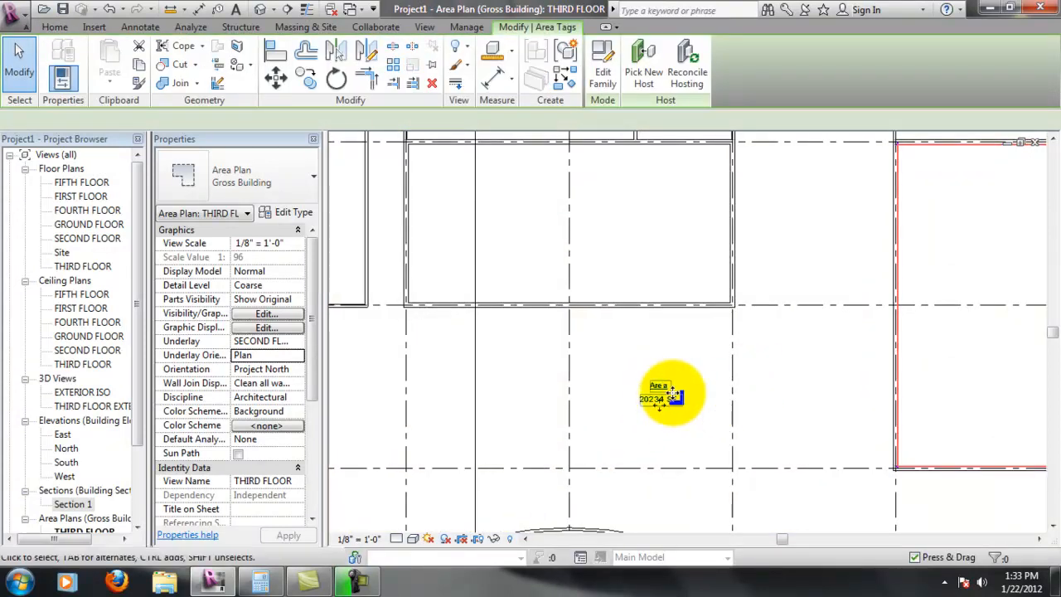
drag(659, 403, 616, 343)
click(810, 215)
click(941, 47)
click(935, 68)
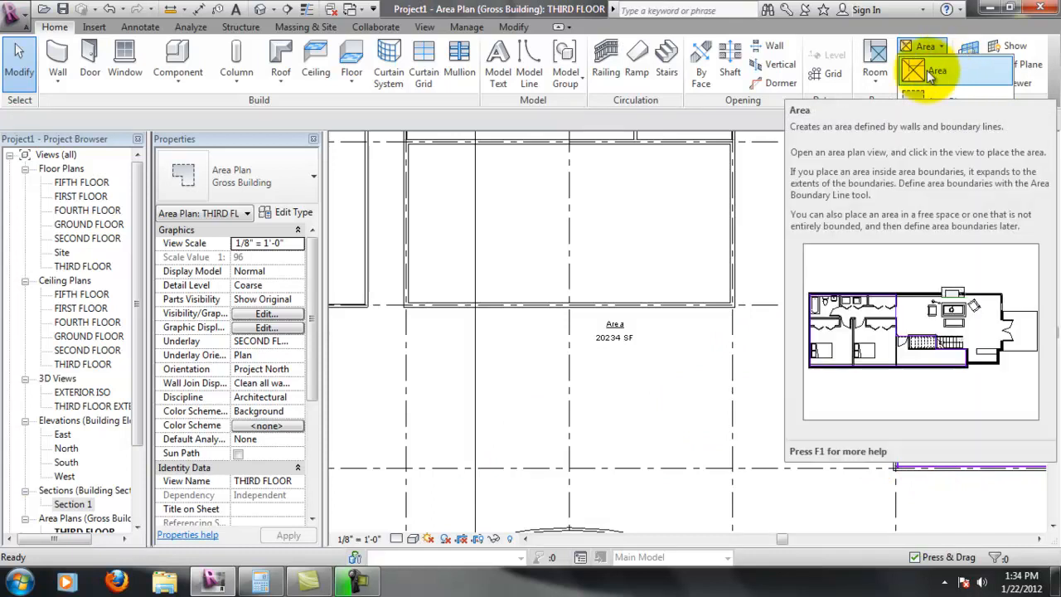
click(932, 431)
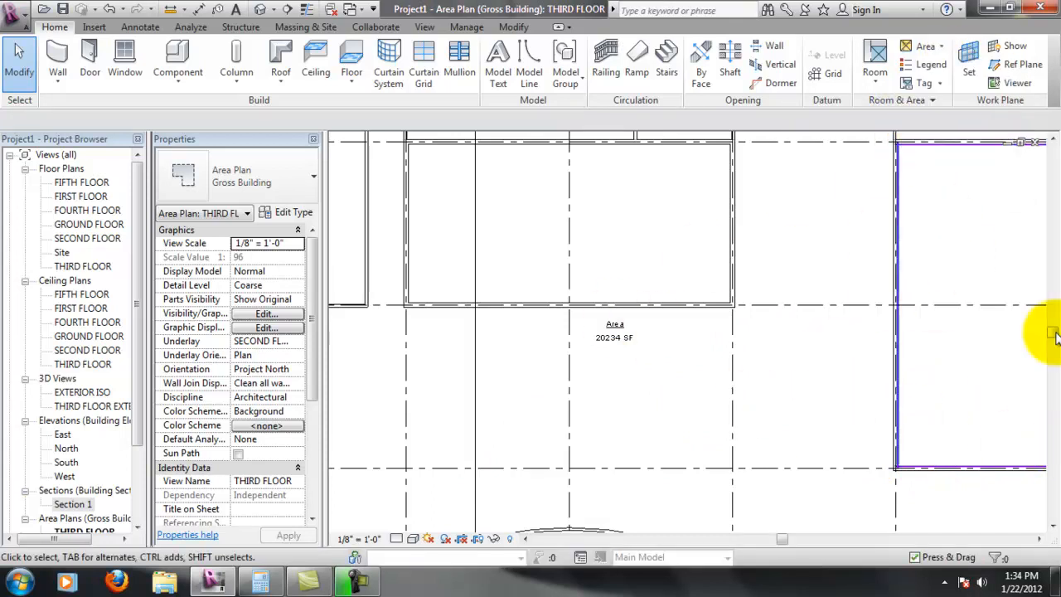
Examine the square footage shown in the area tag below the elevator room.
scroll(821, 367, down, 5)
scroll(734, 352, up, 5)
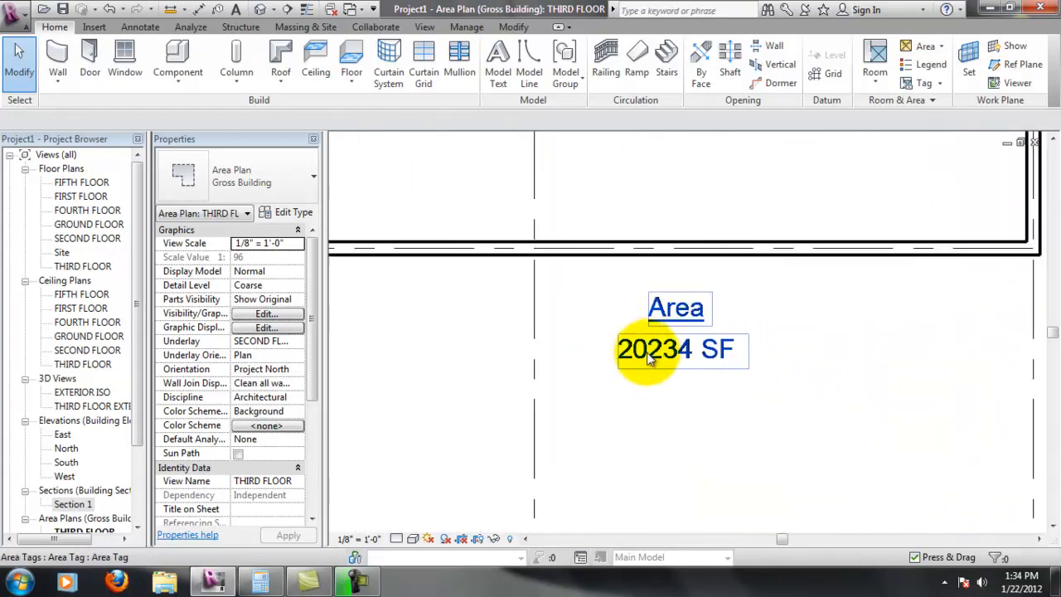
scroll(673, 347, down, 5)
scroll(672, 351, up, 4)
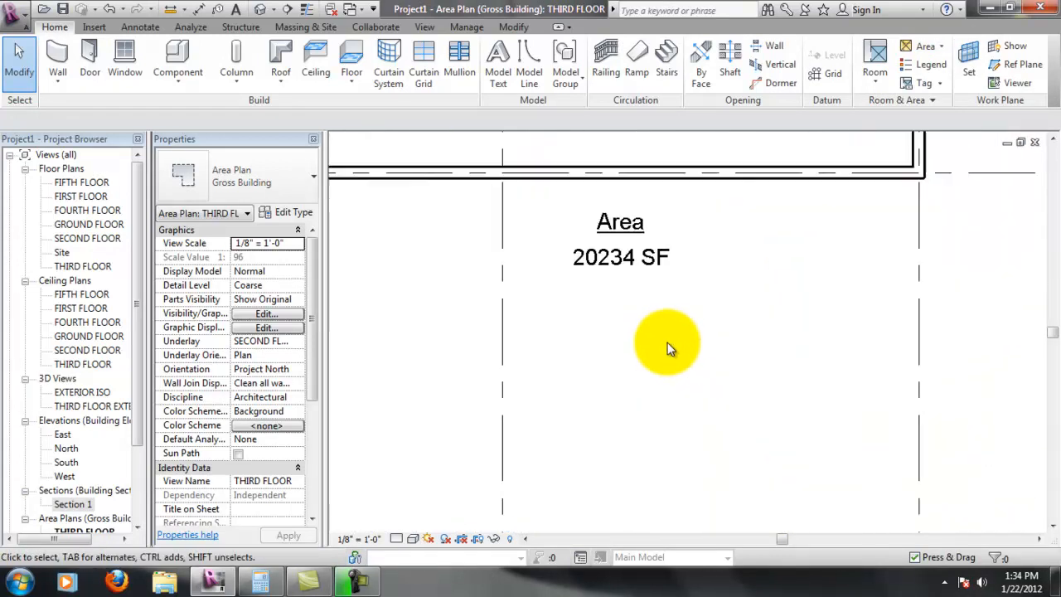
scroll(670, 351, up, 6)
scroll(609, 218, down, 8)
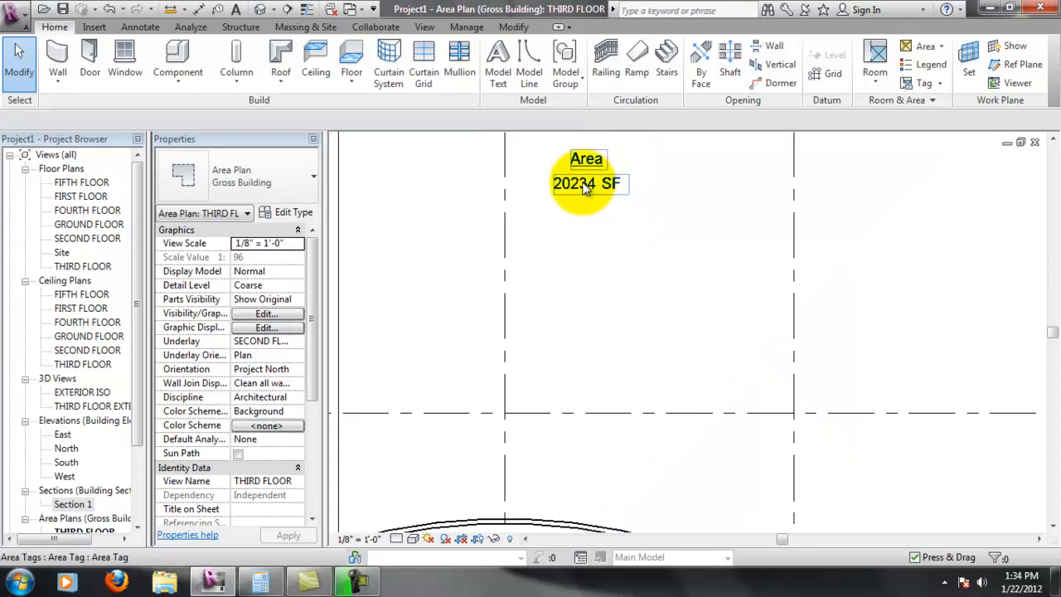
scroll(591, 239, down, 4)
scroll(612, 257, down, 6)
Examine the area boundary along the third floor's exterior walls and the elevator room's place within it.
middle_drag(639, 234, 673, 308)
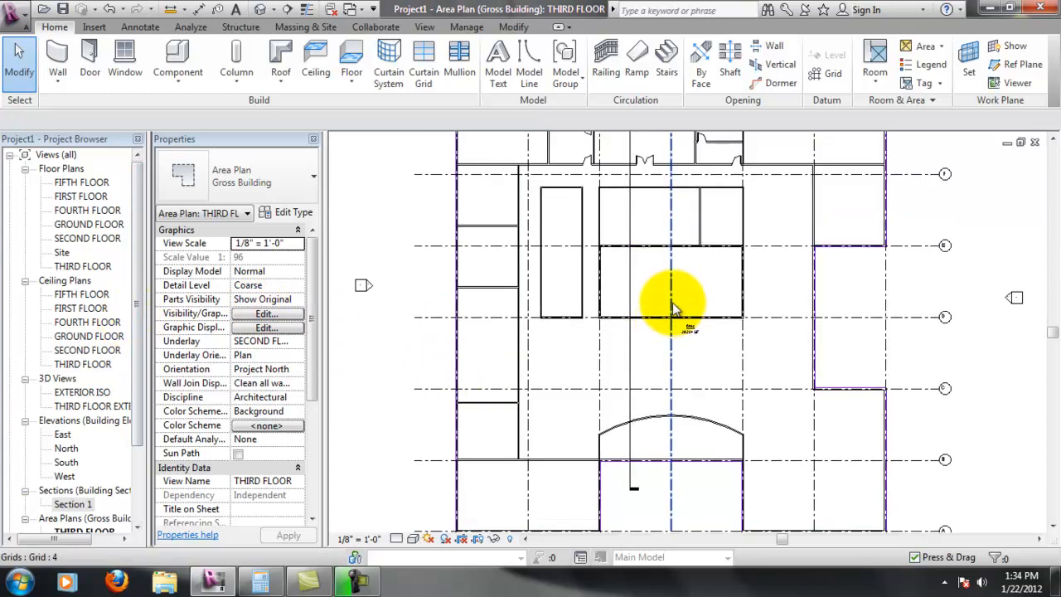
scroll(708, 301, down, 1)
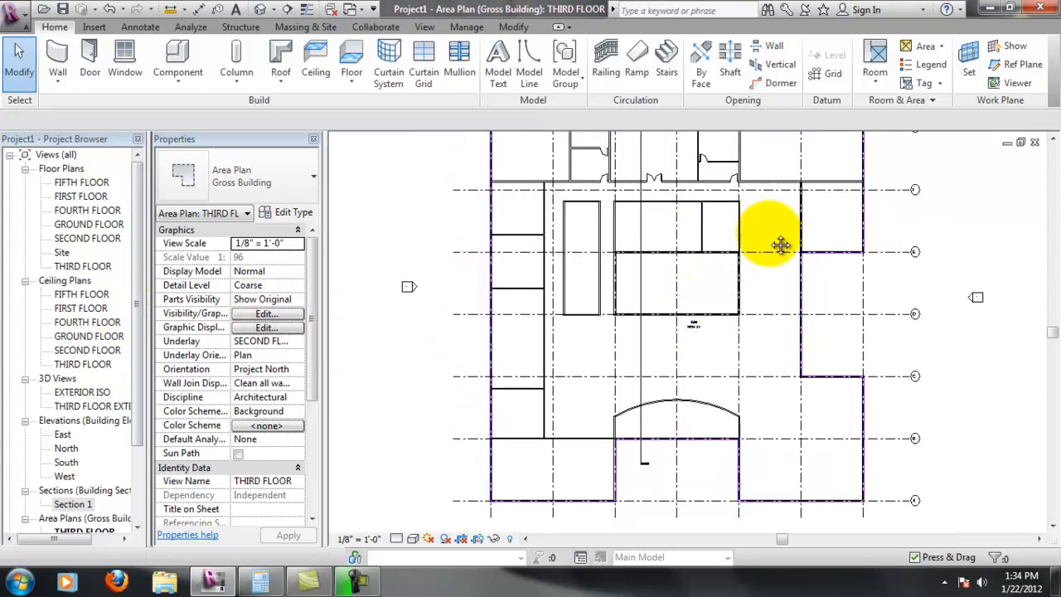
middle_drag(778, 221, 770, 237)
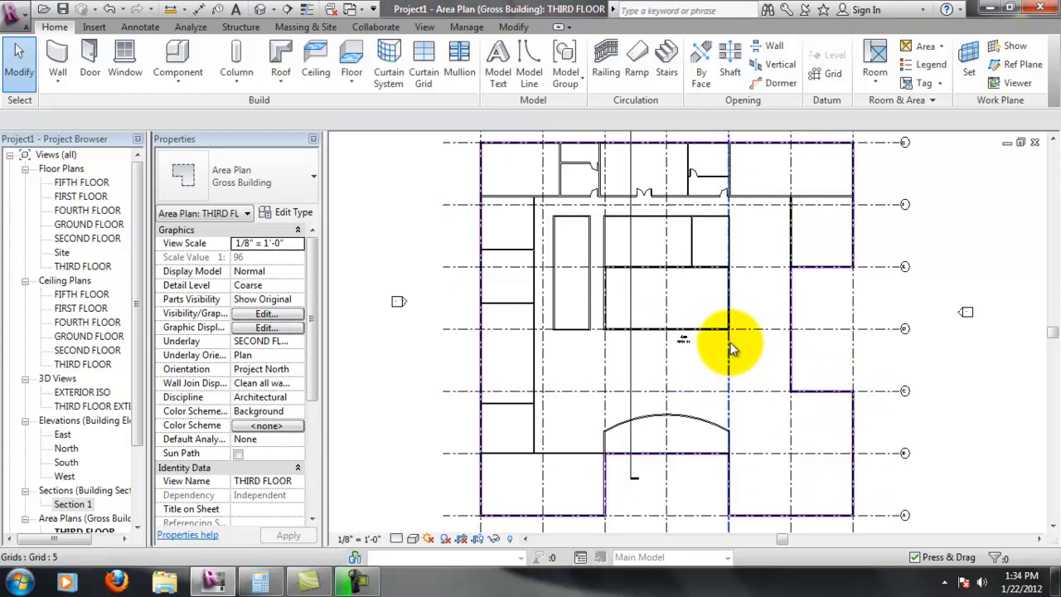
scroll(733, 396, up, 3)
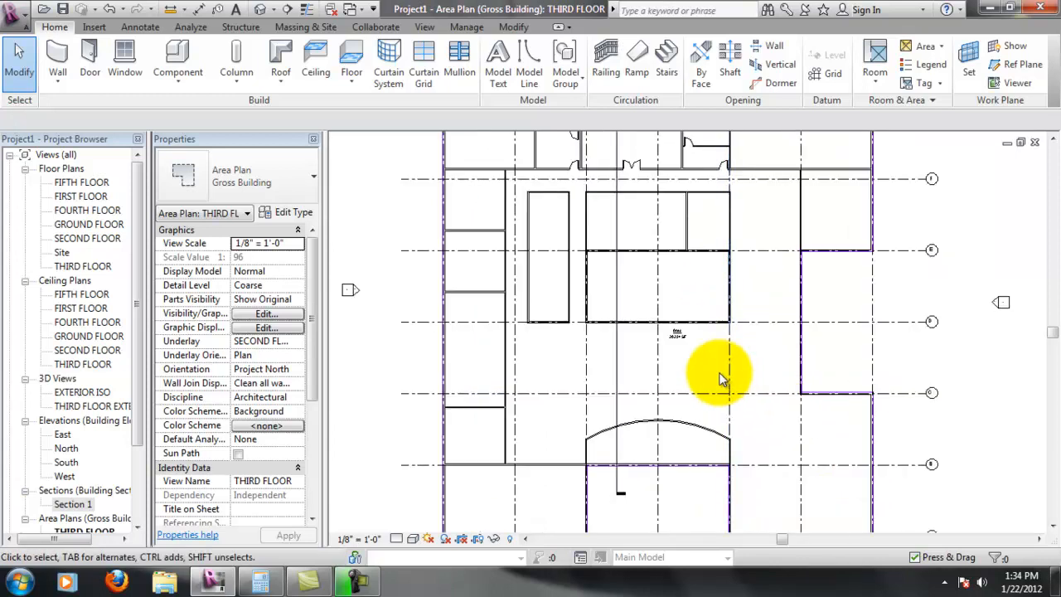
scroll(713, 327, down, 2)
scroll(727, 318, down, 3)
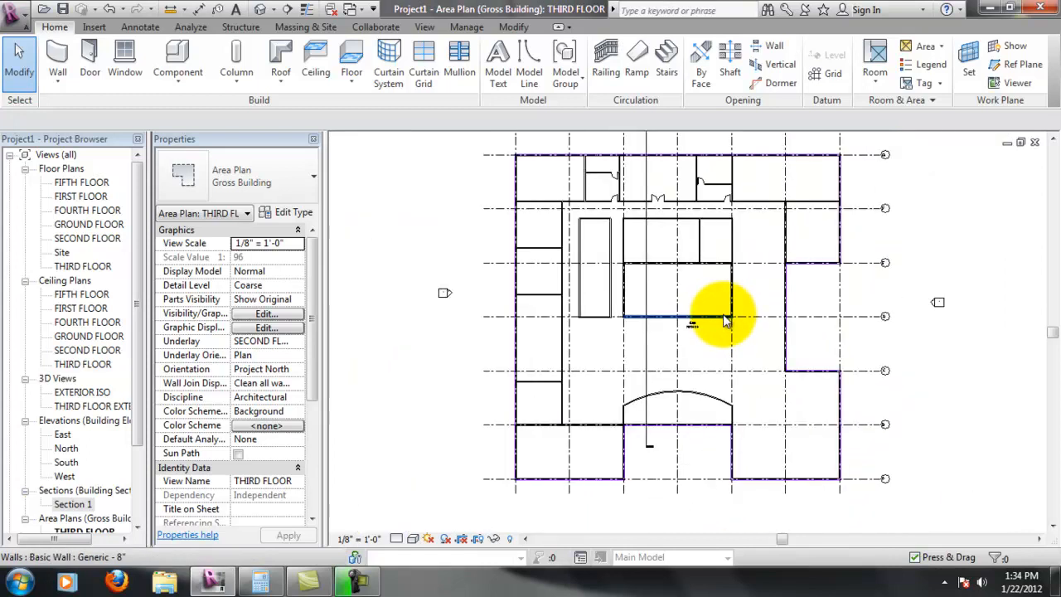
scroll(746, 378, up, 2)
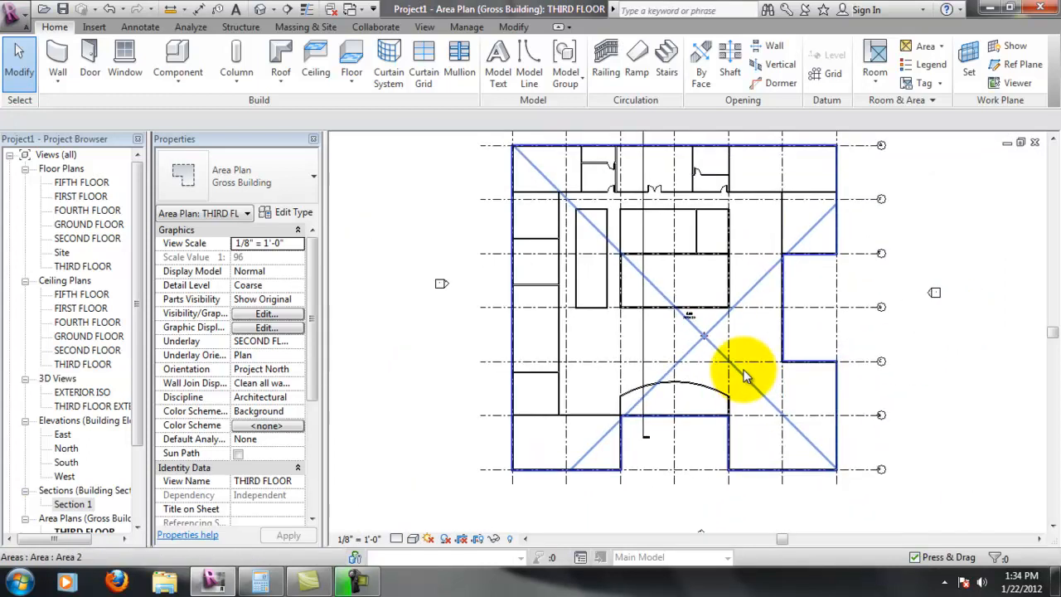
middle_drag(760, 277, 754, 305)
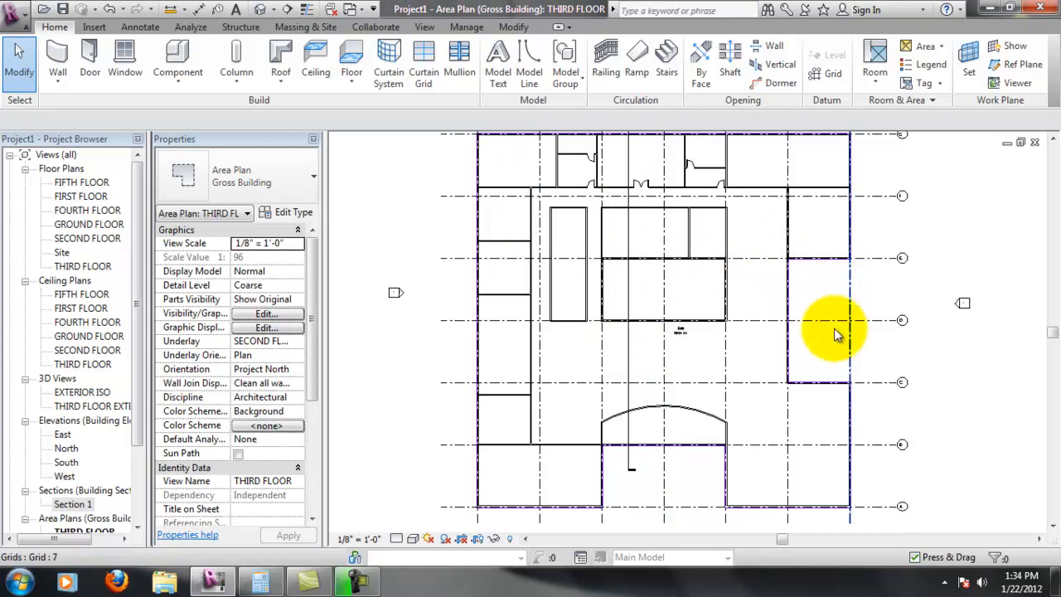
Check the area tag's value again against the elevator room's walls just above it.
scroll(675, 336, up, 6)
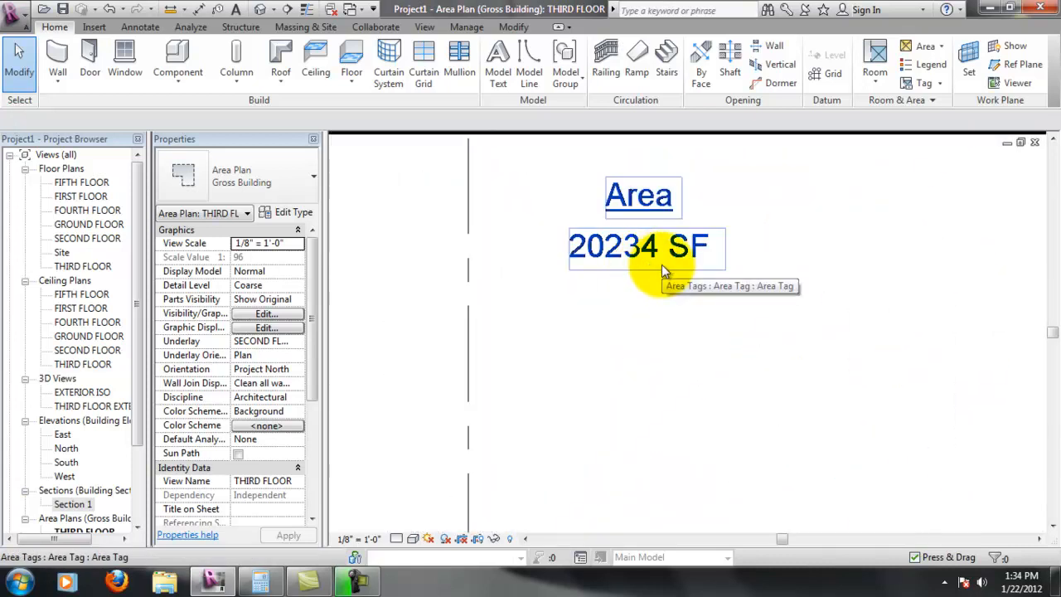
middle_drag(685, 199, 716, 275)
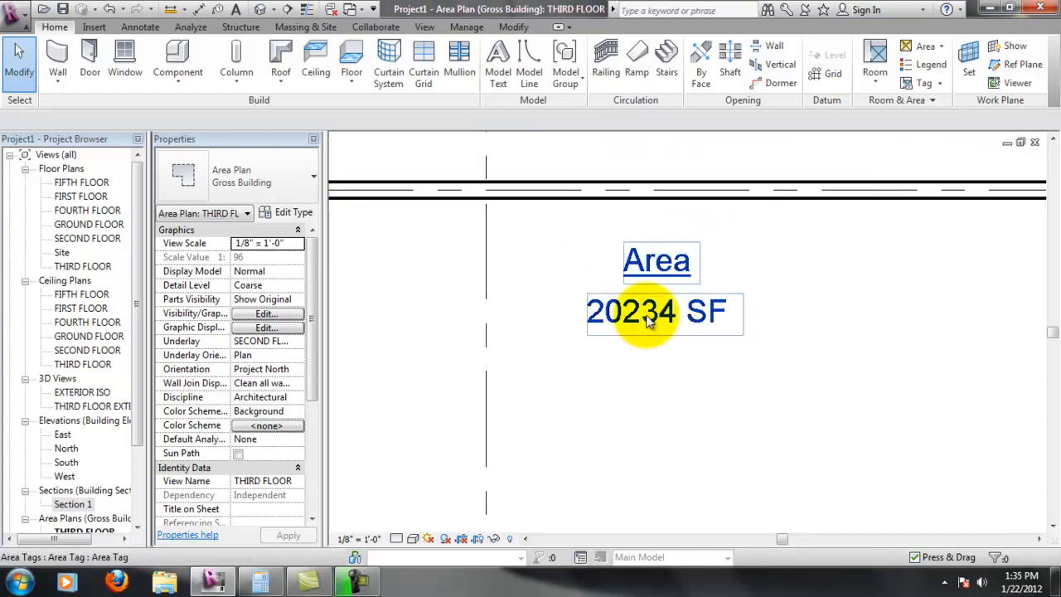
scroll(676, 345, down, 5)
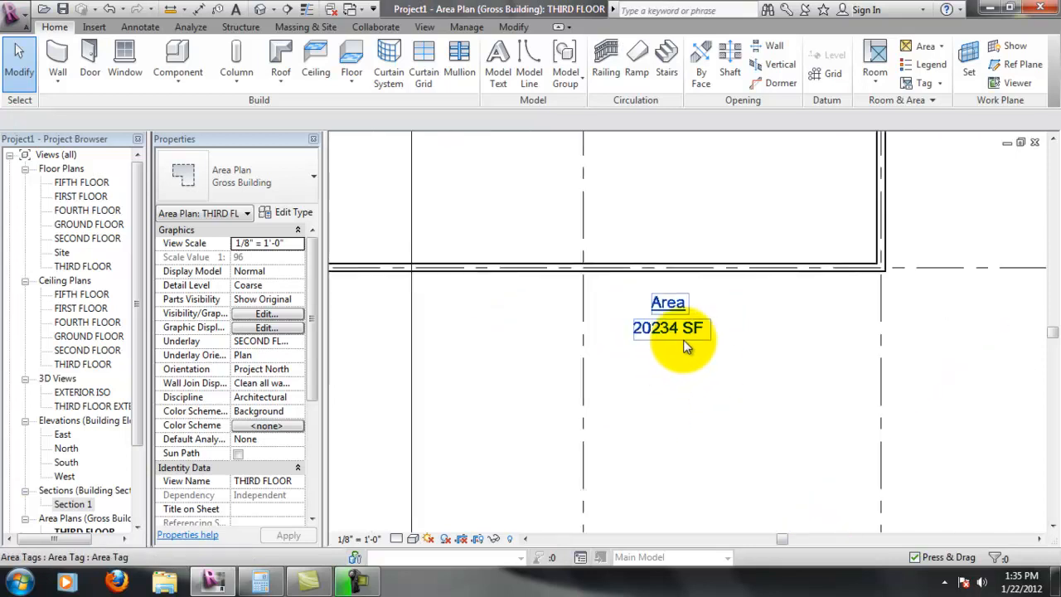
scroll(684, 345, up, 5)
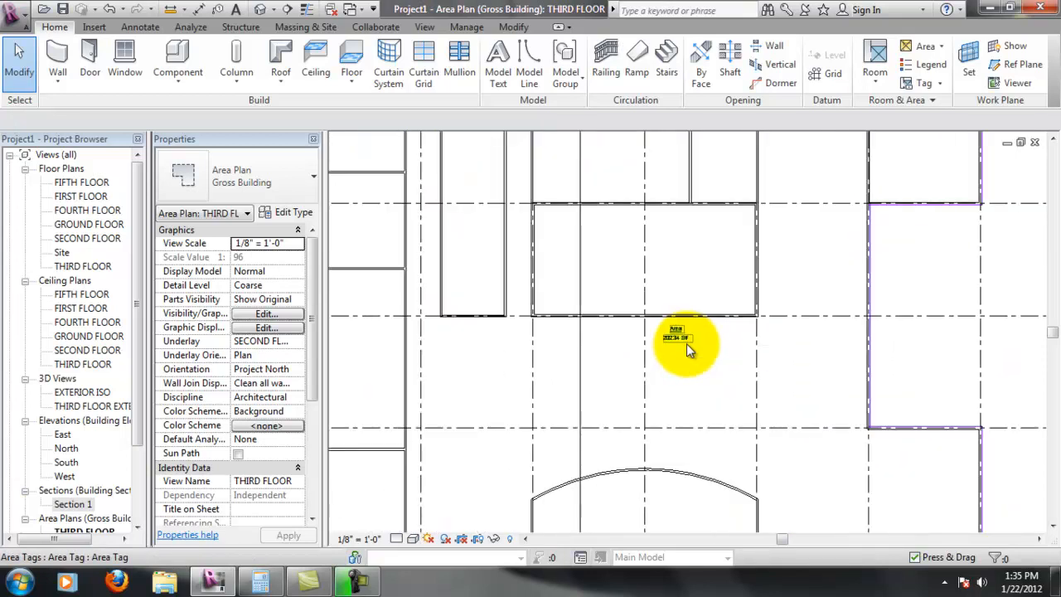
scroll(688, 350, up, 4)
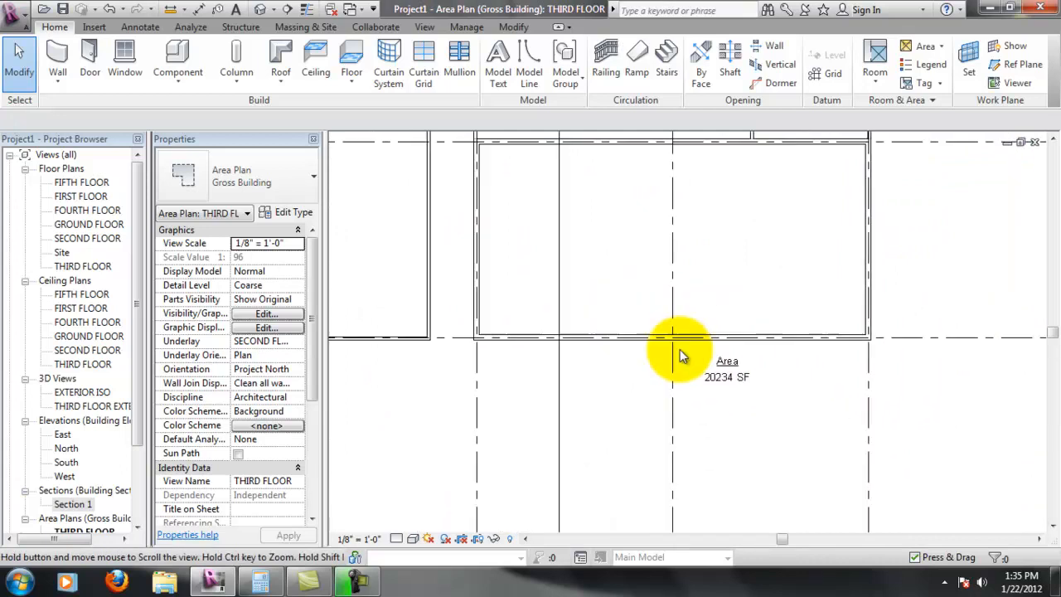
scroll(746, 435, down, 3)
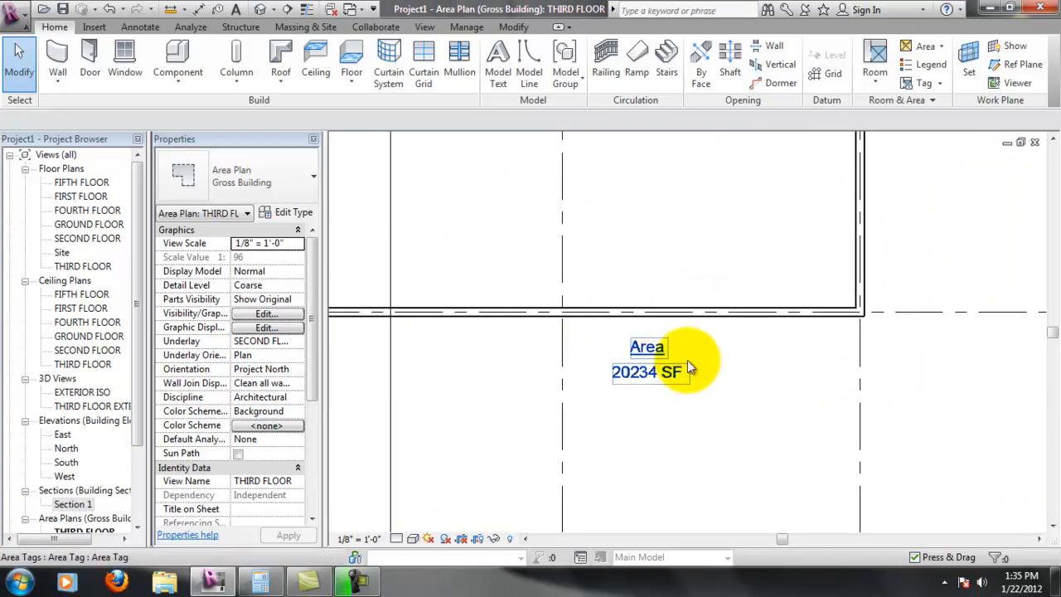
Switch to the Calculator and divide the tagged floor area, 20234, by 100.
middle_drag(711, 370, 692, 315)
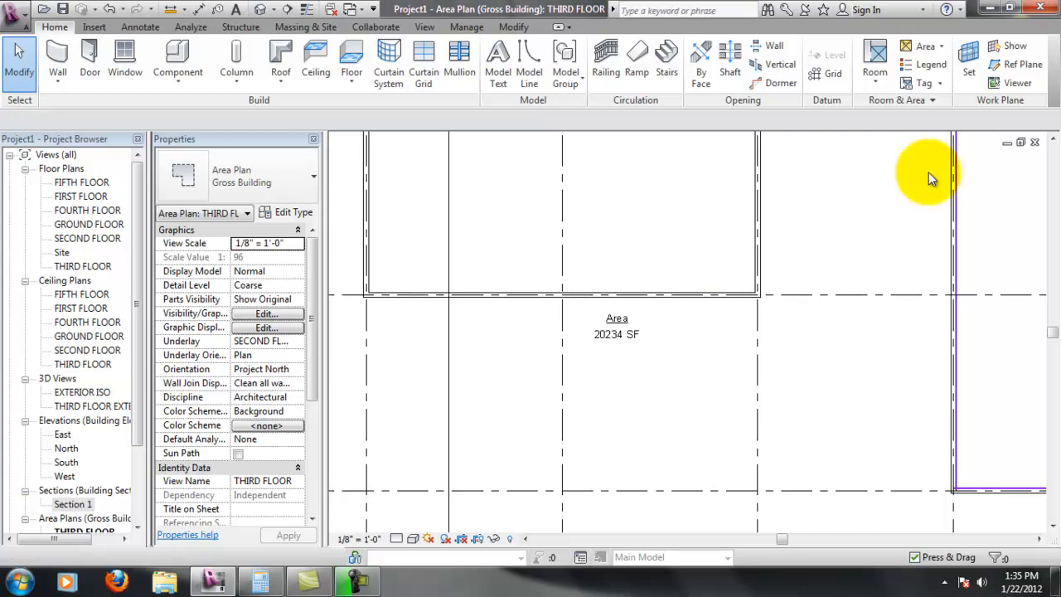
scroll(741, 356, down, 2)
scroll(741, 355, down, 1)
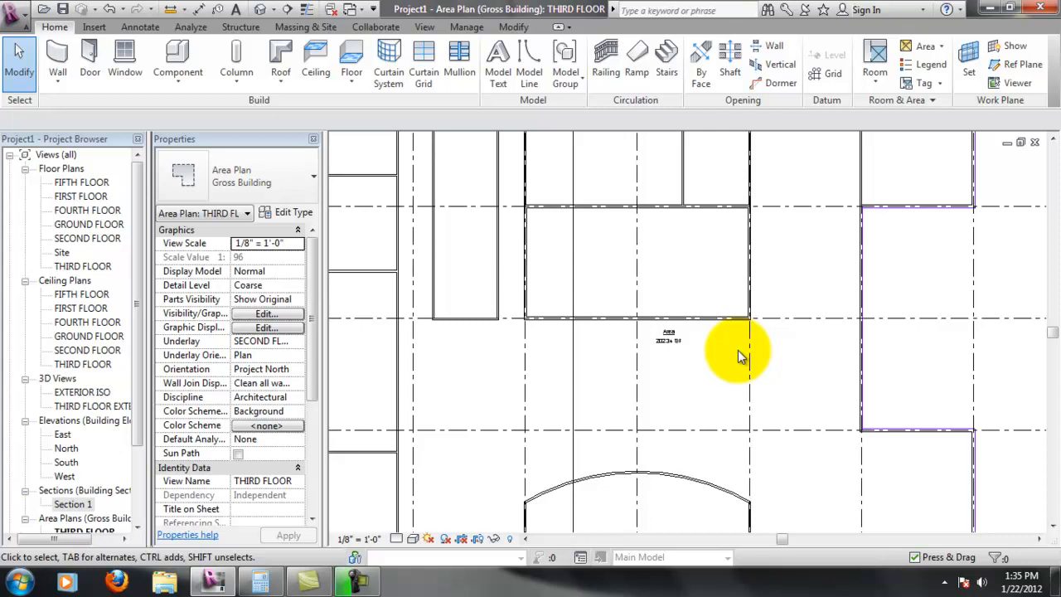
scroll(741, 356, up, 4)
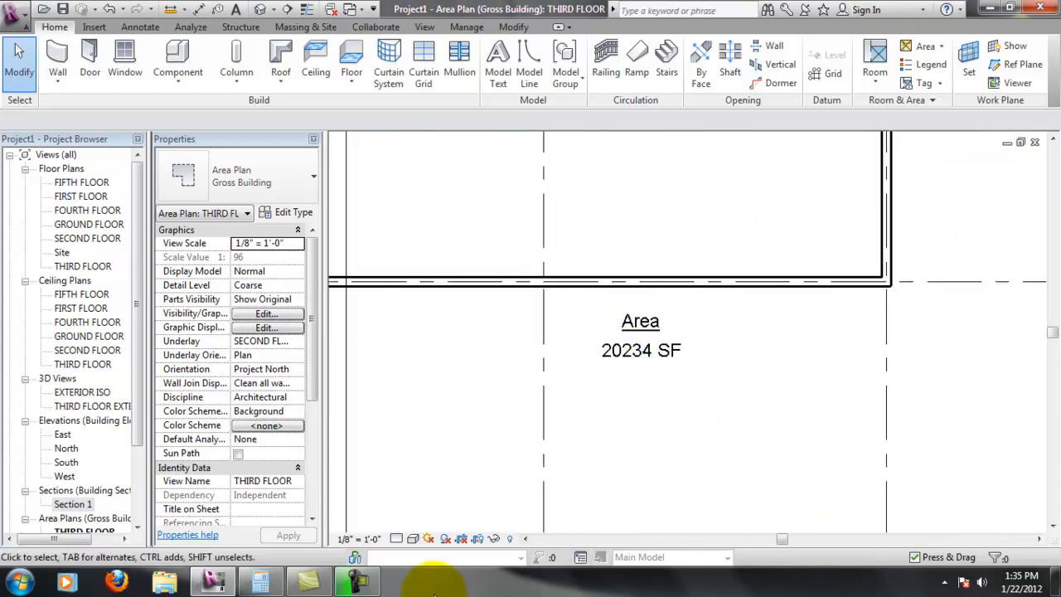
click(262, 583)
drag(669, 325, 417, 130)
key(Escape)
text(20234)
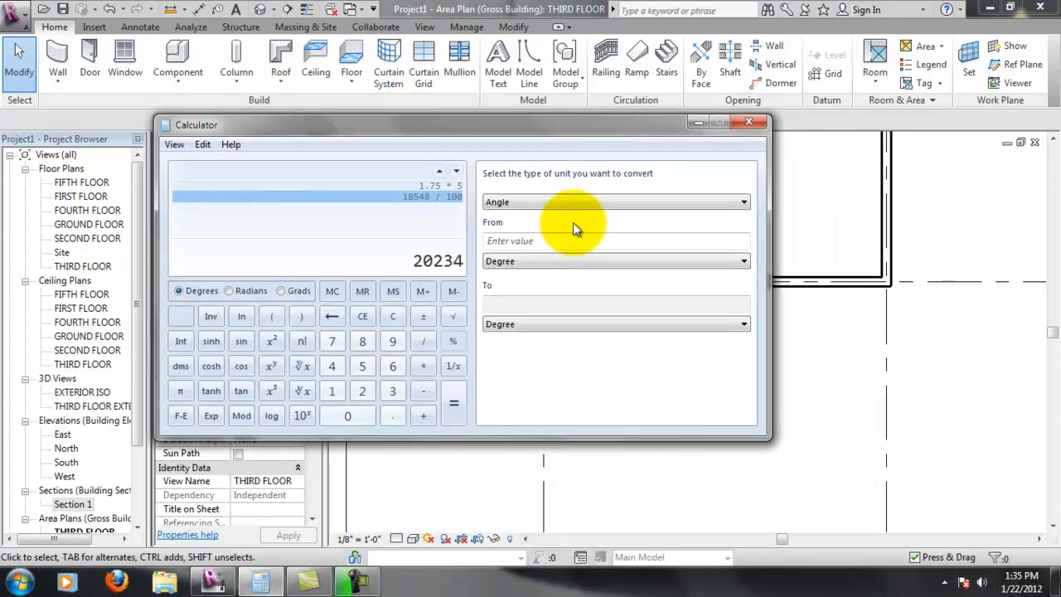
drag(560, 123, 626, 104)
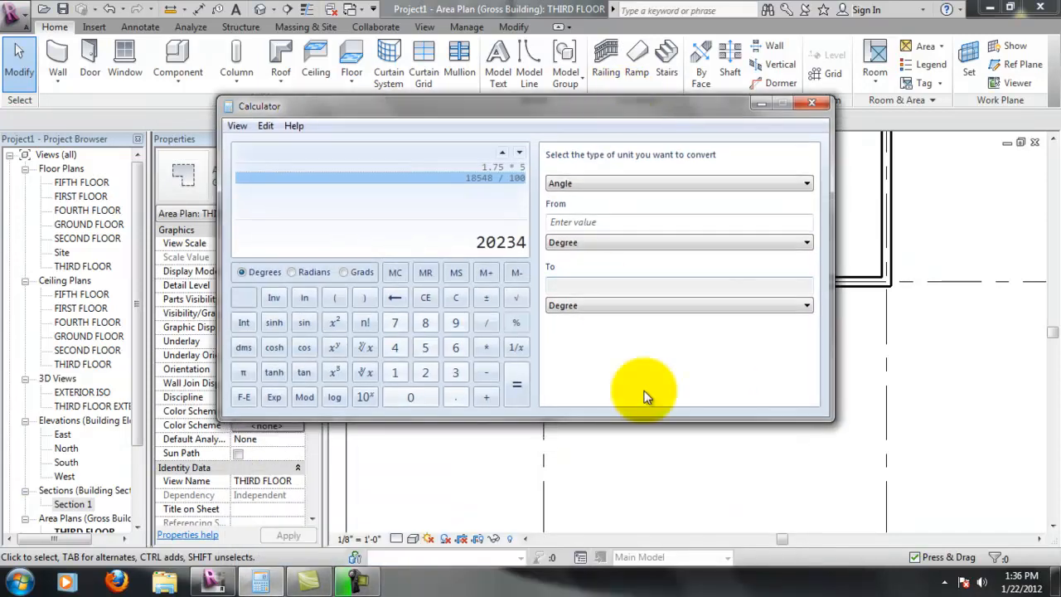
text(/100)
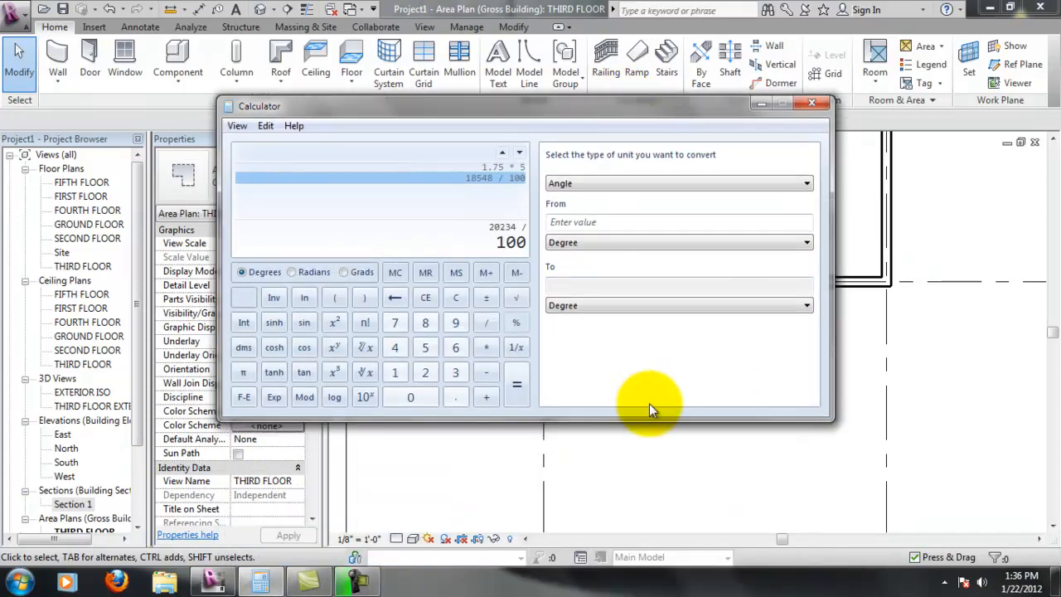
key(Return)
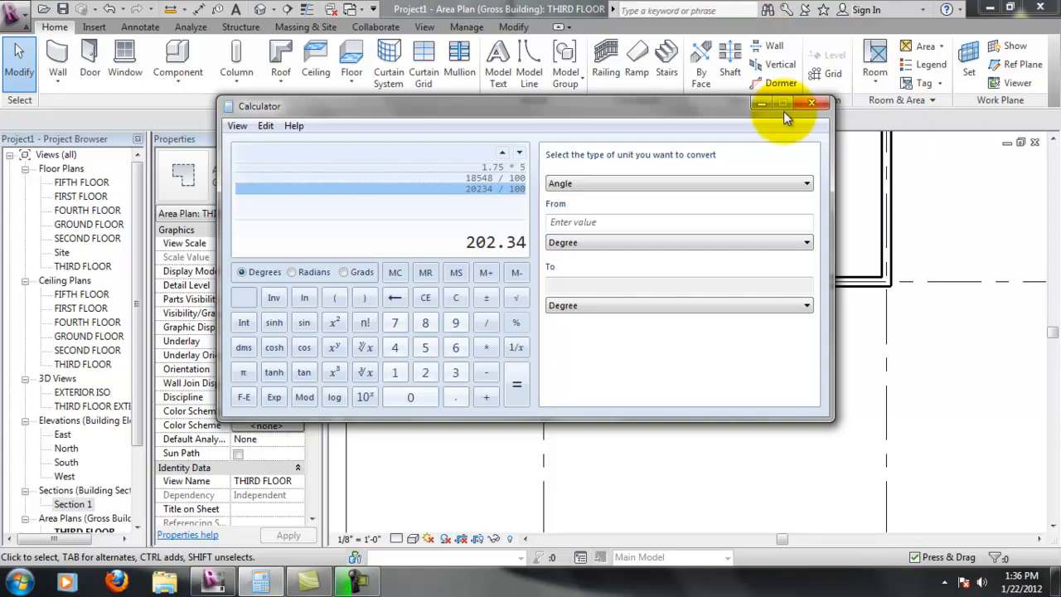
click(762, 104)
Examine the full extent of the third floor's area boundary along the exterior walls of the area plan.
scroll(629, 290, down, 3)
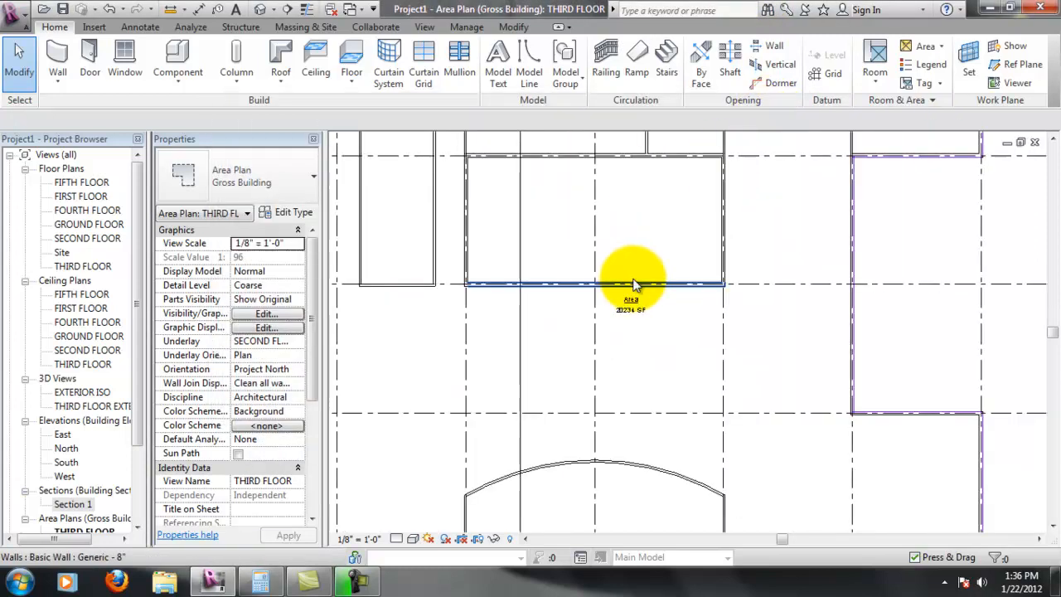
scroll(634, 285, down, 2)
middle_drag(659, 230, 702, 277)
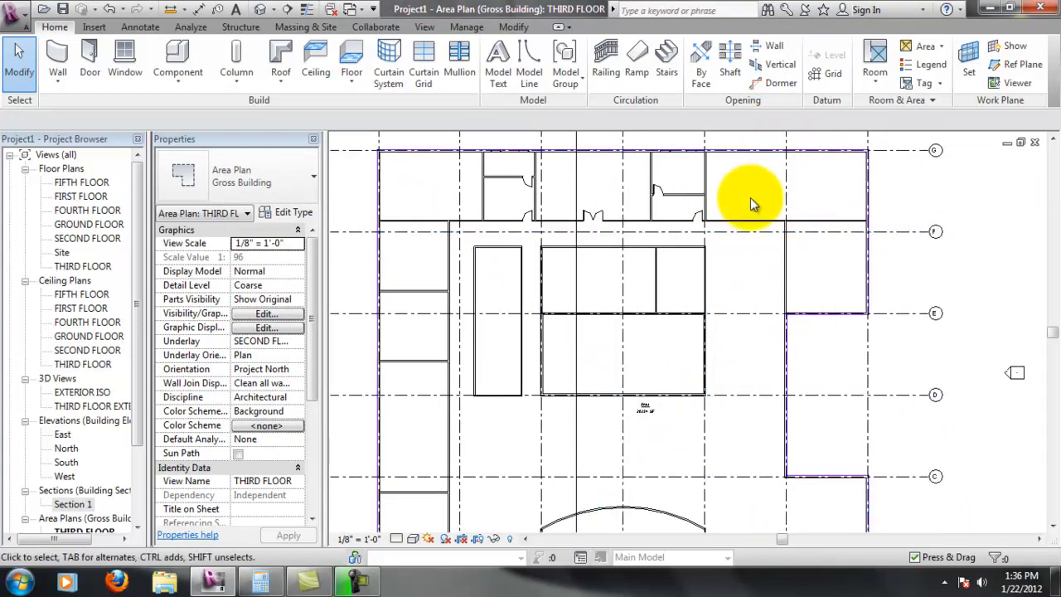
scroll(722, 345, down, 1)
middle_drag(718, 459, 719, 349)
scroll(722, 413, down, 1)
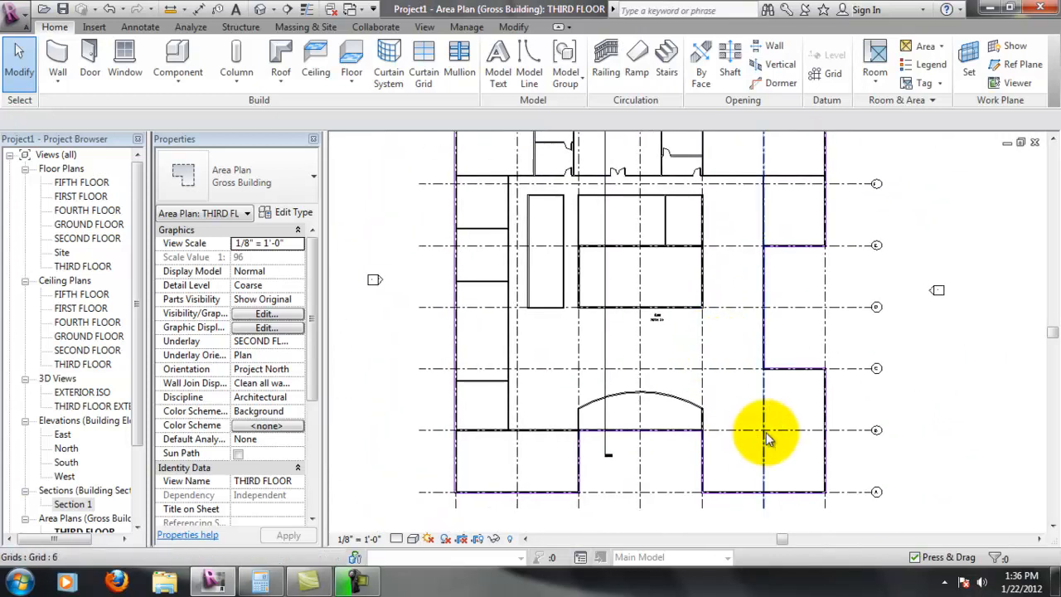
middle_drag(535, 465, 522, 476)
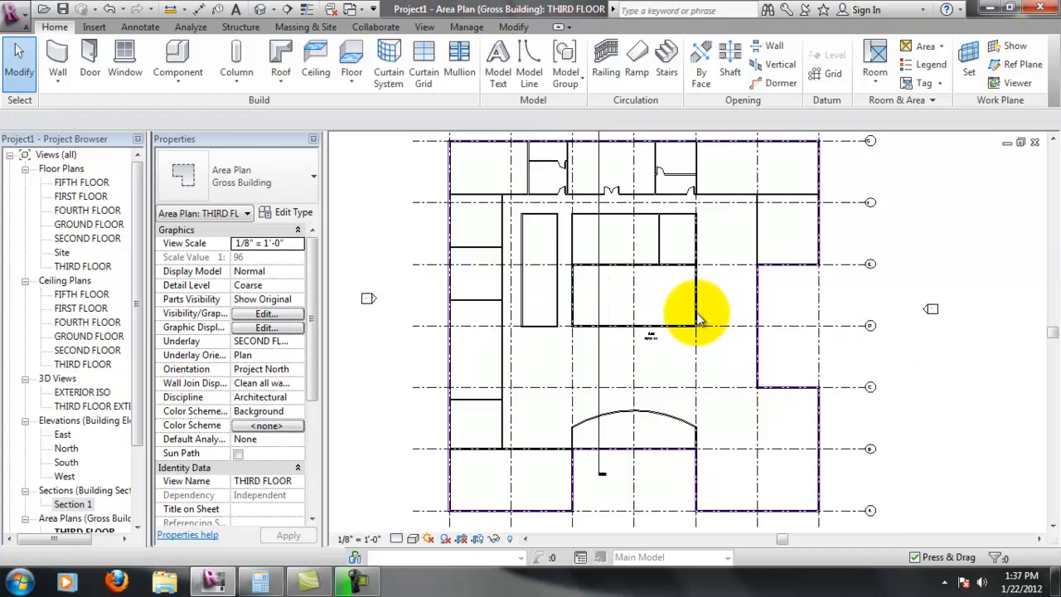
scroll(717, 307, up, 1)
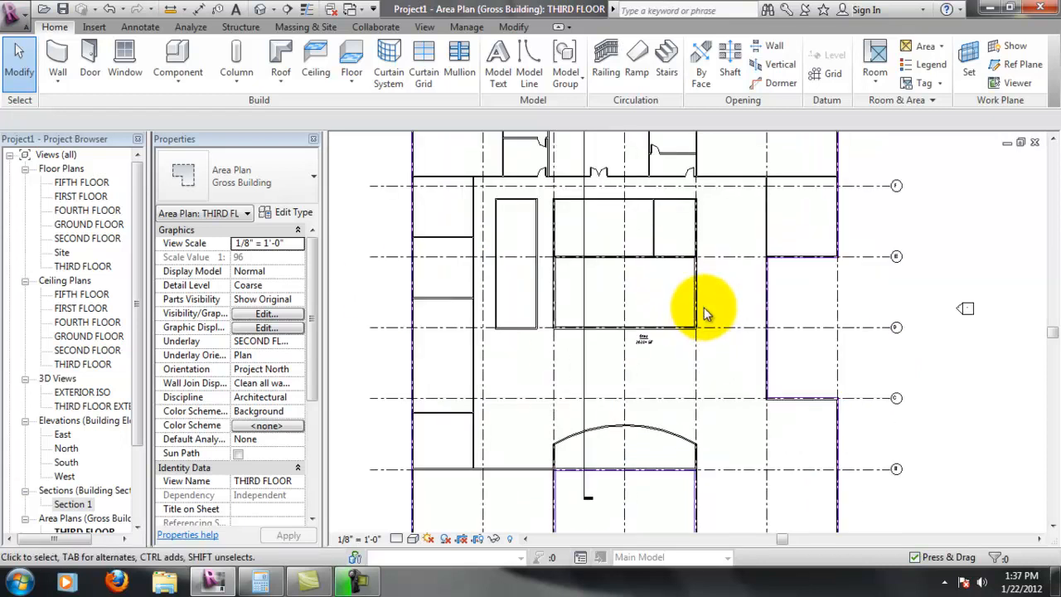
mouse_move(719, 194)
middle_down()
mouse_move(710, 213)
mouse_move(714, 206)
middle_up()
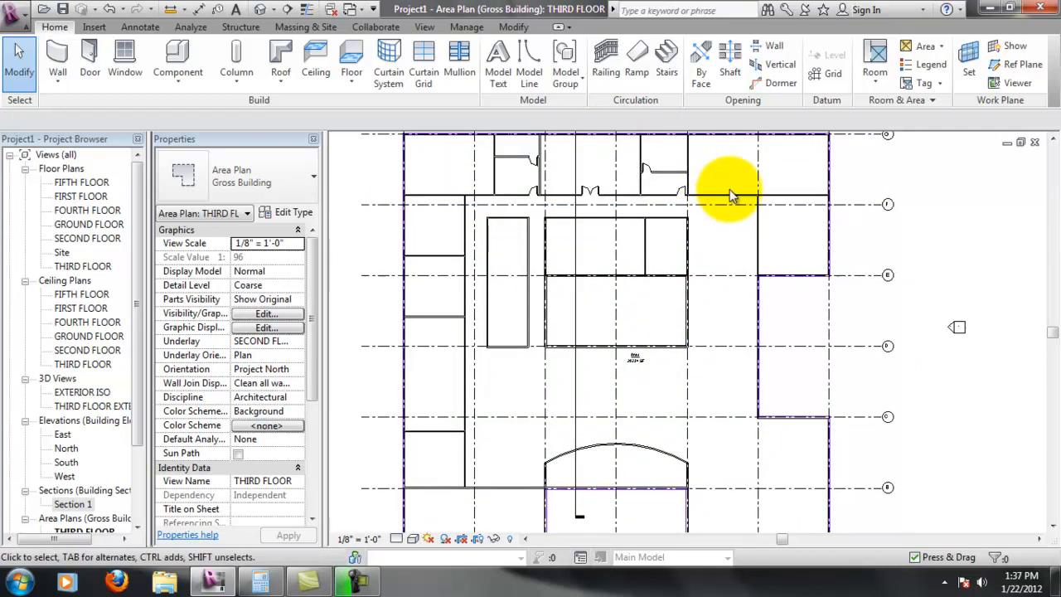
middle_drag(688, 396, 691, 294)
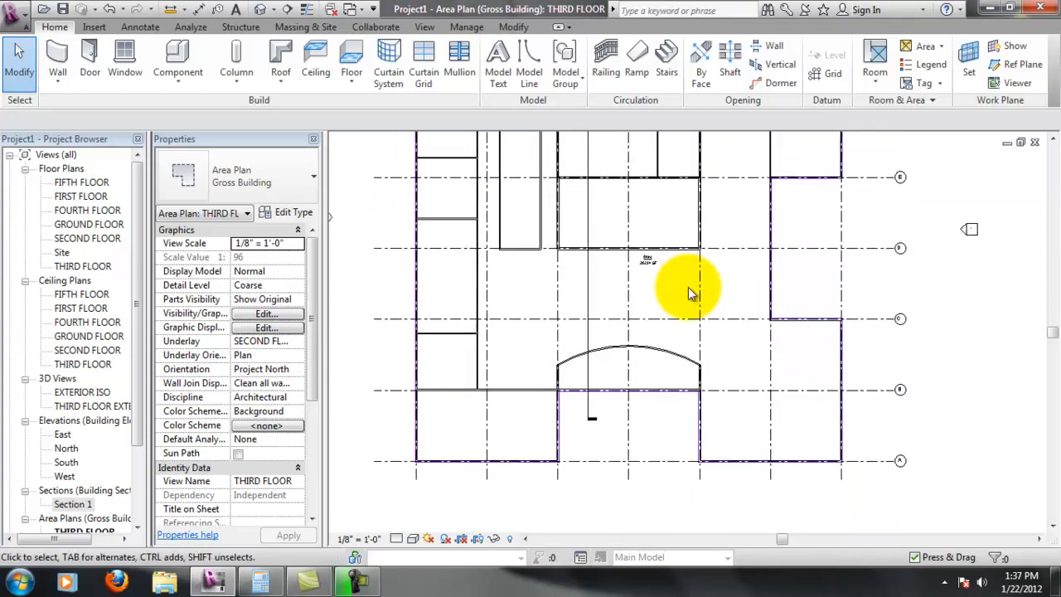
middle_drag(703, 218, 746, 295)
Examine the area tag, the elevator room above it and the neighbouring core rooms in the area plan.
scroll(684, 415, up, 4)
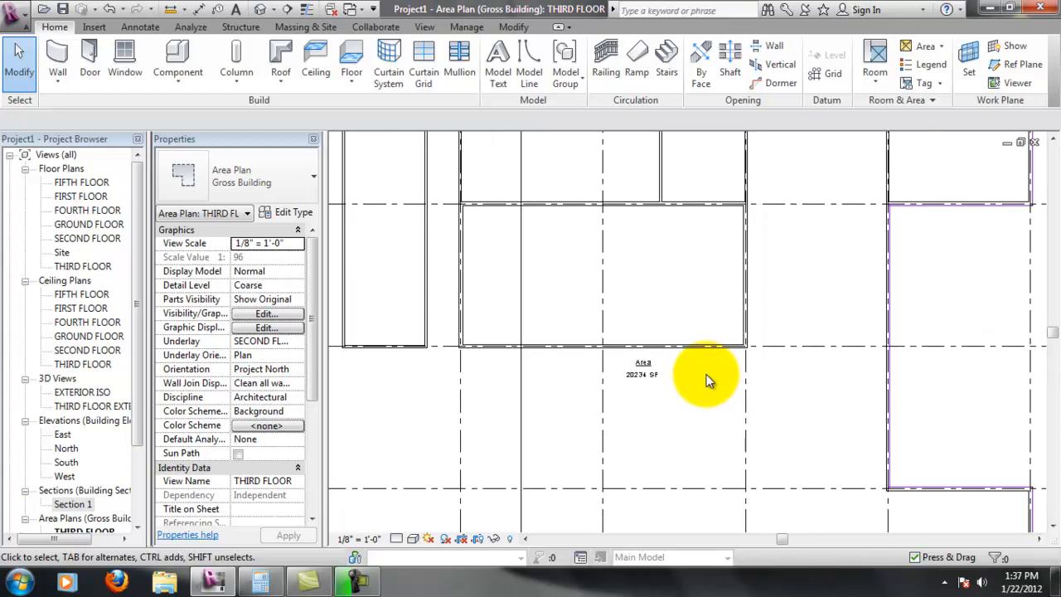
middle_drag(694, 386, 667, 315)
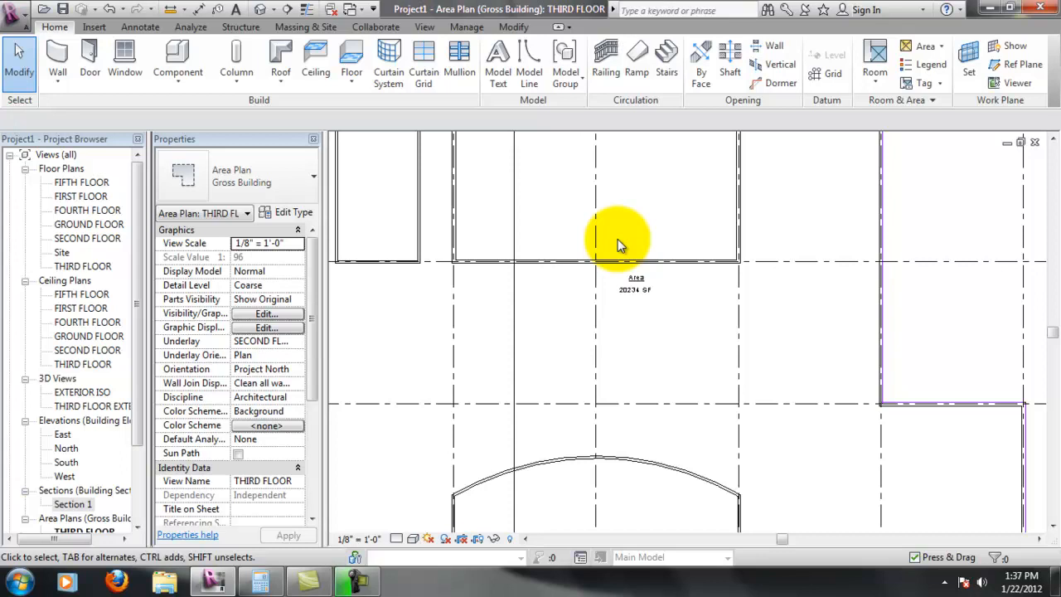
scroll(495, 230, up, 1)
middle_drag(504, 230, 642, 341)
scroll(619, 280, down, 2)
scroll(620, 280, down, 1)
middle_drag(695, 279, 675, 279)
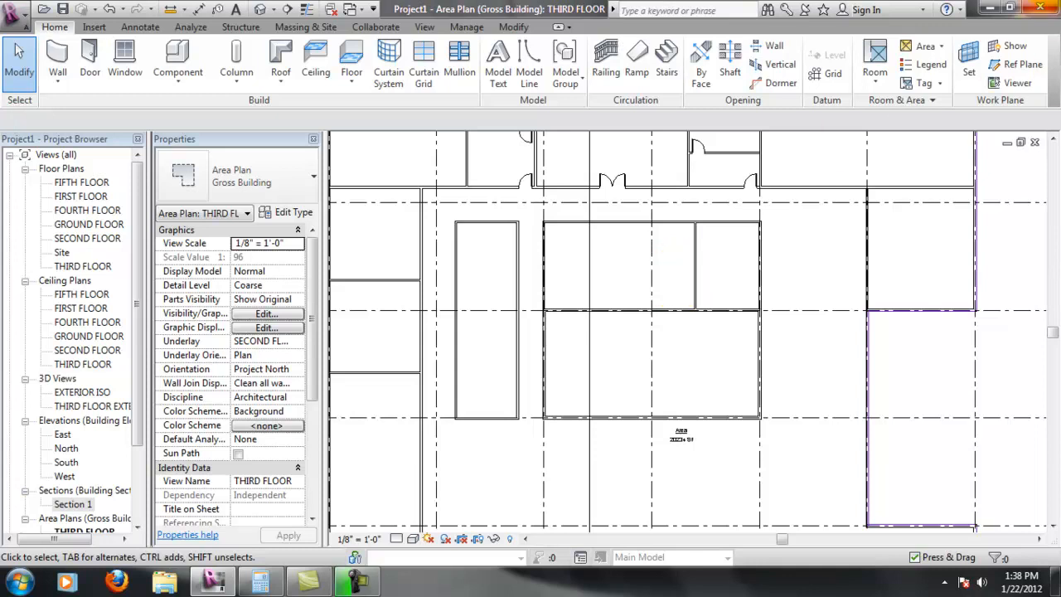
middle_drag(515, 267, 577, 254)
scroll(426, 237, up, 3)
middle_drag(476, 255, 483, 258)
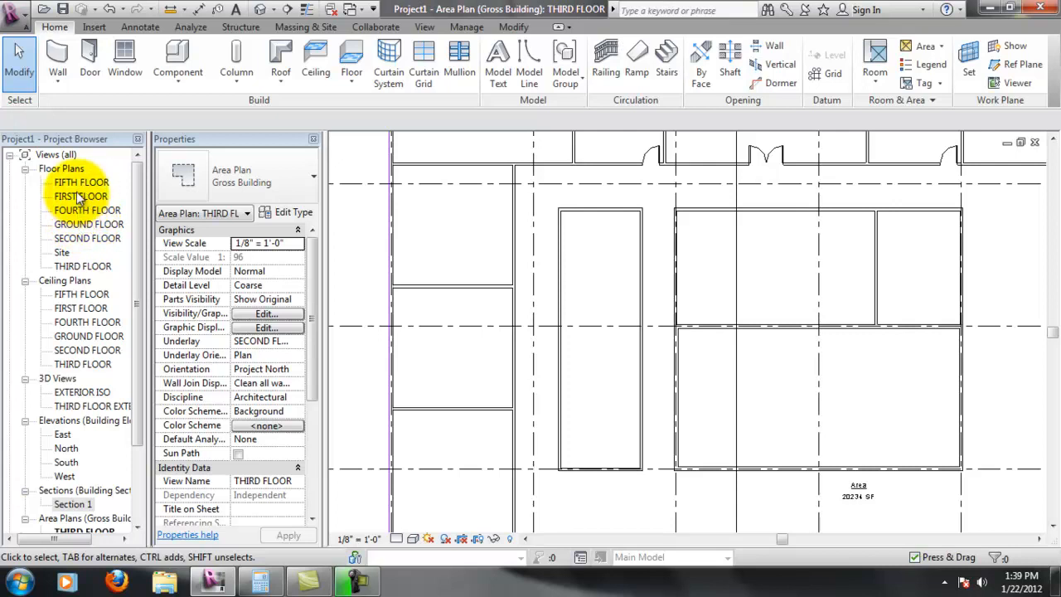
Open the THIRD FLOOR floor plan and inspect the labelled elevator room.
double_click(82, 266)
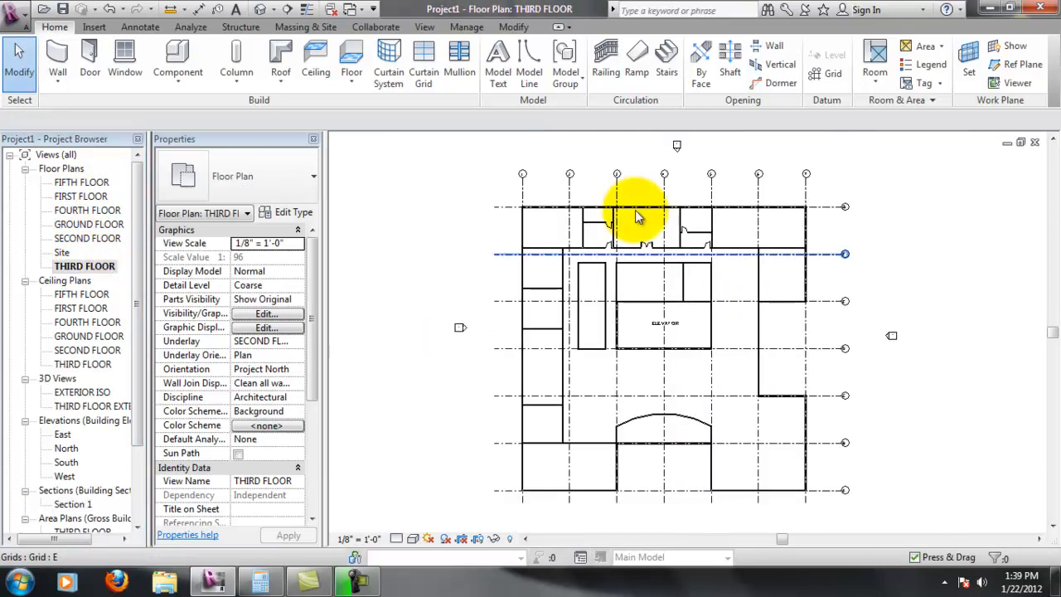
scroll(675, 373, up, 5)
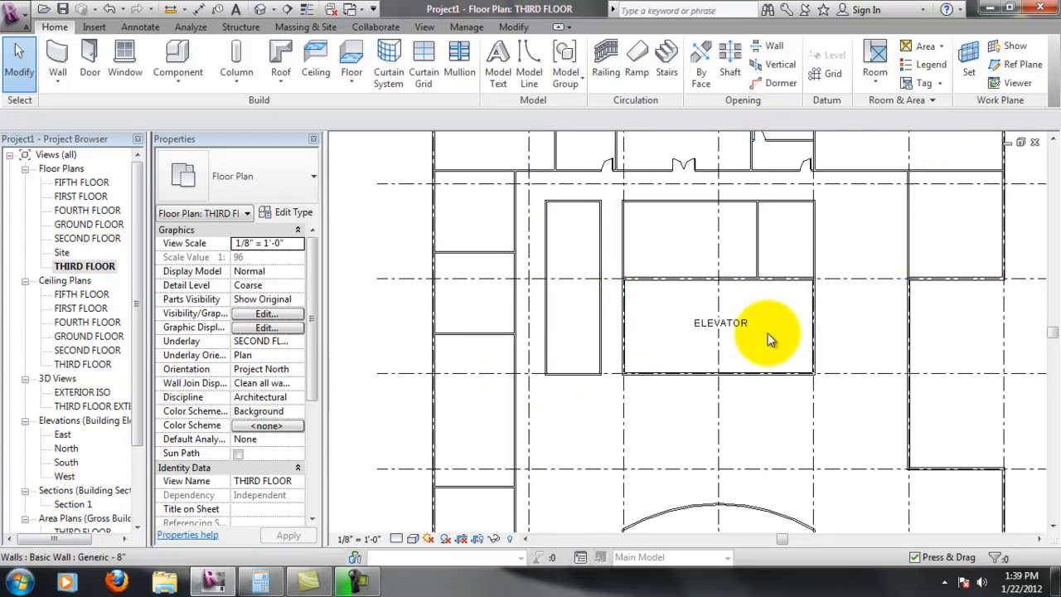
middle_drag(699, 344, 689, 351)
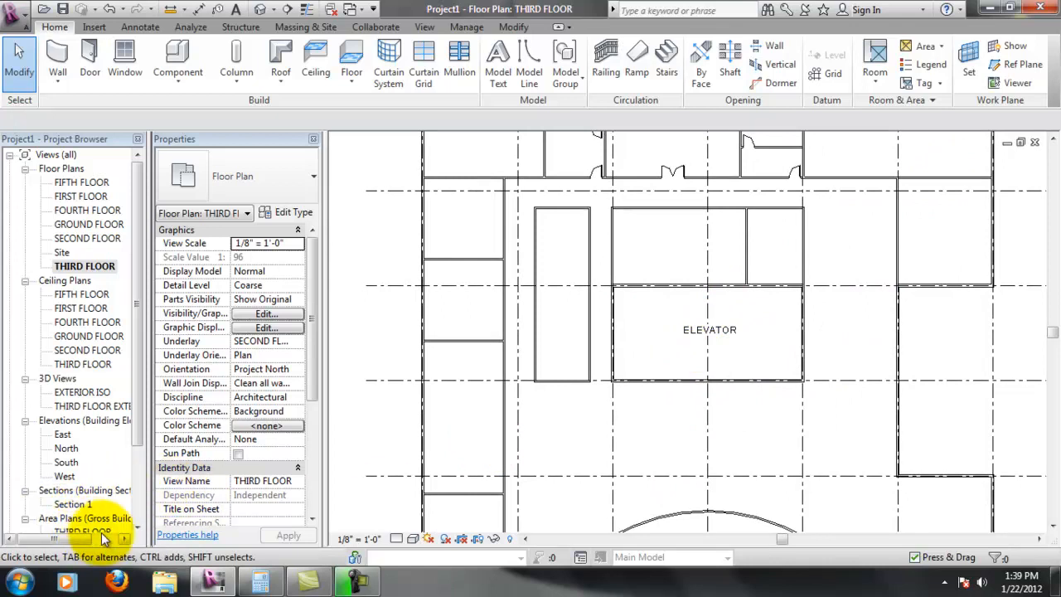
Go back to the THIRD FLOOR gross building area plan and check the area tag below the elevator room.
scroll(143, 464, down, 1)
double_click(73, 491)
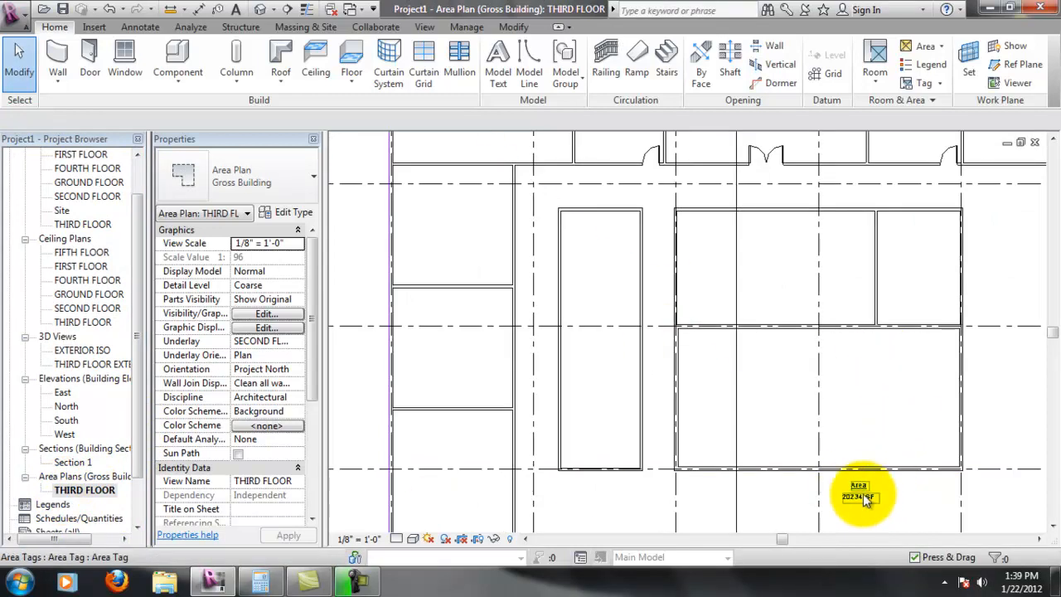
scroll(782, 326, down, 2)
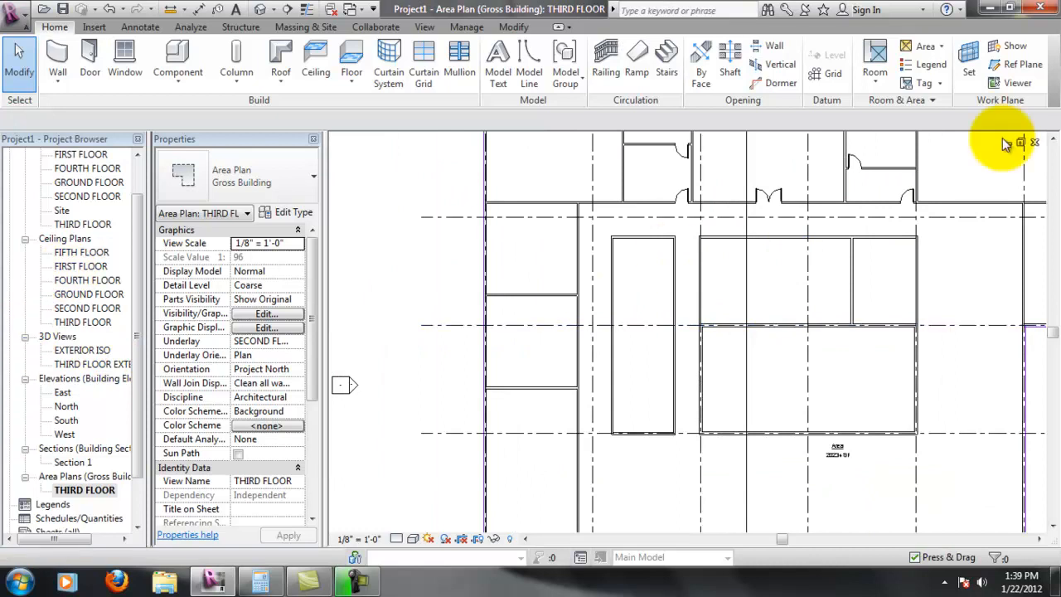
Reopen the THIRD FLOOR floor plan and bring the elevator core and surrounding rooms into view.
scroll(133, 290, up, 2)
double_click(82, 266)
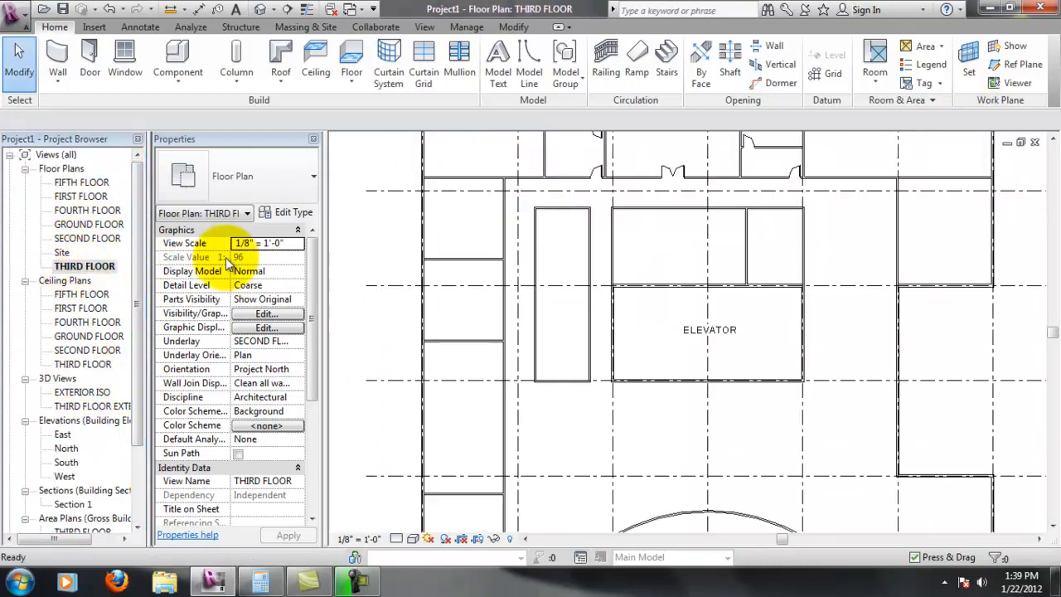
middle_drag(869, 354, 838, 359)
scroll(447, 228, down, 3)
scroll(385, 237, up, 5)
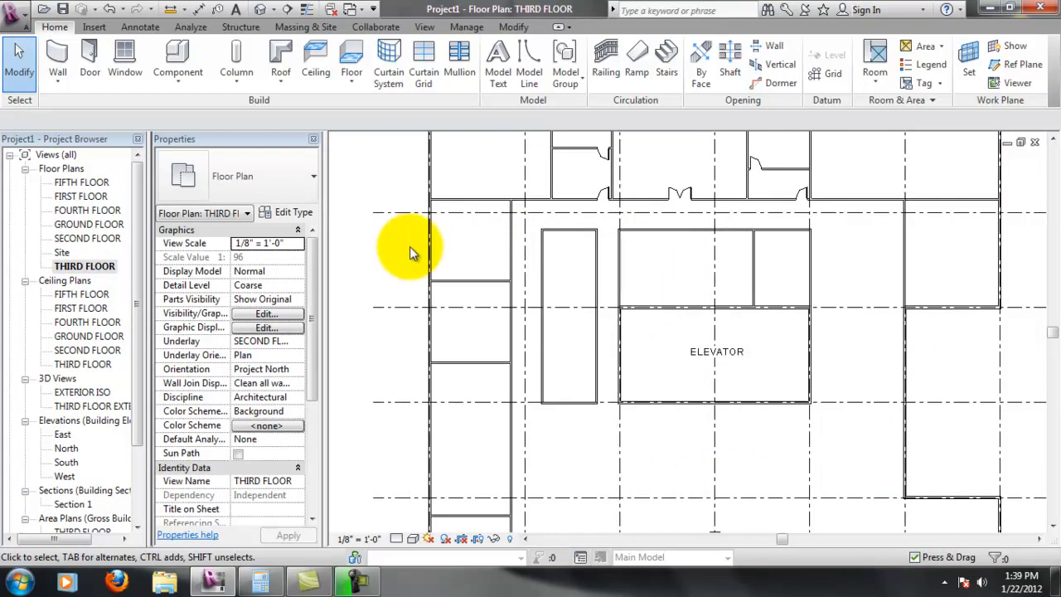
Examine the row of rooms between the west exterior wall and the long narrow core room in the floor plan.
scroll(481, 294, up, 2)
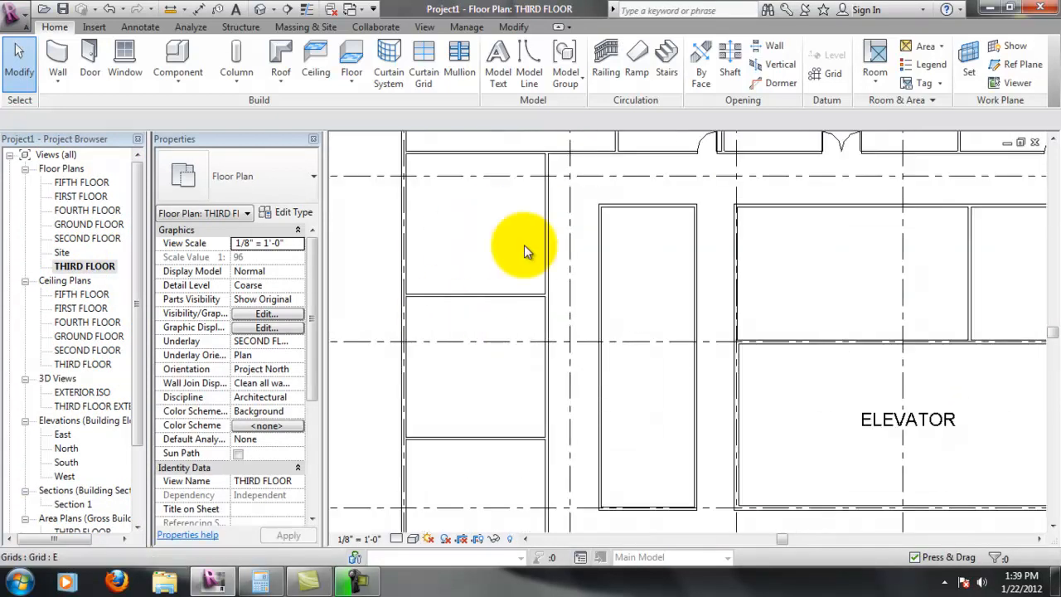
scroll(534, 282, down, 1)
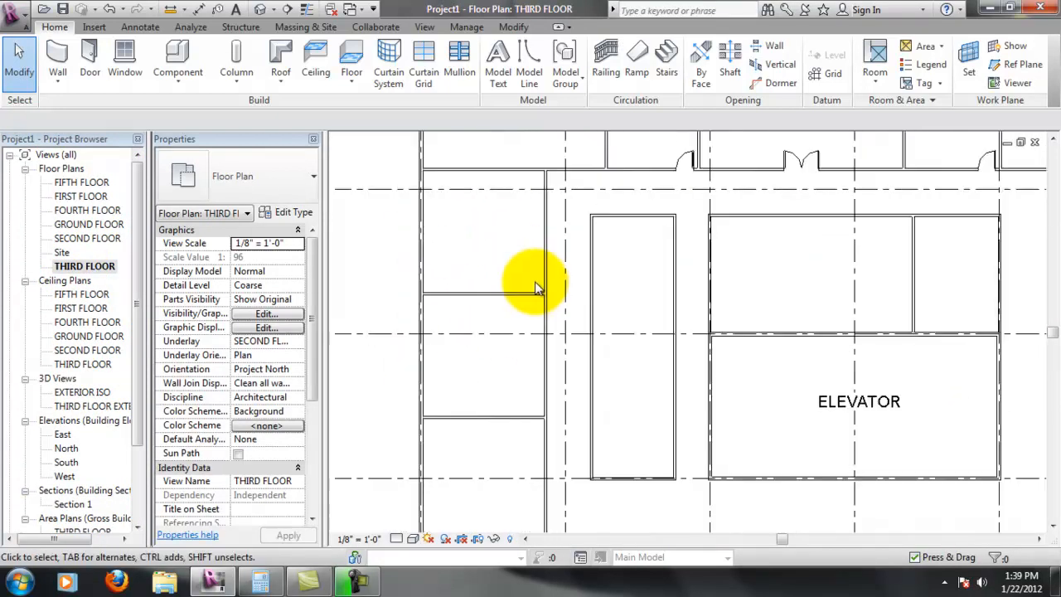
scroll(535, 286, down, 1)
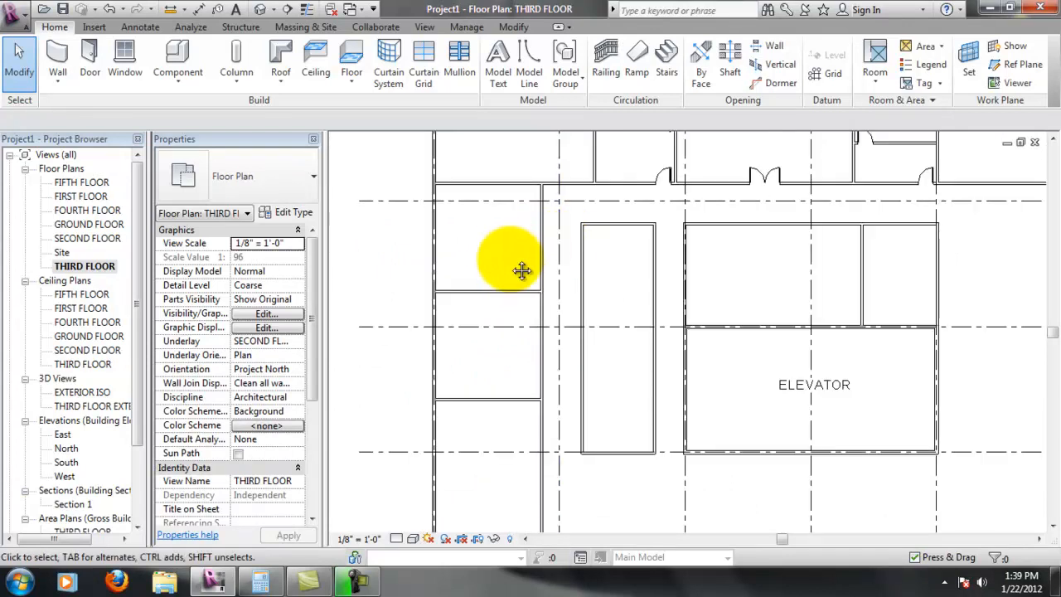
scroll(502, 281, down, 1)
scroll(481, 315, up, 1)
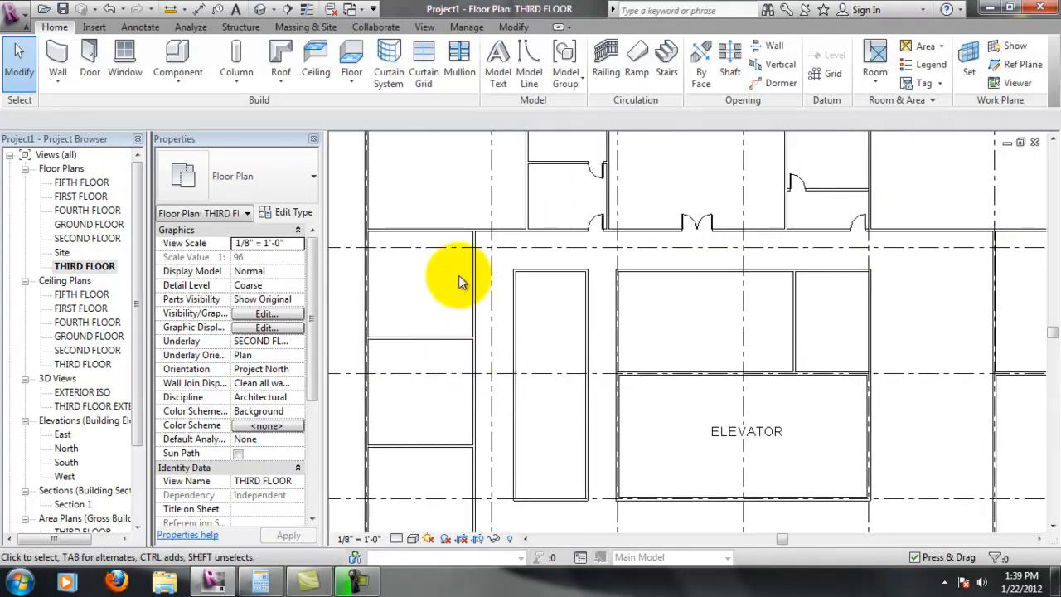
scroll(443, 302, up, 1)
middle_drag(440, 303, 535, 285)
scroll(679, 296, down, 1)
scroll(535, 224, up, 3)
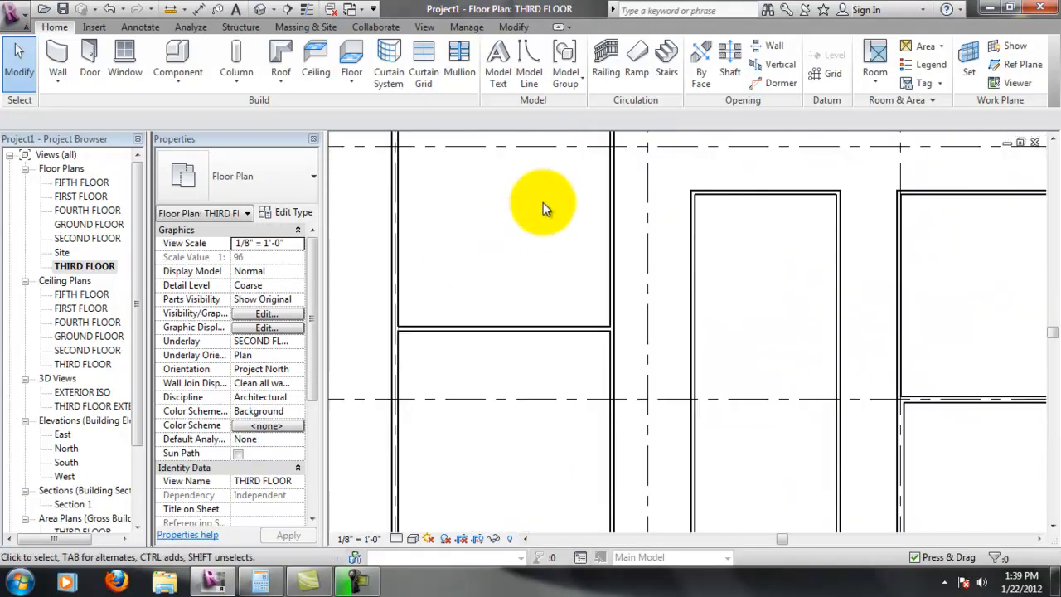
scroll(535, 219, down, 1)
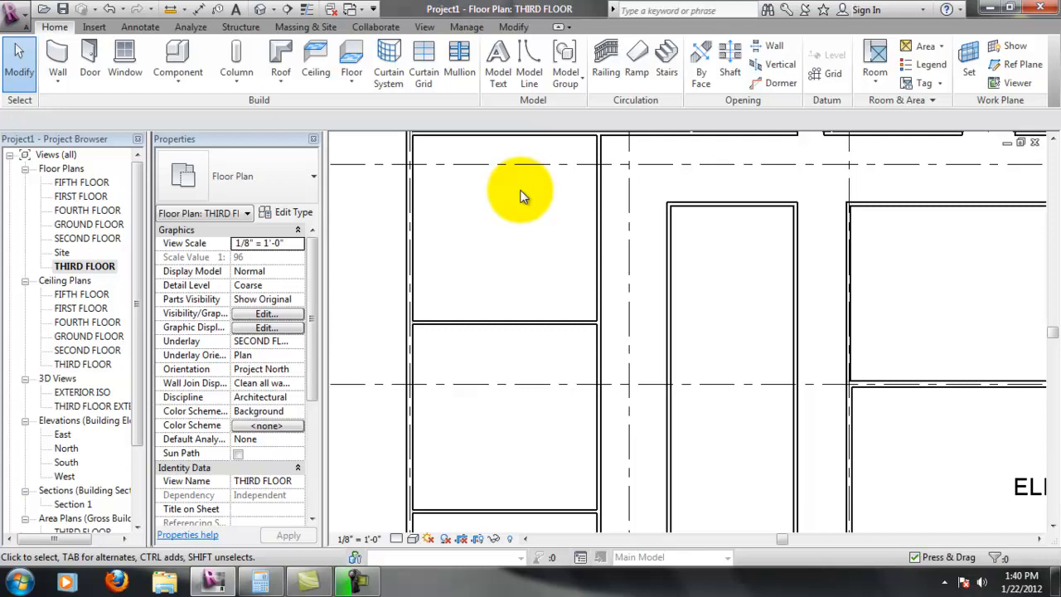
Compare the whole third floor layout with the interior partition enclosing the small rooms along the west exterior wall.
scroll(566, 363, down, 5)
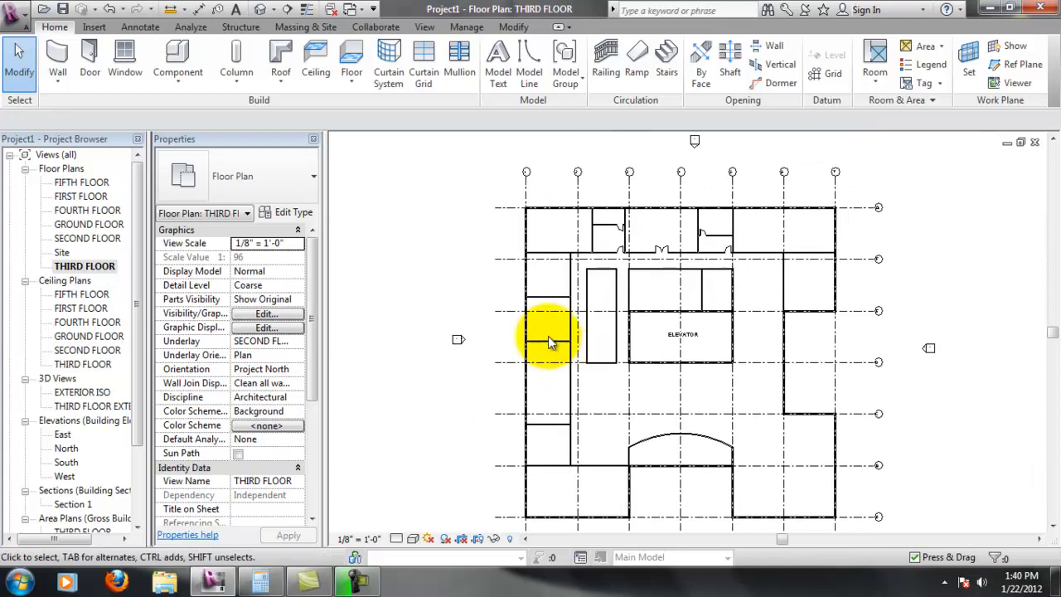
scroll(550, 340, up, 2)
scroll(563, 358, up, 1)
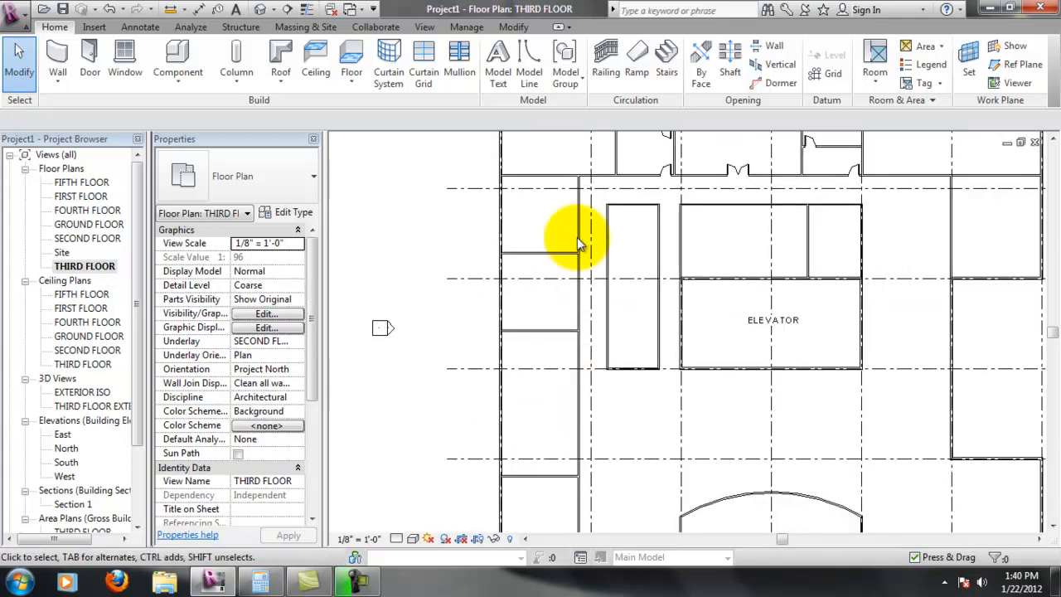
middle_drag(572, 197, 566, 262)
scroll(570, 301, up, 2)
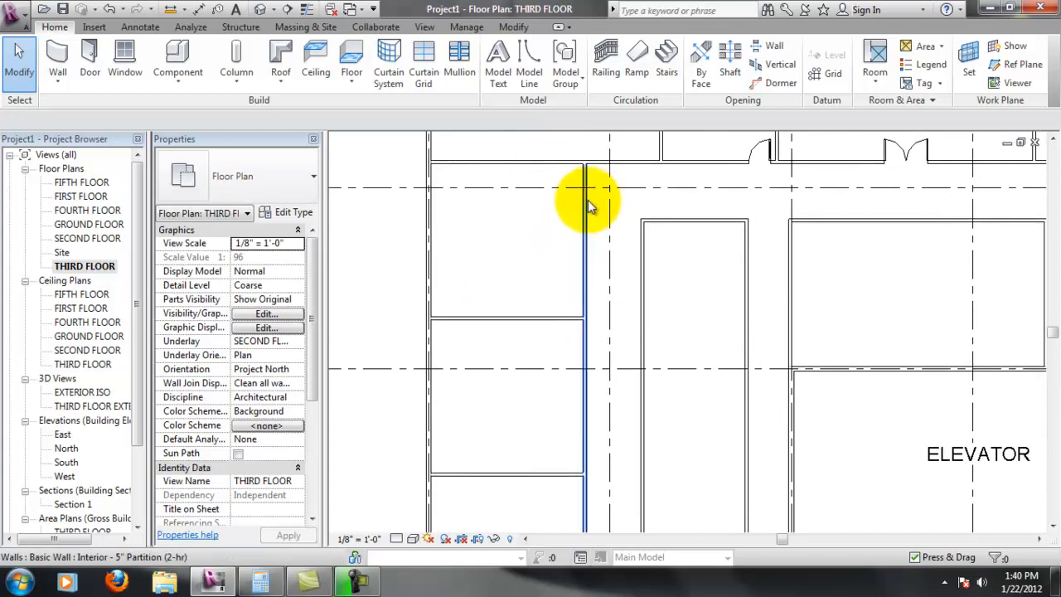
middle_drag(500, 244, 495, 253)
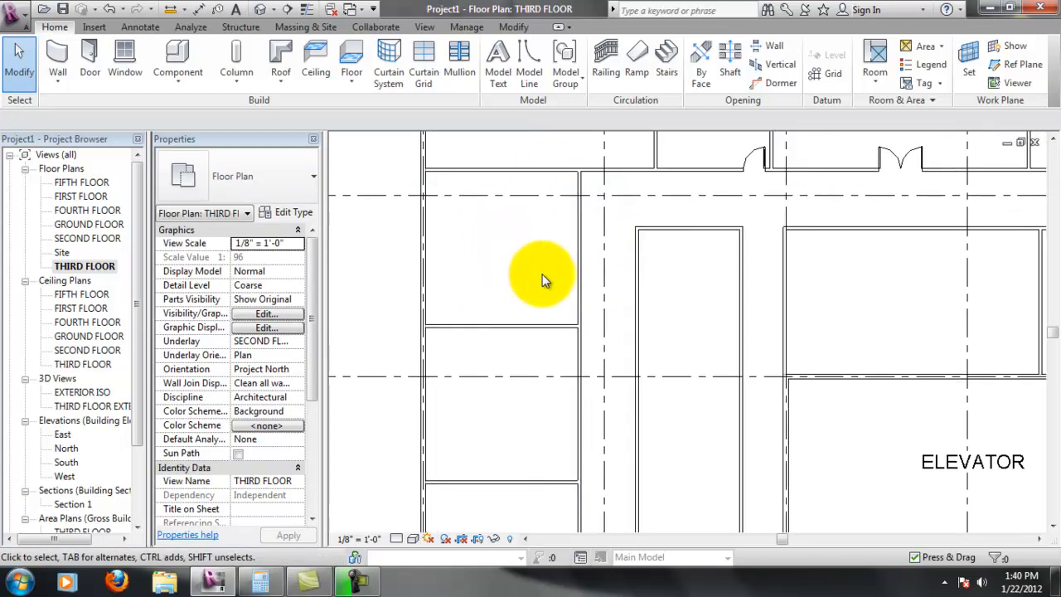
Examine the northernmost room along the west exterior wall and the corridor separating it from the elevator core.
middle_drag(565, 260, 527, 246)
scroll(522, 239, down, 1)
middle_drag(723, 281, 716, 293)
middle_drag(538, 187, 621, 226)
middle_drag(667, 318, 667, 226)
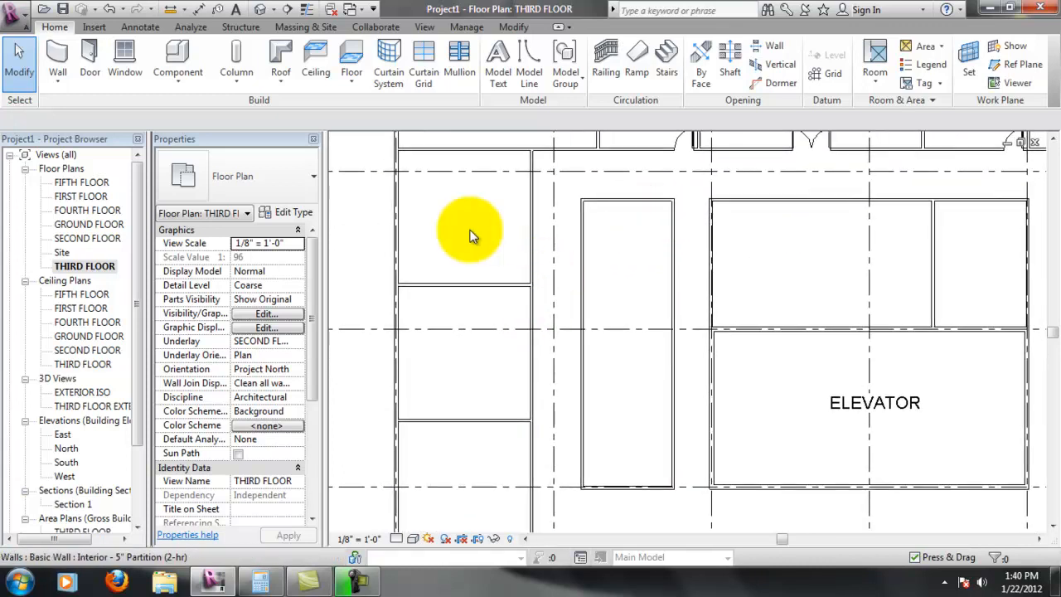
middle_drag(526, 237, 501, 248)
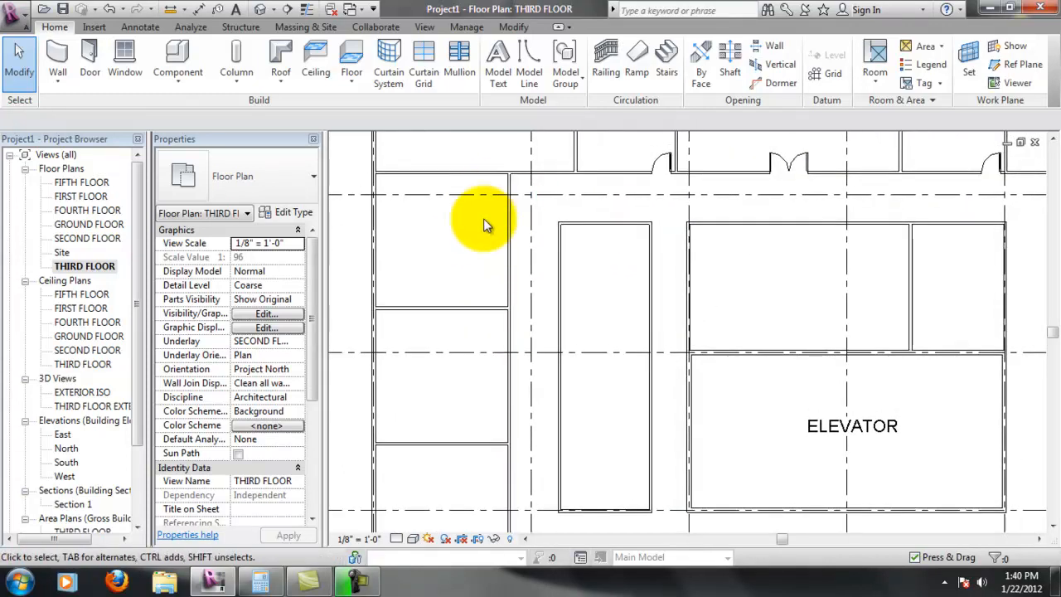
scroll(481, 203, up, 2)
scroll(484, 193, up, 1)
middle_drag(511, 198, 573, 229)
scroll(522, 204, down, 1)
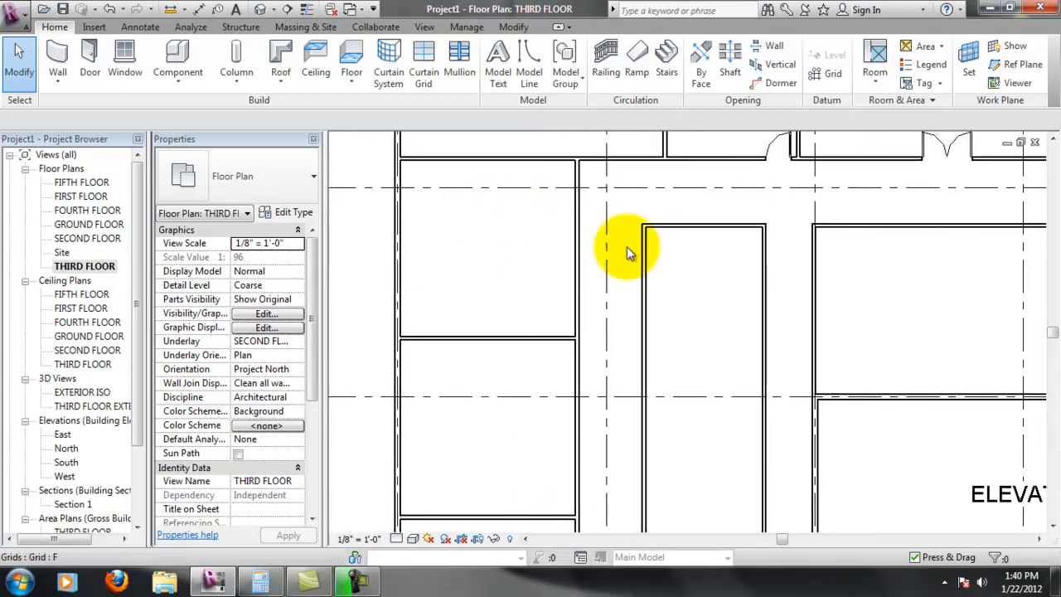
middle_drag(585, 275, 587, 249)
scroll(581, 248, down, 1)
scroll(589, 286, up, 1)
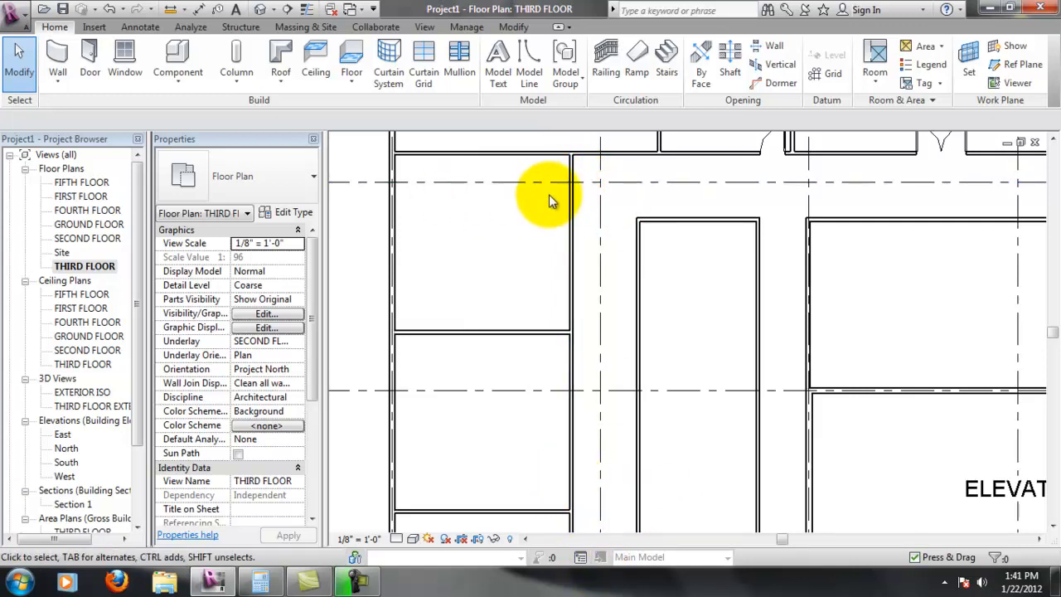
Draw an Interior - 5" Partition (2-hr) wall about 9'-8 1/2" long, running west from the east wall of the northernmost west-side room.
middle_drag(541, 167, 721, 246)
scroll(539, 203, up, 2)
click(55, 55)
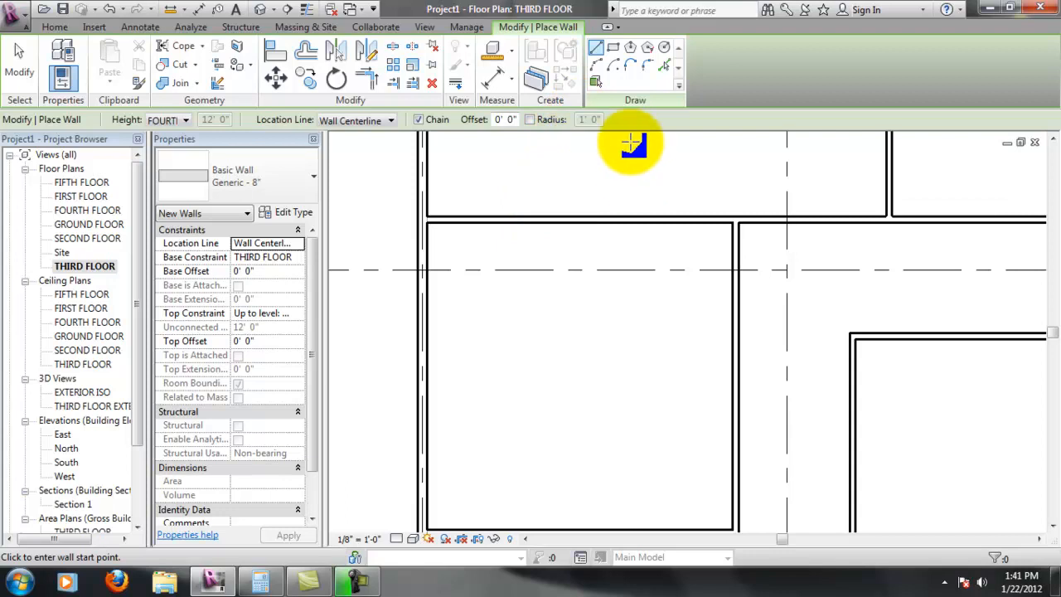
click(280, 191)
scroll(325, 312, up, 1)
drag(355, 294, 357, 383)
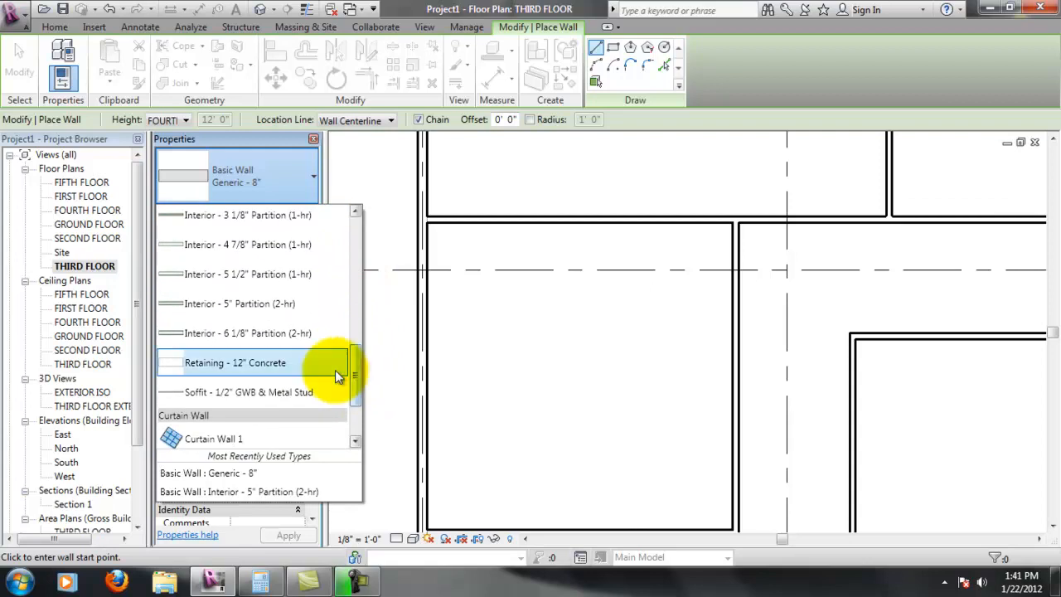
click(293, 313)
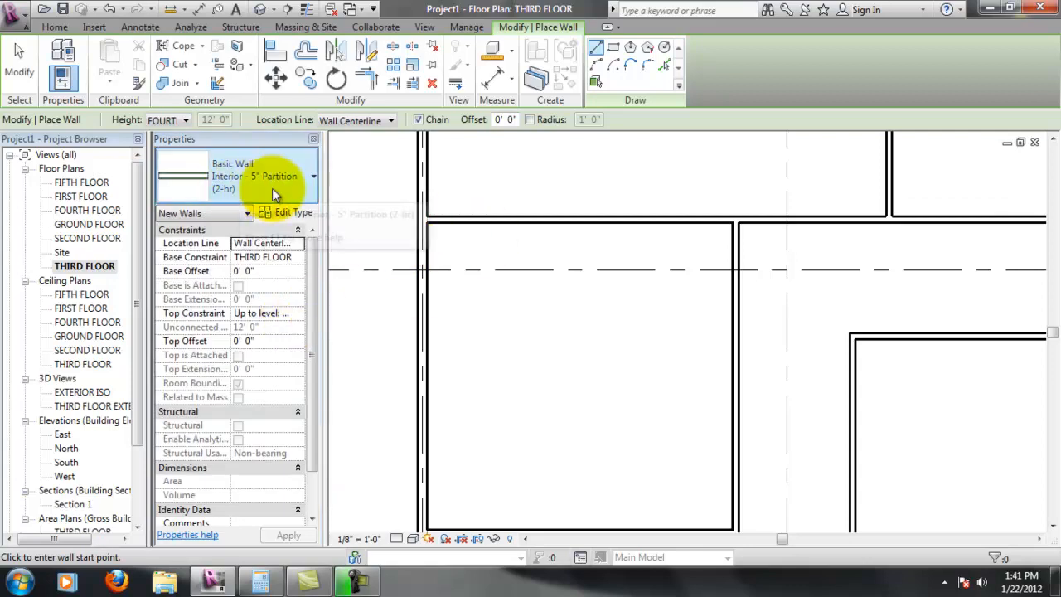
click(734, 294)
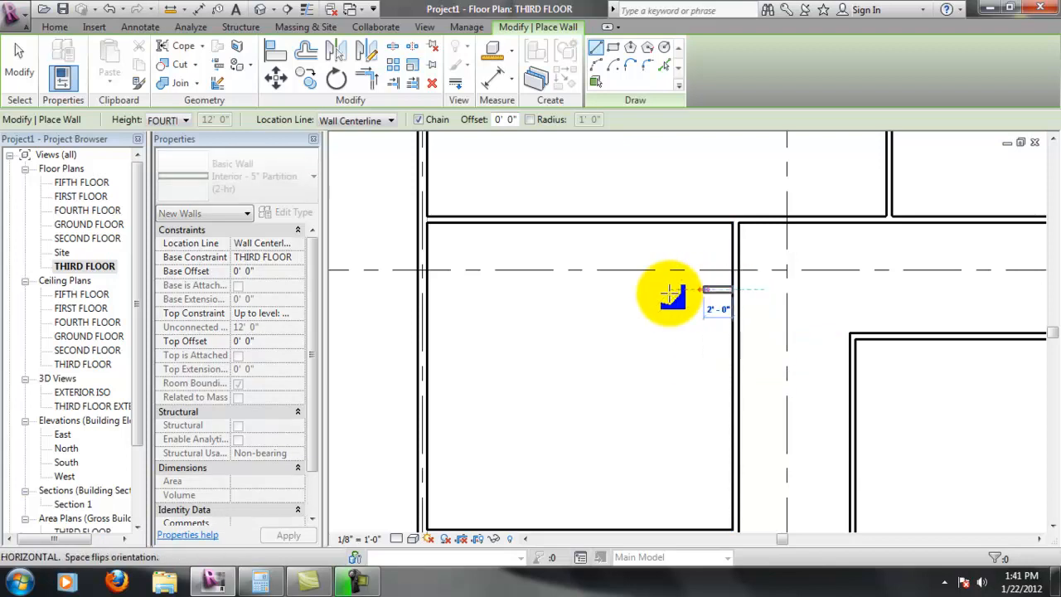
click(596, 291)
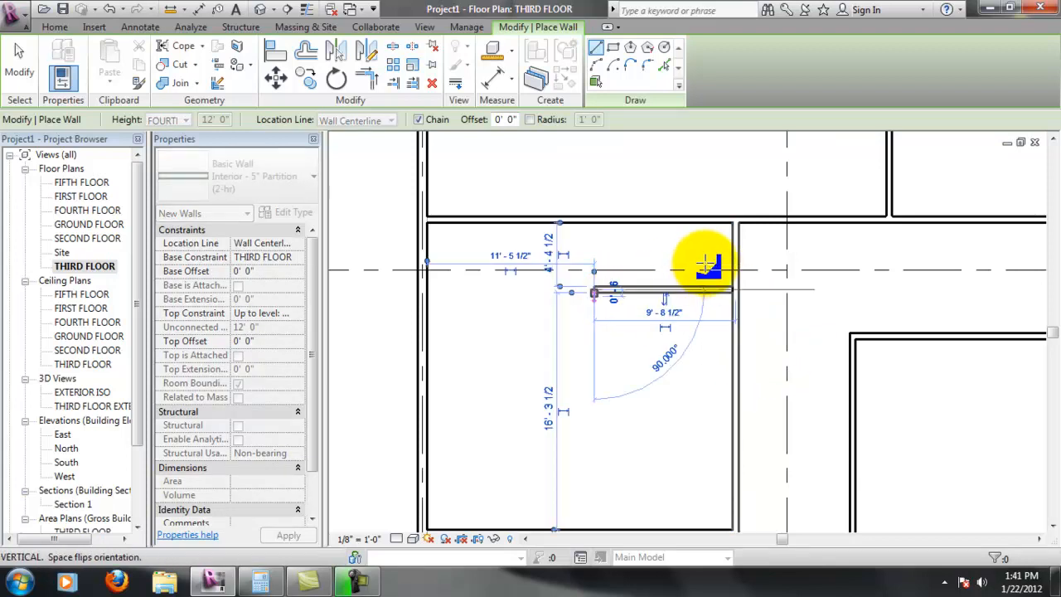
key(Escape)
key(Escape)
Set the distance between the new short partition and the room's north wall to 5'-6".
scroll(741, 273, up, 1)
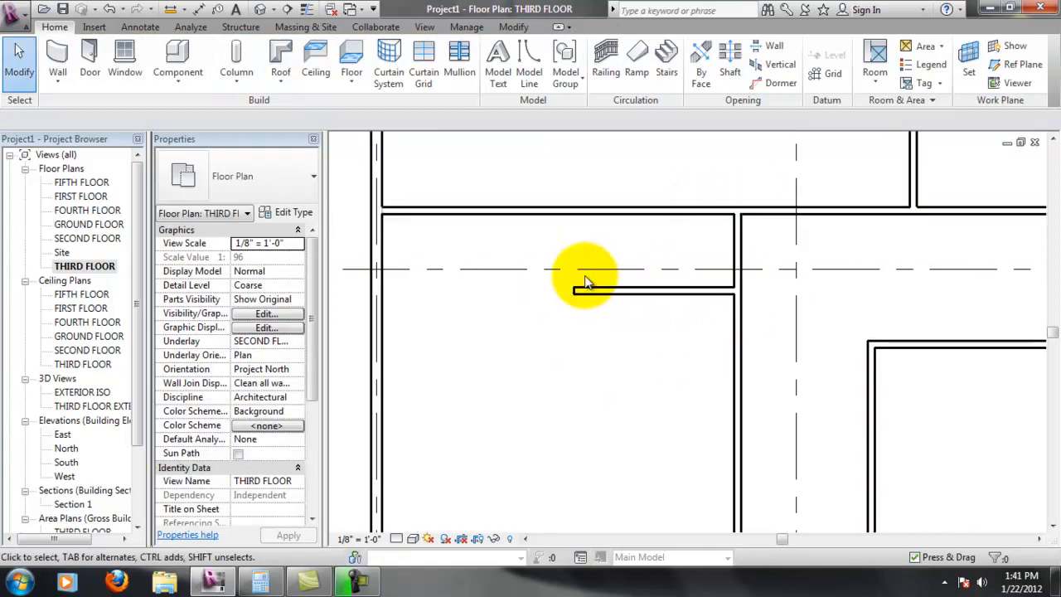
click(651, 290)
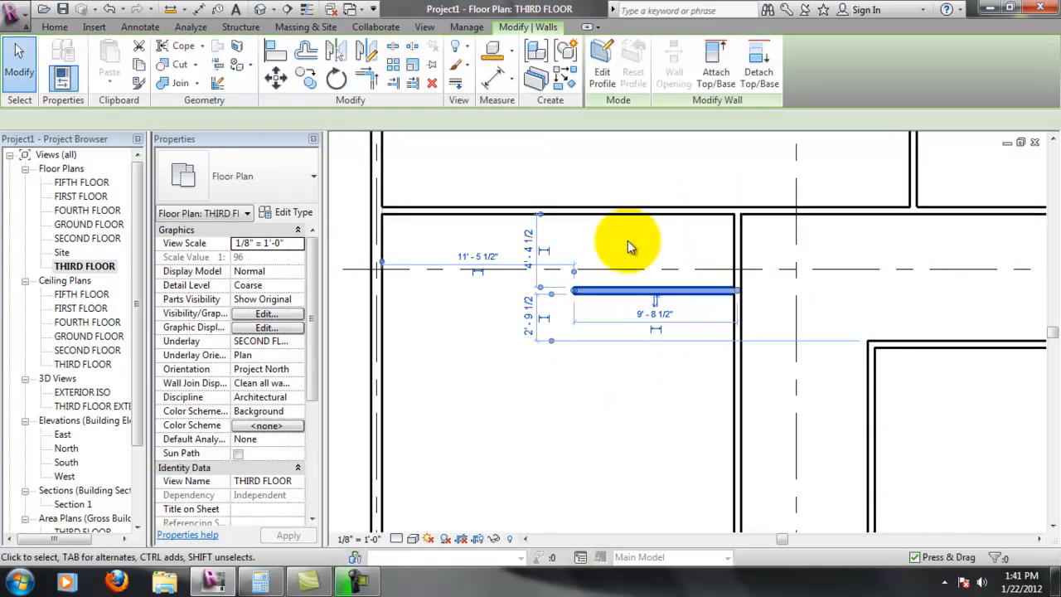
click(530, 239)
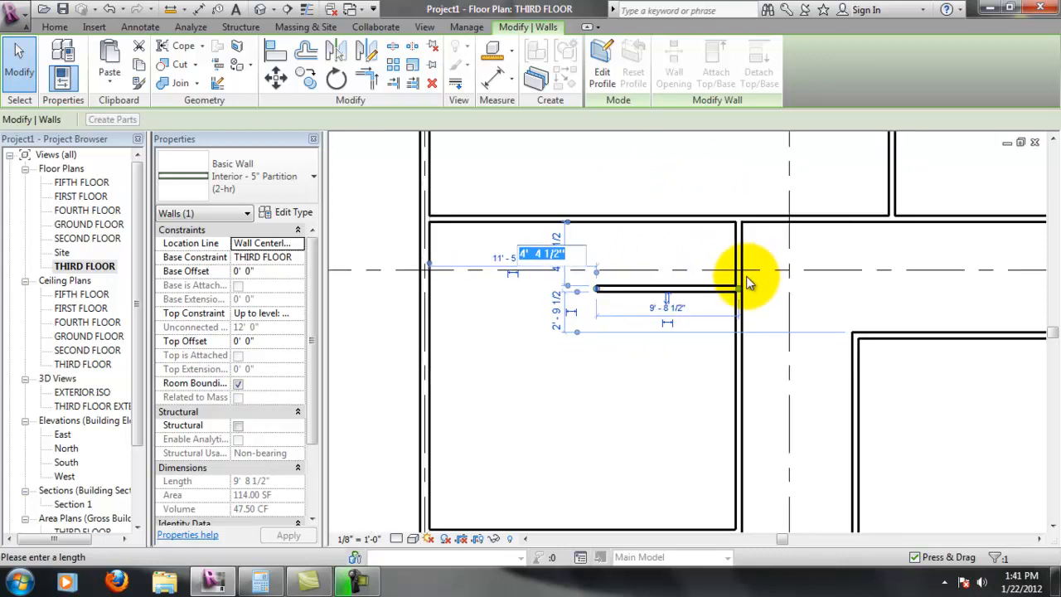
scroll(664, 324, down, 1)
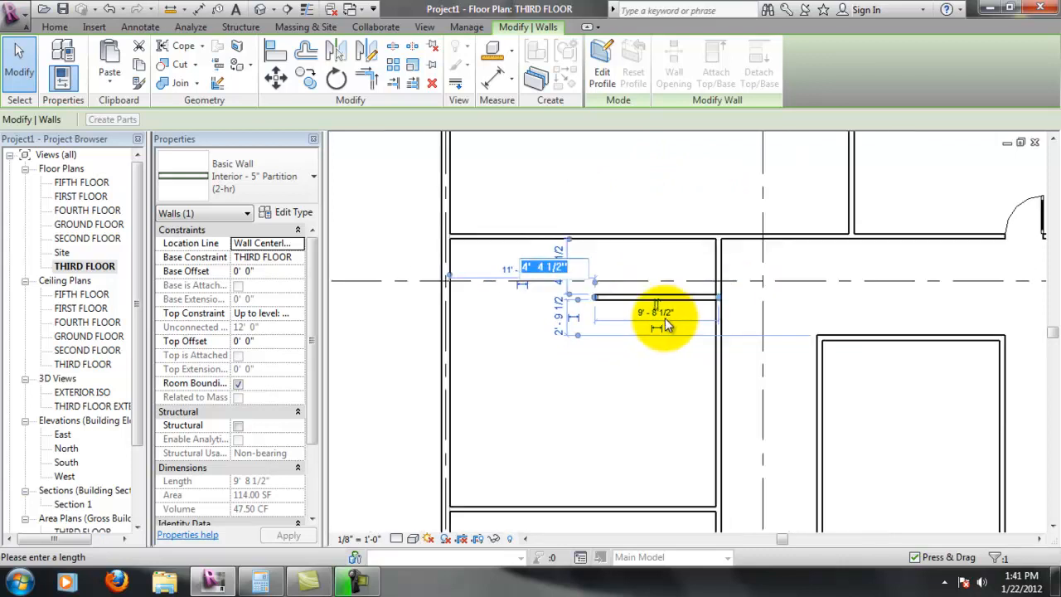
scroll(659, 308, up, 1)
scroll(622, 340, up, 1)
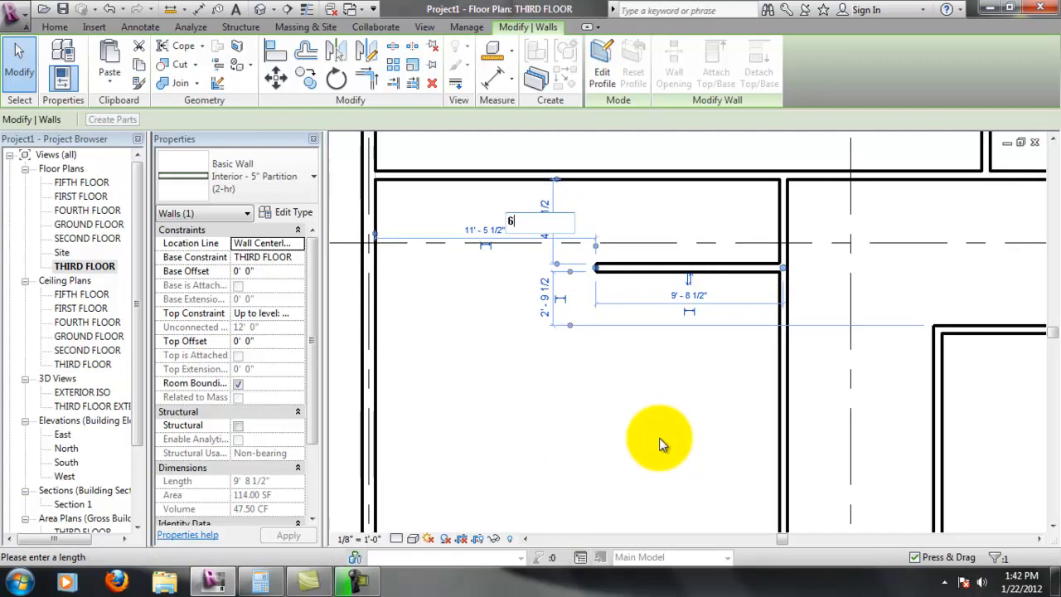
key(Return)
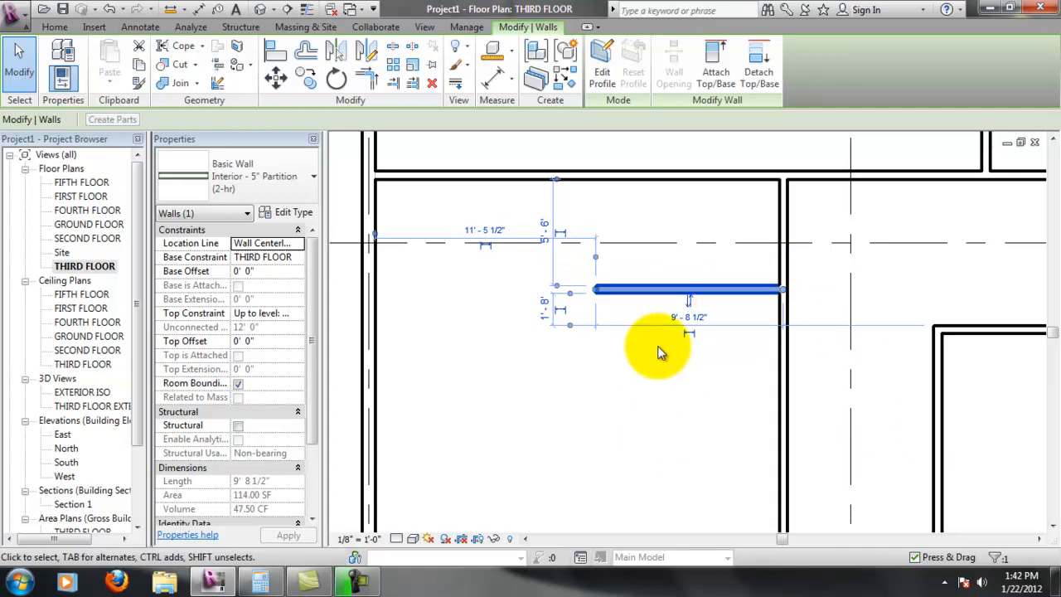
click(660, 372)
Place a Single-Flush 36" x 84" door in the room's east wall between the north wall and the short partition.
middle_drag(768, 212, 710, 234)
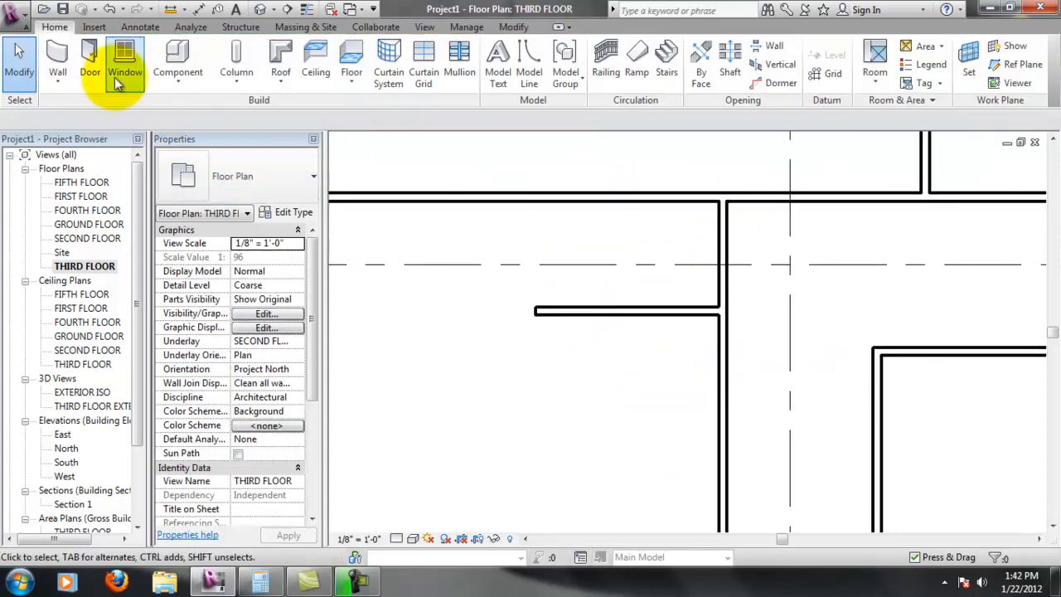
click(90, 66)
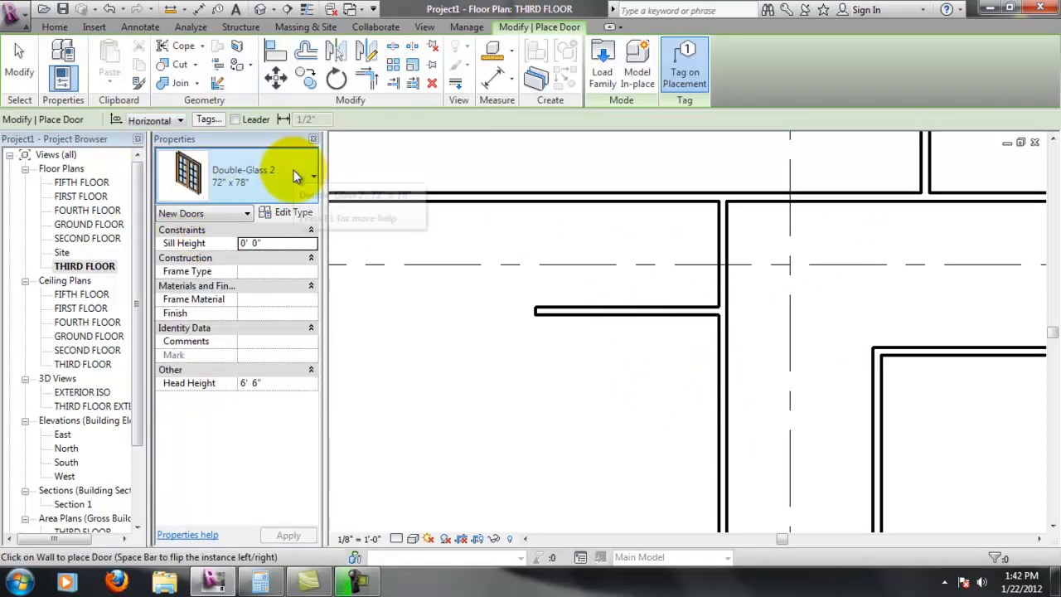
click(296, 175)
drag(309, 250, 316, 207)
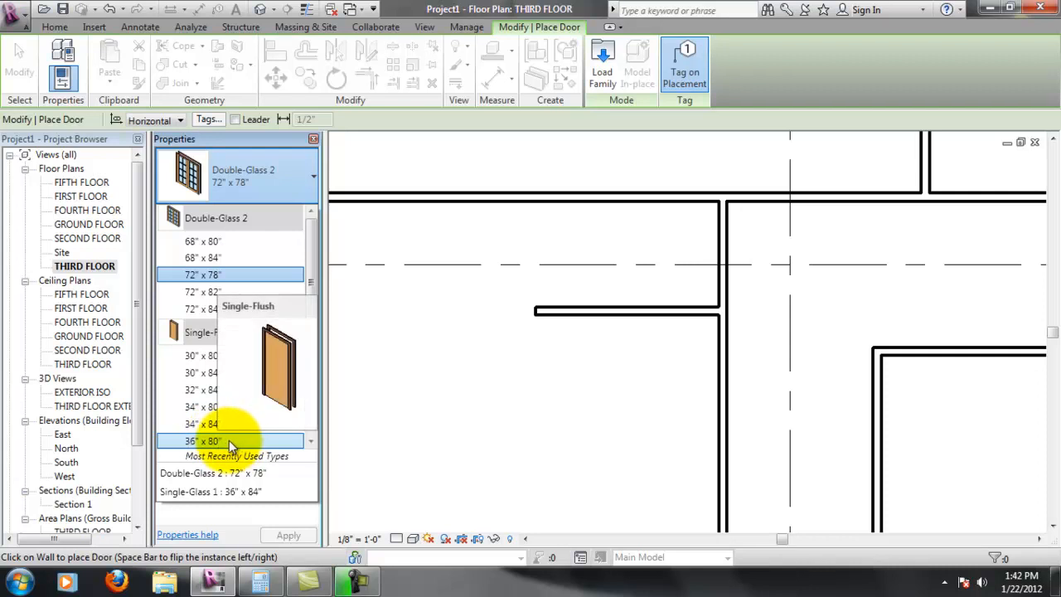
scroll(262, 401, down, 1)
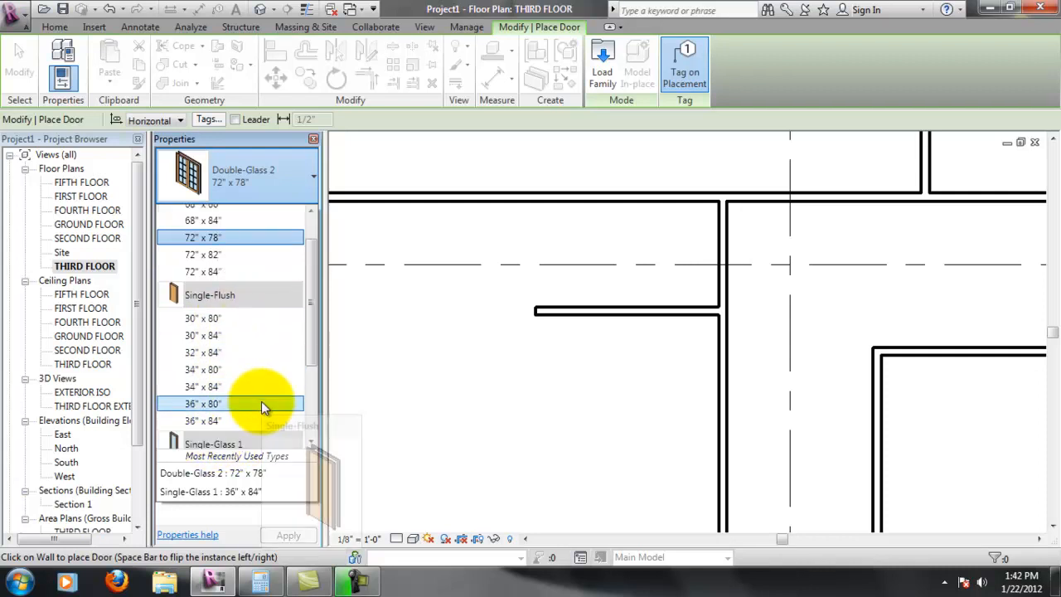
click(247, 420)
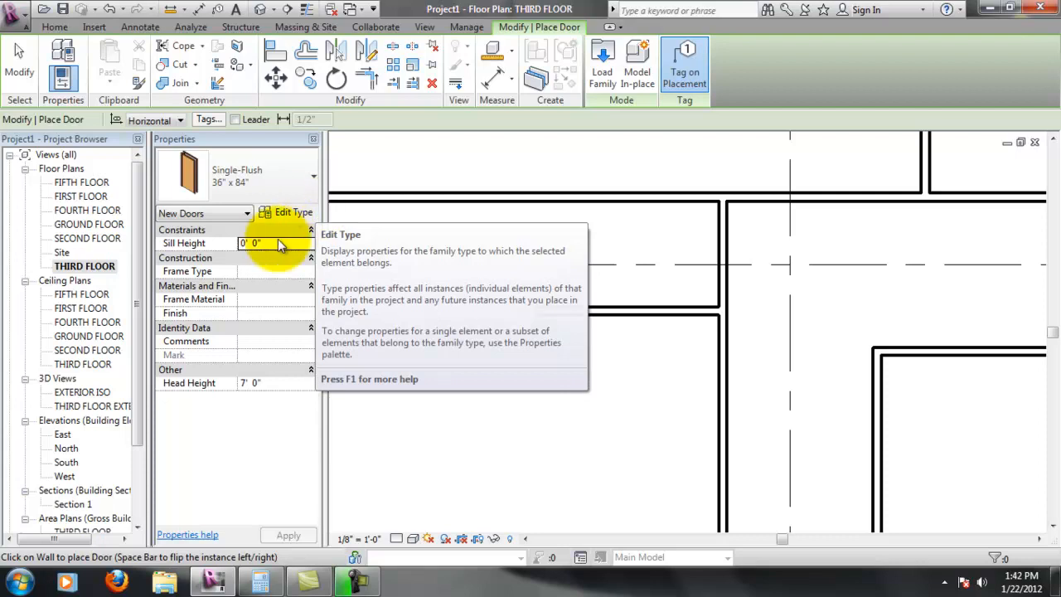
click(288, 196)
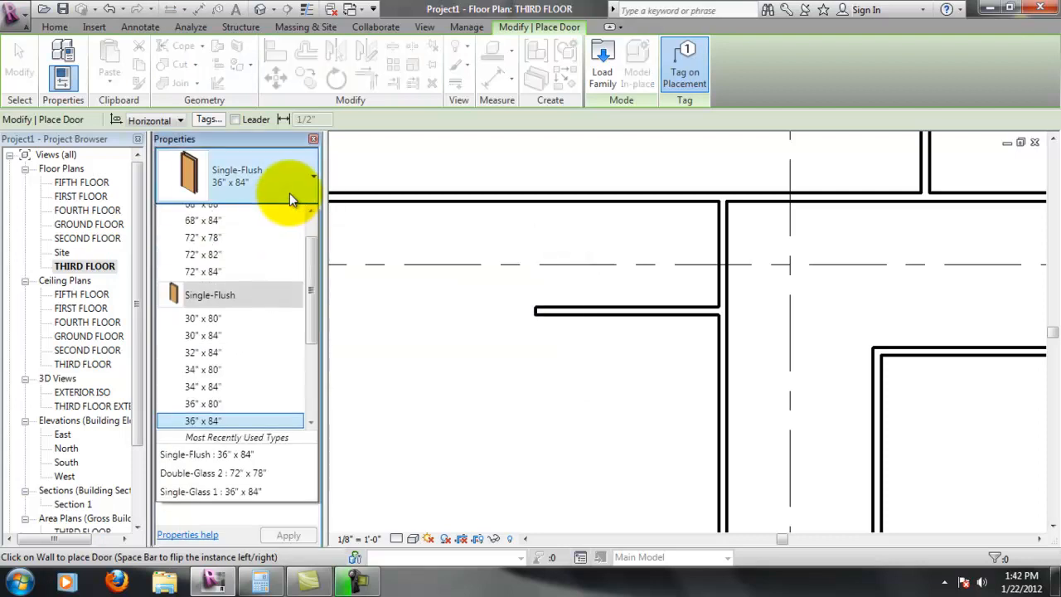
scroll(291, 200, up, 2)
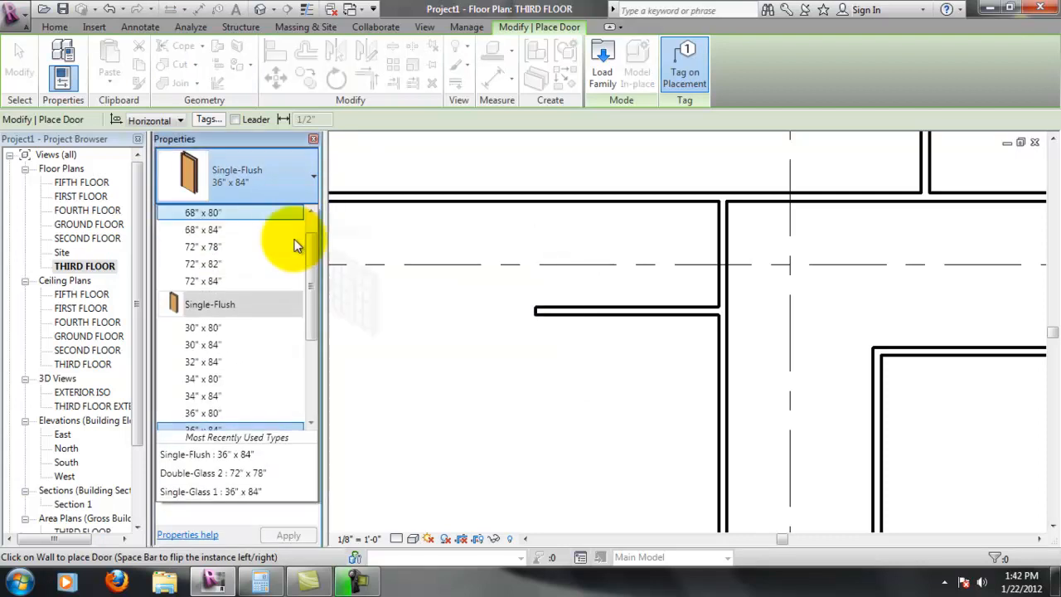
drag(315, 265, 308, 294)
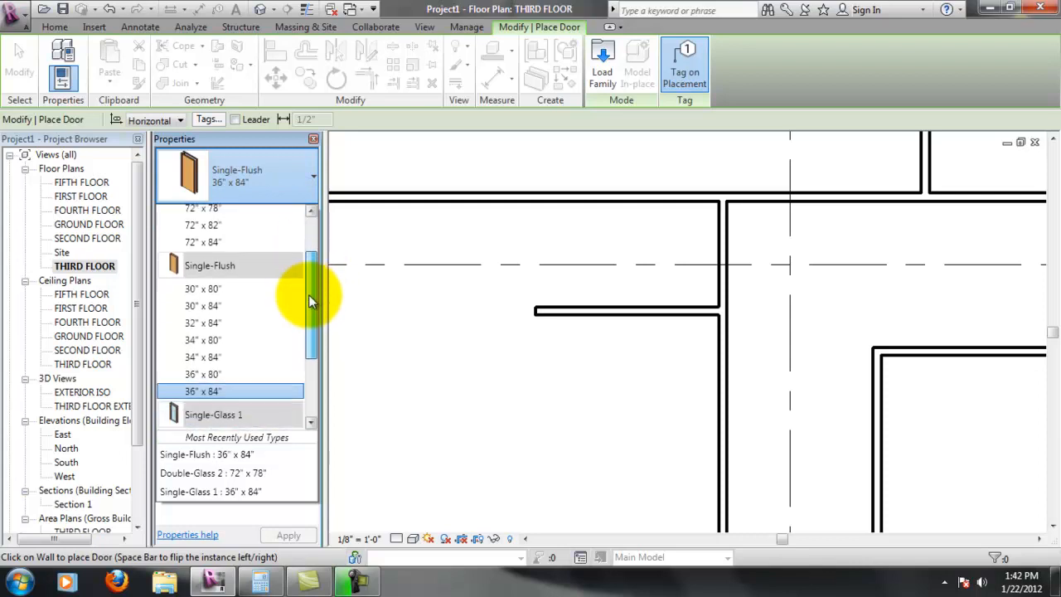
click(709, 259)
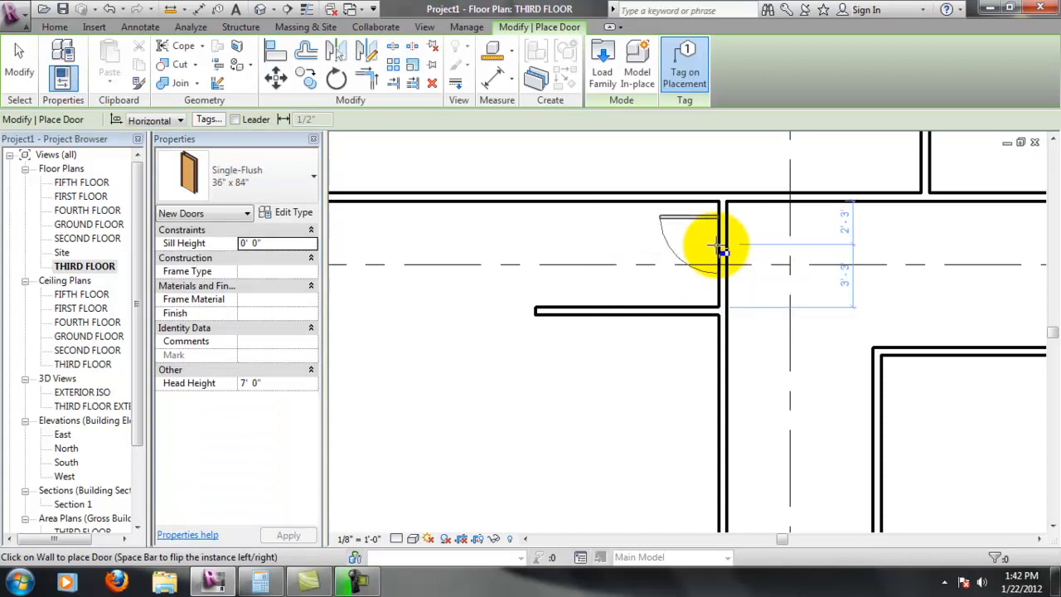
click(718, 245)
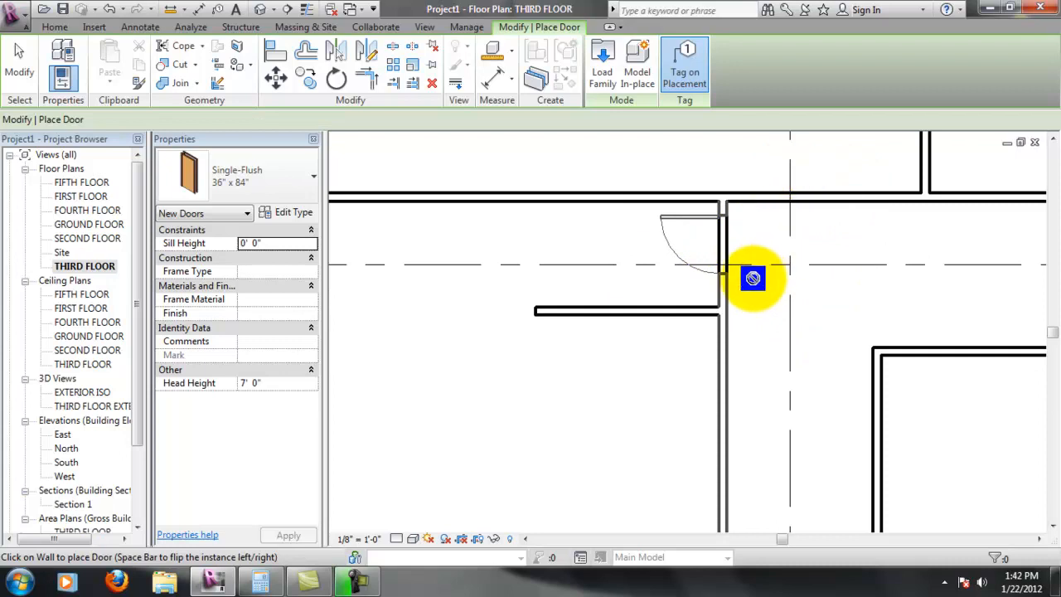
key(Escape)
key(Escape)
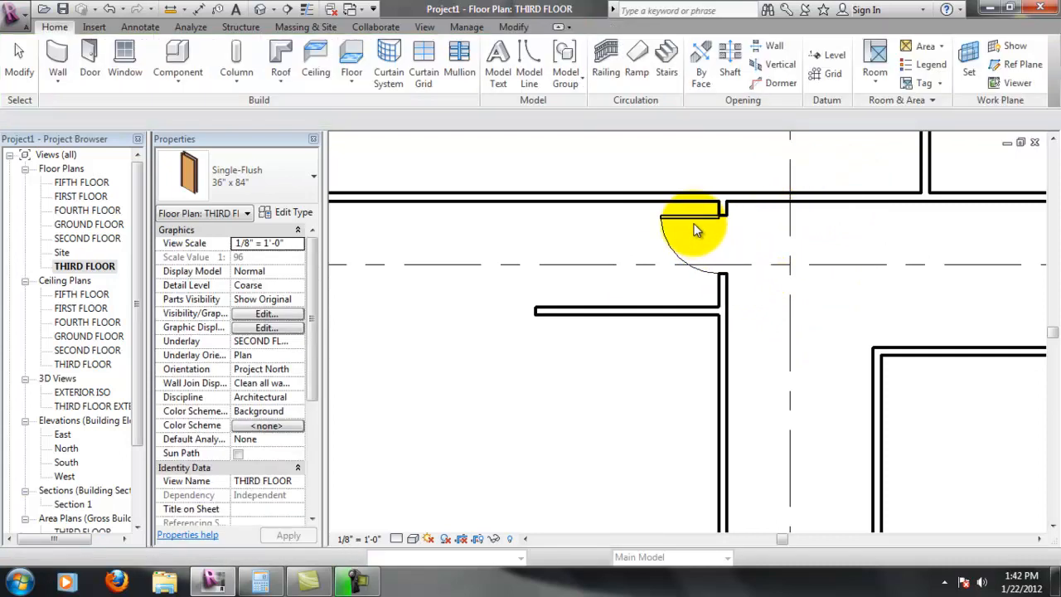
Flip the door to hinge beside the short partition, trying the swing into the corridor before returning it to swing into the room.
click(690, 236)
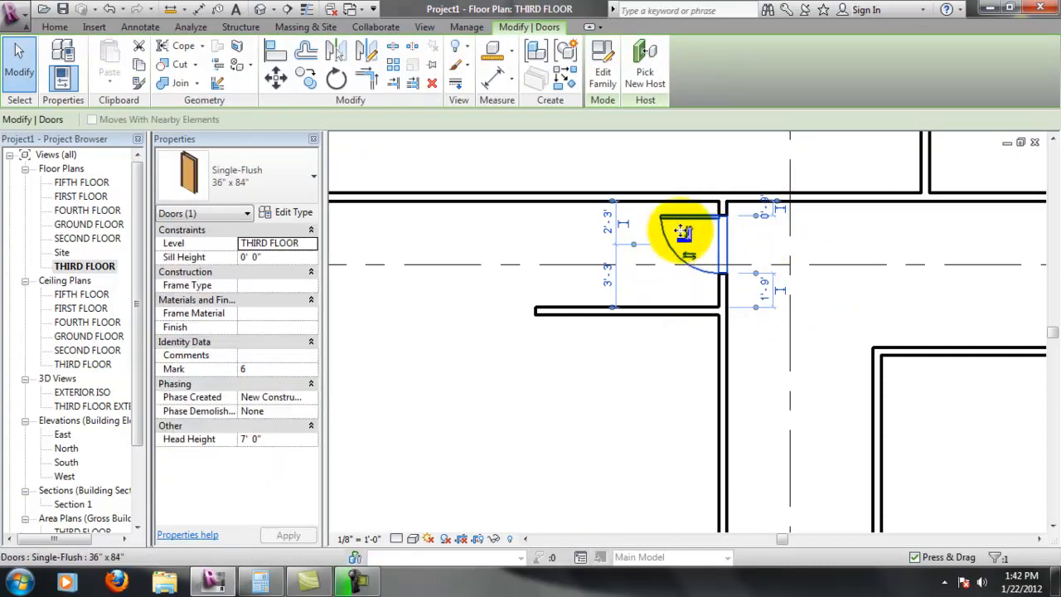
scroll(688, 231, up, 2)
scroll(689, 225, up, 1)
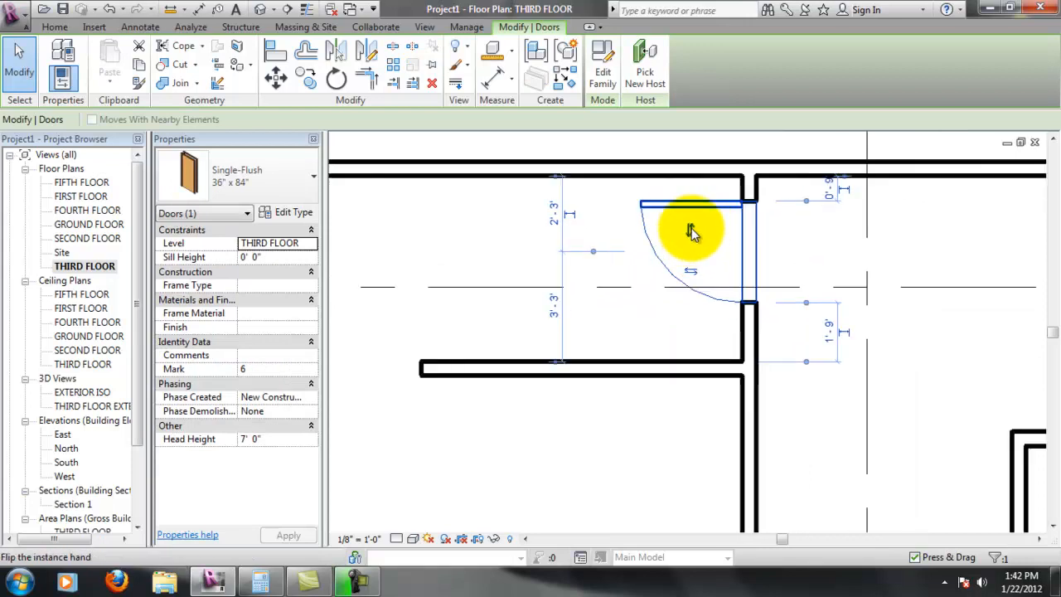
click(691, 232)
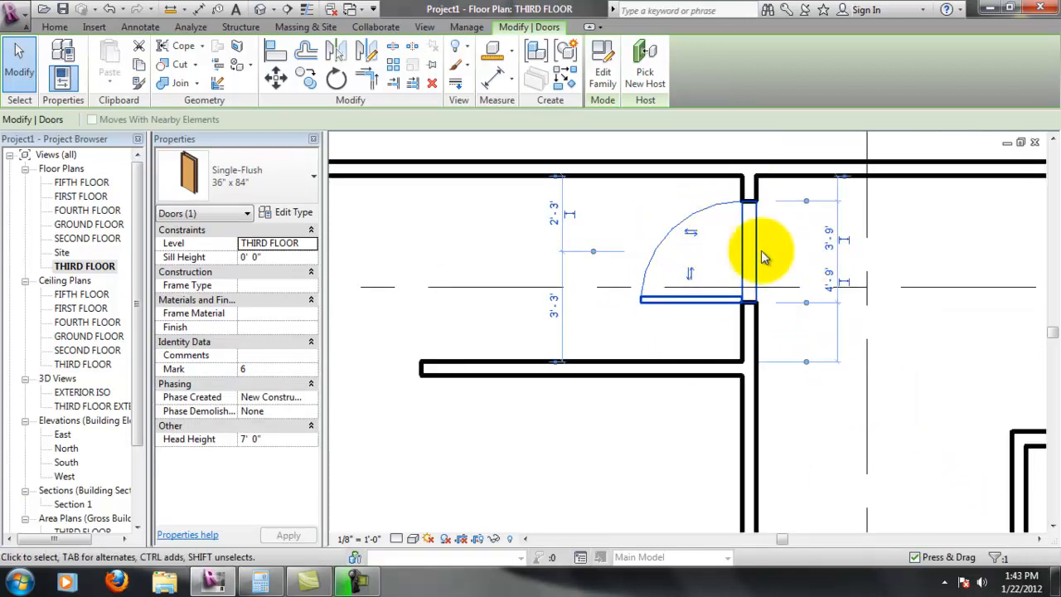
click(691, 232)
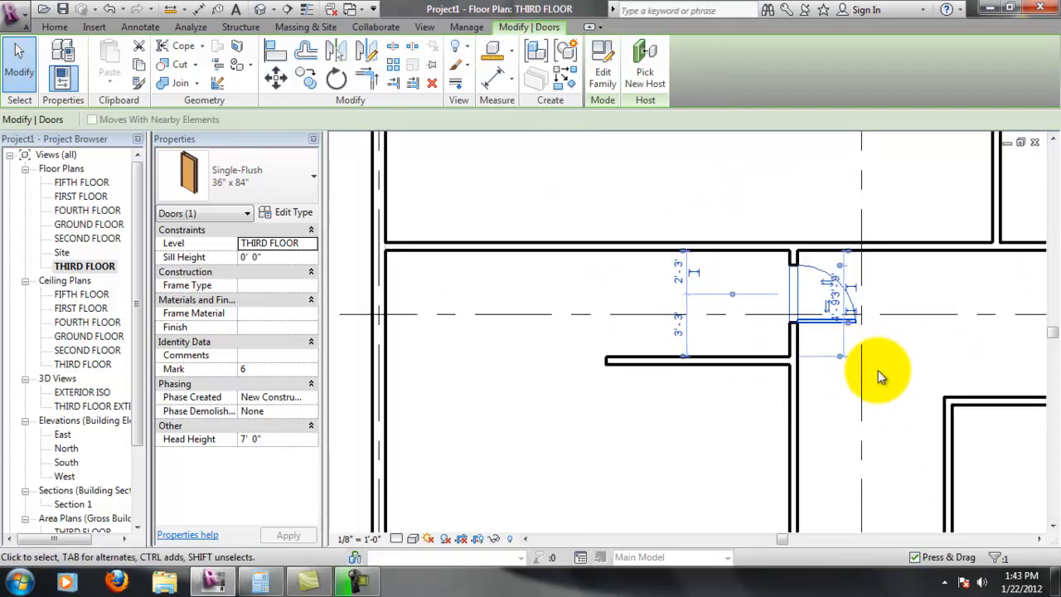
scroll(620, 284, down, 3)
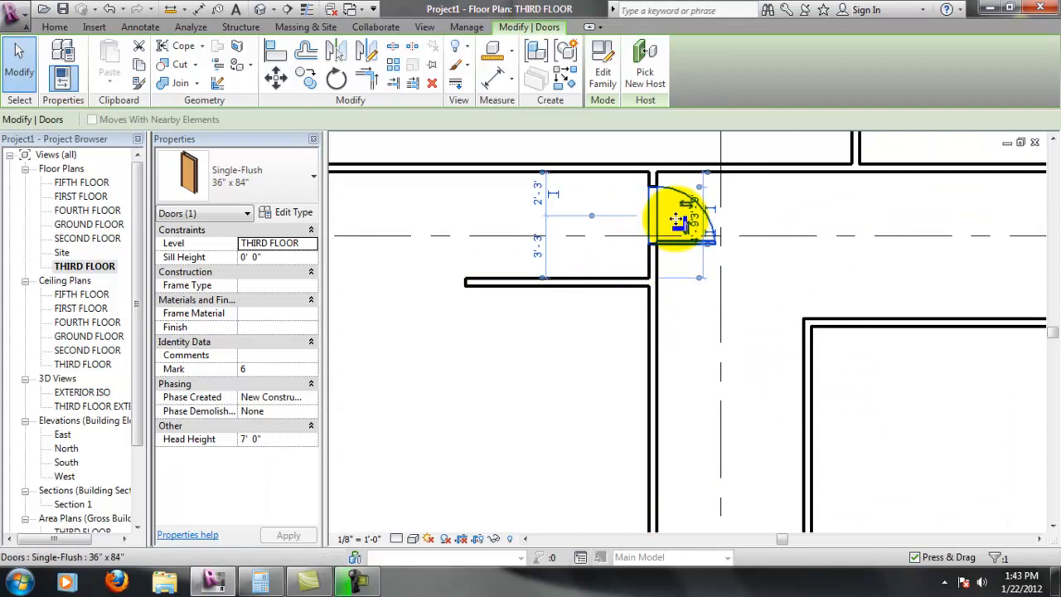
scroll(680, 218, up, 2)
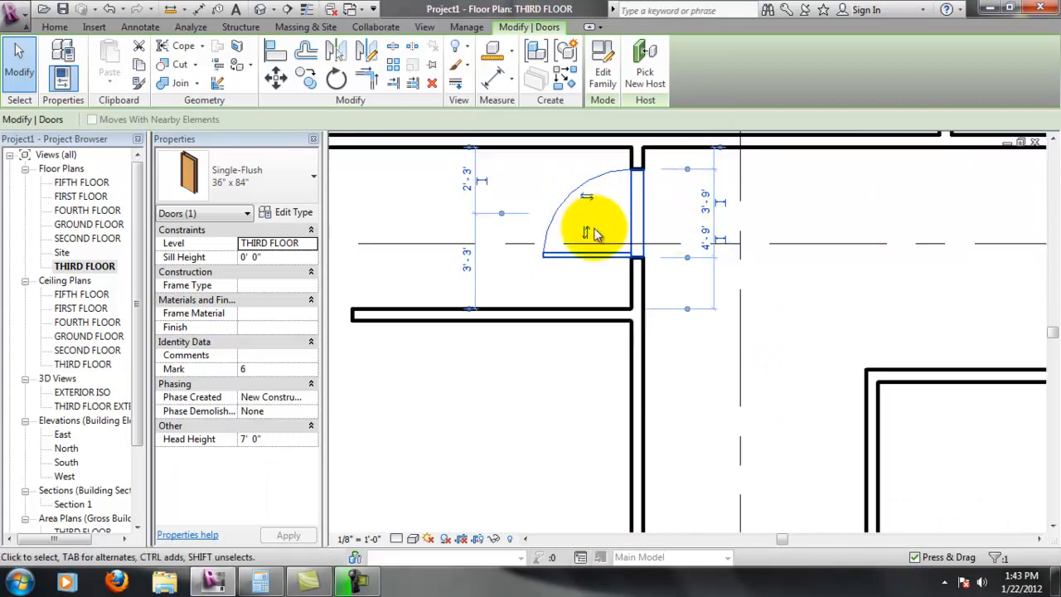
scroll(572, 244, down, 1)
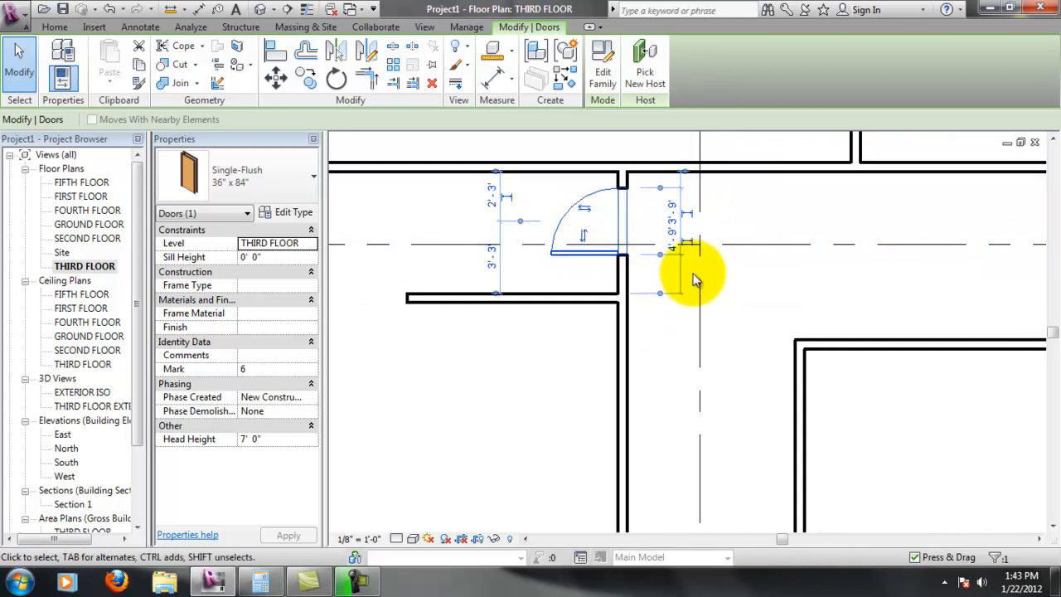
scroll(687, 279, down, 1)
middle_drag(820, 278, 569, 327)
scroll(800, 303, down, 1)
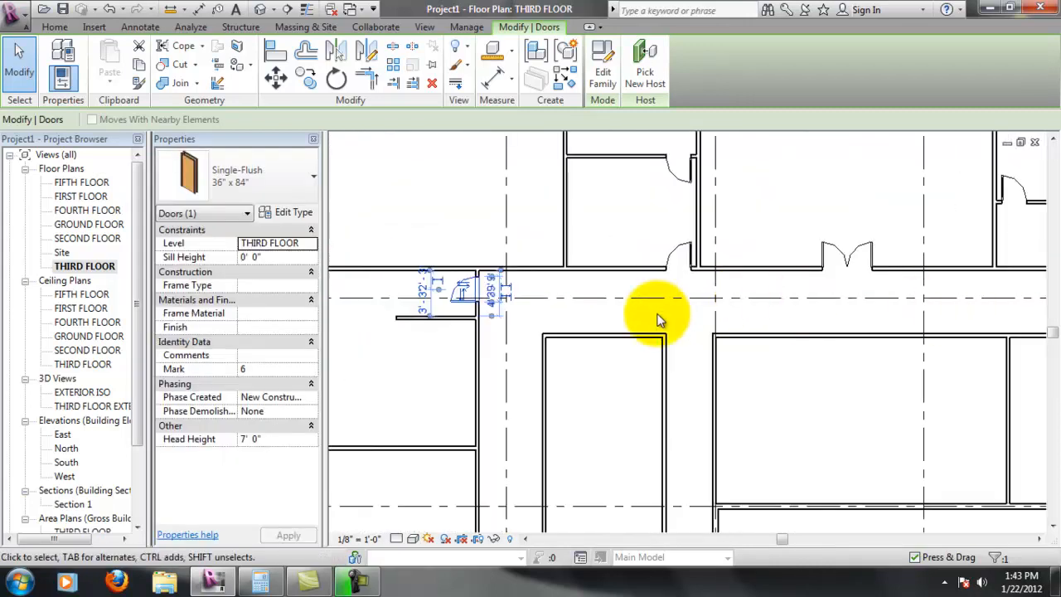
scroll(503, 313, up, 4)
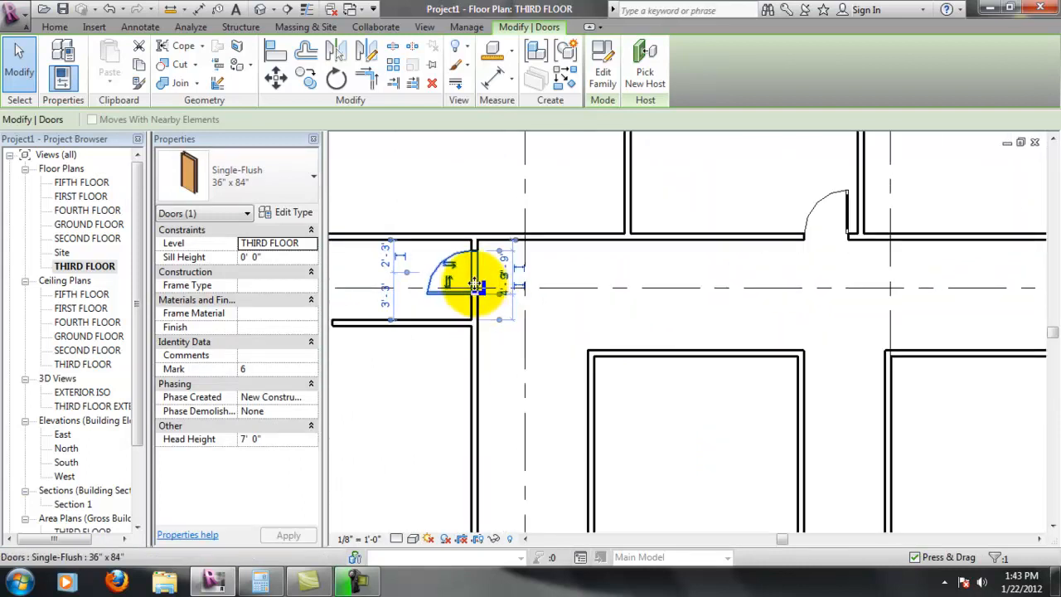
Examine the new door's position relative to the corridor and the horizontal grid line running through it.
middle_drag(767, 264, 685, 257)
scroll(754, 280, down, 1)
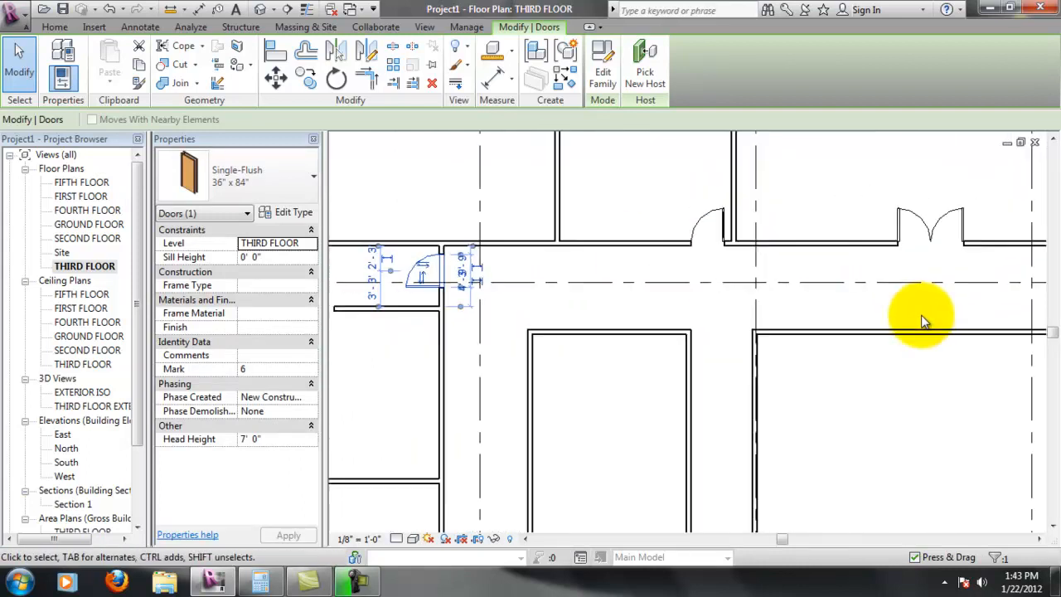
middle_drag(527, 285, 599, 283)
scroll(503, 296, up, 2)
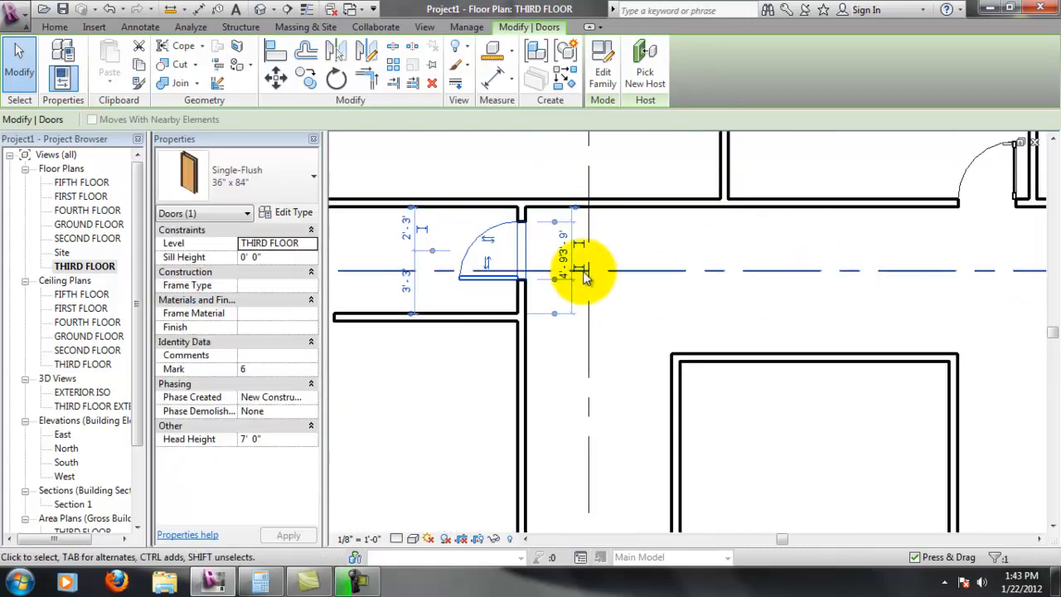
middle_drag(808, 307, 525, 279)
scroll(623, 294, down, 2)
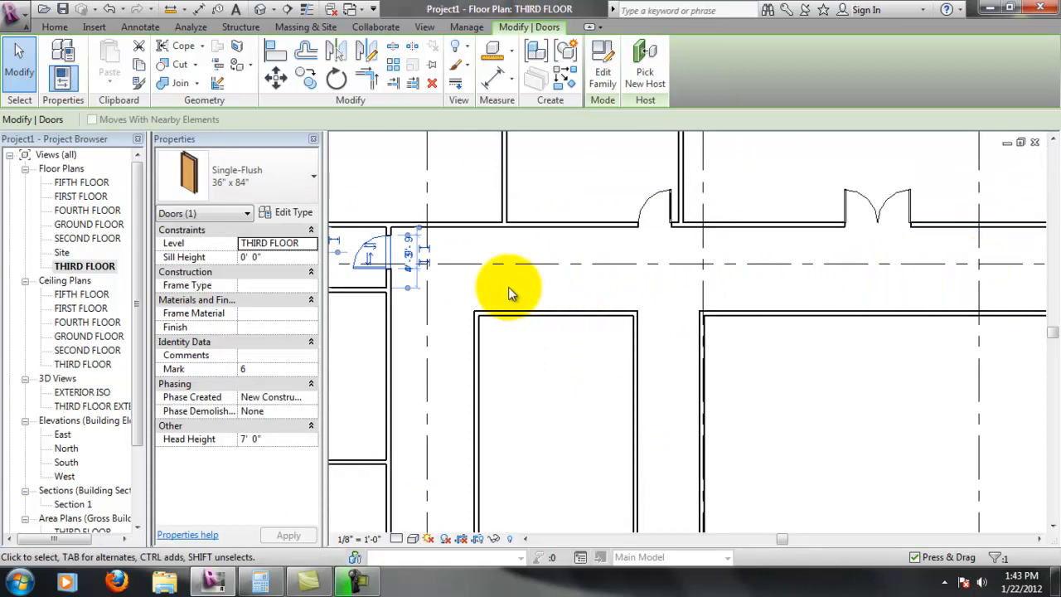
scroll(420, 277, up, 1)
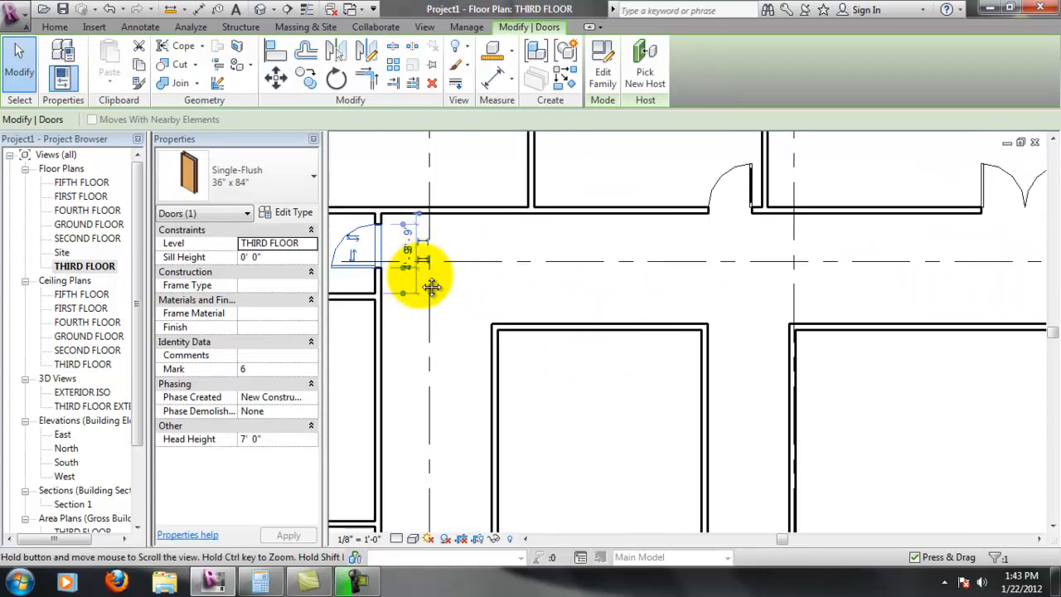
scroll(407, 278, up, 2)
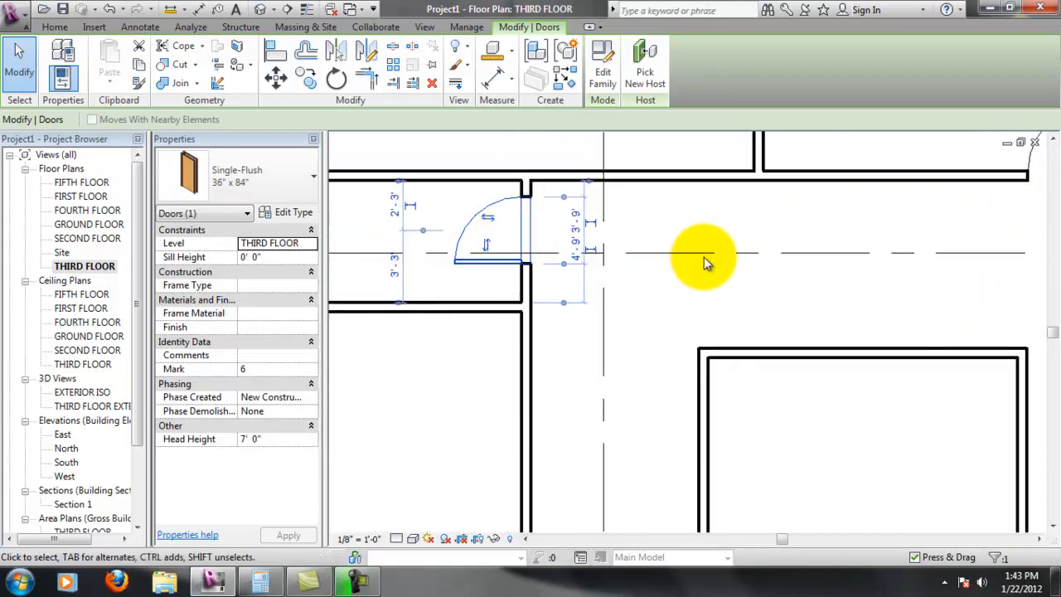
middle_drag(564, 252, 579, 249)
scroll(580, 253, up, 1)
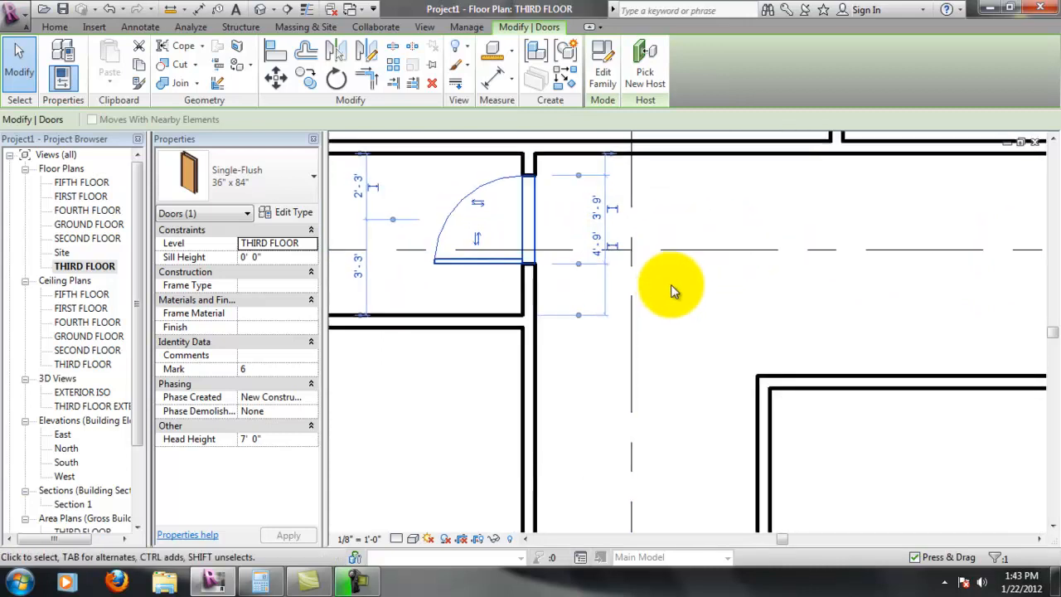
Align the center of the new door with the horizontal grid line F running along the corridor.
click(614, 283)
click(515, 28)
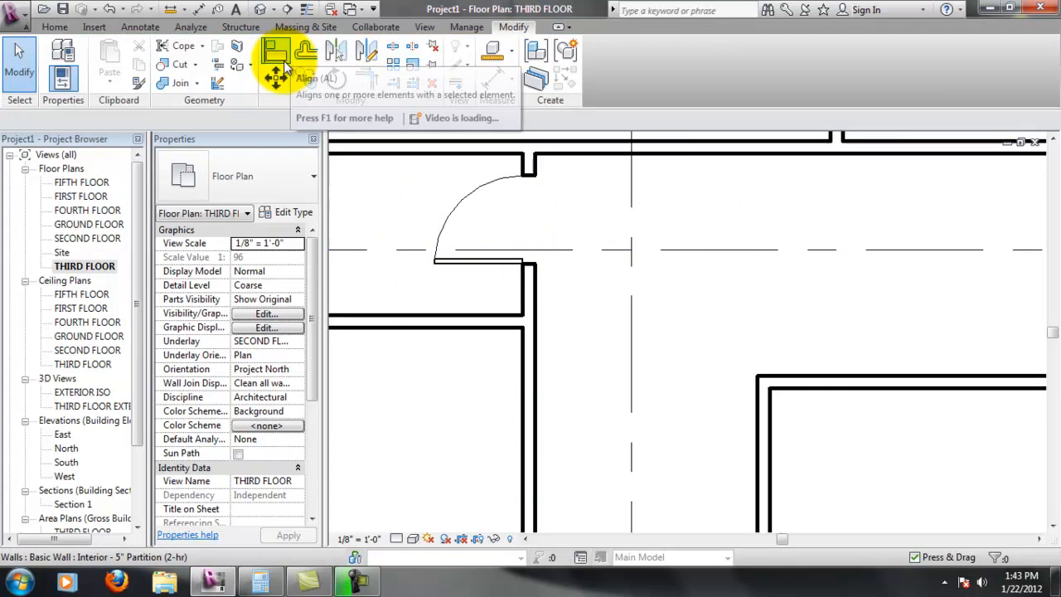
click(279, 53)
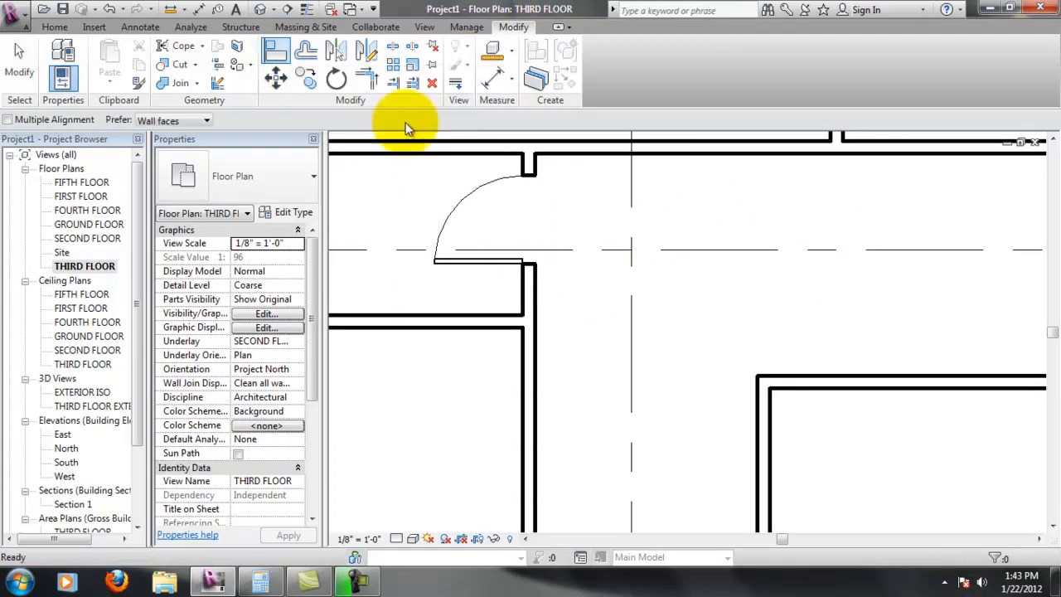
click(565, 250)
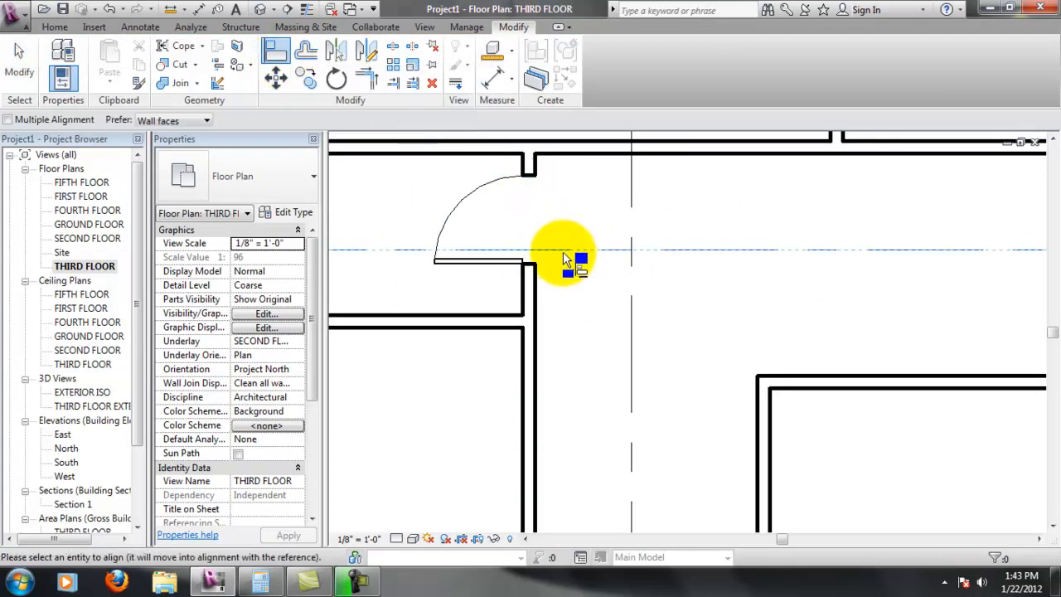
click(516, 222)
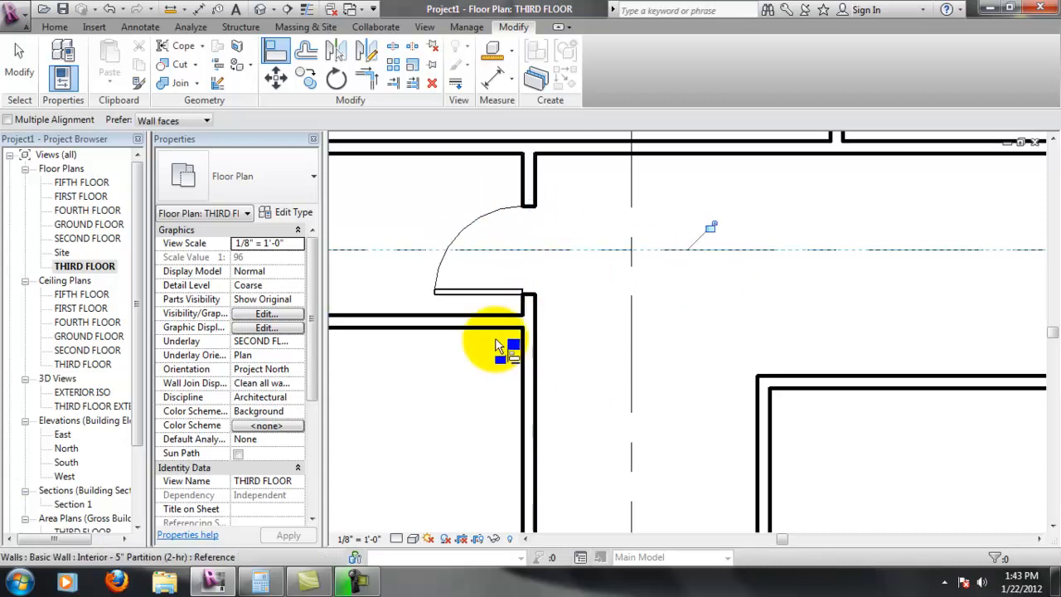
middle_drag(569, 308, 746, 370)
scroll(656, 308, up, 2)
scroll(719, 352, down, 4)
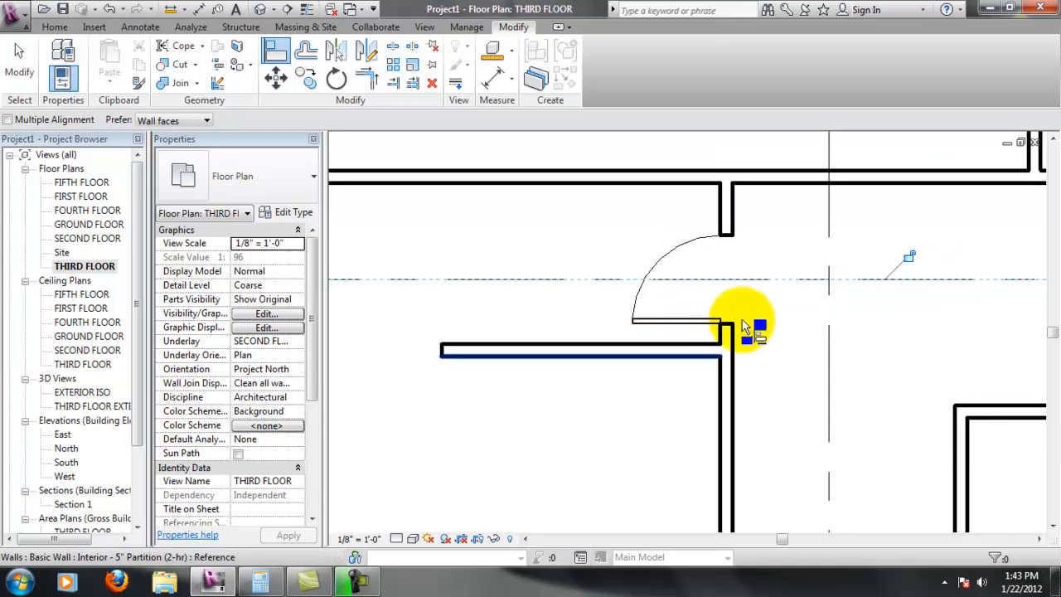
key(Escape)
key(Escape)
Flip the door's hinge to the north jamb, keeping its swing into the room.
scroll(787, 340, down, 1)
scroll(793, 340, down, 2)
middle_drag(804, 348, 776, 254)
scroll(742, 220, up, 2)
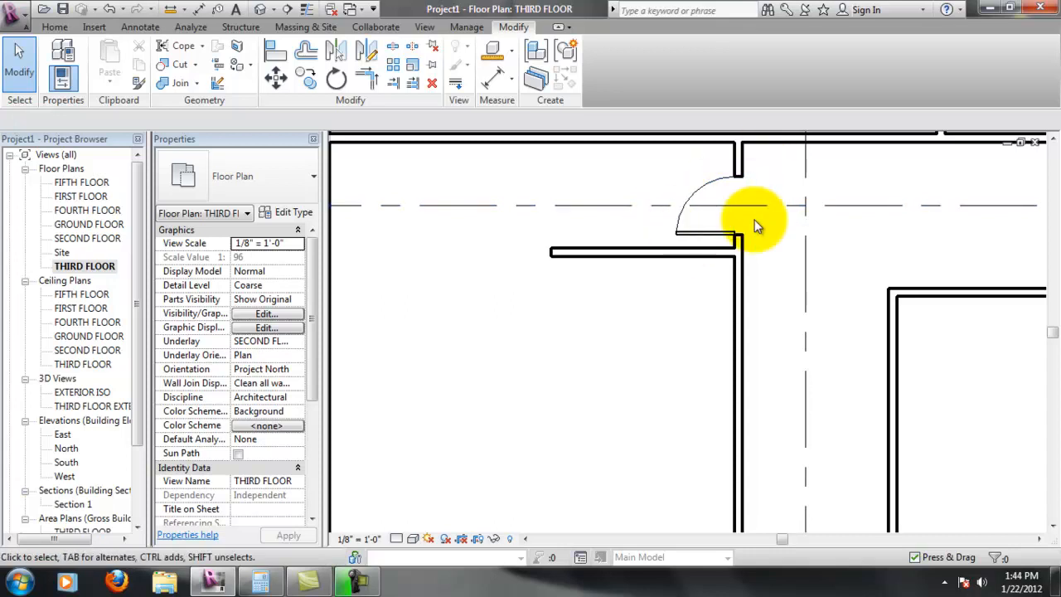
click(708, 238)
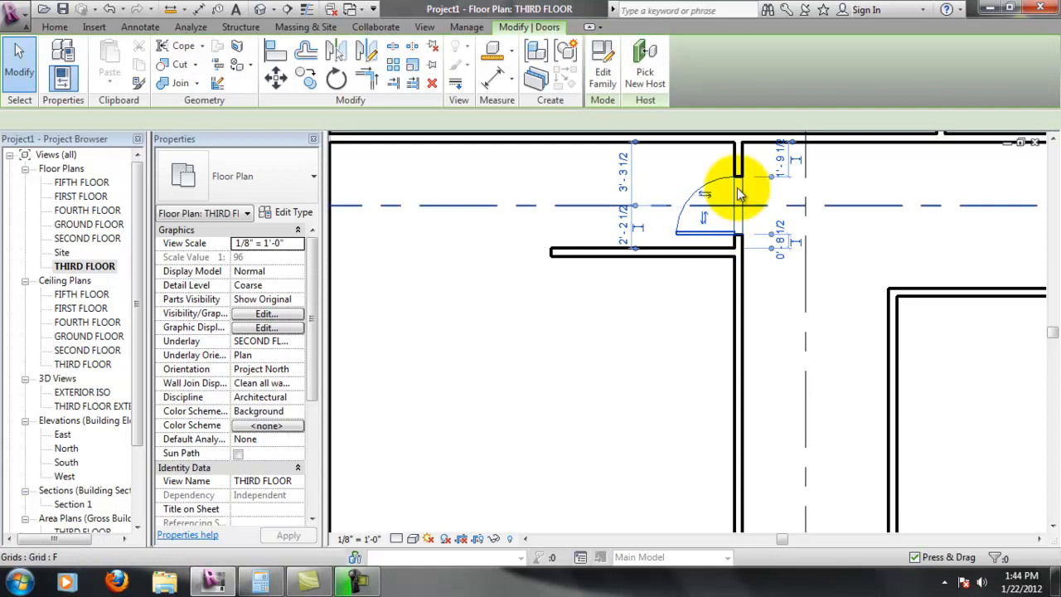
click(707, 218)
click(875, 264)
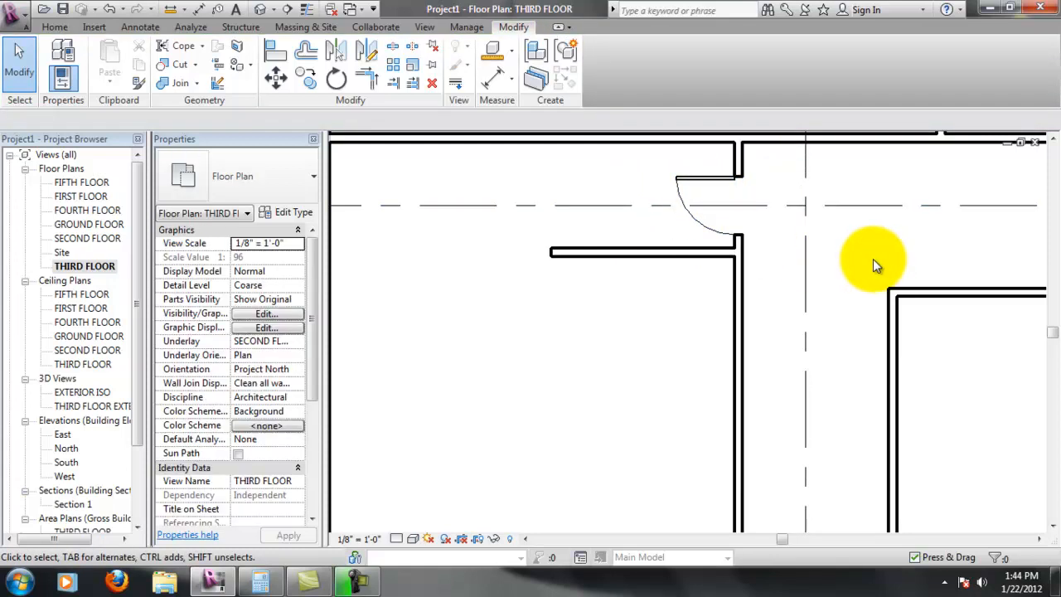
Examine the corridor between the new entry door and the elevator core, and the wall return between the door and the short partition.
scroll(841, 225, down, 2)
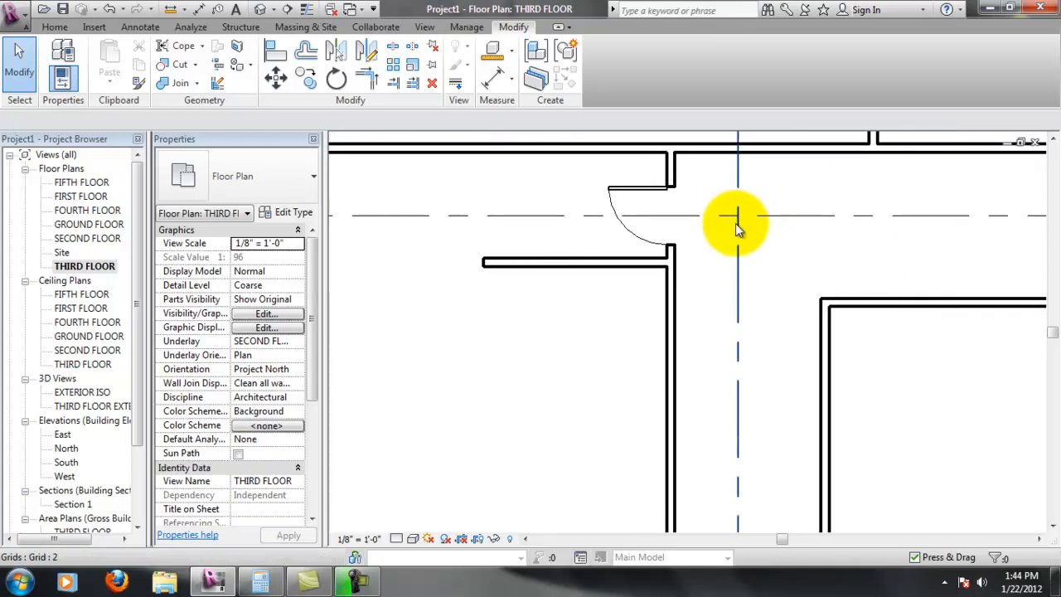
scroll(736, 225, down, 1)
middle_drag(770, 224, 651, 224)
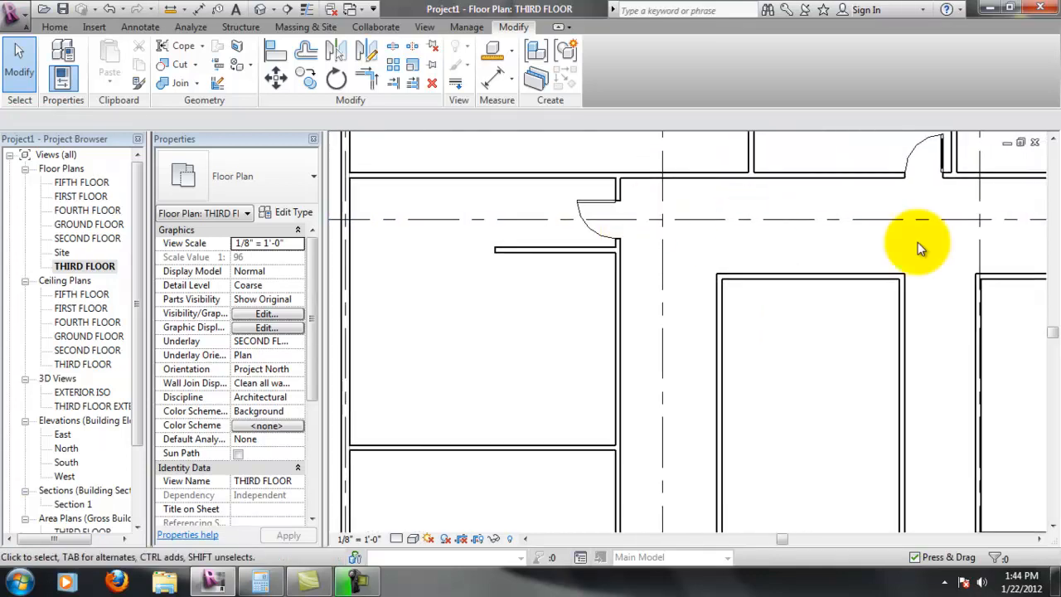
middle_drag(906, 238, 701, 243)
scroll(983, 232, down, 4)
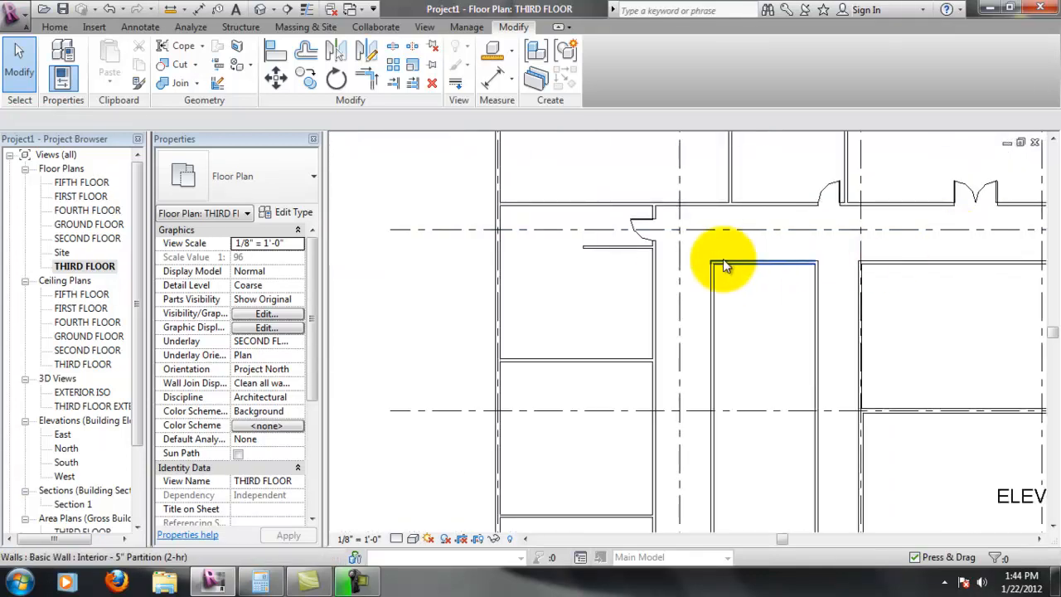
scroll(723, 259, down, 1)
middle_drag(948, 243, 682, 249)
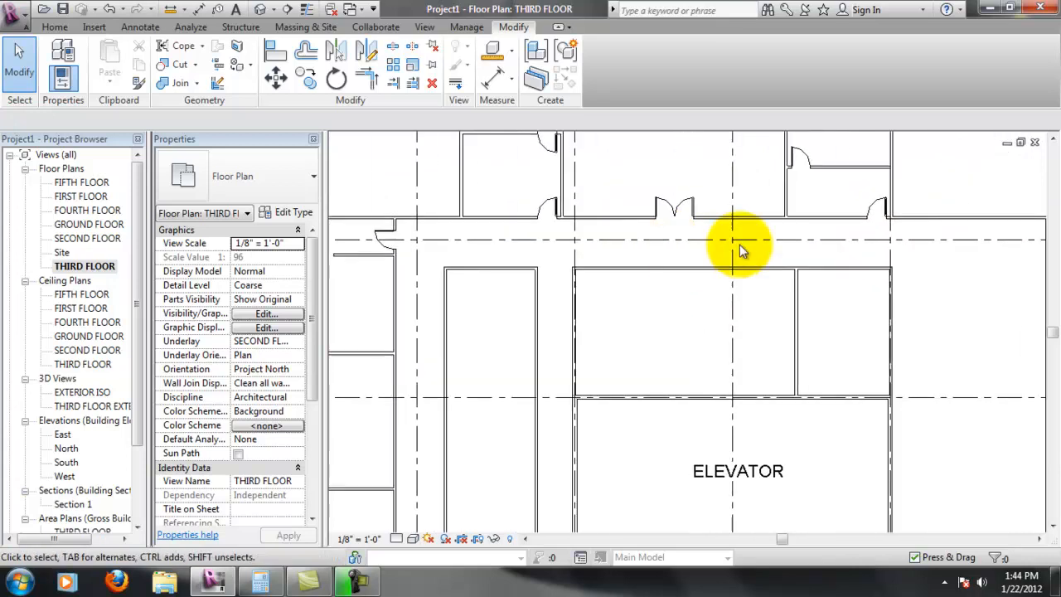
middle_drag(863, 247, 890, 244)
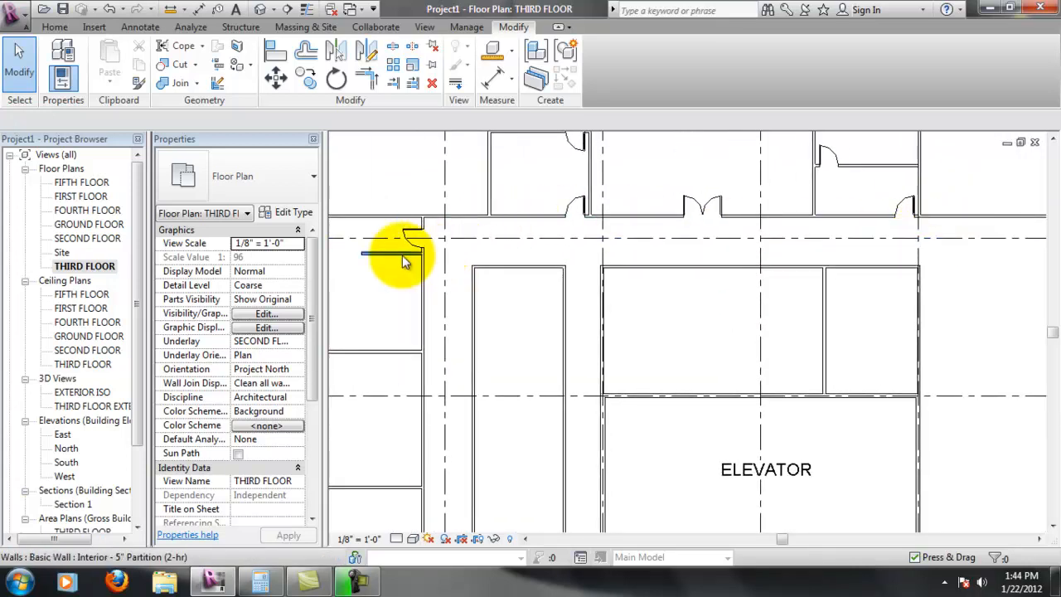
middle_drag(477, 356, 520, 335)
scroll(628, 186, up, 7)
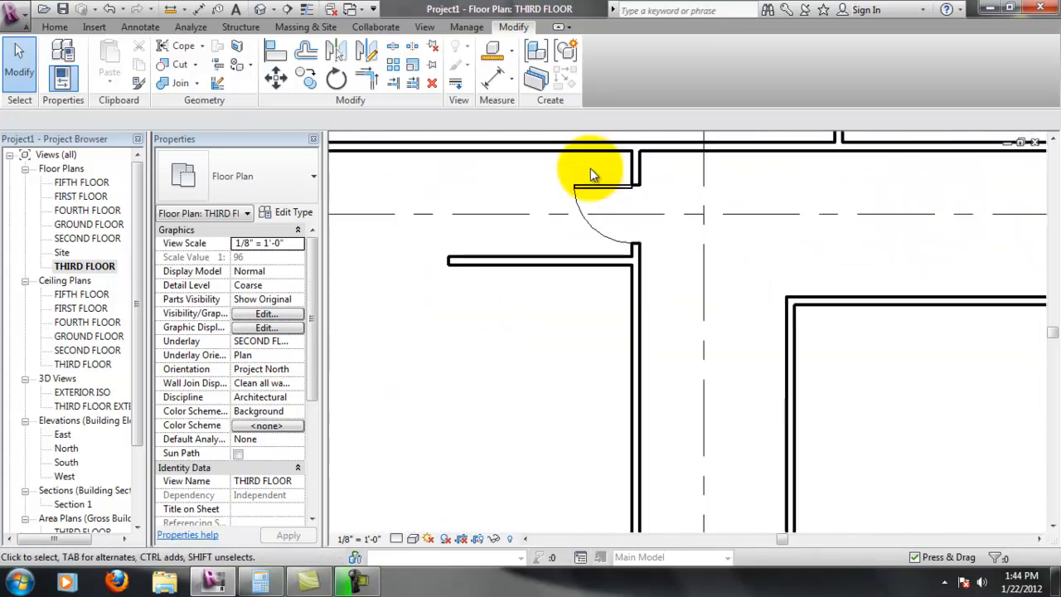
middle_drag(660, 176, 672, 204)
scroll(674, 211, down, 2)
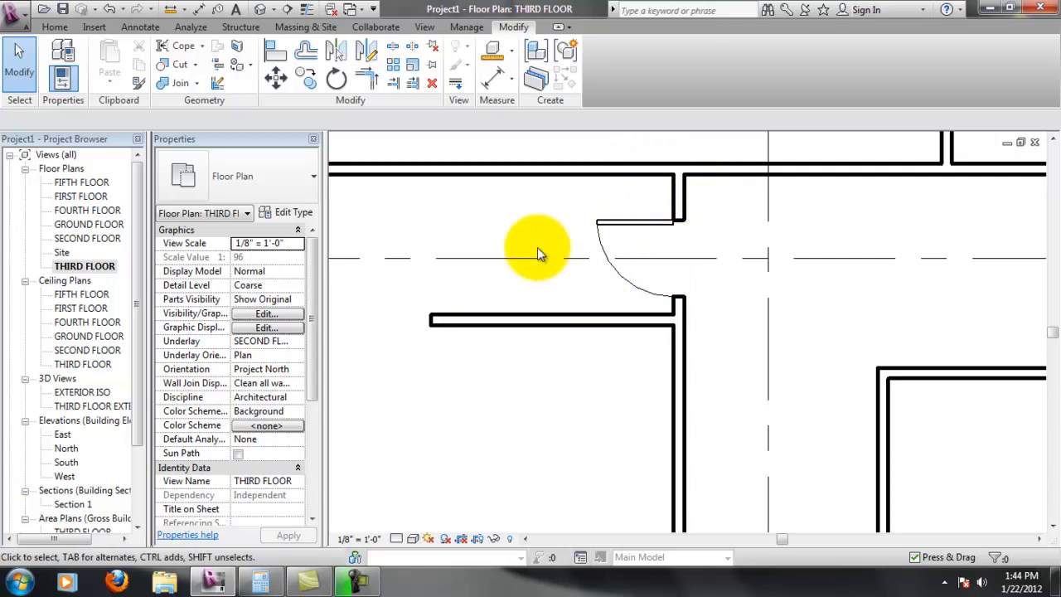
scroll(670, 319, up, 3)
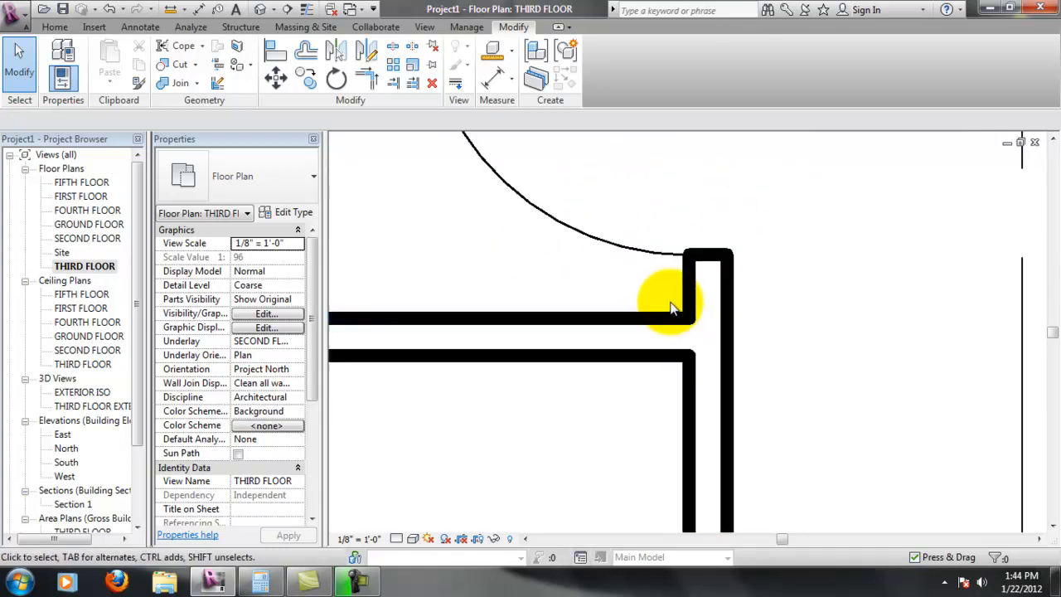
scroll(710, 282, down, 5)
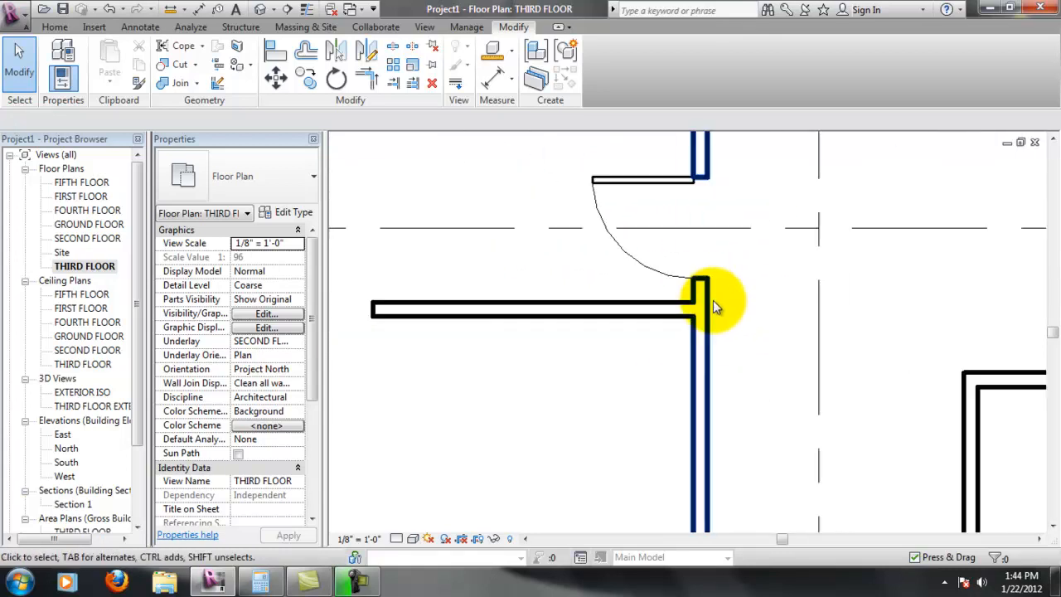
middle_drag(670, 262, 694, 245)
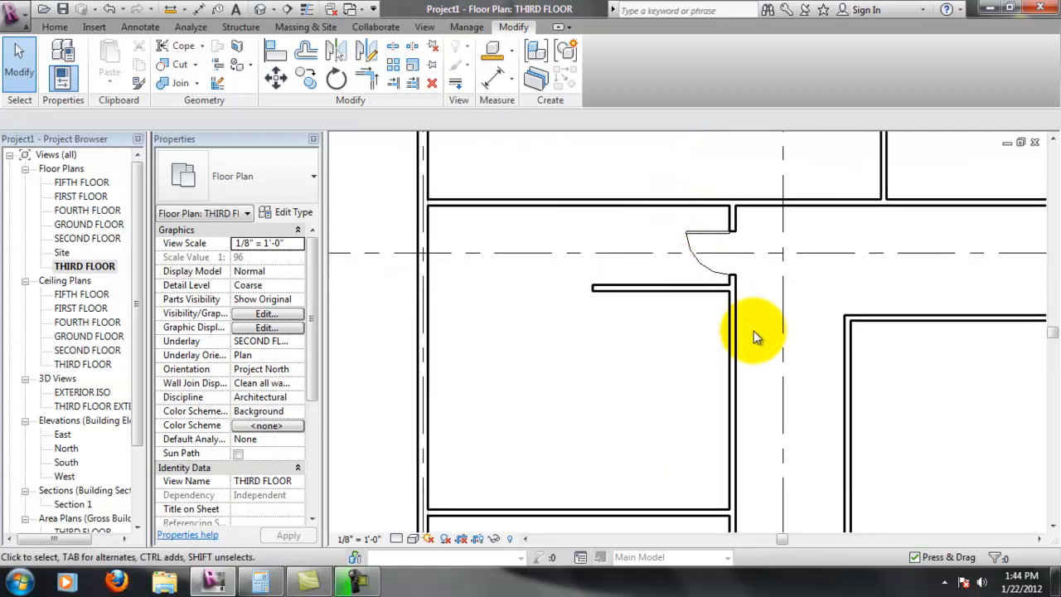
Draw a short Interior - 5" Partition (2-hr) wall running east from the room's west exterior wall, south of the existing short partition's line.
middle_drag(756, 337, 725, 284)
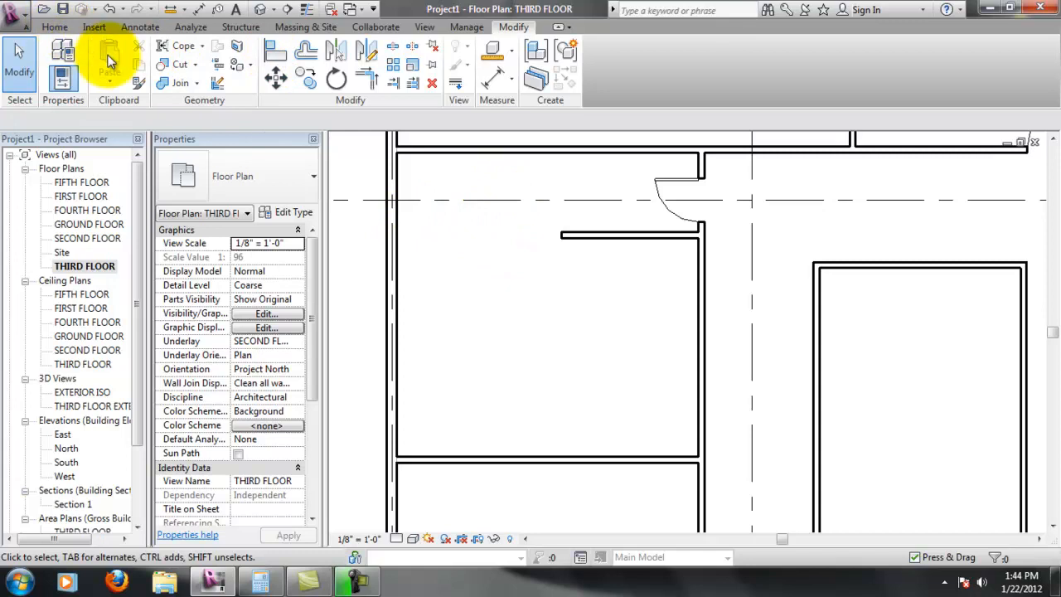
click(54, 27)
click(58, 66)
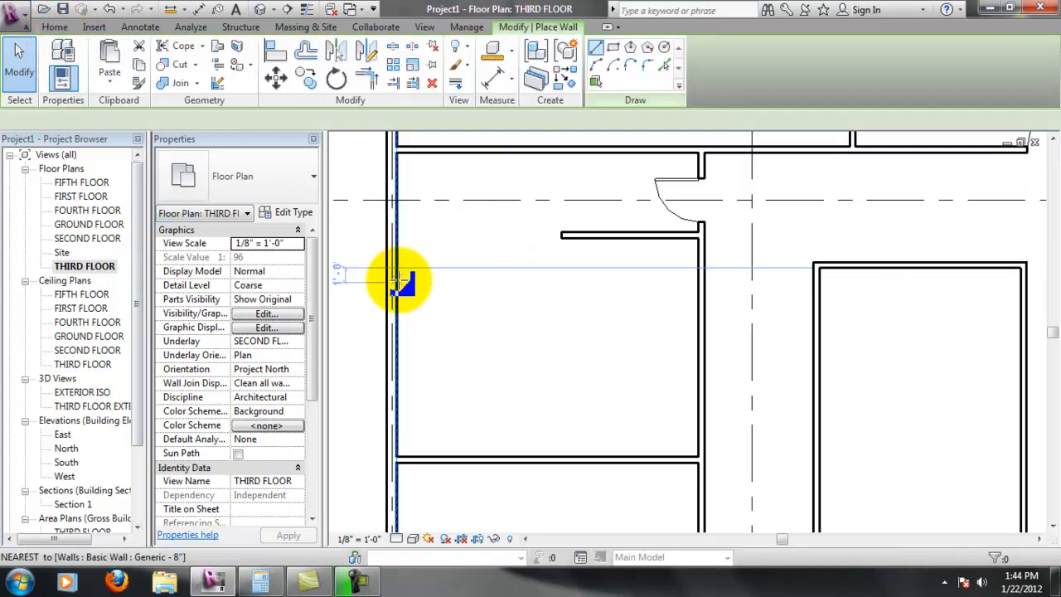
click(398, 282)
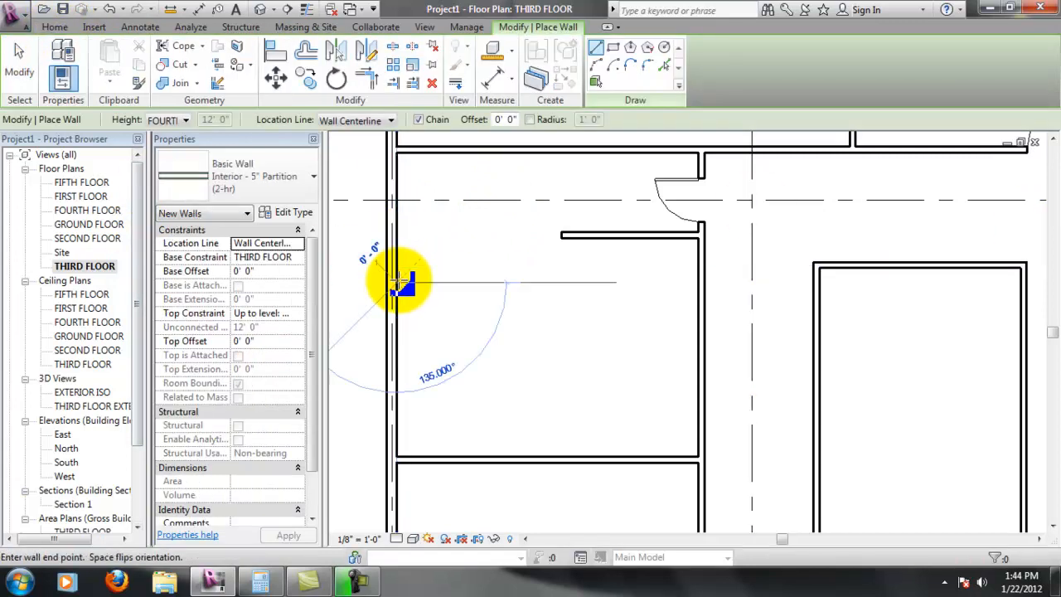
click(476, 282)
key(Escape)
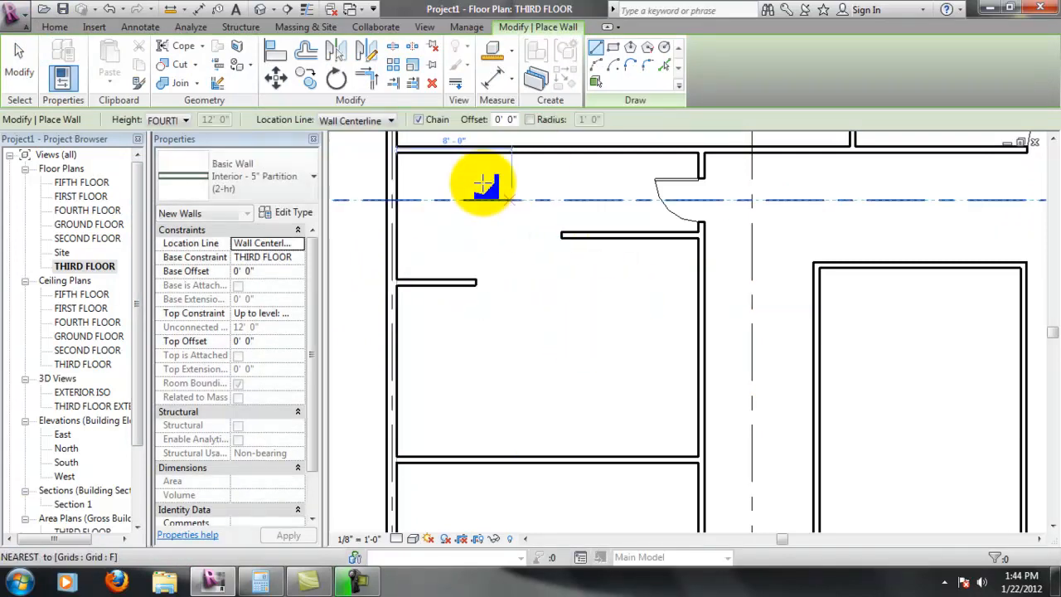
Align the north face of the new west partition with the north face of the short partition beside the door.
click(276, 54)
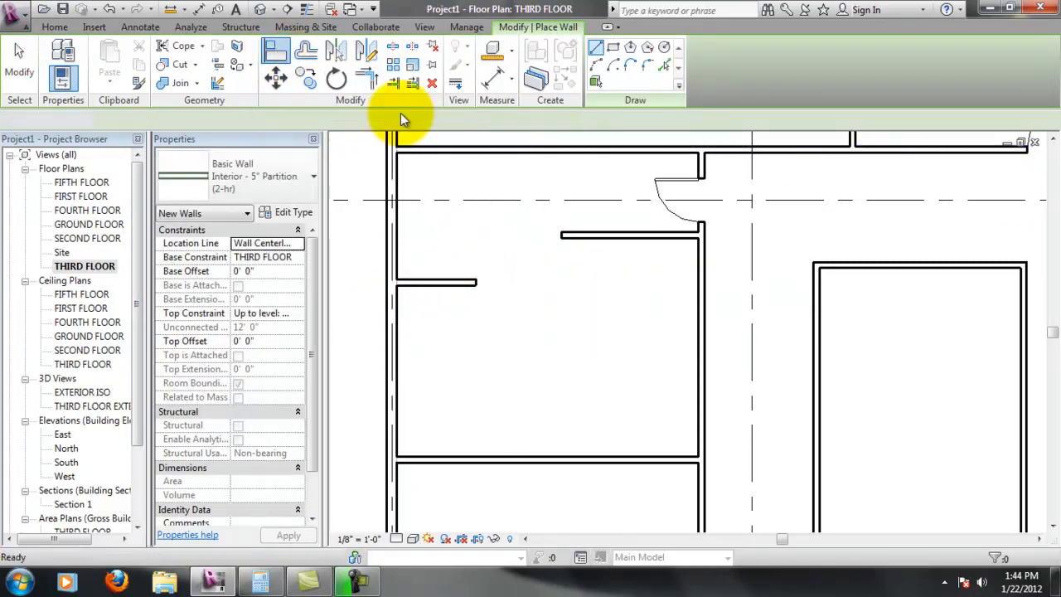
click(589, 238)
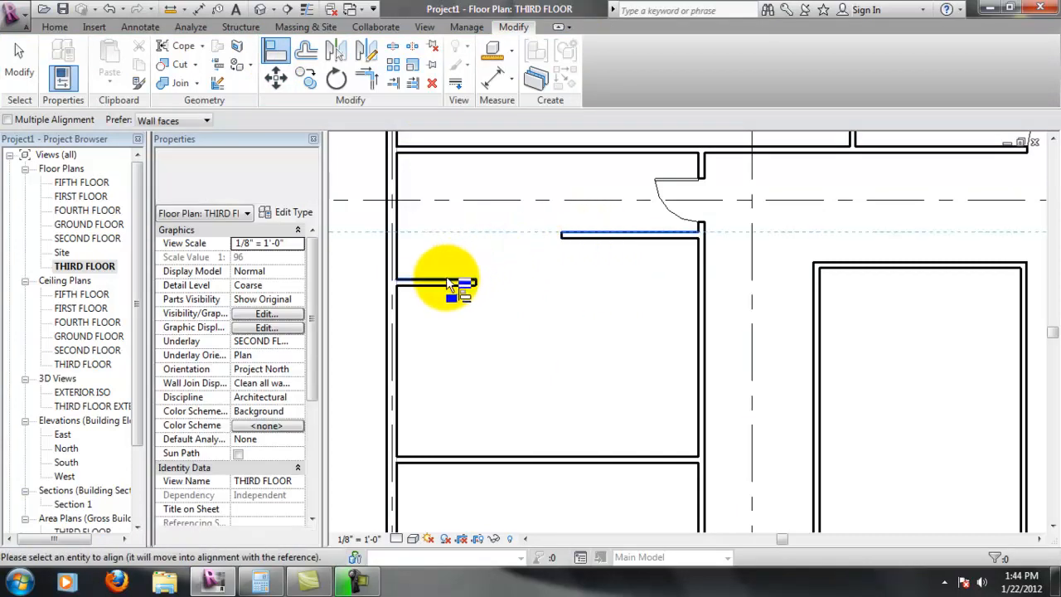
click(450, 286)
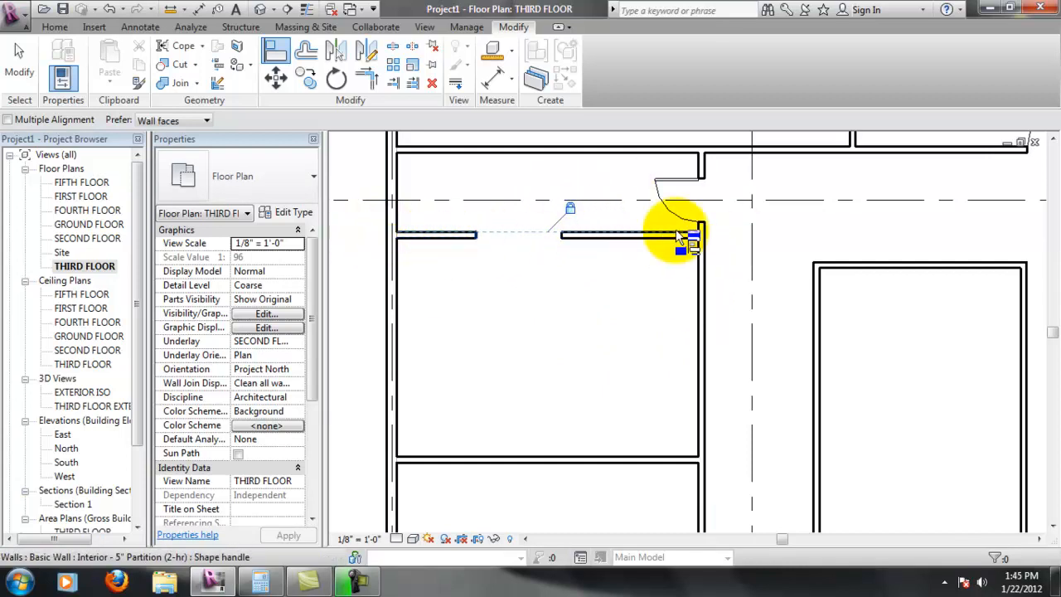
click(594, 321)
scroll(519, 220, up, 1)
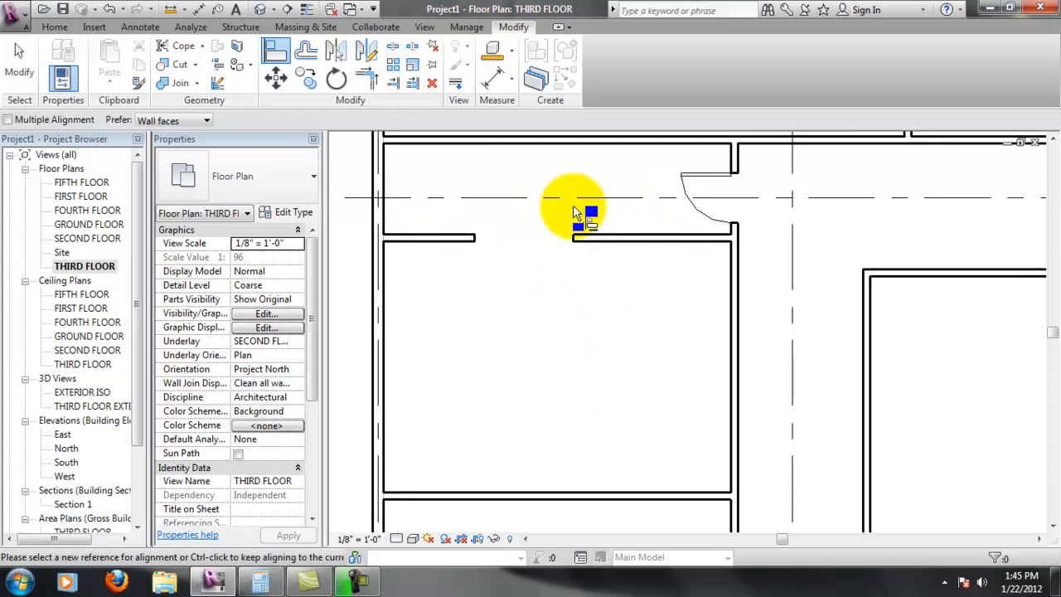
scroll(505, 201, up, 2)
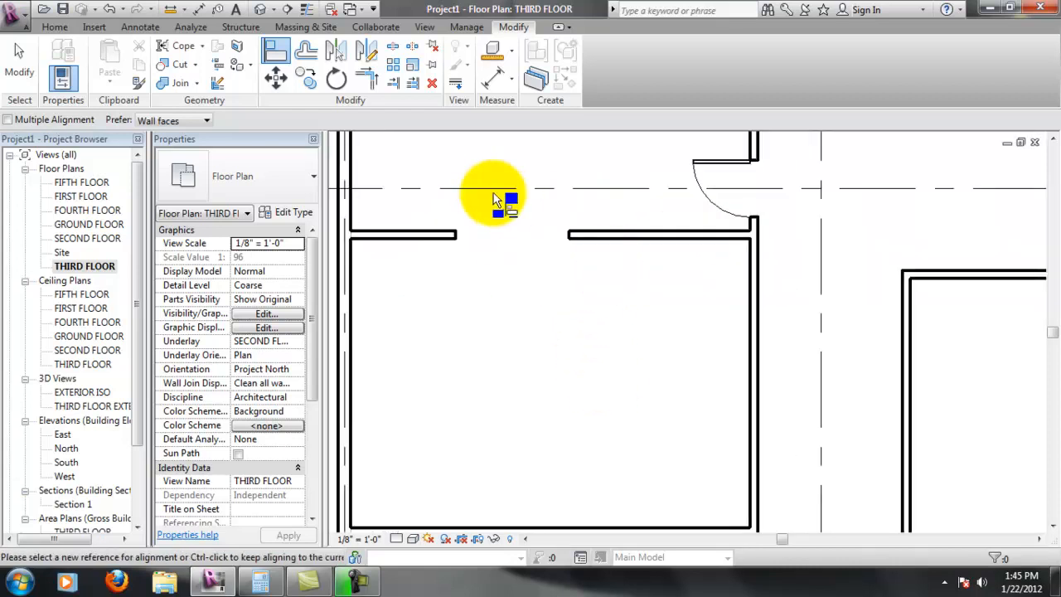
middle_drag(489, 206, 518, 248)
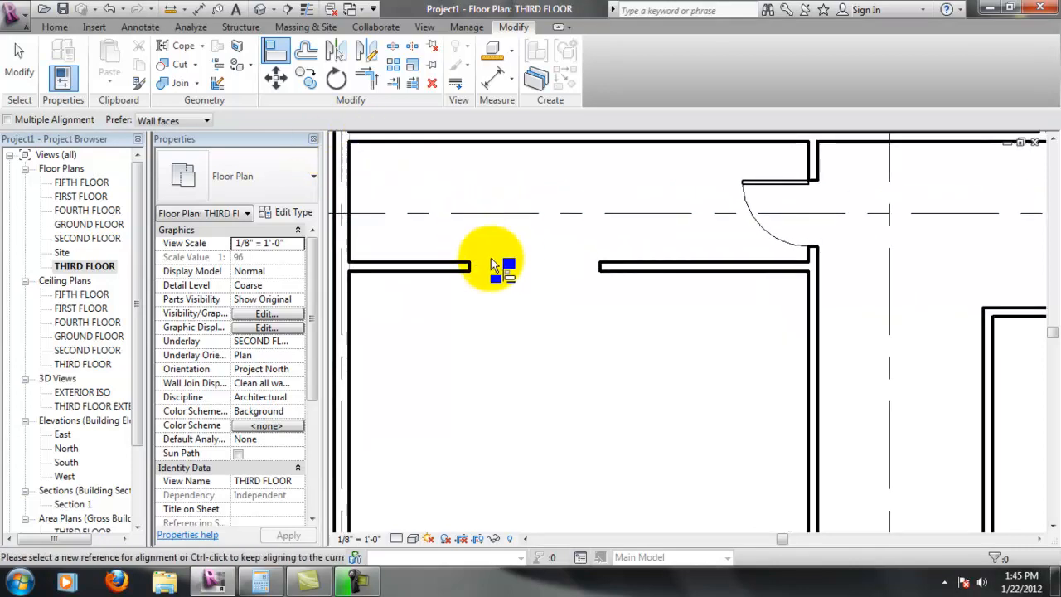
key(Escape)
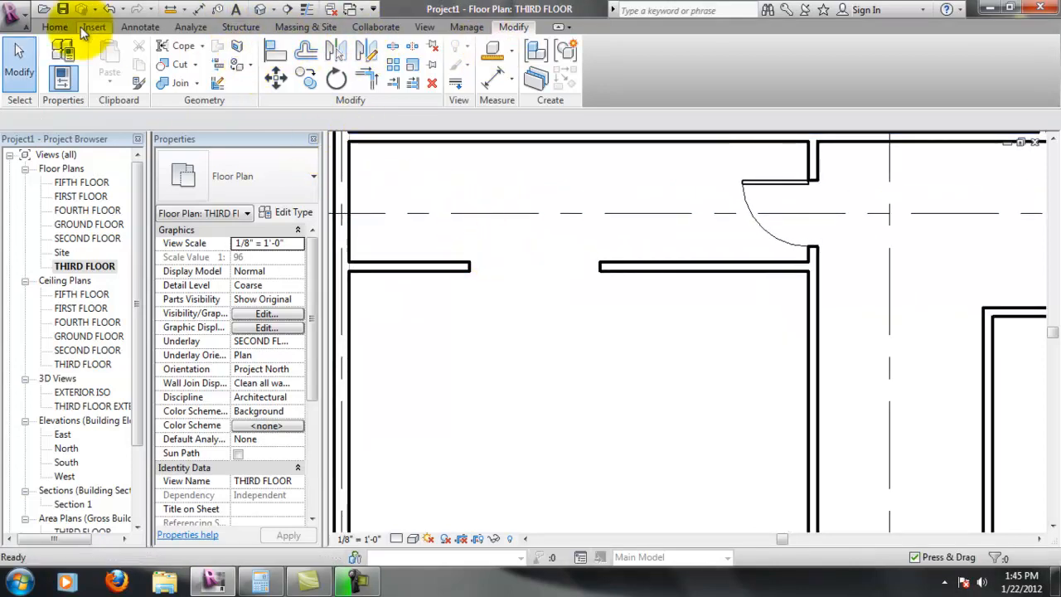
Add an aligned dimension across the opening between the free ends of the two short partitions, placed just south of it.
click(146, 27)
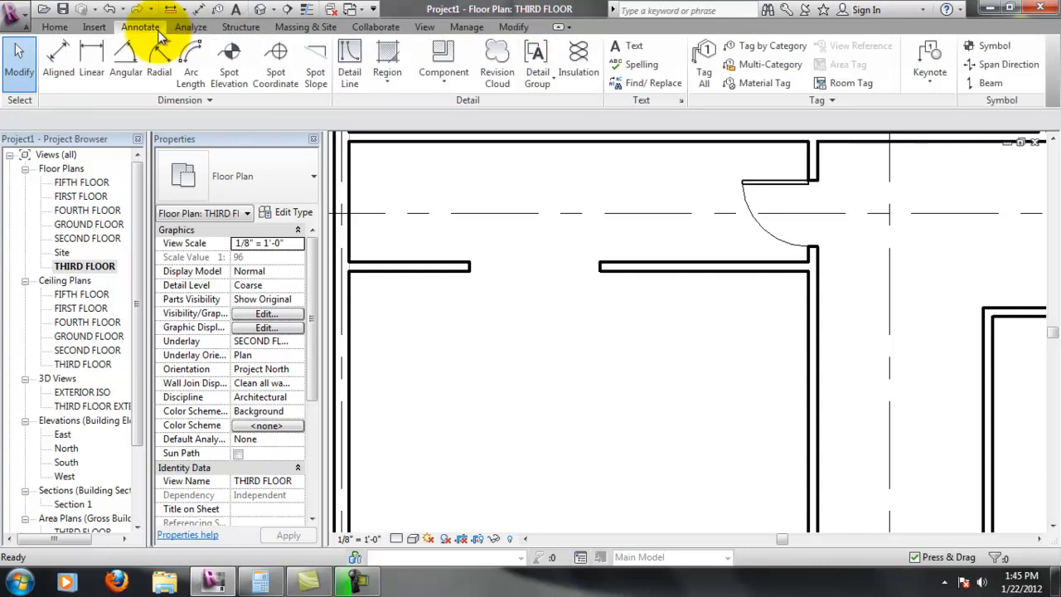
click(66, 54)
click(471, 269)
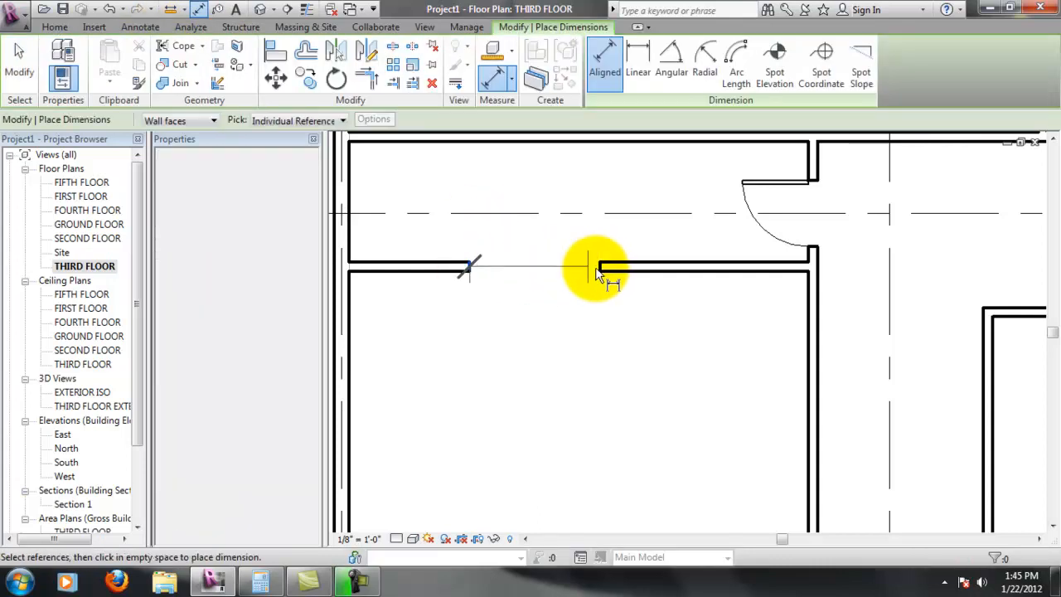
click(599, 267)
click(599, 314)
key(Escape)
key(Escape)
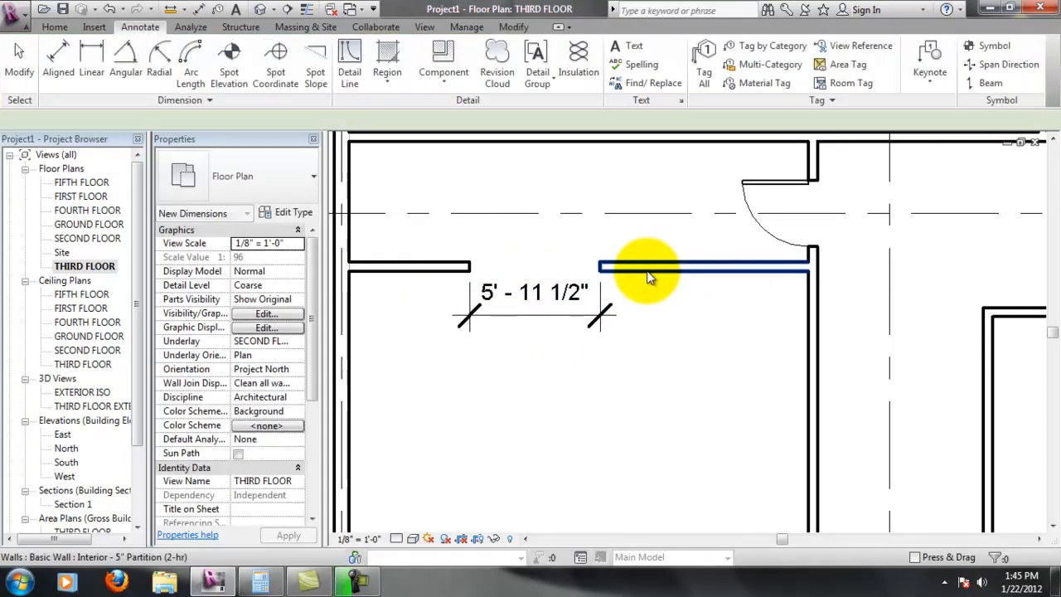
Set the opening between the short partitions to 6' by moving the end of the east partition.
click(645, 269)
scroll(539, 305, up, 1)
scroll(612, 331, up, 1)
middle_drag(809, 270, 885, 277)
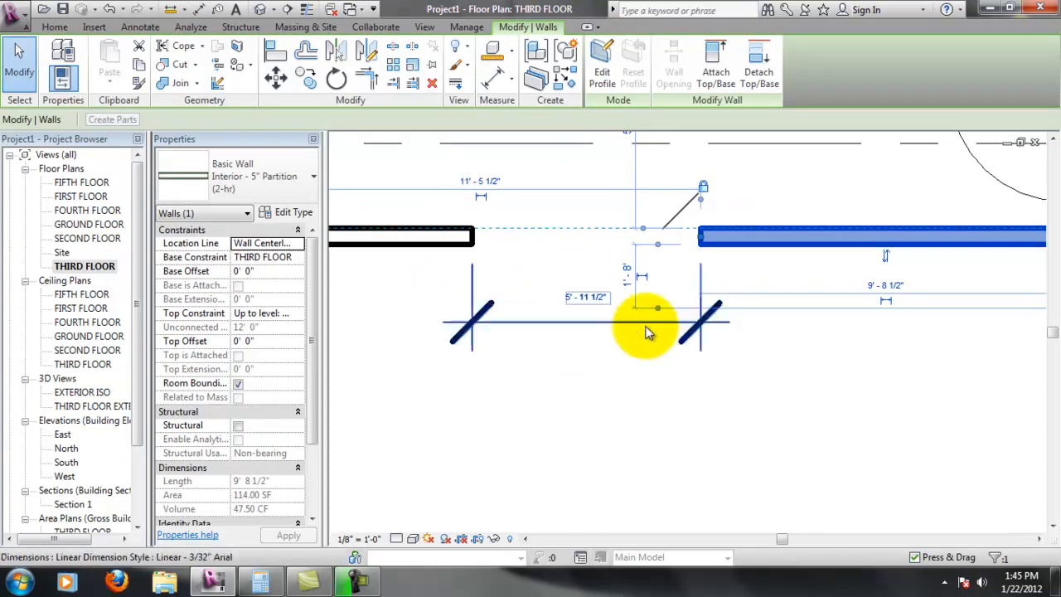
click(596, 300)
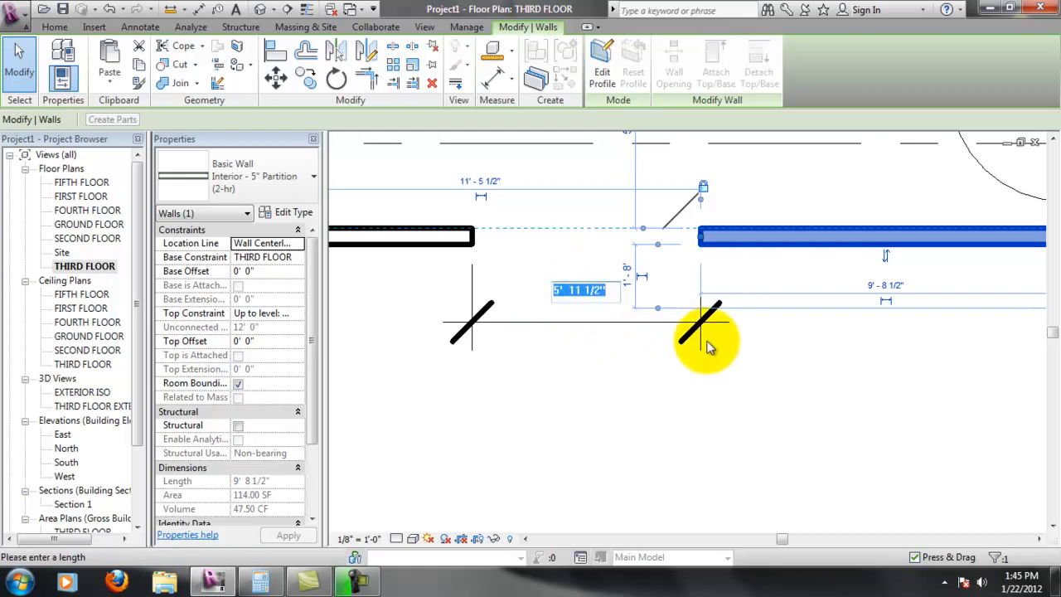
text(6')
key(Return)
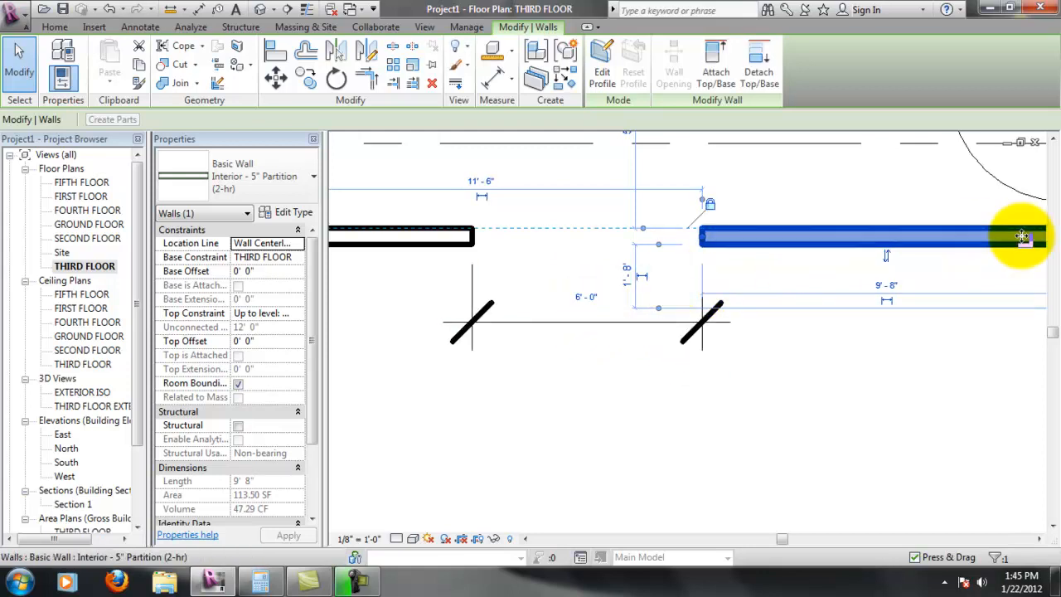
scroll(901, 259, down, 1)
middle_drag(954, 289, 887, 279)
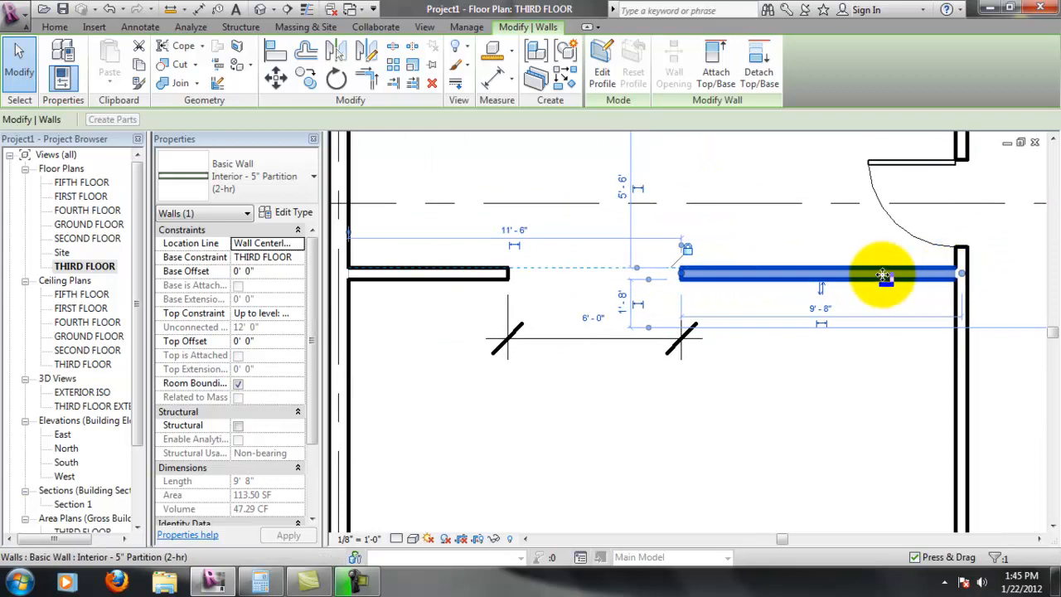
click(657, 416)
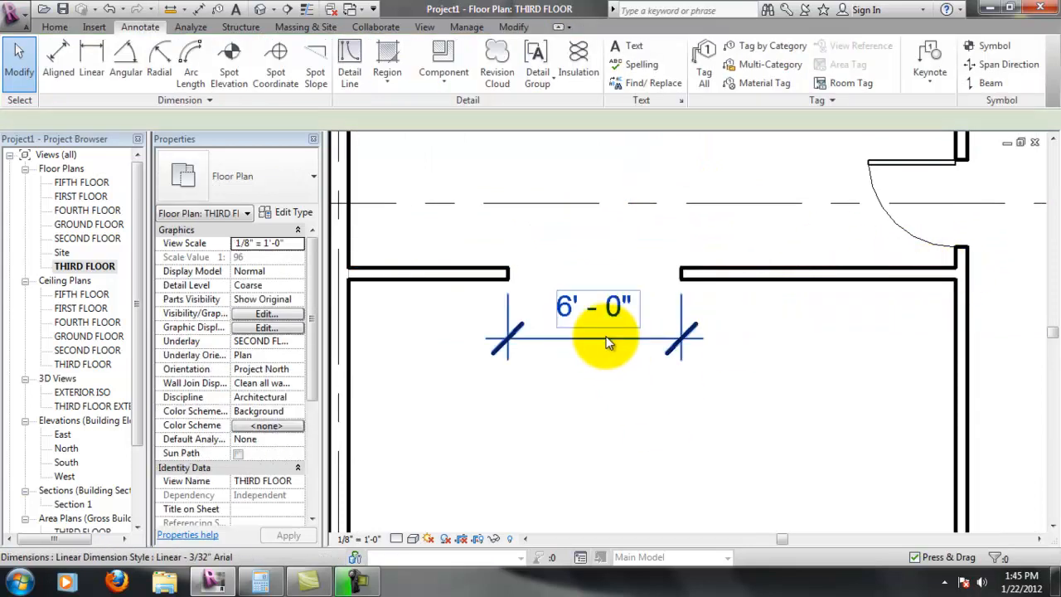
Delete the aligned dimension across the opening between the two short partitions.
click(607, 338)
key(Delete)
click(788, 389)
Flip the entry door's hinge to the south jamb, keeping its swing into the passage.
scroll(728, 325, down, 3)
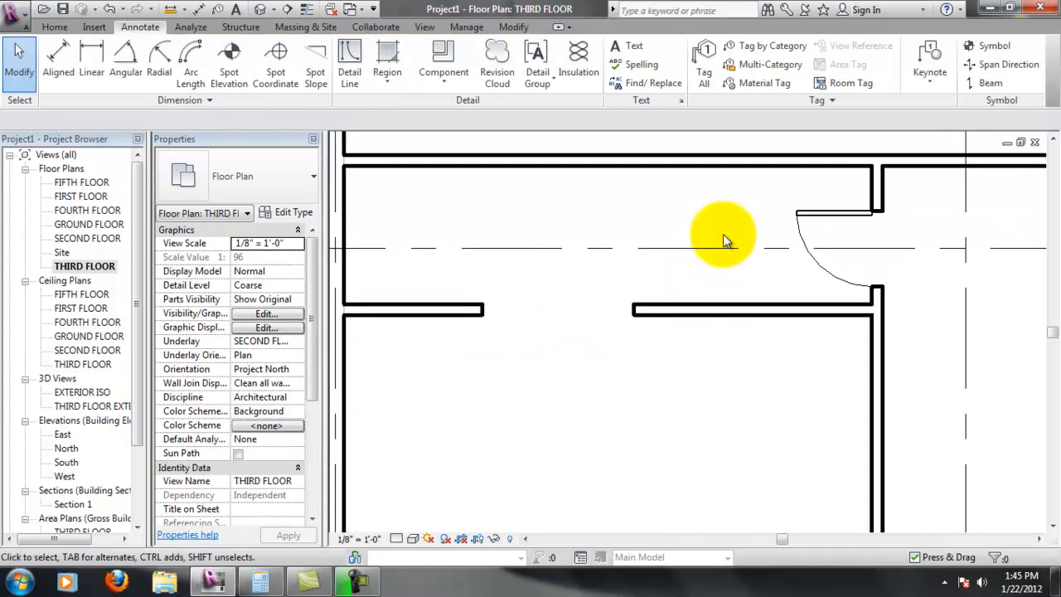
middle_drag(846, 259, 755, 251)
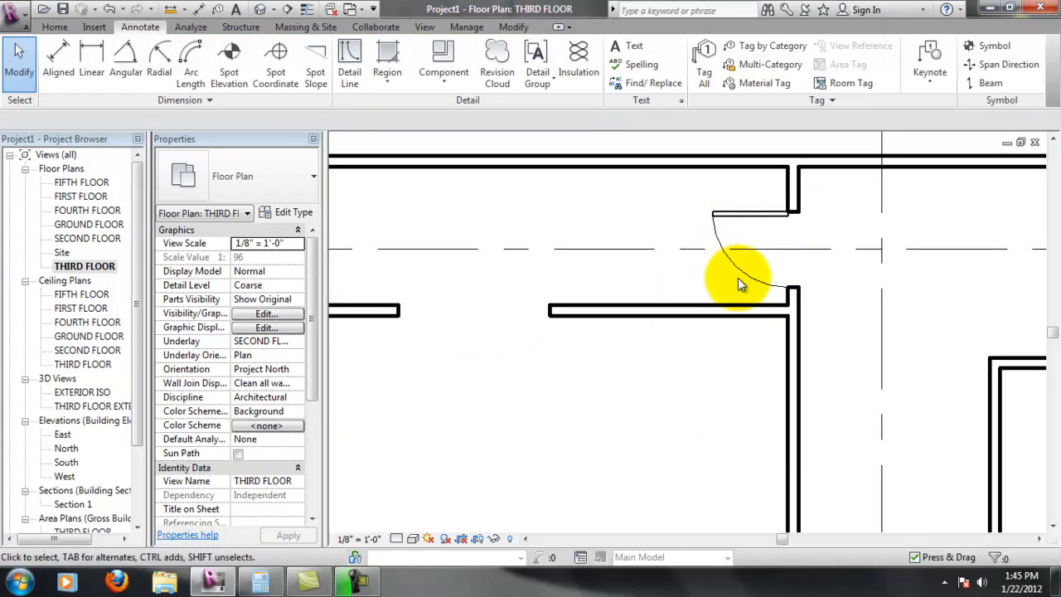
middle_drag(724, 274, 770, 255)
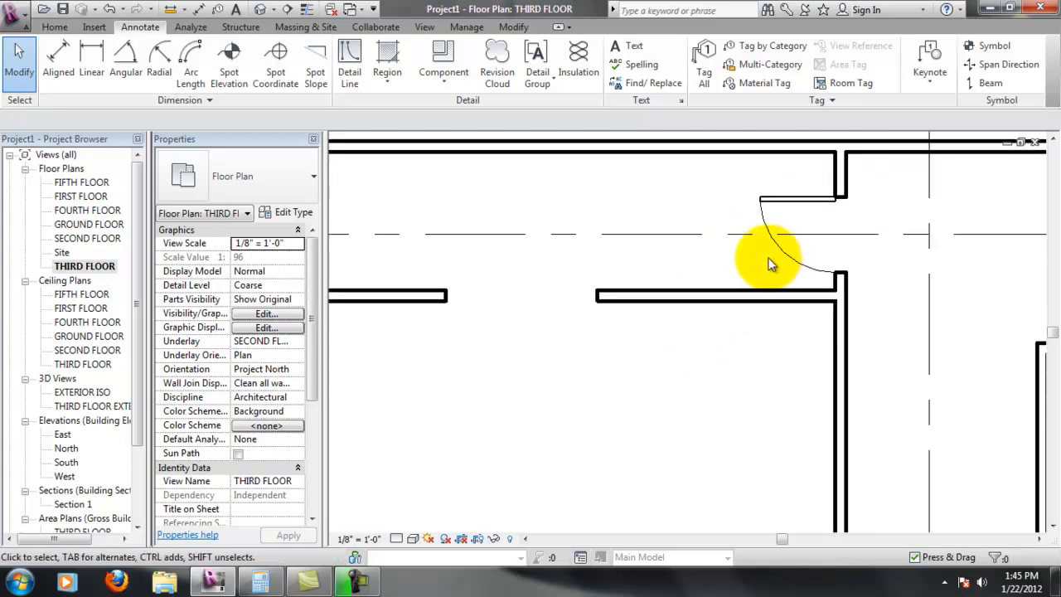
scroll(768, 256, down, 1)
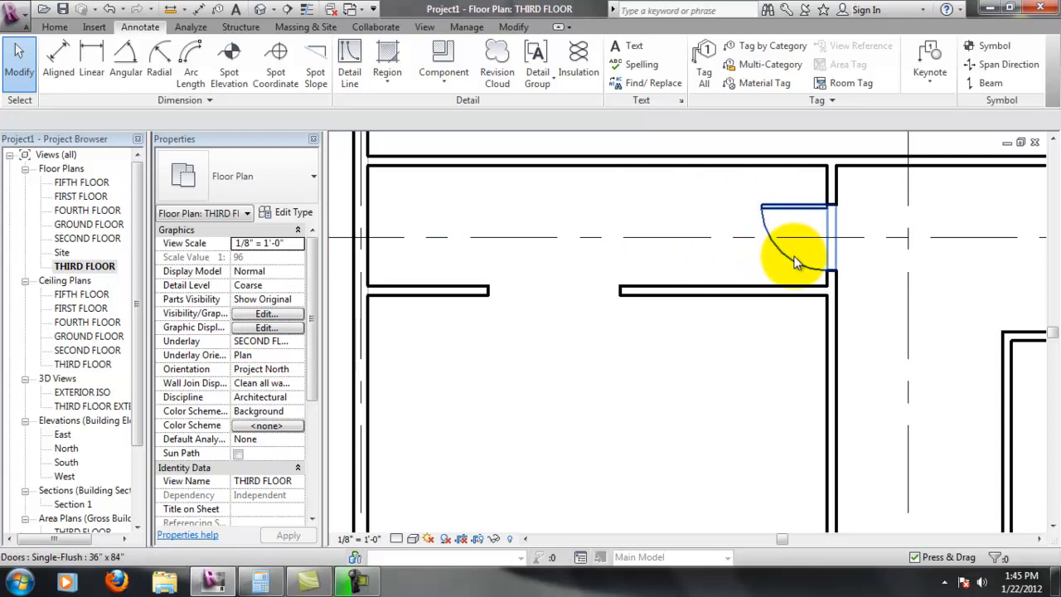
click(793, 263)
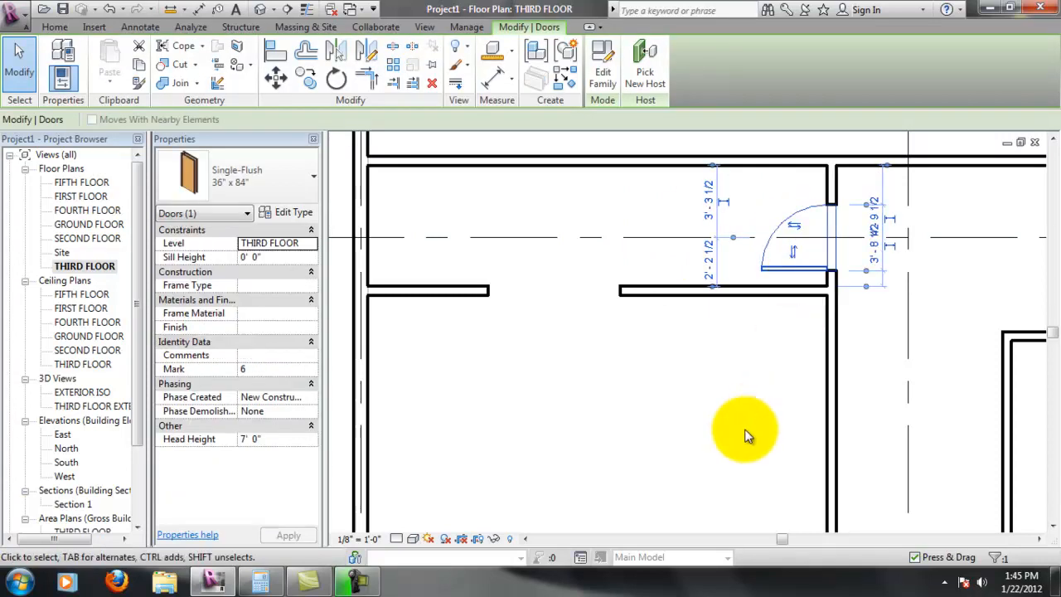
click(648, 415)
Draw an Interior - 5" Partition (2-hr) wall from the west short partition north to the passage's north wall, about 4' 5 1/2" clear of the exterior wall.
scroll(613, 356, down, 3)
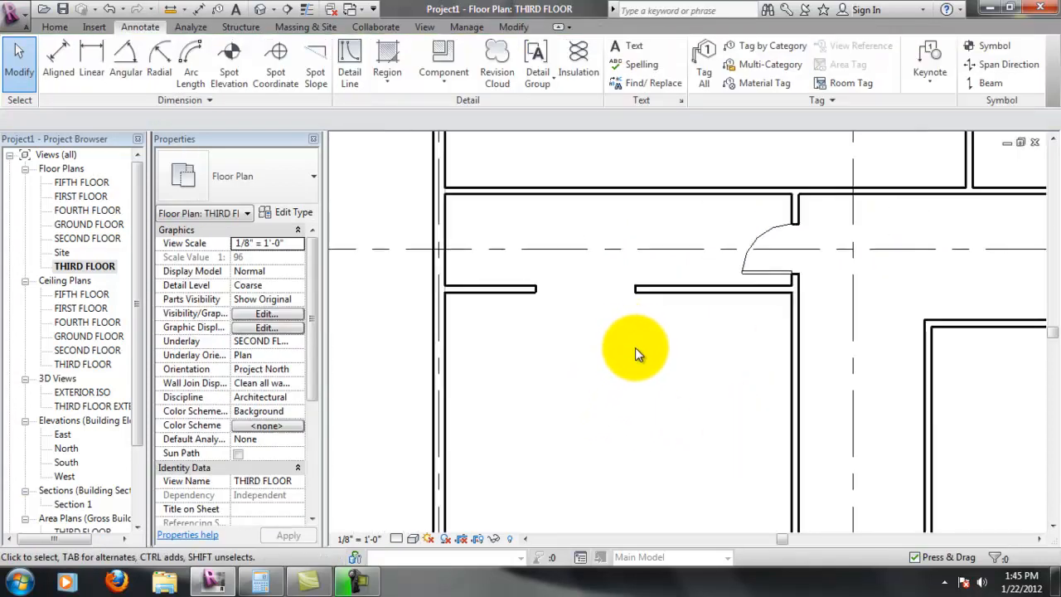
middle_drag(610, 383, 631, 329)
middle_drag(689, 367, 789, 224)
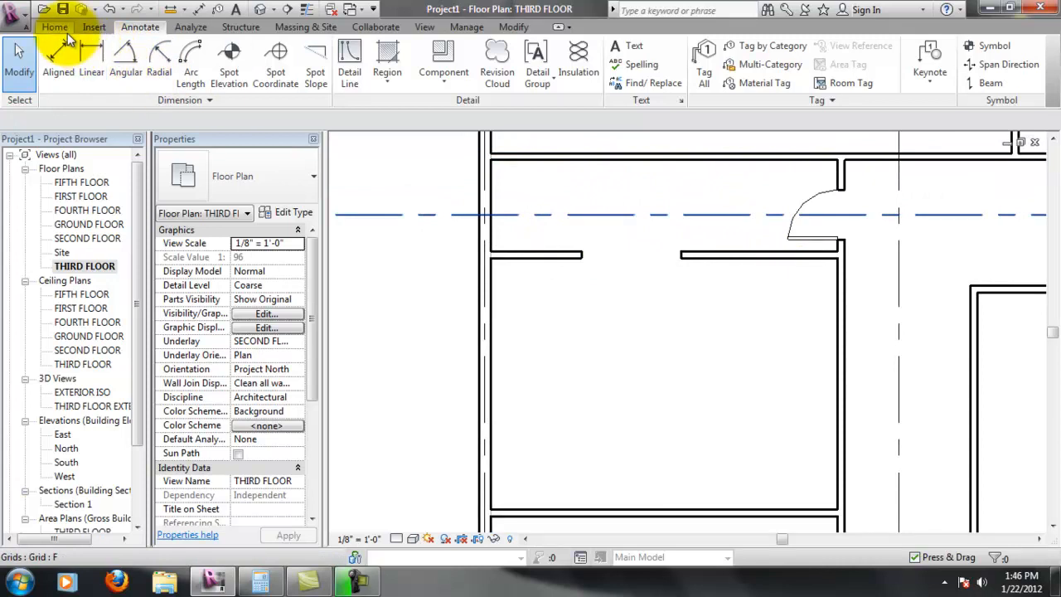
middle_drag(687, 213, 497, 237)
scroll(421, 224, up, 1)
middle_drag(421, 224, 556, 248)
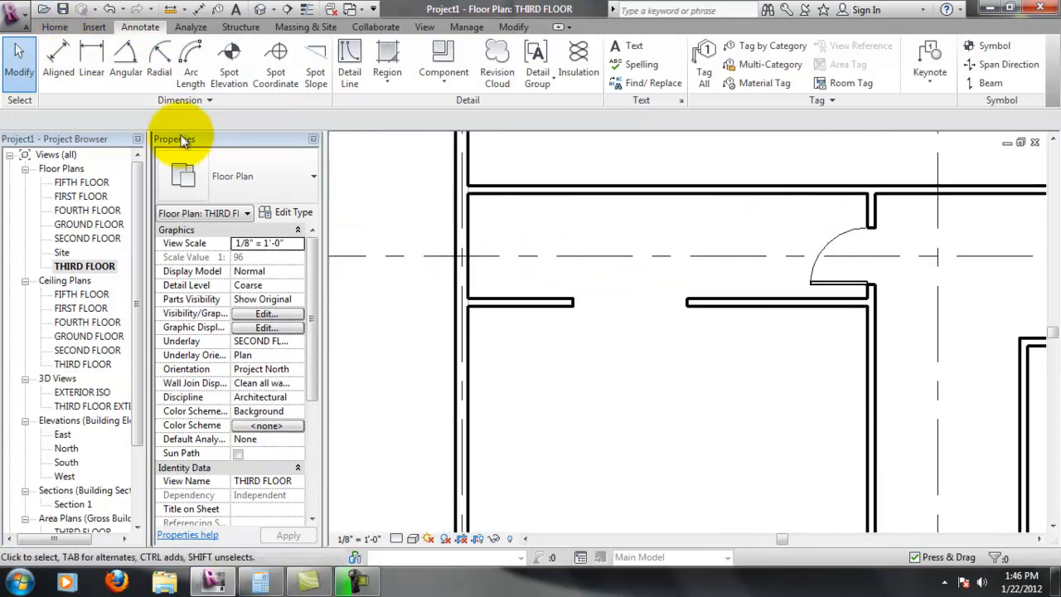
click(55, 26)
click(86, 50)
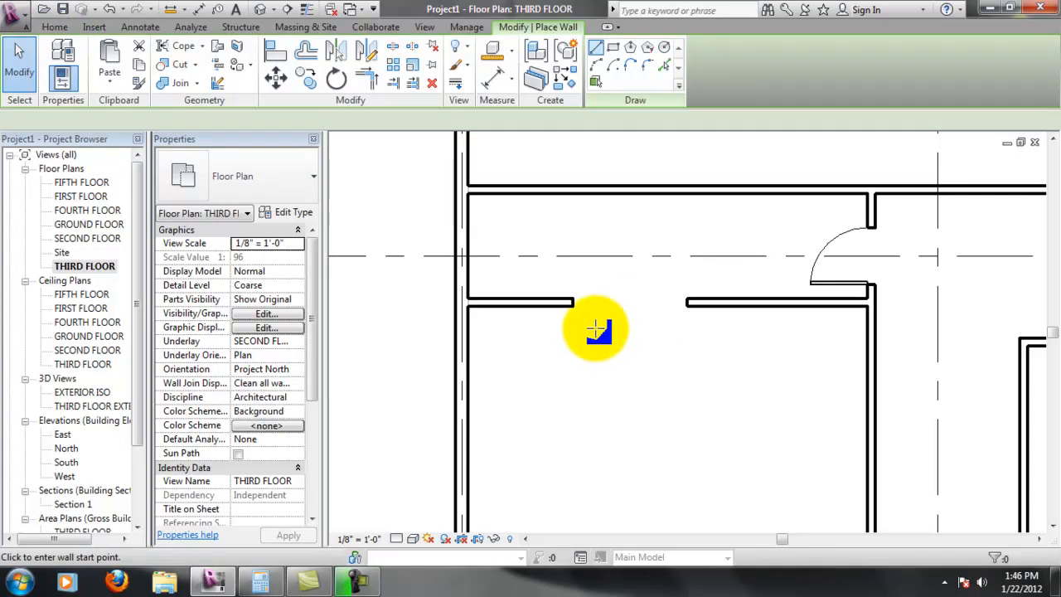
click(569, 303)
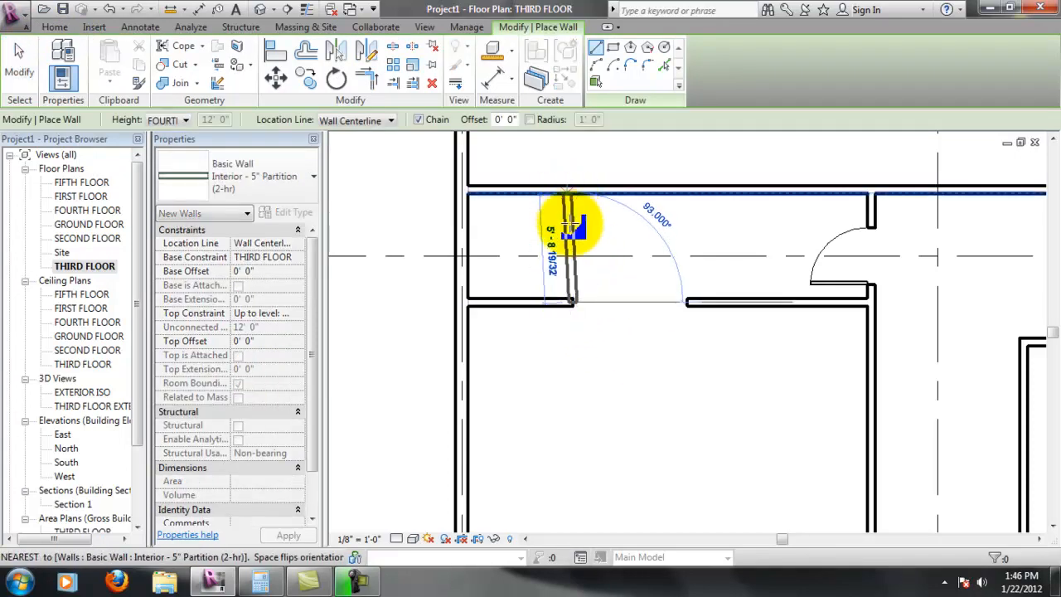
key(Escape)
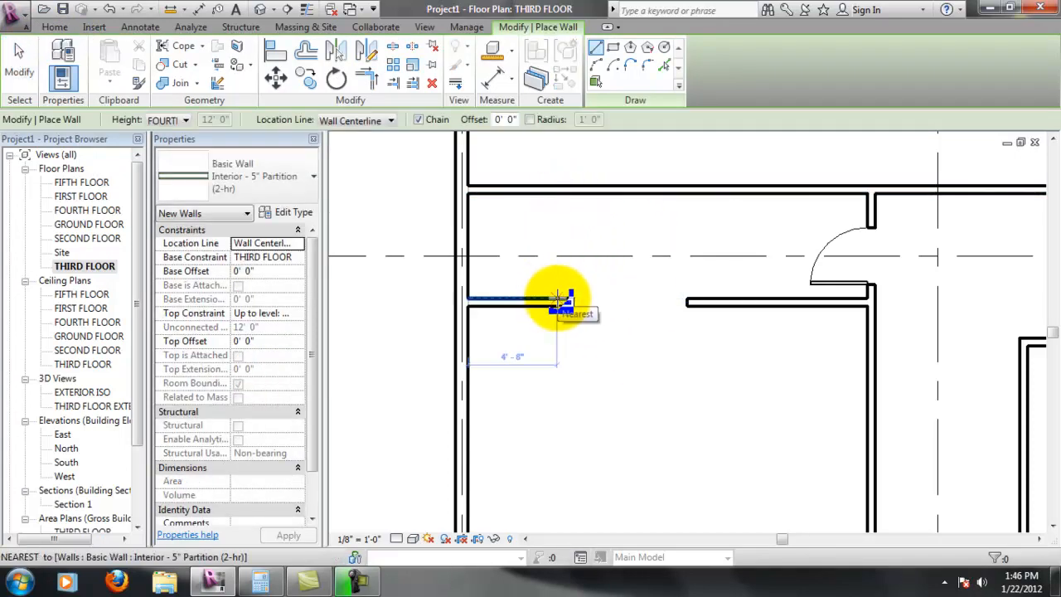
click(558, 300)
click(557, 193)
key(Escape)
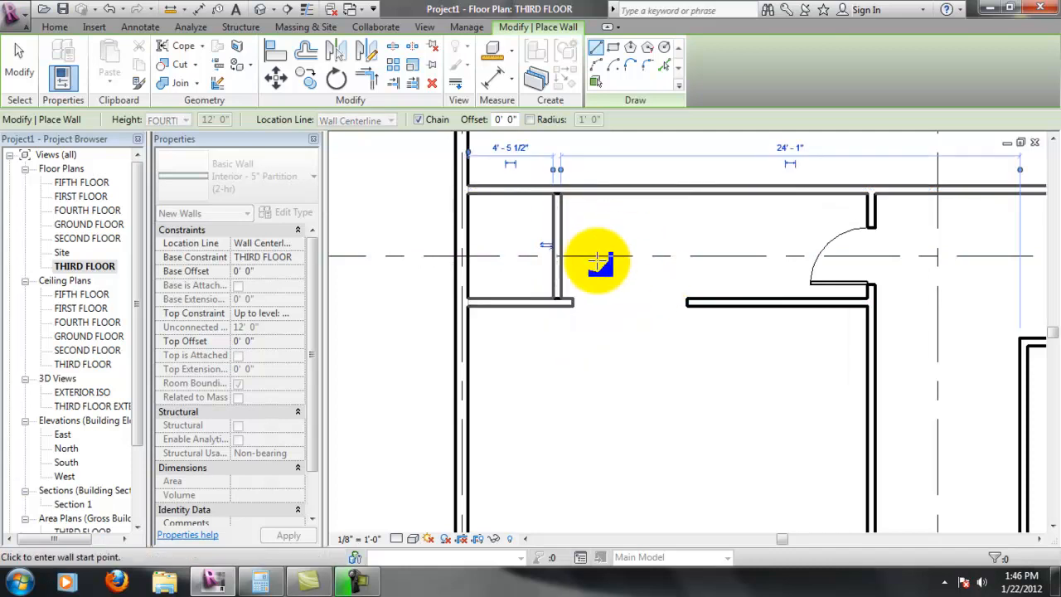
key(Escape)
key(Escape)
Place a Single-Flush 36" x 84" door in the new cross partition near grid F, swinging east into the passage.
scroll(569, 302, up, 2)
middle_drag(792, 284, 733, 341)
scroll(733, 348, down, 1)
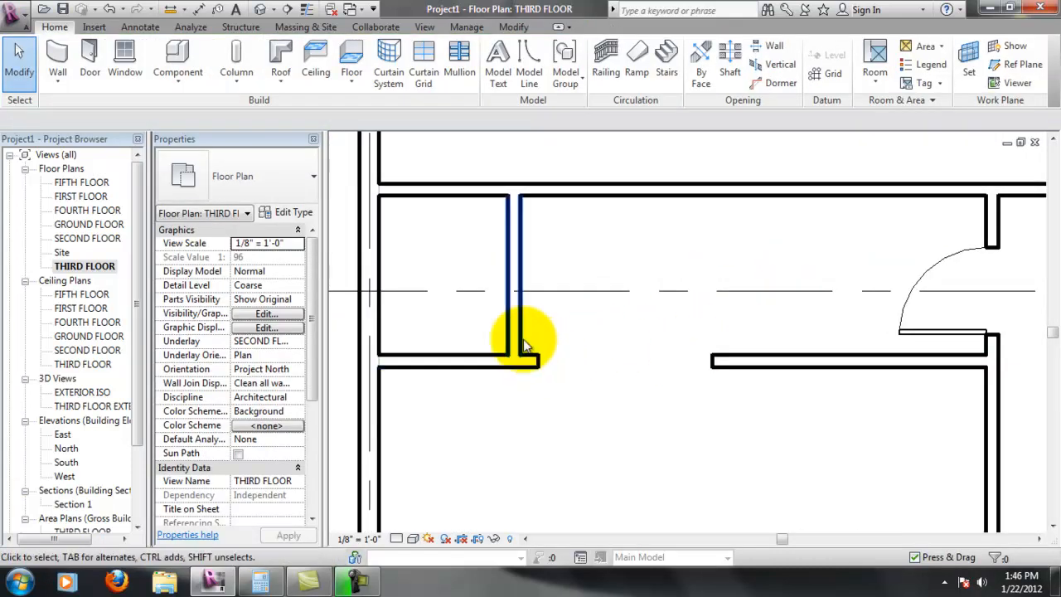
middle_drag(520, 332, 557, 302)
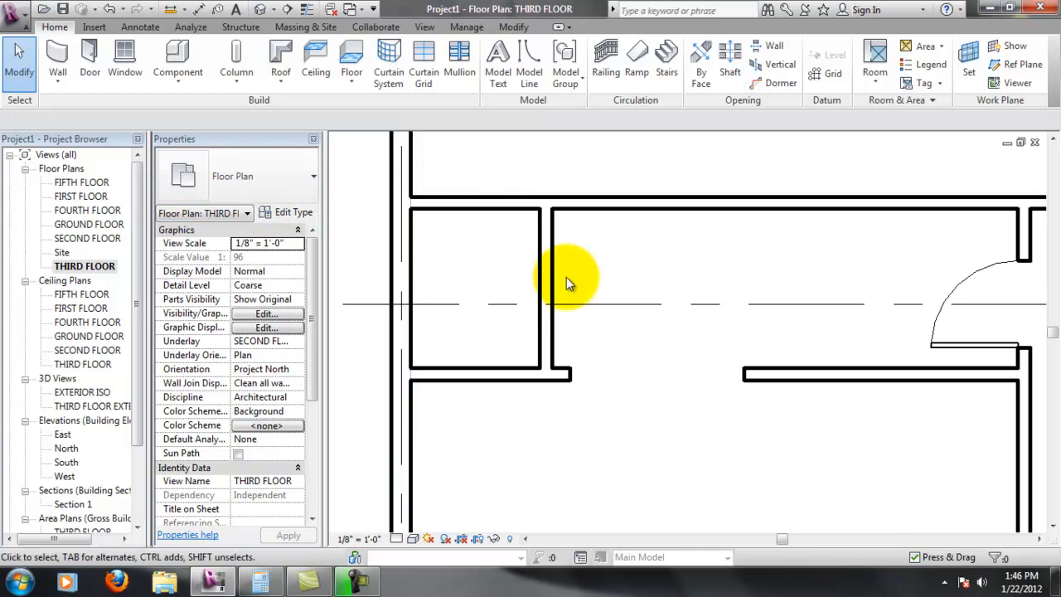
click(278, 185)
click(277, 185)
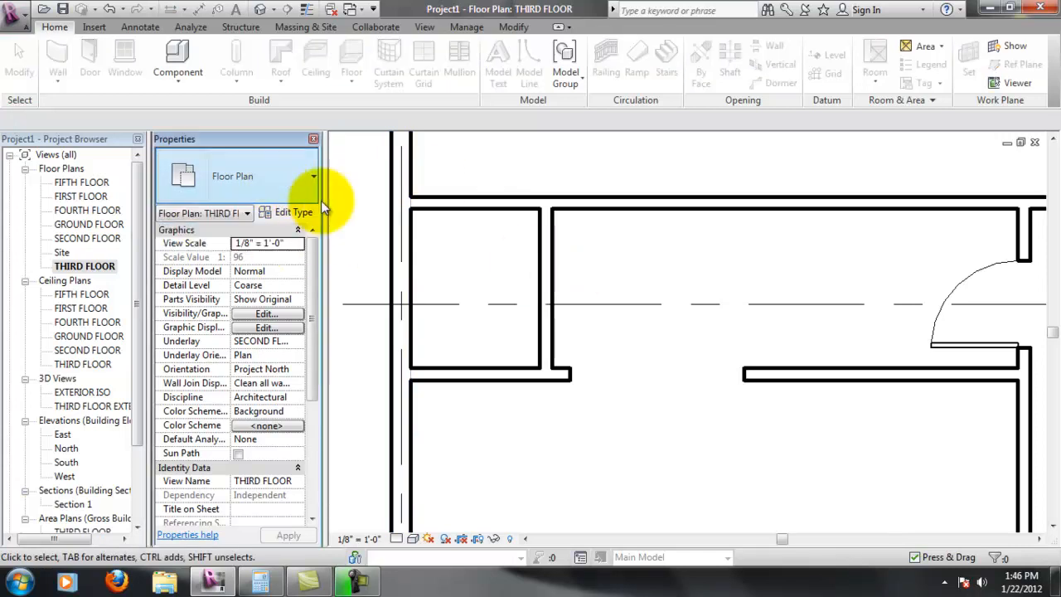
click(124, 72)
key(Escape)
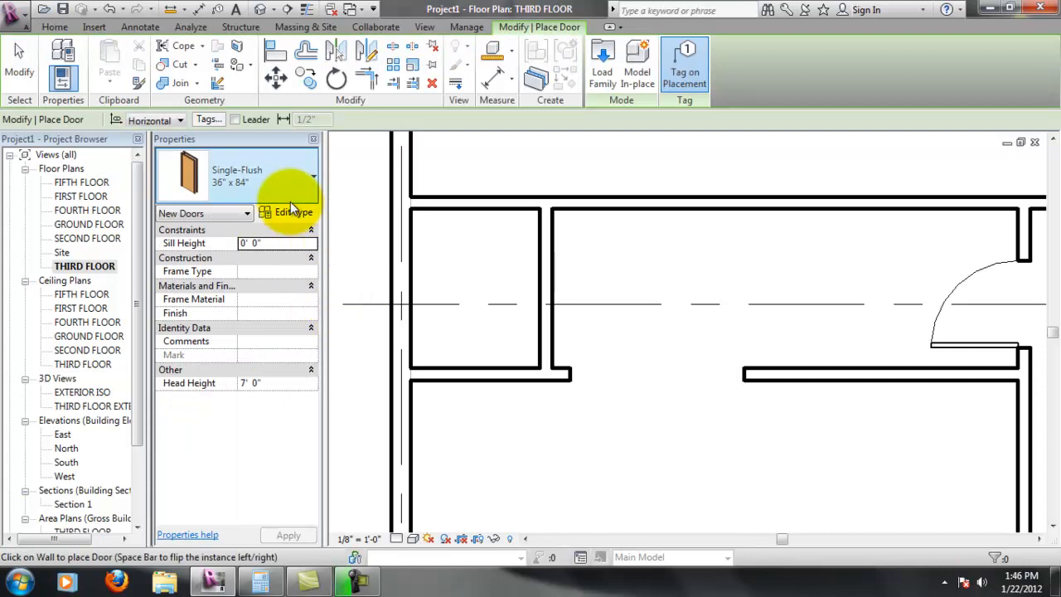
click(286, 197)
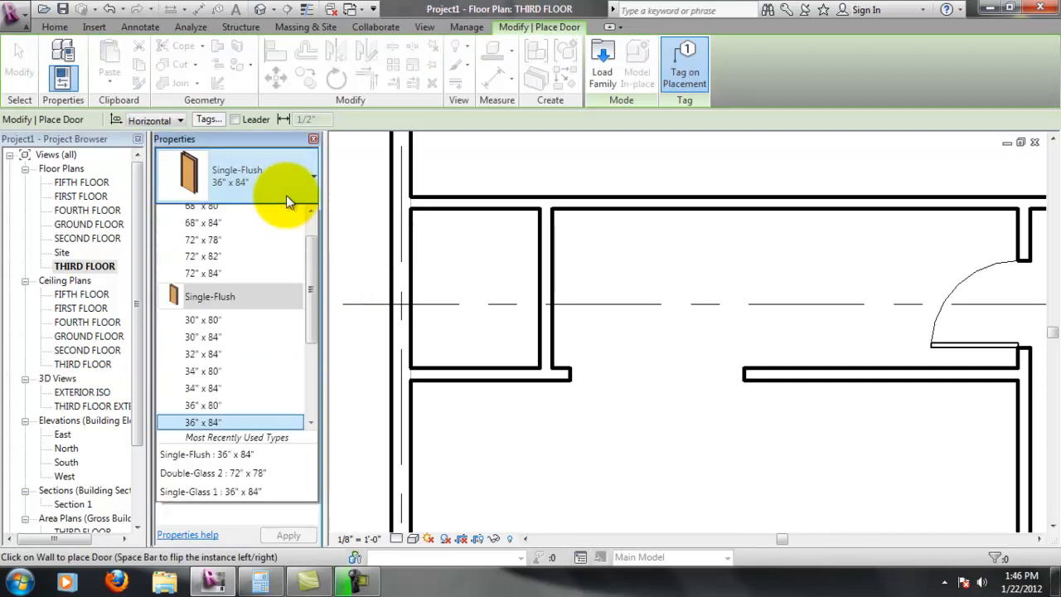
click(268, 425)
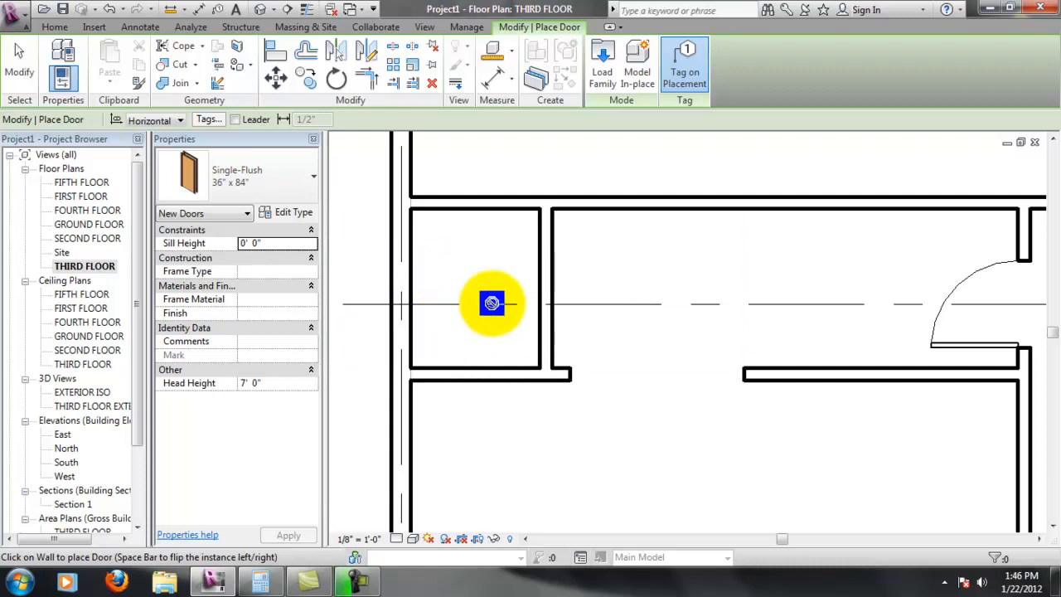
click(554, 305)
key(Escape)
key(Escape)
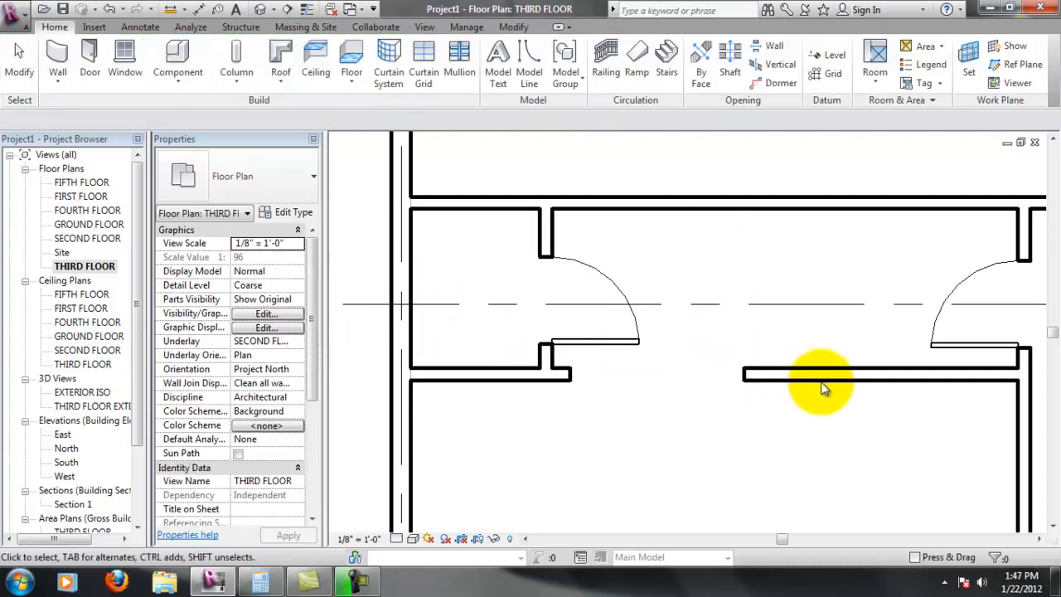
Flip the new west door's hinge to the north jamb, keeping its swing into the passage.
middle_drag(794, 319, 592, 273)
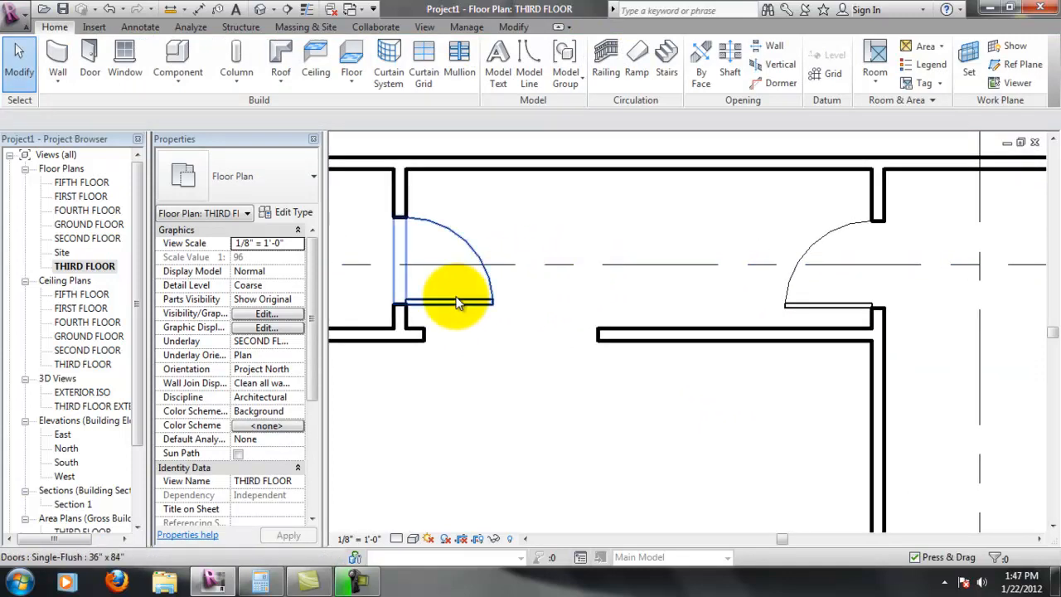
click(450, 264)
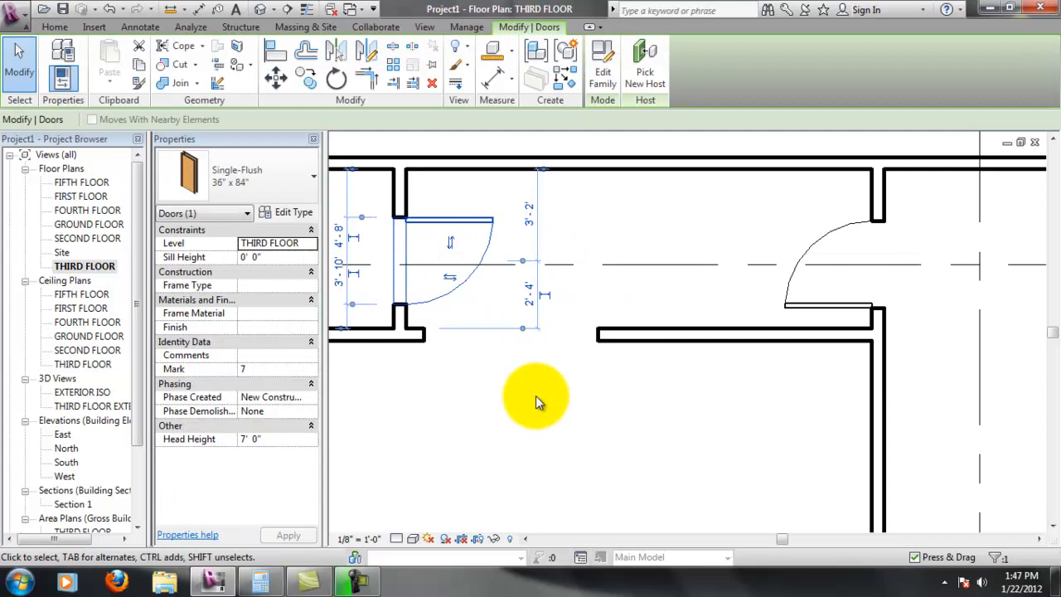
click(537, 396)
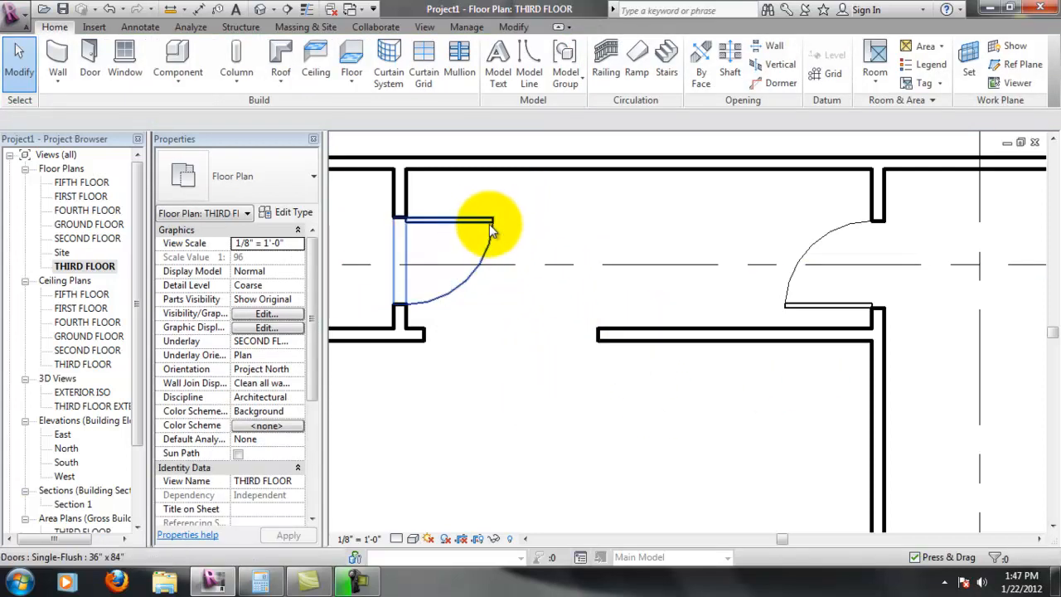
Align the centre of the west door with the entry door's centreline on grid F.
middle_drag(523, 249, 566, 264)
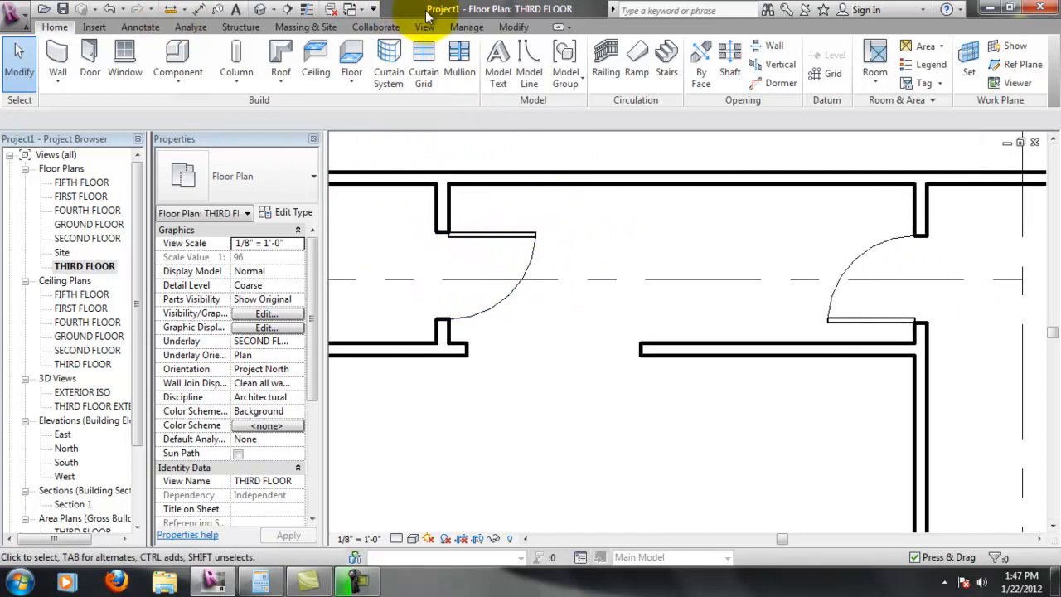
click(514, 26)
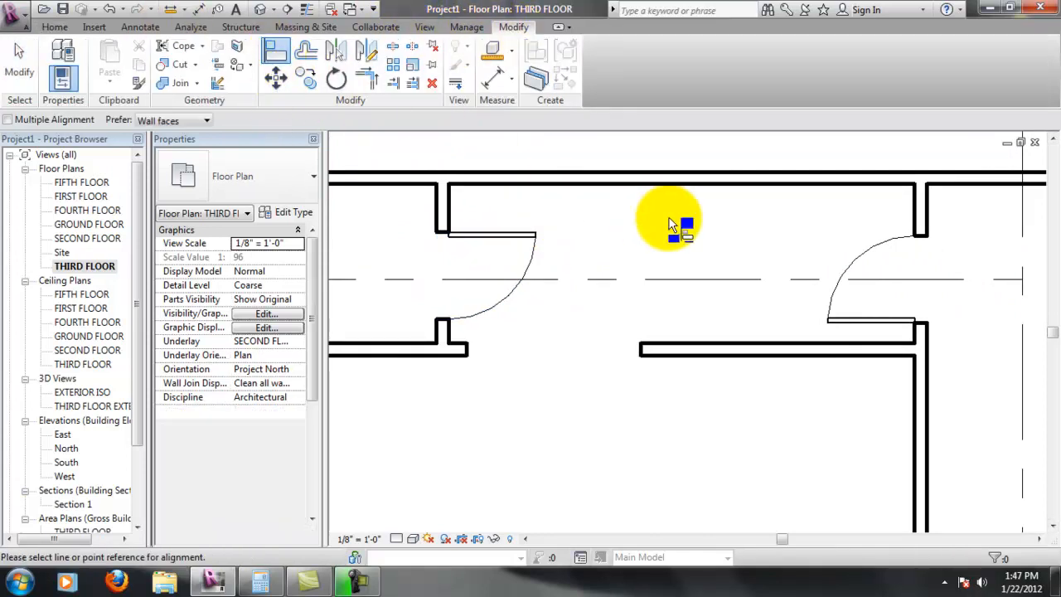
click(890, 297)
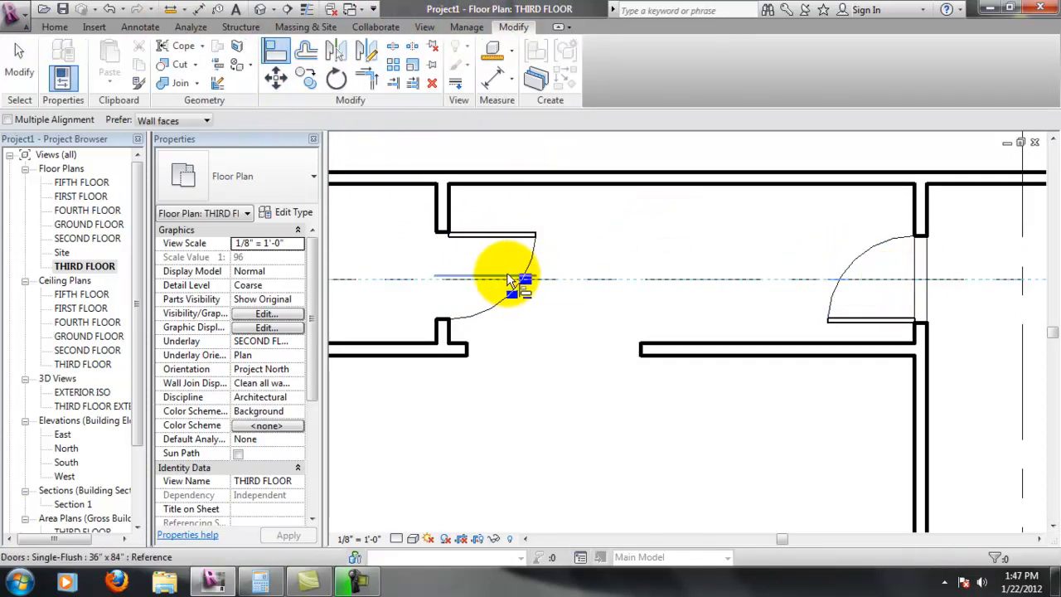
click(508, 279)
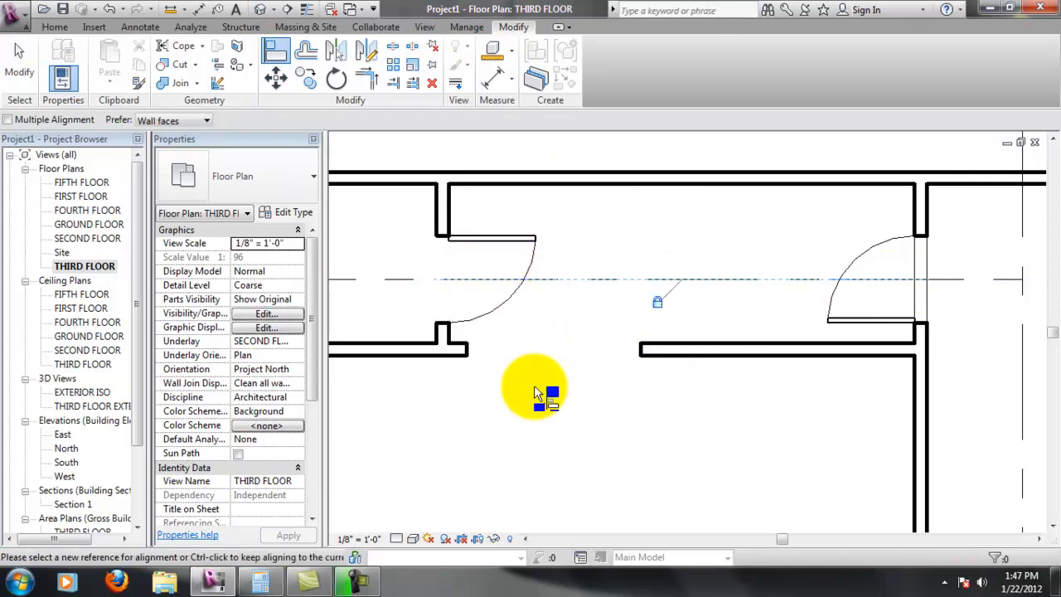
middle_drag(483, 375, 688, 335)
middle_drag(805, 300, 704, 357)
scroll(537, 373, down, 4)
scroll(637, 421, down, 3)
middle_drag(710, 440, 650, 281)
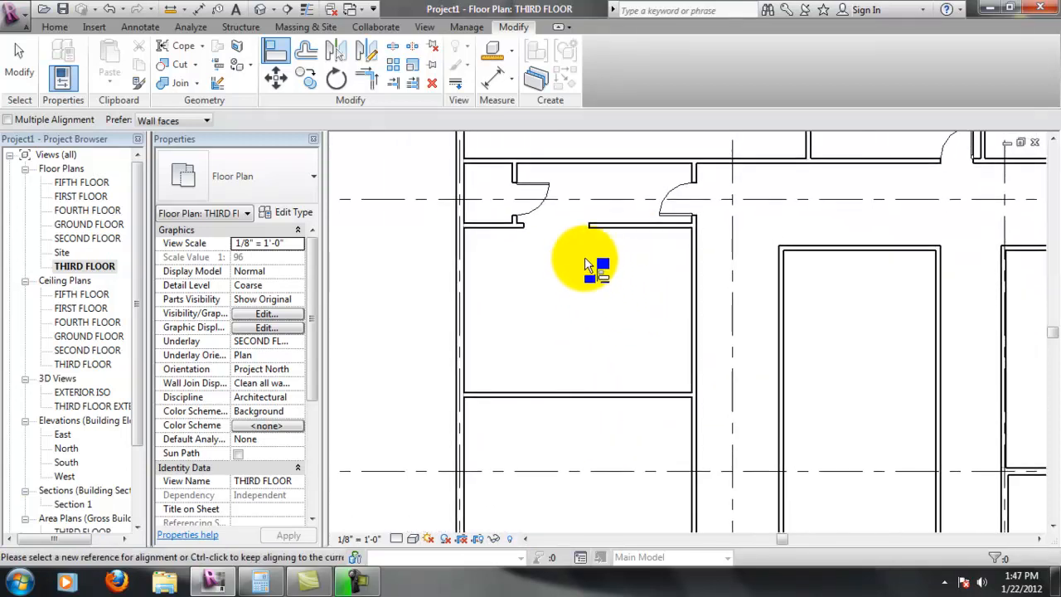
Load the Sink-Mop-2D family from the Plumbing Fixtures folder of the US Imperial library for placement as a component.
scroll(580, 291, up, 1)
scroll(642, 233, down, 1)
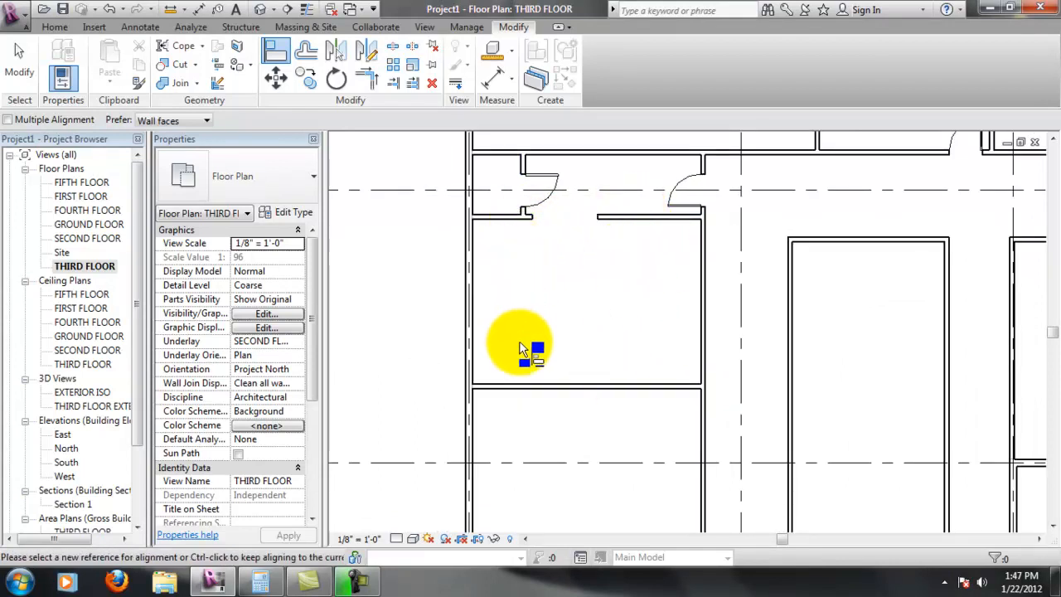
middle_drag(652, 230, 605, 242)
scroll(489, 209, up, 3)
middle_drag(481, 197, 564, 263)
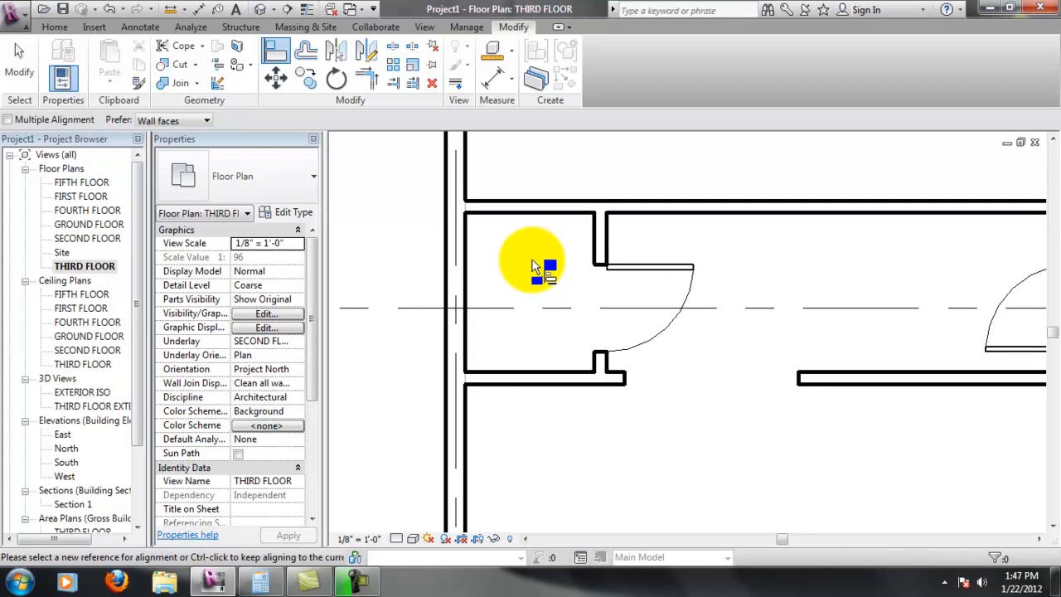
key(Escape)
key(Escape)
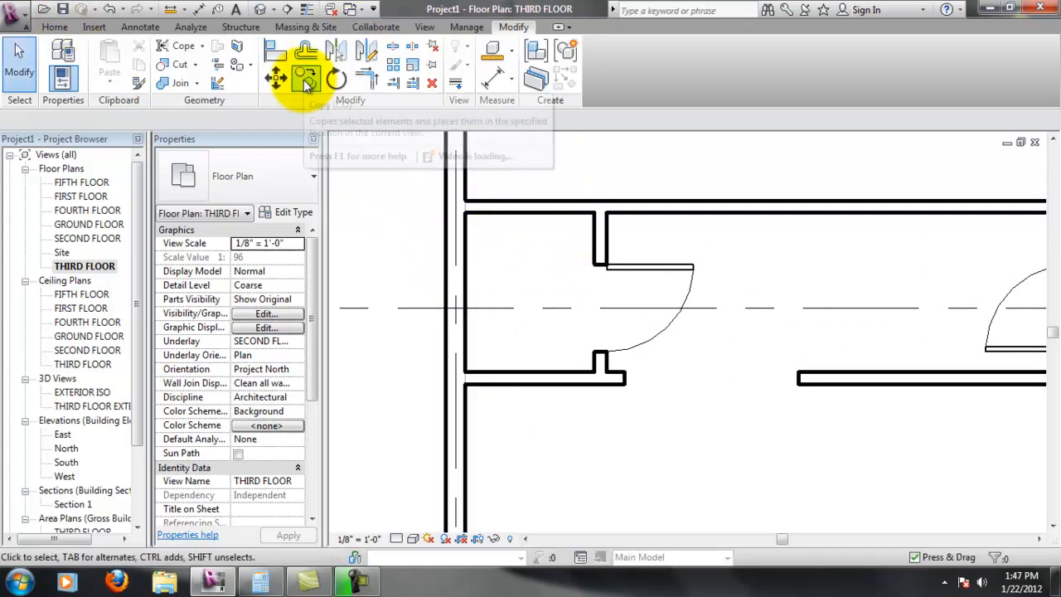
click(58, 29)
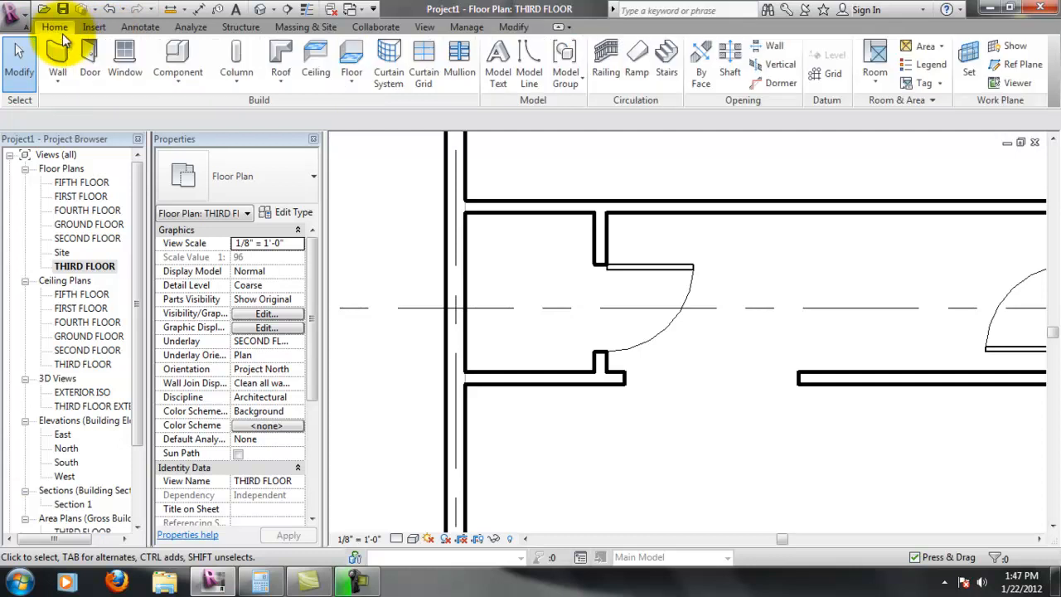
click(191, 63)
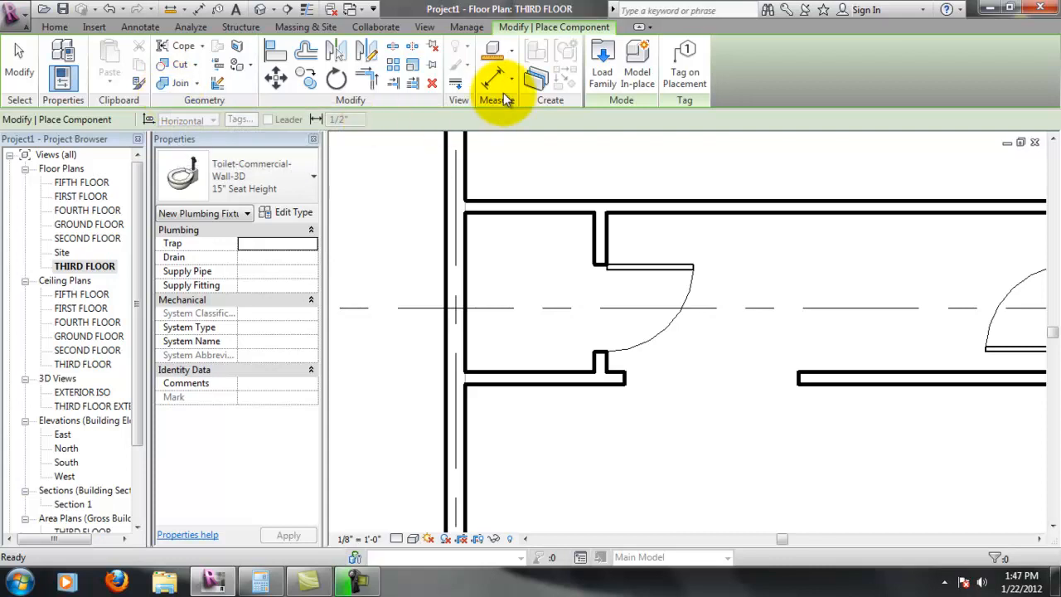
click(603, 72)
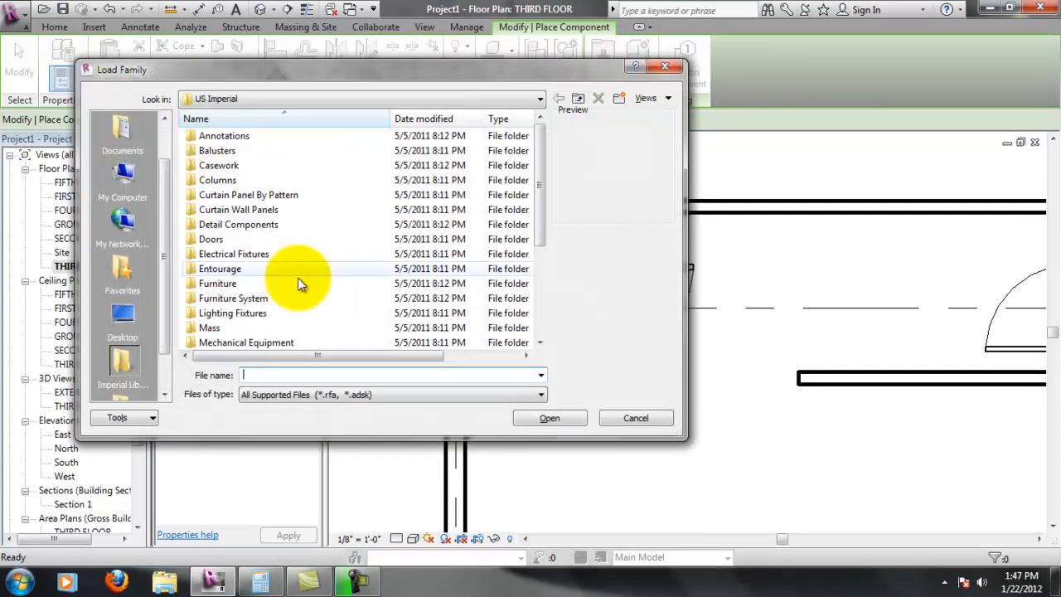
drag(544, 168, 537, 235)
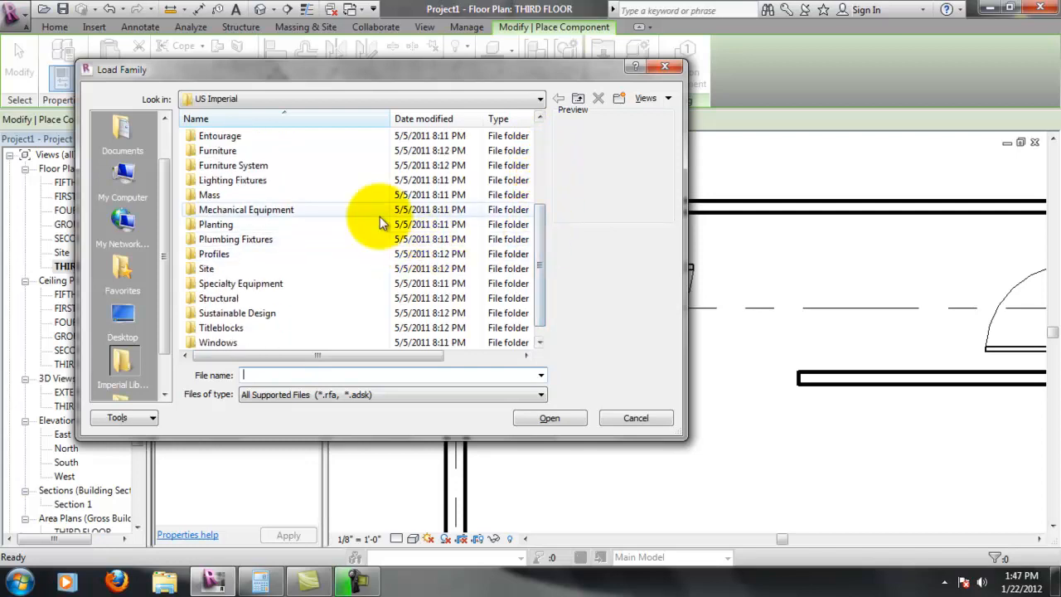
double_click(247, 240)
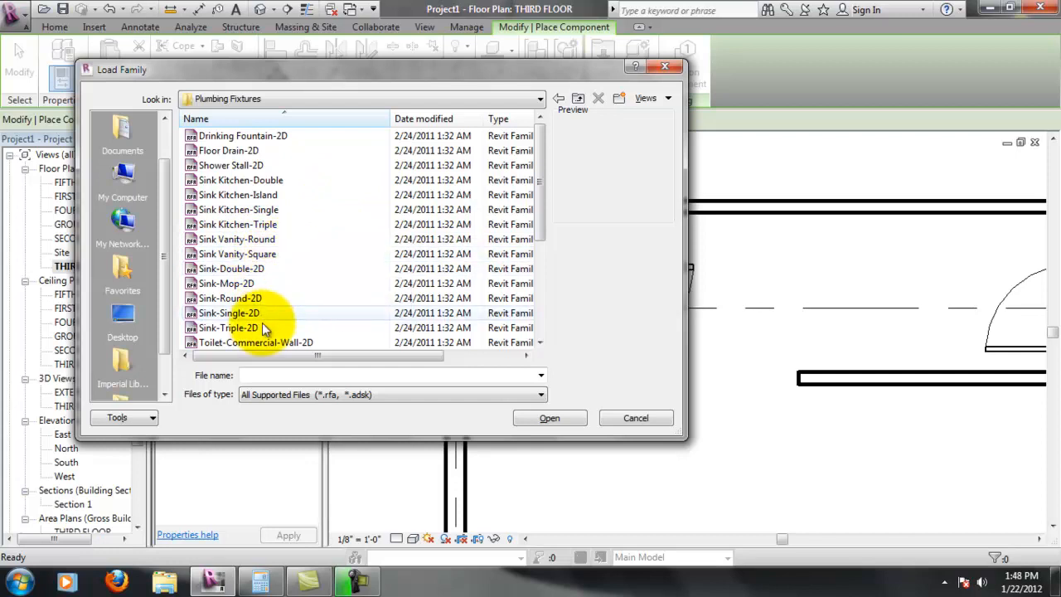
click(247, 270)
click(246, 283)
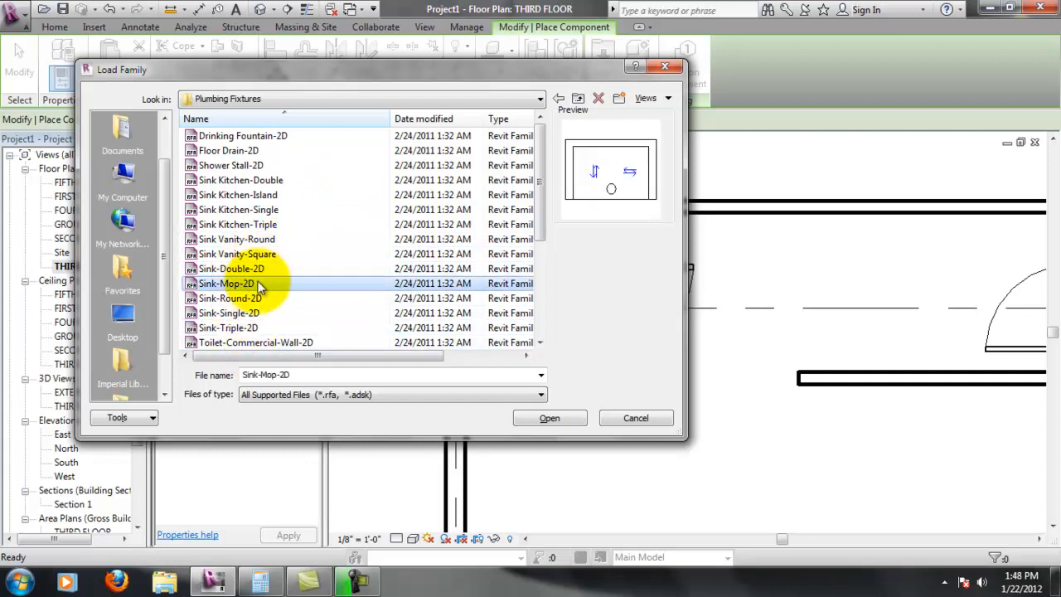
mouse_move(546, 228)
mouse_down()
mouse_move(533, 334)
mouse_move(547, 232)
mouse_up()
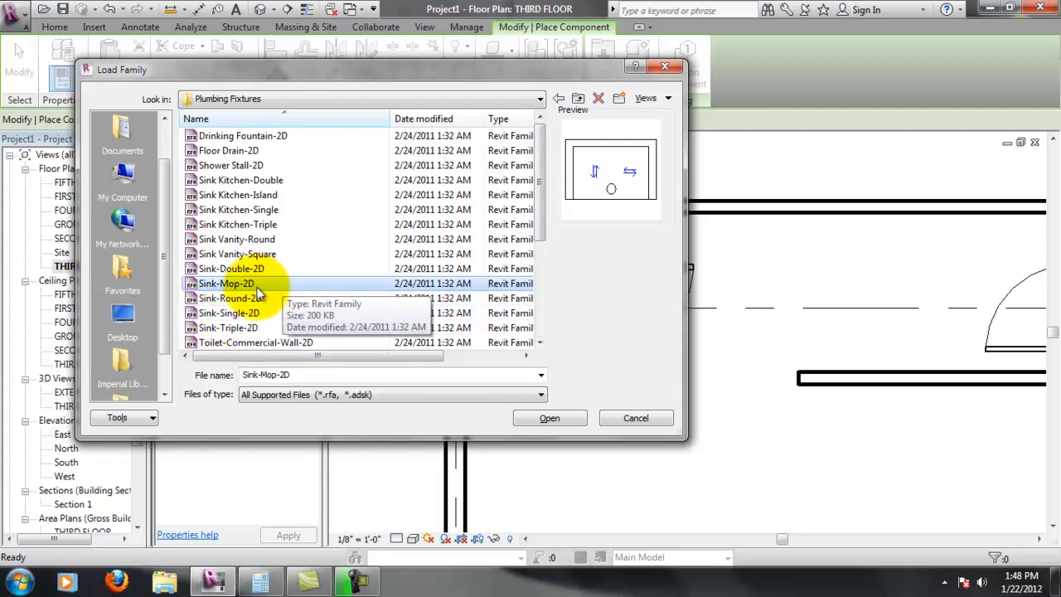
drag(544, 214, 551, 246)
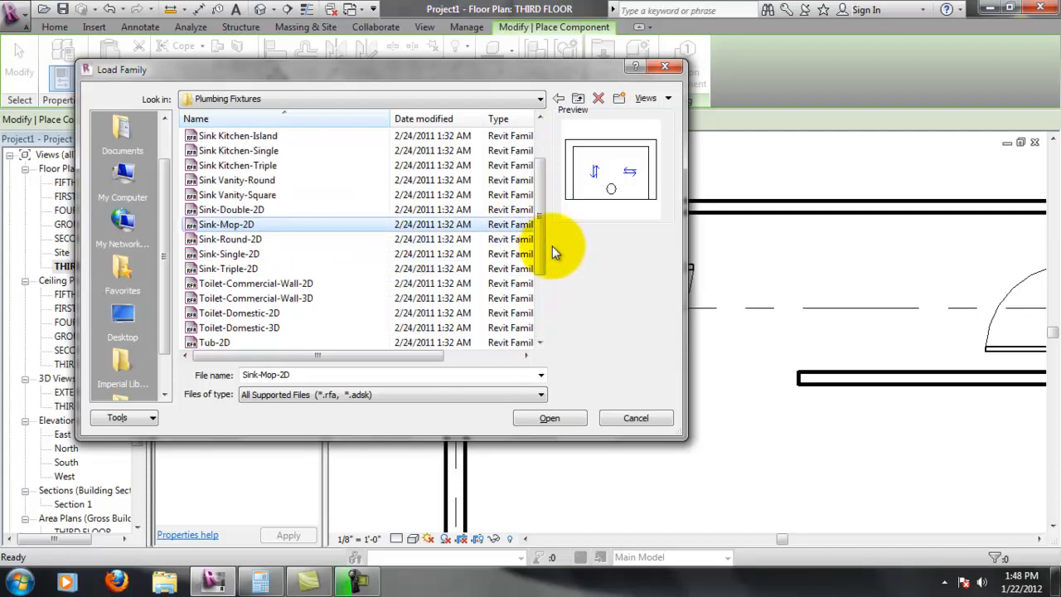
click(547, 420)
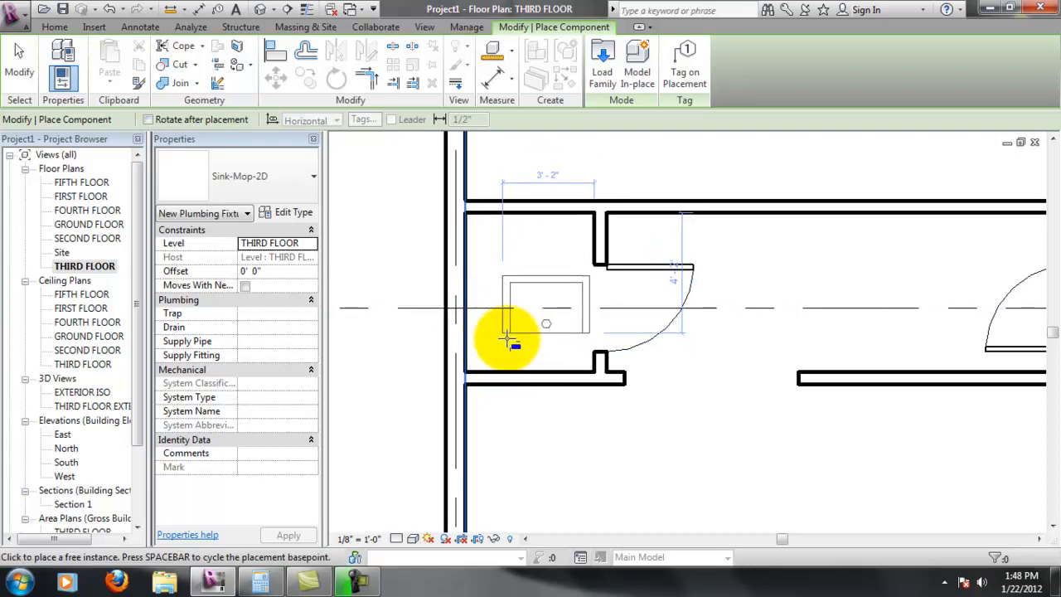
Place one Sink-Mop-2D in the small west room, its south edge about 2' 10" from the room's north wall.
key(alt)
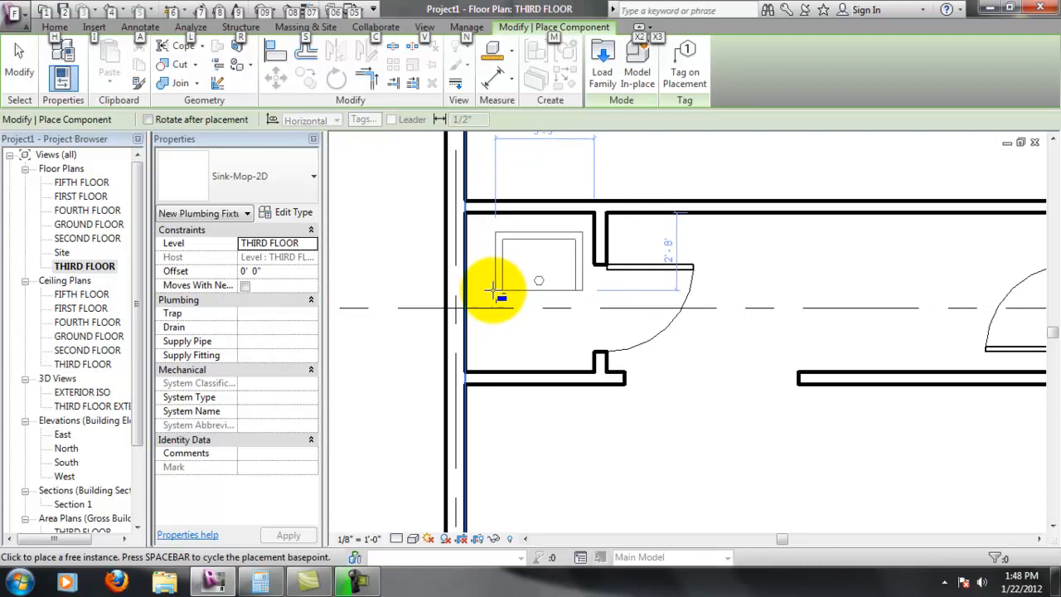
scroll(496, 300, up, 2)
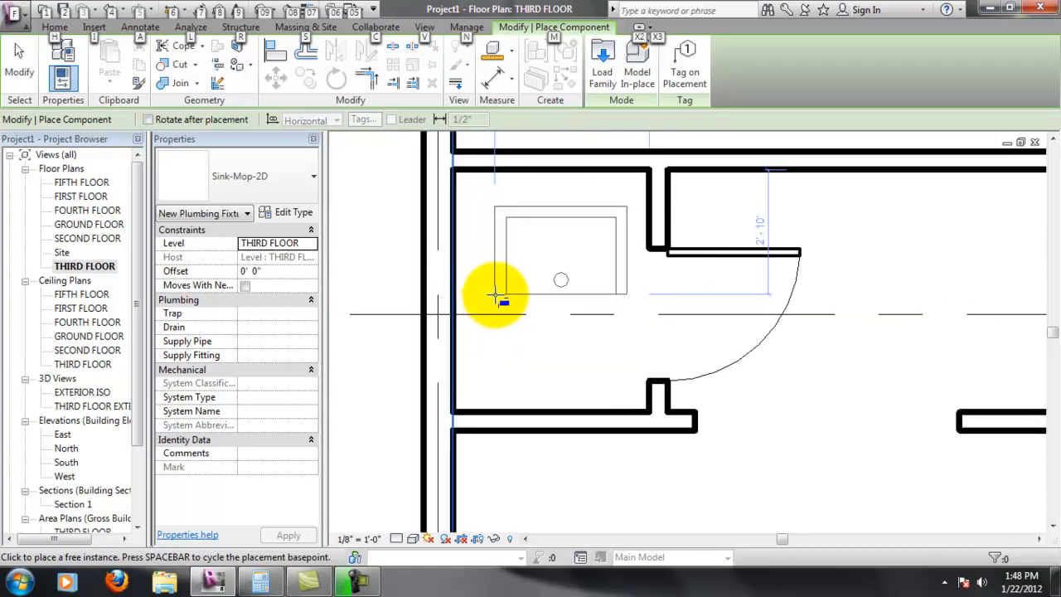
click(495, 301)
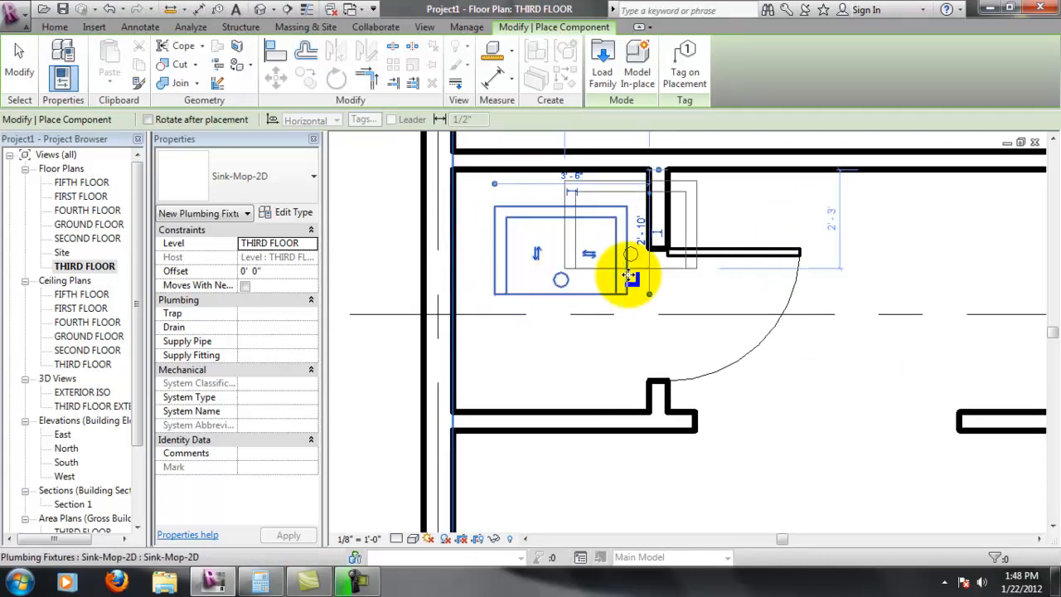
key(Escape)
key(Escape)
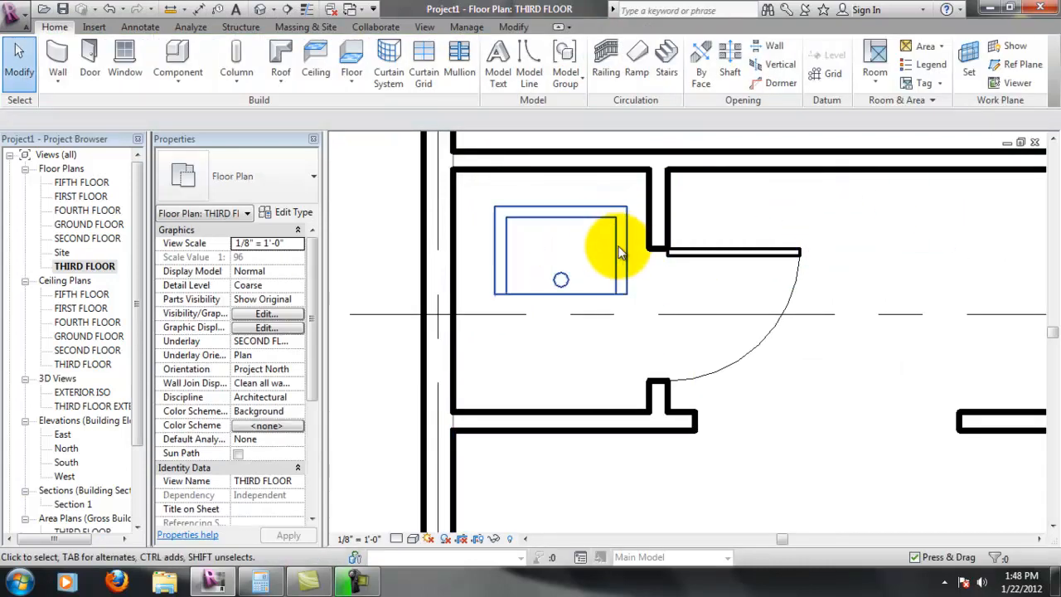
Turn the mop sink around so its drain side faces north.
click(615, 248)
drag(635, 270, 627, 323)
key(space)
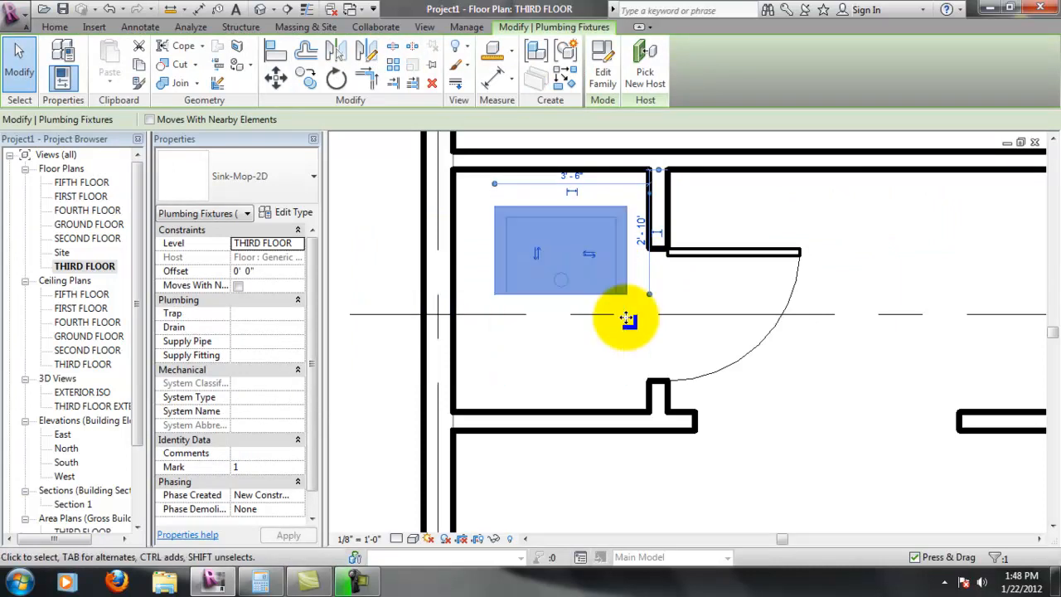
key(space)
key(space)
key(space)
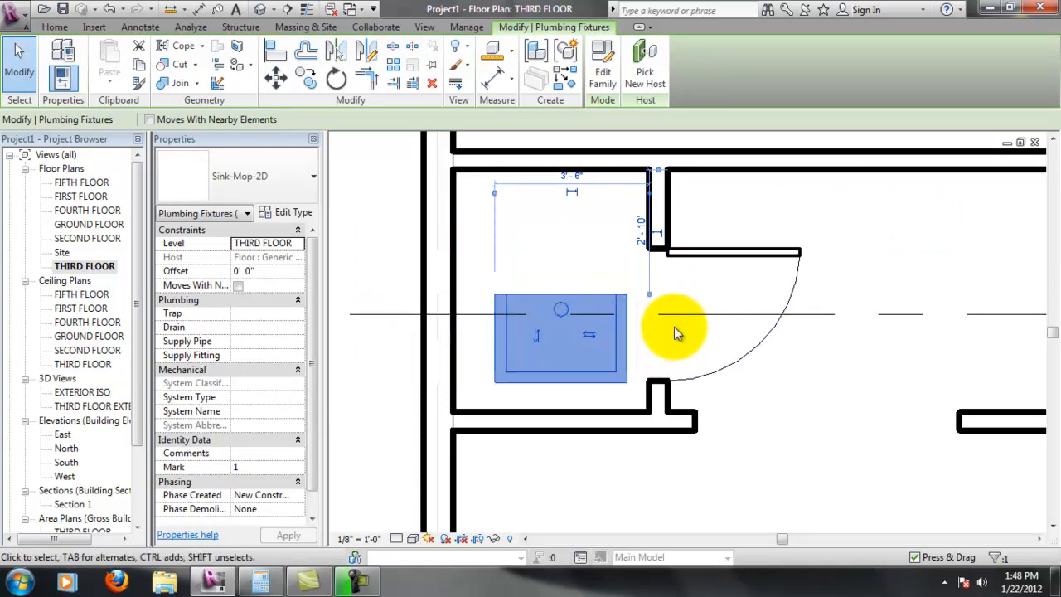
click(674, 326)
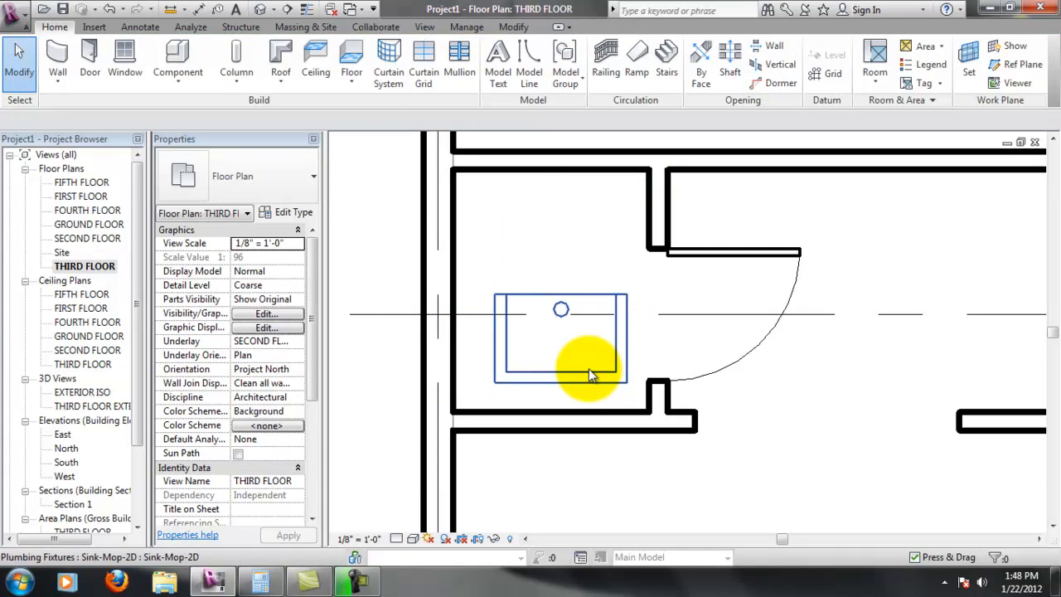
Move the mop sink up against the north wall of the small west room.
click(590, 374)
drag(574, 367, 513, 370)
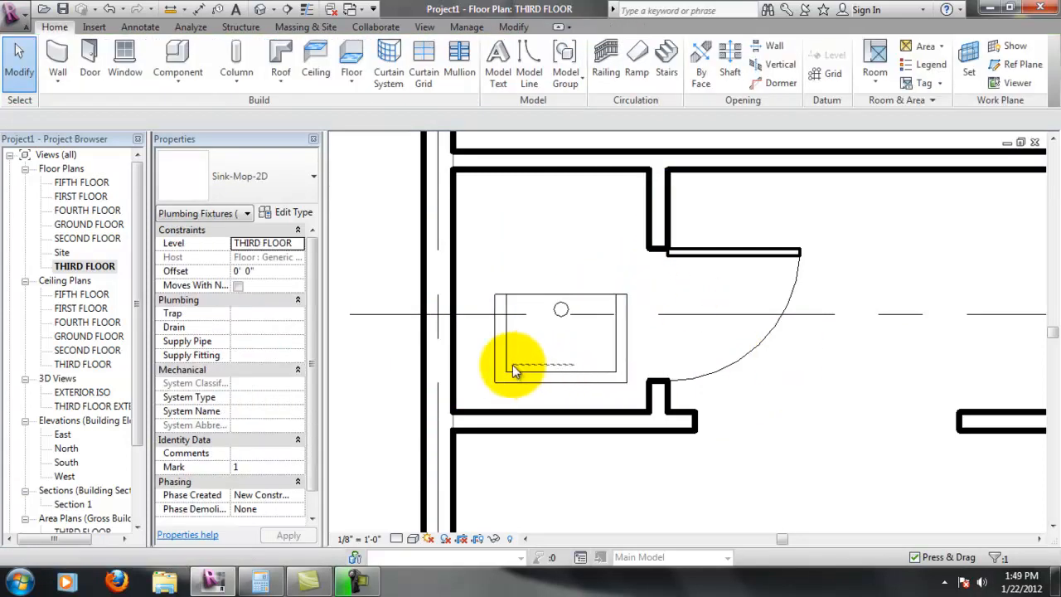
click(502, 363)
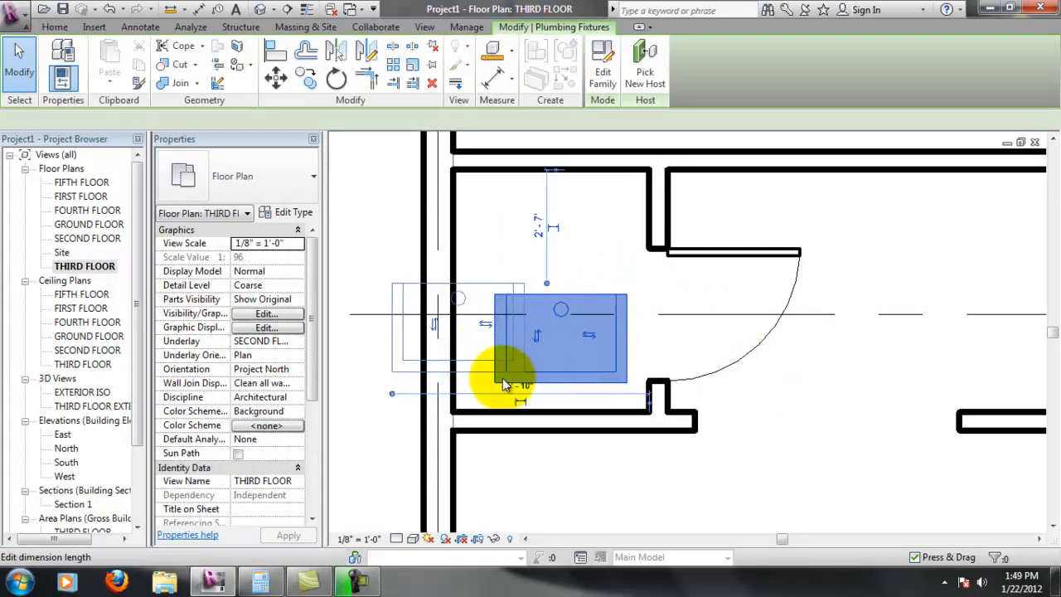
drag(486, 360, 604, 349)
drag(540, 367, 590, 257)
click(609, 352)
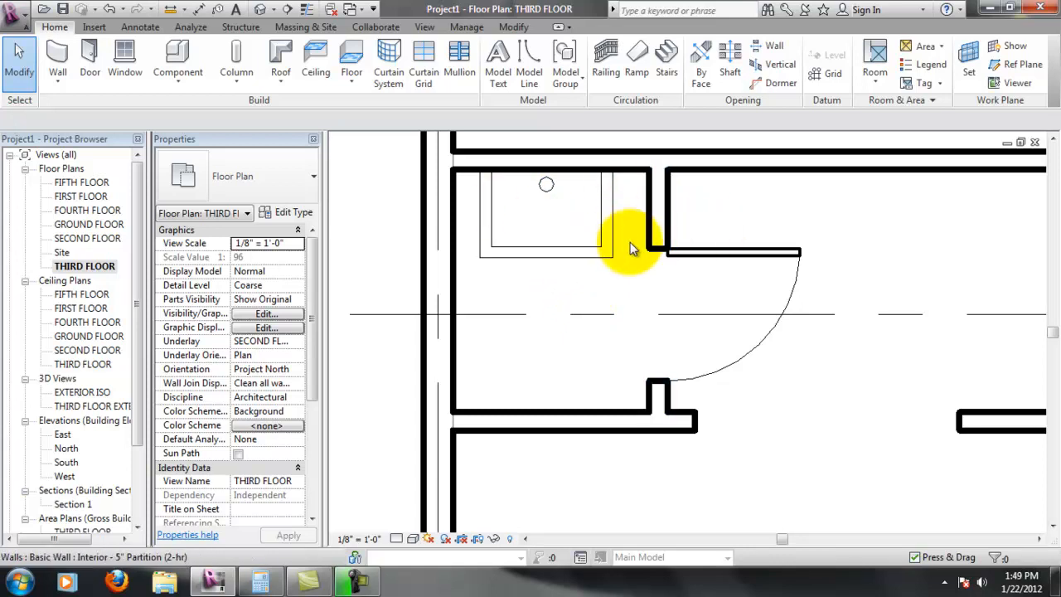
Pull the mop sink away from the north wall and rotate it 90° counterclockwise so its drain side faces west.
click(603, 243)
drag(580, 243, 597, 328)
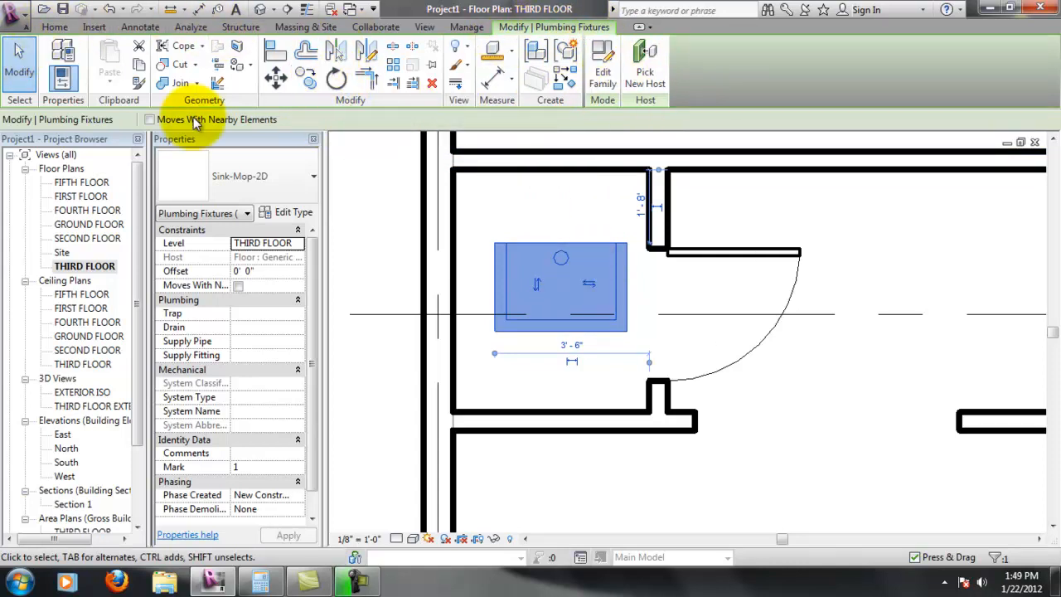
click(336, 79)
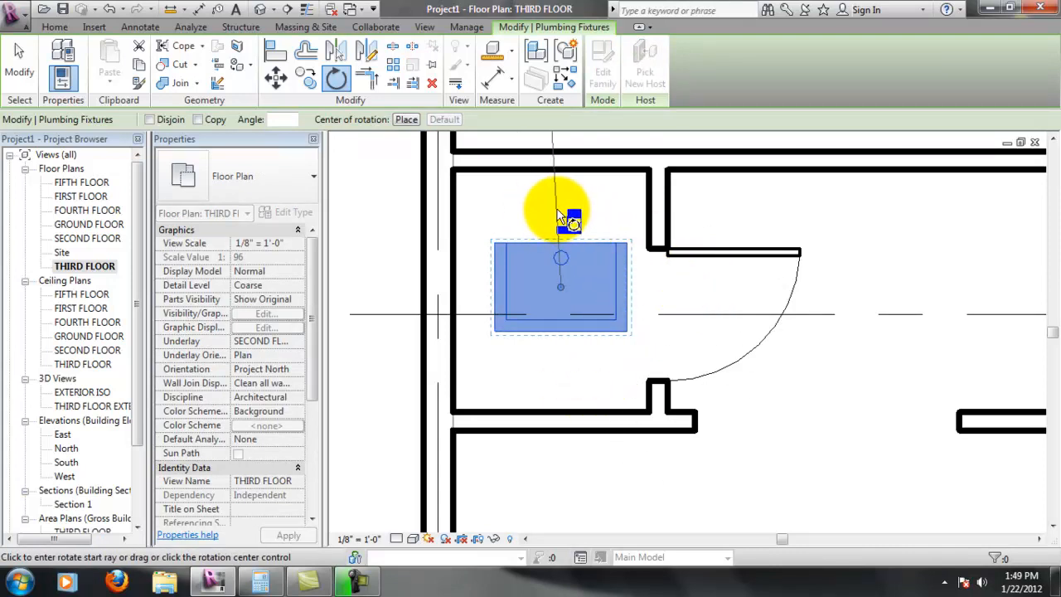
click(711, 287)
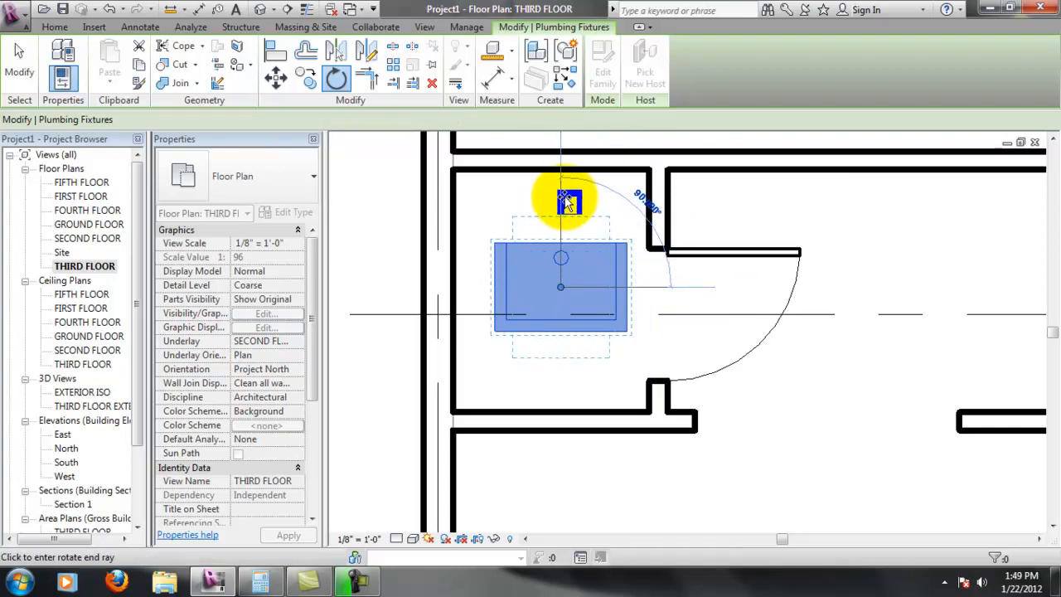
click(563, 202)
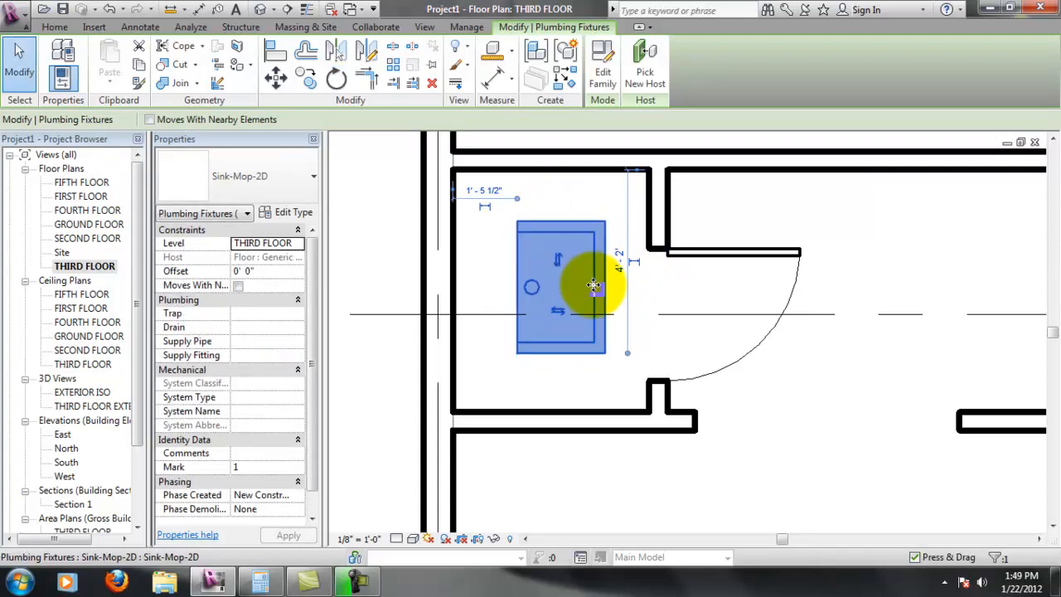
Move the mop sink against the exterior wall and into the southwest corner of the small west room.
drag(575, 287, 531, 324)
click(821, 418)
scroll(658, 218, down, 1)
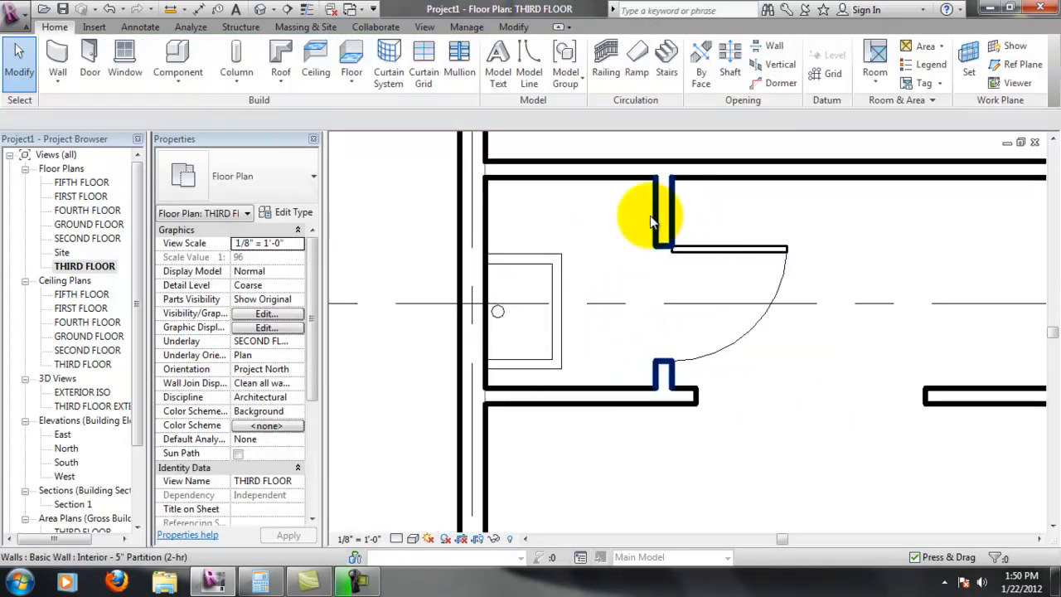
click(553, 340)
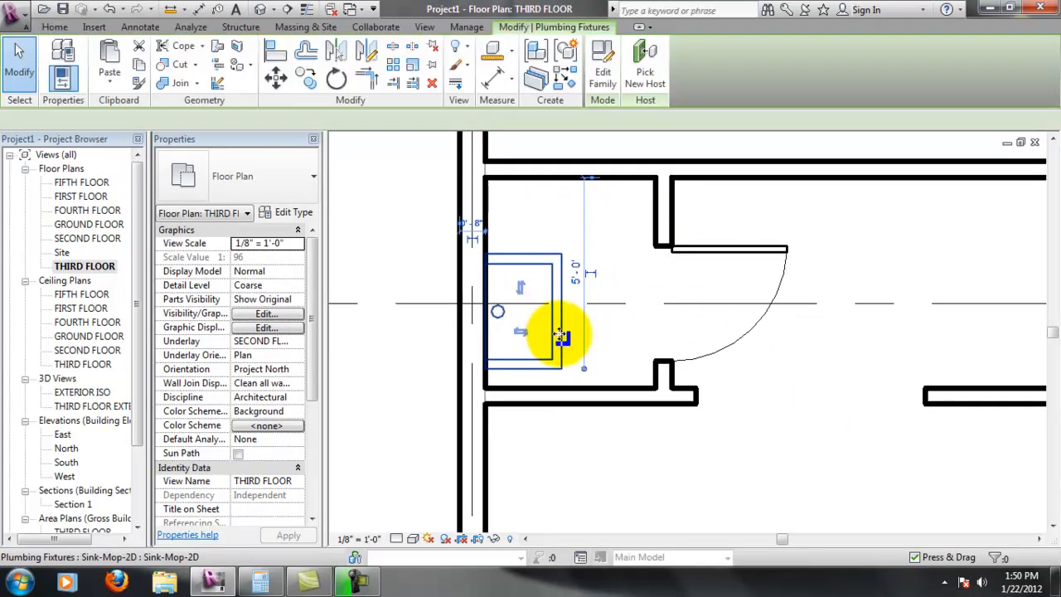
click(796, 369)
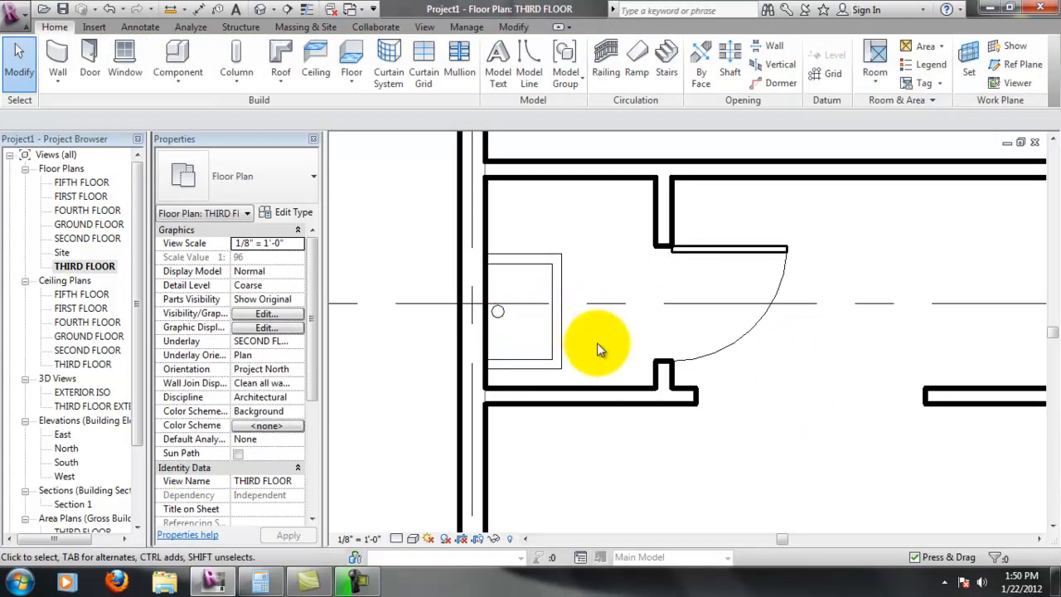
drag(548, 344, 555, 358)
click(834, 357)
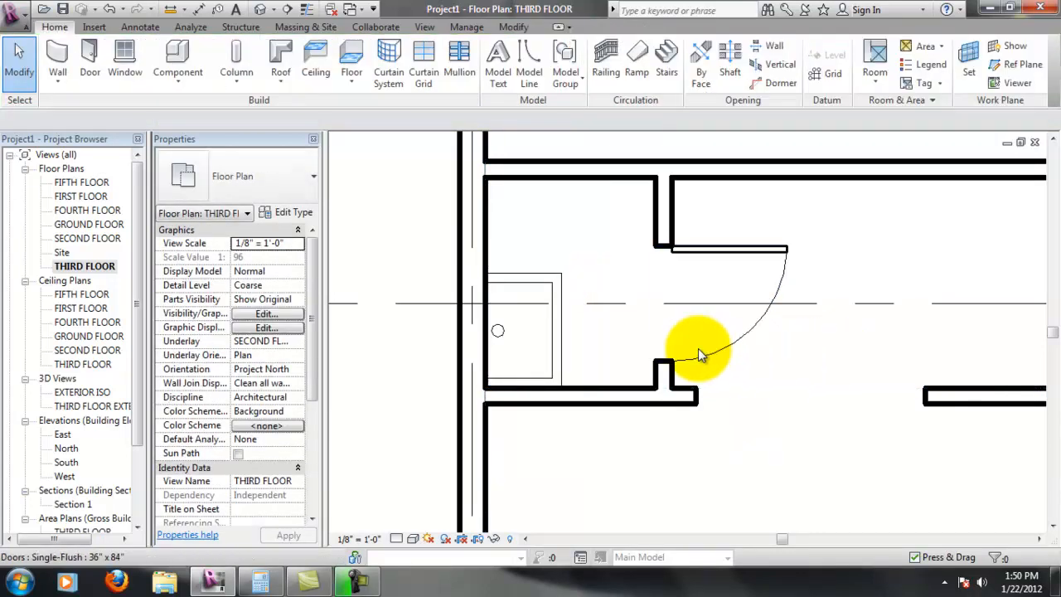
Examine the west-side layout of the third floor, including the mop sink room, the passage and the large room south of it.
scroll(701, 341, down, 1)
scroll(711, 337, down, 3)
middle_drag(774, 429, 651, 276)
scroll(663, 315, up, 1)
scroll(611, 264, down, 1)
scroll(714, 323, down, 1)
middle_drag(767, 348, 673, 299)
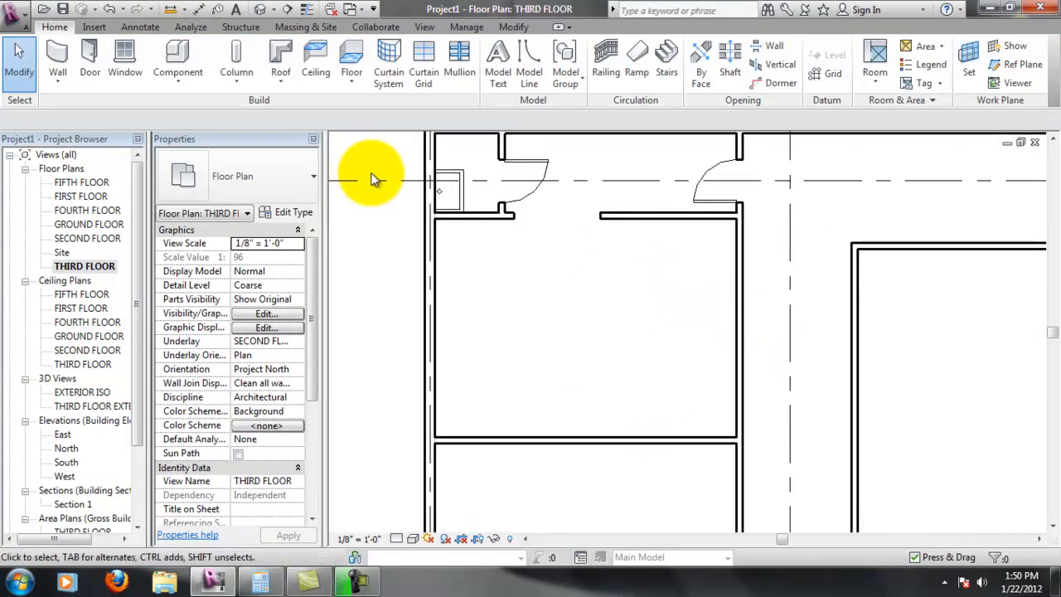
middle_drag(649, 224, 620, 292)
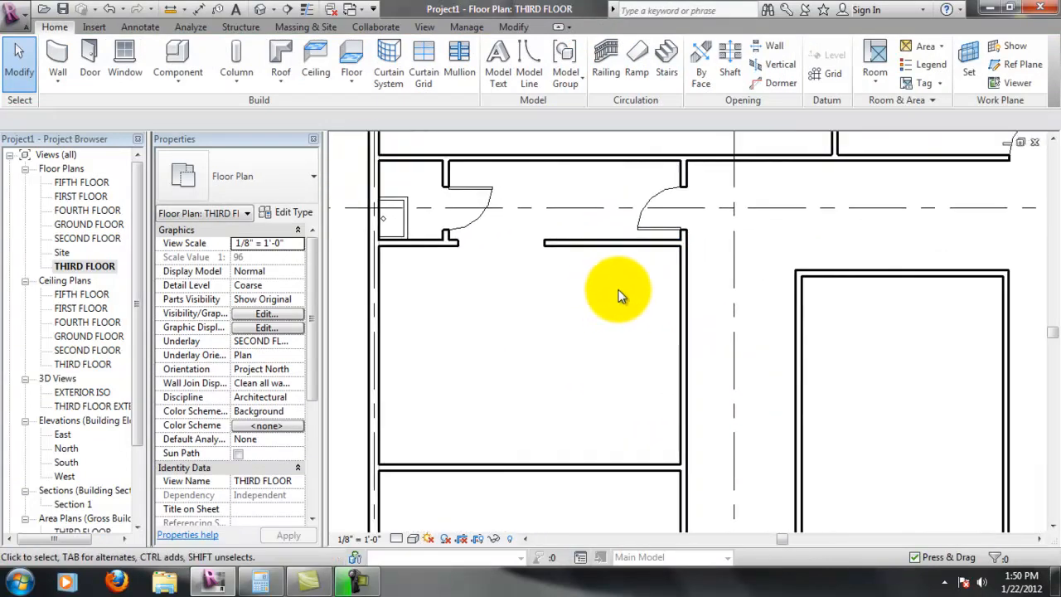
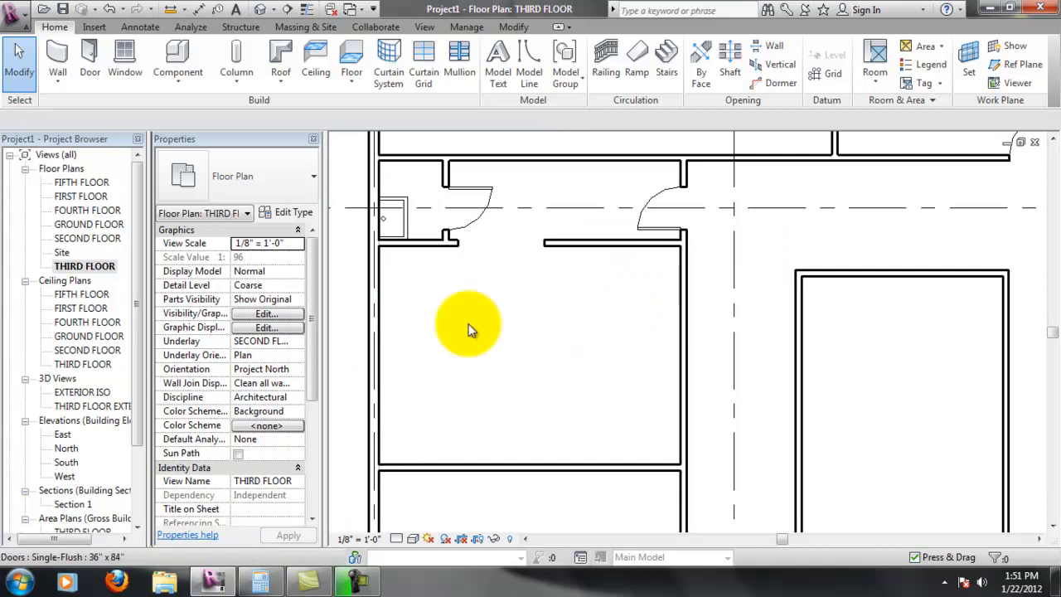
scroll(556, 339, down, 4)
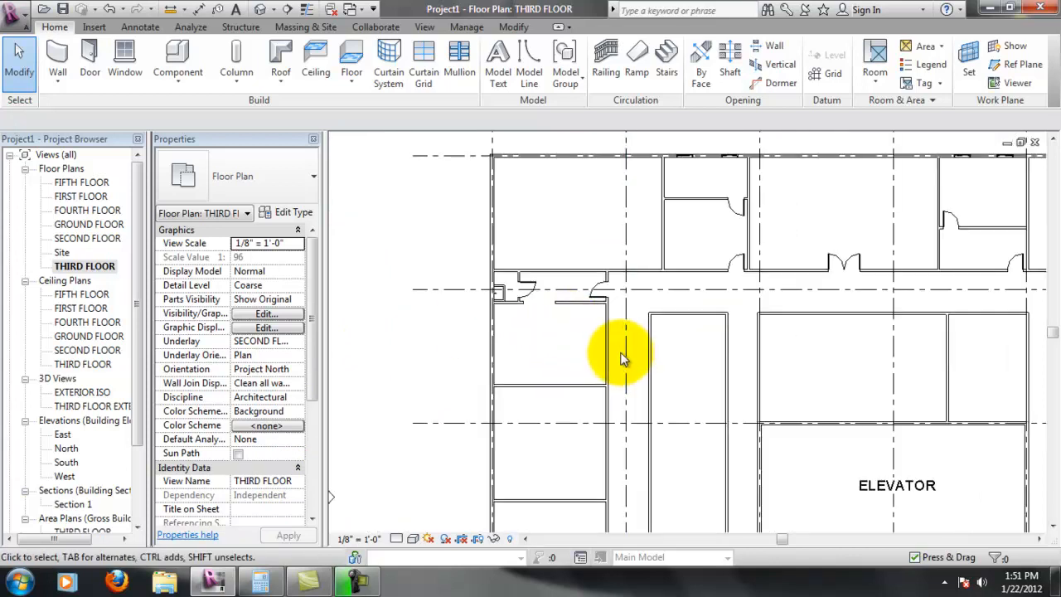
scroll(580, 369, up, 4)
middle_drag(495, 334, 575, 335)
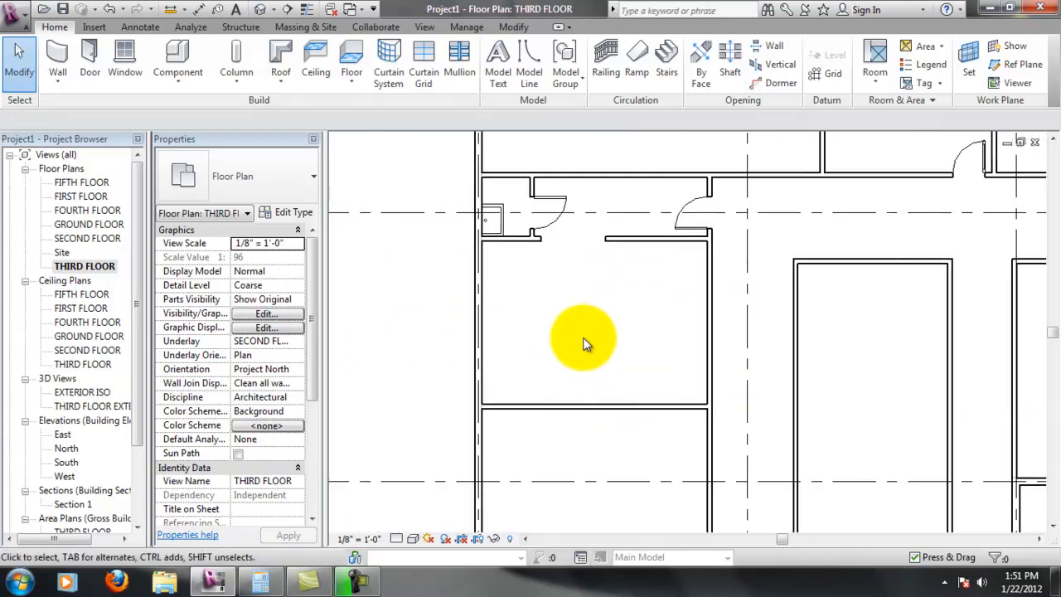
Start placing a component and look through the loaded types for the Toilet-Commercial-Wall-3D family.
scroll(583, 337, up, 1)
click(201, 67)
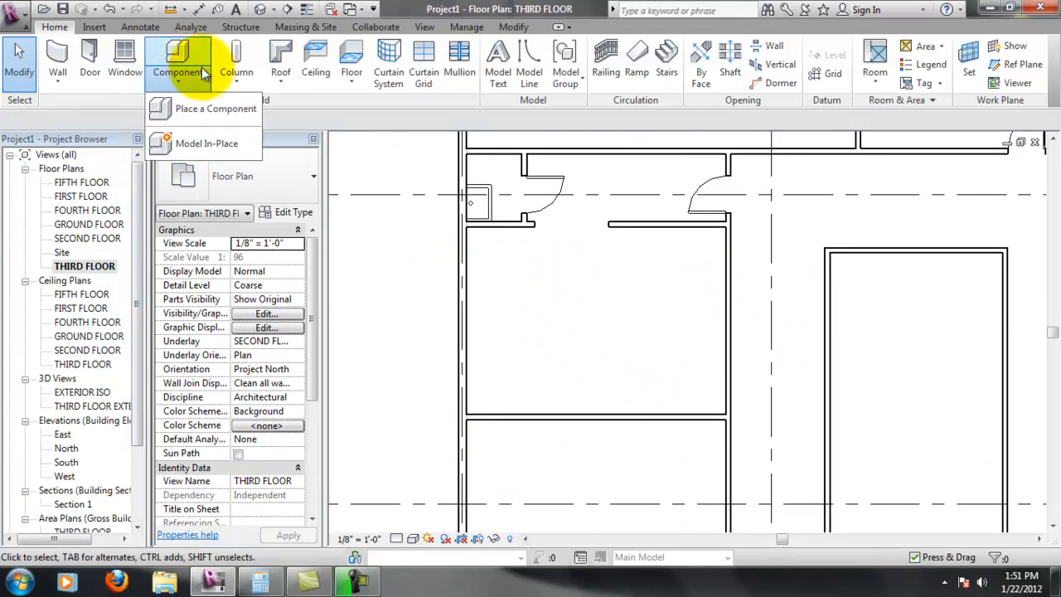
click(199, 55)
click(289, 176)
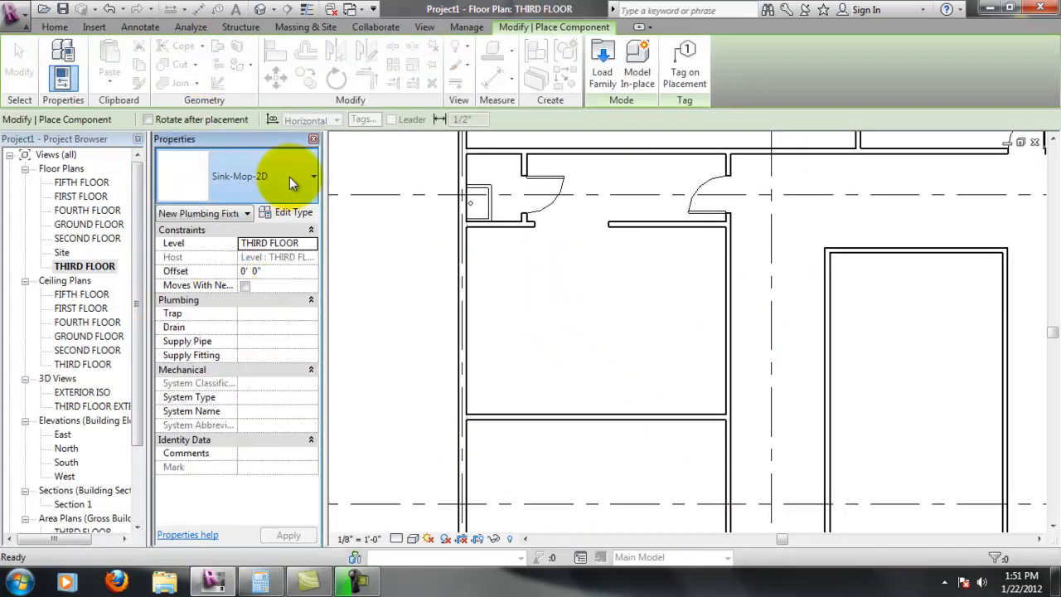
drag(336, 376, 340, 402)
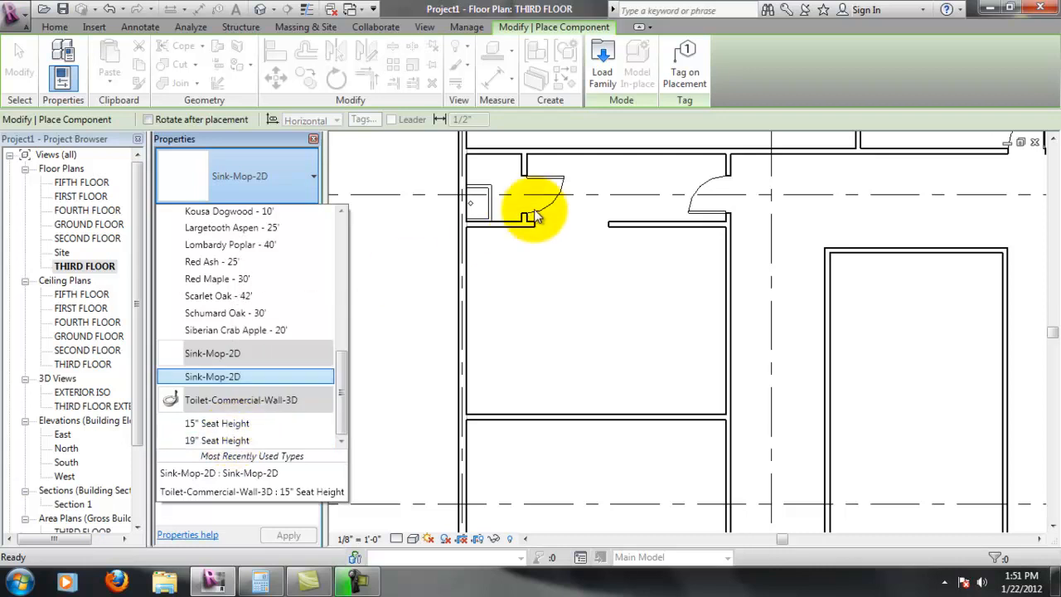
Browse the Plumbing Fixtures library folder for the commercial wall toilet families without loading any.
click(607, 60)
click(609, 83)
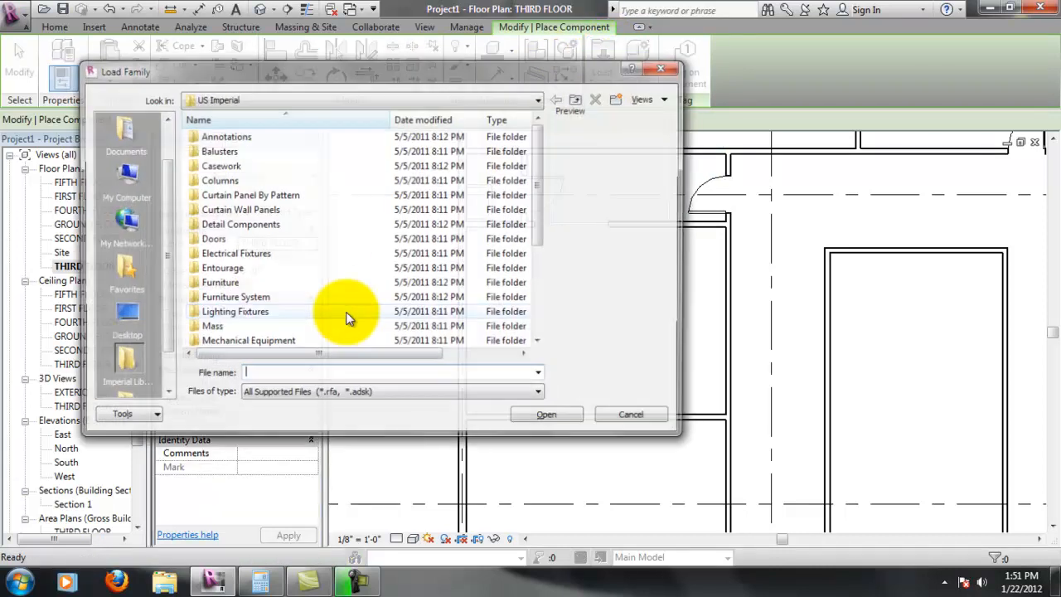
scroll(542, 229, down, 1)
drag(542, 229, 540, 276)
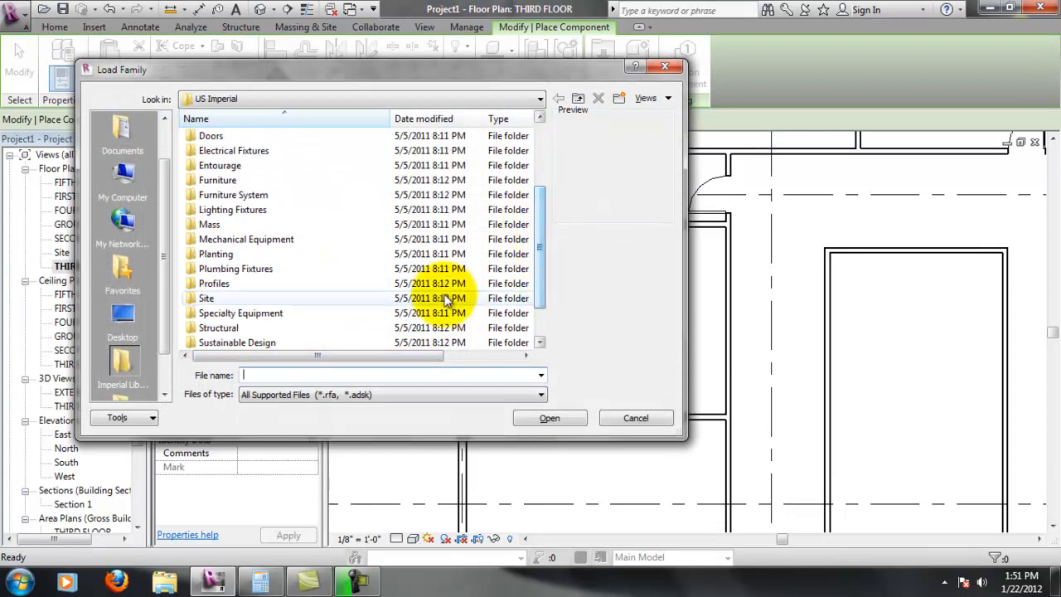
double_click(236, 267)
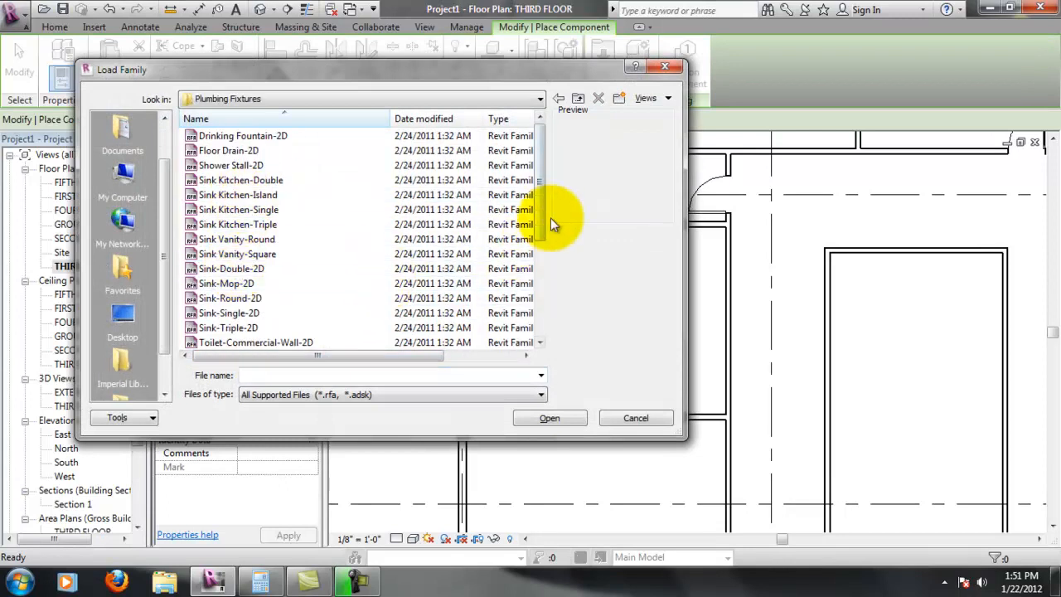
drag(545, 229, 538, 275)
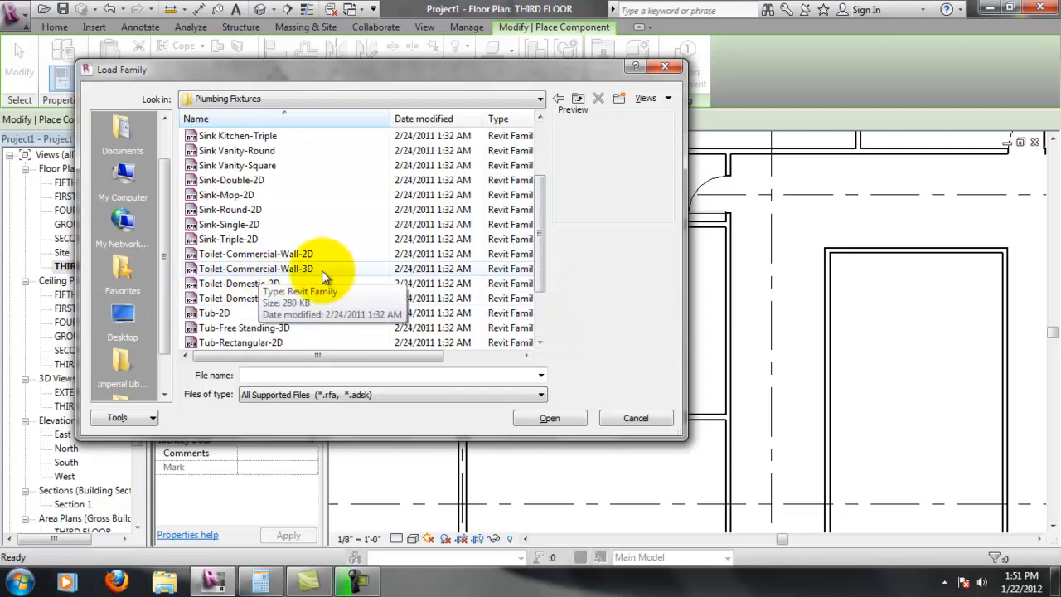
click(631, 417)
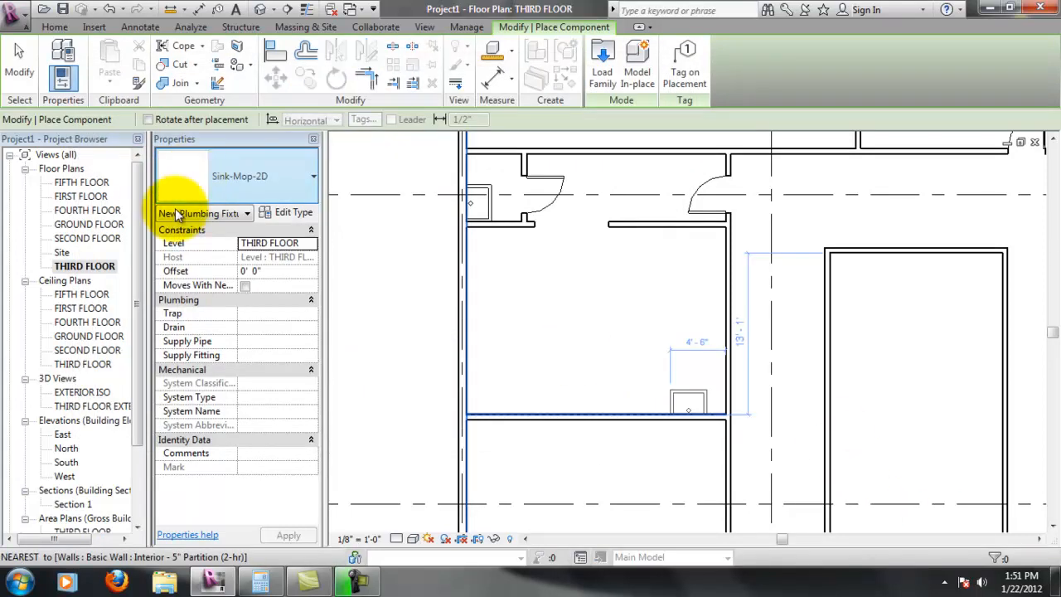
Place four Toilet-Commercial-Wall-3D toilets with 15" seat height, roughly evenly spaced along the east wall of the large west room.
click(282, 182)
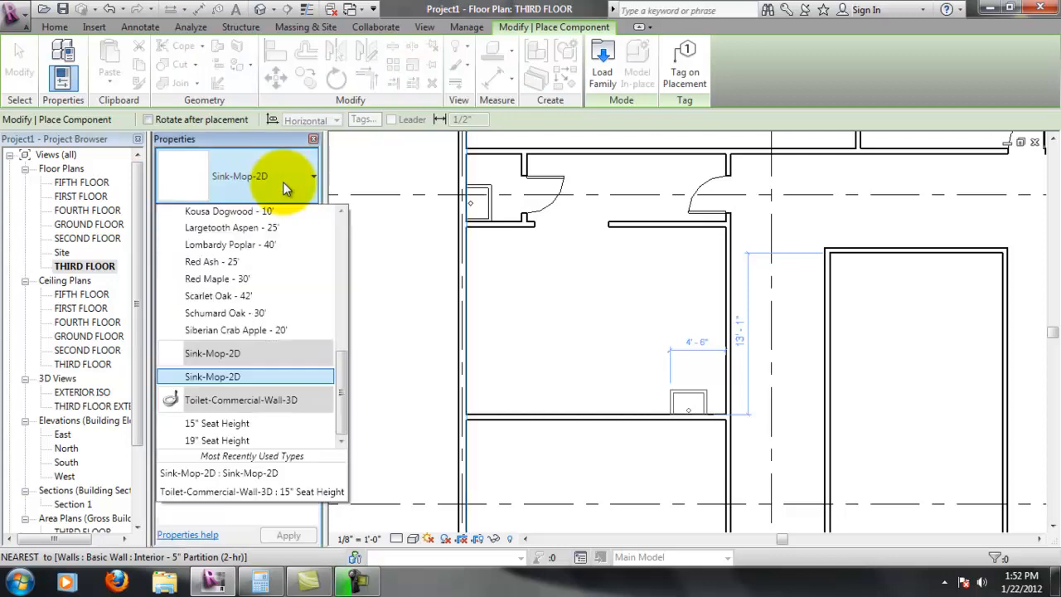
click(256, 428)
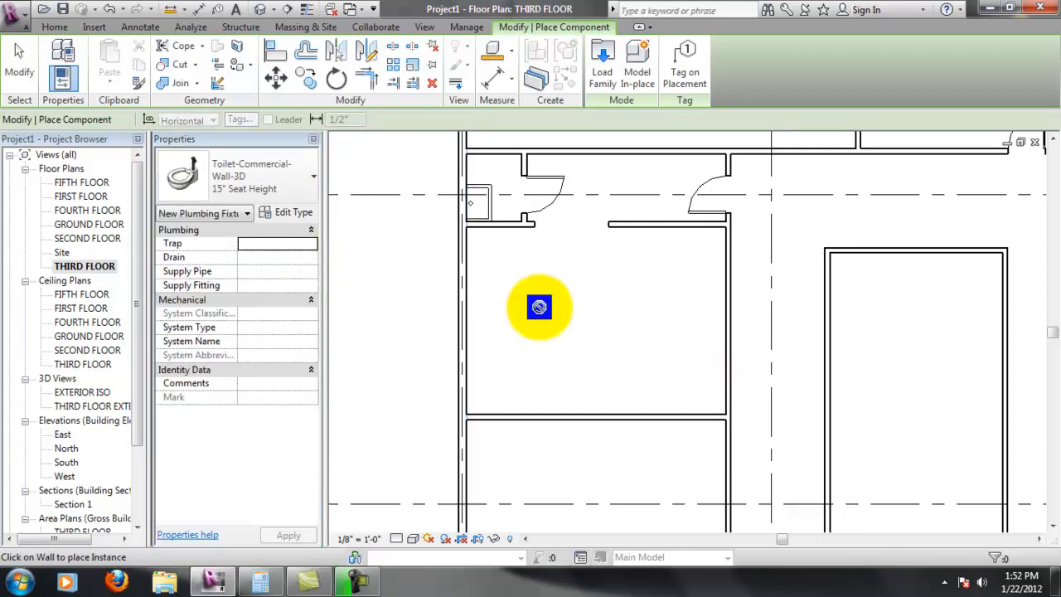
click(726, 257)
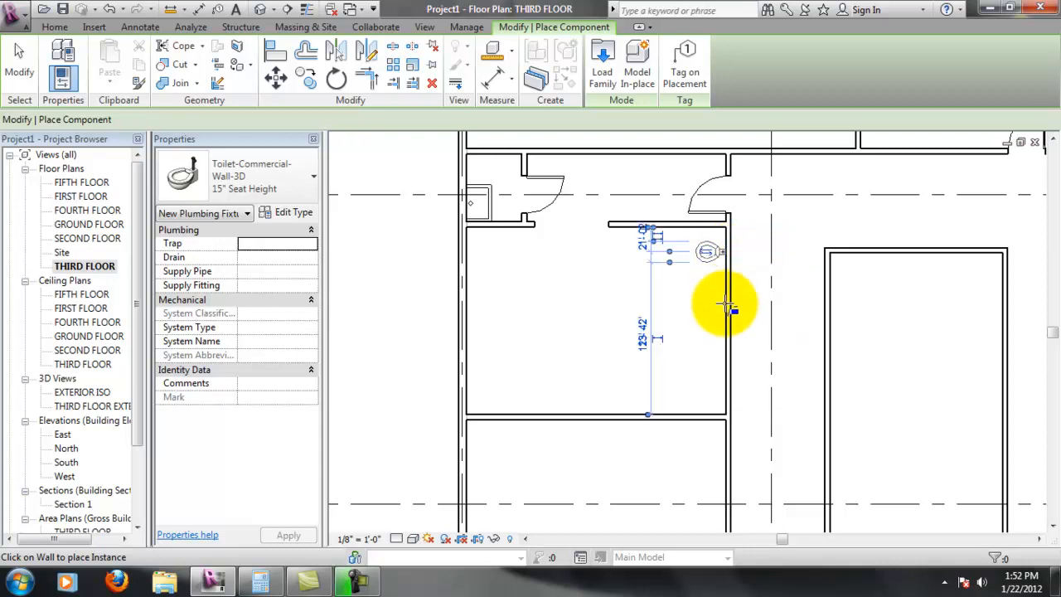
click(720, 296)
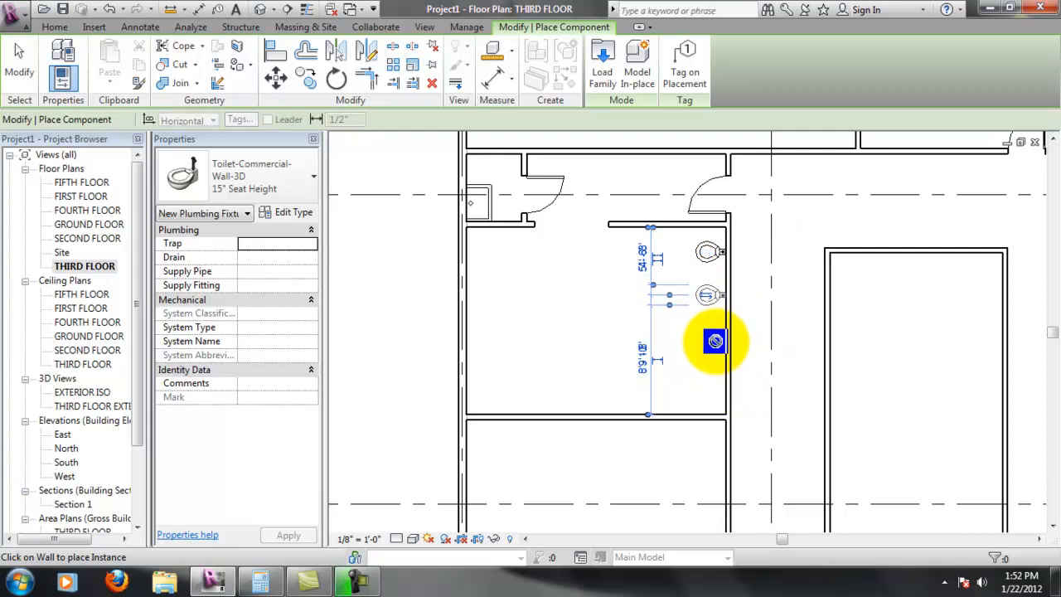
click(725, 342)
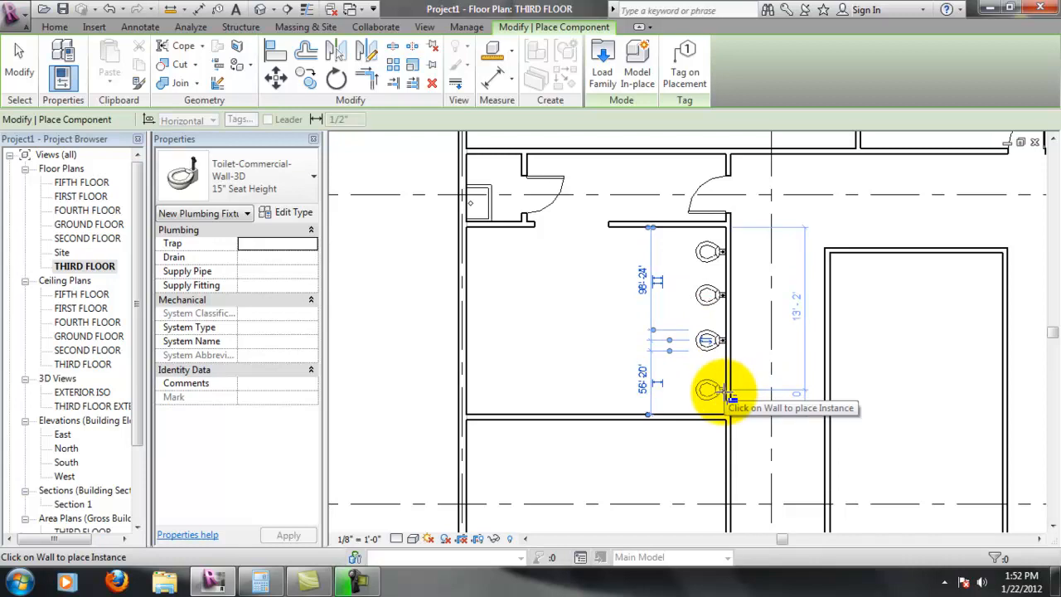
click(728, 396)
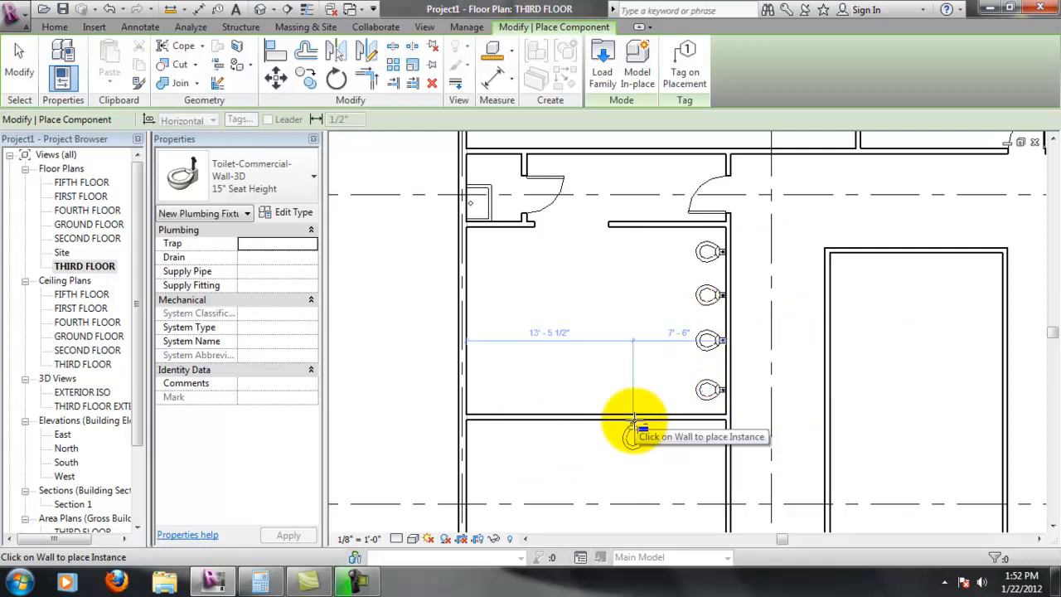
key(Escape)
key(Escape)
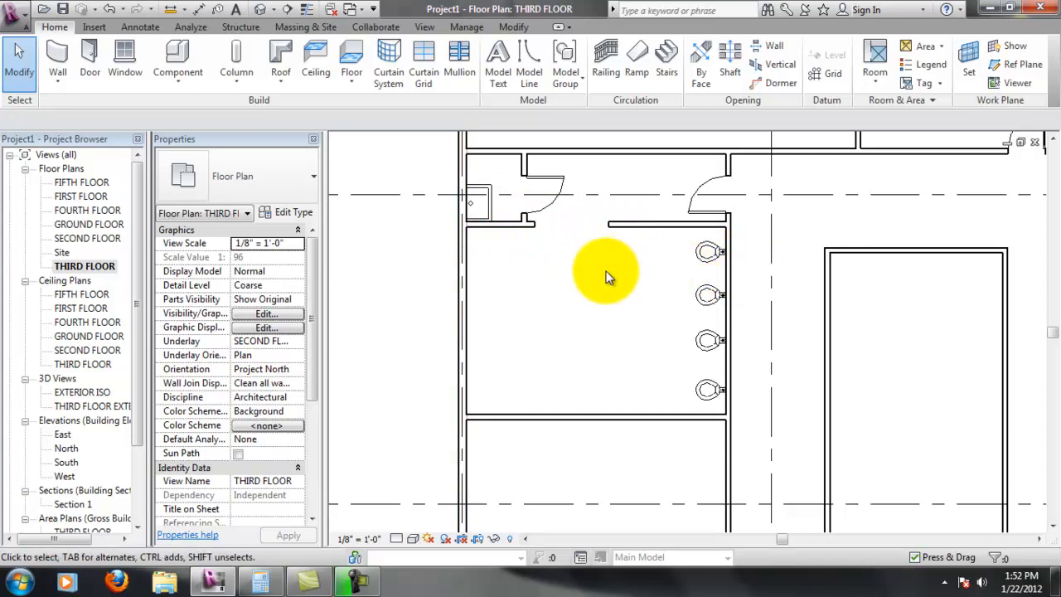
Nudge the toilet room's south wall southward until it is 19' 2" from the room's north wall.
scroll(700, 245, up, 1)
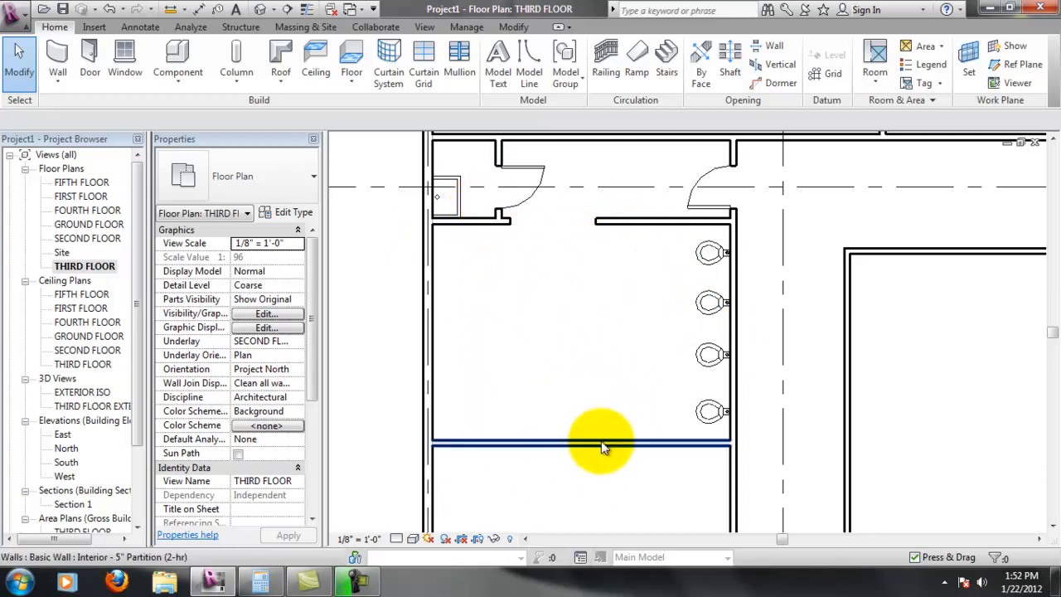
click(624, 441)
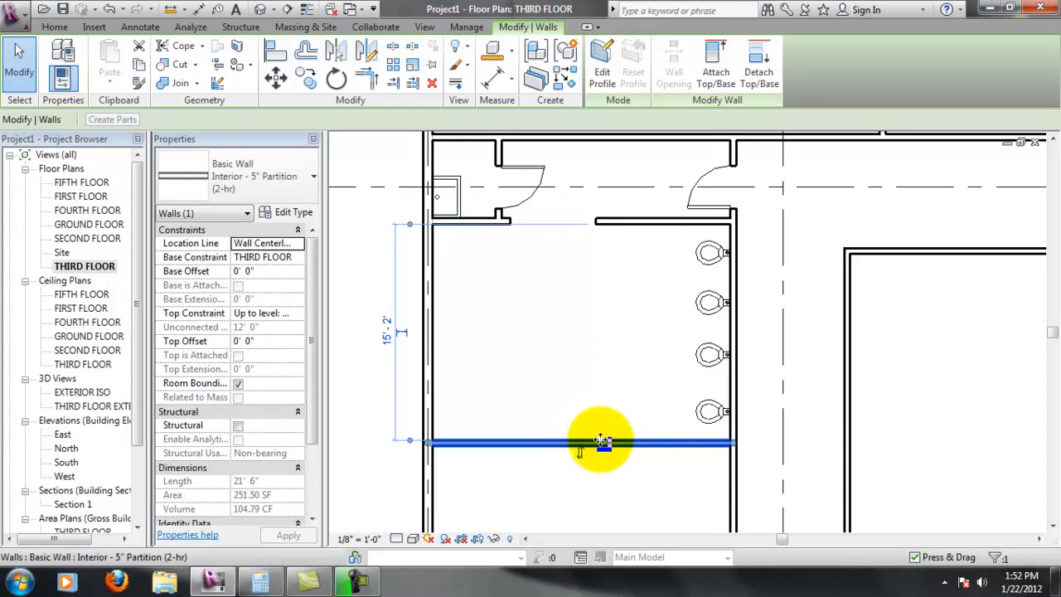
middle_drag(634, 464, 610, 417)
scroll(610, 417, down, 1)
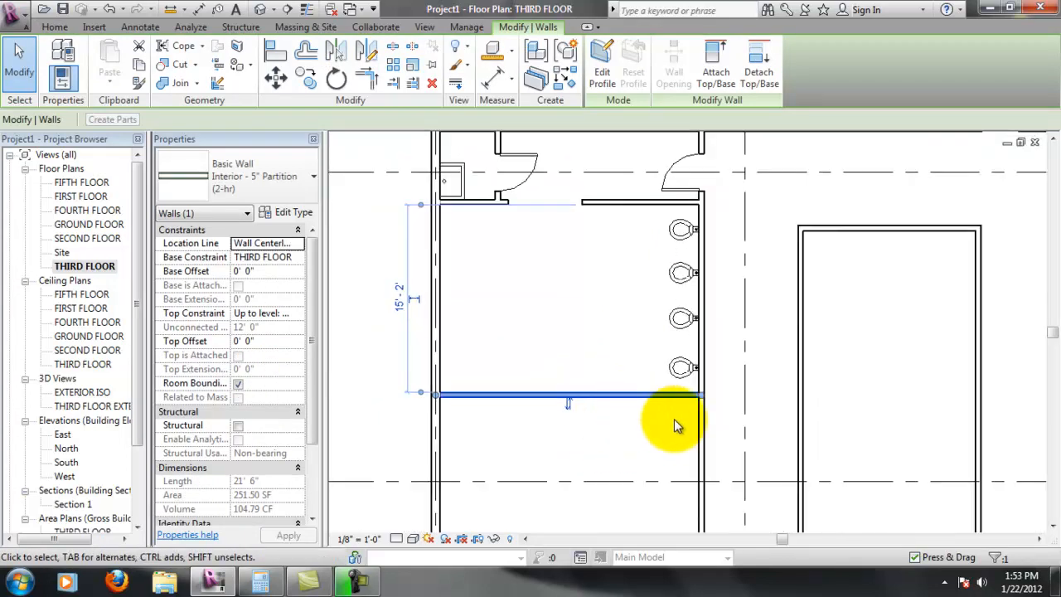
key(Down)
key(Down)
key(Down)
key(Down)
key(Down)
key(Down)
key(Down)
key(Down)
key(Down)
key(Down)
key(Down)
key(Down)
key(Down)
key(Down)
key(Down)
key(Down)
key(Down)
key(Down)
key(Down)
key(Down)
key(Down)
key(Down)
key(Down)
key(Down)
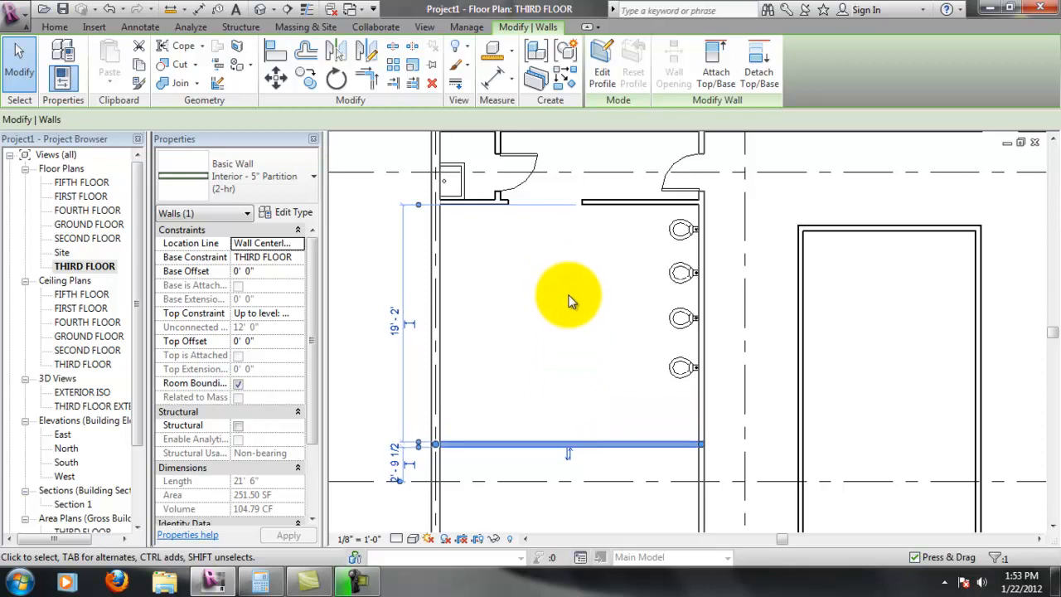
key(Escape)
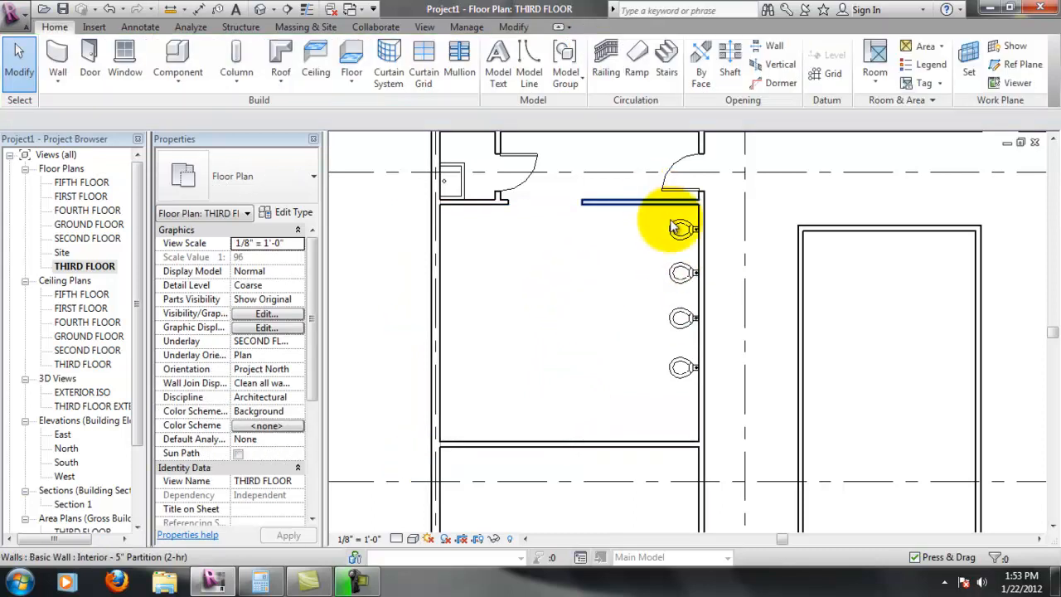
Shift the northernmost toilet's temporary dimension reference from the fixture's edge to its centerline.
scroll(682, 223, up, 2)
scroll(680, 290, up, 1)
scroll(676, 222, up, 2)
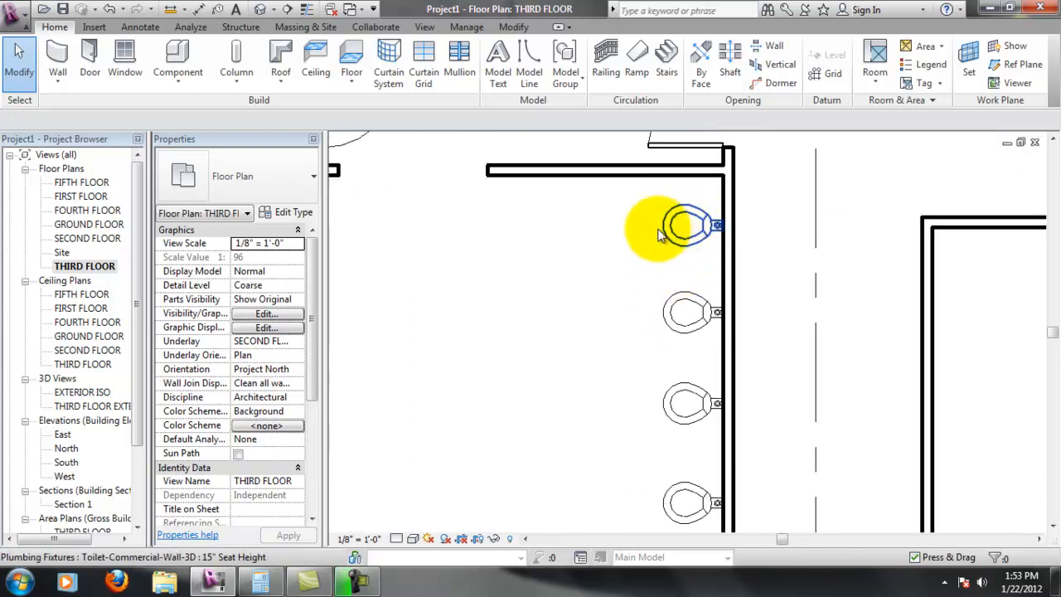
click(685, 226)
scroll(642, 222, up, 2)
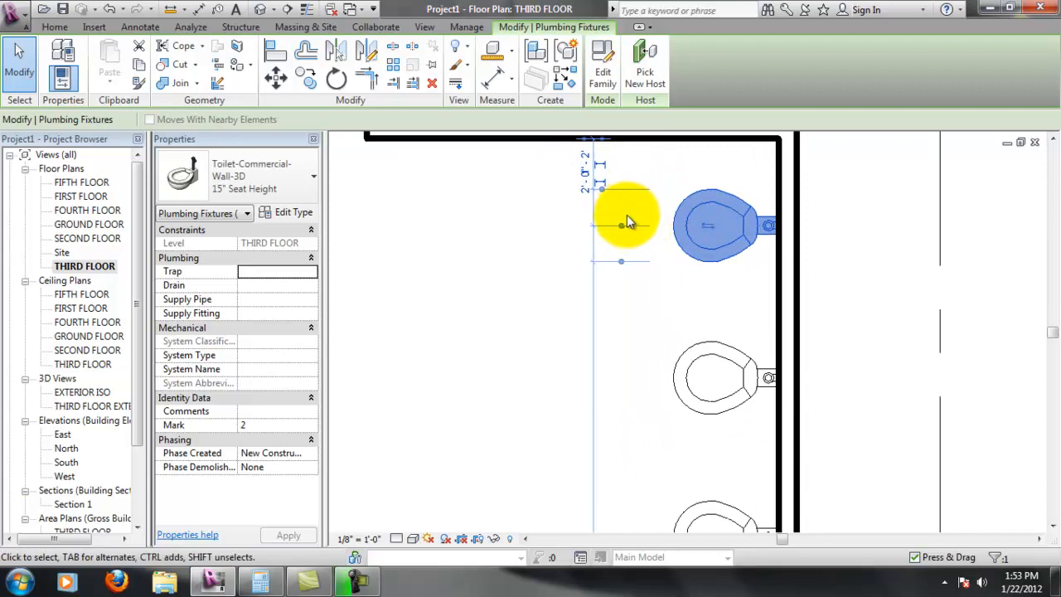
drag(620, 222, 744, 226)
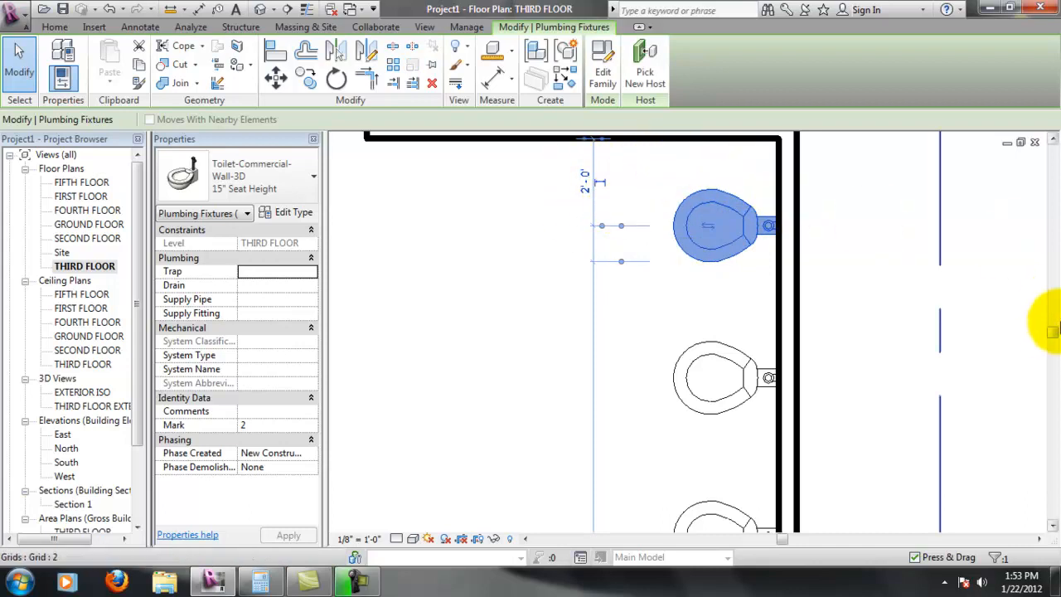
drag(1051, 332, 1051, 322)
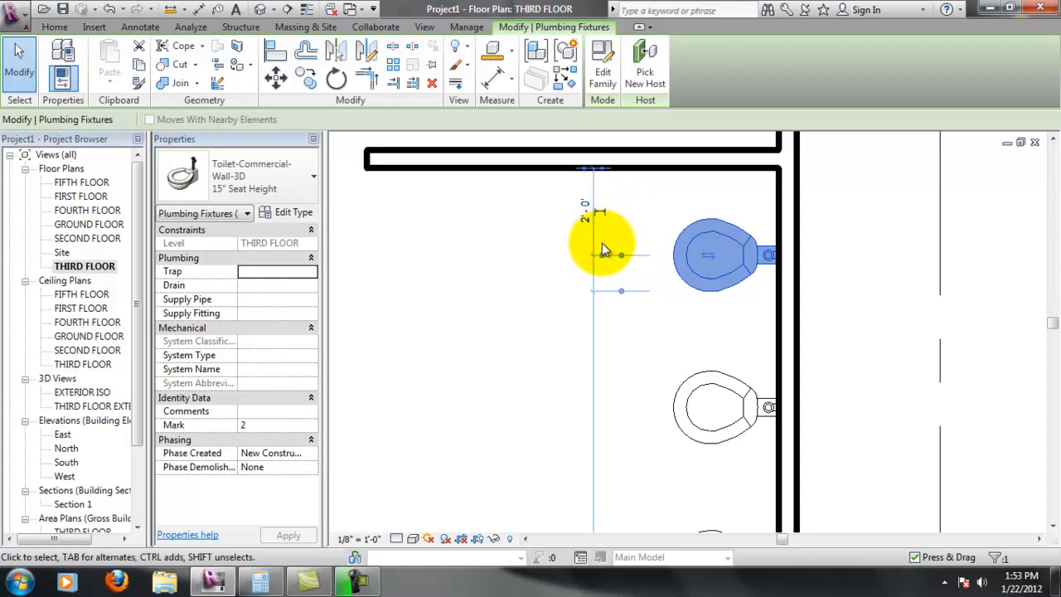
Set the northernmost toilet's centerline 1' 6" from the room's north wall.
click(585, 211)
key(Return)
key(Escape)
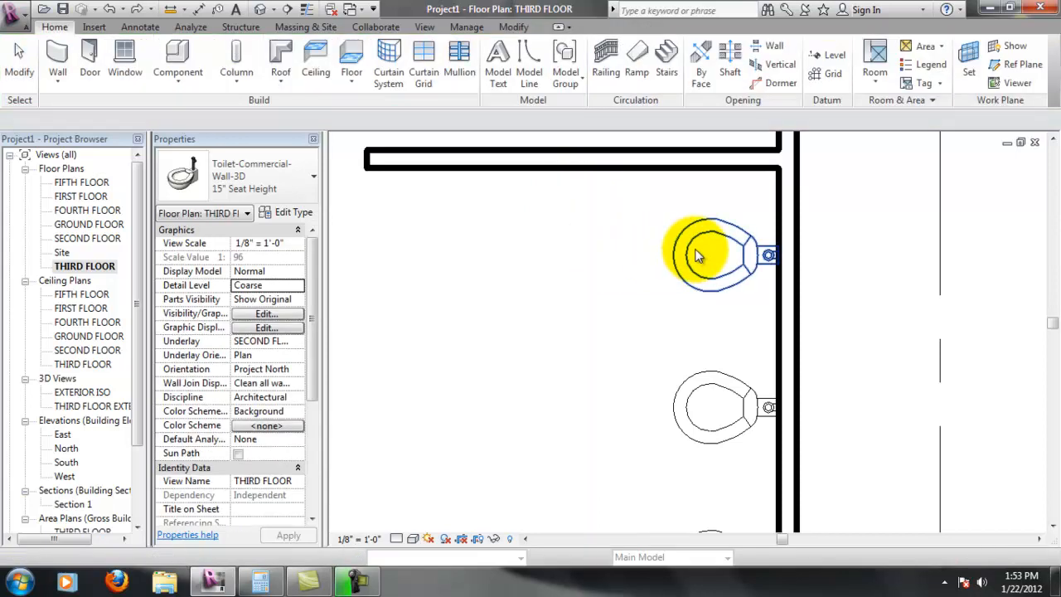
click(688, 251)
click(619, 212)
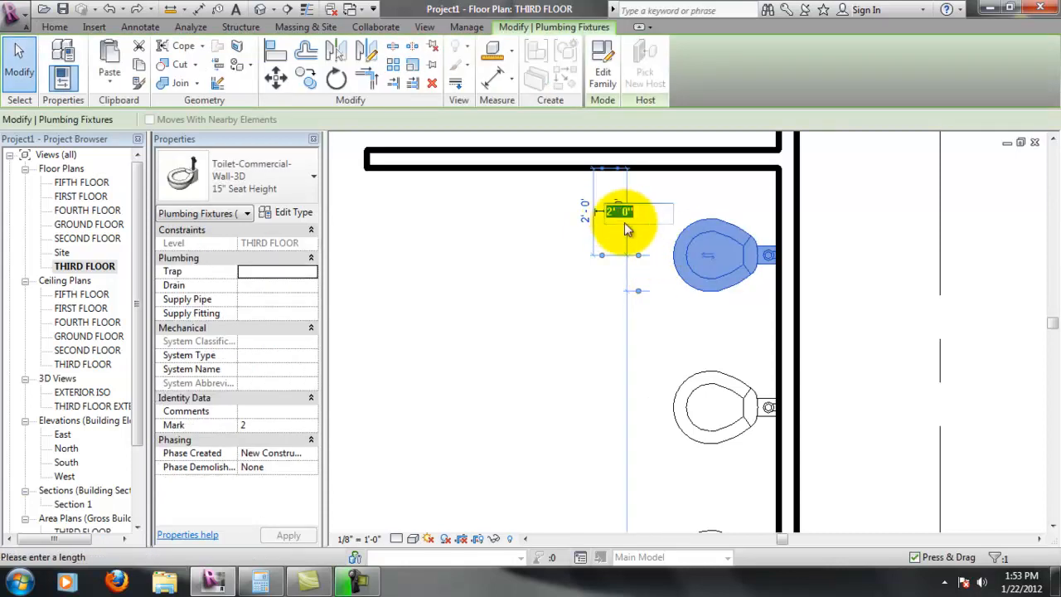
key(Return)
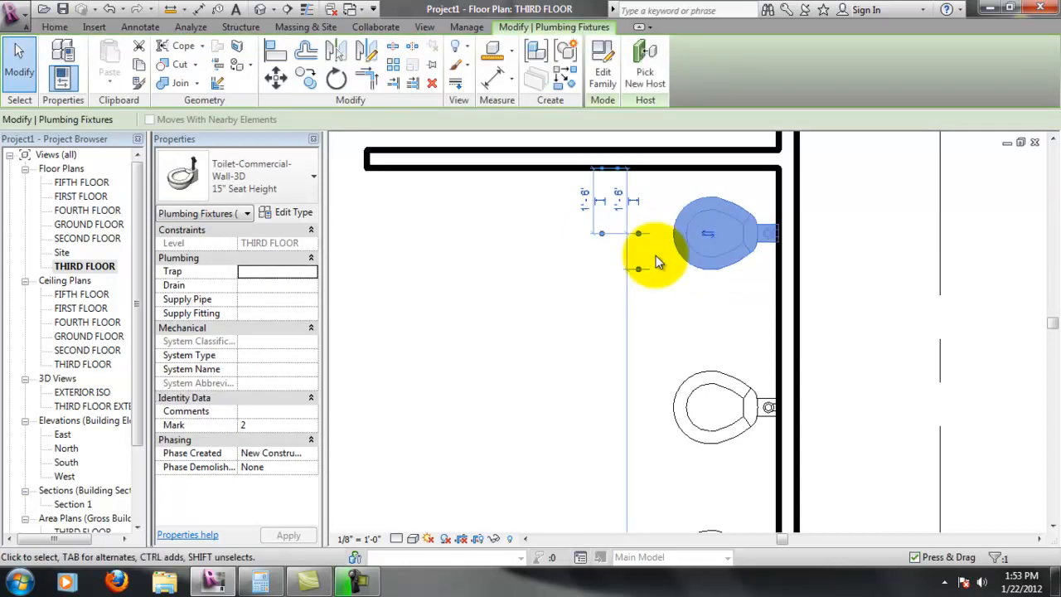
key(Escape)
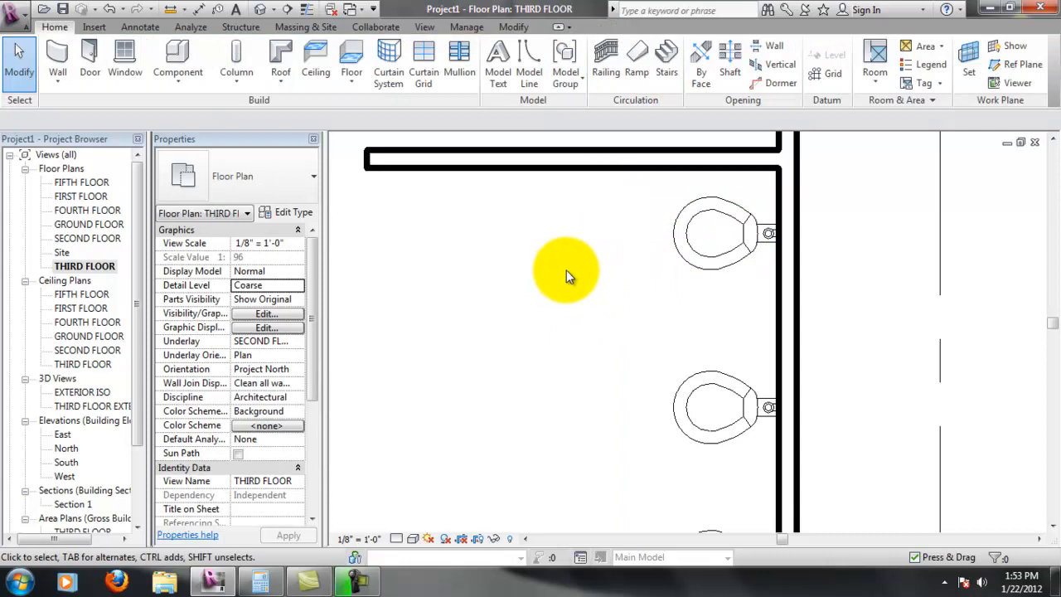
Browse the Plumbing Fixtures family library for restroom components, previewing Urinal-Wall-3D, Urinal-2D and Tub-Rectangular-3D.
scroll(723, 280, down, 2)
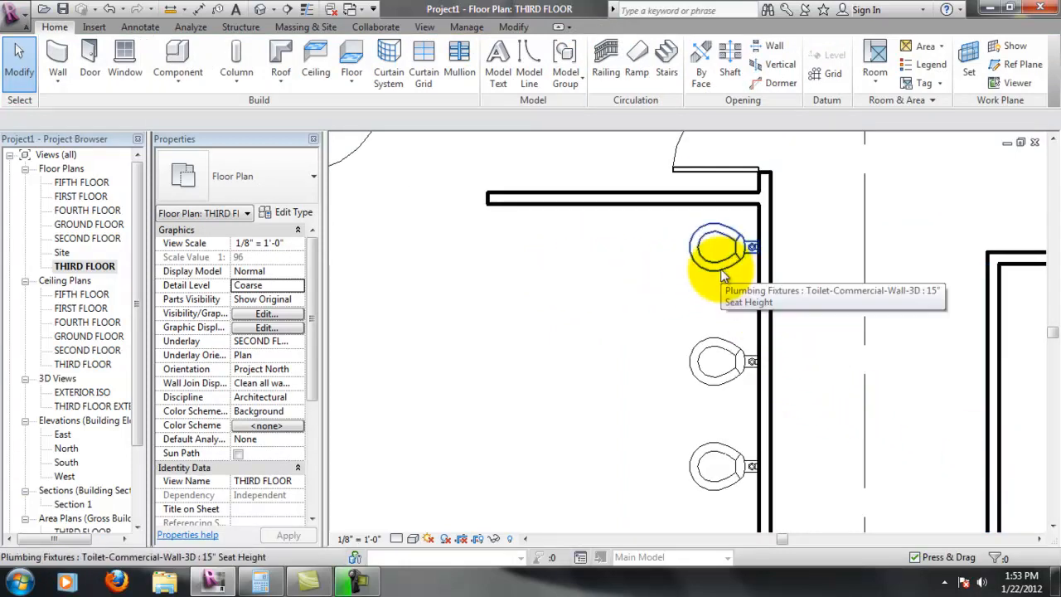
scroll(739, 288, up, 1)
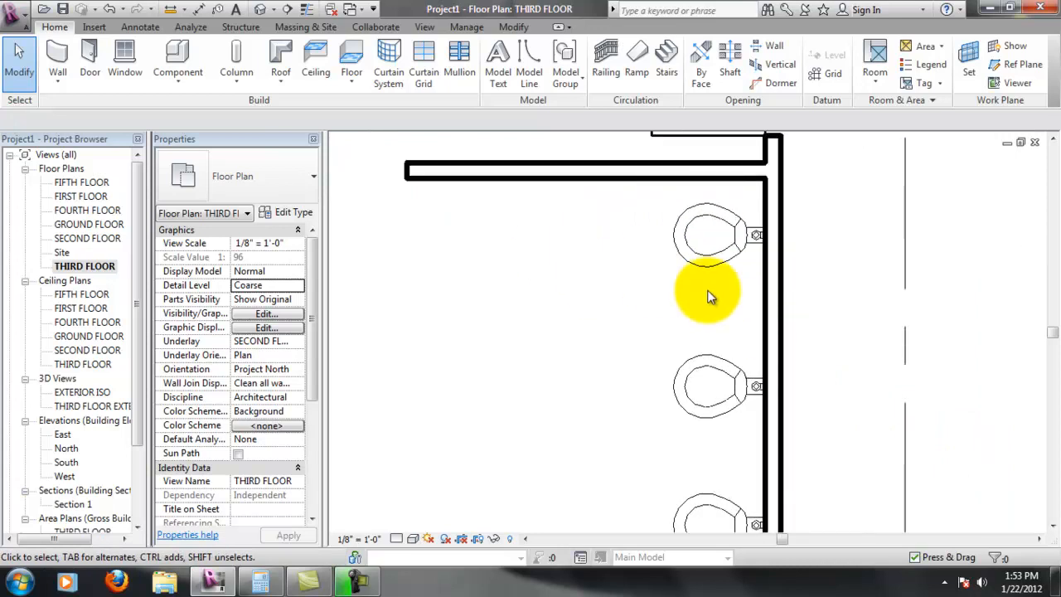
click(189, 68)
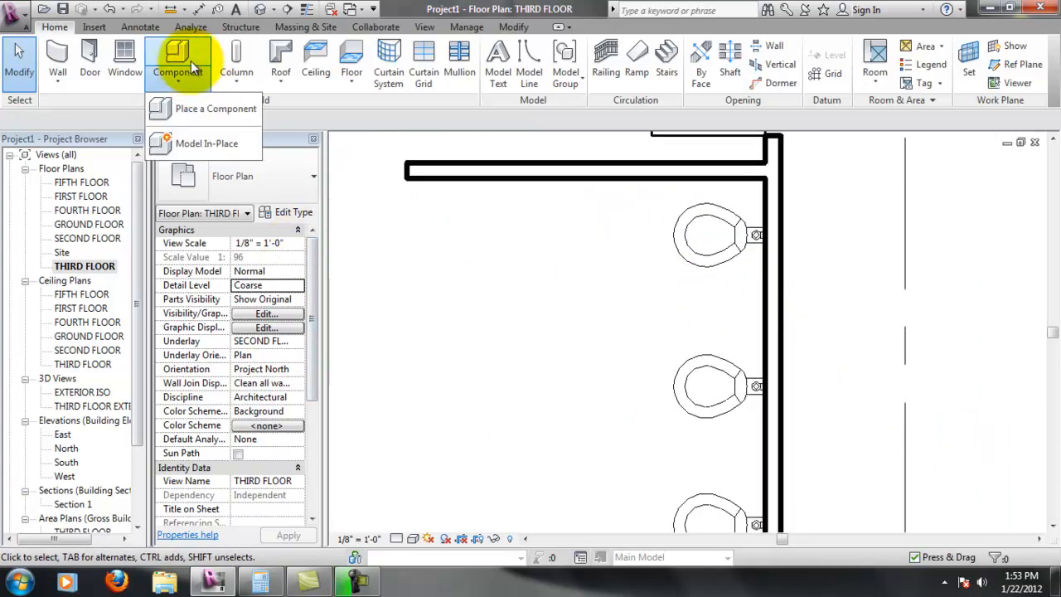
click(226, 72)
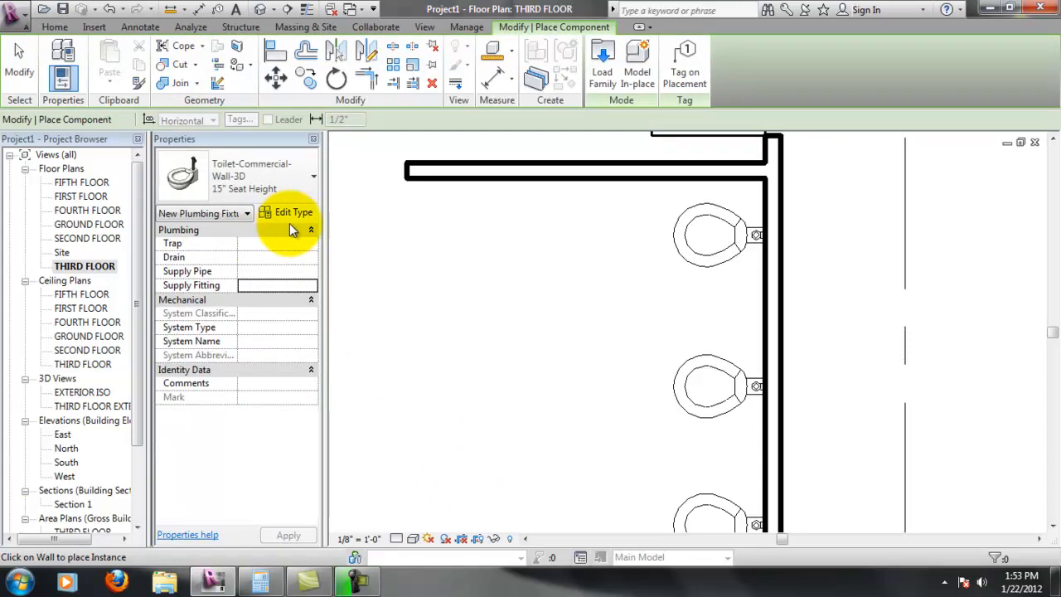
click(611, 66)
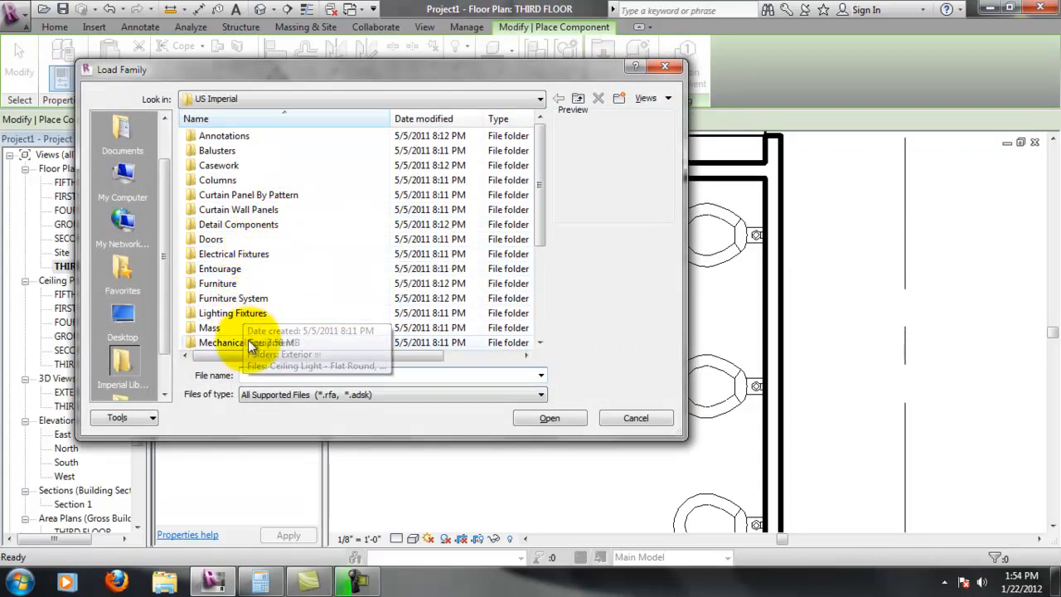
drag(535, 208, 540, 315)
double_click(235, 224)
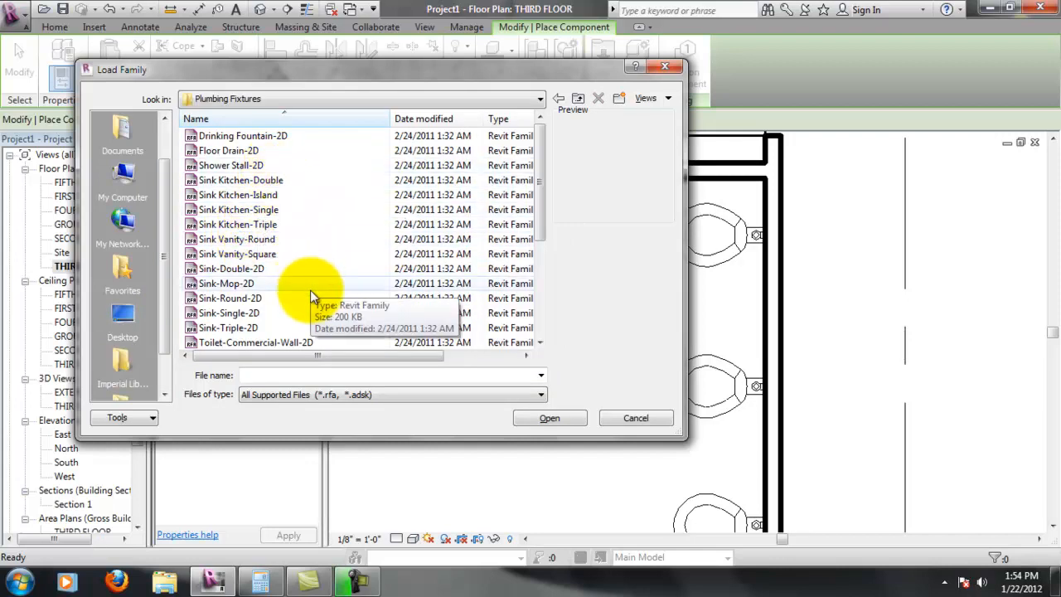
scroll(310, 291, down, 2)
scroll(311, 299, down, 1)
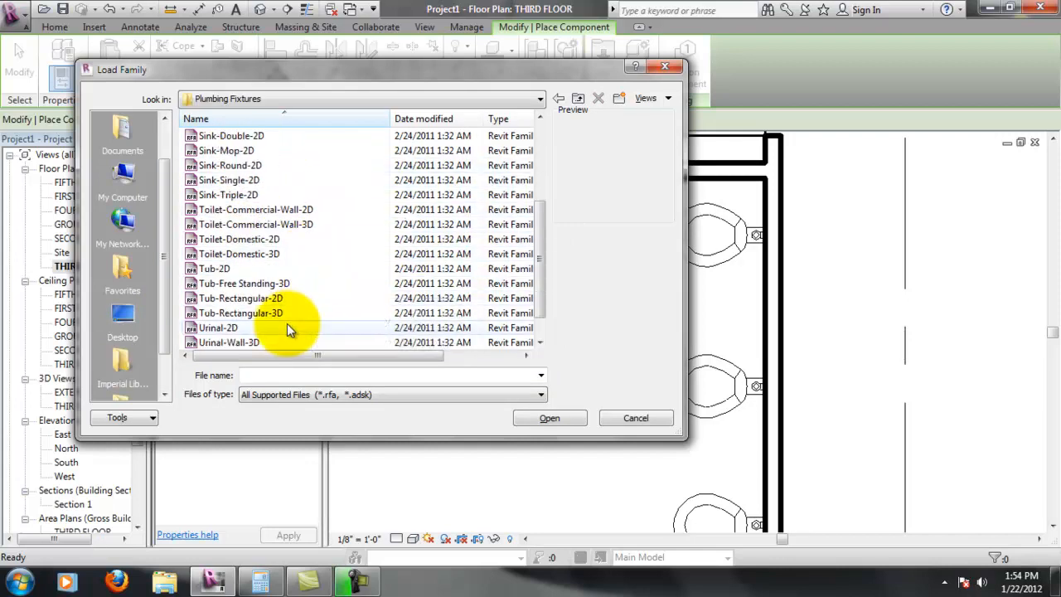
scroll(281, 325, down, 1)
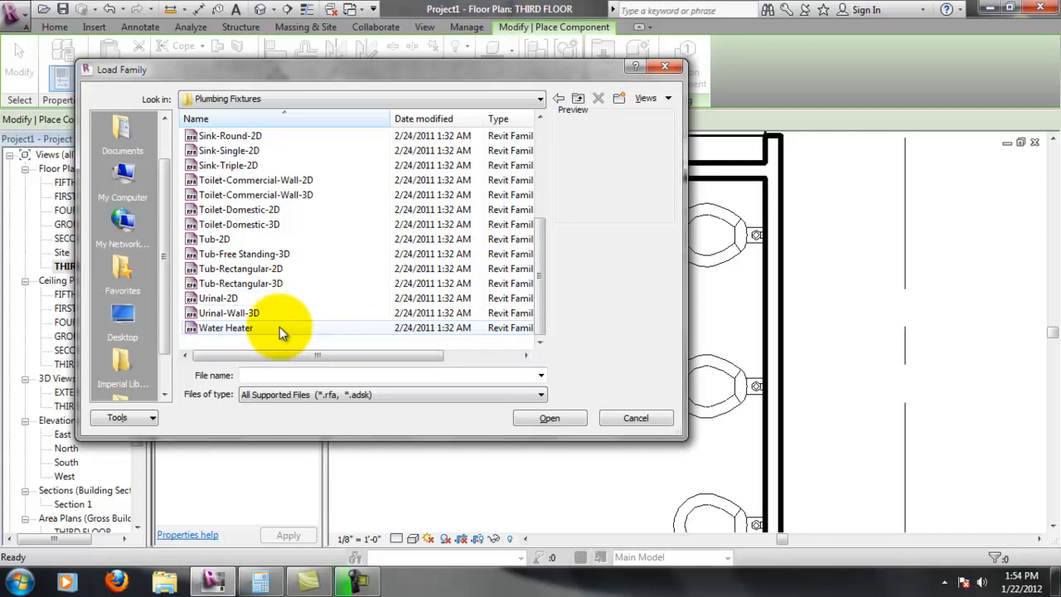
click(268, 319)
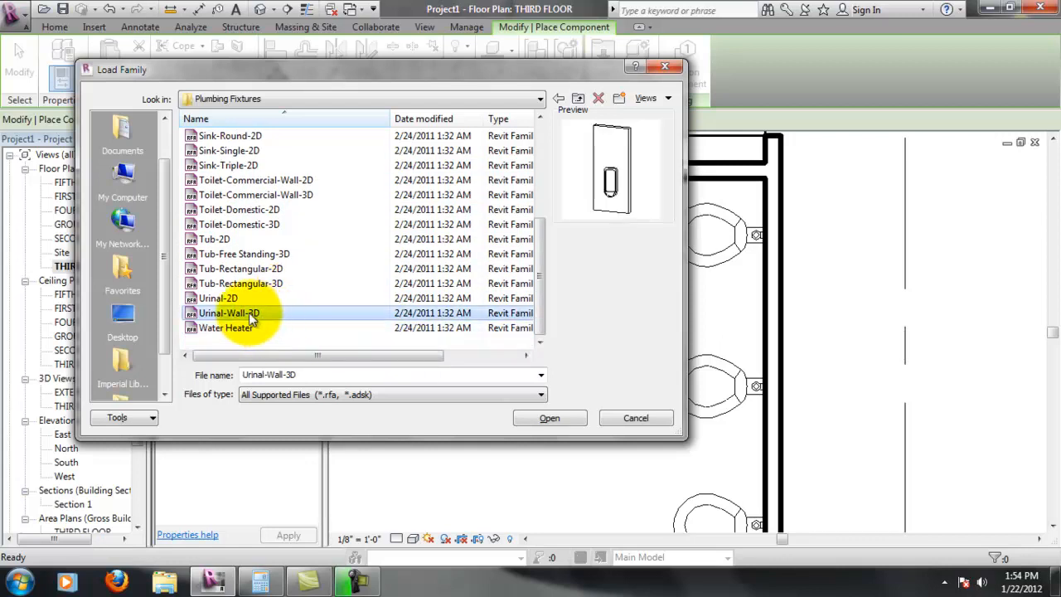
click(230, 297)
click(239, 284)
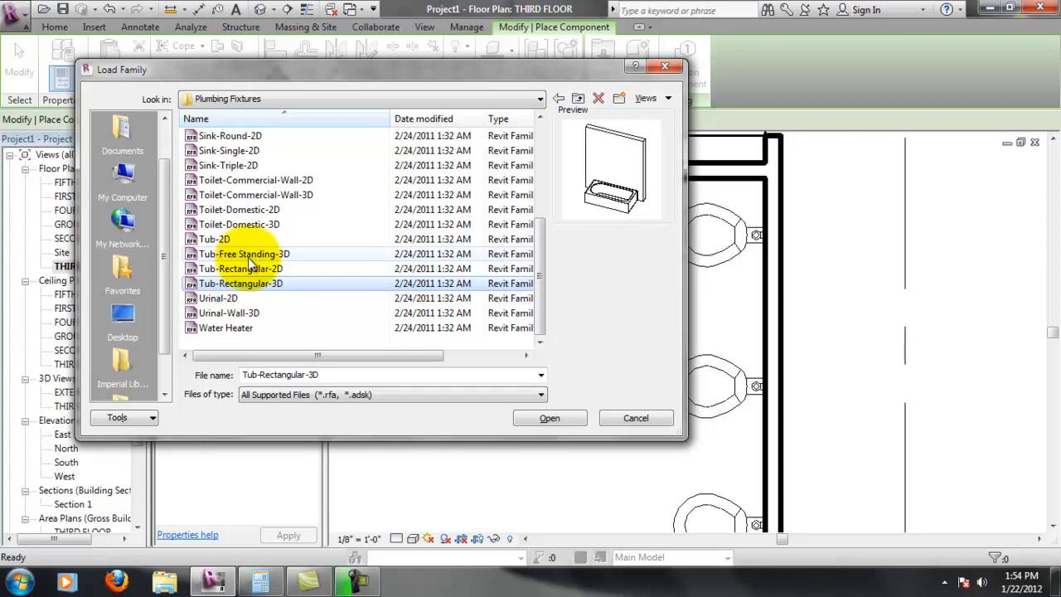
scroll(276, 222, up, 3)
scroll(276, 222, up, 1)
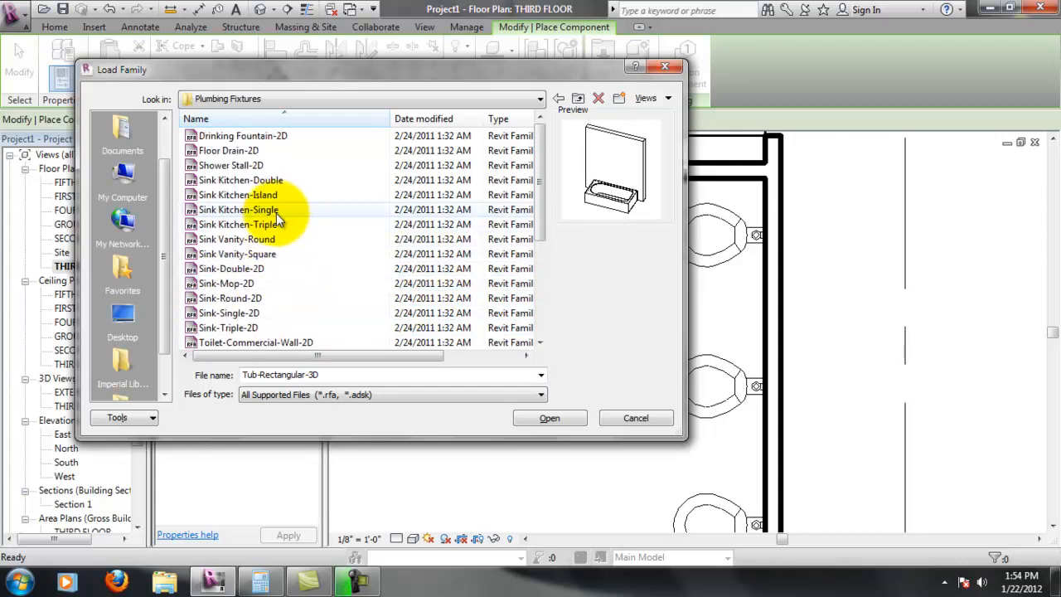
Check the Specialty Equipment, Casework Domestic Bathroom and Plumbing Fixtures family folders for restroom components without loading anything.
click(577, 98)
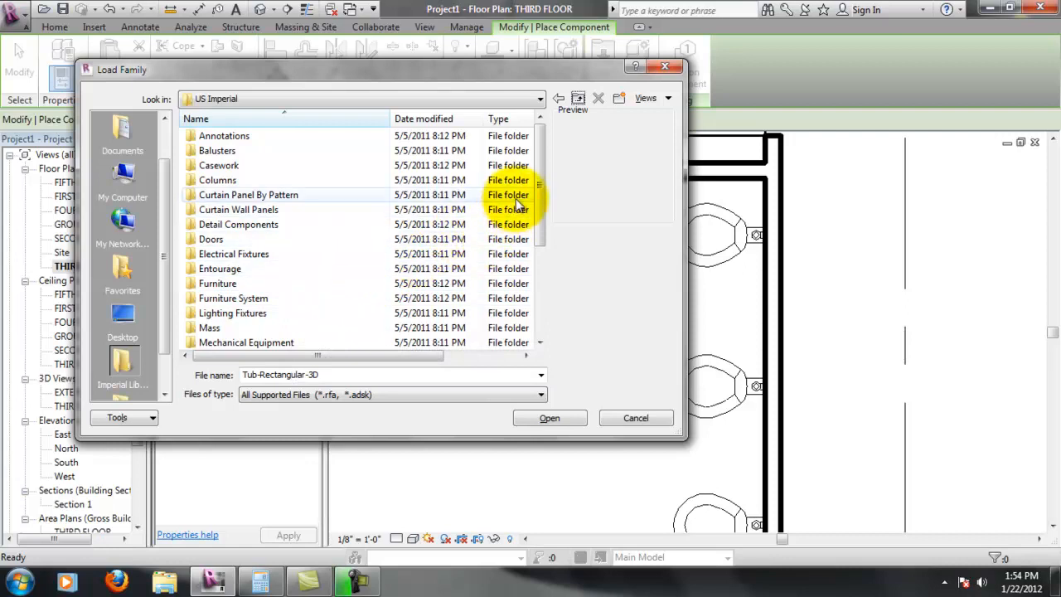
drag(540, 198, 538, 290)
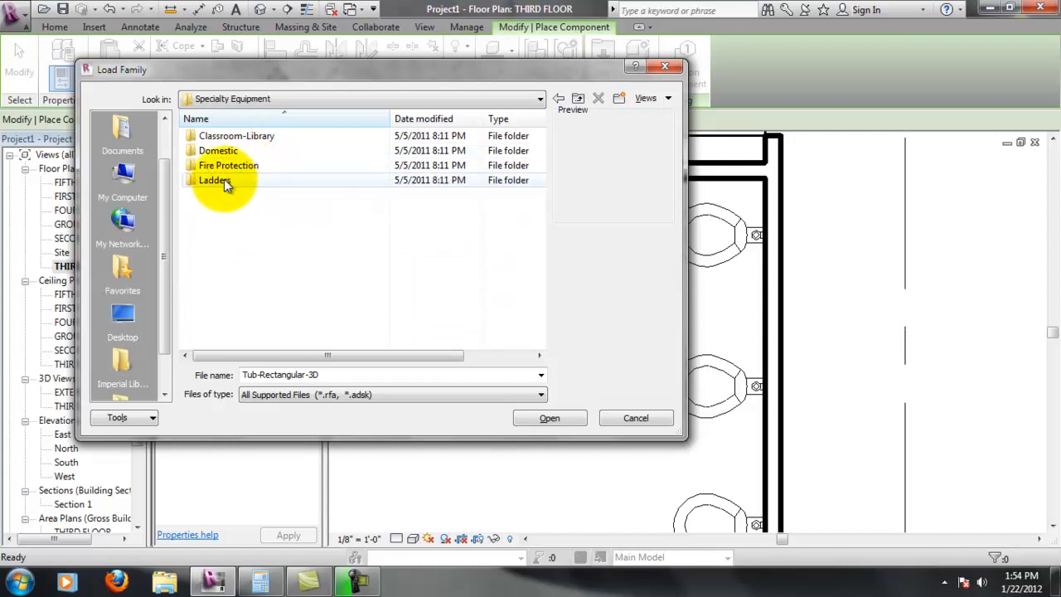
click(575, 99)
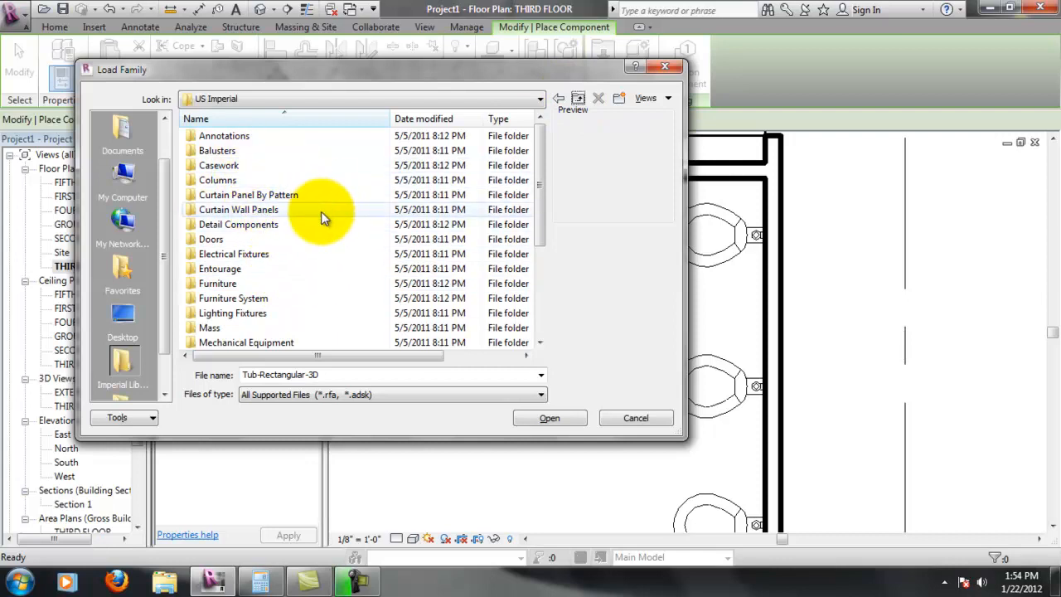
double_click(251, 168)
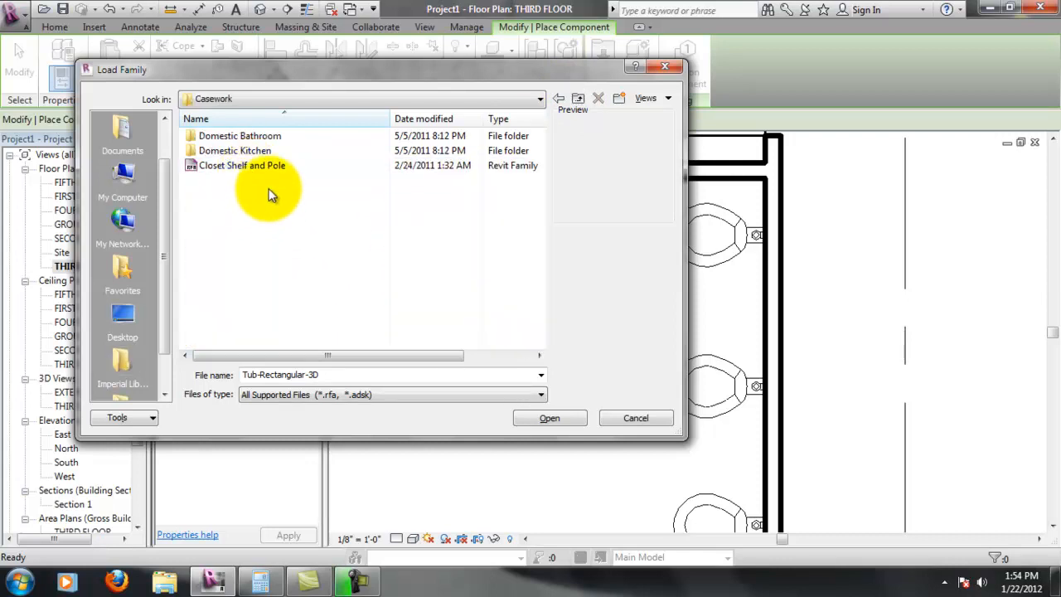
double_click(249, 136)
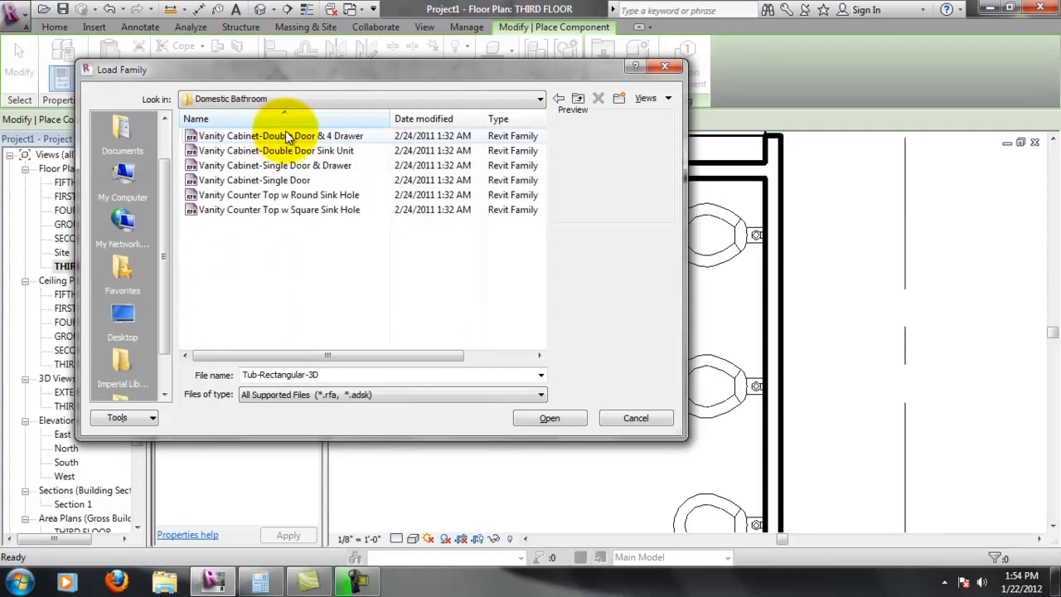
click(579, 98)
click(578, 98)
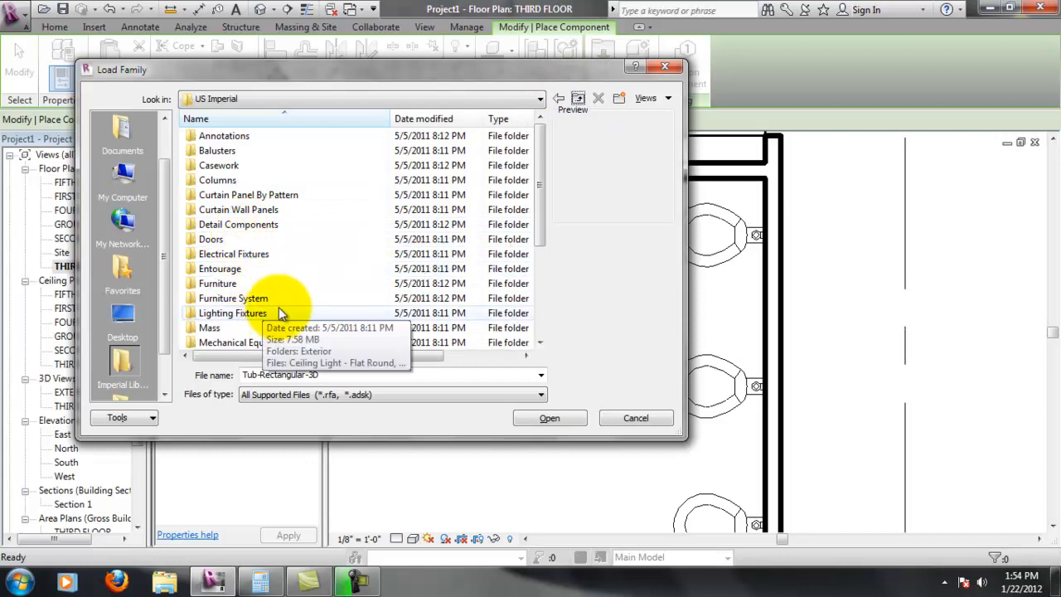
mouse_move(538, 195)
mouse_down()
mouse_move(542, 292)
mouse_move(547, 261)
mouse_up()
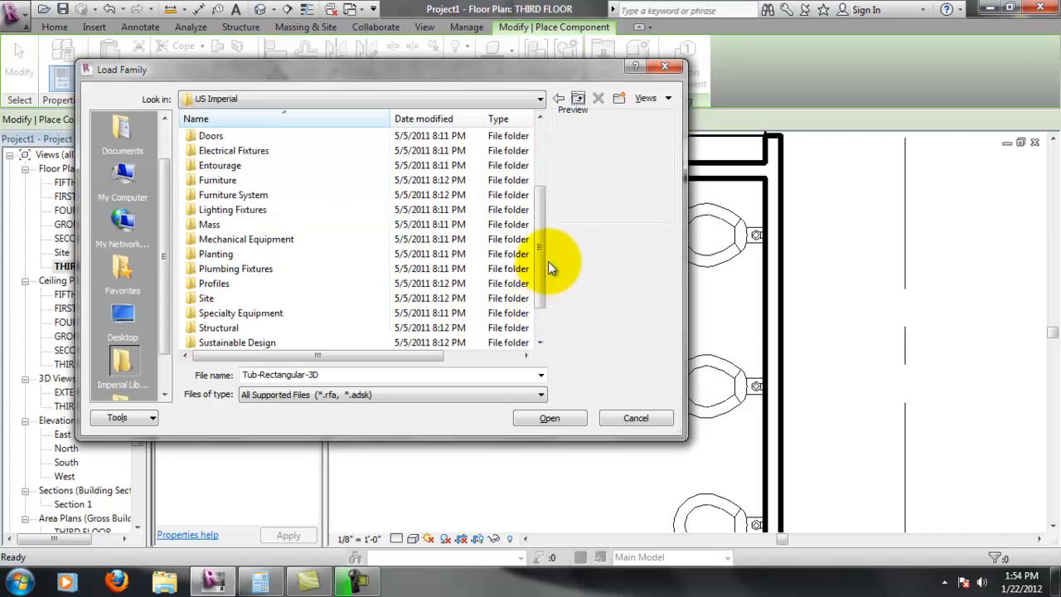
double_click(252, 266)
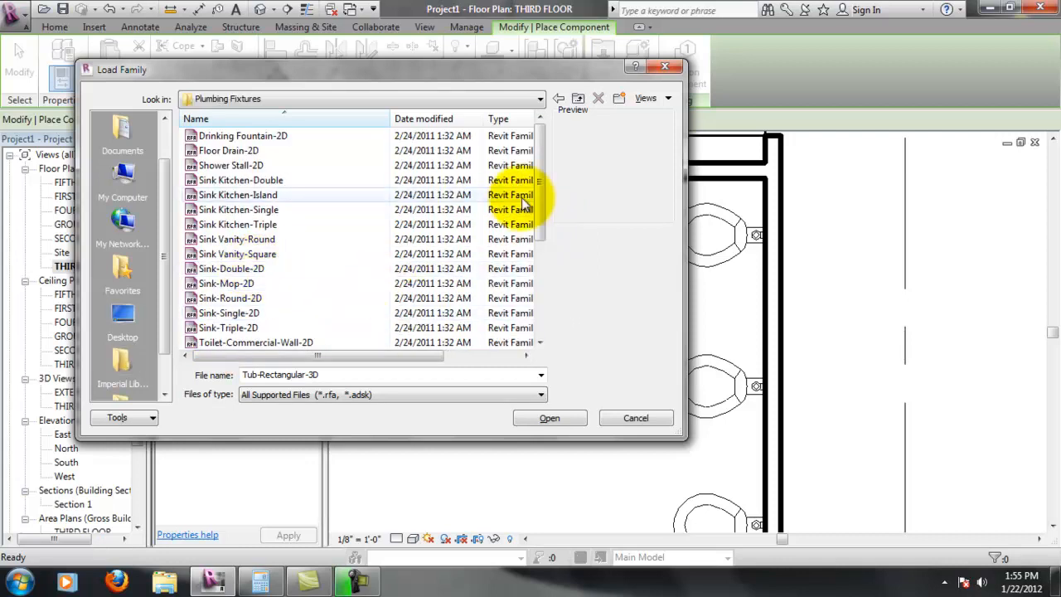
click(578, 97)
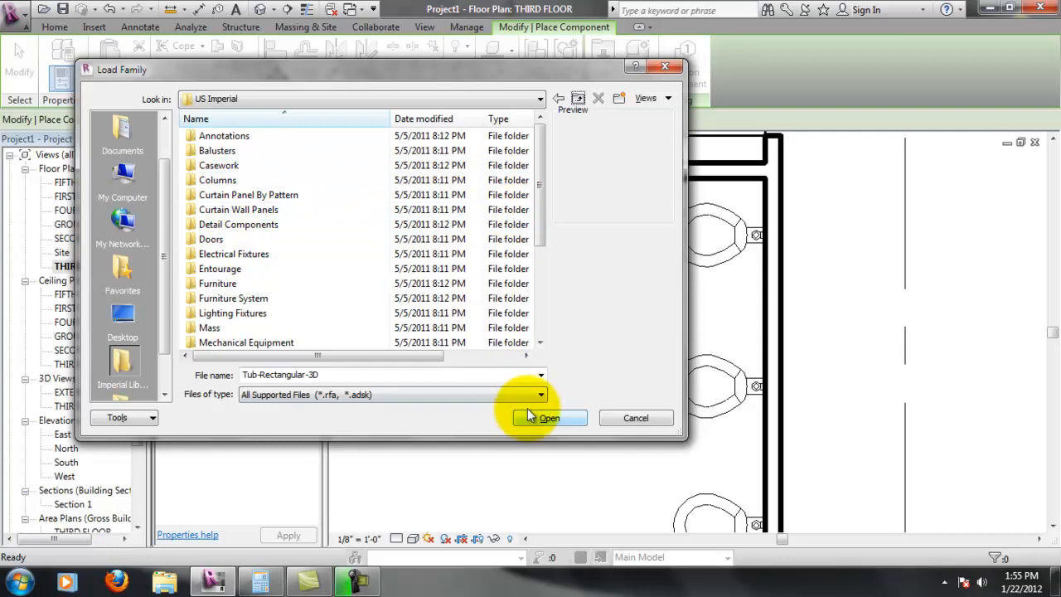
click(632, 418)
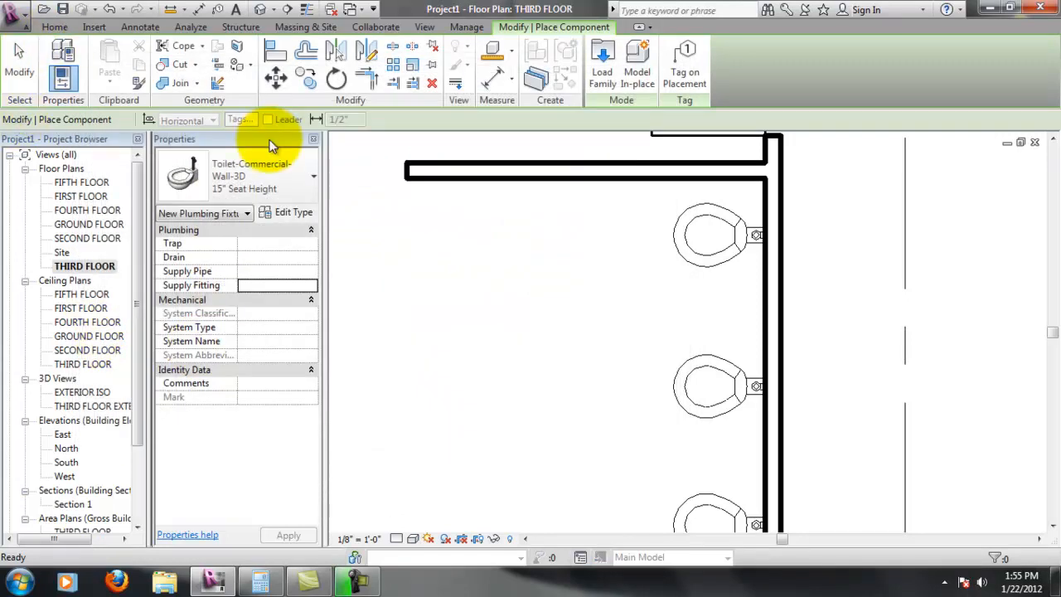
Look through the basic wall types available to the Wall tool, keeping Interior - 5" Partition (2-hr).
click(55, 27)
click(60, 48)
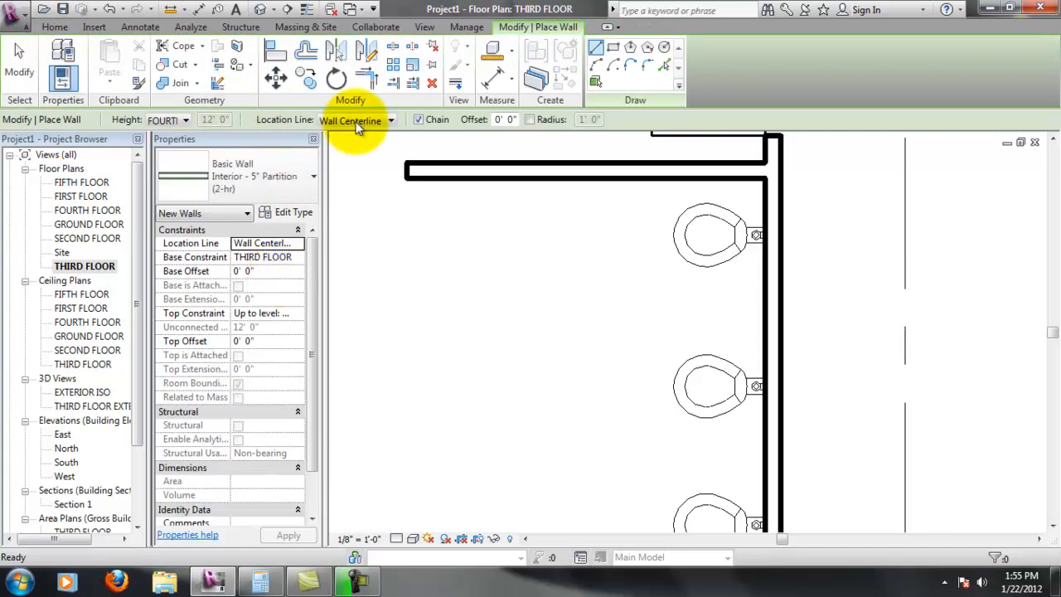
click(298, 178)
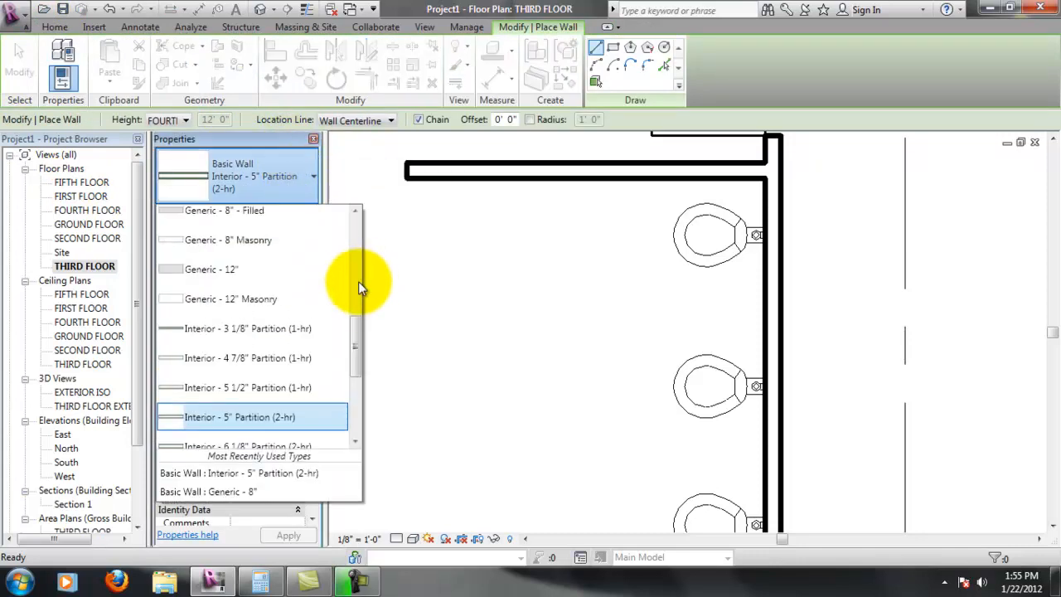
drag(348, 334, 352, 186)
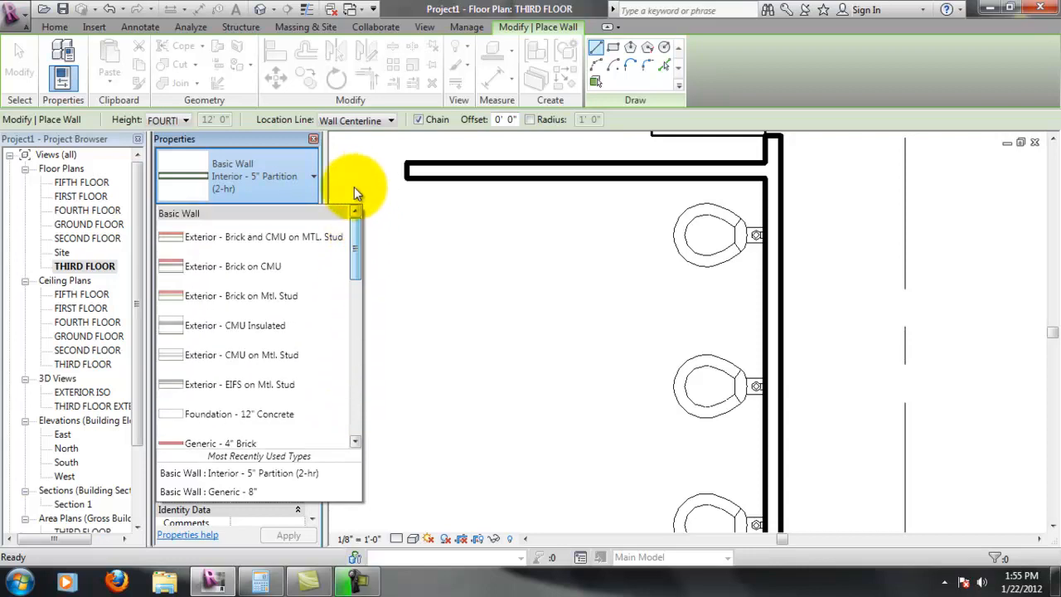
click(243, 172)
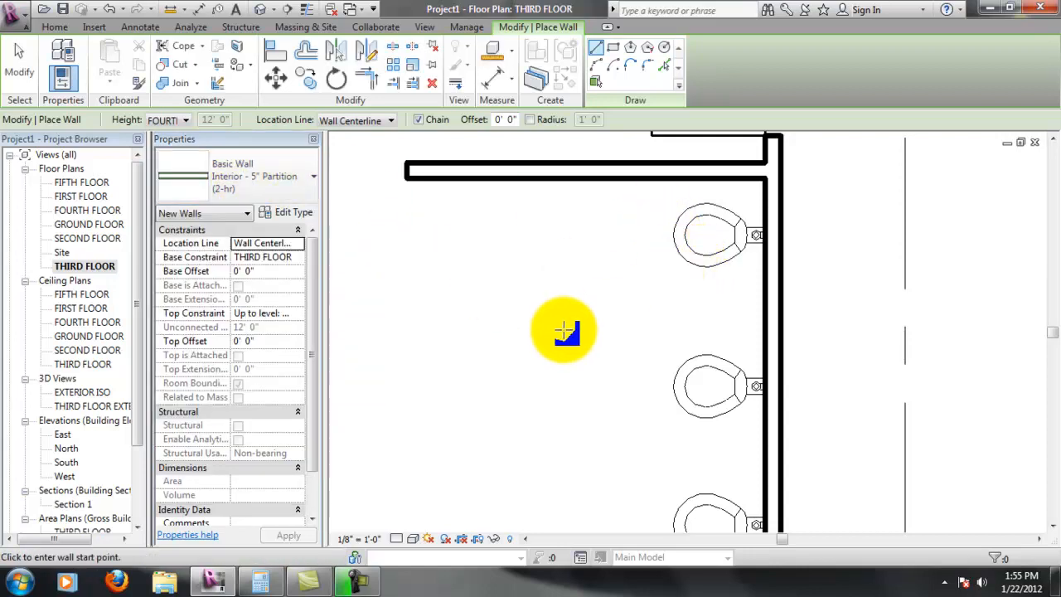
Check the folders of the US Imperial component family library, including Detail Components, for restroom components.
click(54, 27)
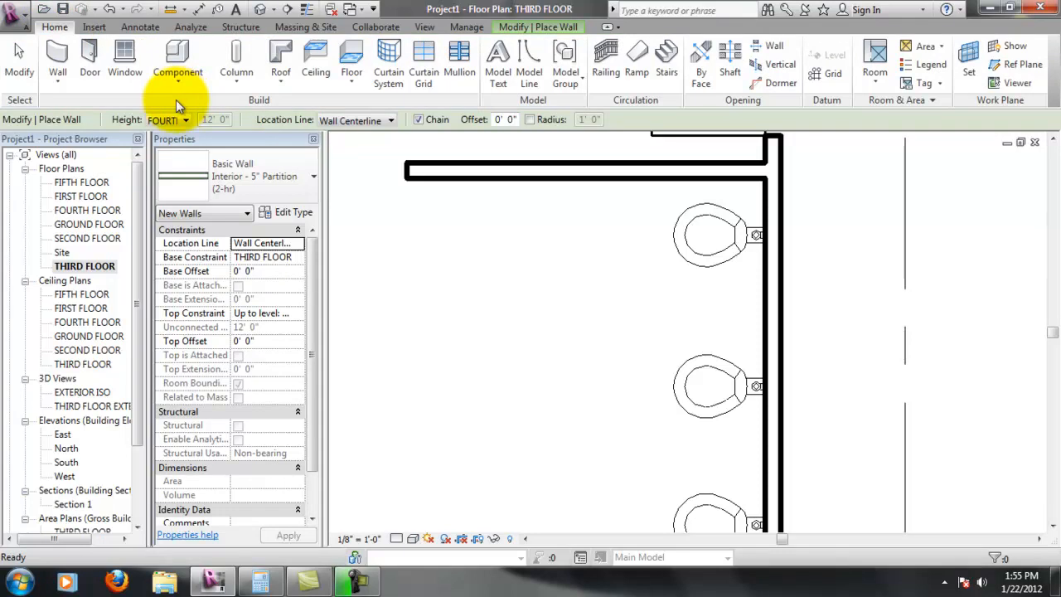
click(175, 86)
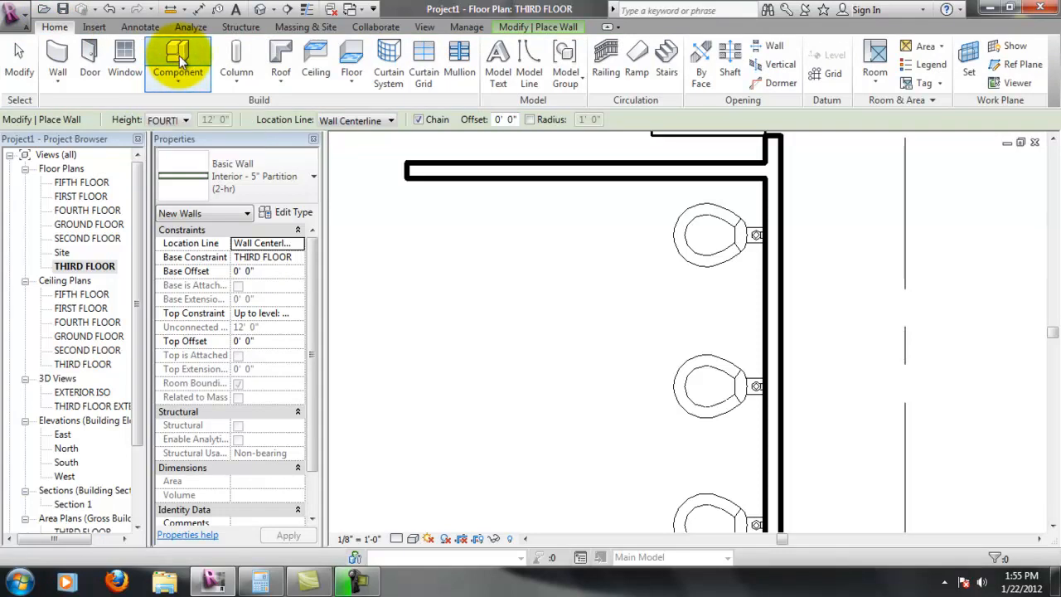
click(179, 55)
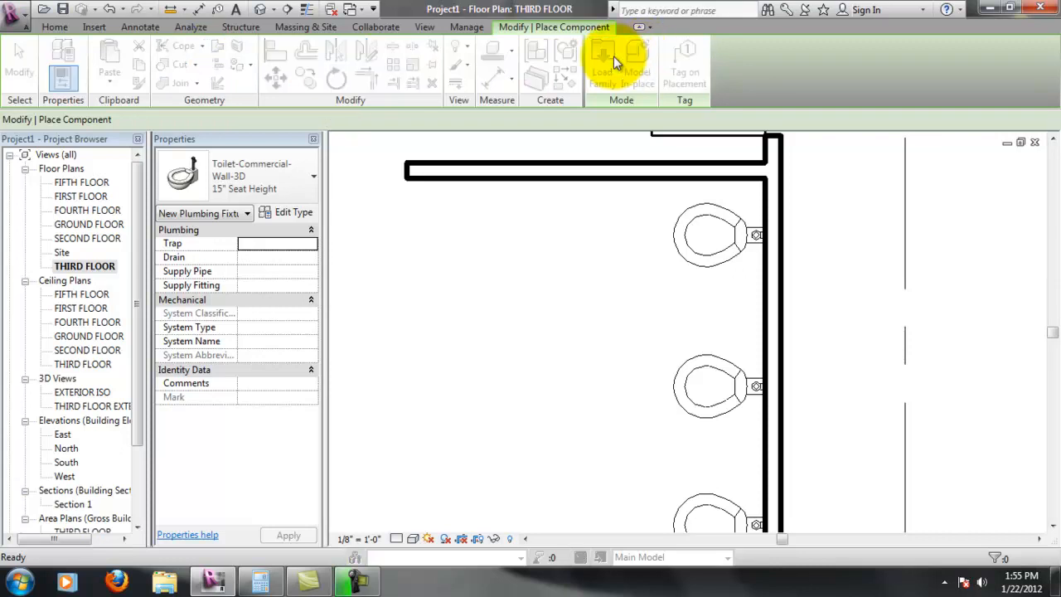
click(614, 56)
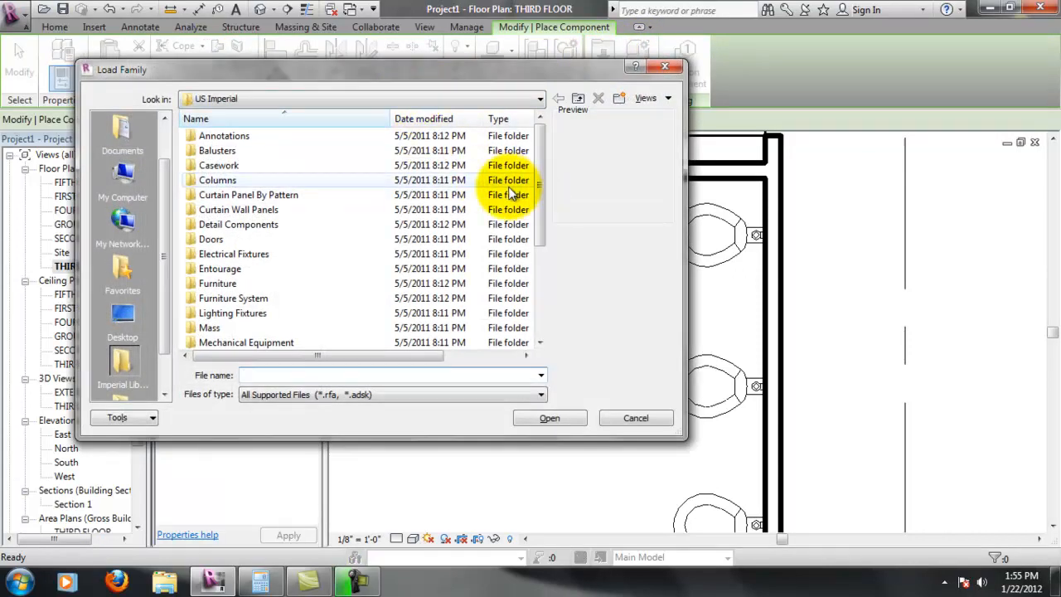
double_click(228, 224)
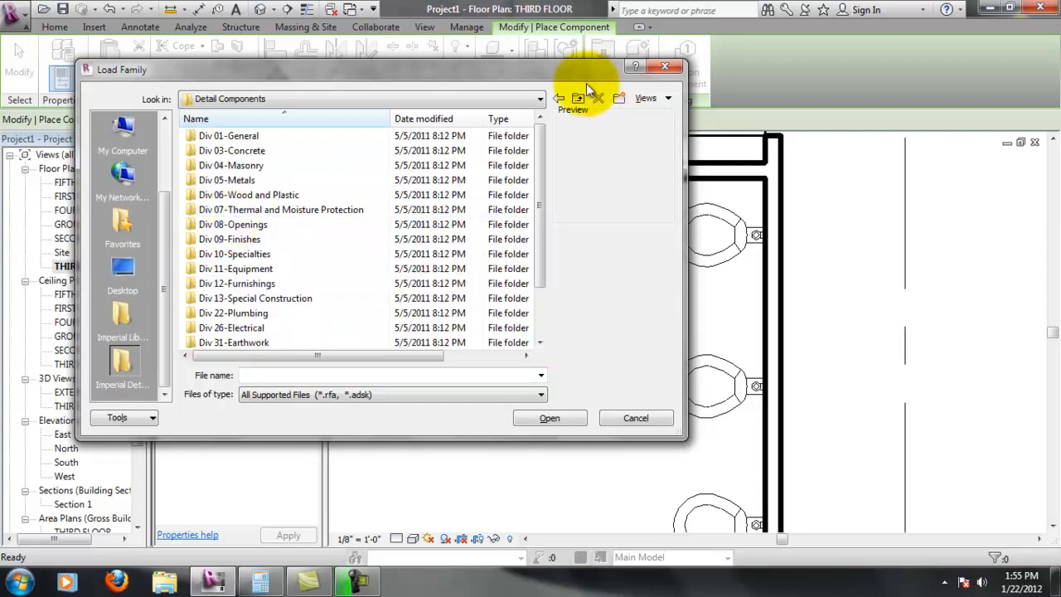
click(576, 101)
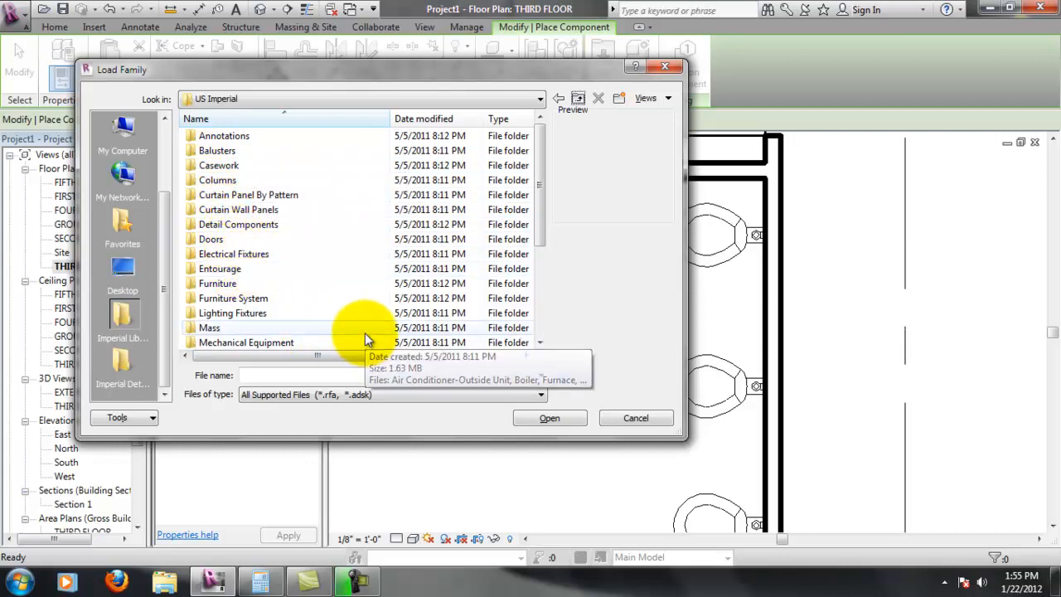
drag(537, 231, 543, 315)
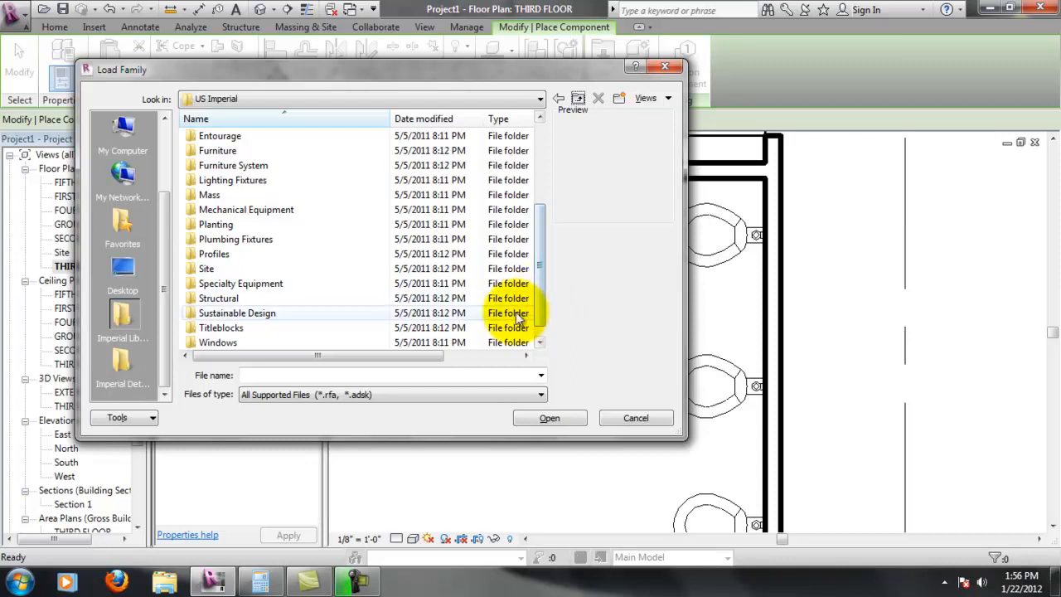
drag(546, 285, 546, 315)
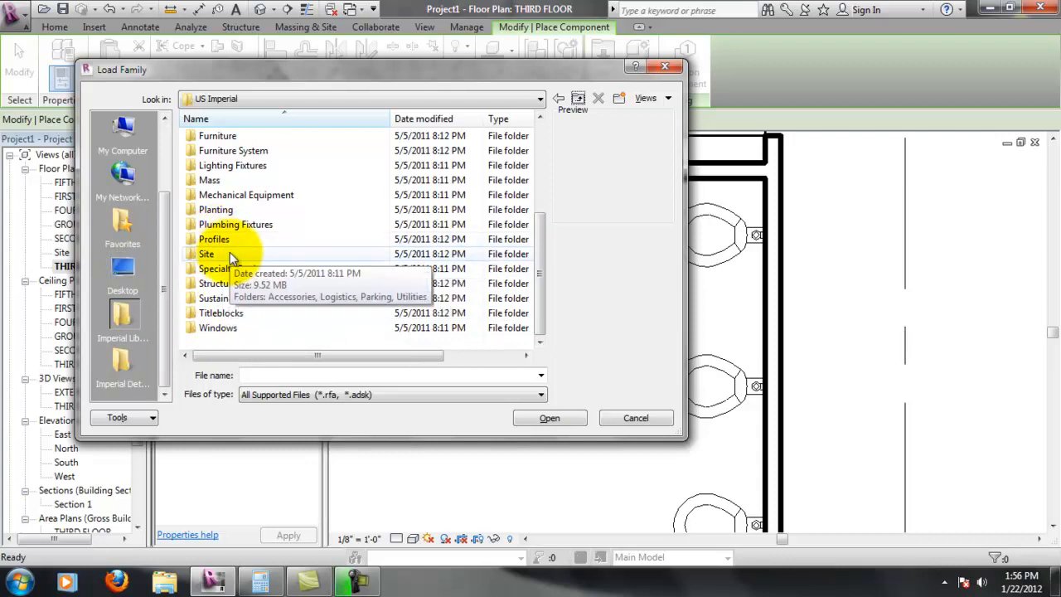
Look through the Plumbing Fixtures families, previewing Shower Stall-2D and Toilet-Commercial-Wall-2D, and leave without loading anything.
double_click(236, 225)
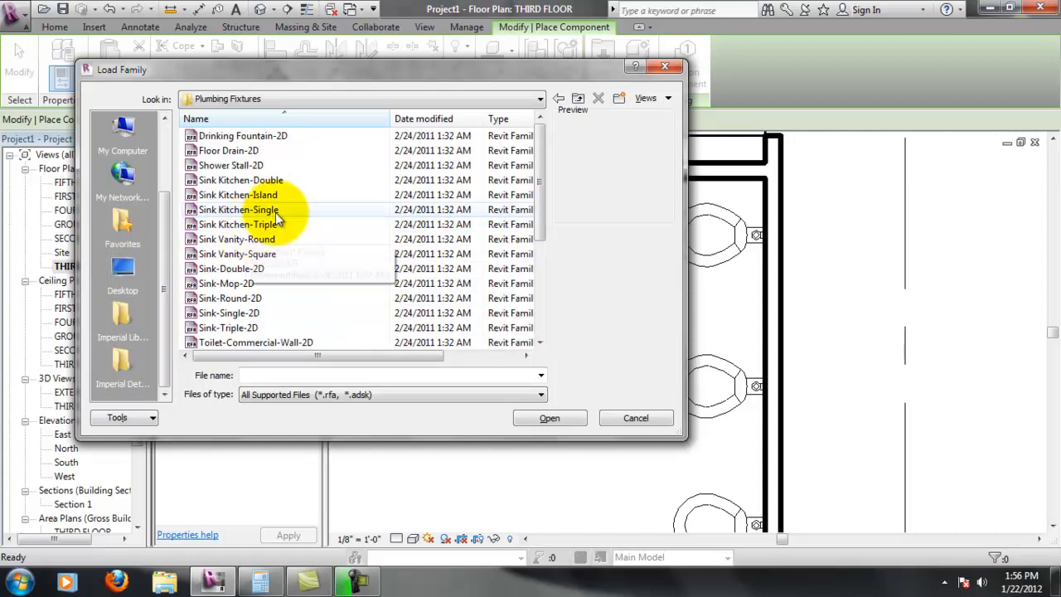
click(261, 165)
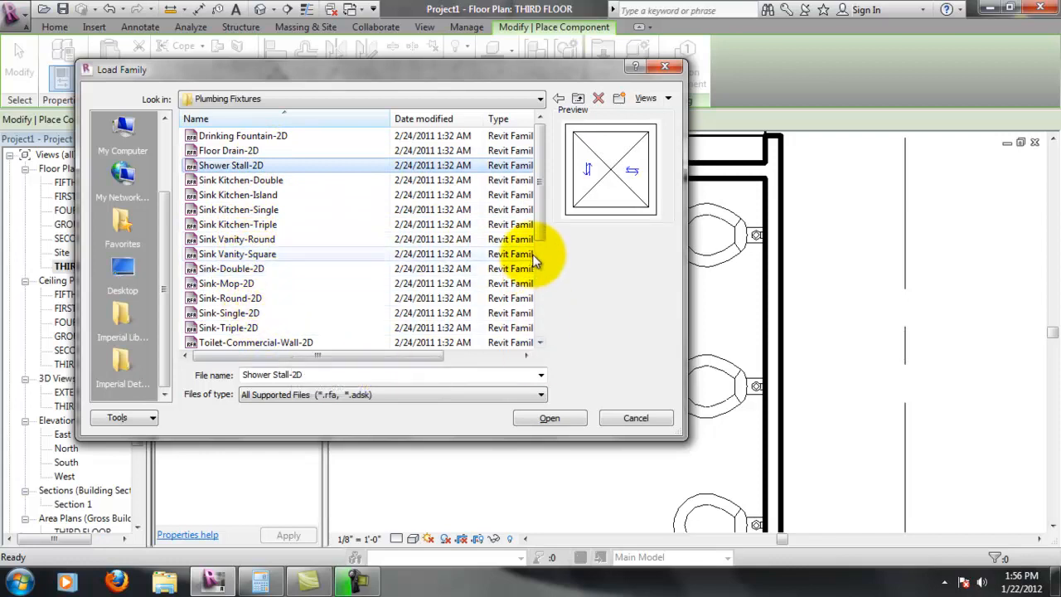
click(304, 342)
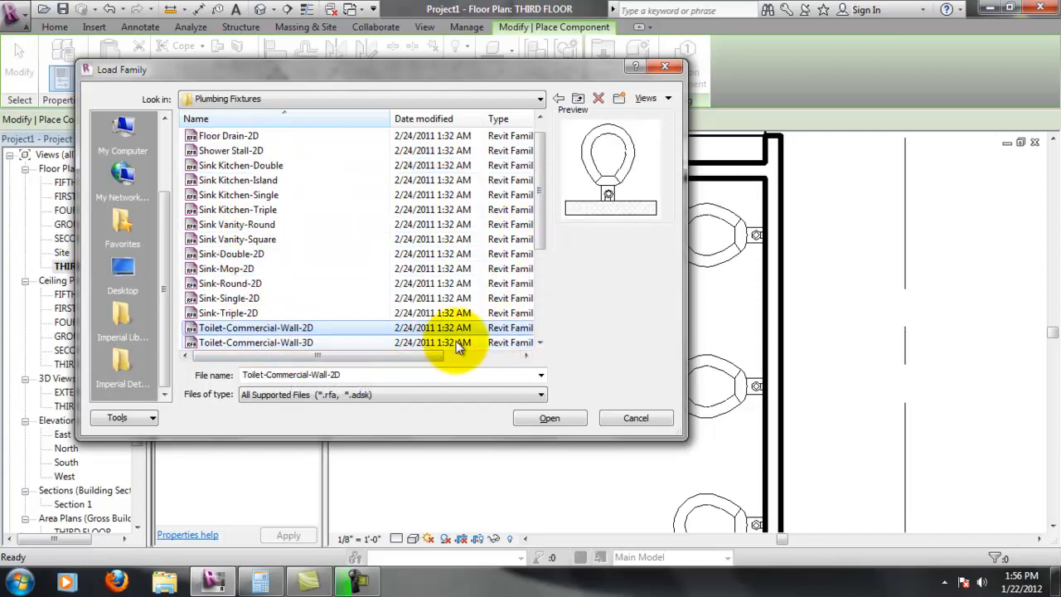
click(540, 343)
click(539, 343)
click(540, 343)
click(539, 343)
click(539, 343)
click(539, 343)
click(539, 343)
click(540, 343)
click(540, 343)
click(663, 418)
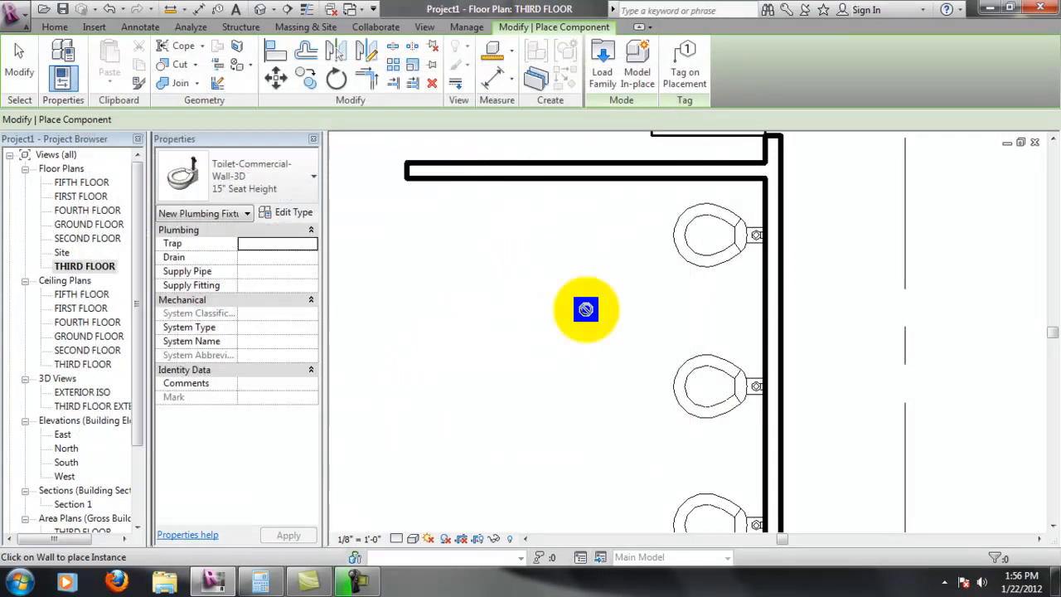
Place a fifth Toilet-Commercial-Wall-3D on the large restroom's east wall, south of the other toilets.
scroll(620, 356, down, 4)
click(614, 359)
scroll(658, 490, up, 2)
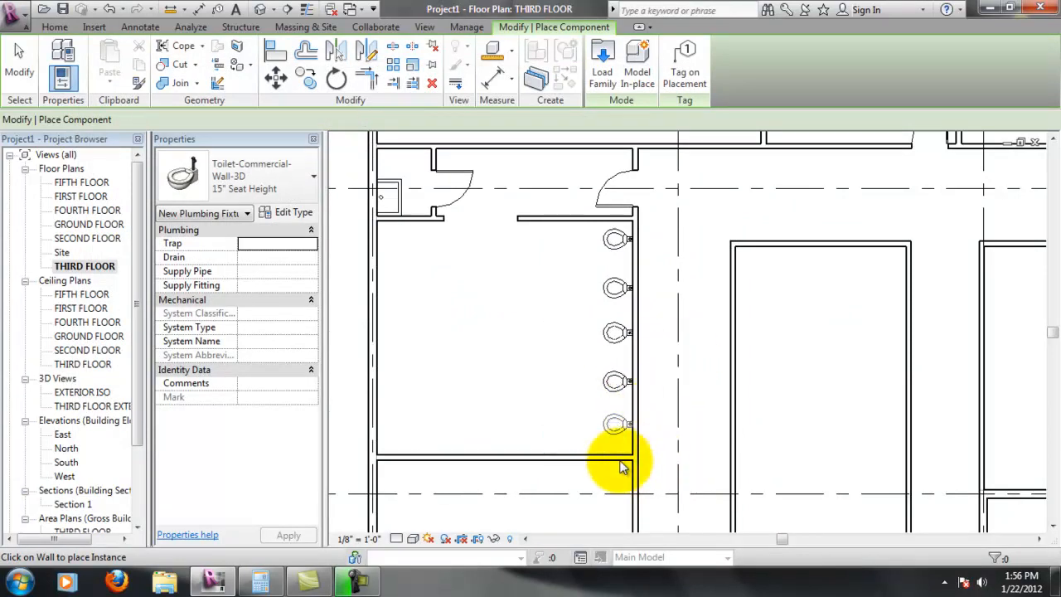
click(630, 427)
key(Escape)
key(Escape)
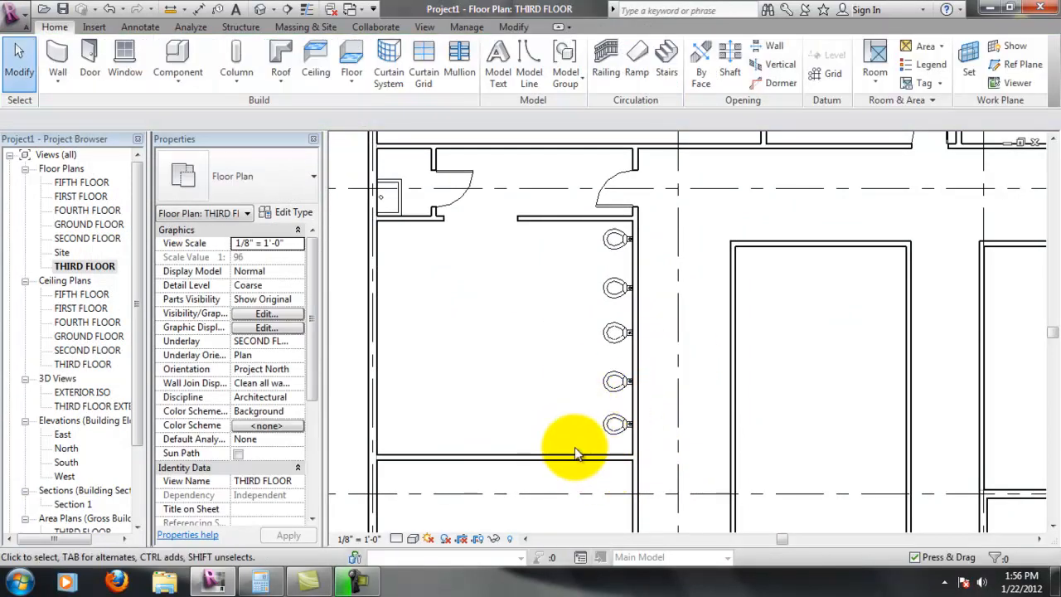
Nudge the large restroom's south wall southward until it sits just north of the nearby grid line.
click(578, 456)
key(Down)
key(Down)
key(Down)
key(Down)
key(Down)
key(Down)
key(Down)
key(Down)
key(Down)
key(Down)
key(Down)
key(Down)
key(Down)
key(Down)
key(Down)
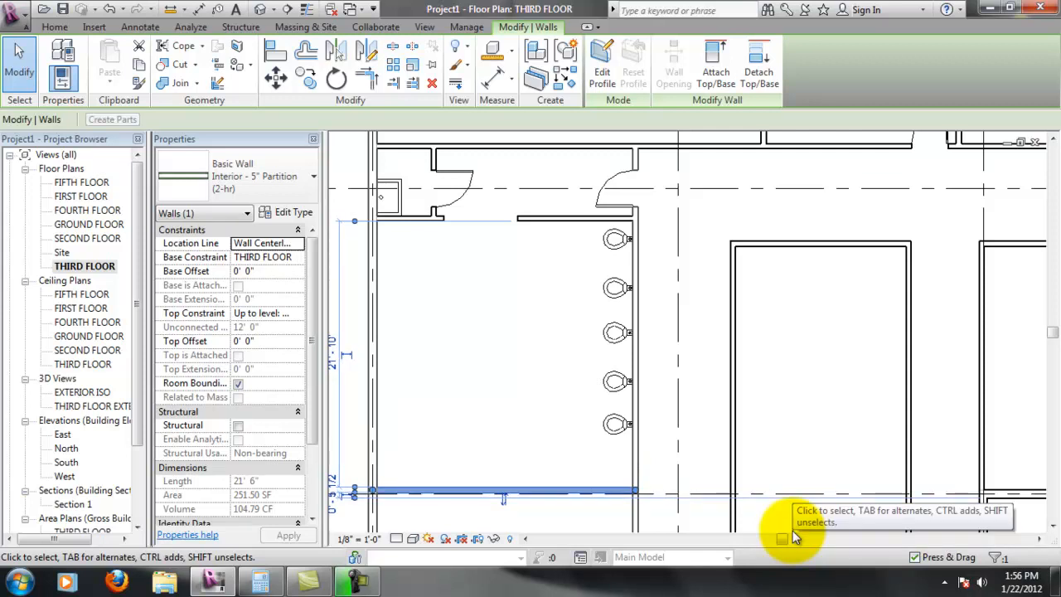
Set the large restroom's south wall 22' from the room's north wall.
click(628, 435)
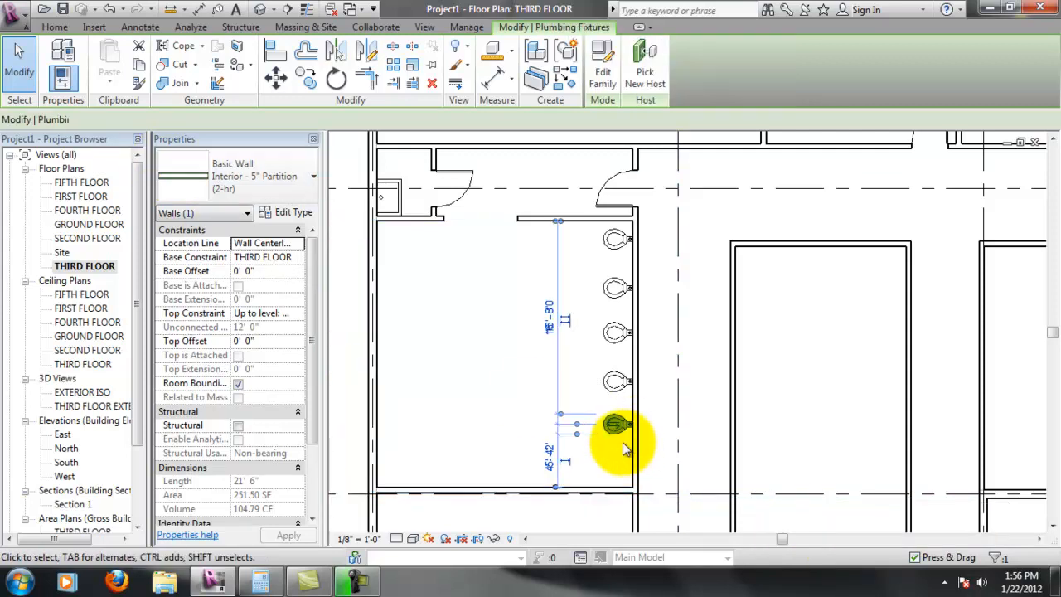
click(503, 488)
middle_drag(379, 359, 418, 371)
click(429, 373)
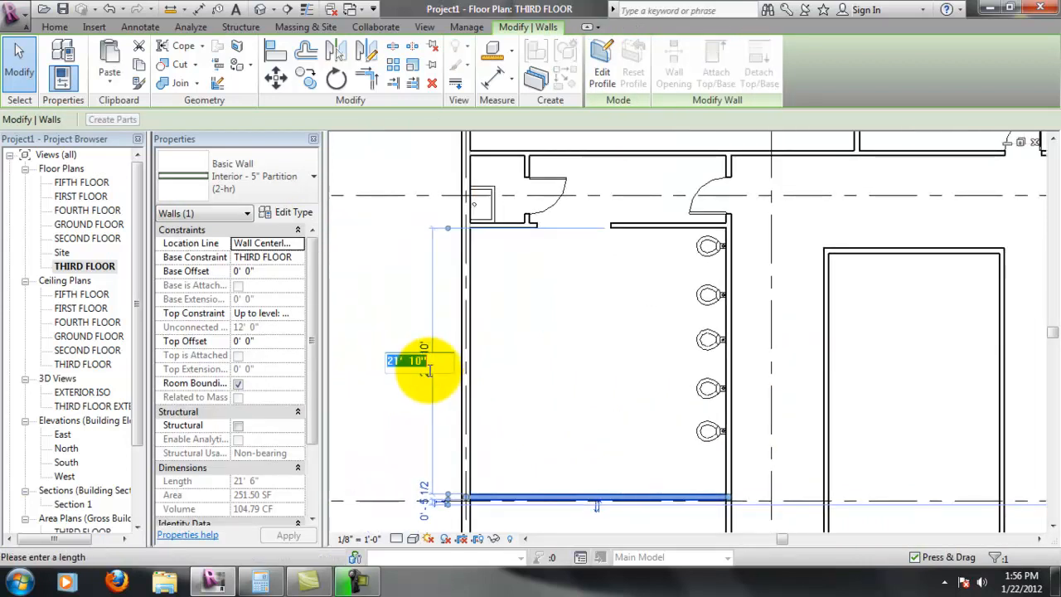
text(22')
key(Return)
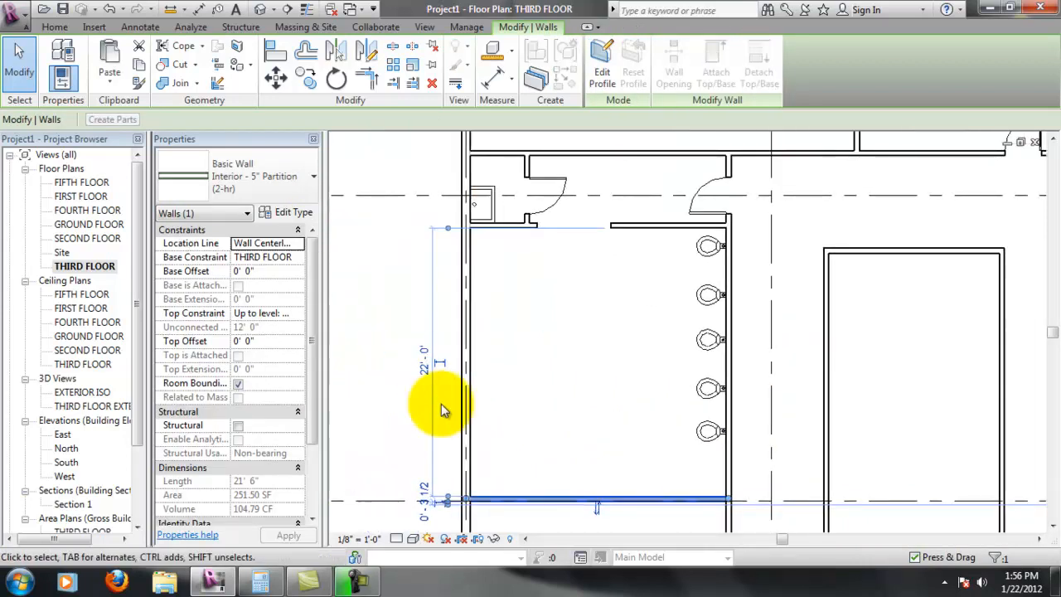
Set the south wall of the room below the large restroom 22' from the restroom's south wall.
click(486, 426)
middle_drag(486, 426, 528, 268)
scroll(529, 268, down, 2)
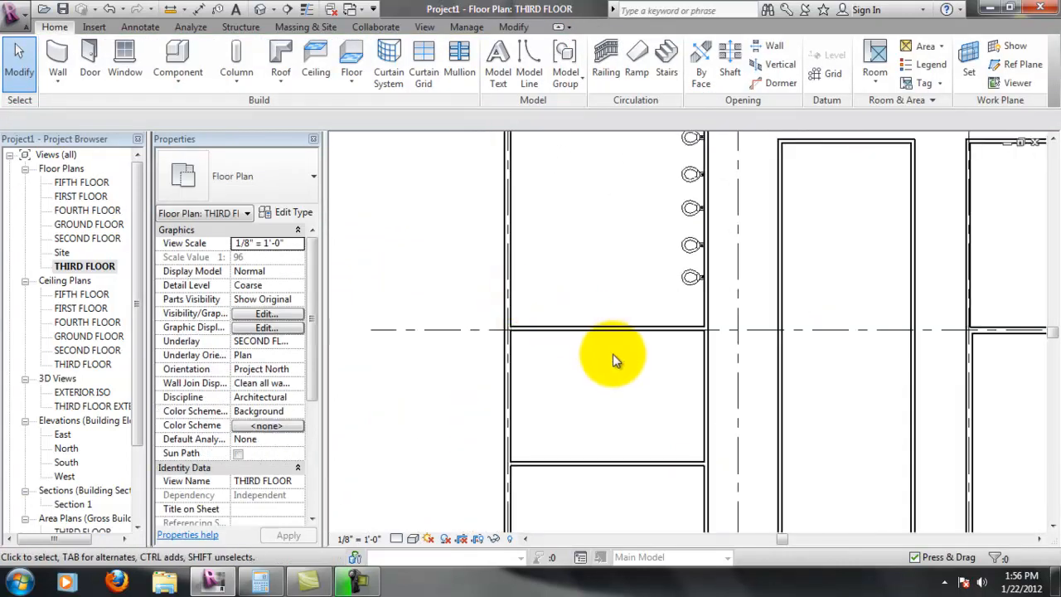
click(611, 447)
middle_drag(611, 448, 628, 304)
scroll(628, 304, down, 1)
click(507, 220)
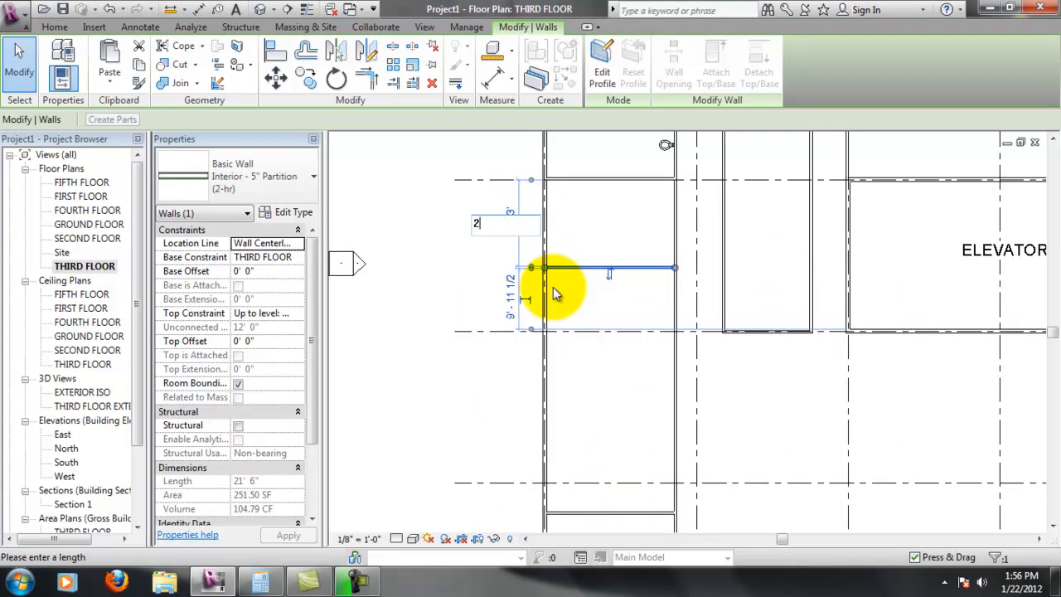
text(22')
key(Return)
click(450, 218)
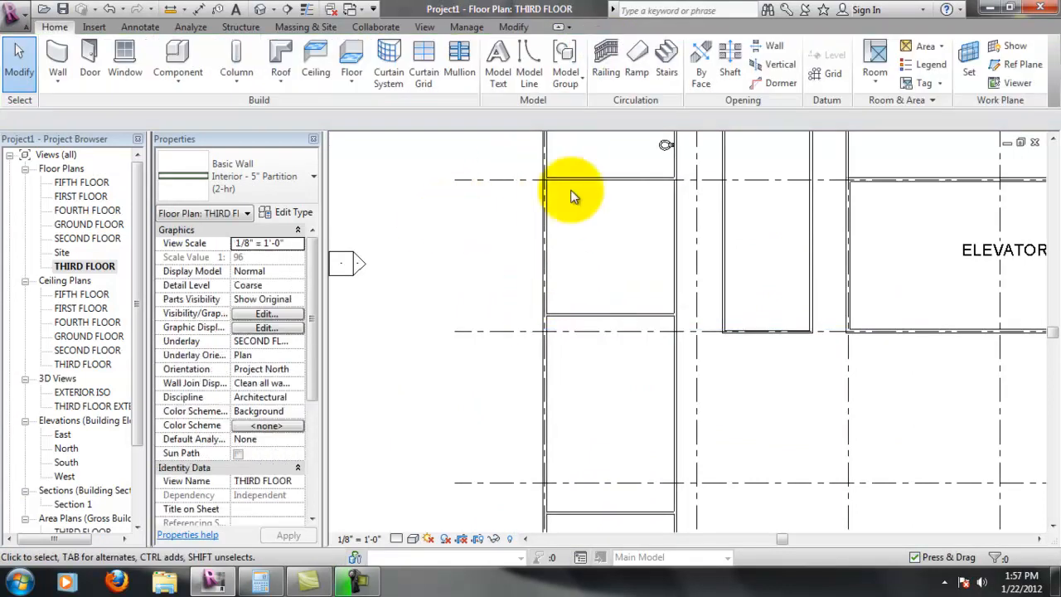
Examine the layout of the west-side rooms and their relation to the elevator core.
middle_drag(719, 211, 709, 250)
scroll(687, 203, up, 2)
scroll(659, 360, down, 1)
middle_drag(702, 429, 721, 217)
drag(721, 217, 705, 194)
middle_drag(678, 324, 539, 325)
scroll(539, 324, down, 1)
scroll(594, 206, down, 1)
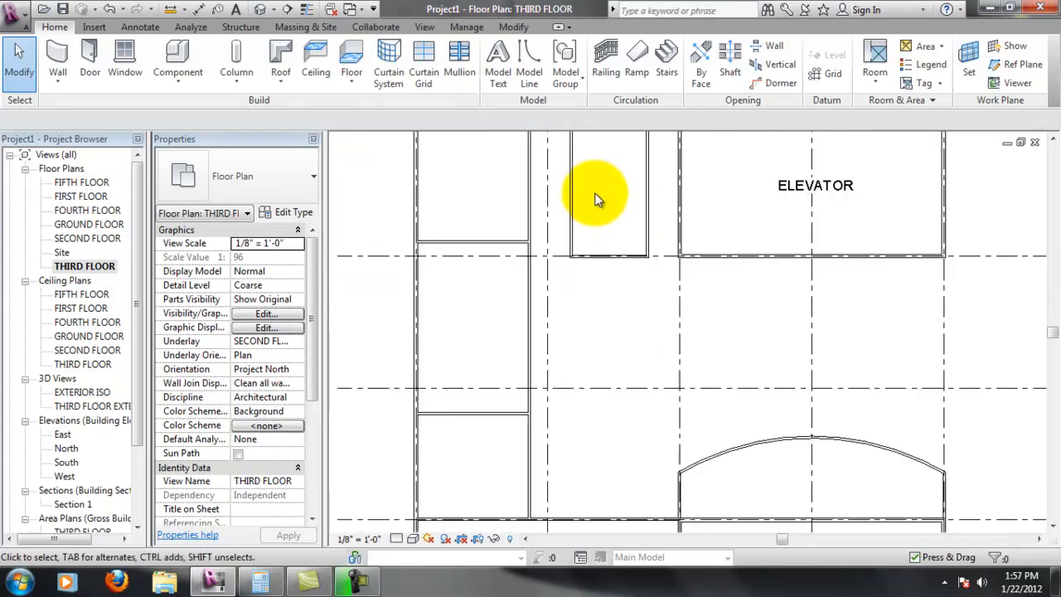
middle_drag(596, 201, 669, 337)
scroll(620, 255, up, 1)
middle_drag(507, 203, 551, 330)
middle_drag(627, 408, 643, 394)
scroll(610, 174, up, 3)
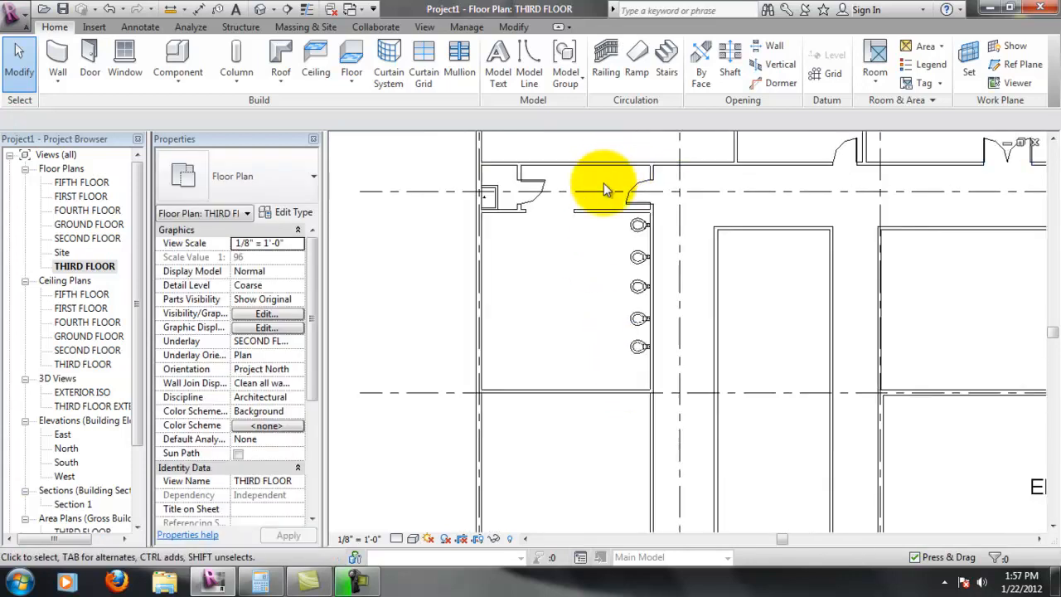
Measure the restroom's south wall from the wall north of its entry vestibule instead, and set that distance to 28'.
click(575, 457)
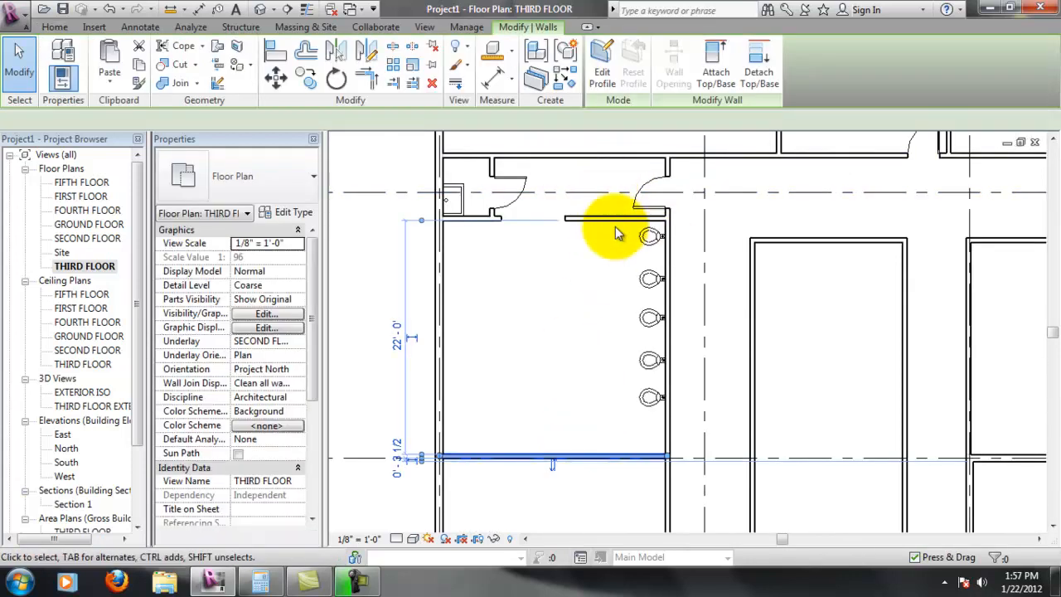
drag(421, 224, 451, 161)
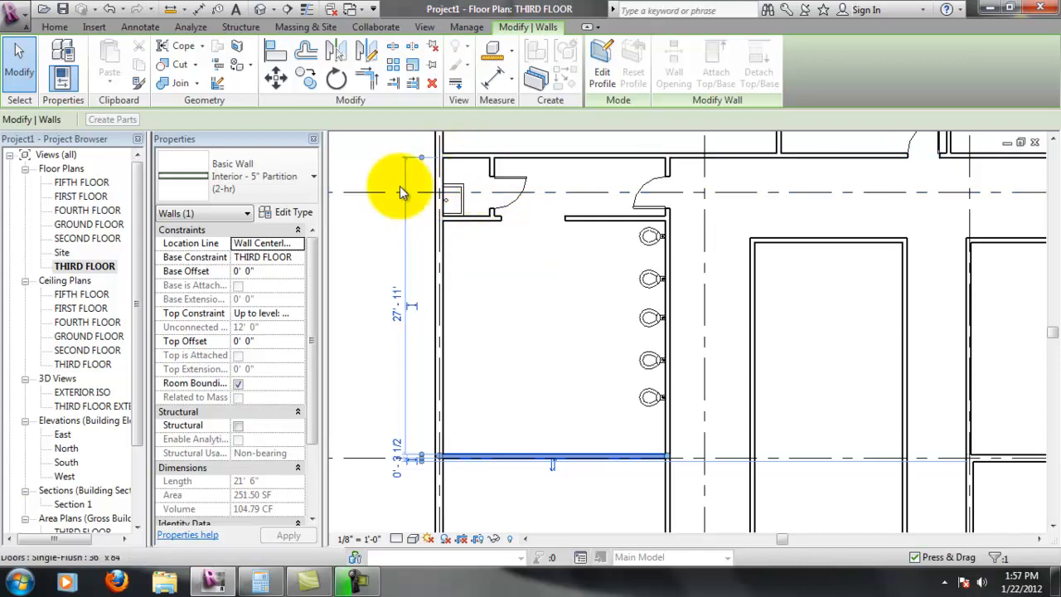
scroll(409, 452, up, 6)
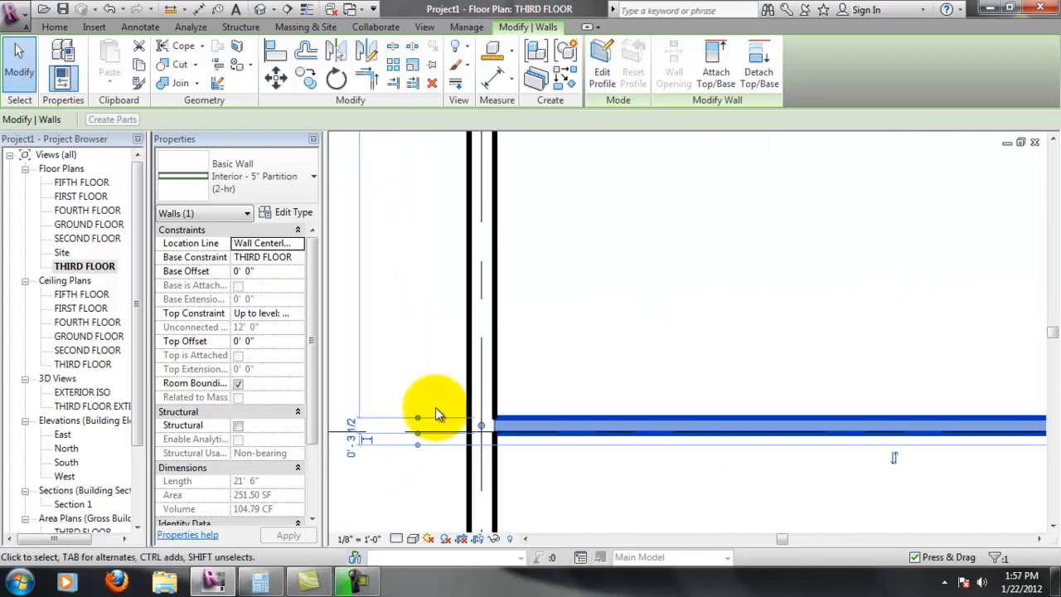
scroll(438, 414, down, 5)
click(412, 329)
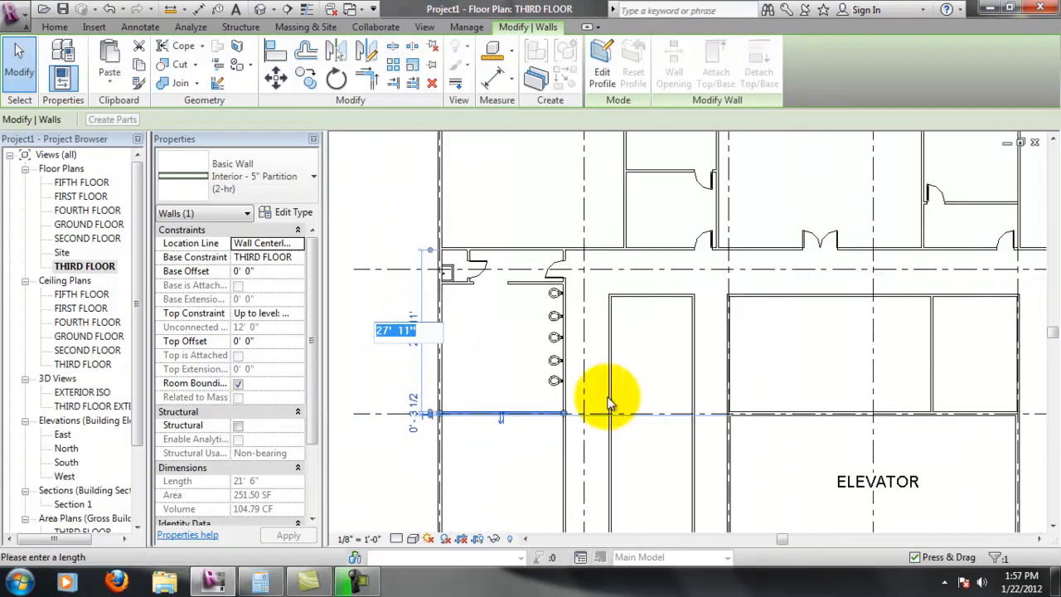
text(28)
key(Return)
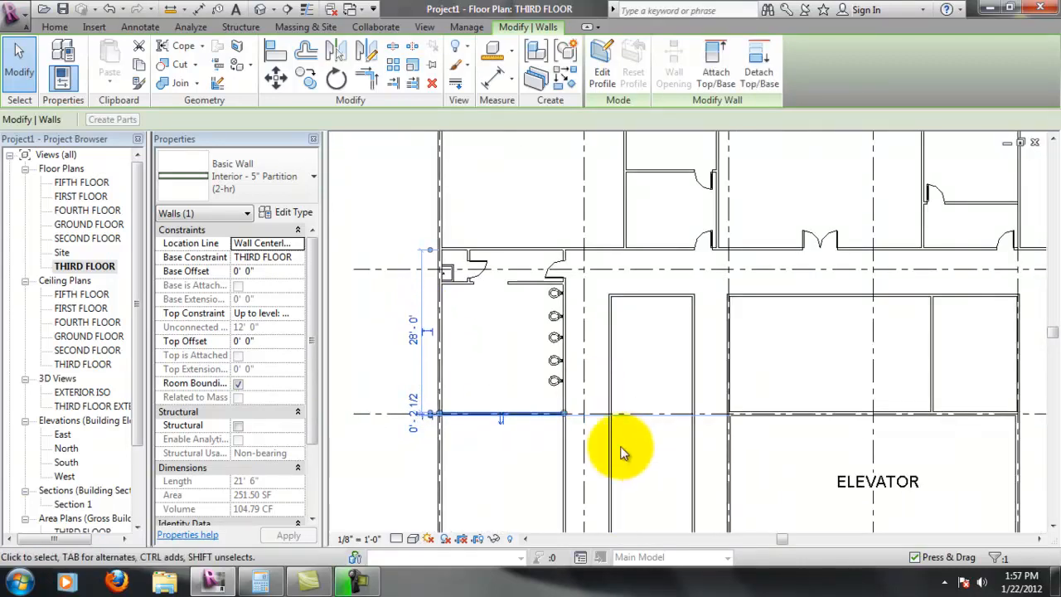
Set the south wall of the room below the large restroom 28' from the restroom's south wall.
scroll(489, 460, up, 2)
click(483, 450)
middle_drag(514, 398, 515, 143)
click(518, 312)
click(379, 225)
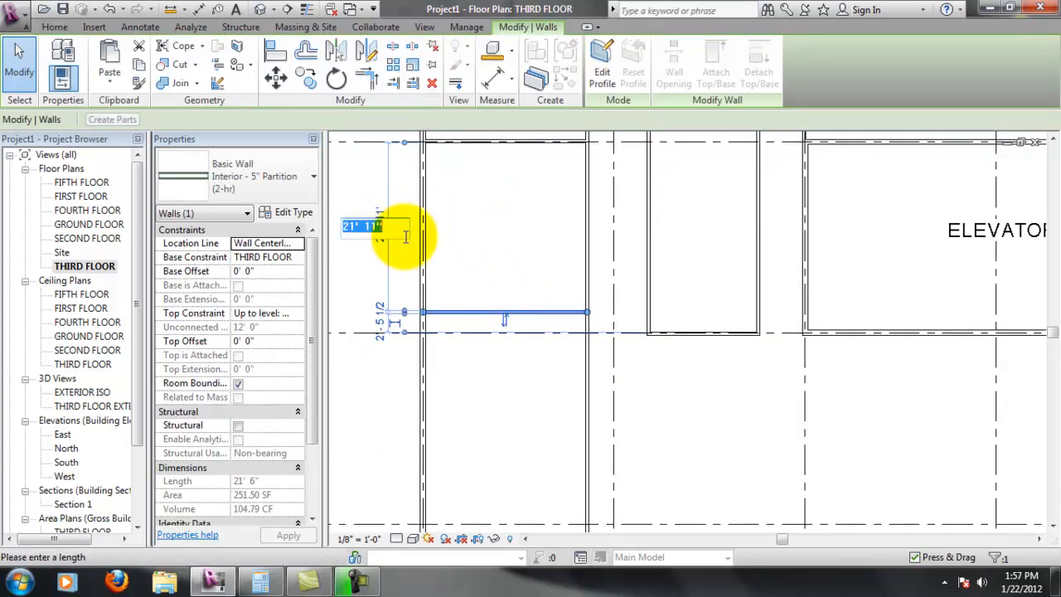
text(28)
key(Return)
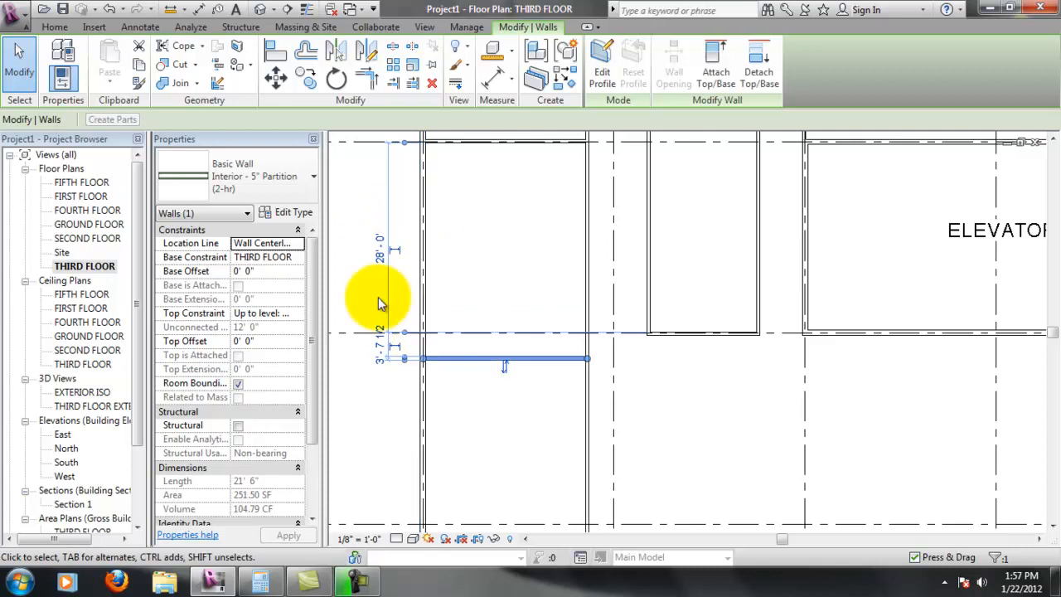
click(350, 241)
Move the restroom's southernmost wall-mounted toilet closer to the south wall, keeping it on the inner side of the east wall.
scroll(516, 335, down, 3)
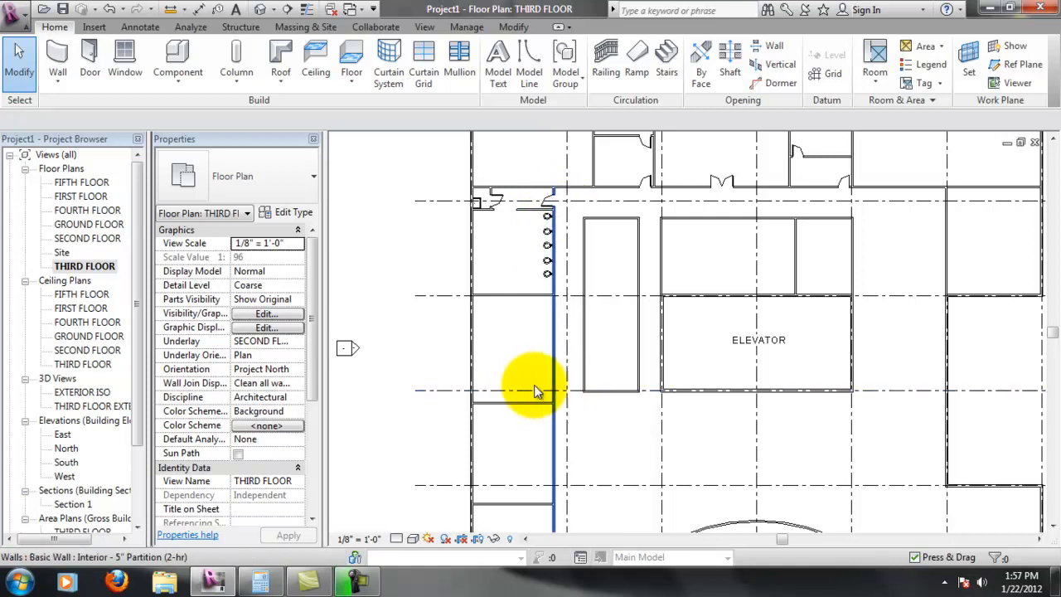
scroll(651, 400, up, 2)
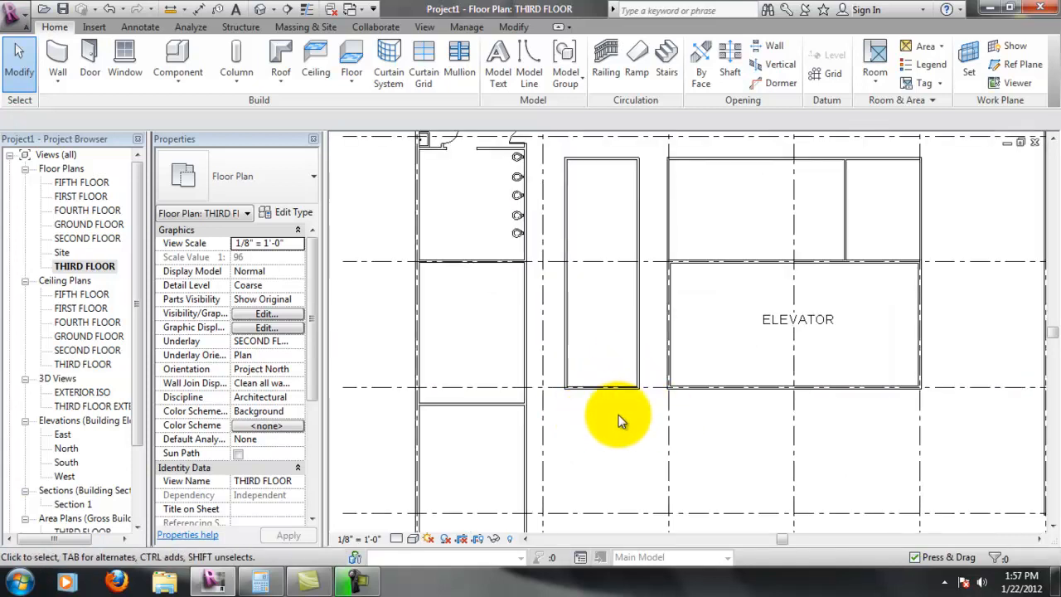
middle_drag(567, 404, 453, 378)
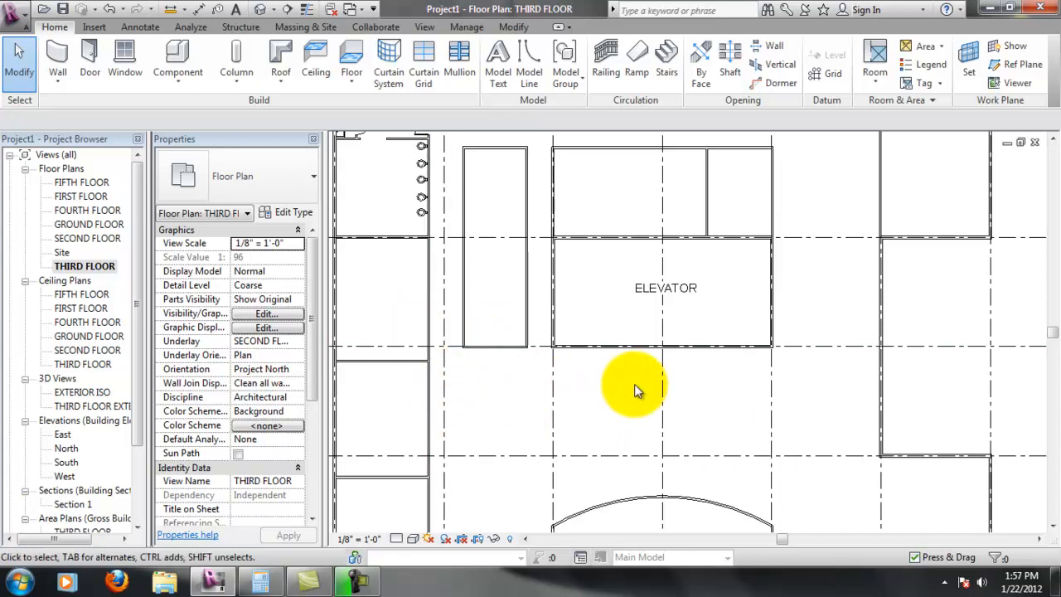
middle_drag(518, 339, 523, 370)
scroll(523, 371, down, 1)
scroll(419, 241, up, 5)
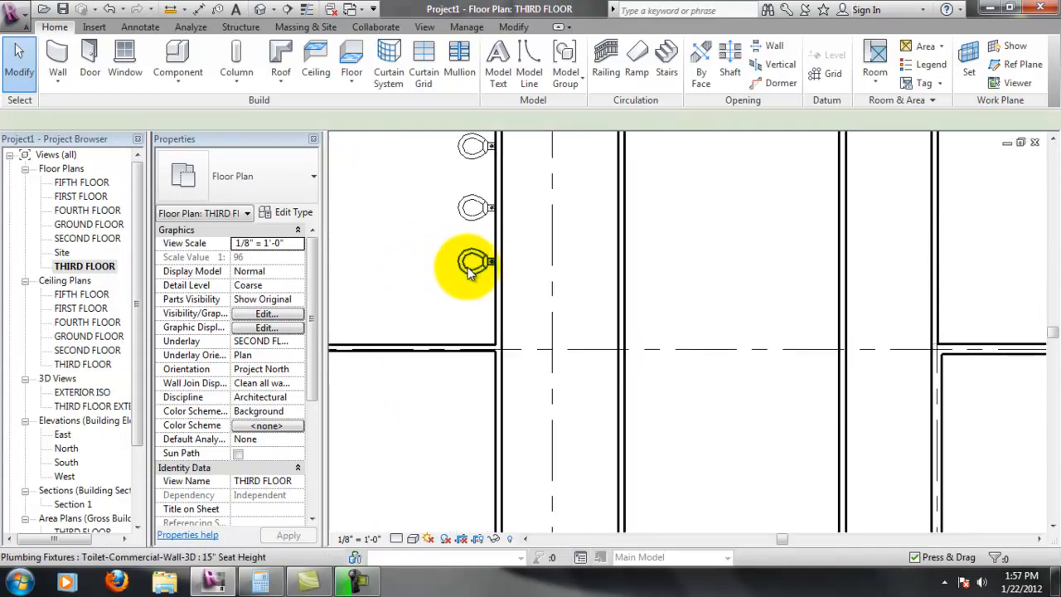
click(469, 274)
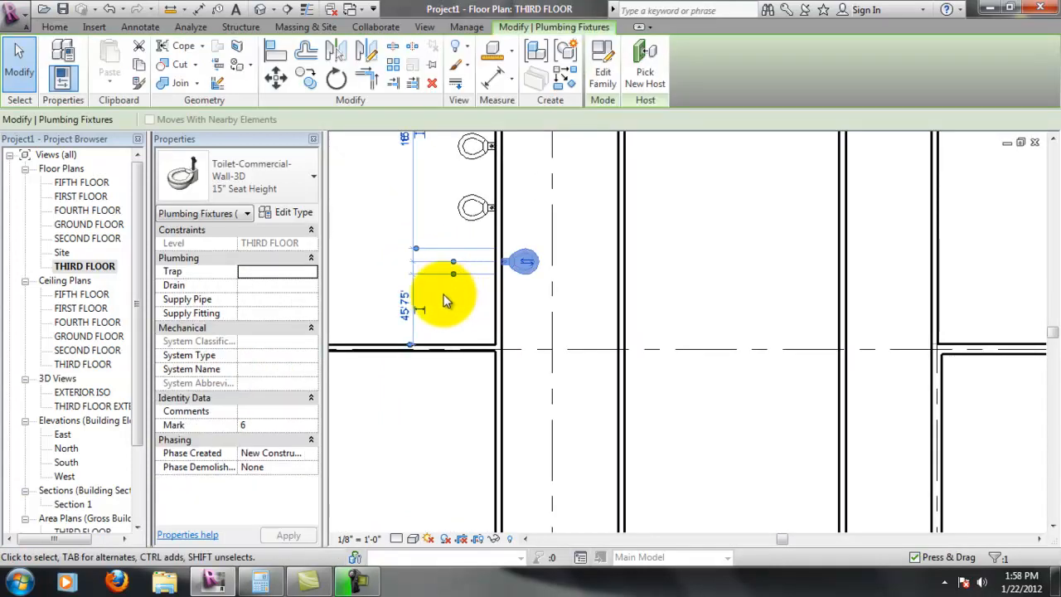
drag(531, 264, 497, 304)
click(584, 295)
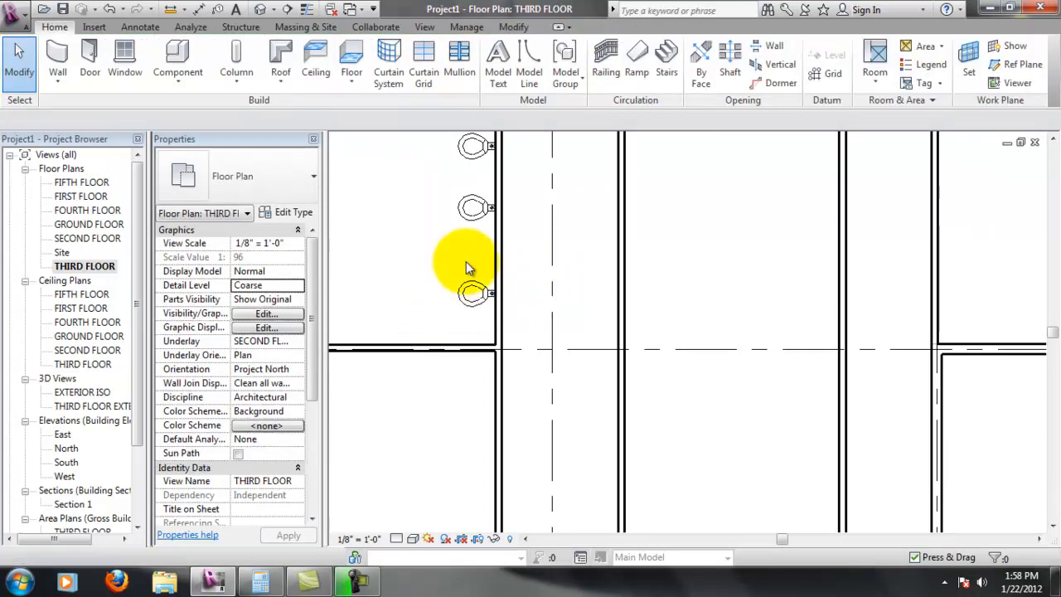
Examine the spacing of the five toilets along the restroom's east wall and the room's remaining free space.
middle_drag(465, 300, 494, 415)
middle_drag(564, 296, 599, 335)
scroll(598, 335, down, 1)
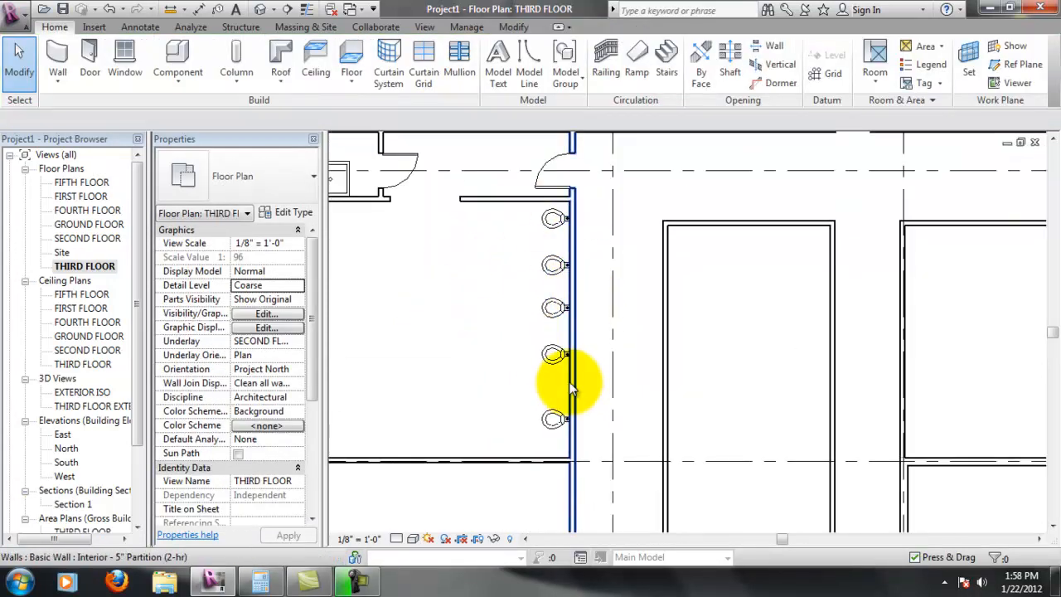
middle_drag(454, 221, 528, 216)
scroll(644, 316, down, 3)
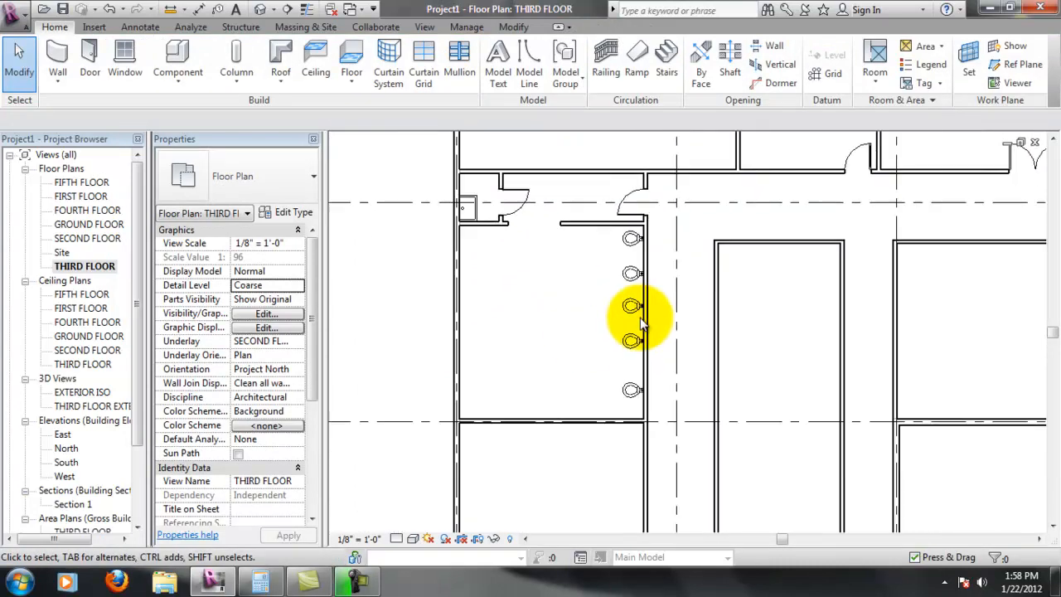
scroll(668, 273, up, 2)
scroll(655, 265, up, 2)
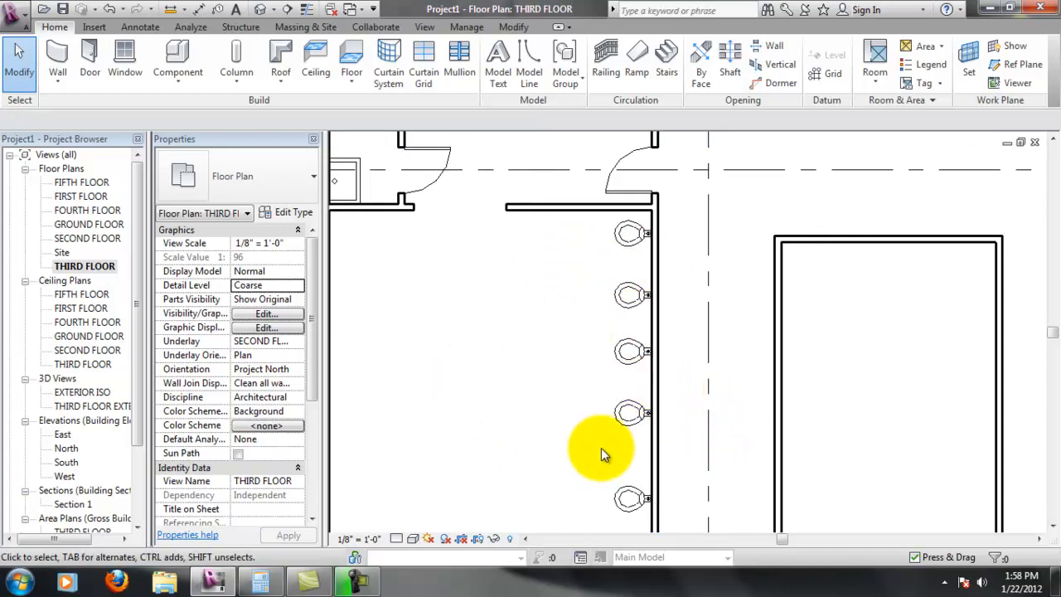
scroll(485, 402, down, 1)
middle_drag(447, 363, 572, 284)
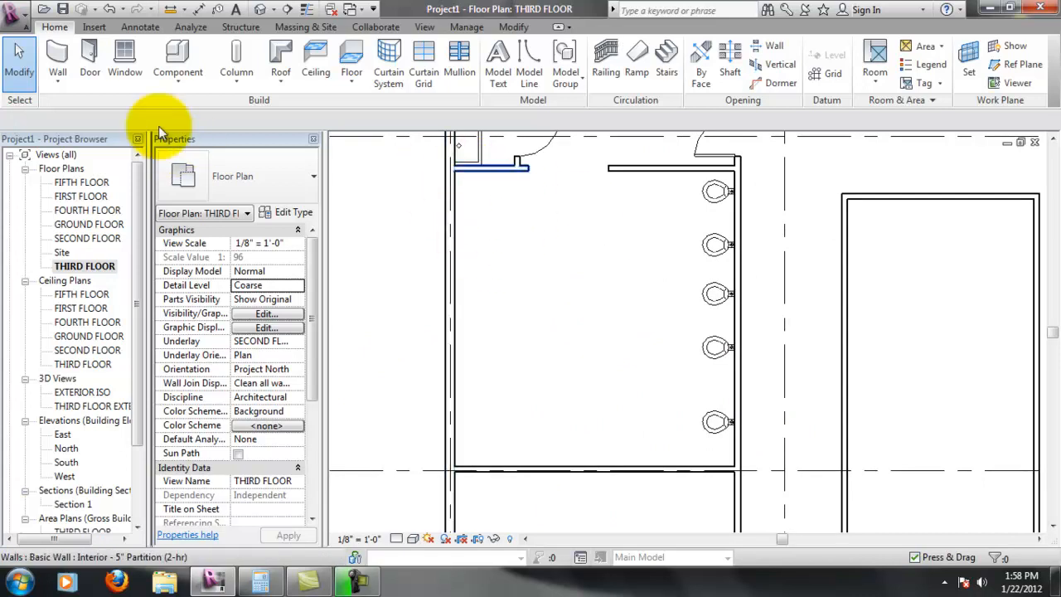
Browse the US Imperial library to its Plumbing Fixtures folder for a component family to load.
click(172, 54)
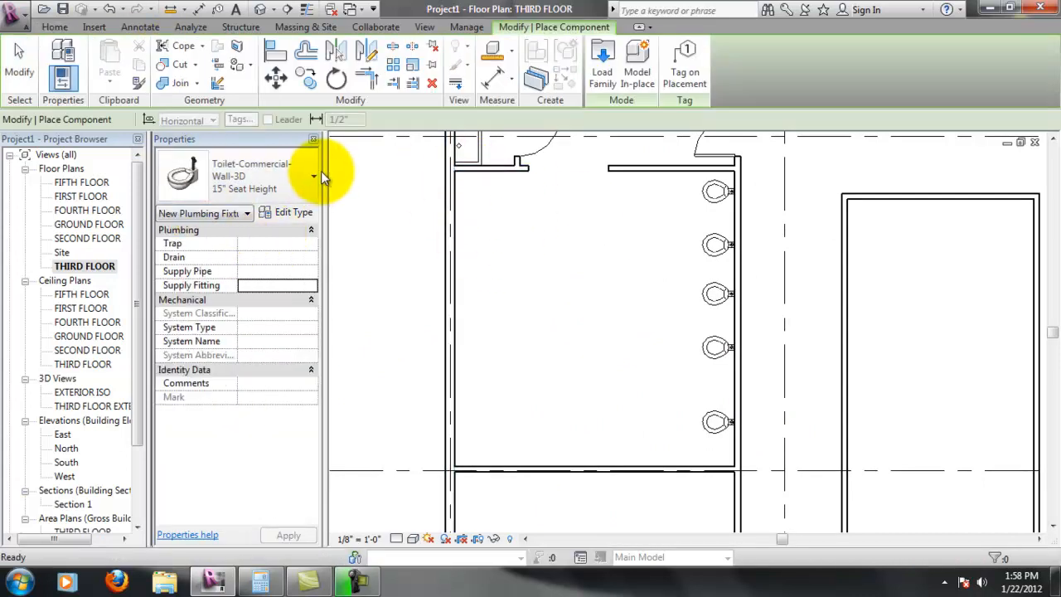
click(597, 78)
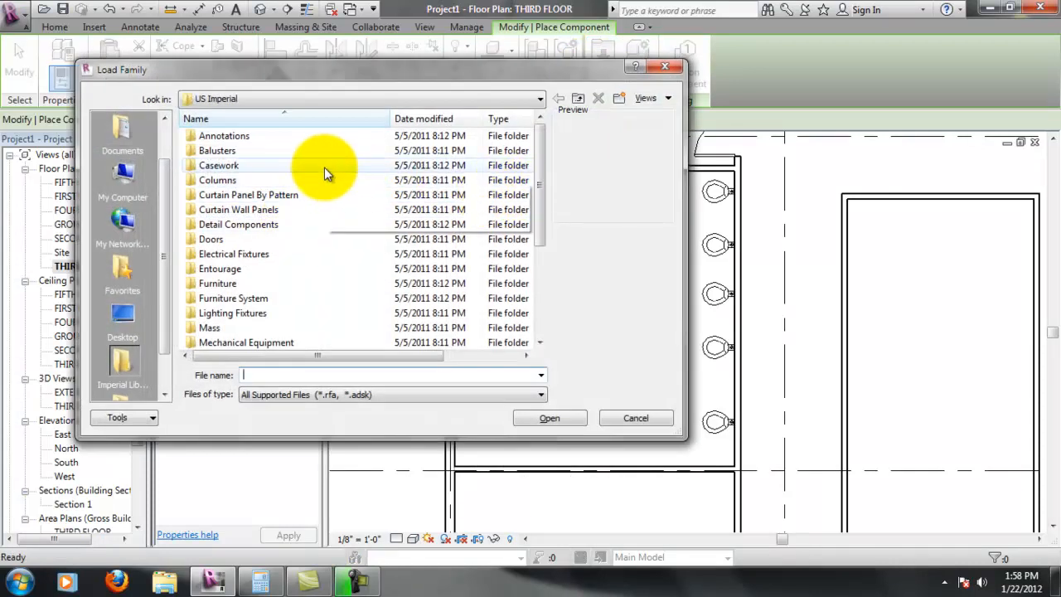
mouse_move(546, 222)
mouse_down()
mouse_move(545, 331)
mouse_move(543, 224)
mouse_up()
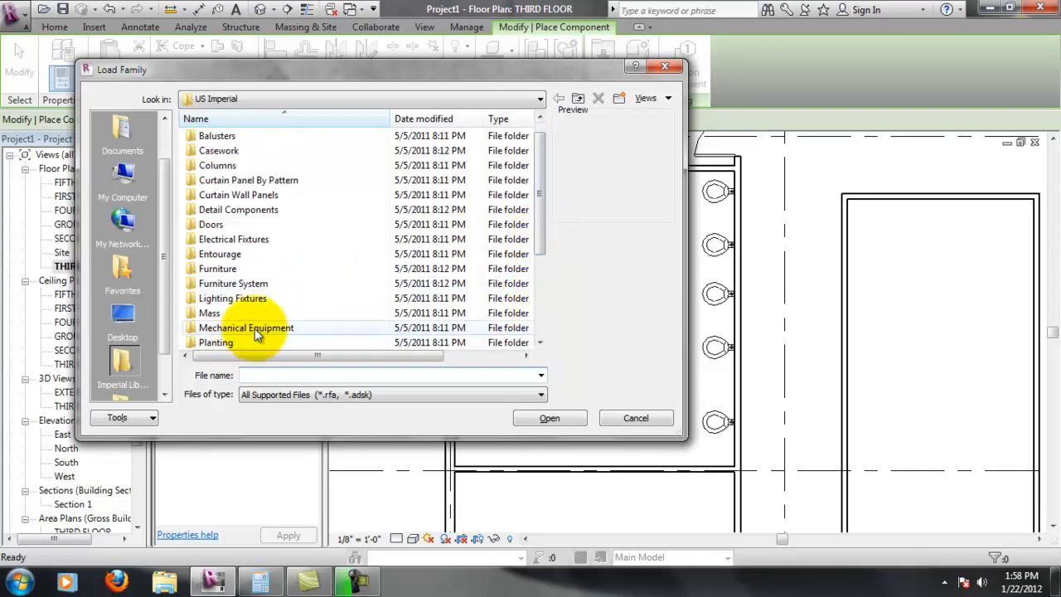
scroll(286, 283, down, 1)
scroll(547, 259, down, 1)
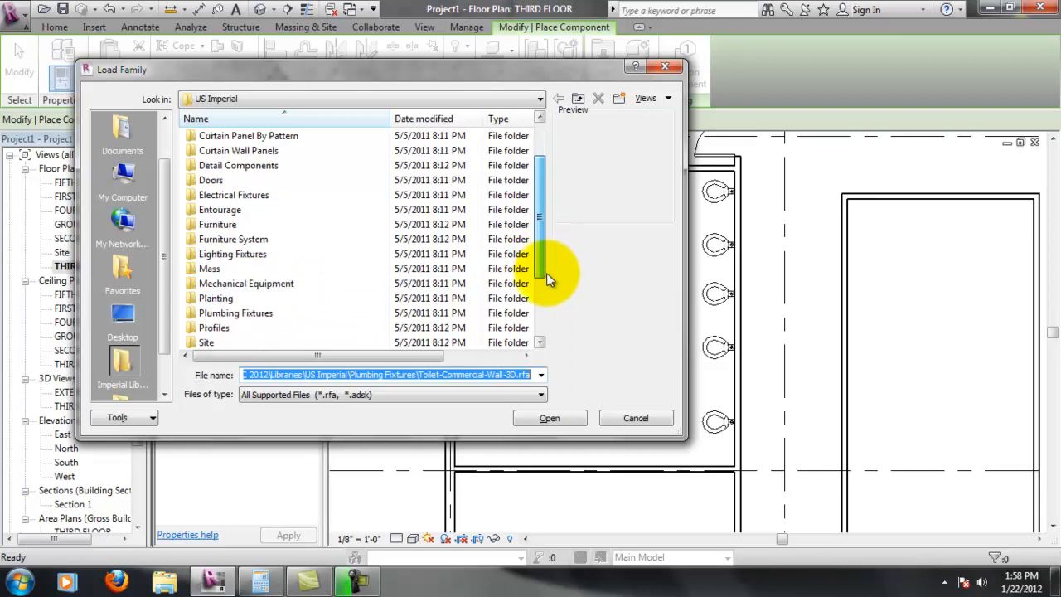
double_click(295, 314)
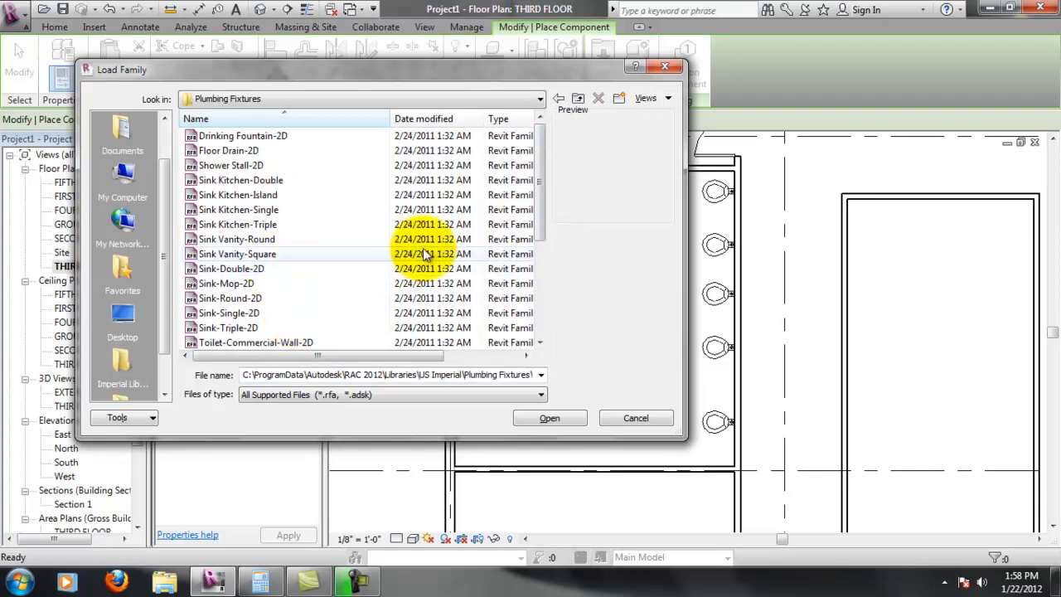
Preview the Sink-Triple-2D, Sink Vanity-Round, Sink-Single-2D and Sink Kitchen-Double families.
click(251, 323)
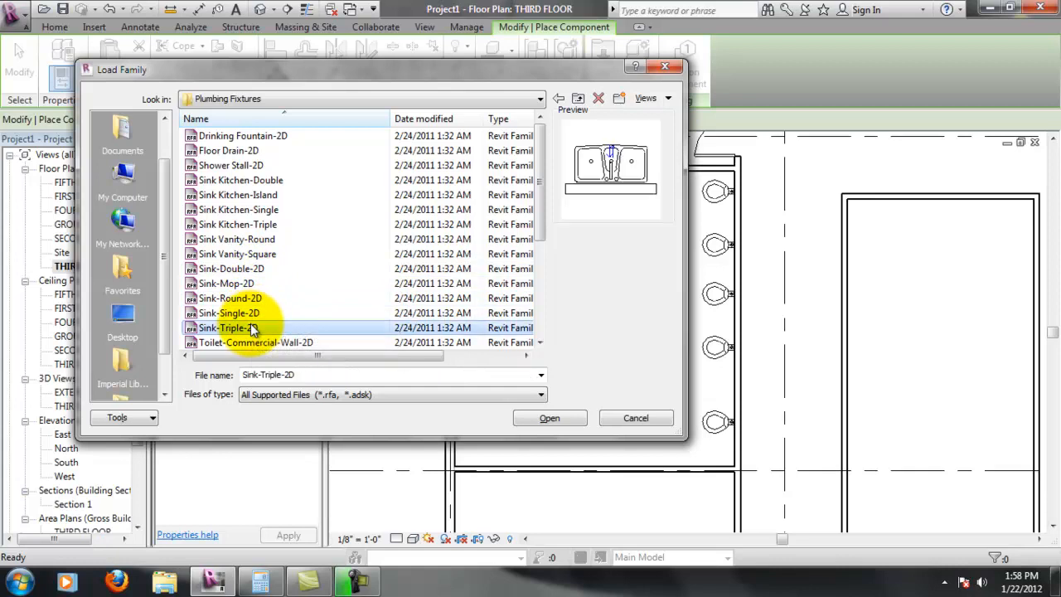
drag(537, 237, 540, 213)
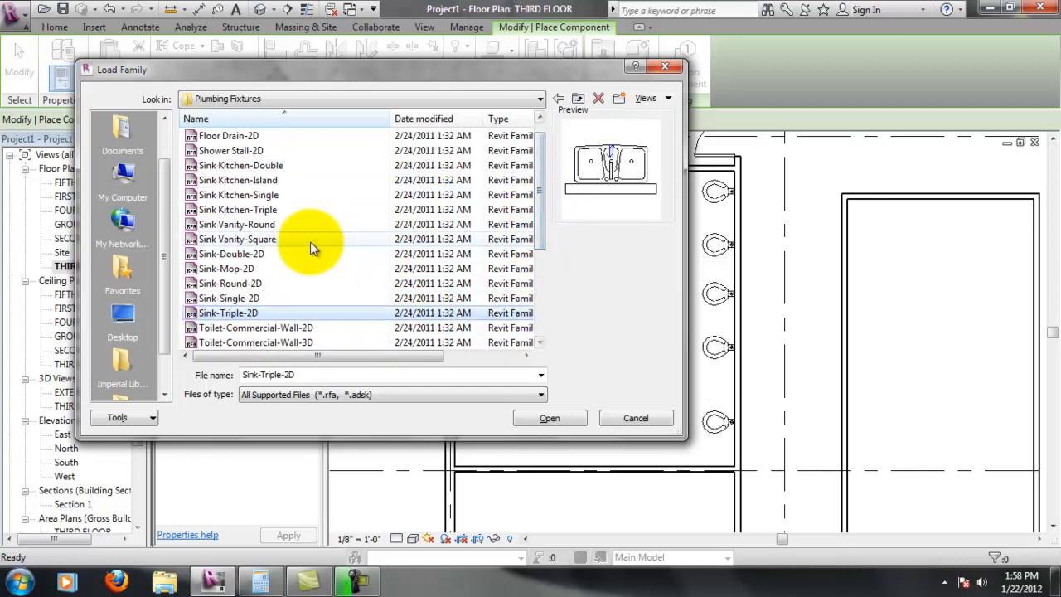
click(275, 225)
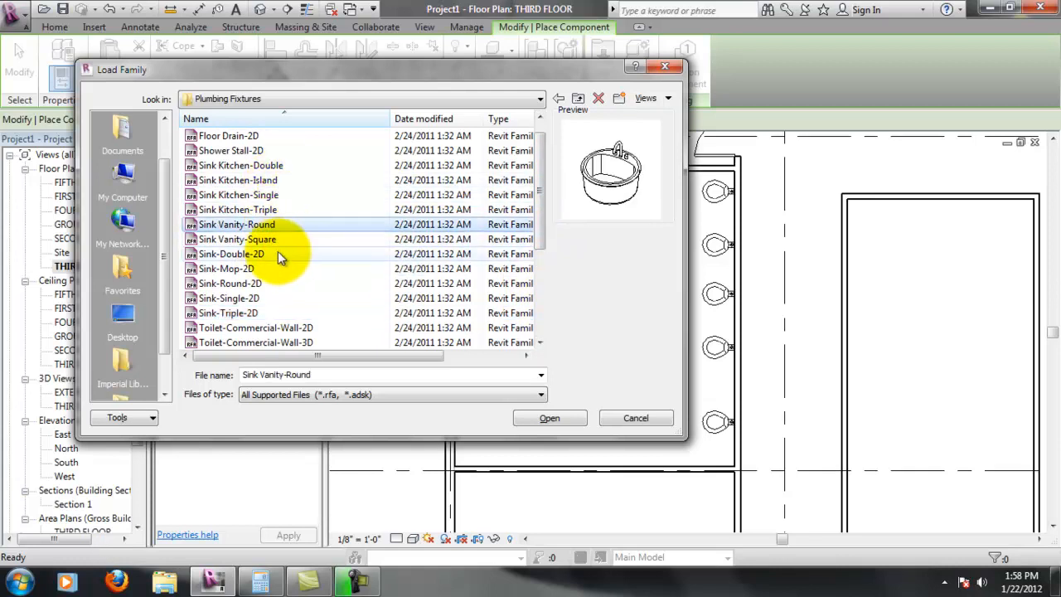
click(248, 298)
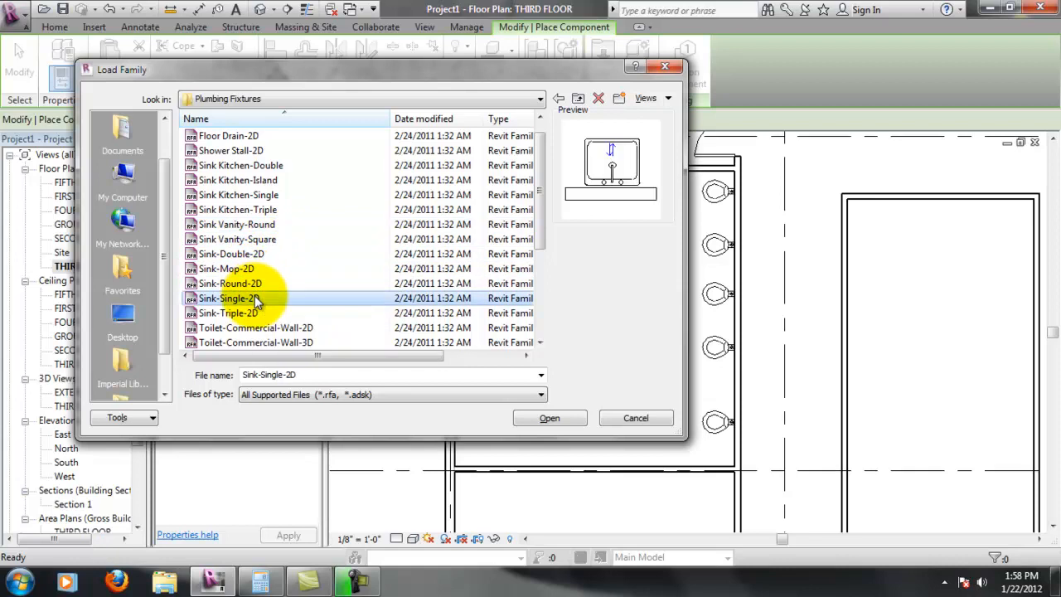
click(259, 166)
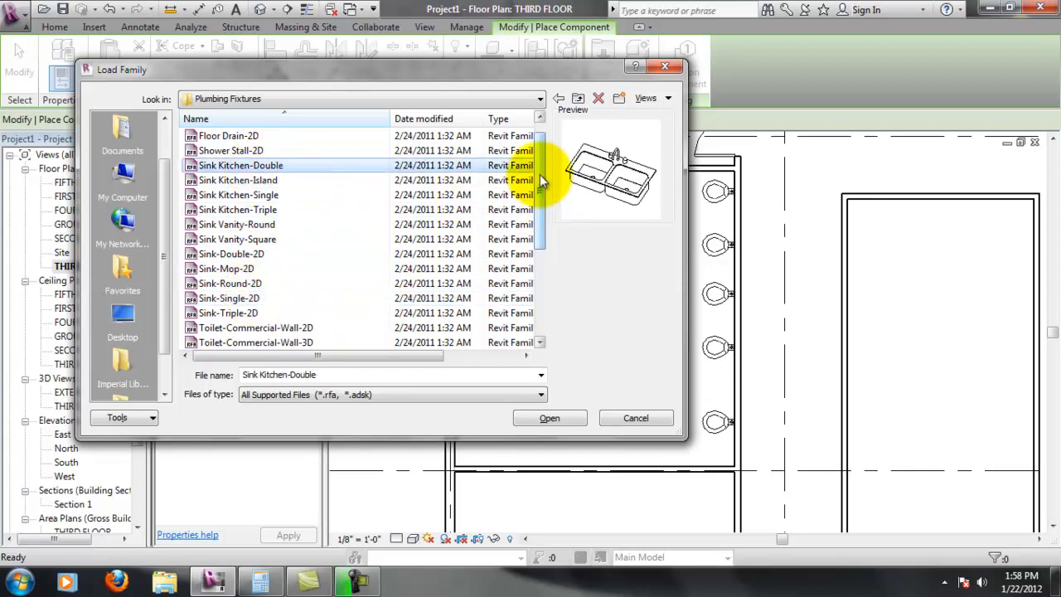
drag(540, 182, 549, 140)
scroll(350, 222, down, 1)
Compare the previews of the Sink Vanity-Round, Sink Vanity-Square, Sink Kitchen-Triple and Sink Kitchen-Single families.
click(261, 195)
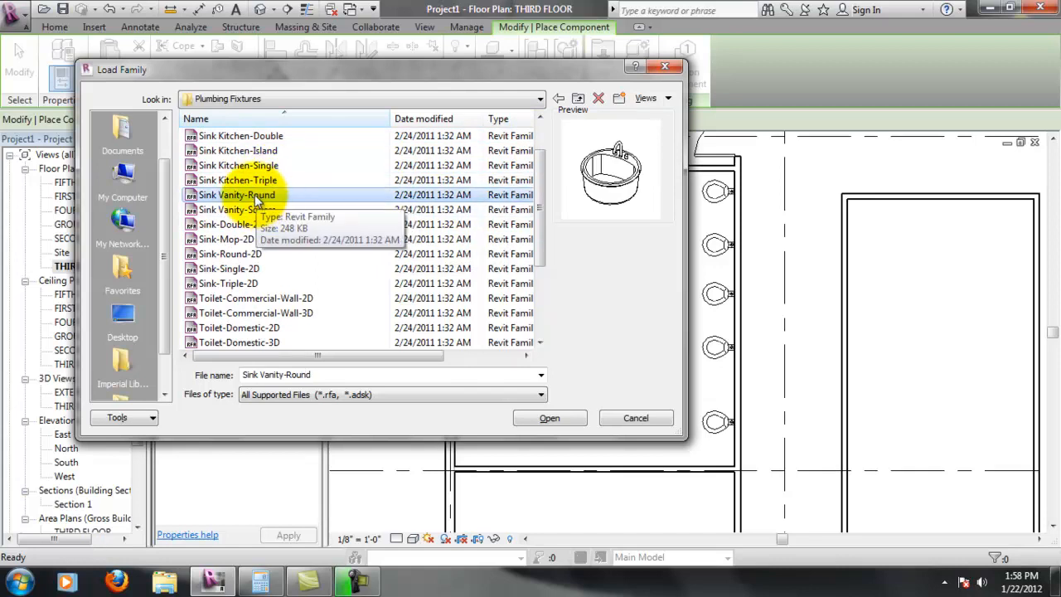
click(262, 212)
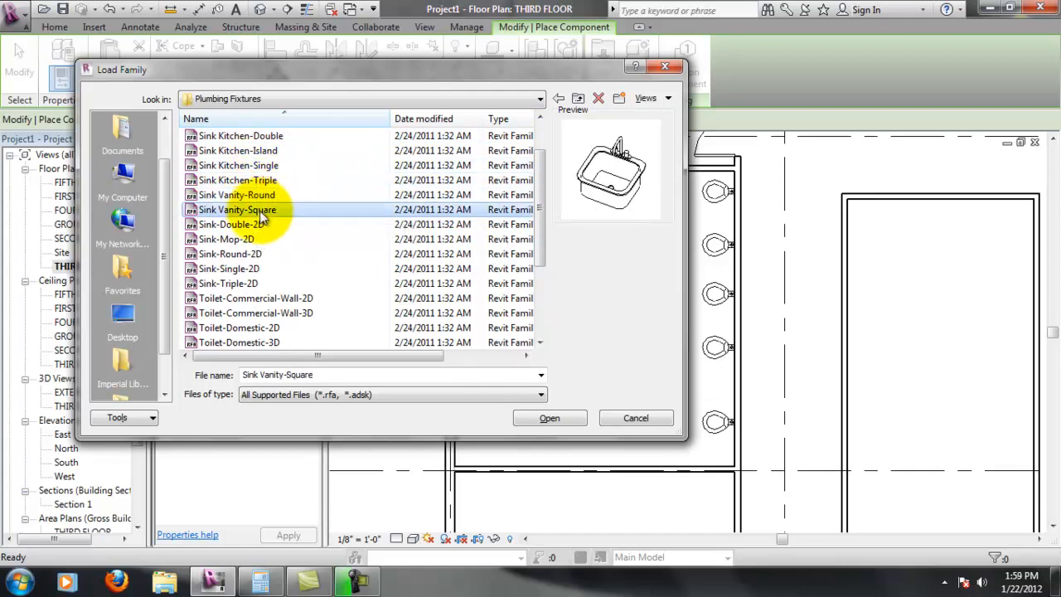
click(265, 195)
click(270, 179)
click(272, 165)
click(271, 179)
click(269, 166)
click(270, 180)
click(272, 167)
click(266, 179)
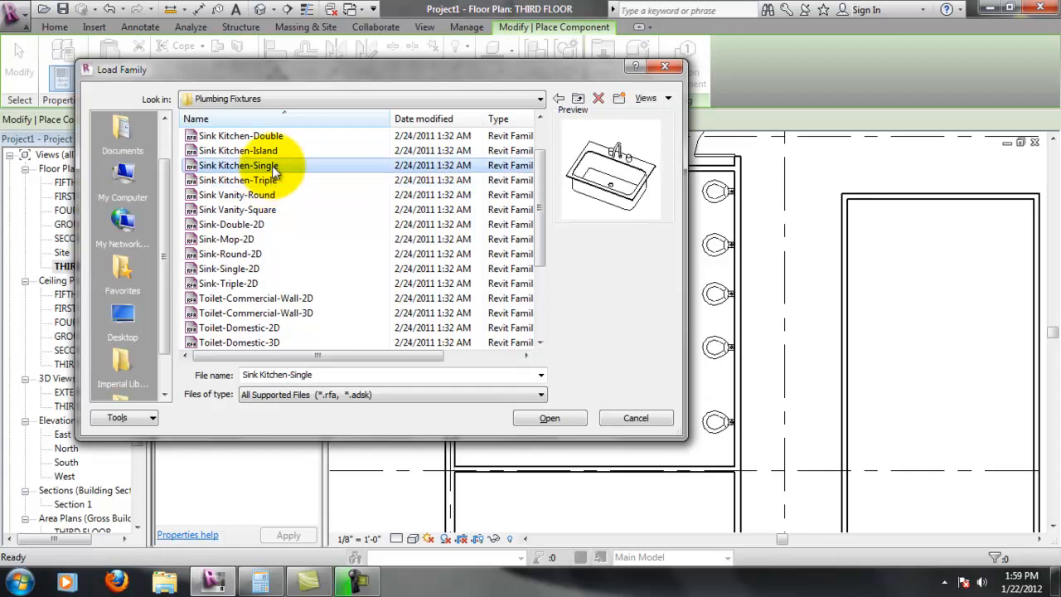
Compare the round and square vanity sinks once more, then leave component placement without loading a family.
click(266, 195)
click(265, 209)
click(267, 196)
click(272, 211)
click(272, 199)
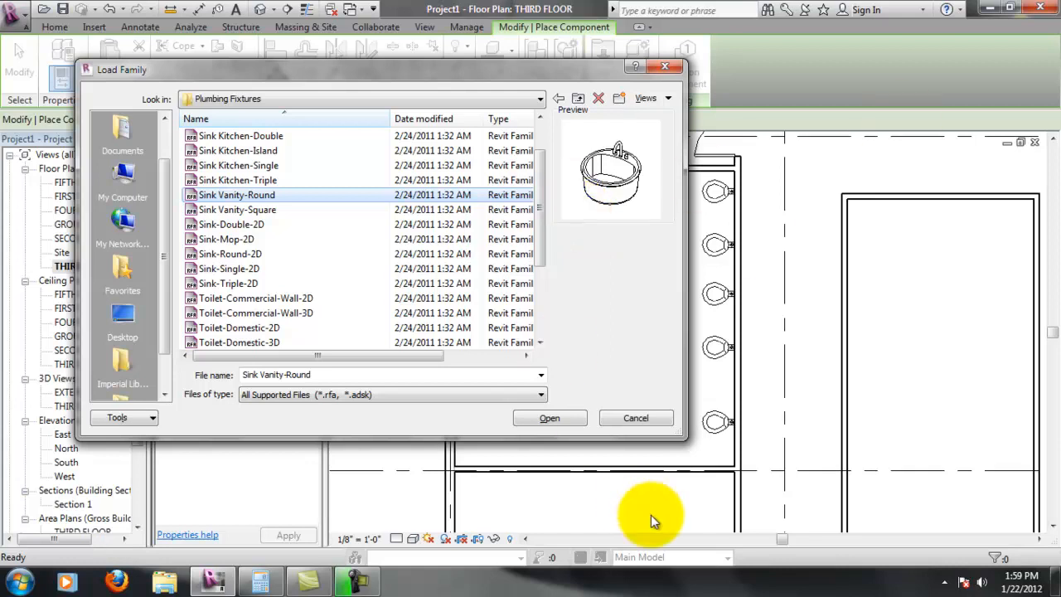
click(636, 418)
scroll(649, 350, down, 2)
middle_drag(945, 303, 611, 265)
scroll(635, 315, down, 3)
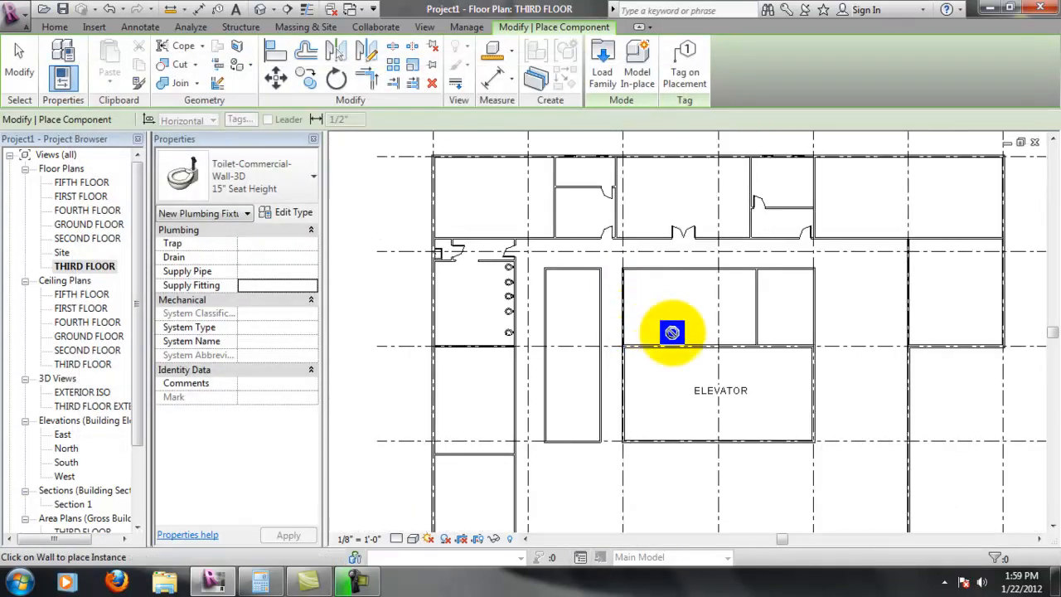
scroll(514, 348, up, 5)
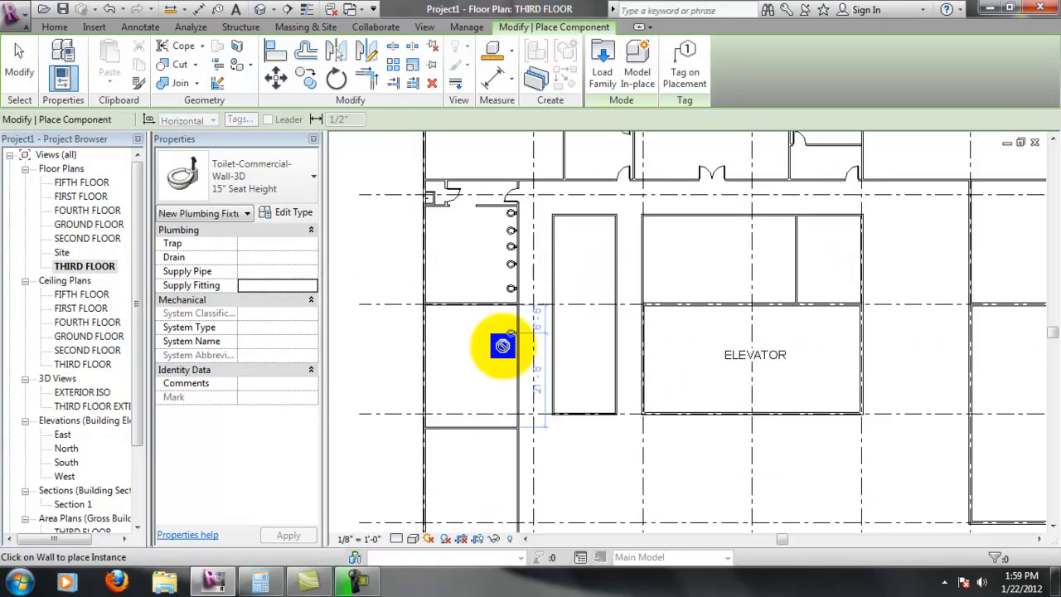
key(Escape)
key(Escape)
Draw two in-line 5" partition stubs just north of the lower room's south wall, the east one about 9' long, leaving an opening between them.
scroll(611, 409, up, 2)
middle_drag(580, 386, 796, 390)
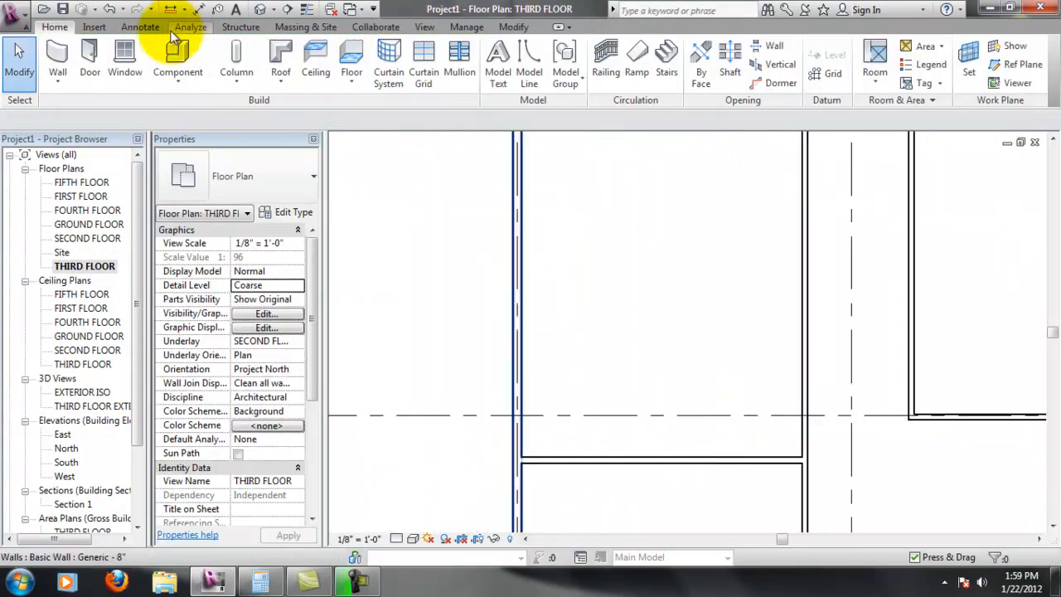
click(73, 53)
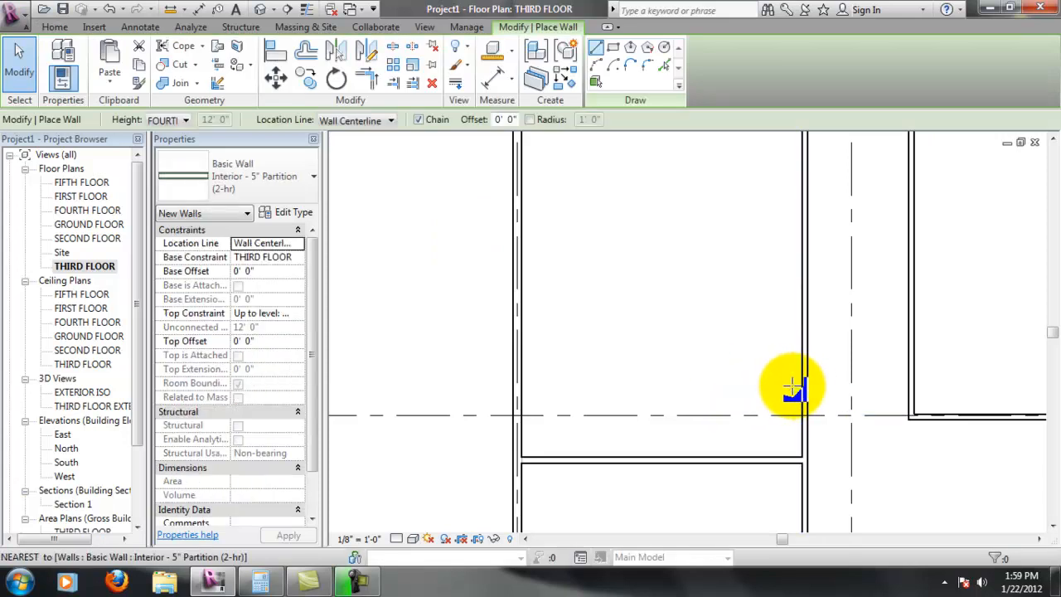
click(803, 387)
click(646, 387)
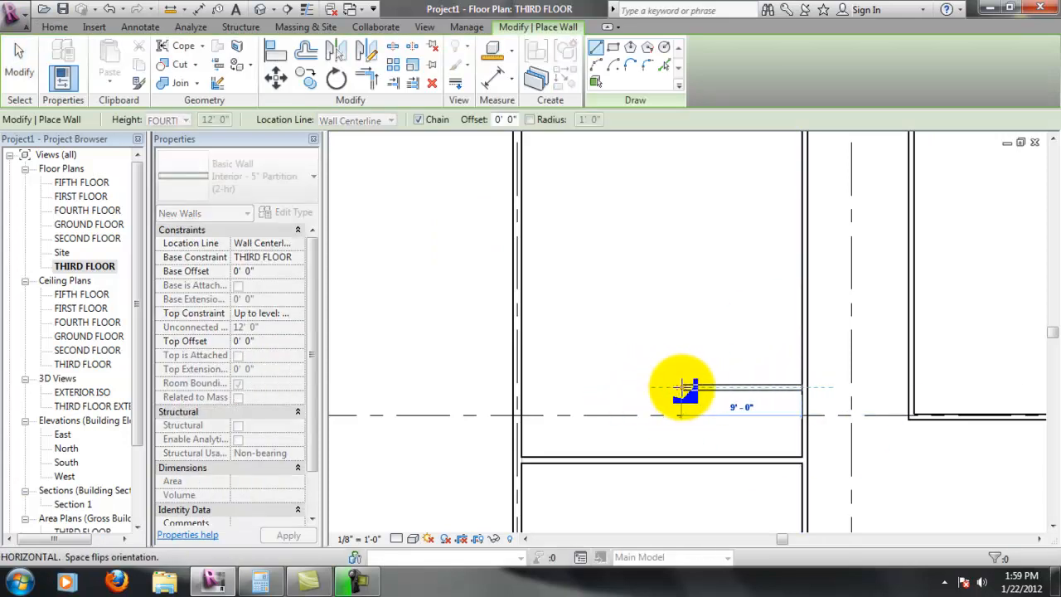
click(681, 387)
click(523, 387)
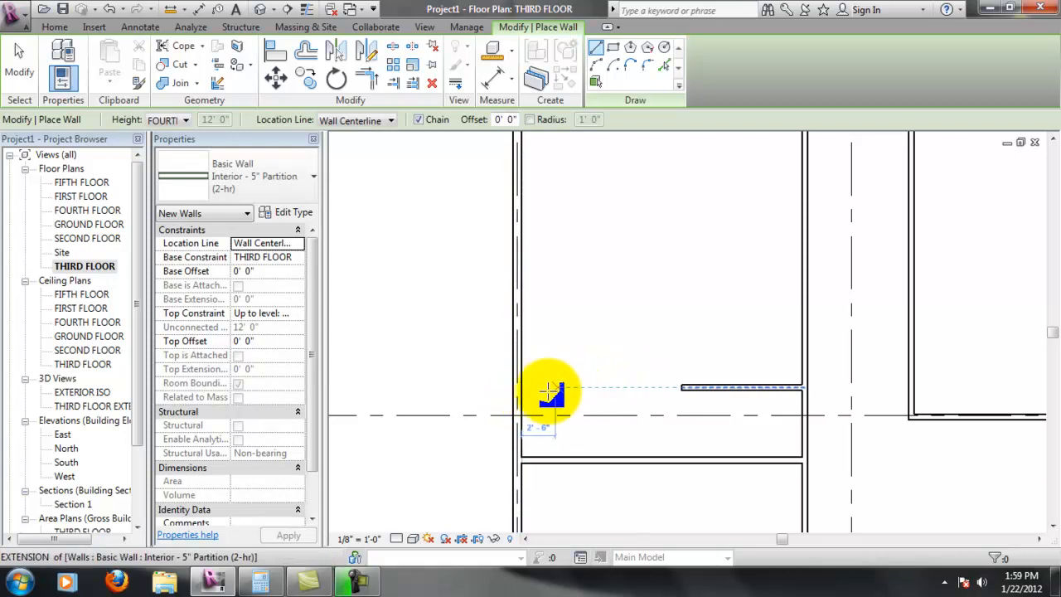
click(524, 387)
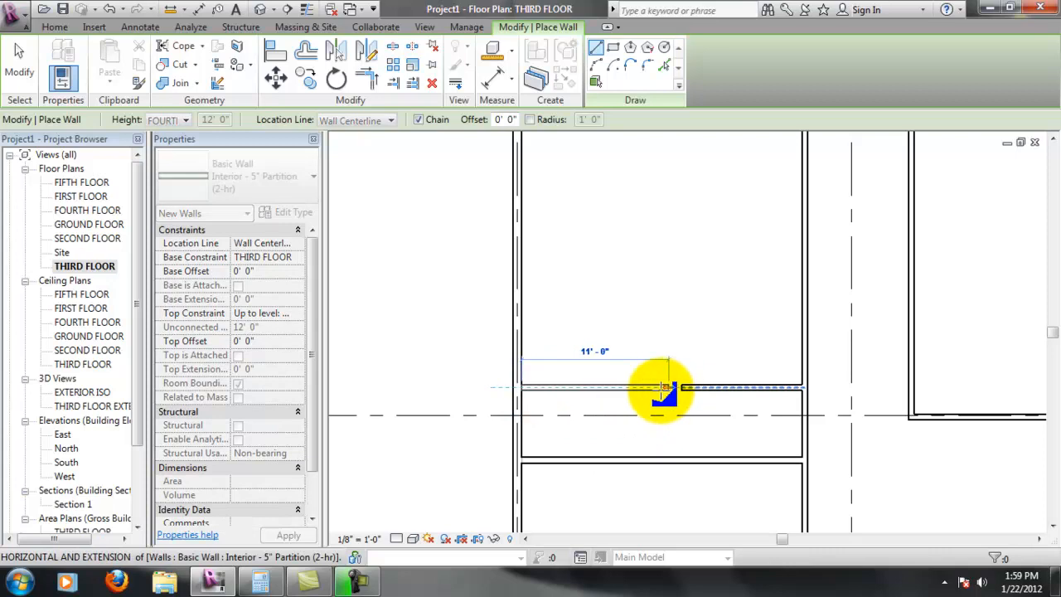
click(608, 387)
key(Escape)
key(Escape)
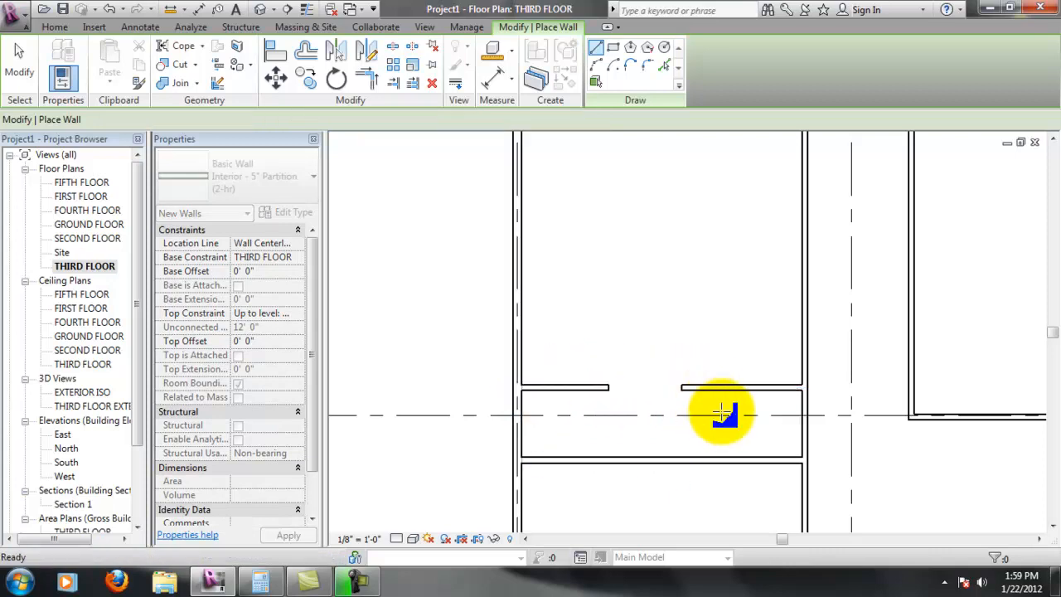
Align the west partition stub with the north face of the east stub across the opening.
scroll(720, 416, up, 2)
scroll(610, 362, down, 1)
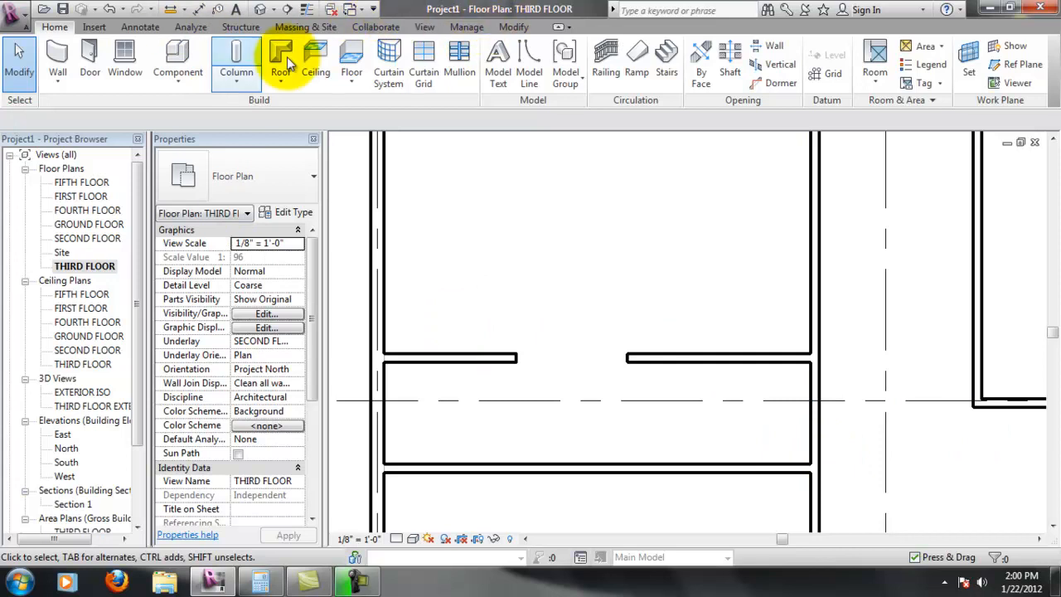
click(522, 28)
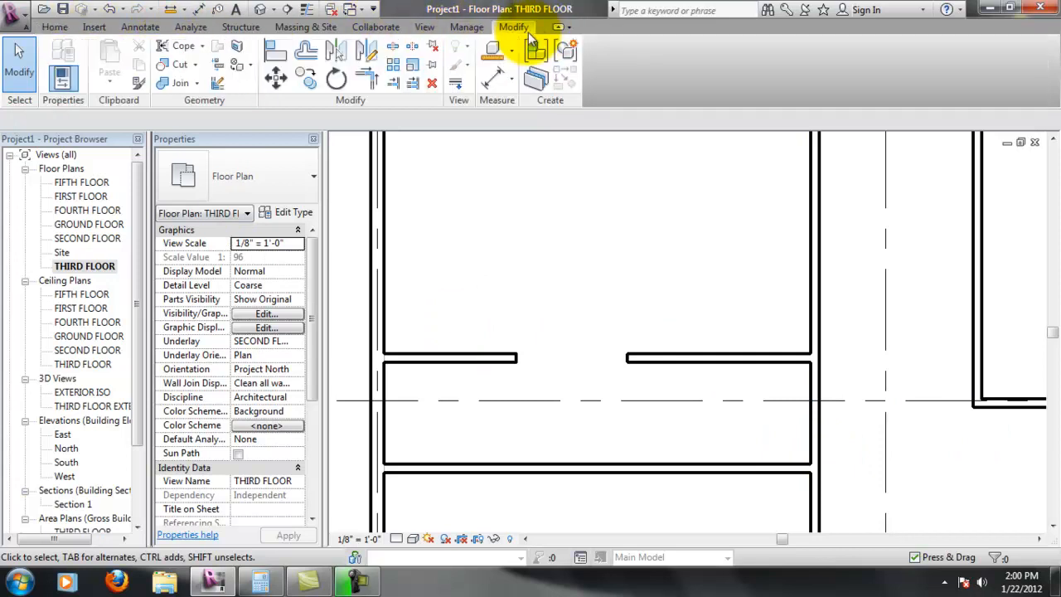
click(275, 53)
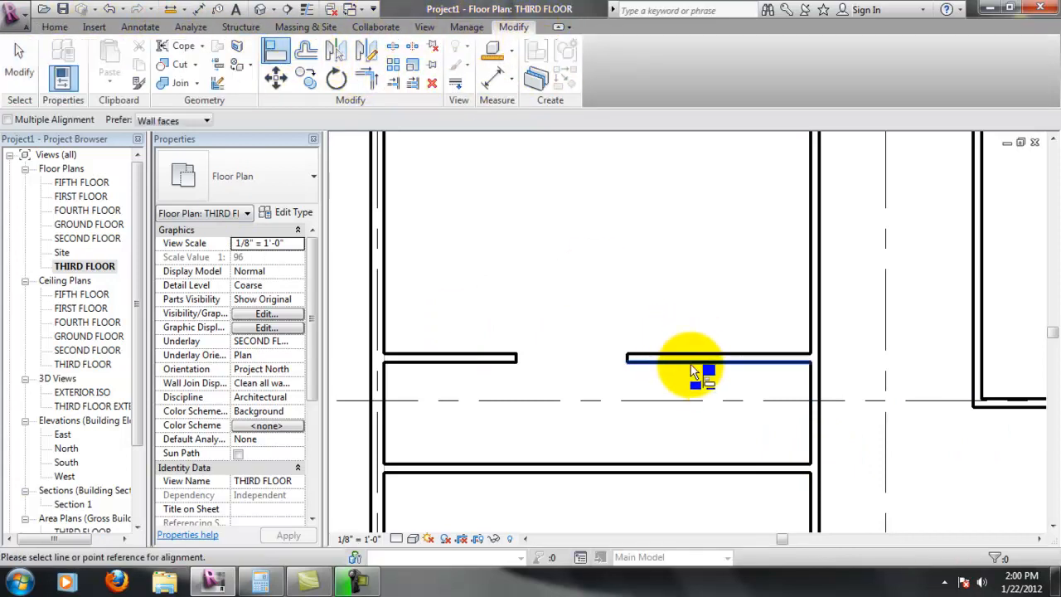
click(692, 358)
click(514, 357)
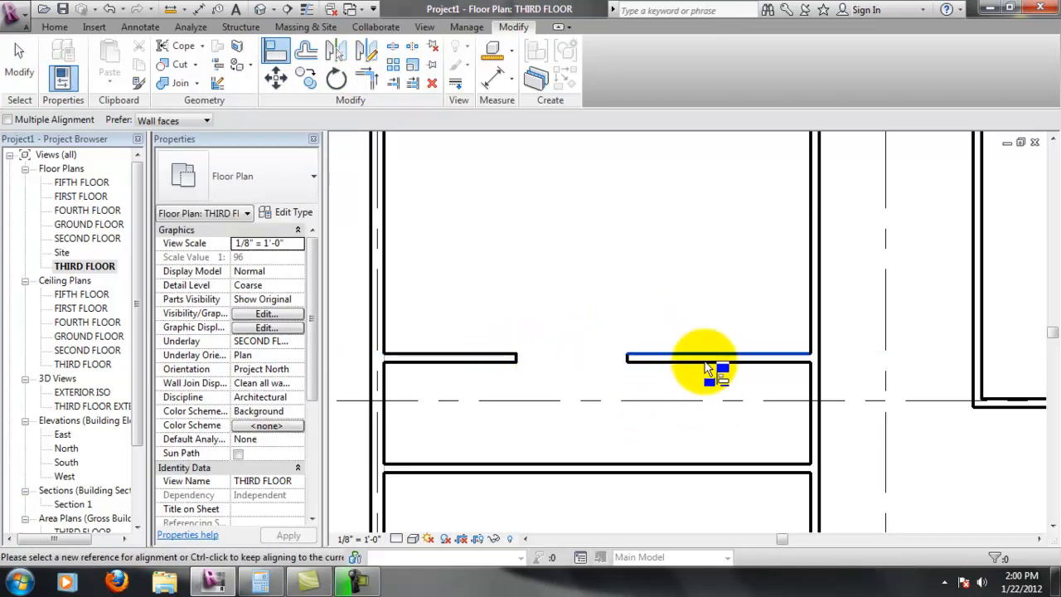
scroll(764, 301, down, 6)
middle_drag(805, 319, 776, 400)
middle_drag(804, 171, 783, 394)
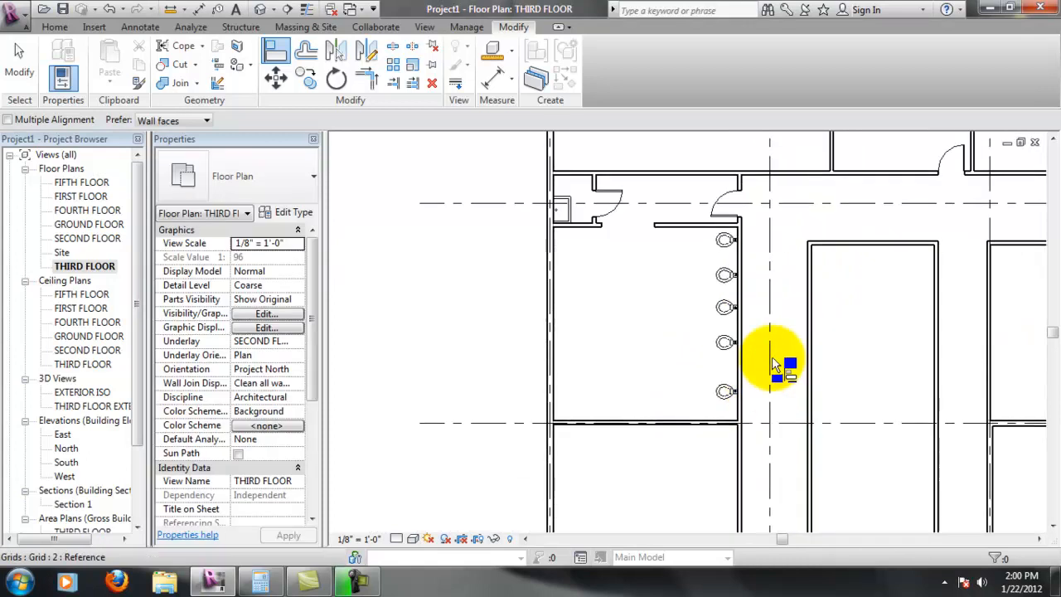
Align the end of the lower restroom's right entry wall with the end of the upper restroom's right entry wall.
scroll(676, 264, up, 5)
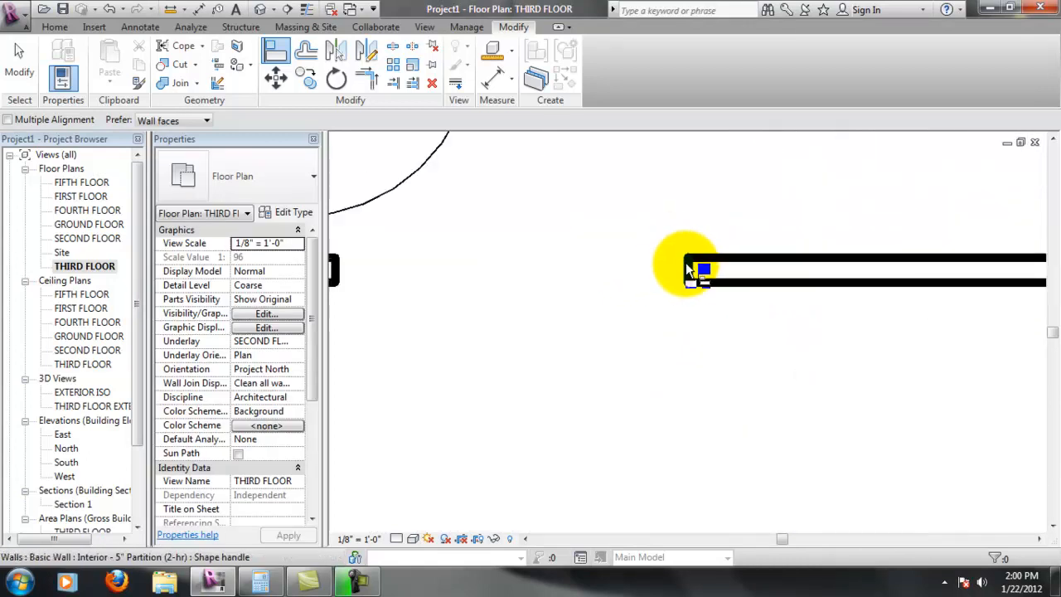
click(686, 262)
scroll(713, 307, down, 5)
scroll(711, 311, up, 2)
scroll(738, 368, down, 4)
middle_drag(751, 381, 764, 253)
scroll(755, 478, up, 3)
middle_drag(751, 426, 731, 334)
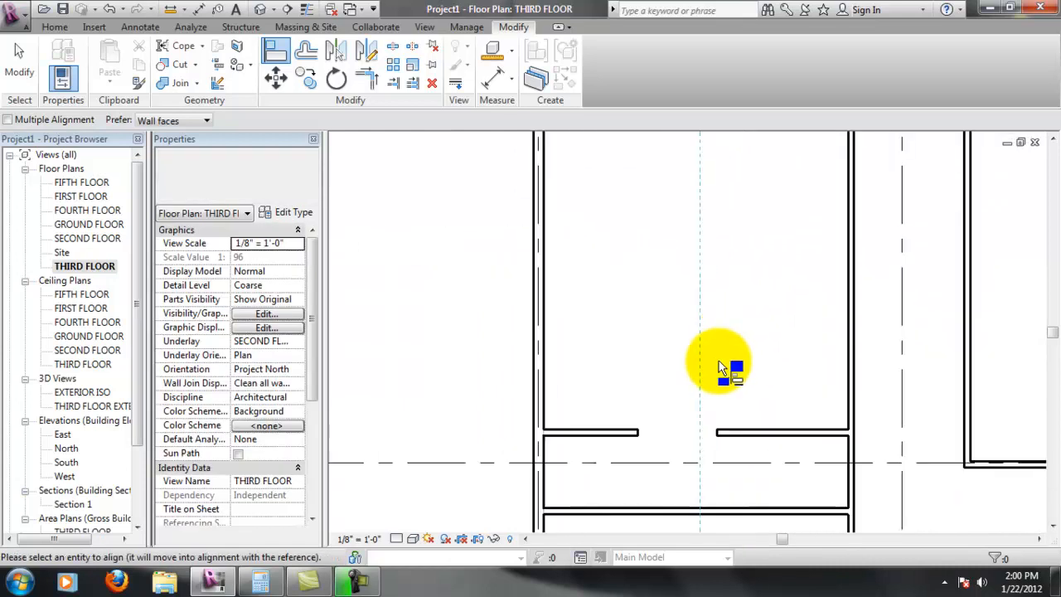
scroll(738, 470, up, 3)
click(716, 371)
scroll(795, 329, down, 3)
scroll(794, 329, down, 3)
middle_drag(848, 229, 840, 350)
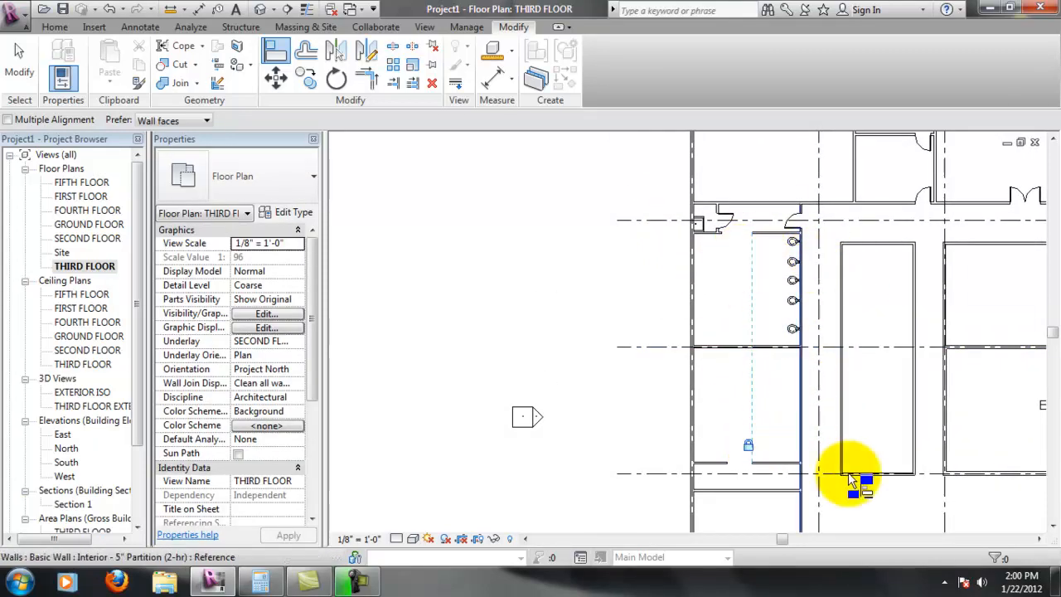
Align the end of the lower restroom's left entry wall with the end of the upper restroom's left entry wall.
scroll(785, 464, up, 2)
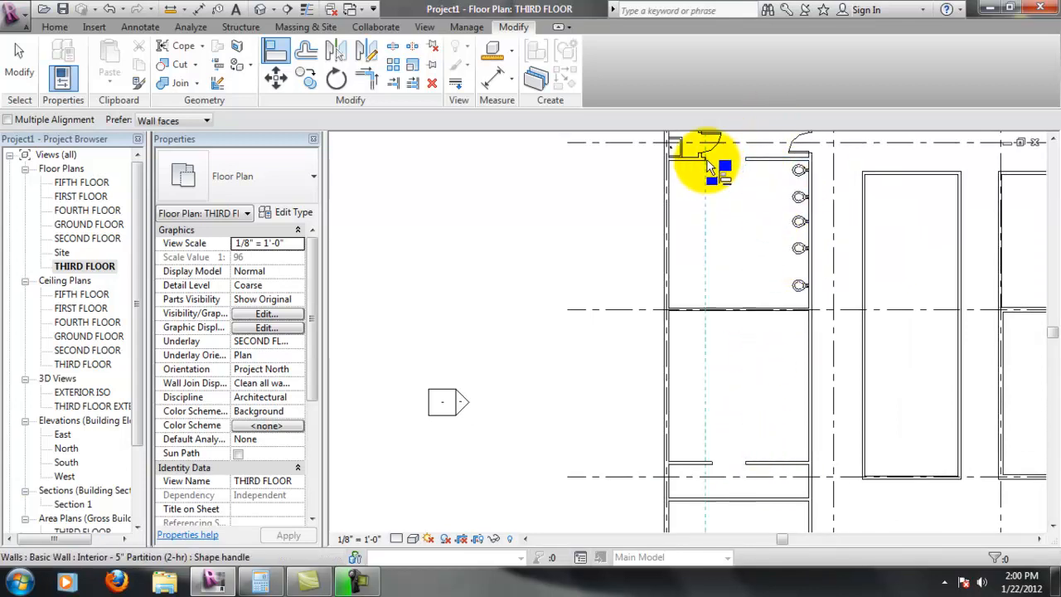
click(709, 166)
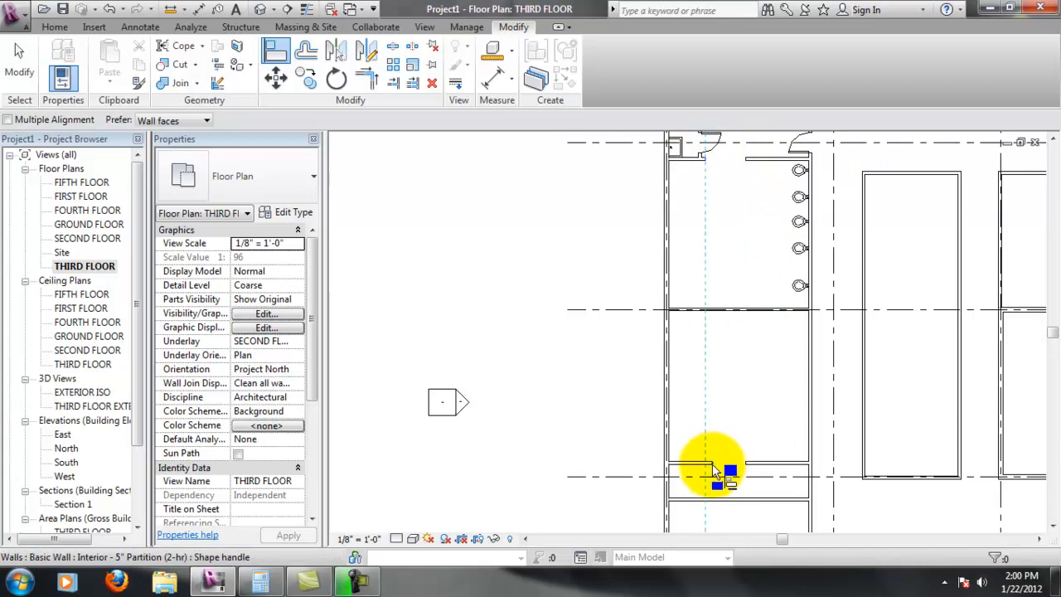
click(714, 470)
middle_drag(780, 231, 777, 242)
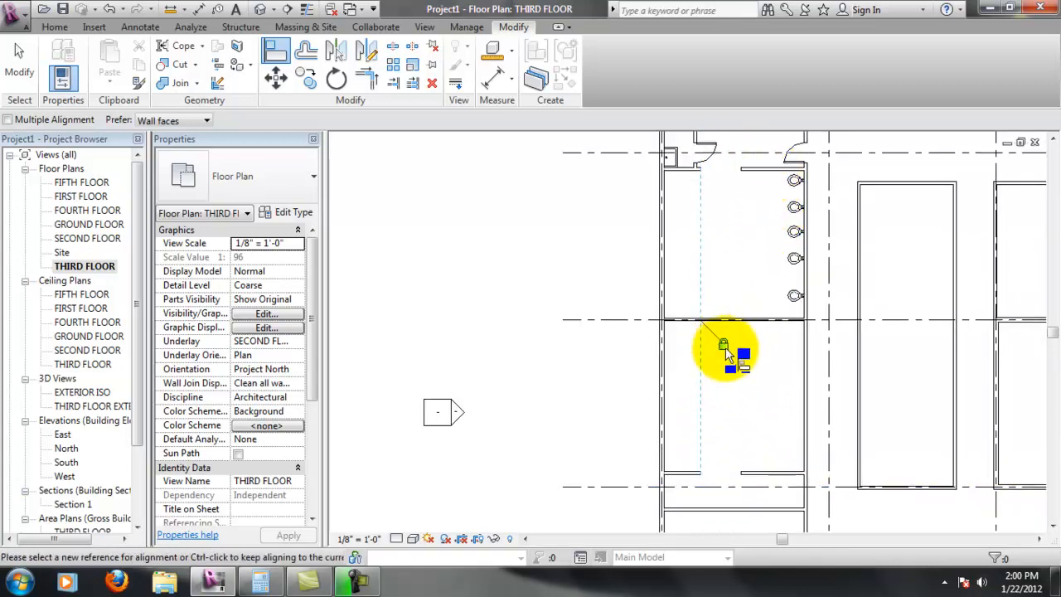
Align the centreline of the dividing wall between the two restrooms with grid line E.
scroll(757, 457, up, 2)
scroll(734, 331, up, 2)
scroll(935, 192, up, 3)
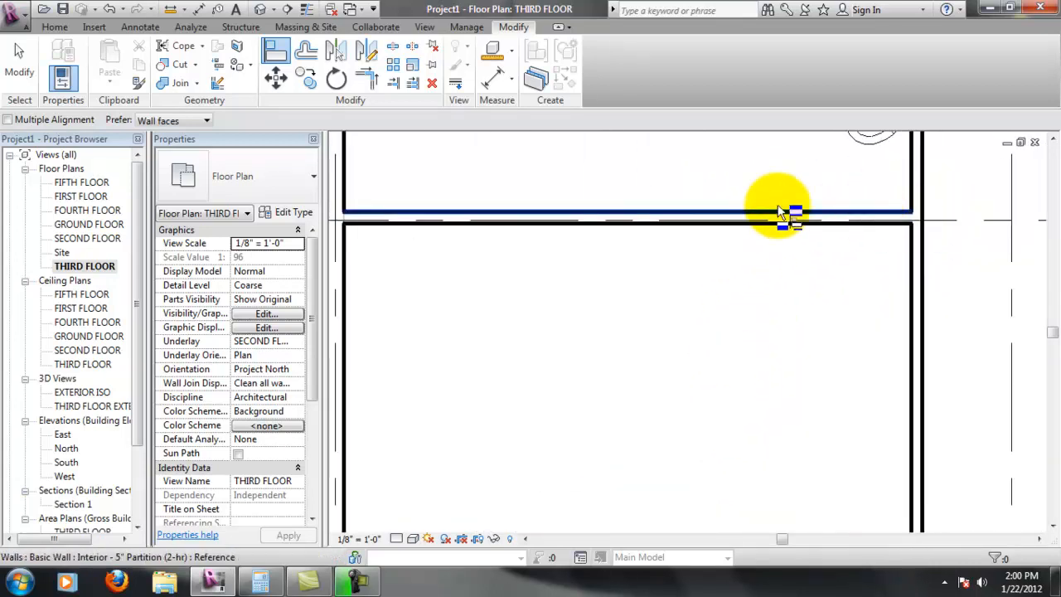
scroll(712, 265, down, 4)
scroll(755, 256, down, 1)
middle_drag(905, 256, 720, 298)
click(827, 291)
scroll(832, 290, down, 3)
click(688, 290)
scroll(688, 289, up, 1)
scroll(780, 280, up, 1)
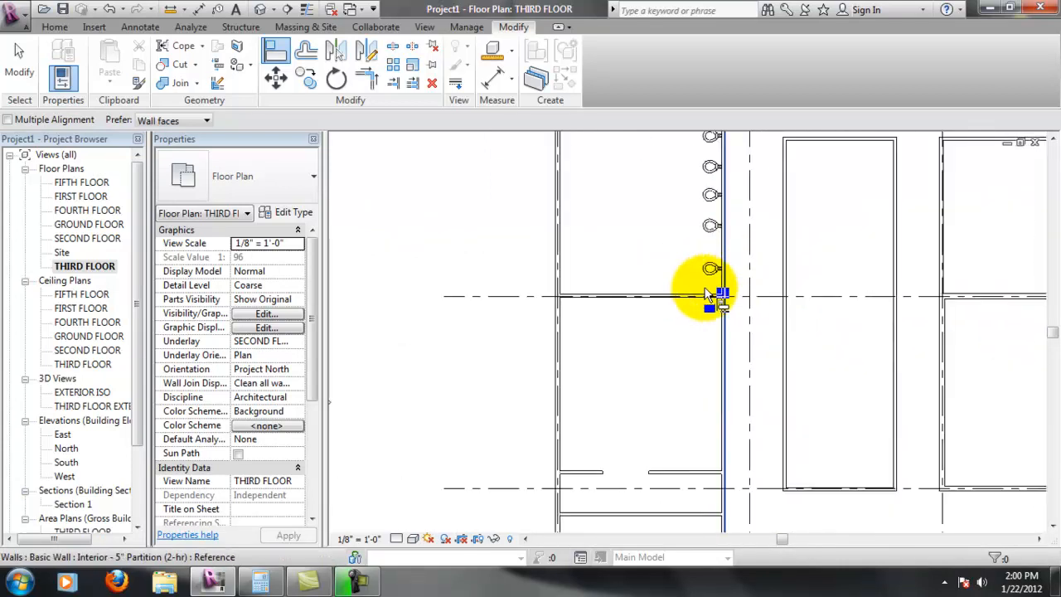
scroll(601, 307, up, 2)
scroll(601, 307, up, 1)
scroll(538, 301, up, 1)
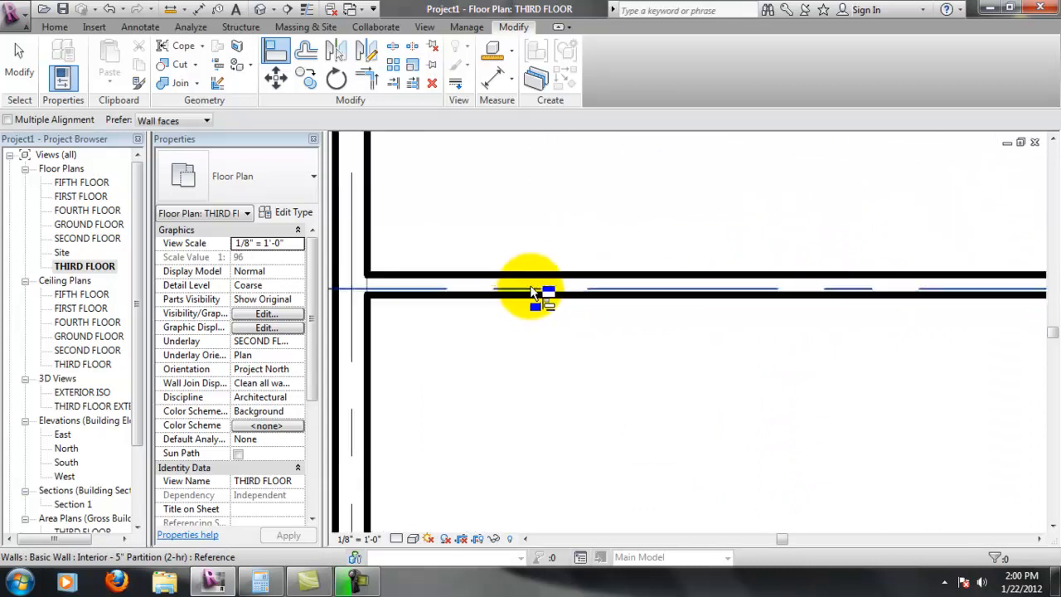
scroll(485, 306, down, 3)
scroll(379, 287, up, 6)
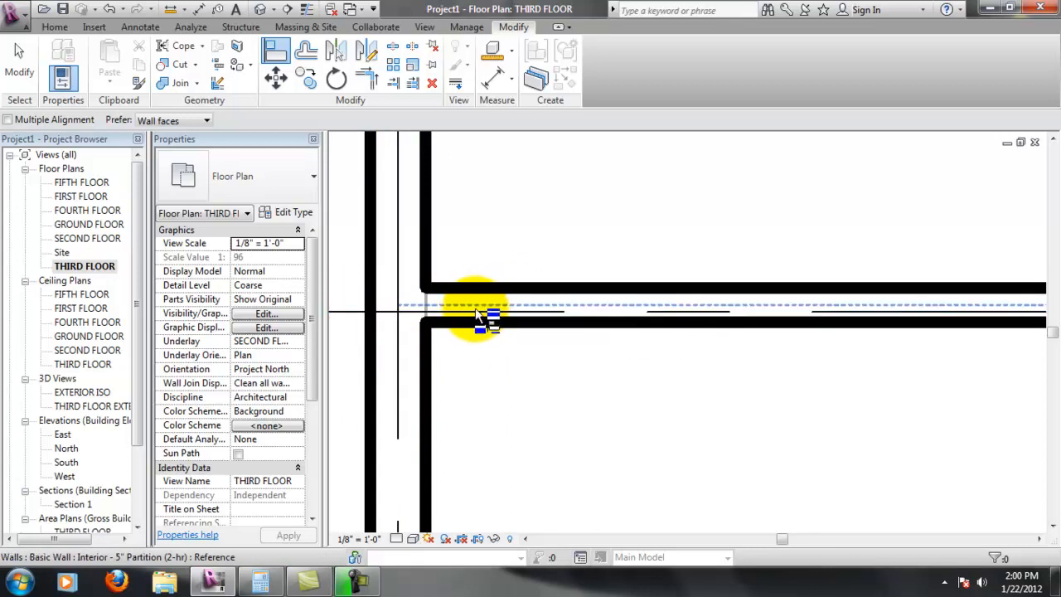
click(549, 308)
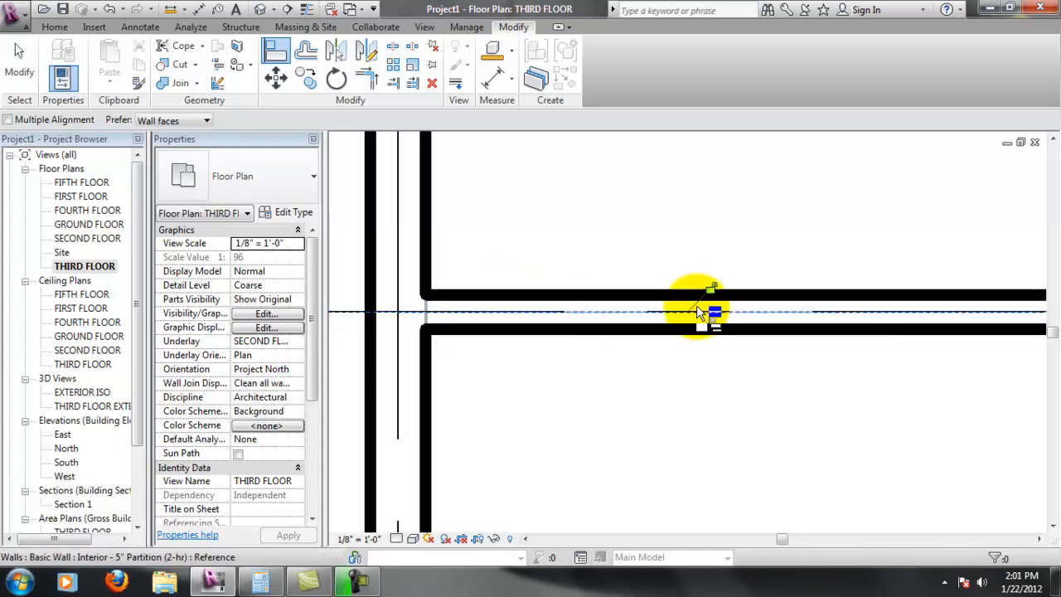
scroll(729, 338, down, 5)
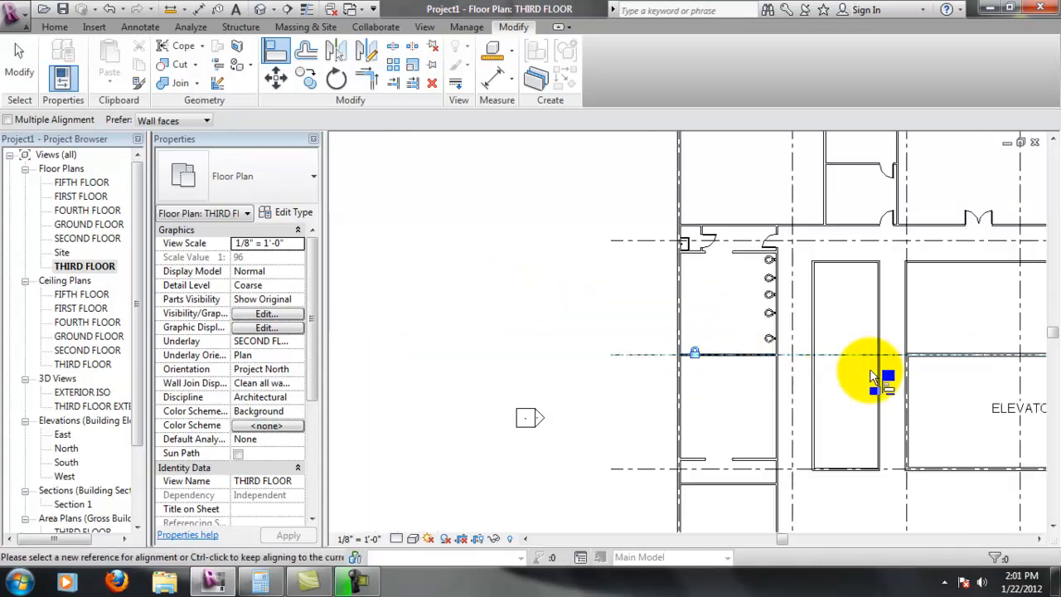
Examine the walls between the restrooms and the elevator on the third floor plan.
middle_drag(829, 426, 779, 415)
middle_drag(887, 285, 752, 308)
scroll(750, 330, down, 1)
mouse_move(792, 346)
middle_down()
mouse_move(773, 336)
mouse_move(798, 362)
mouse_move(788, 346)
middle_up()
scroll(701, 303, up, 3)
scroll(472, 353, down, 1)
middle_drag(500, 332, 551, 302)
middle_drag(740, 412, 716, 357)
scroll(716, 358, down, 1)
middle_drag(819, 382, 736, 441)
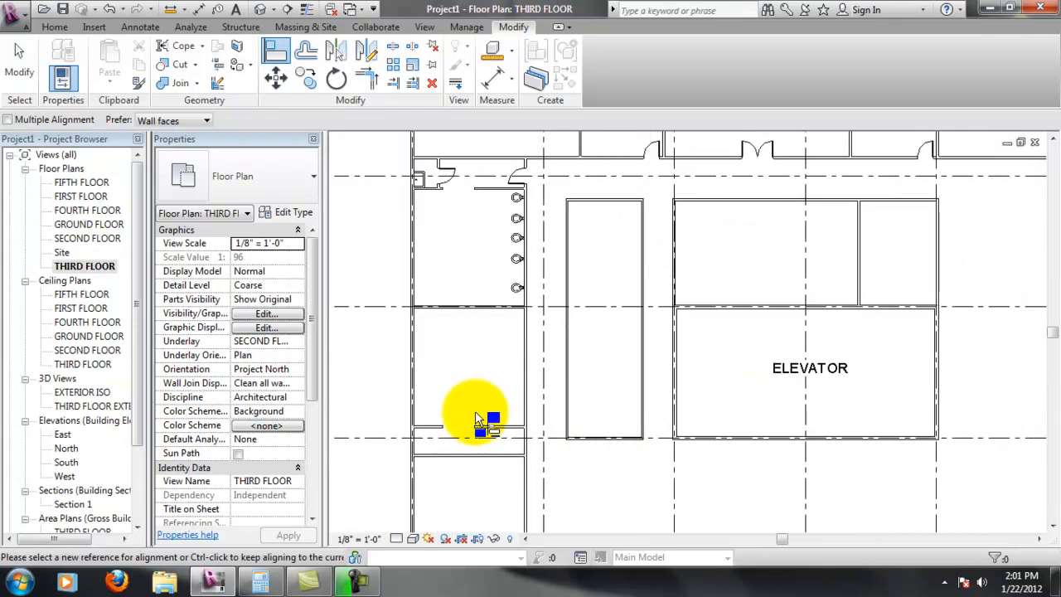
Check the entry openings and walls of both restrooms, and leave the Align command.
scroll(526, 251, up, 5)
click(562, 330)
middle_drag(554, 458, 787, 457)
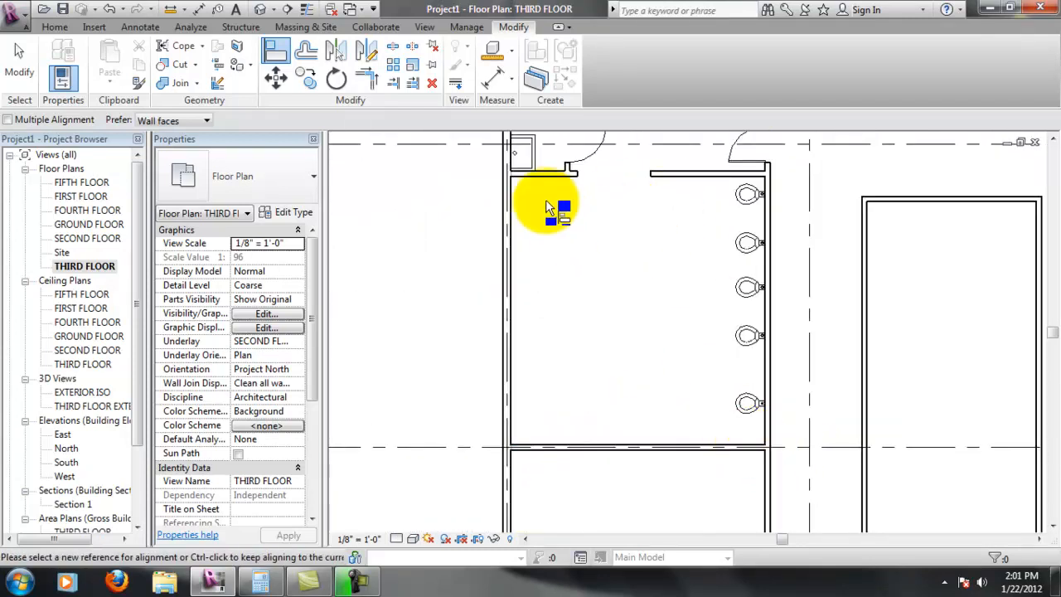
scroll(554, 201, down, 2)
middle_drag(572, 361, 553, 270)
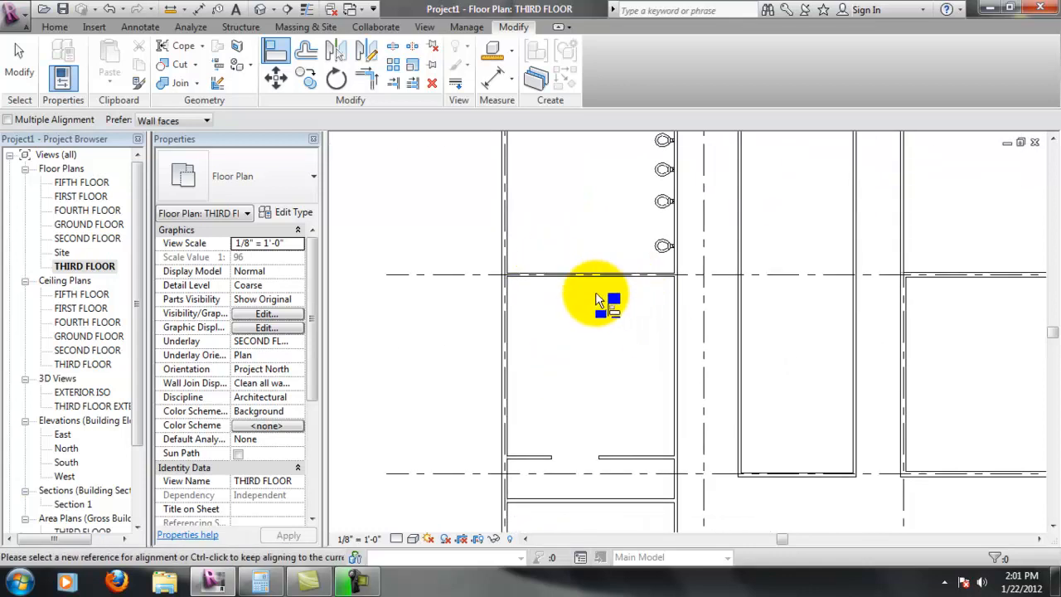
scroll(600, 395, down, 1)
scroll(685, 461, down, 1)
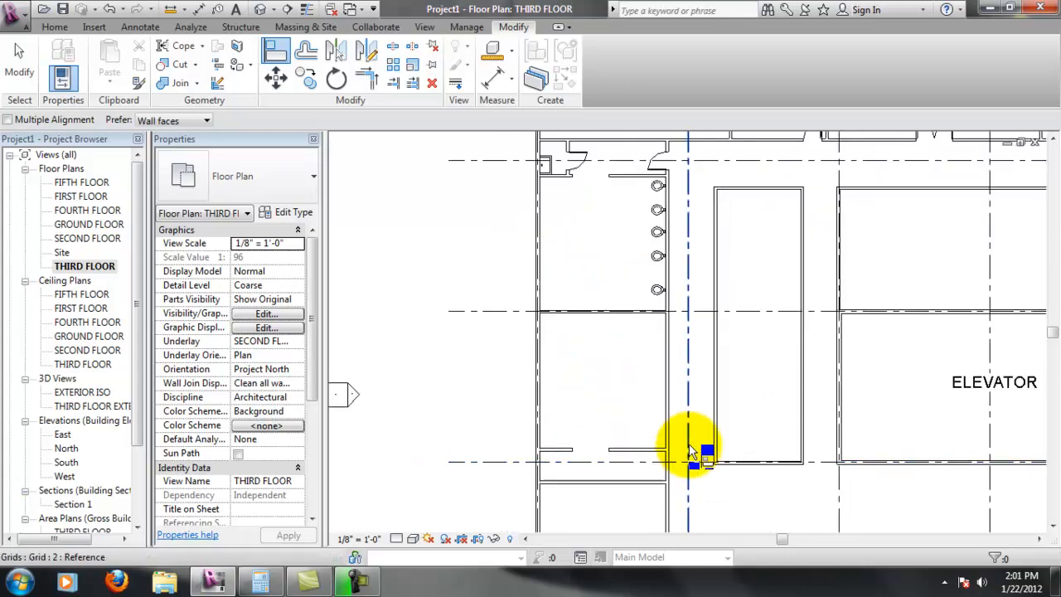
scroll(561, 428, up, 2)
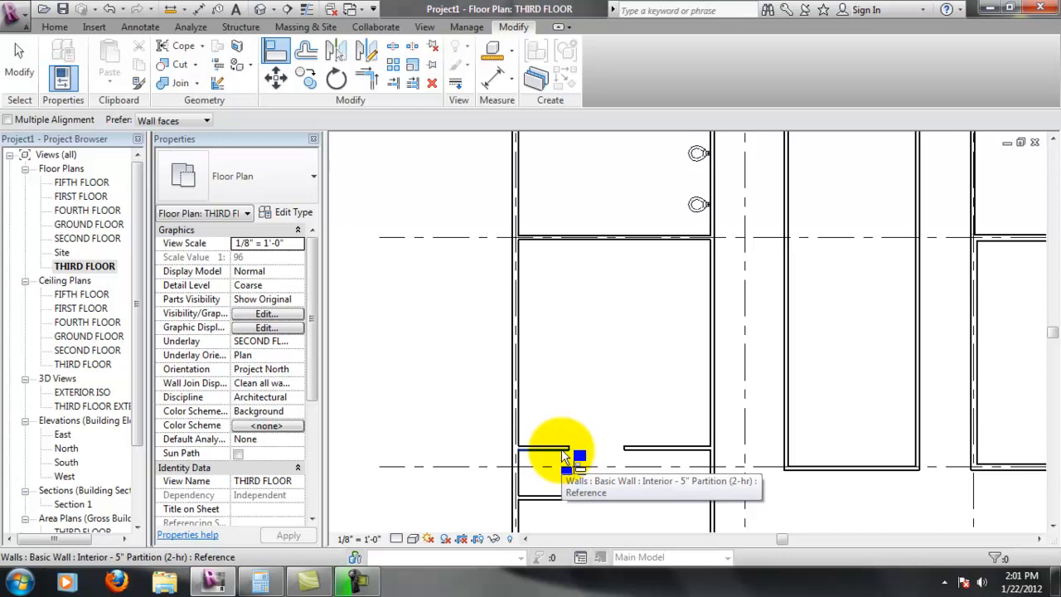
click(684, 450)
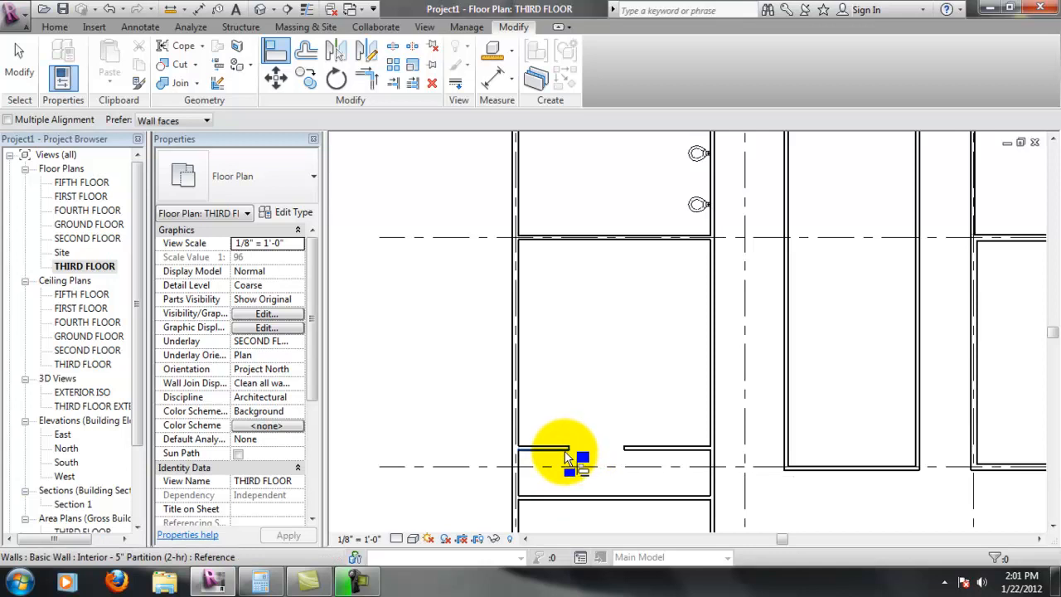
click(568, 461)
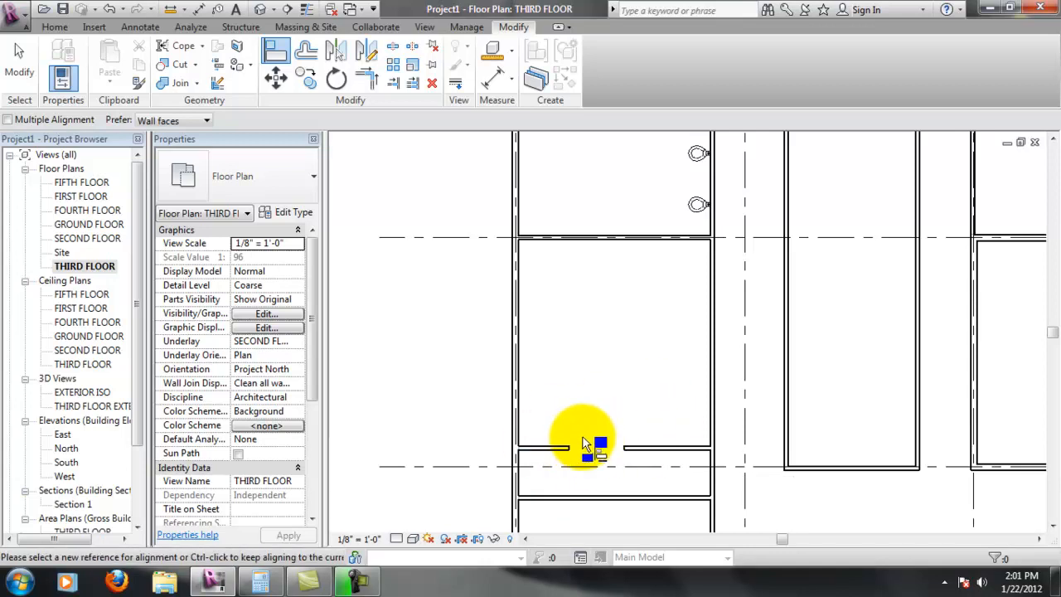
middle_drag(668, 315, 605, 309)
scroll(603, 312, down, 1)
middle_drag(623, 251, 586, 320)
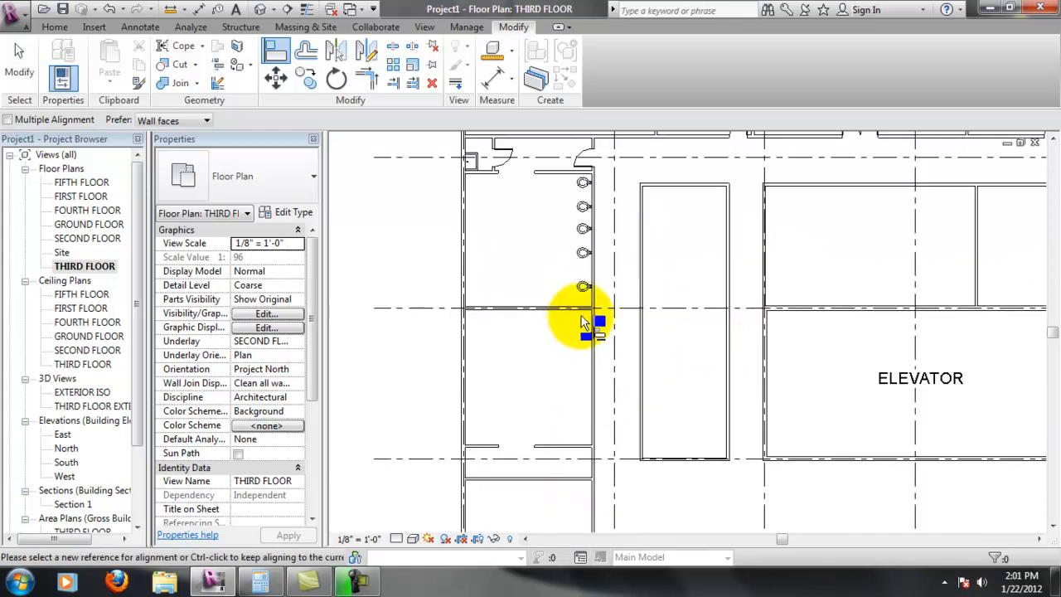
click(574, 256)
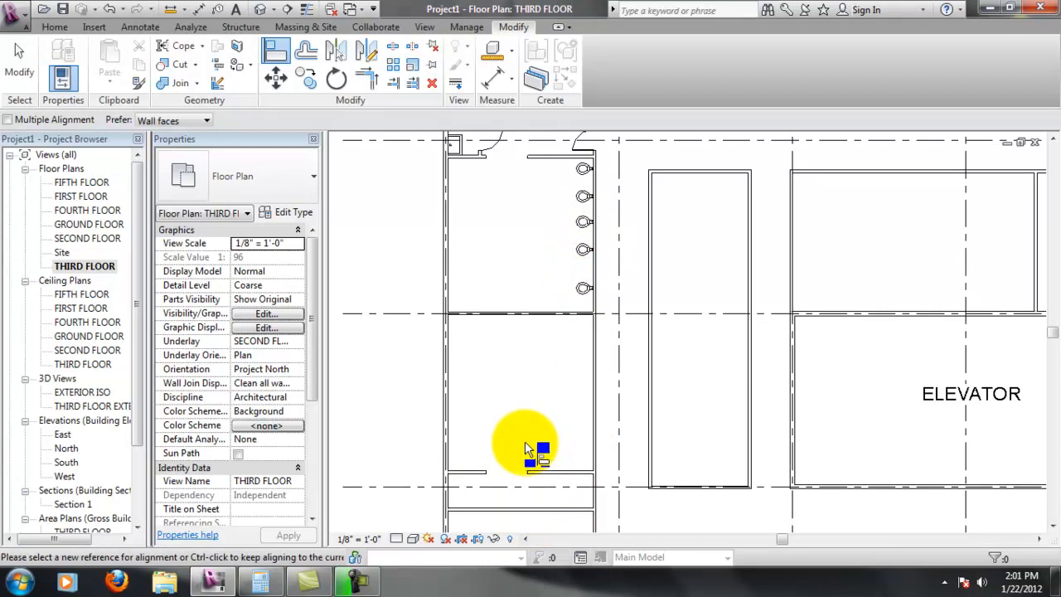
middle_drag(568, 332, 514, 384)
key(Escape)
key(Escape)
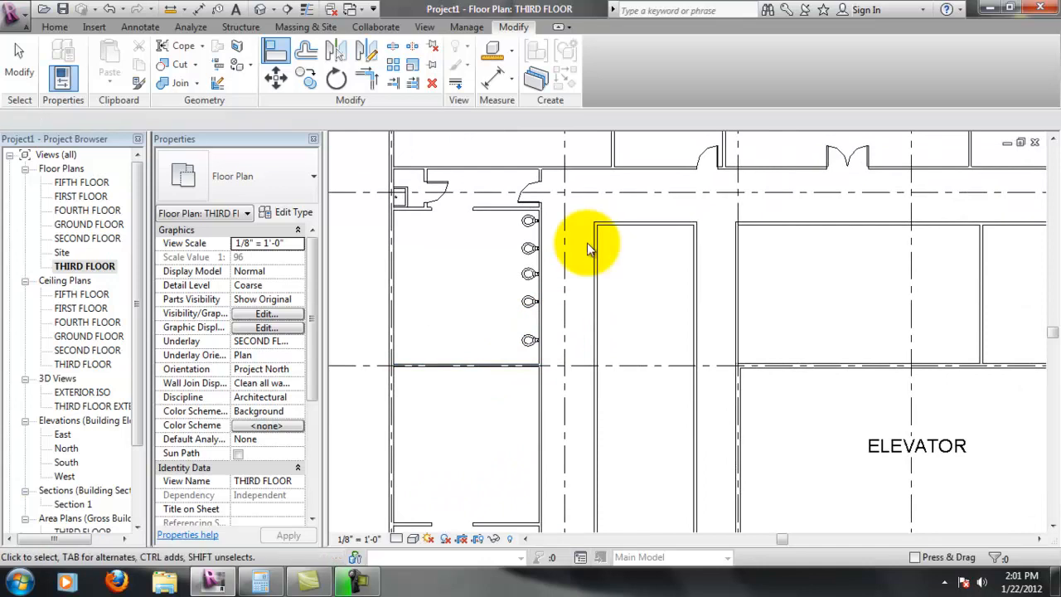
Examine the building core around the narrow shaft and the elevator room.
click(593, 251)
click(622, 249)
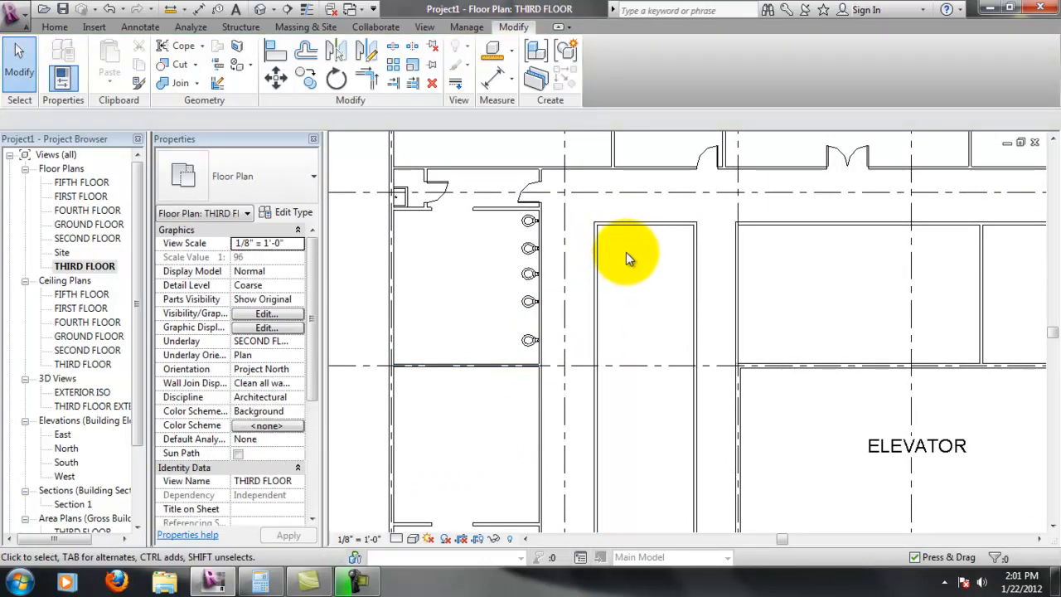
scroll(721, 362, down, 4)
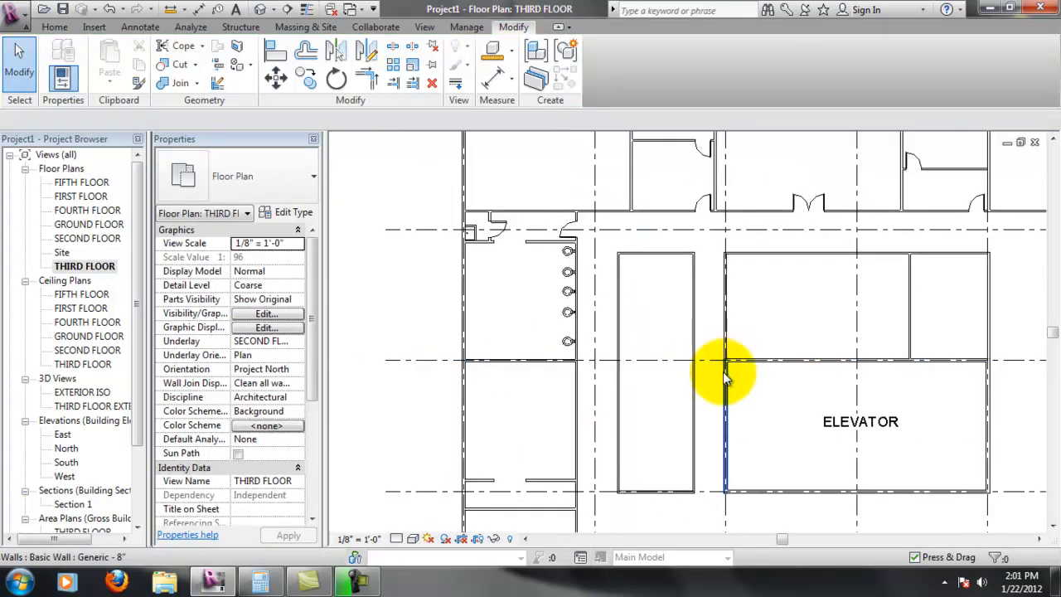
scroll(793, 357, down, 2)
middle_drag(831, 349, 668, 296)
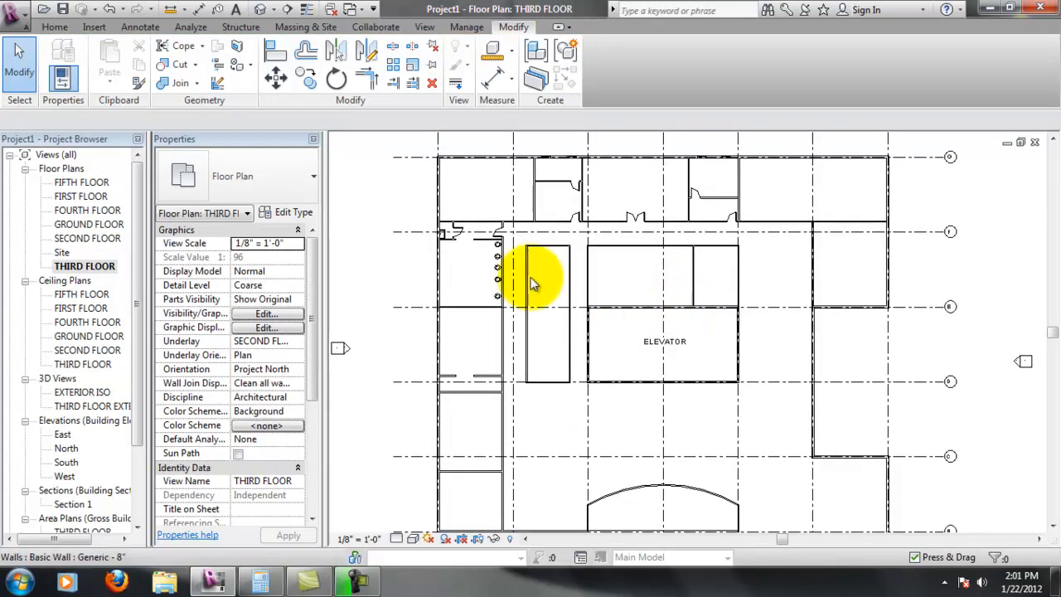
scroll(647, 324, up, 1)
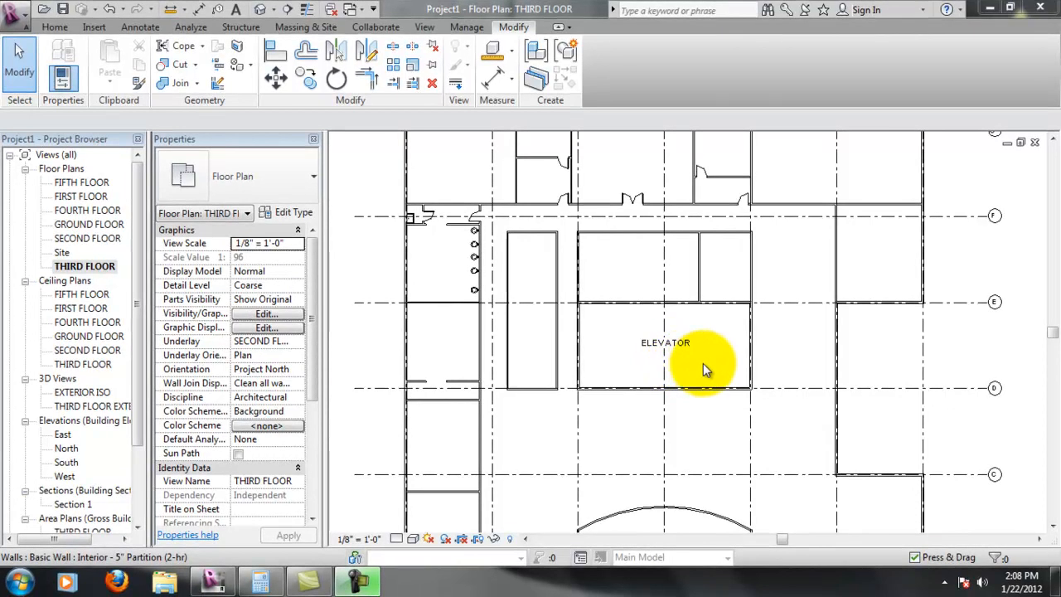
scroll(703, 363, up, 5)
scroll(709, 356, down, 4)
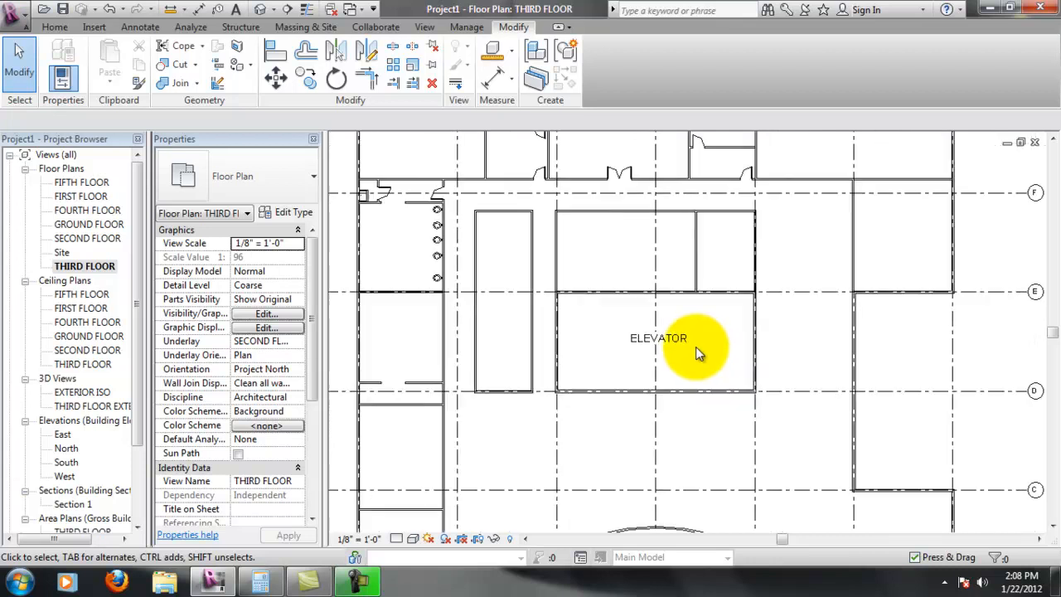
middle_drag(710, 352, 702, 355)
scroll(703, 354, down, 2)
scroll(696, 365, up, 4)
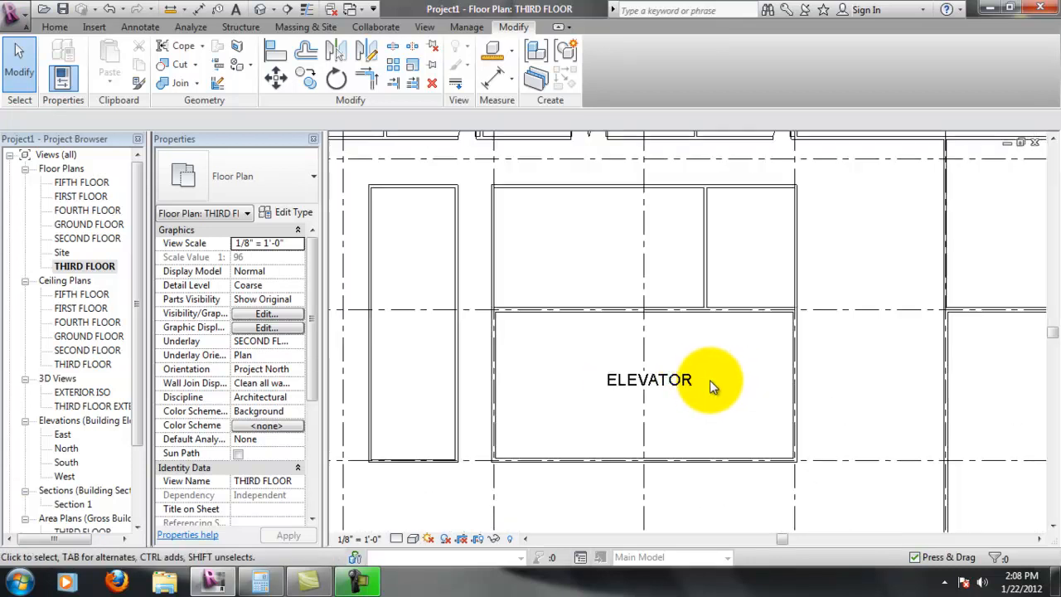
Delete the ELEVATOR text label from the elevator room.
middle_drag(784, 401, 779, 365)
middle_drag(678, 405, 793, 395)
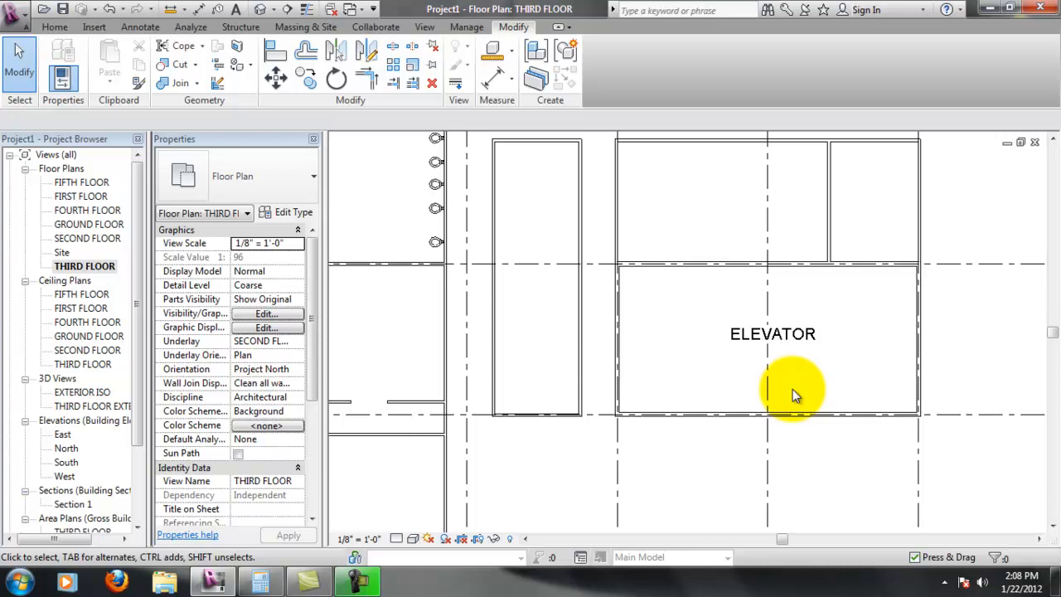
click(815, 346)
key(Delete)
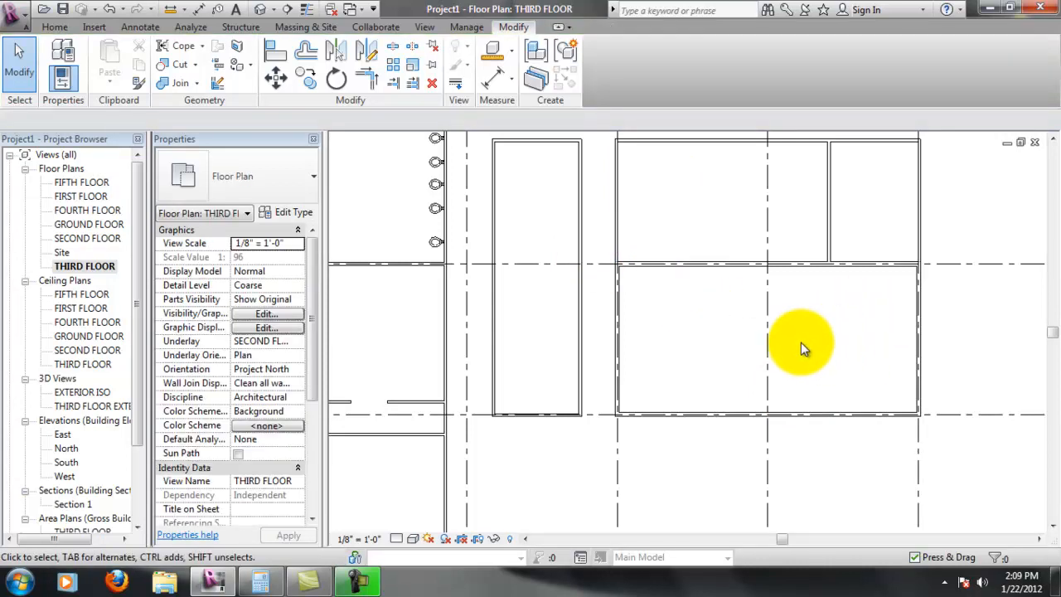
Bring the emptied elevator room into close view and save the project.
scroll(788, 332, up, 3)
middle_drag(778, 393, 807, 383)
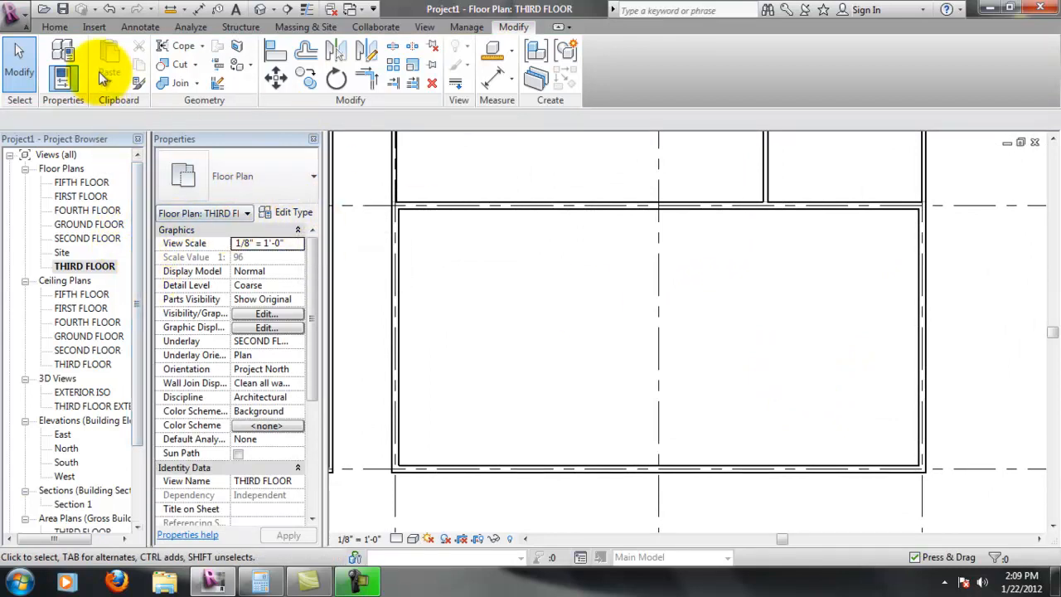
click(68, 31)
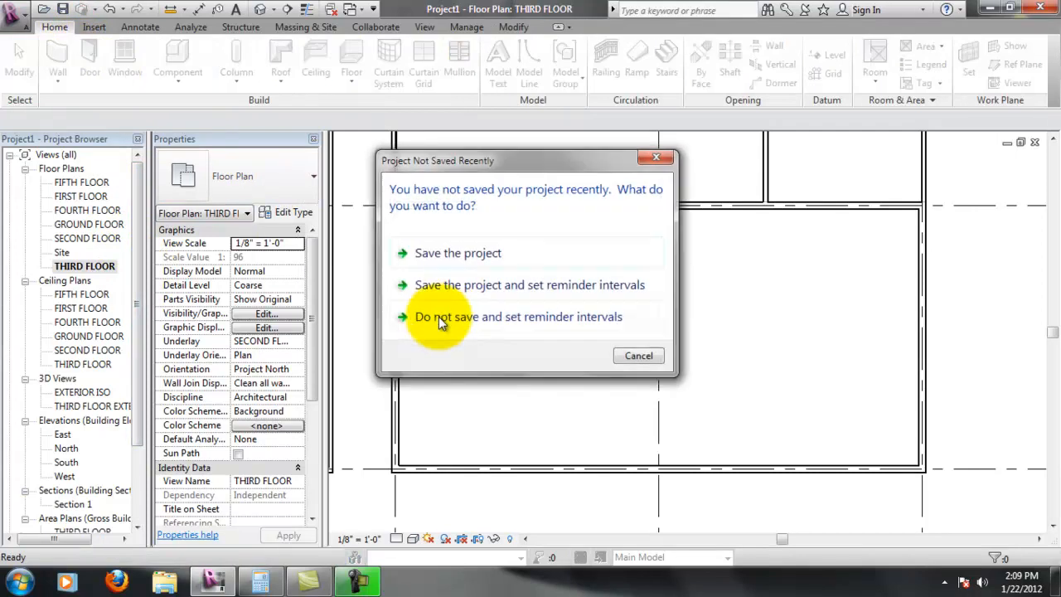
click(439, 251)
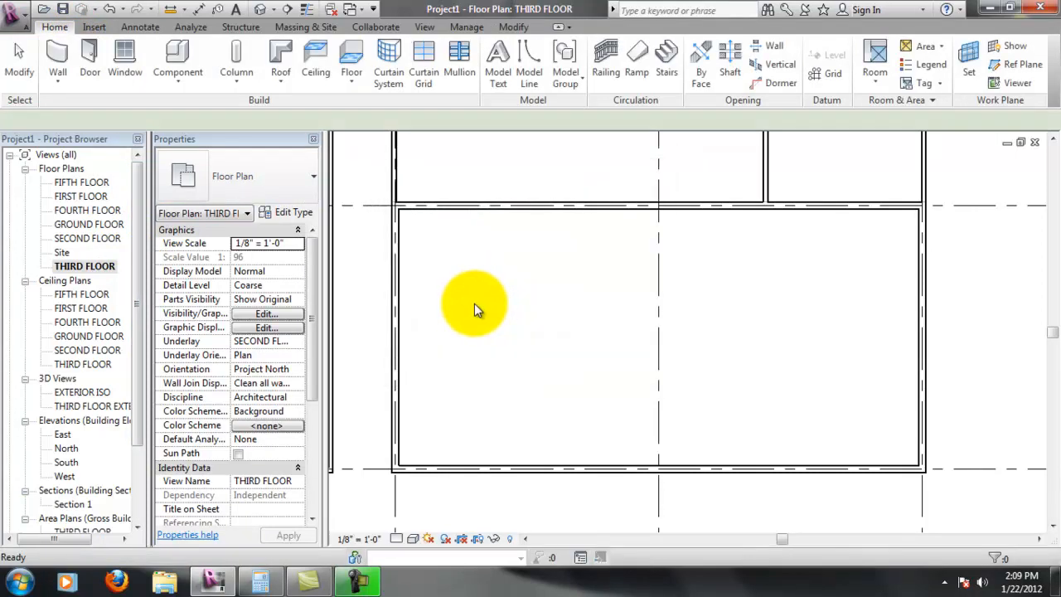
Draw a horizontal Generic - 8" wall across the full width of the elevator room, in its upper part.
key(w)
key(a)
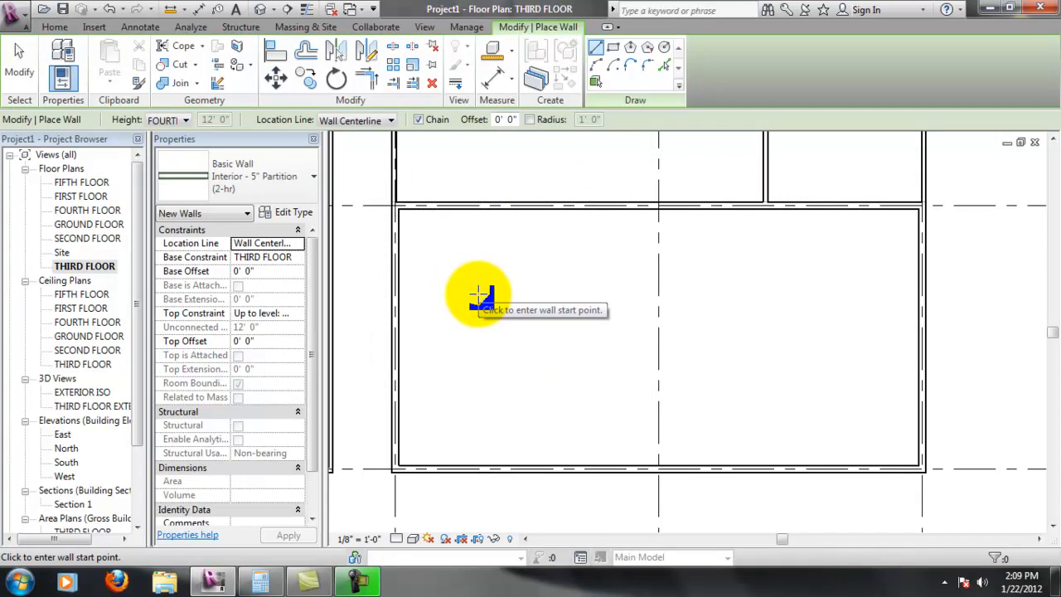
click(296, 176)
scroll(298, 224, up, 1)
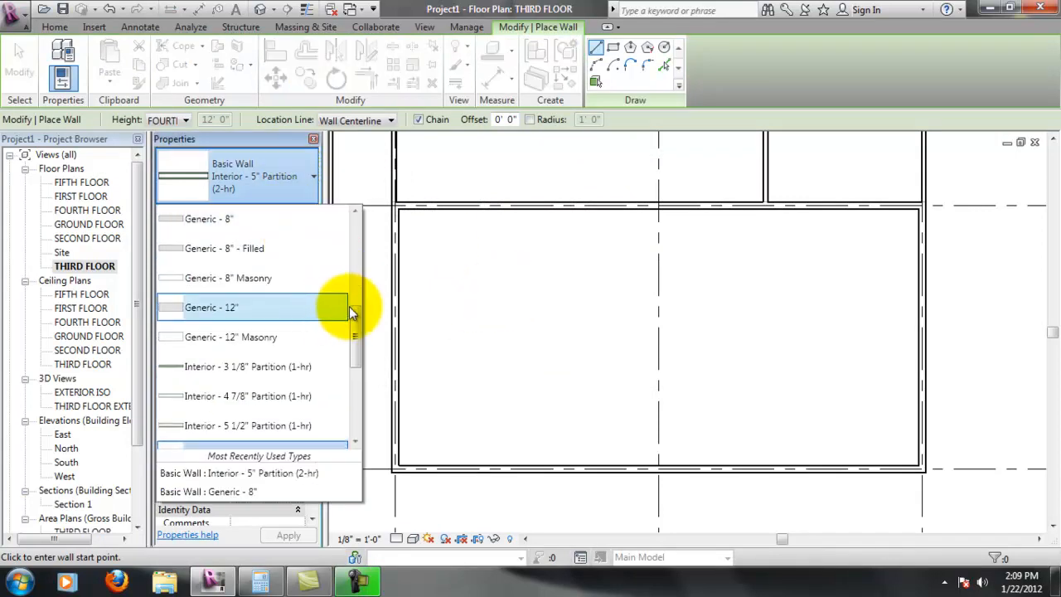
click(261, 215)
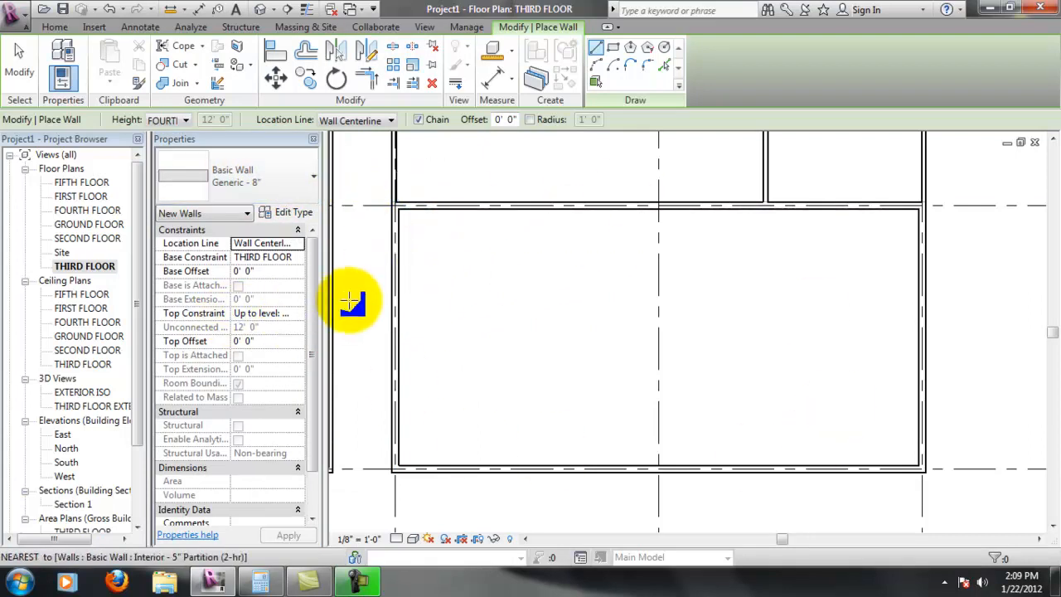
click(400, 295)
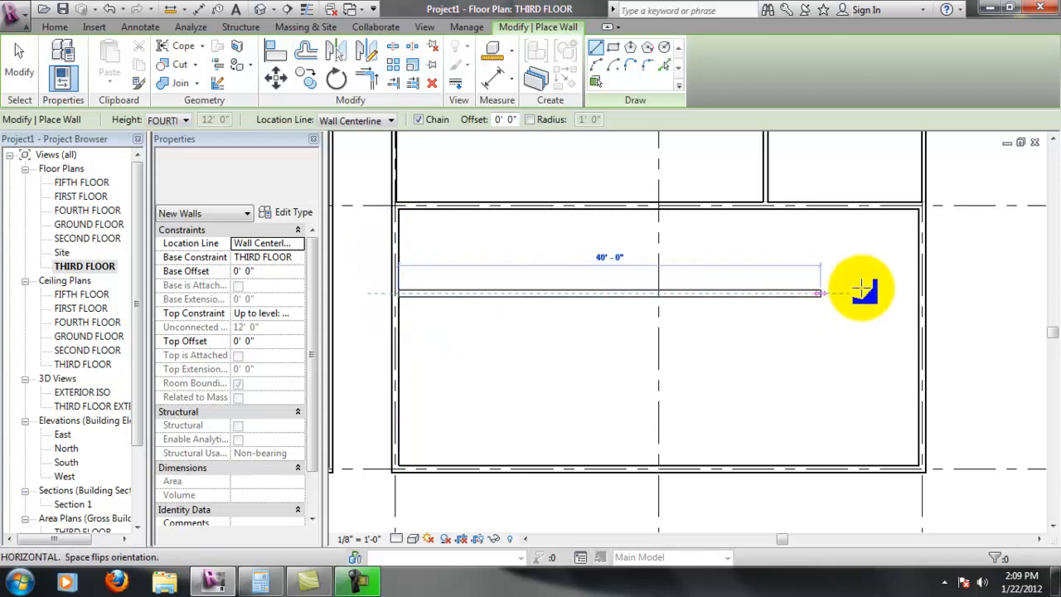
click(923, 293)
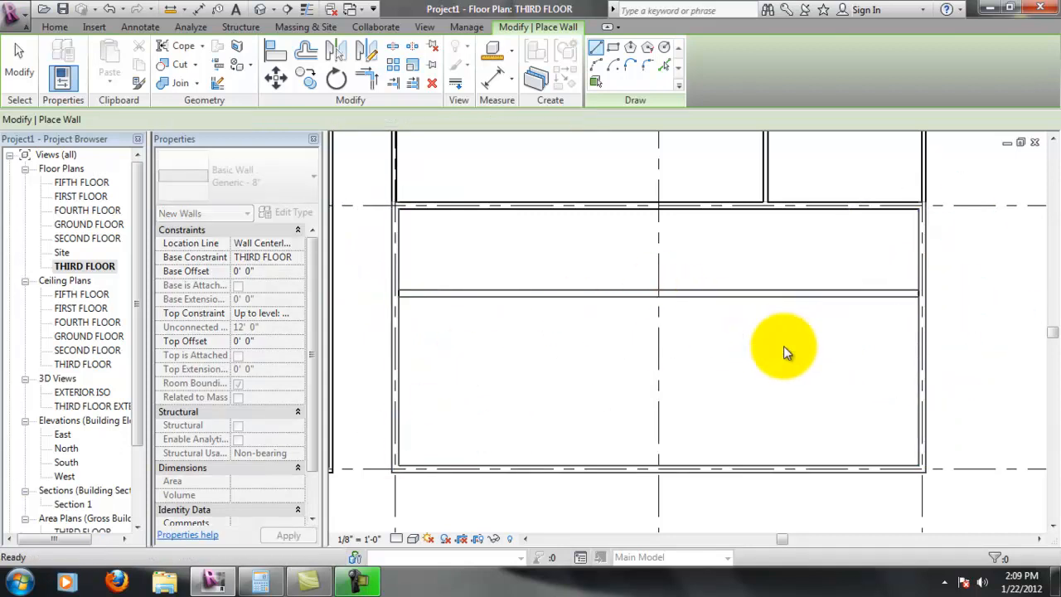
key(Escape)
Draw a second full-width Generic - 8" wall across the elevator room, parallel to and below the first one.
click(399, 364)
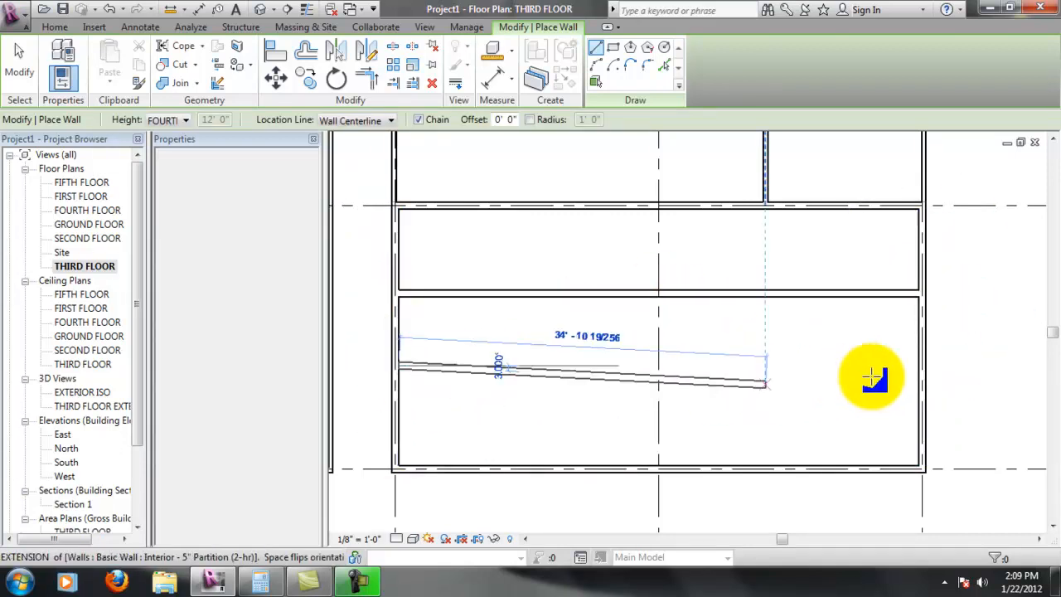
click(921, 366)
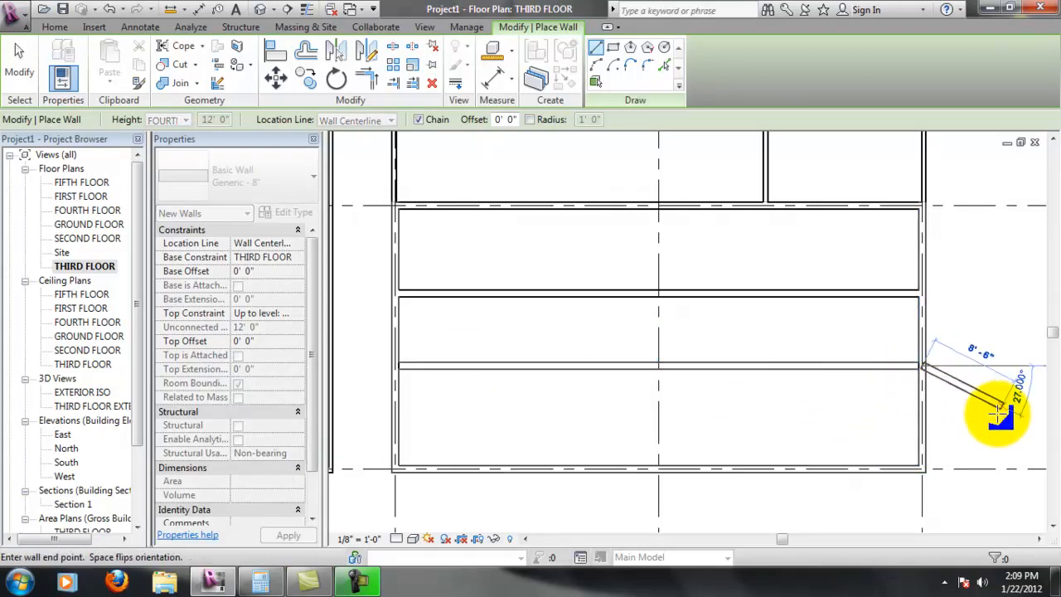
key(Escape)
key(Escape)
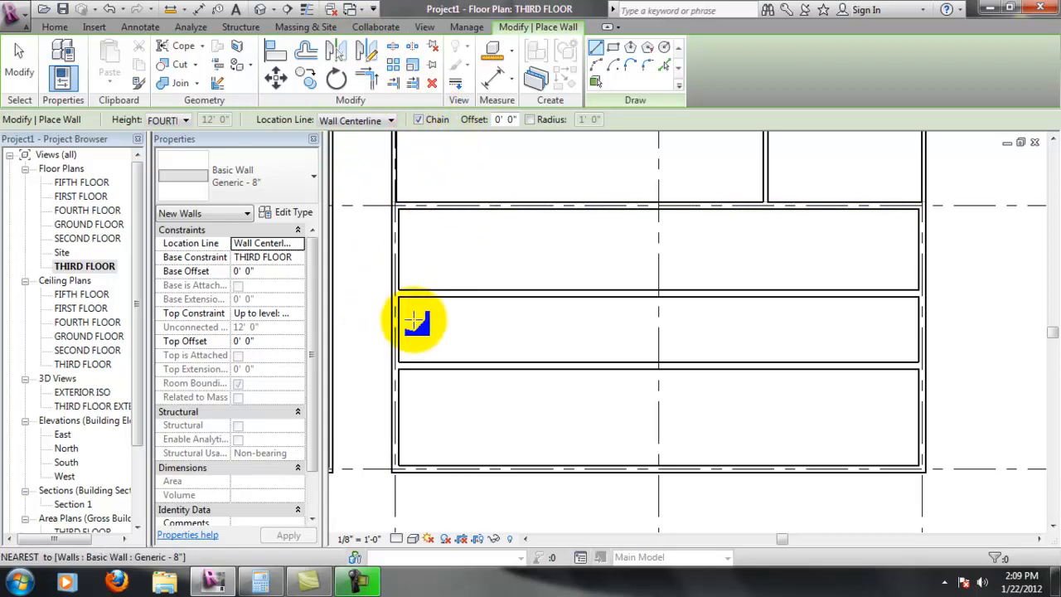
Split the elevator room's left and right side walls at a point between the two new horizontal walls.
click(394, 50)
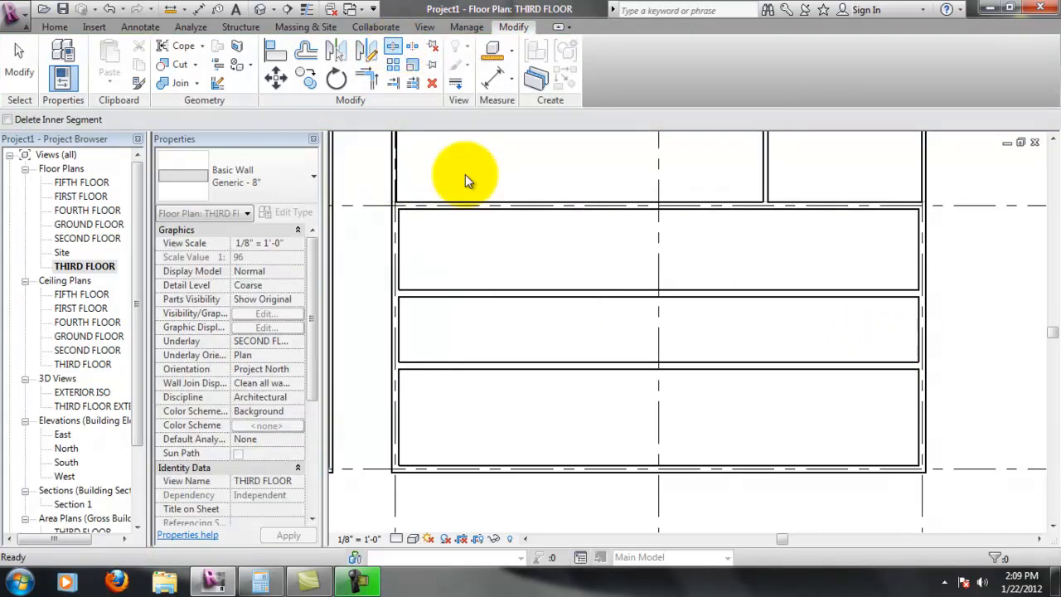
click(401, 330)
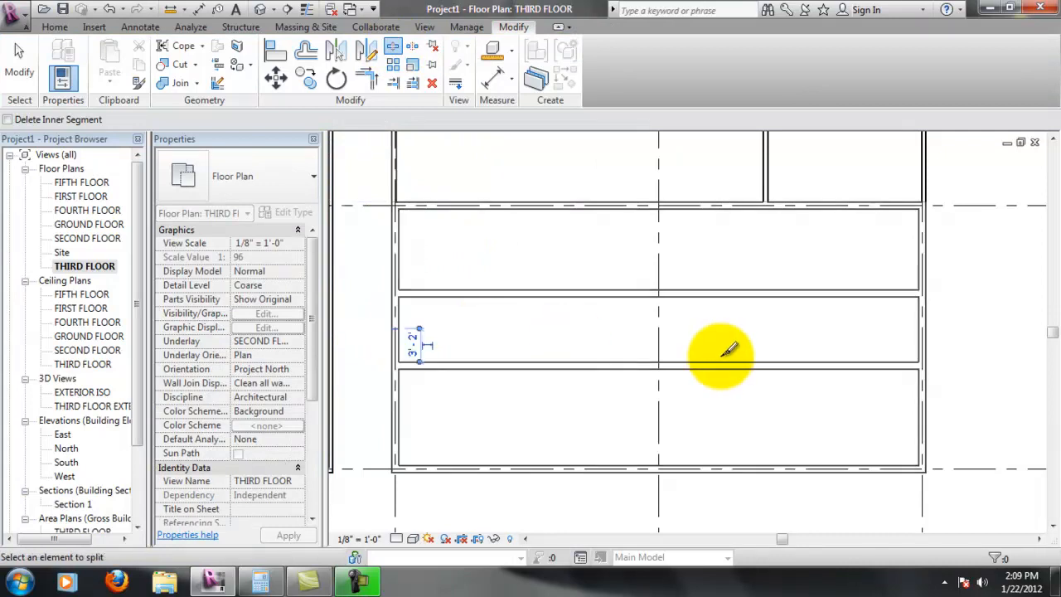
click(921, 325)
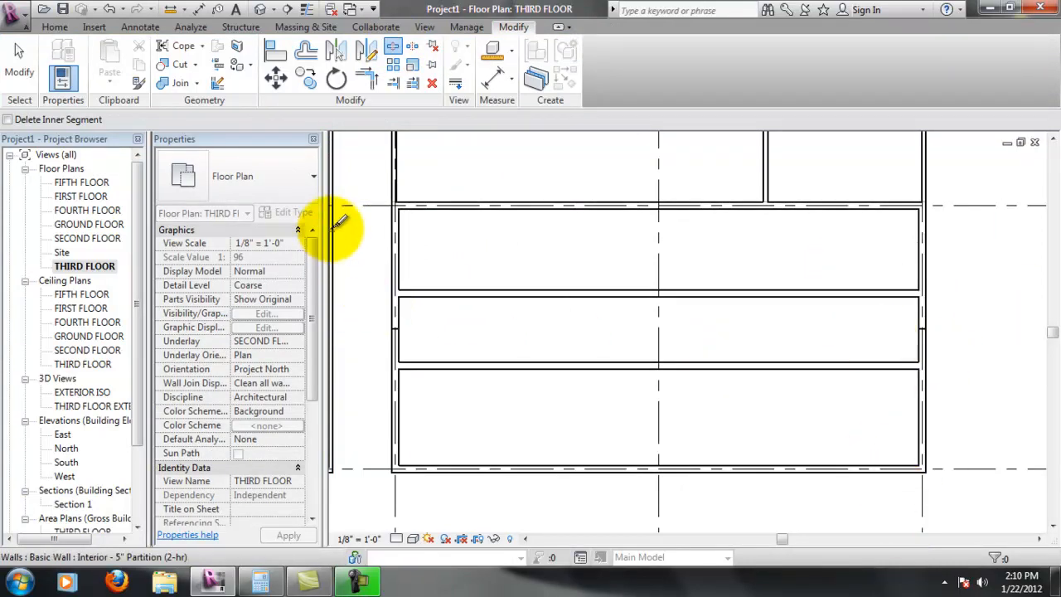
Trim the split left side wall to corners with both new horizontal walls, opening the gap between them.
click(366, 79)
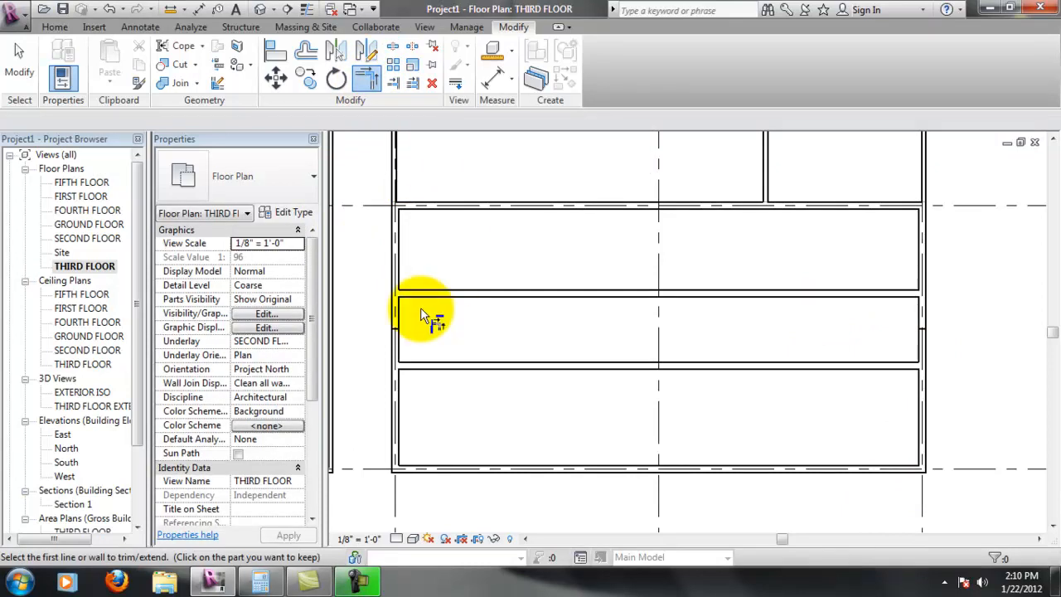
click(397, 290)
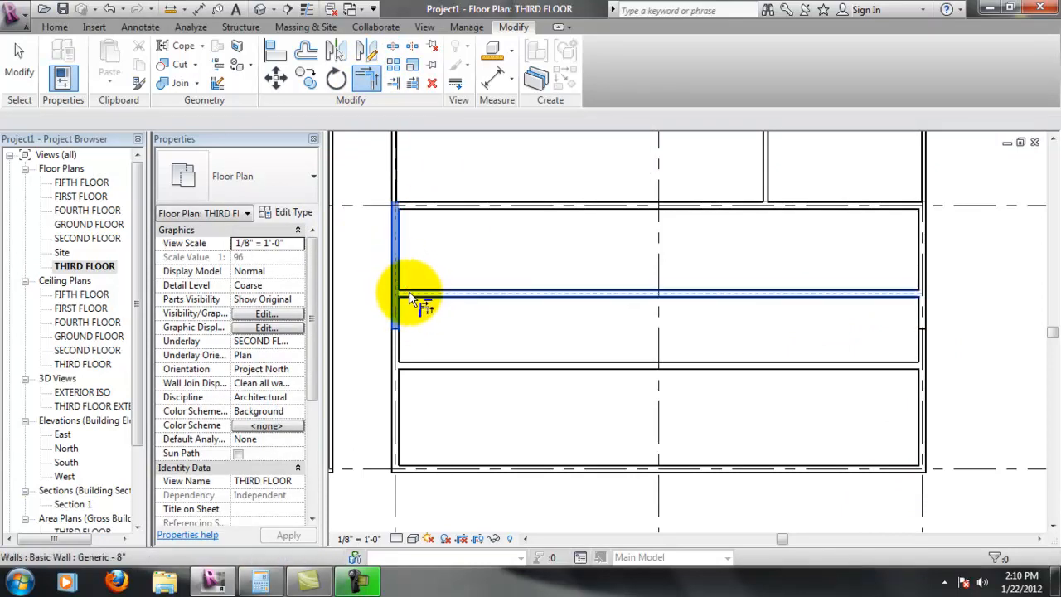
click(412, 301)
click(399, 368)
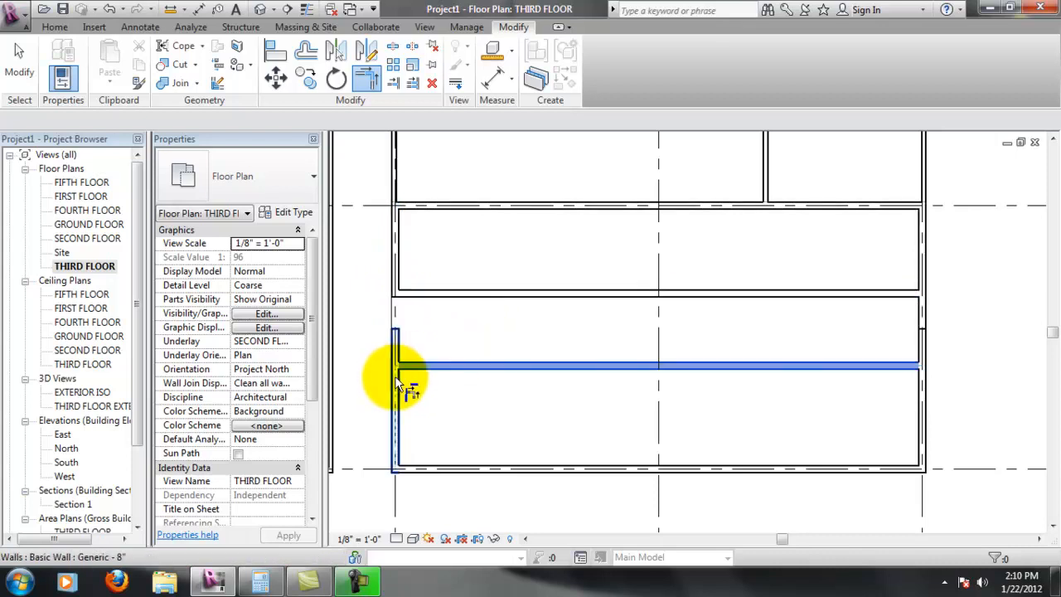
click(398, 375)
Trim the split right side wall to corners with both new horizontal walls and leave the Trim/Extend to Corner command.
click(933, 365)
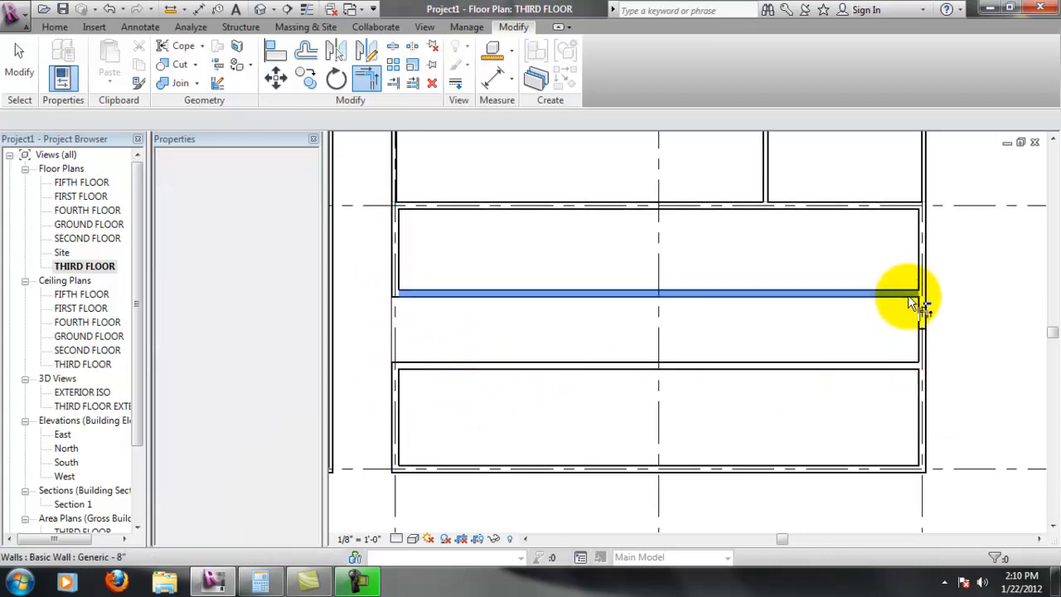
click(912, 303)
click(920, 371)
click(914, 367)
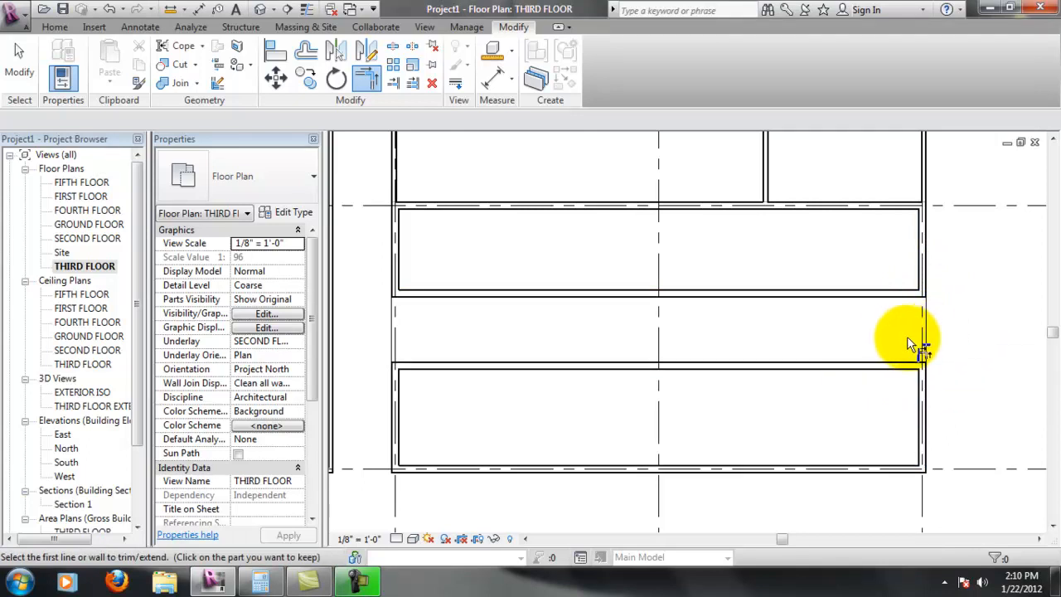
scroll(912, 344, down, 2)
scroll(561, 315, up, 4)
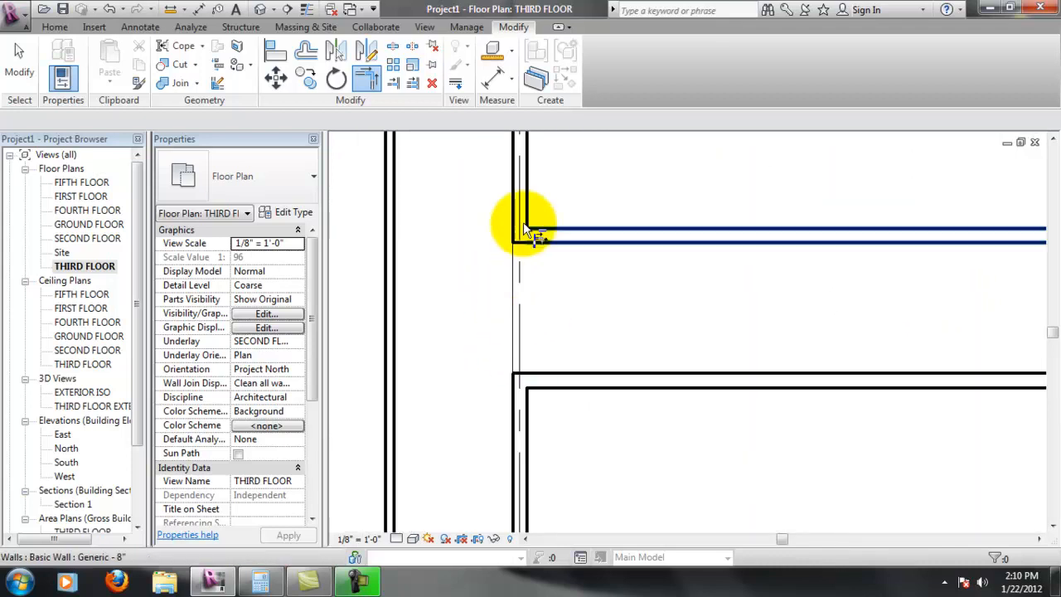
key(Escape)
Examine the line that crosses the left opening between the two new walls by selecting the floor it belongs to.
click(514, 320)
scroll(606, 361, down, 4)
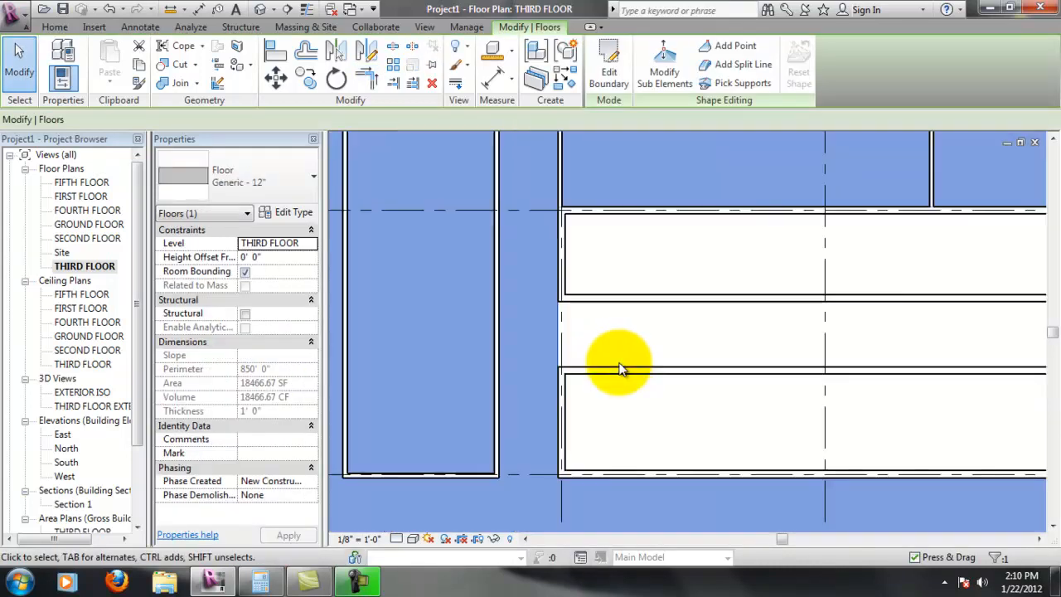
scroll(630, 342, up, 5)
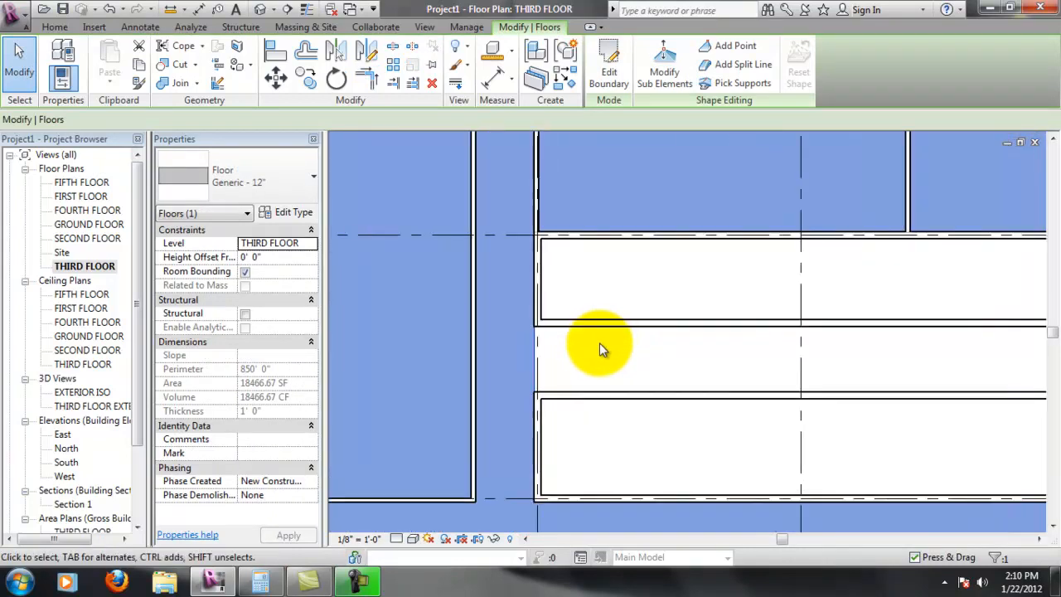
click(571, 355)
scroll(580, 333, down, 2)
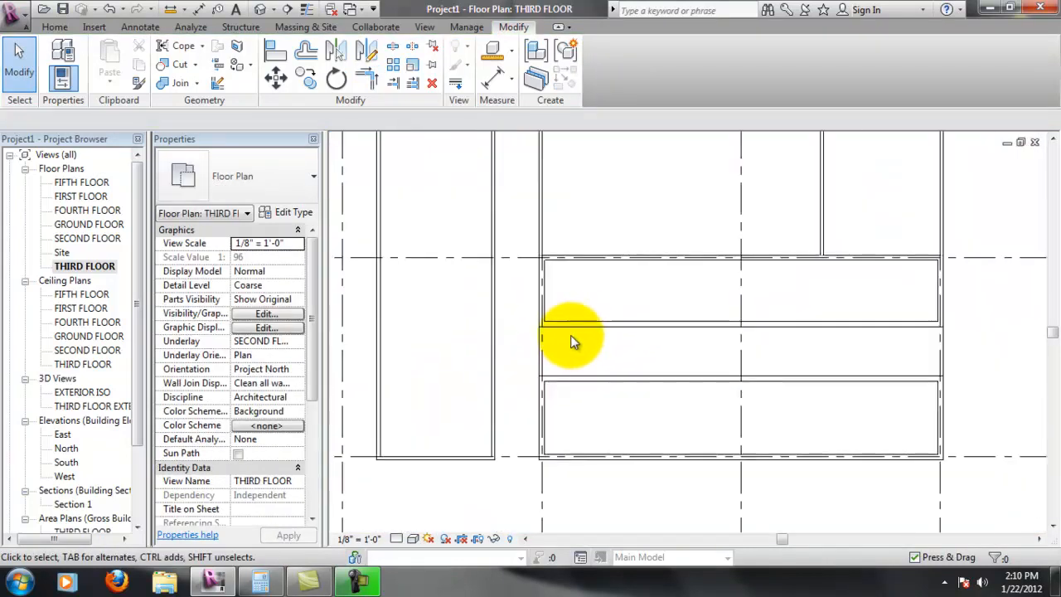
scroll(571, 336, down, 2)
middle_drag(644, 355, 718, 350)
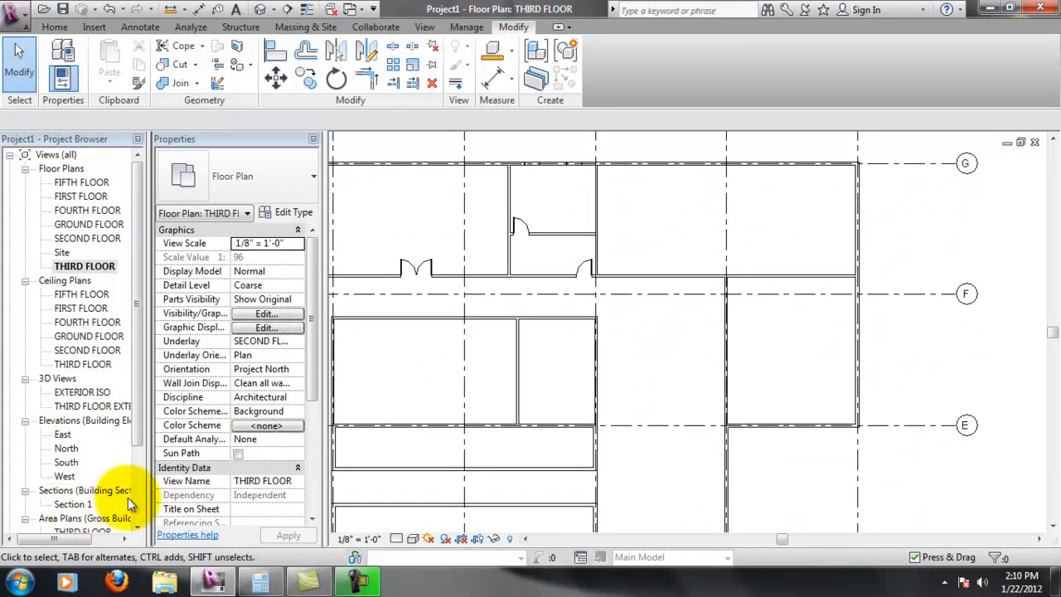
scroll(398, 344, up, 2)
scroll(401, 426, up, 1)
scroll(401, 426, up, 2)
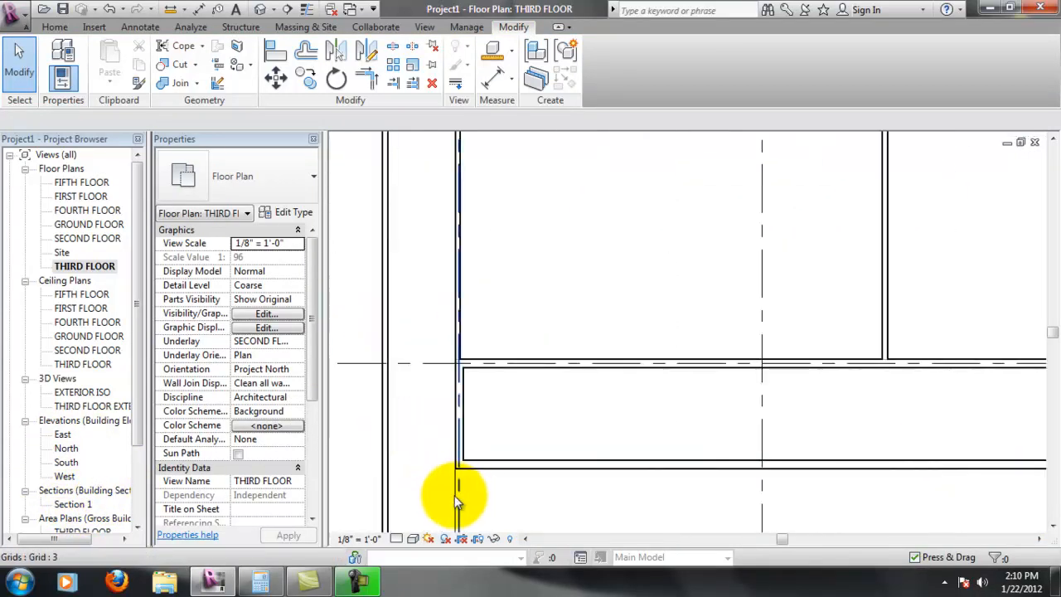
scroll(460, 493, up, 1)
click(457, 498)
middle_drag(557, 455, 628, 306)
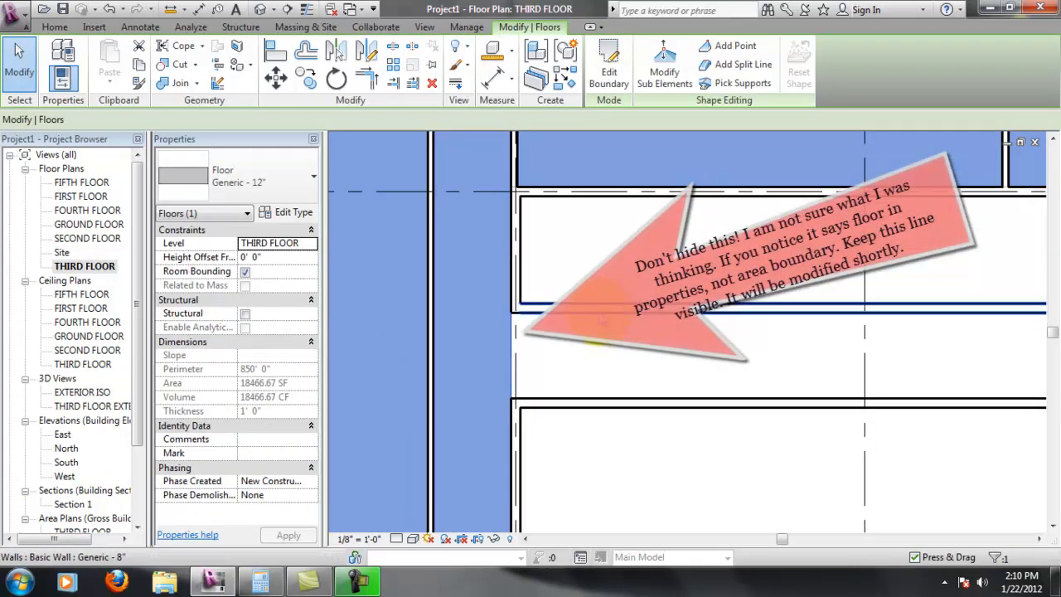
scroll(509, 345, down, 1)
scroll(510, 346, up, 3)
click(561, 349)
scroll(522, 361, up, 1)
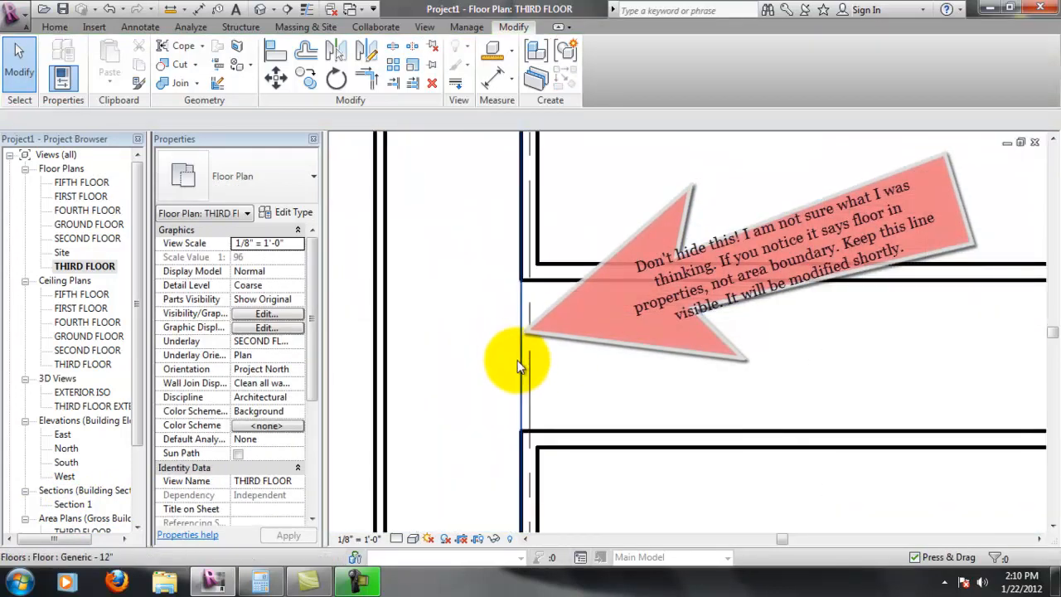
Try to hide the Generic - 12" floor element in the third floor view.
click(521, 371)
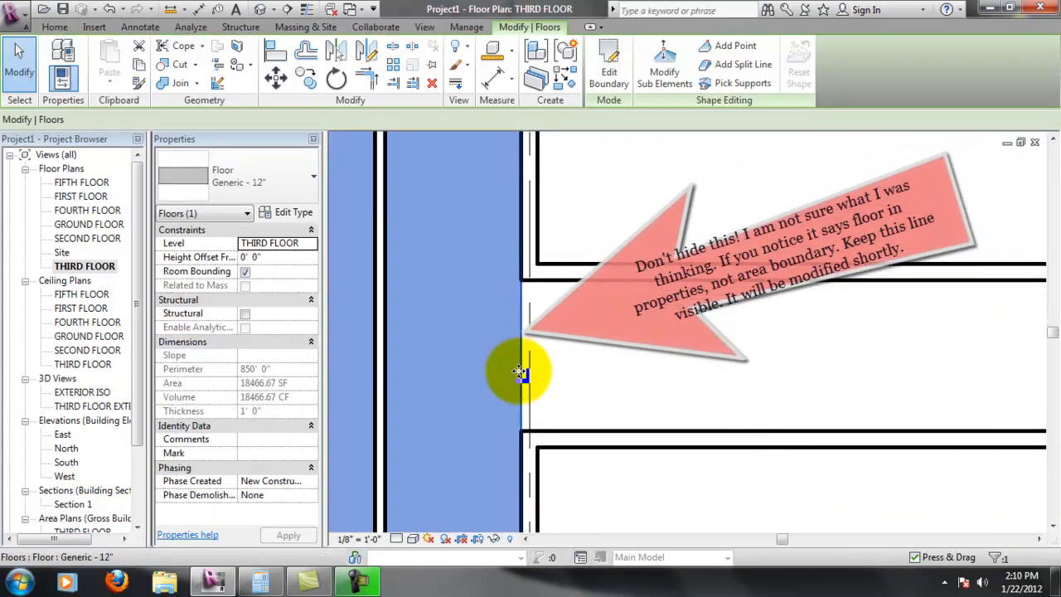
right_click(520, 370)
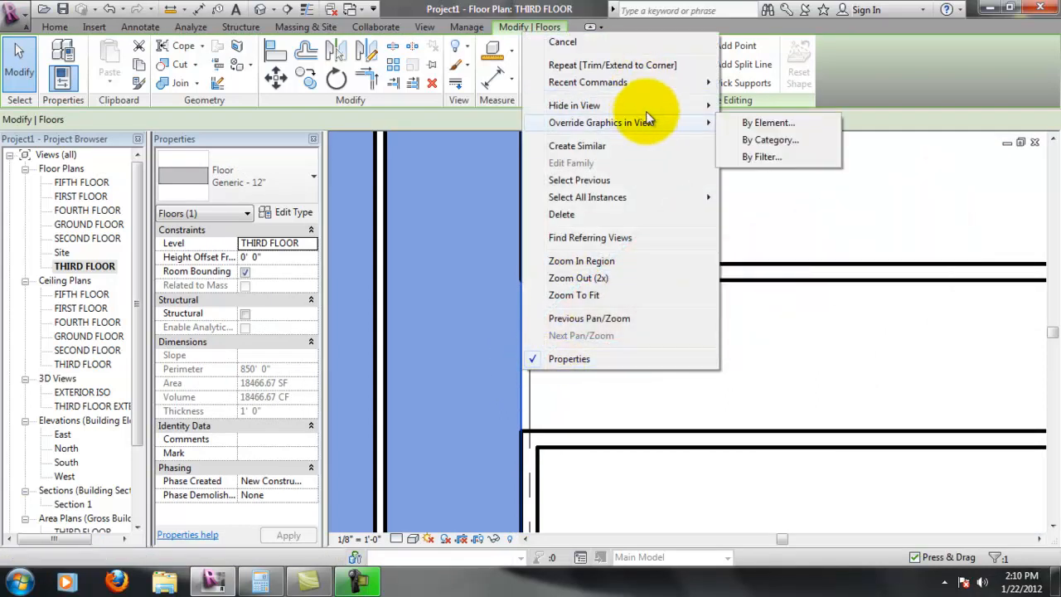
mouse_move(649, 108)
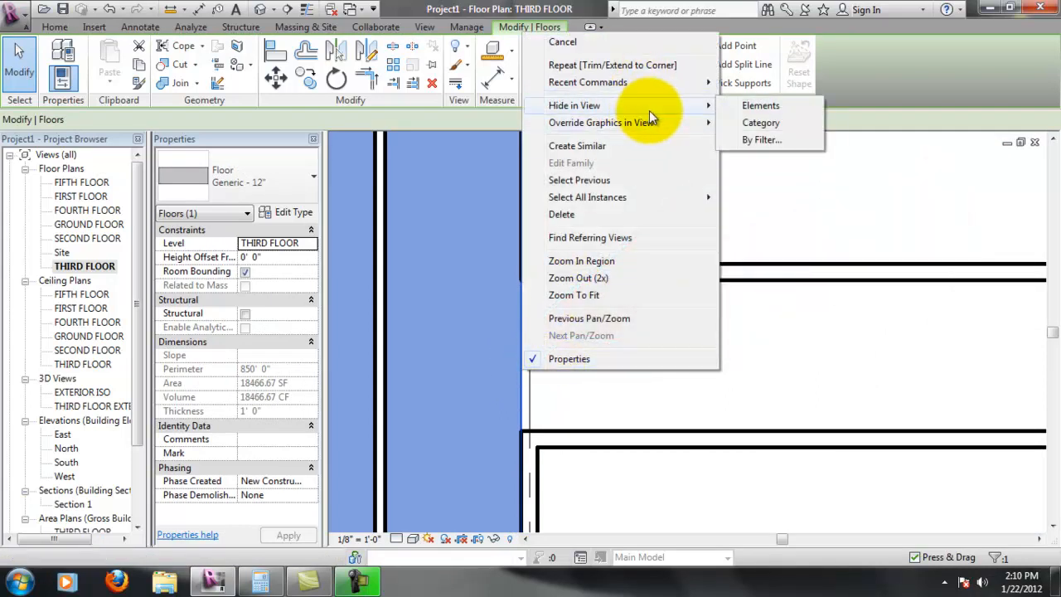
click(749, 109)
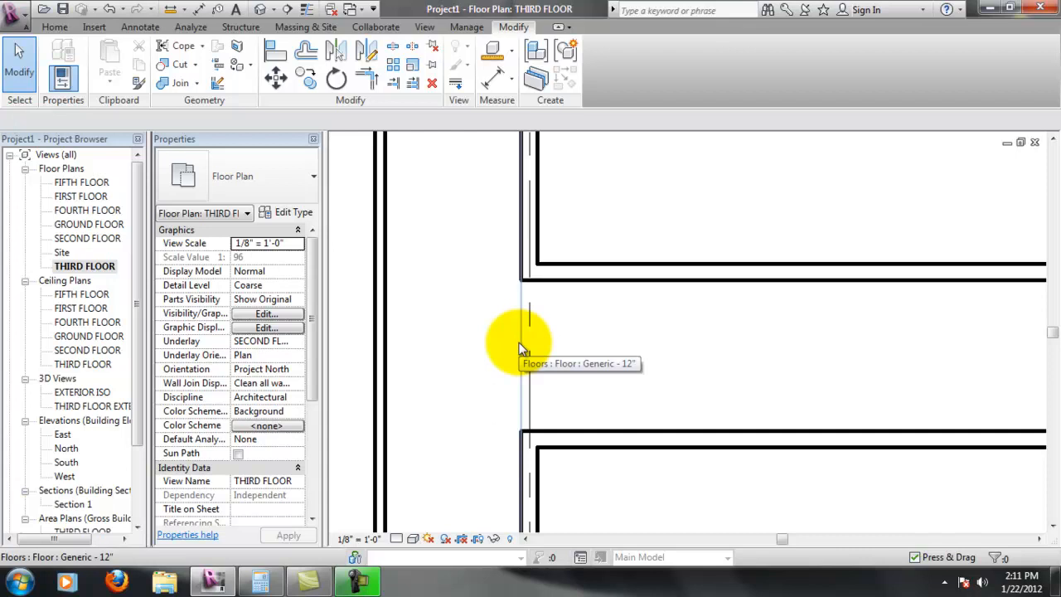
Examine both ends of the passage and check the temporary dimensions of the wall along its upper side.
scroll(520, 346, down, 5)
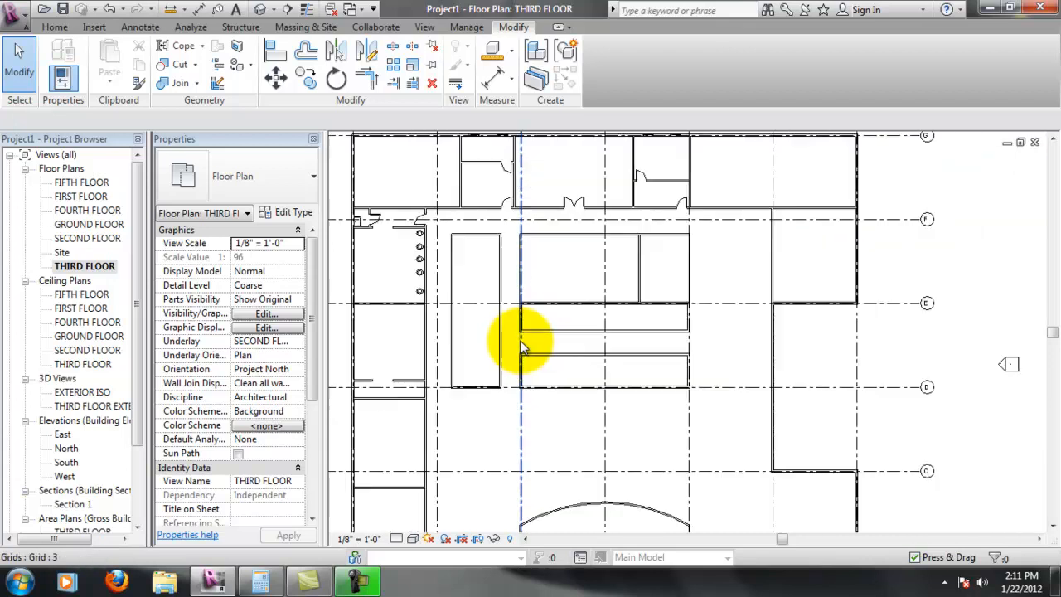
scroll(693, 352, up, 3)
scroll(691, 348, up, 3)
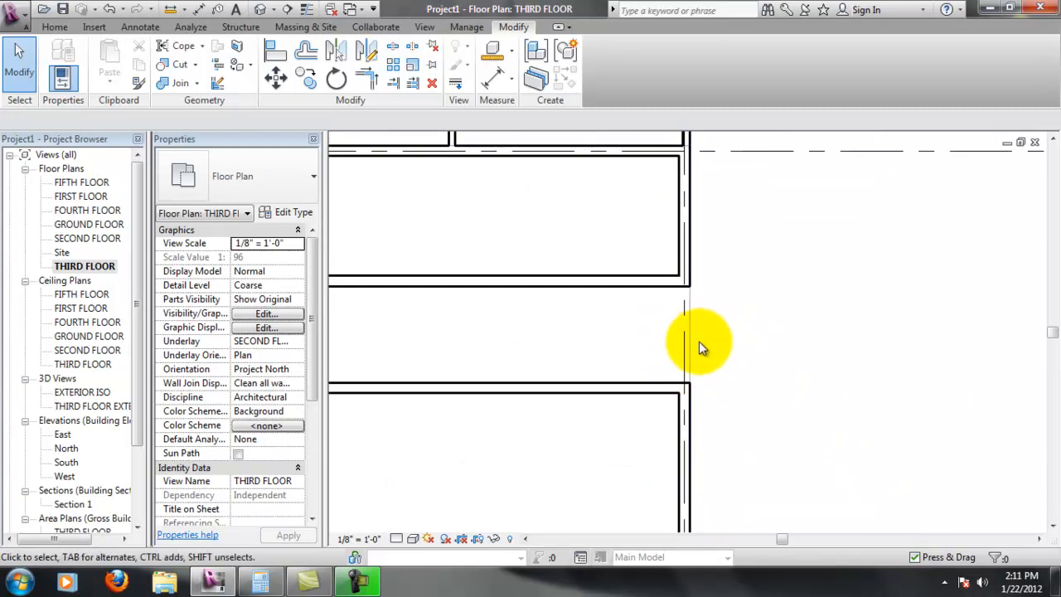
scroll(564, 350, down, 5)
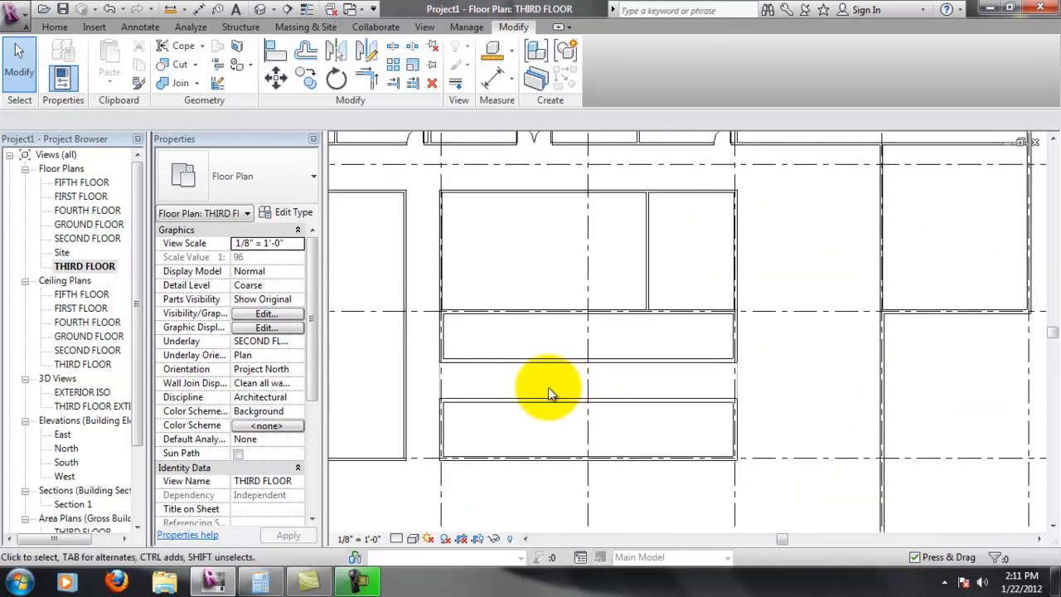
scroll(514, 315, up, 3)
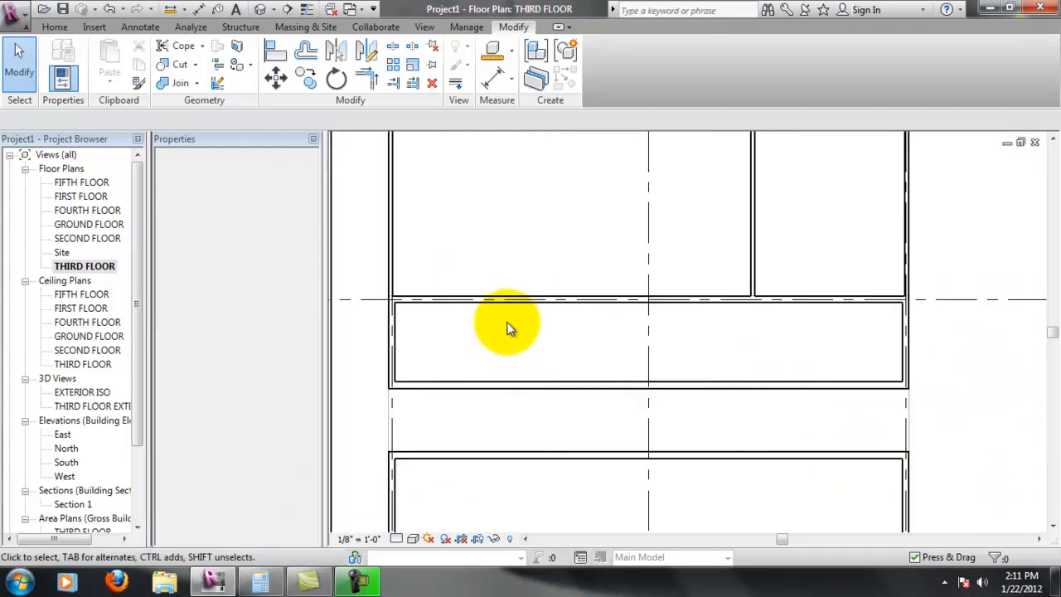
middle_drag(580, 389, 636, 323)
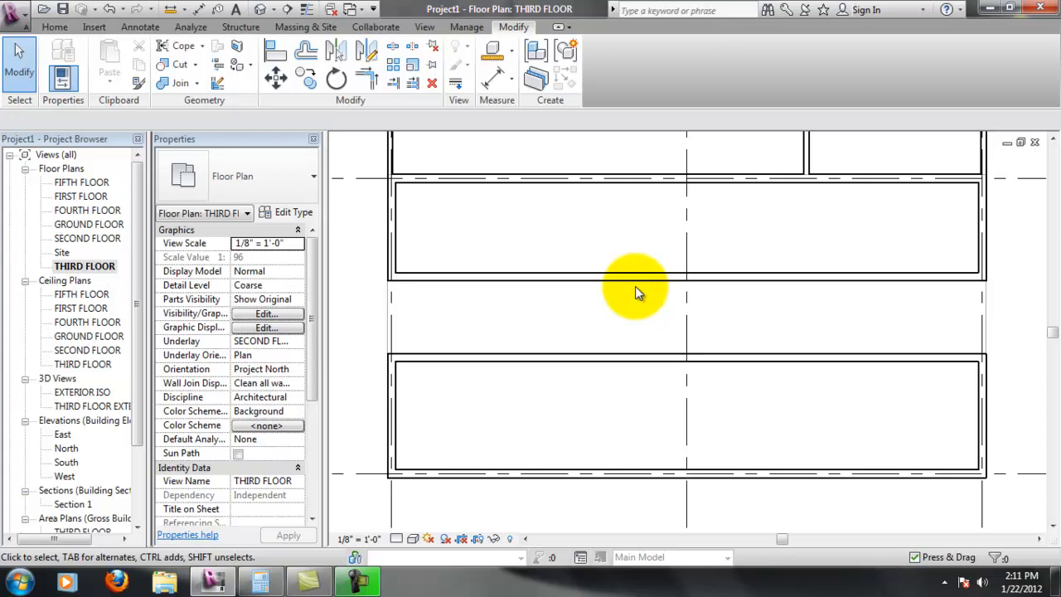
click(428, 276)
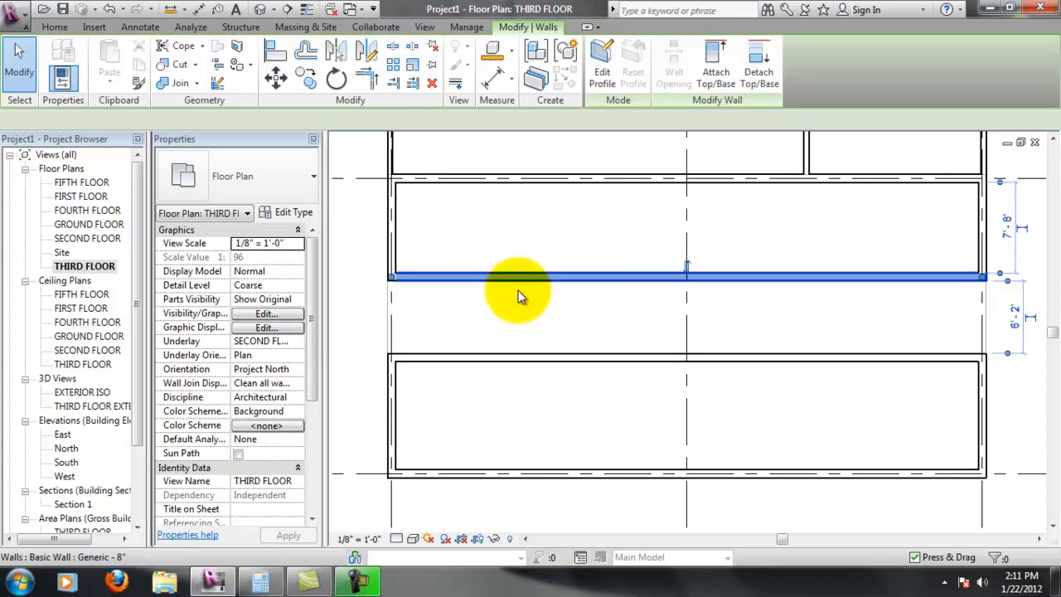
middle_drag(705, 319, 590, 384)
scroll(884, 278, up, 3)
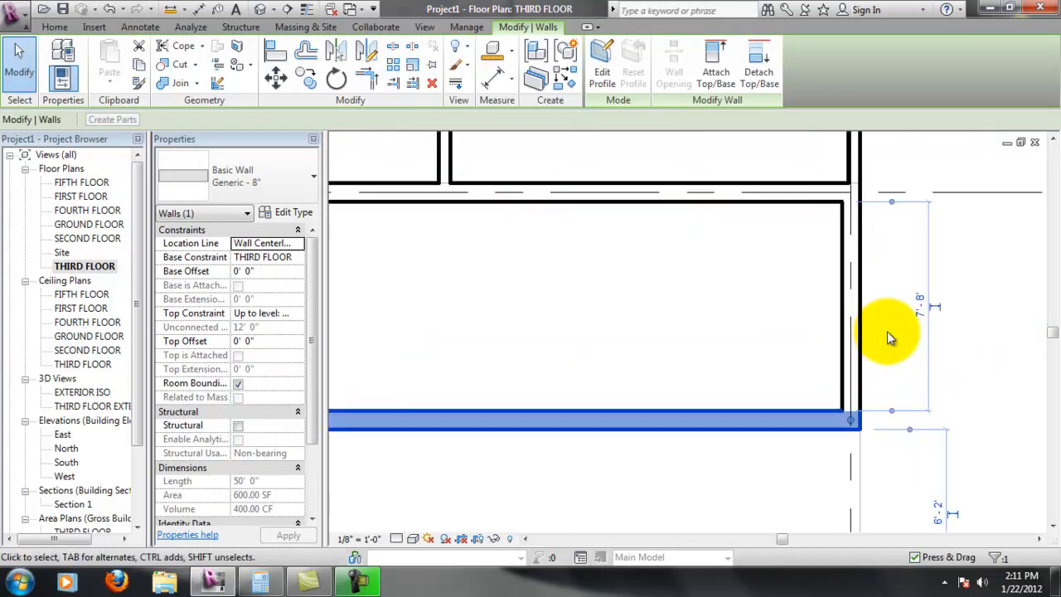
middle_drag(935, 289, 687, 385)
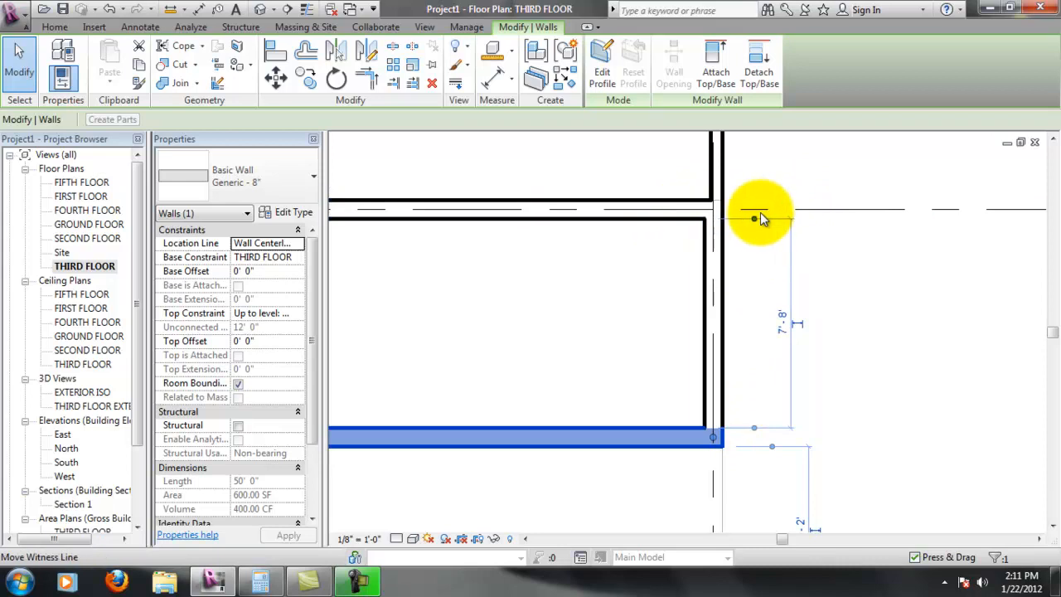
Review the wall reference options for temporary dimensions, keep Faces, and clear the selection.
click(473, 30)
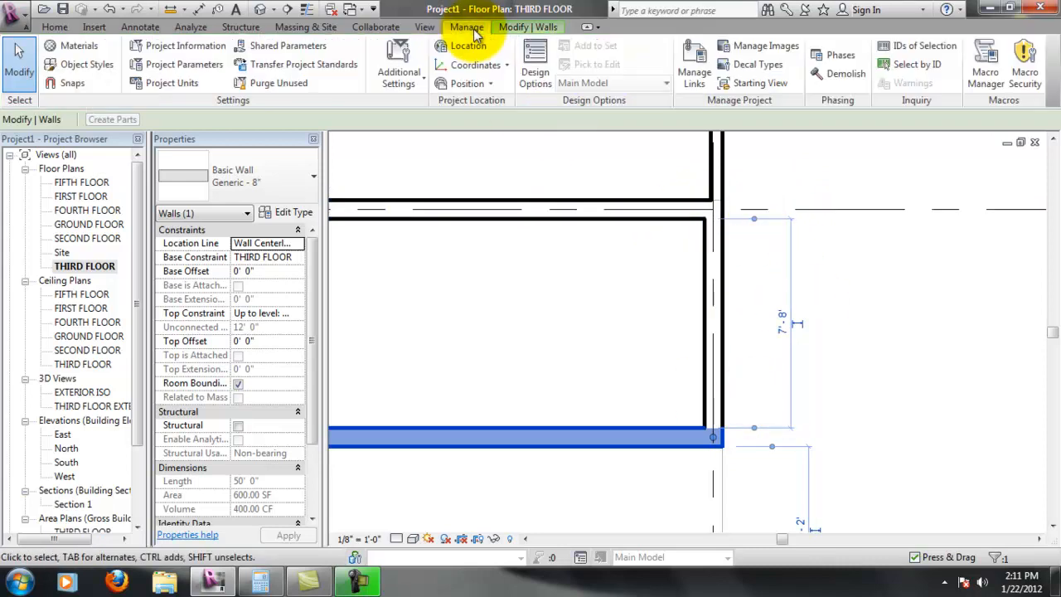
click(422, 85)
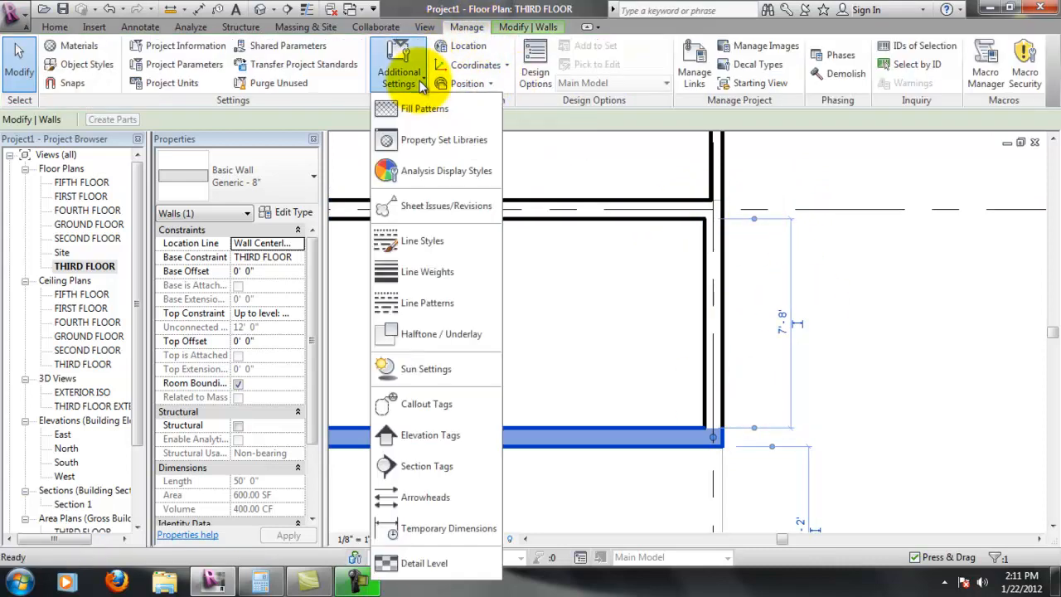
click(438, 534)
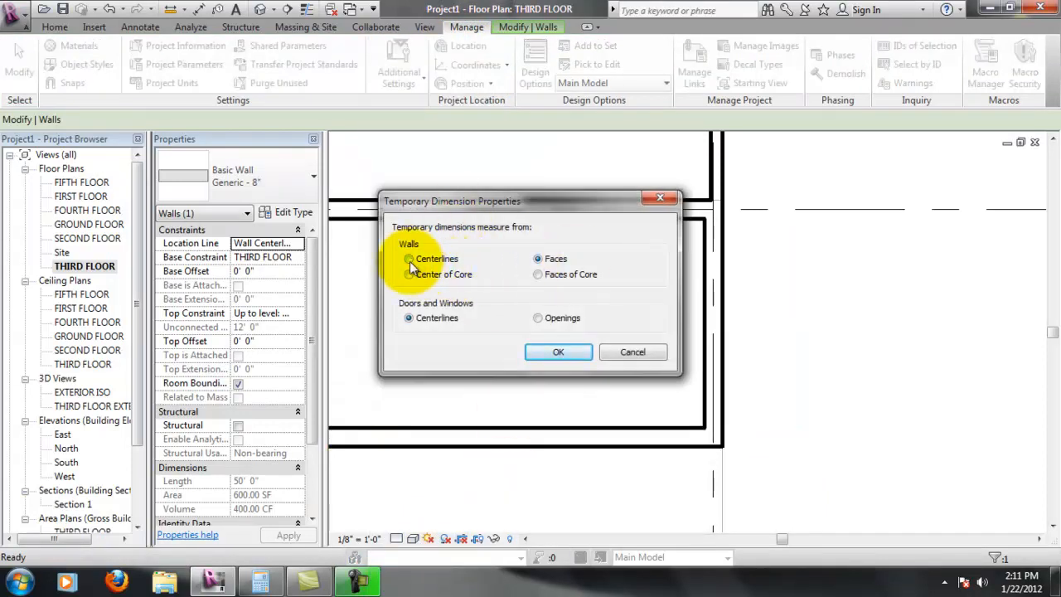
drag(536, 200, 885, 195)
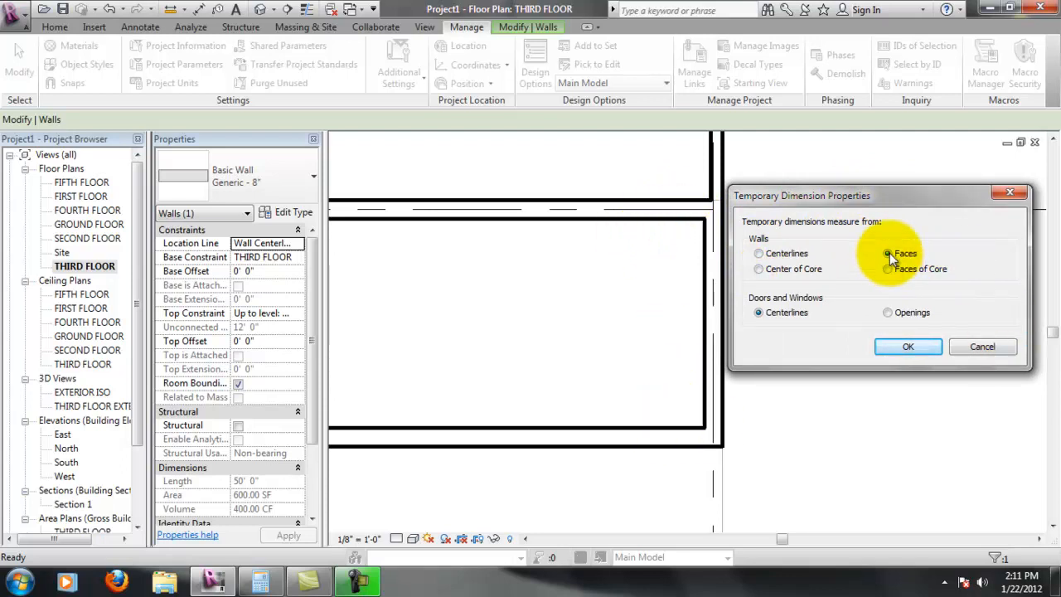
click(887, 355)
click(669, 273)
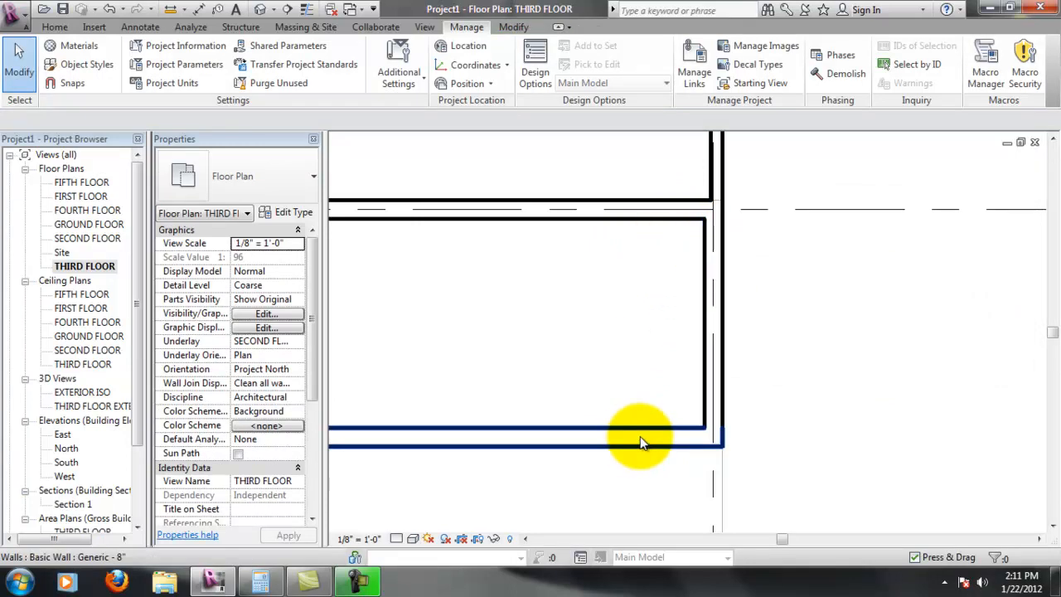
Select the upper passage wall, move its temporary dimension's witness lines to the grid line and wall centerline, and return them to the wall faces.
scroll(761, 466, up, 2)
scroll(761, 460, down, 3)
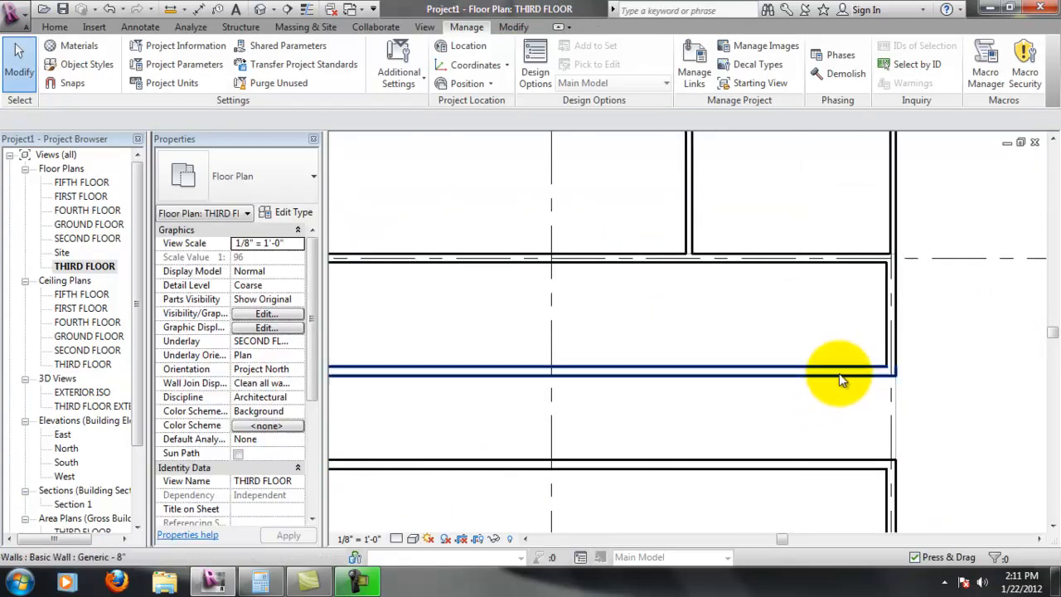
click(837, 373)
scroll(959, 386, up, 3)
middle_drag(809, 206, 723, 307)
scroll(815, 231, up, 1)
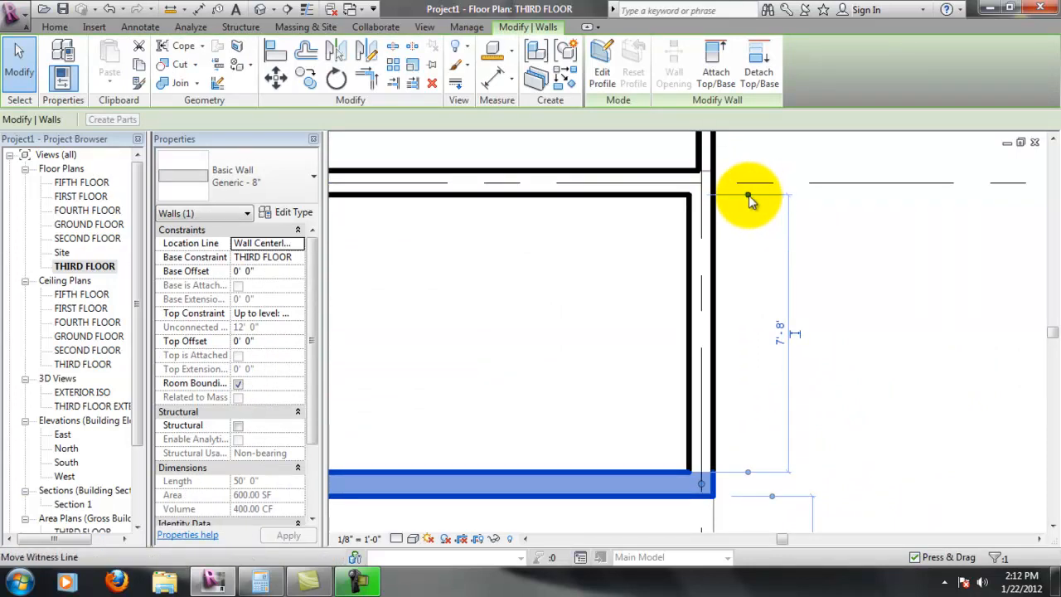
drag(749, 195, 749, 183)
drag(748, 478, 652, 486)
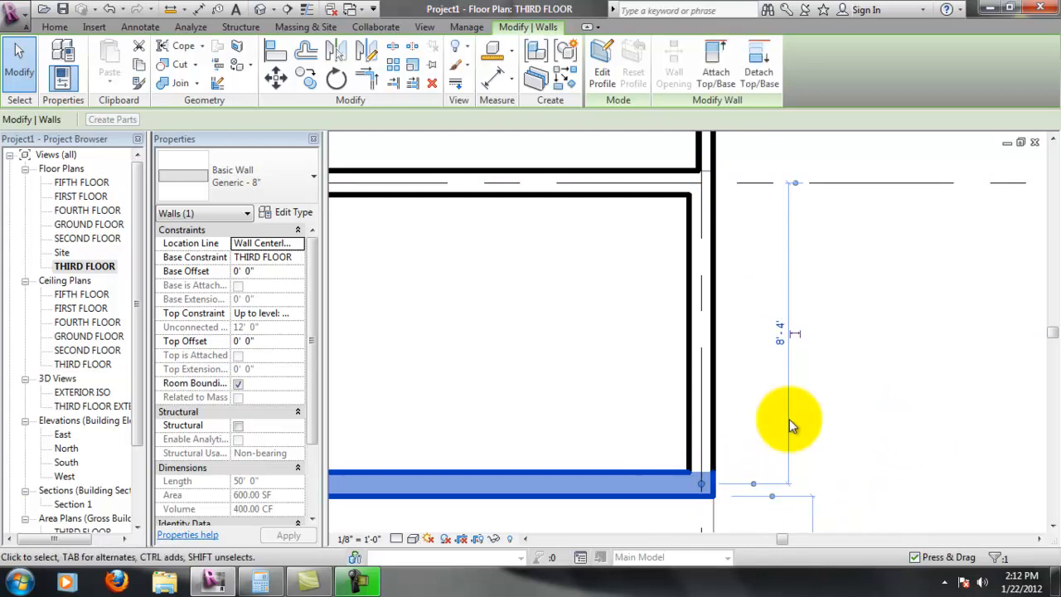
drag(760, 481, 660, 470)
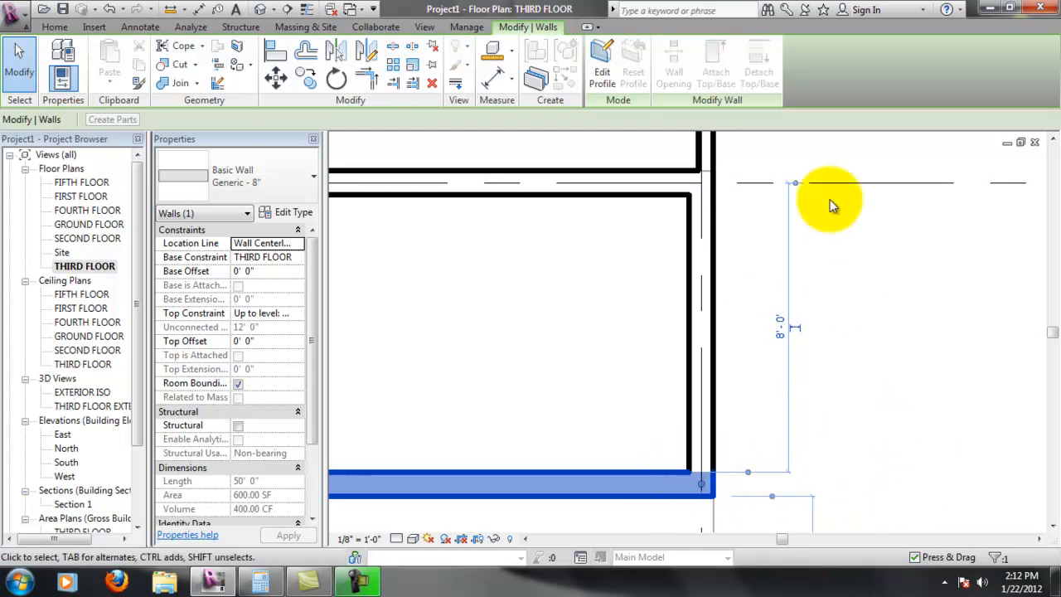
drag(794, 183, 651, 201)
Set the upper elevator shaft's clear depth to 7'-10" by moving the wall along the passage's upper side.
scroll(604, 438, down, 1)
scroll(665, 459, down, 4)
middle_drag(703, 485, 968, 480)
scroll(918, 468, down, 2)
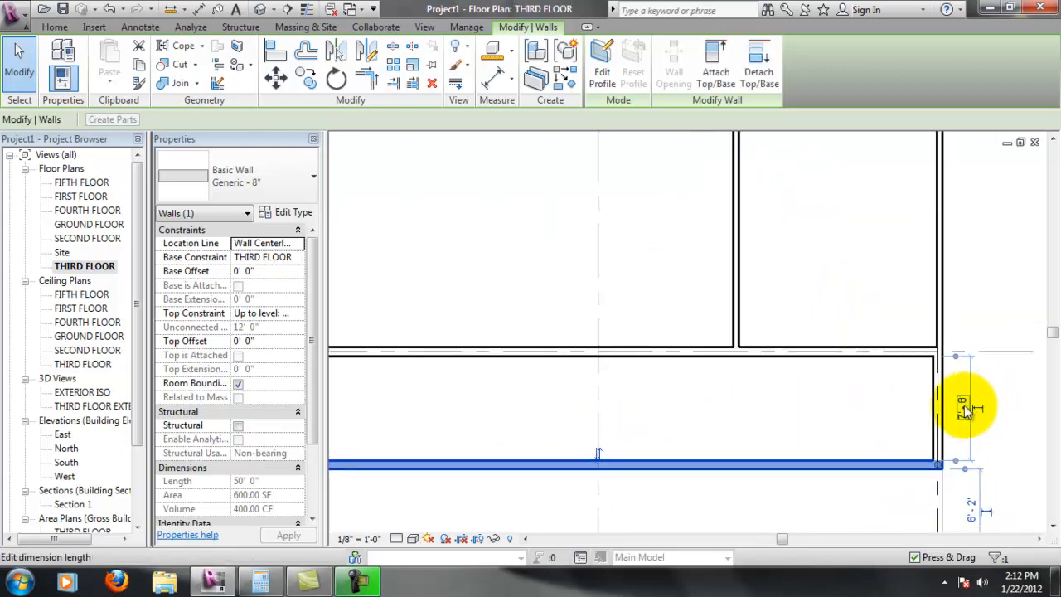
click(957, 405)
click(901, 464)
click(968, 403)
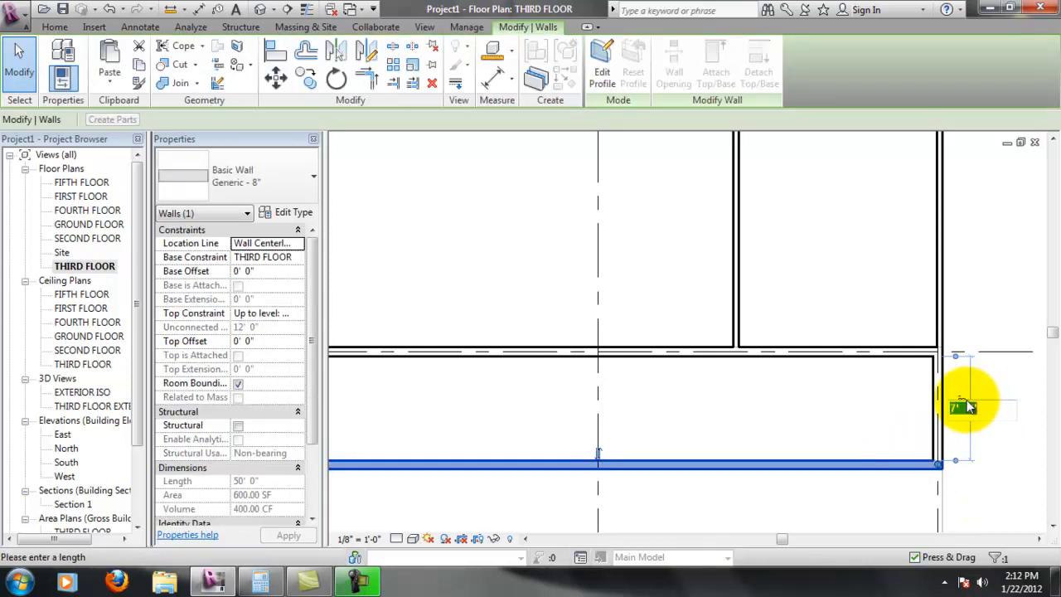
text(7' - 10)
key(Return)
Set the lower elevator shaft's clear depth to 7'-10" by moving the wall along the passage's lower side, and clear the selection.
middle_drag(728, 414, 796, 371)
scroll(796, 372, down, 1)
middle_drag(758, 428, 770, 315)
click(762, 365)
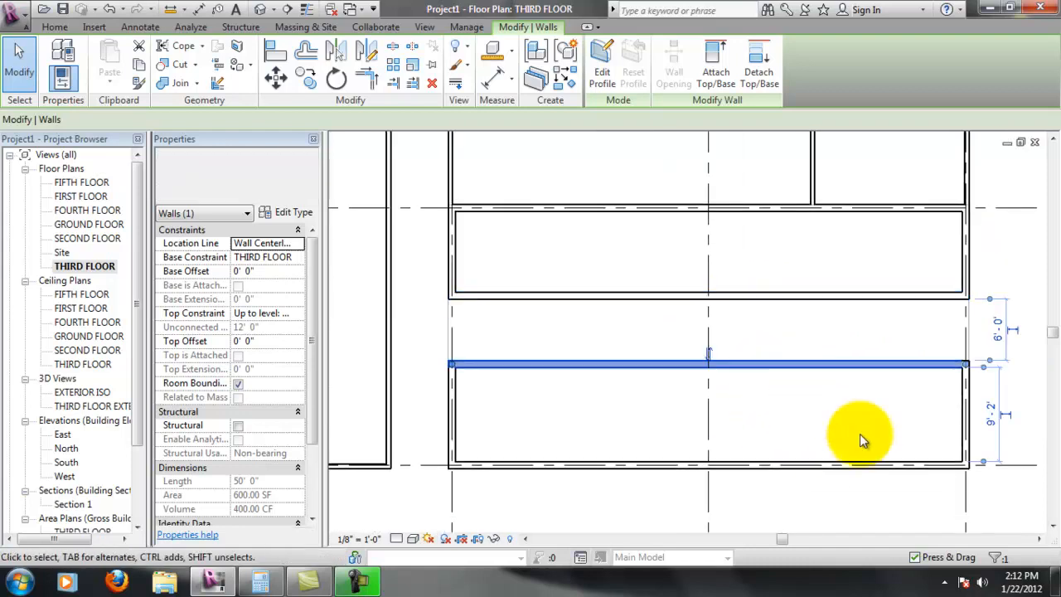
scroll(982, 394, up, 1)
click(995, 416)
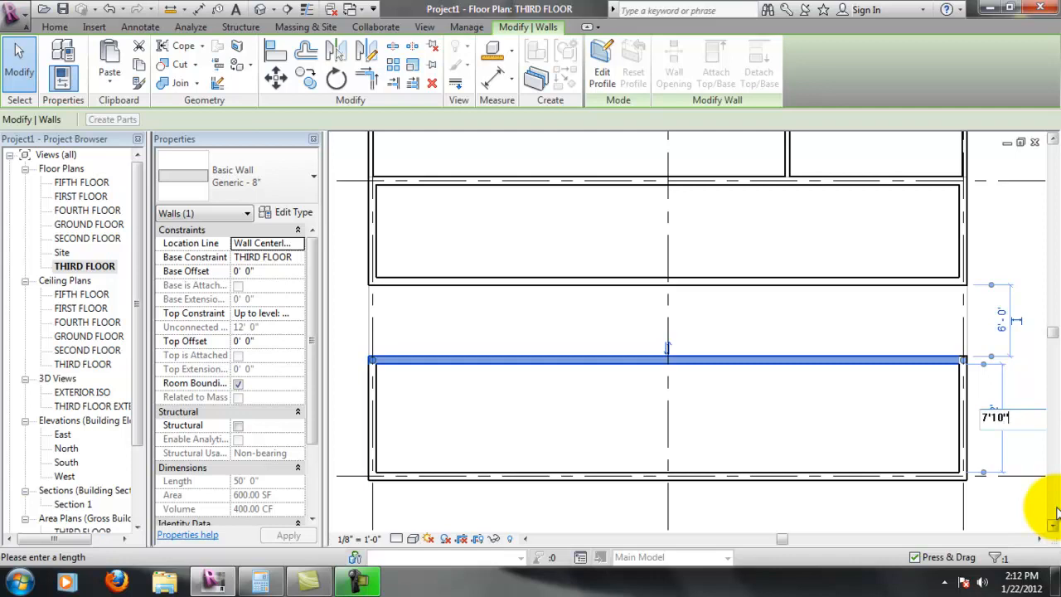
text(7'10)
key(Return)
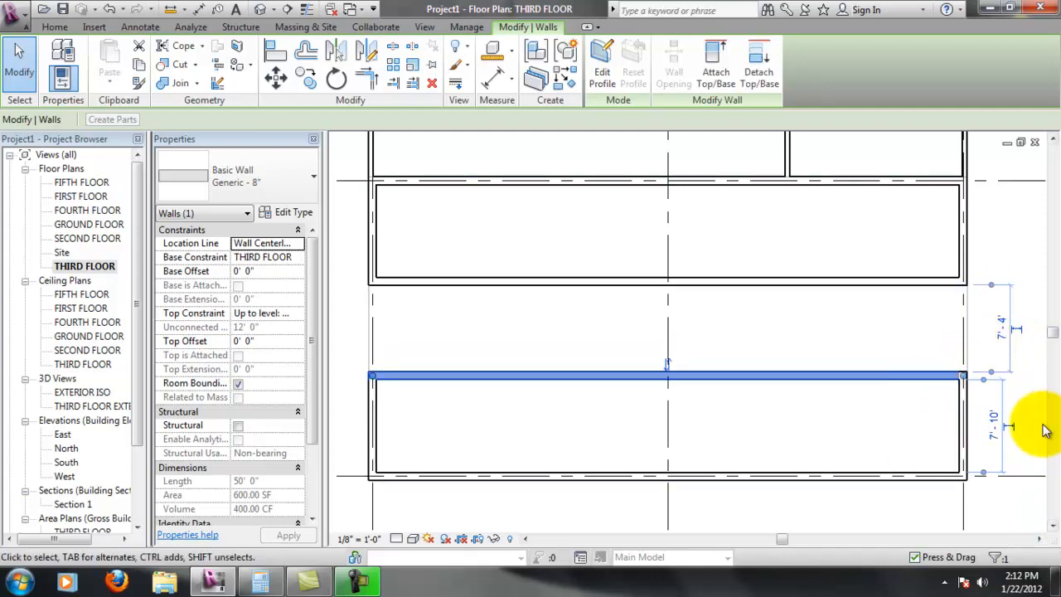
click(1027, 434)
scroll(895, 404, down, 1)
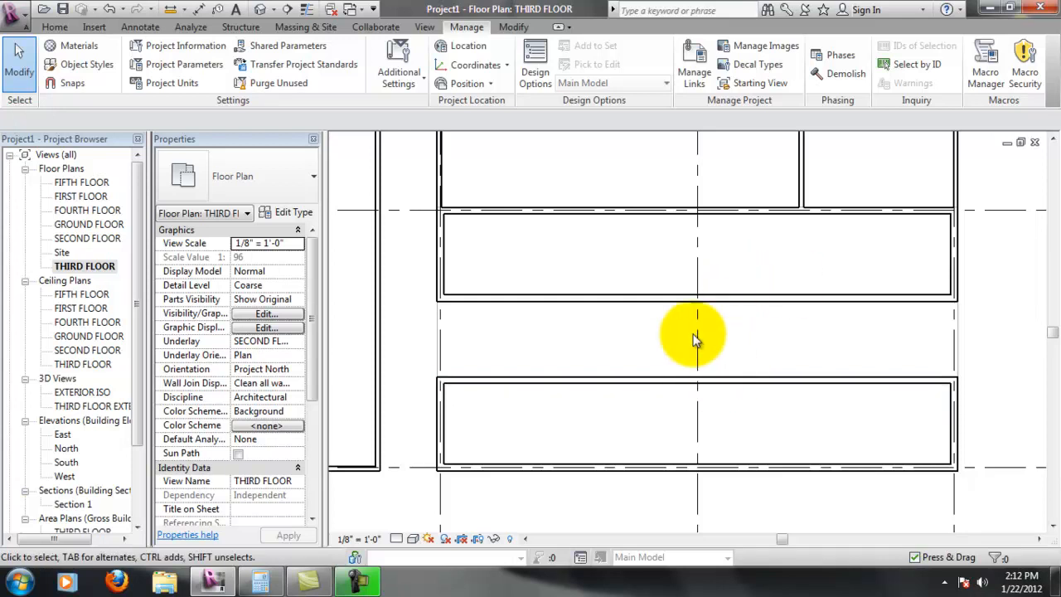
Switch to Calculator, compute 5 × 1.75, and return to the floor plan.
click(262, 580)
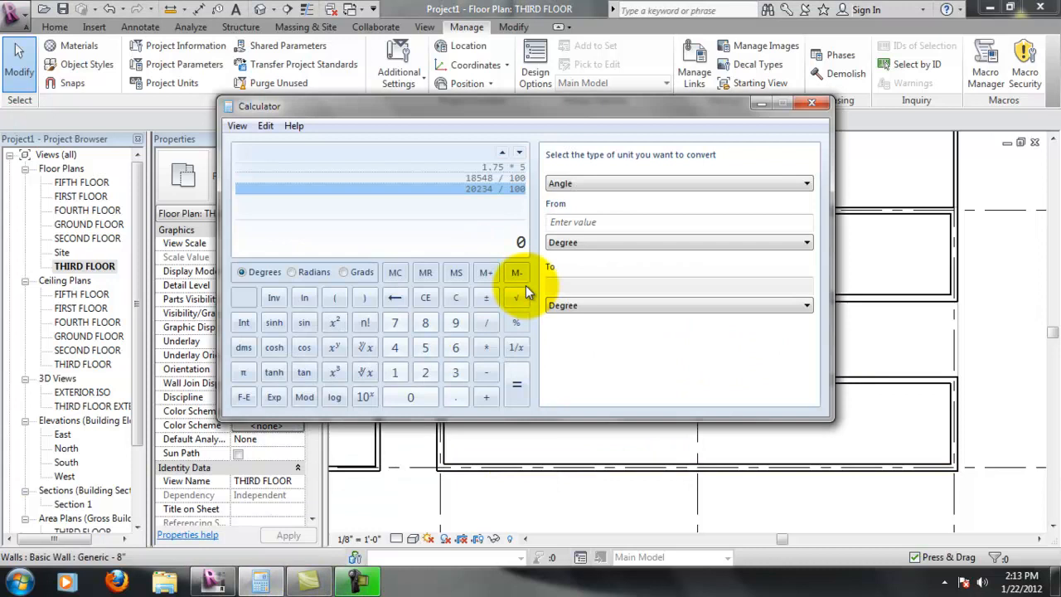
text(5*1.75)
key(Return)
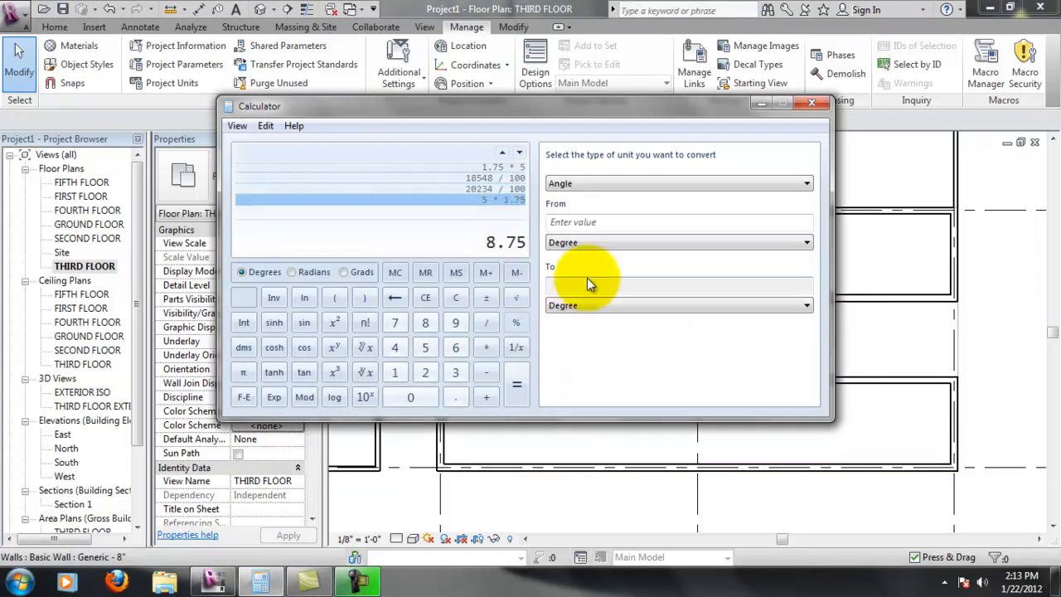
click(759, 104)
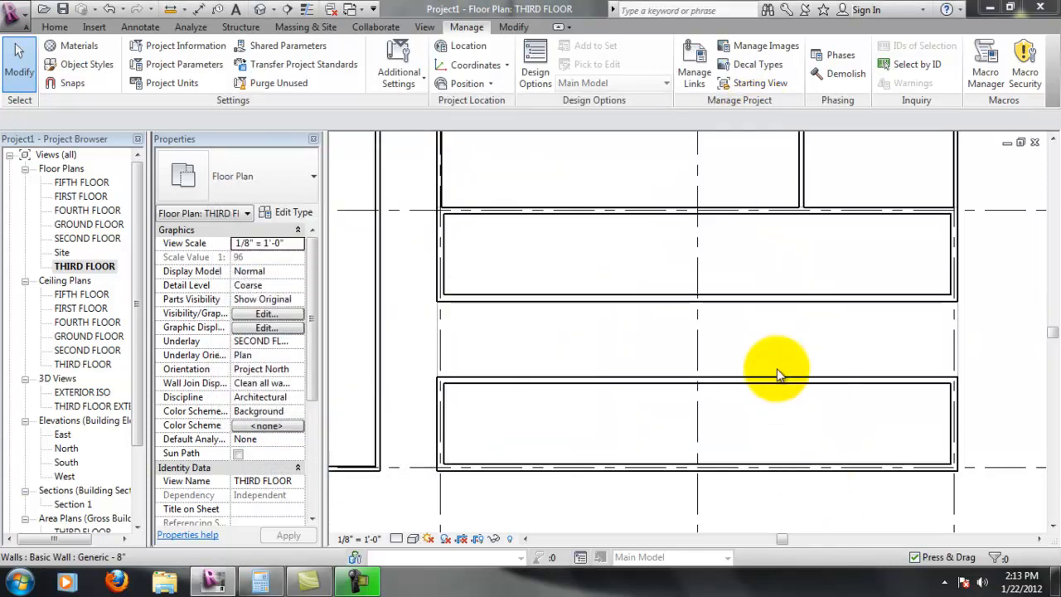
Check the passage width and lower shaft depth by selecting the passage walls, and examine the core's position among the surrounding rooms.
click(779, 300)
click(771, 384)
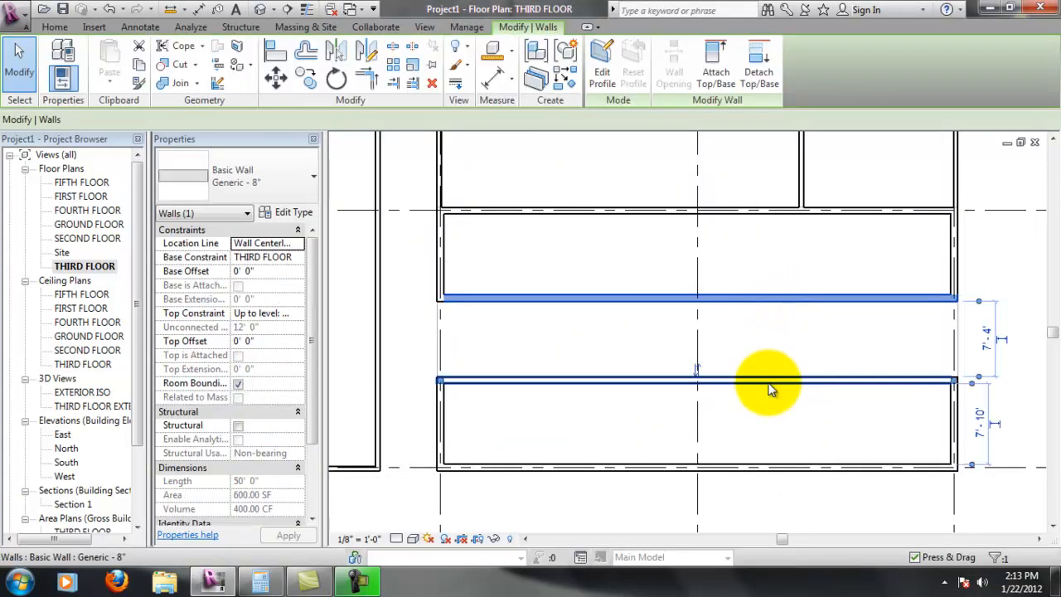
middle_drag(741, 457, 670, 438)
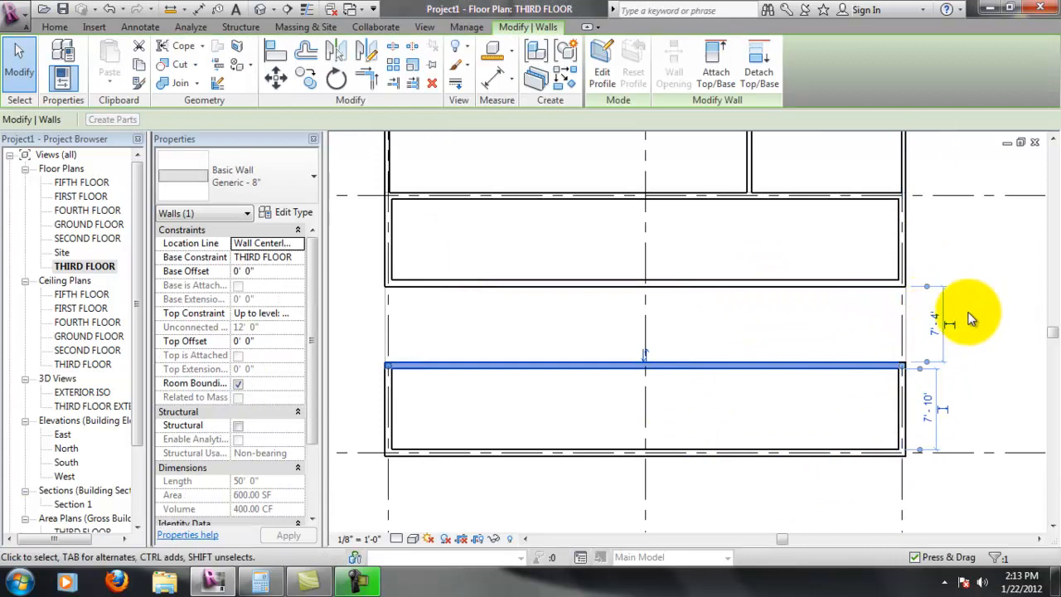
scroll(953, 365, down, 3)
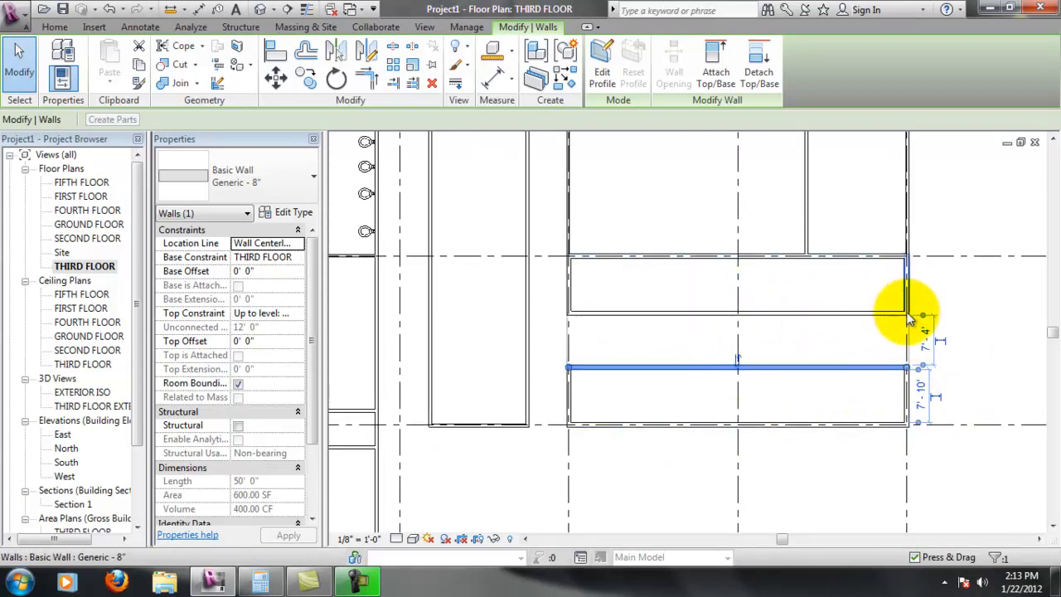
scroll(876, 367, up, 1)
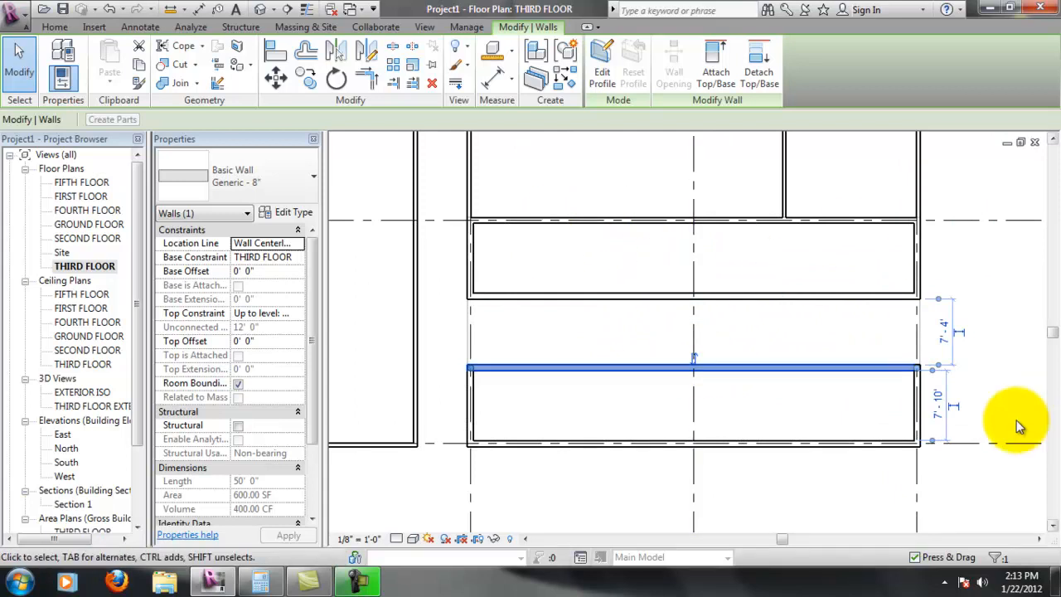
scroll(879, 362, down, 3)
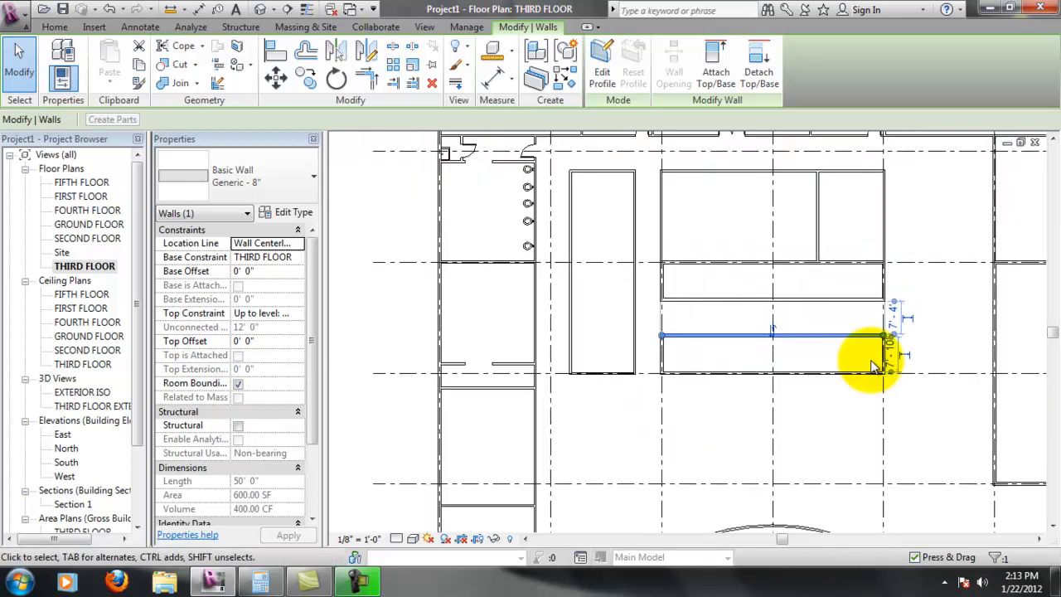
scroll(765, 400, up, 2)
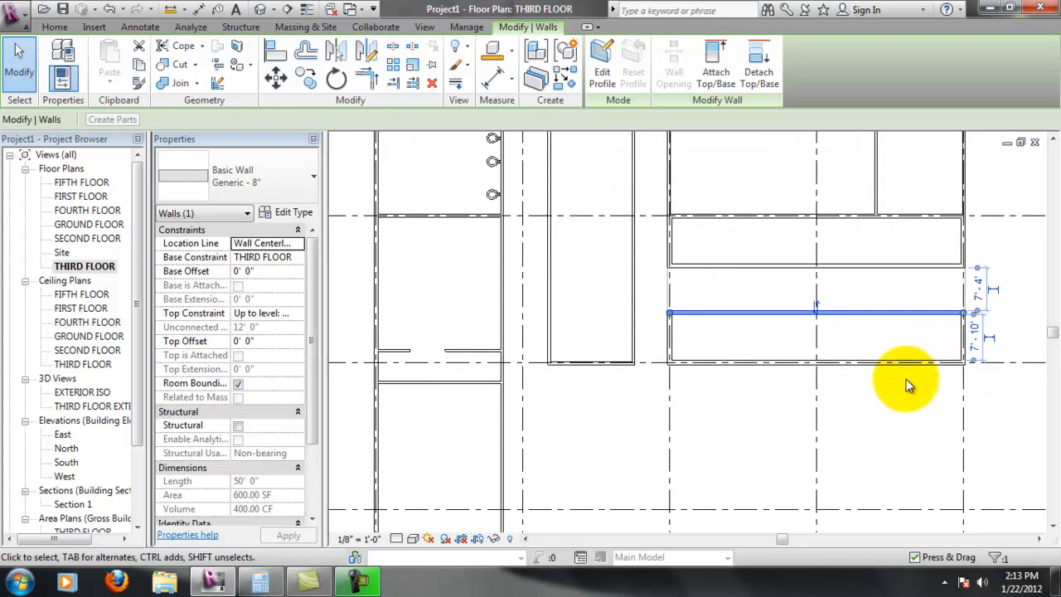
middle_drag(766, 421, 634, 412)
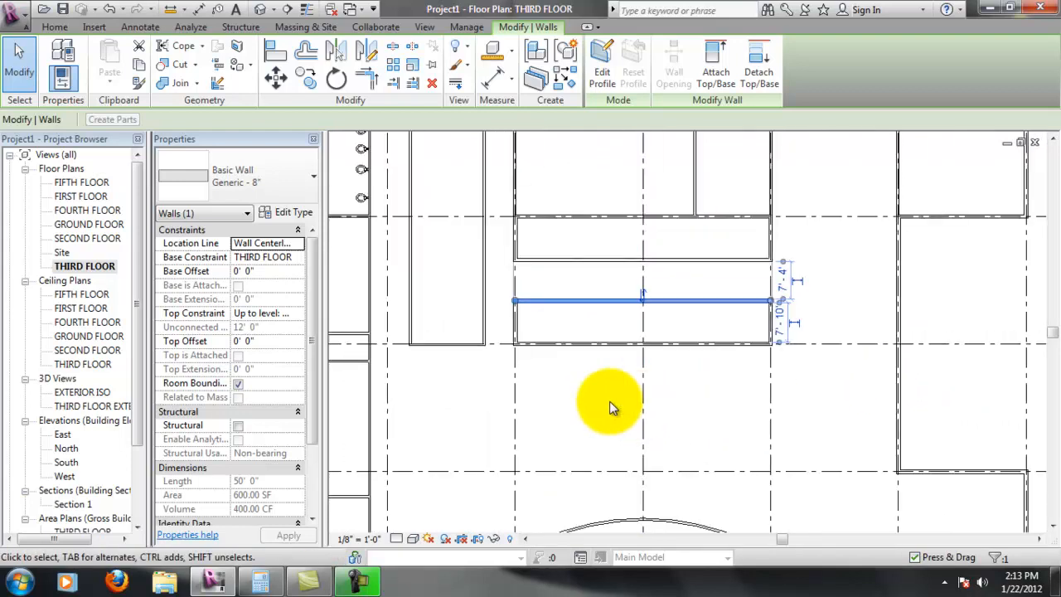
scroll(634, 412, down, 1)
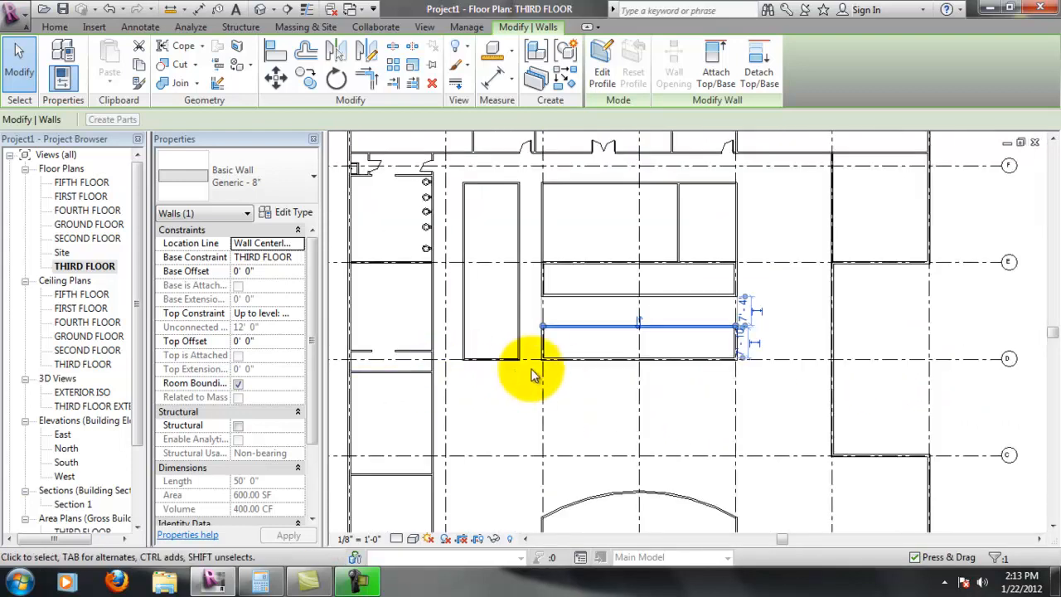
scroll(555, 367, up, 2)
middle_drag(581, 374, 635, 362)
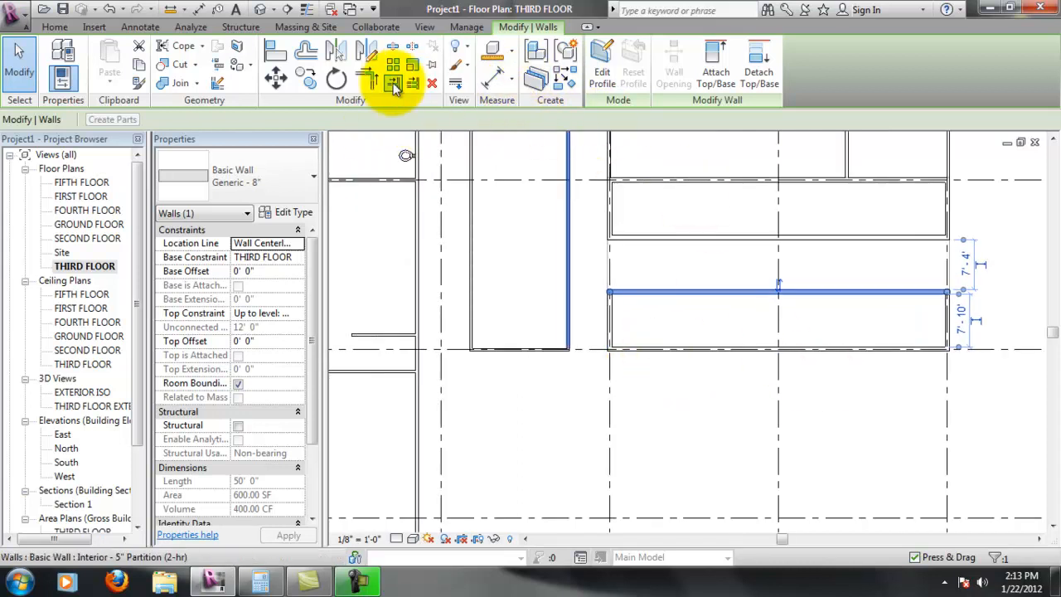
Align the lower walls of the narrow room and the lower elevator shaft with the neighbouring restroom block's lower wall.
click(276, 52)
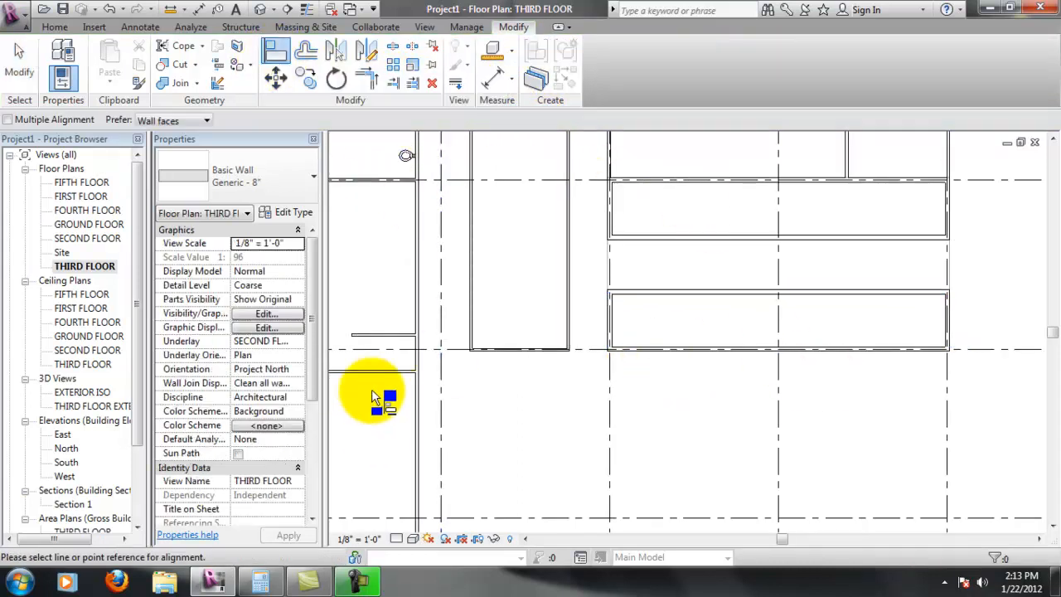
click(385, 373)
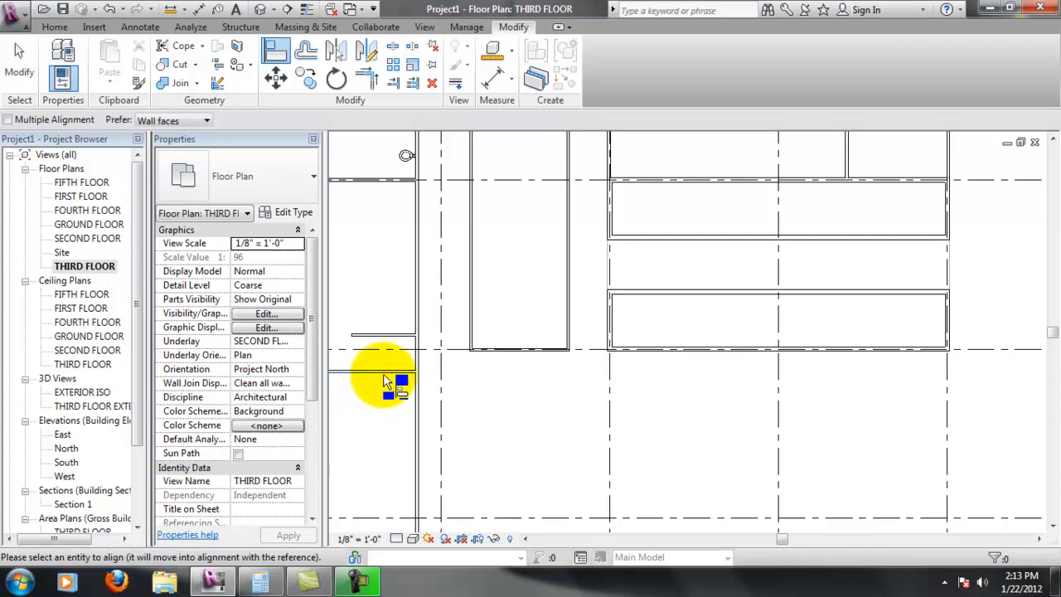
click(667, 359)
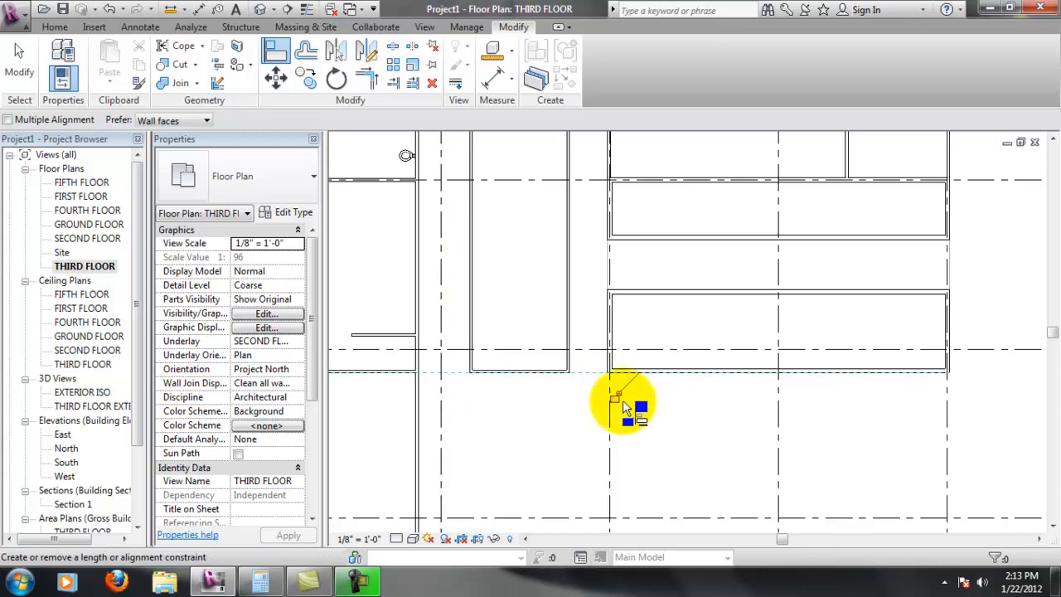
middle_drag(916, 286, 881, 307)
key(Escape)
Set the lower elevator shaft's clear depth to 7'-10" by moving the wall along the passage's lower side, and clear the selection.
click(838, 314)
click(940, 346)
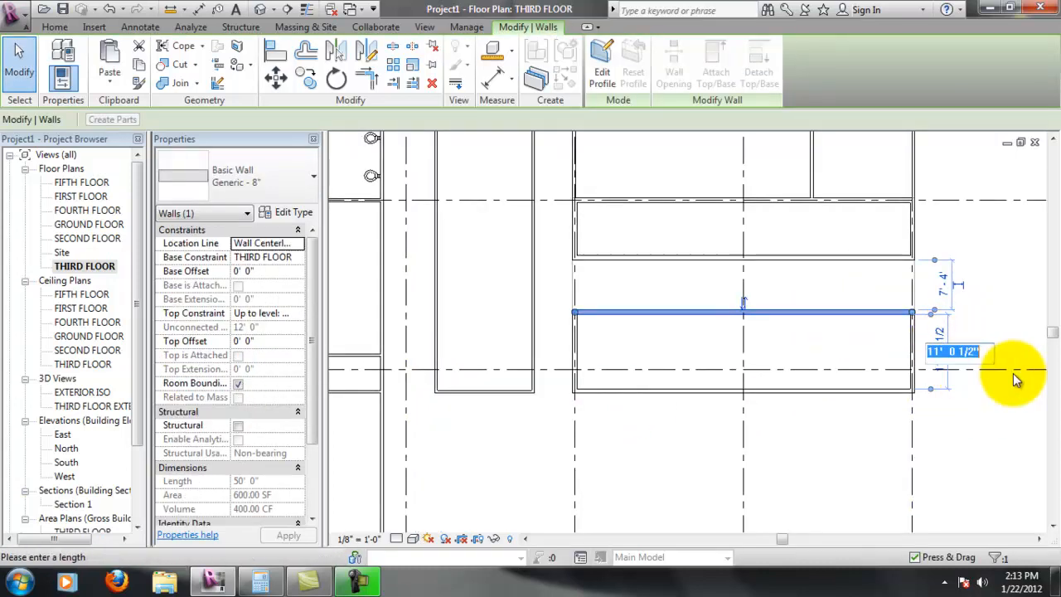
text(7'10)
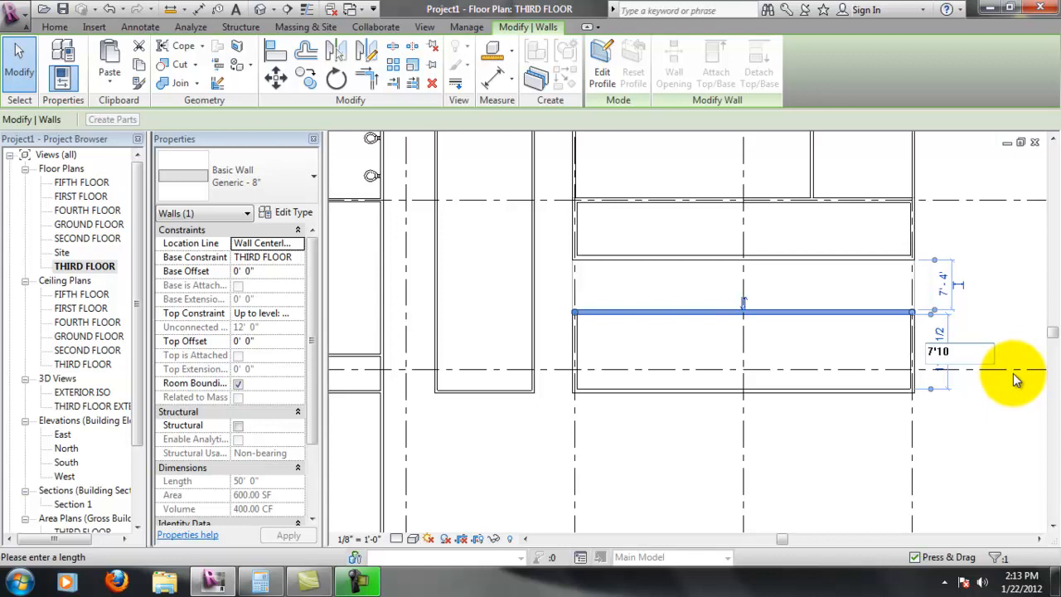
key(Return)
click(978, 274)
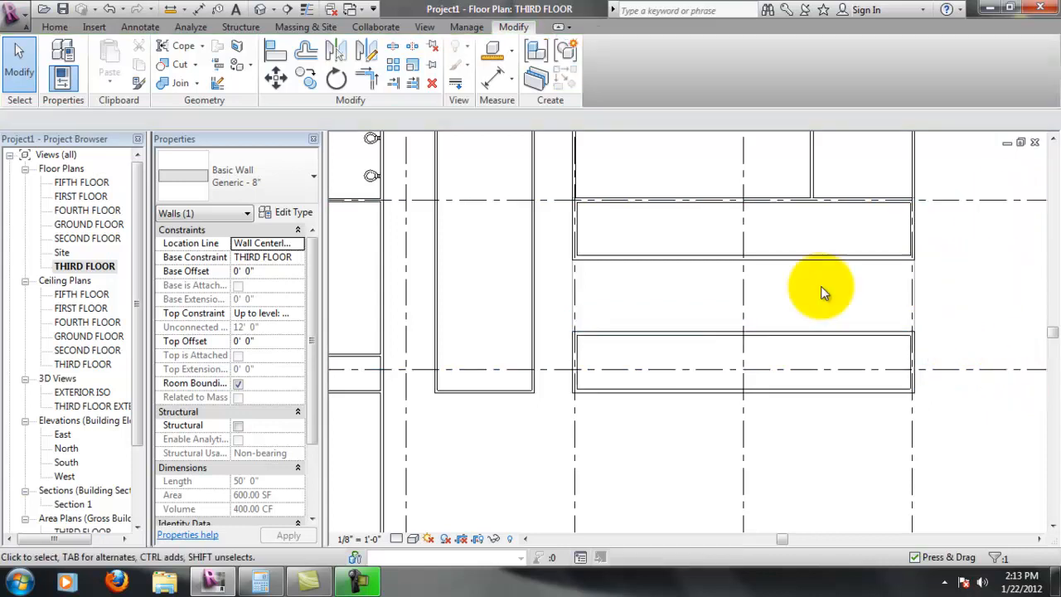
middle_drag(854, 280, 702, 383)
scroll(717, 317, down, 1)
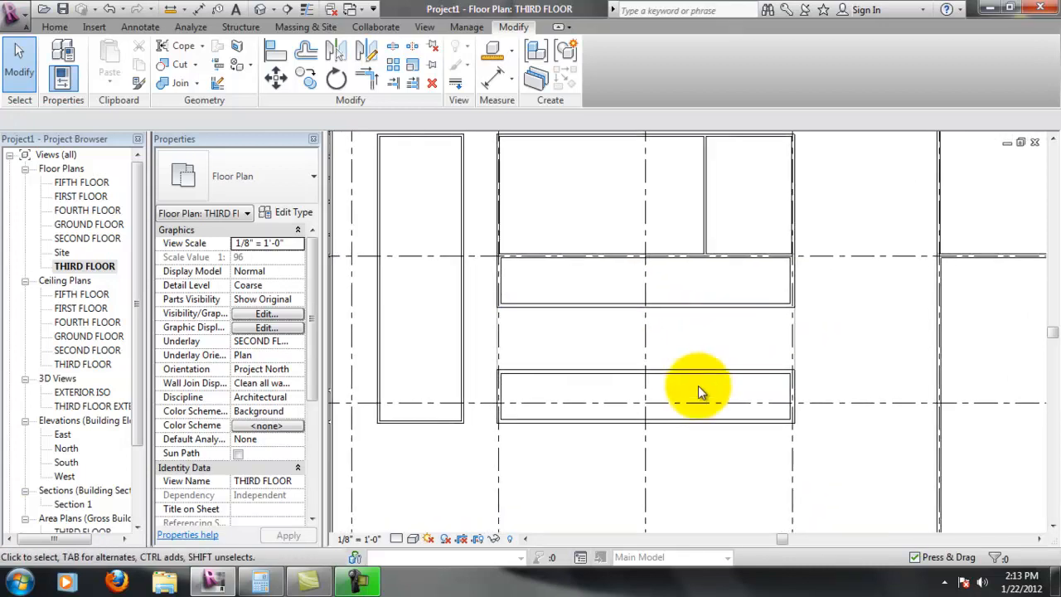
scroll(701, 385, up, 1)
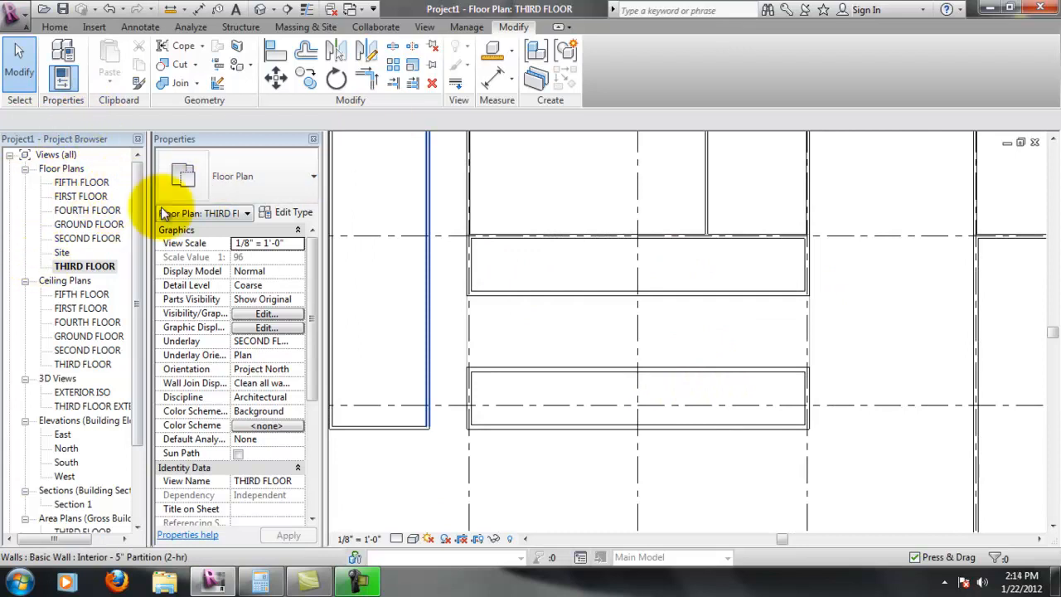
Draw two vertical Generic - 8" walls across the lower elevator shaft, about 9'-10" apart, to form a middle bay.
click(55, 27)
click(66, 62)
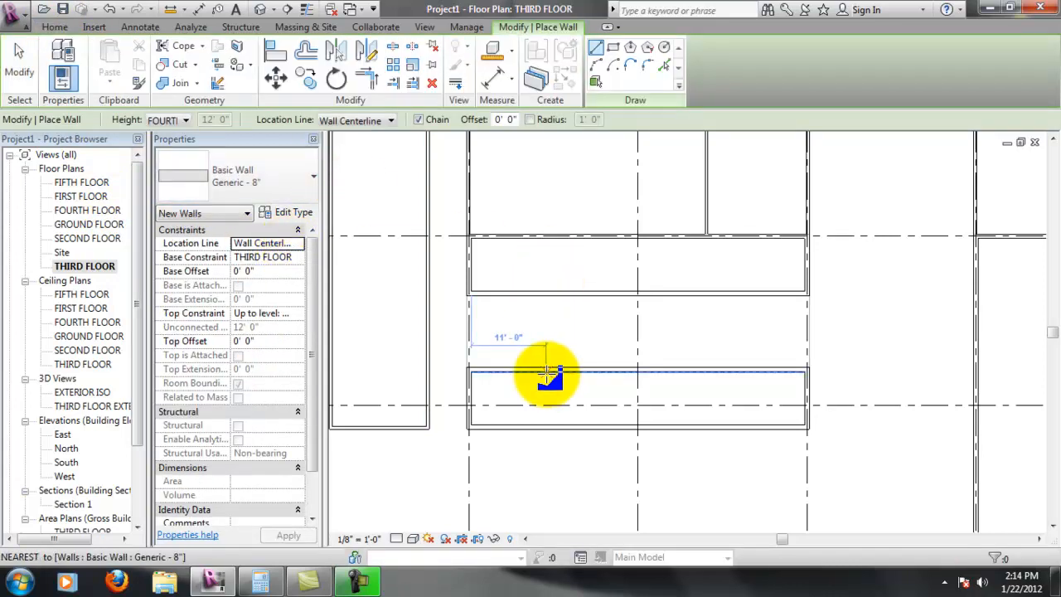
click(605, 377)
click(604, 424)
key(Escape)
click(670, 368)
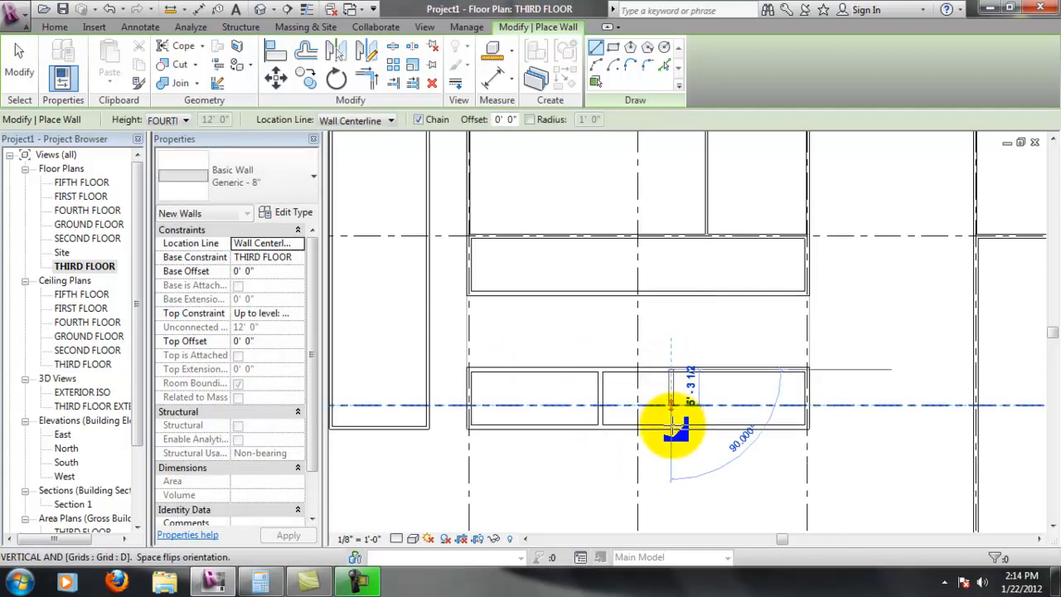
click(672, 425)
scroll(686, 441, up, 4)
key(Escape)
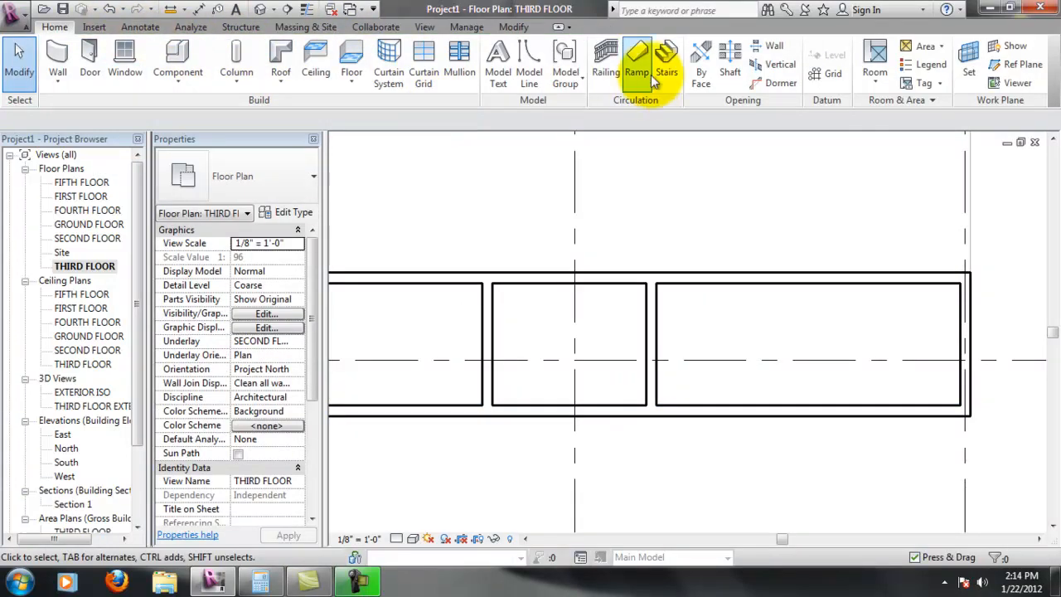
Set the clear width between the lower shaft's two cross walls to 6'-4" by moving the left cross wall.
click(495, 325)
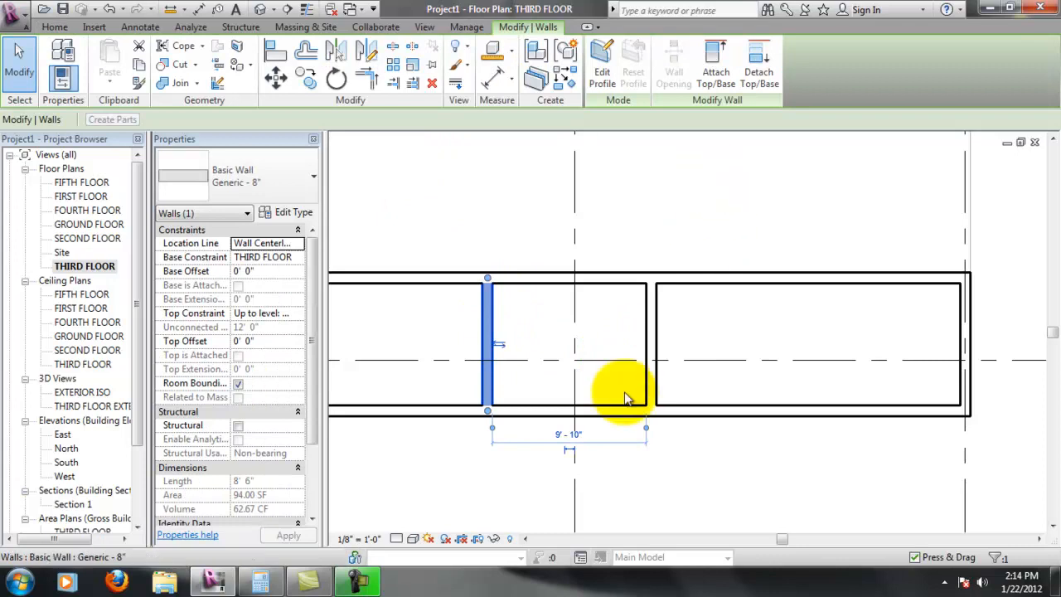
click(572, 436)
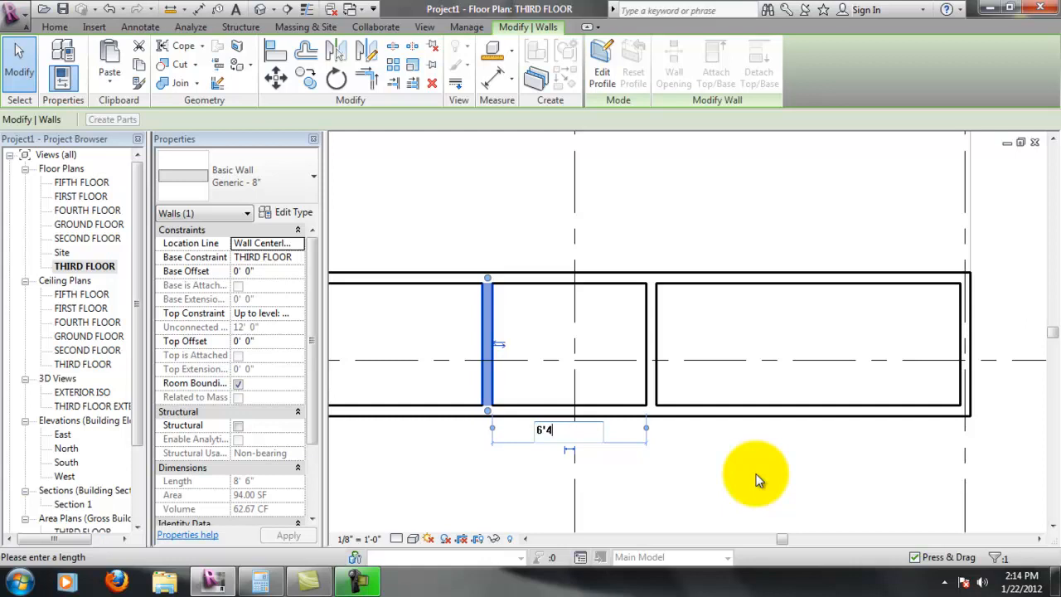
key(Return)
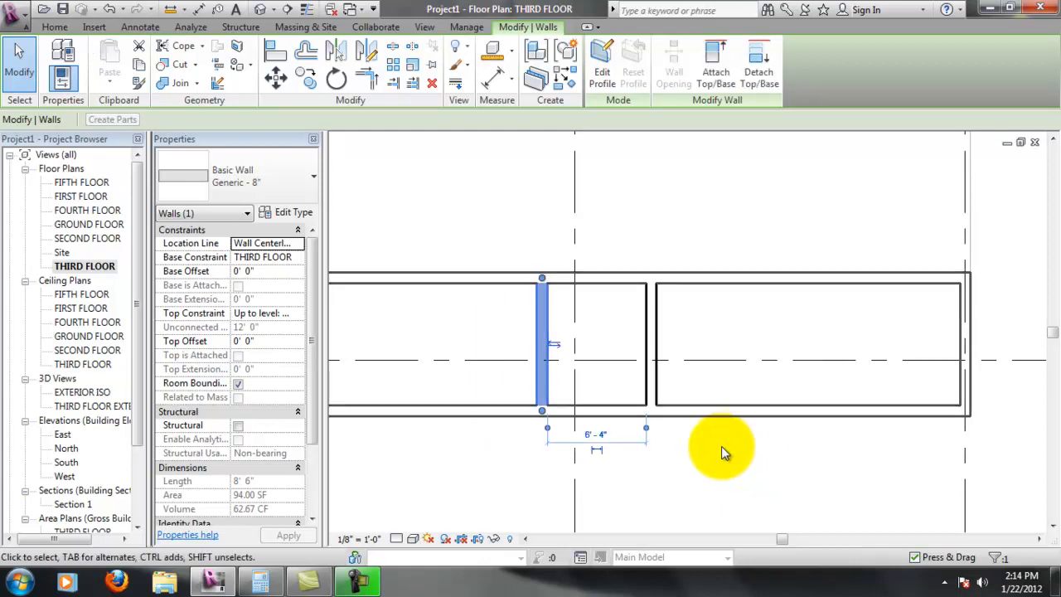
scroll(622, 470, down, 3)
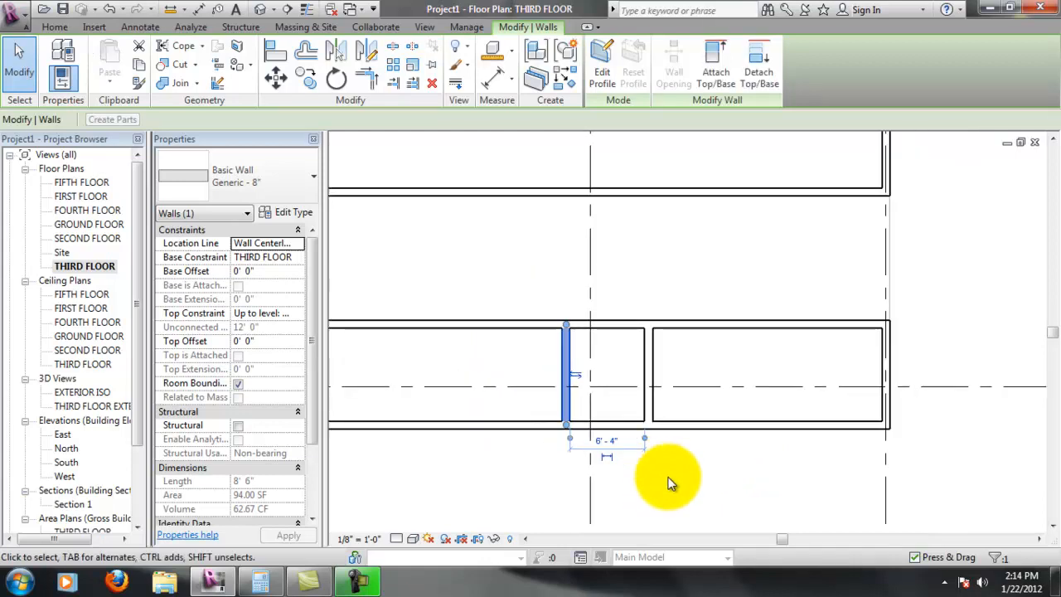
scroll(628, 404, up, 1)
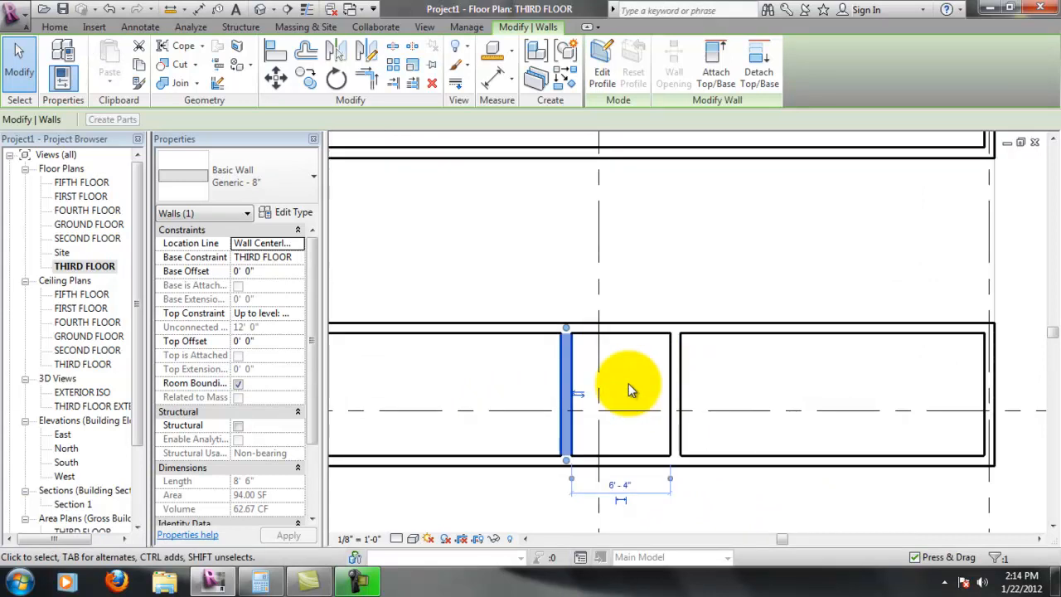
scroll(628, 404, up, 1)
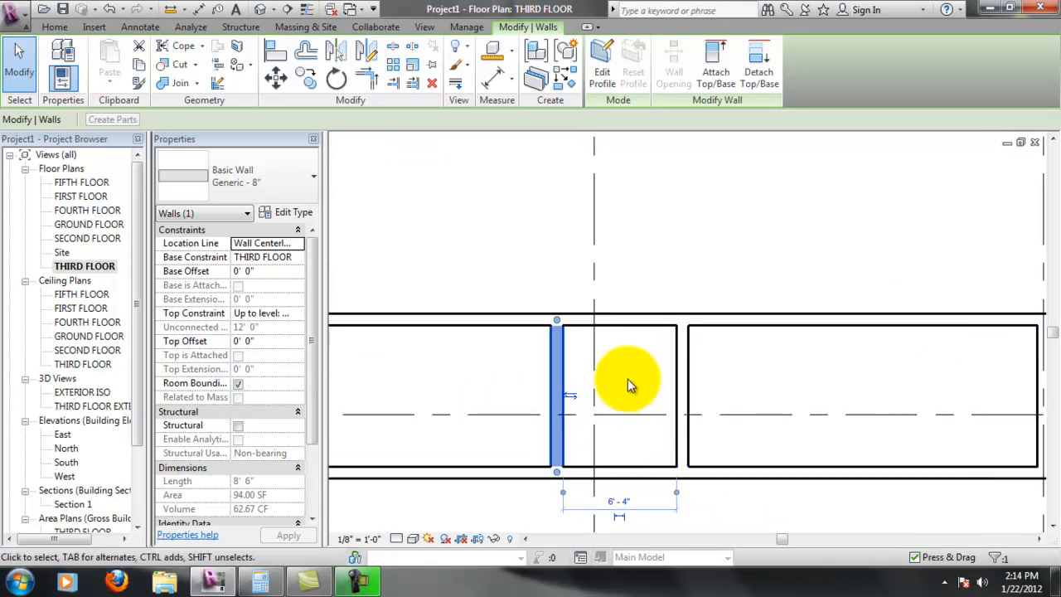
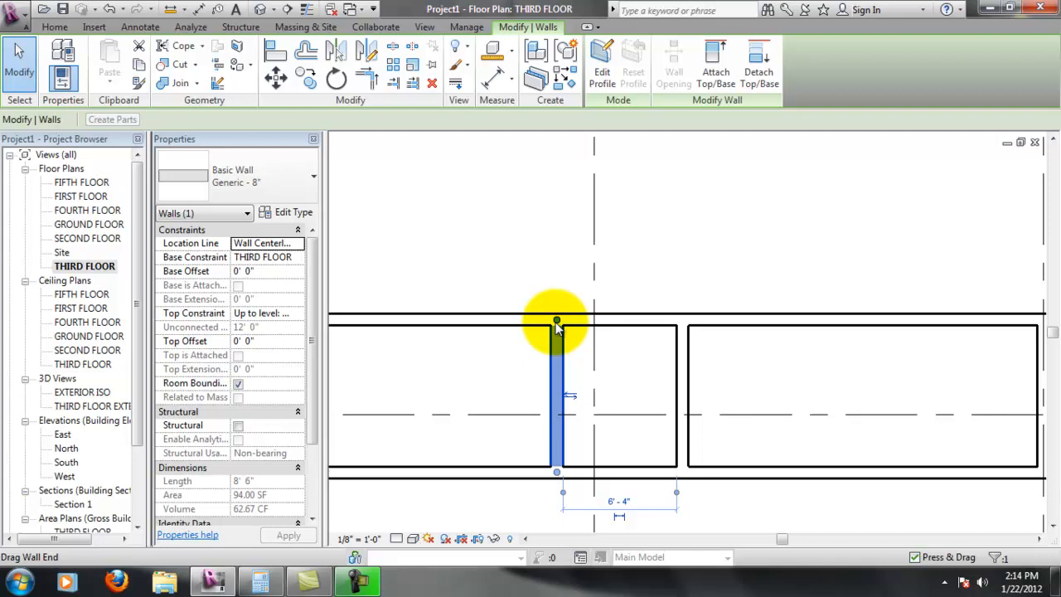
Examine the divided lower shaft and its position relative to the passage and the surrounding core rooms.
scroll(573, 349, down, 3)
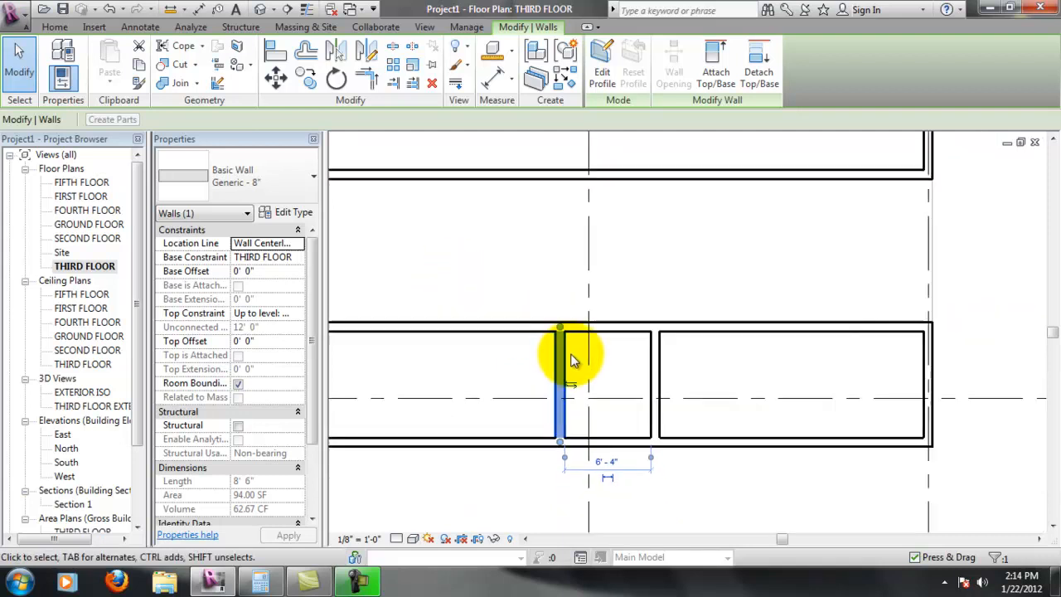
scroll(681, 319, down, 2)
middle_drag(687, 378, 628, 415)
middle_drag(718, 308, 732, 373)
scroll(759, 390, up, 2)
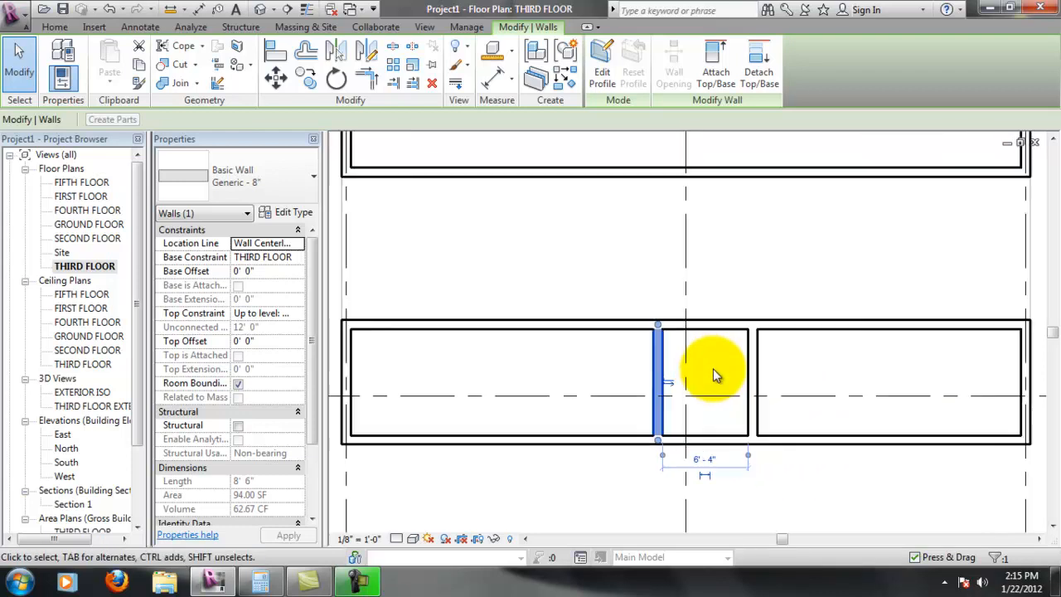
middle_drag(793, 332, 748, 427)
scroll(763, 385, down, 1)
middle_drag(757, 360, 803, 290)
scroll(646, 385, down, 4)
middle_drag(660, 397, 743, 401)
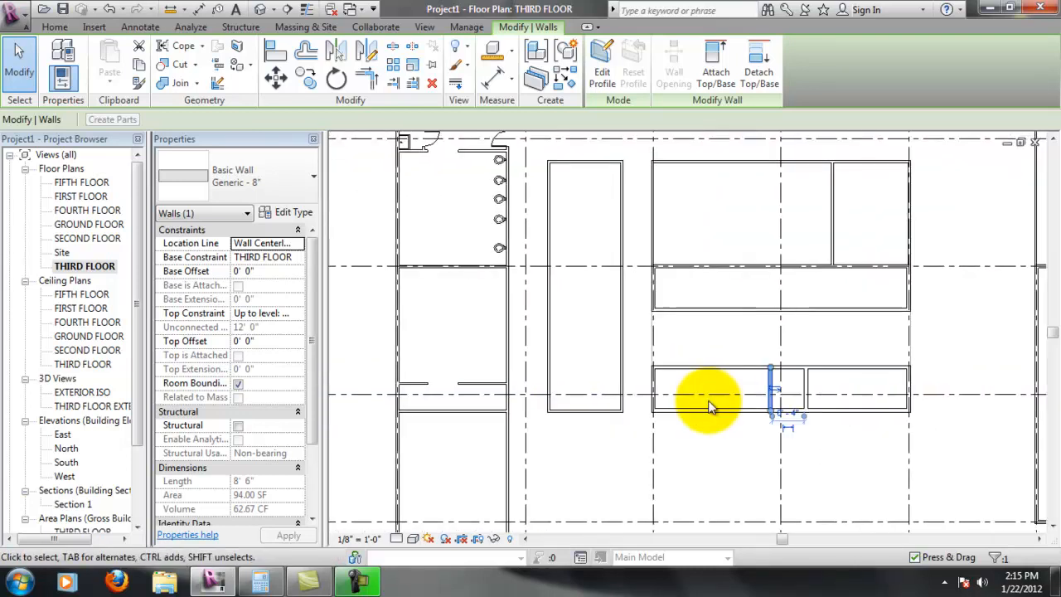
Set the lower elevator shaft's clear depth to 6'-4" by moving its passage-side wall, and clear the selection.
click(808, 374)
scroll(829, 373, up, 3)
click(850, 367)
mouse_move(846, 431)
middle_down()
mouse_move(834, 426)
mouse_move(838, 414)
middle_up()
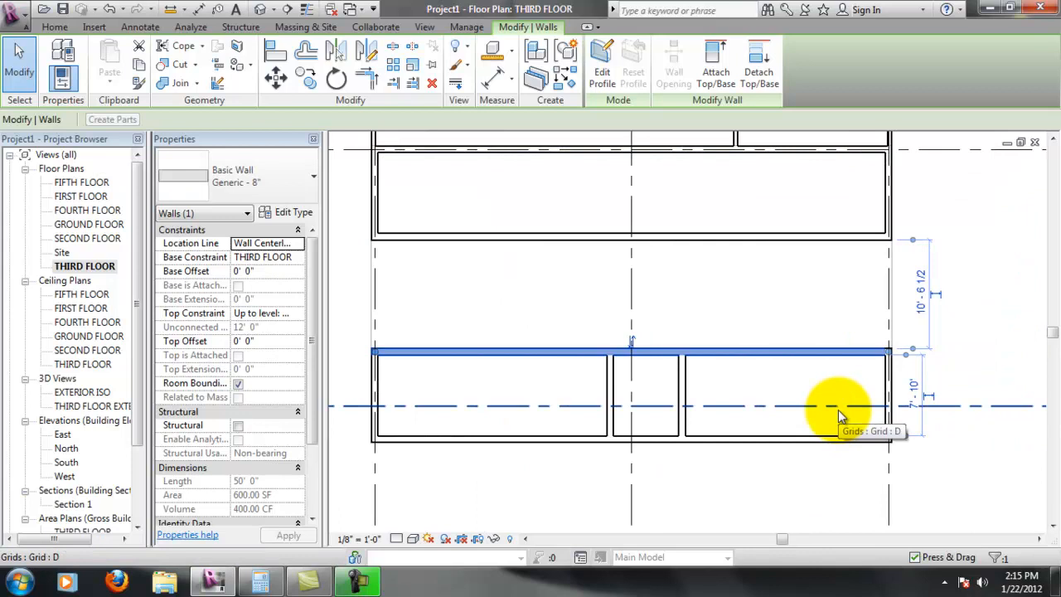
click(914, 387)
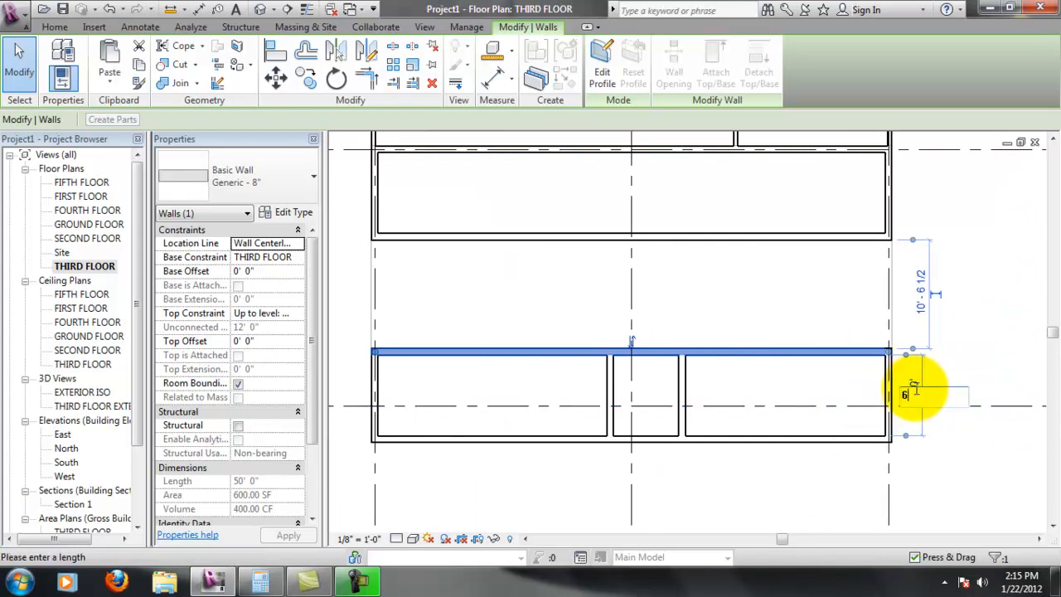
text(6'4)
key(Return)
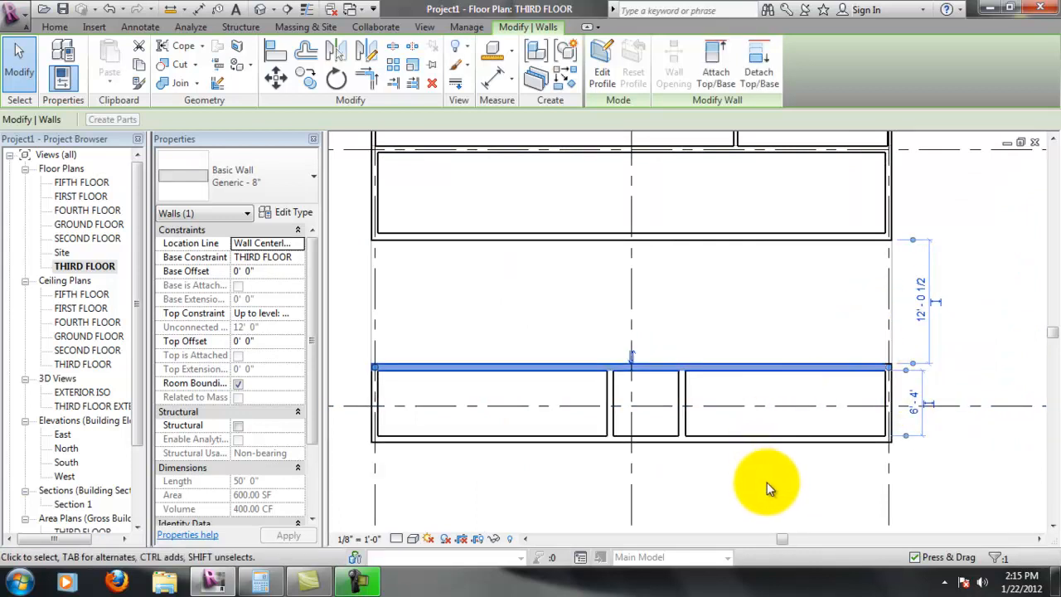
click(761, 321)
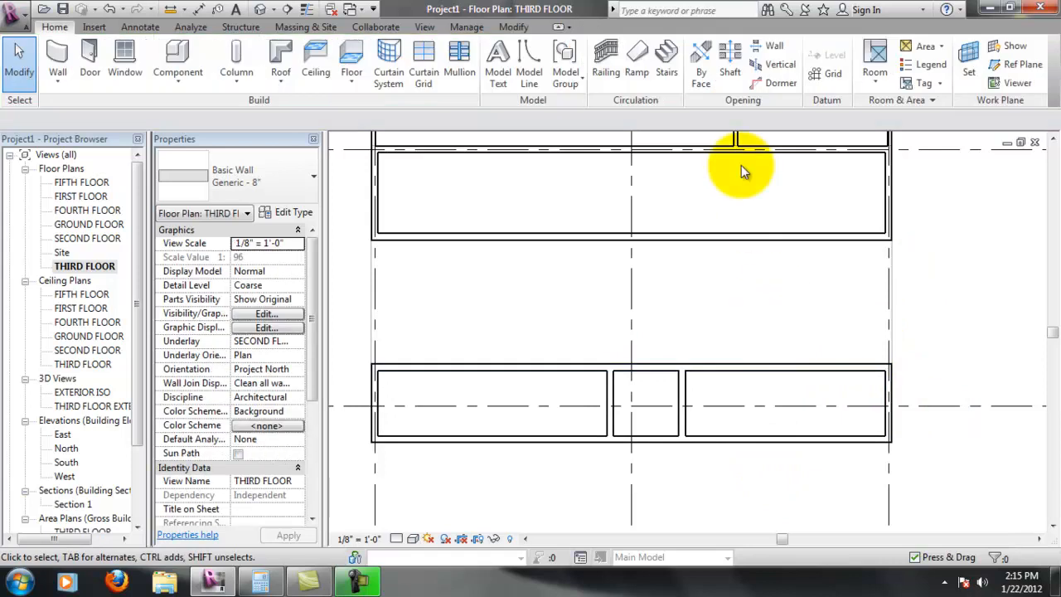
Set the upper elevator shaft's clear depth to 6'-4" by moving its passage-side wall, and clear the selection.
click(775, 236)
click(905, 194)
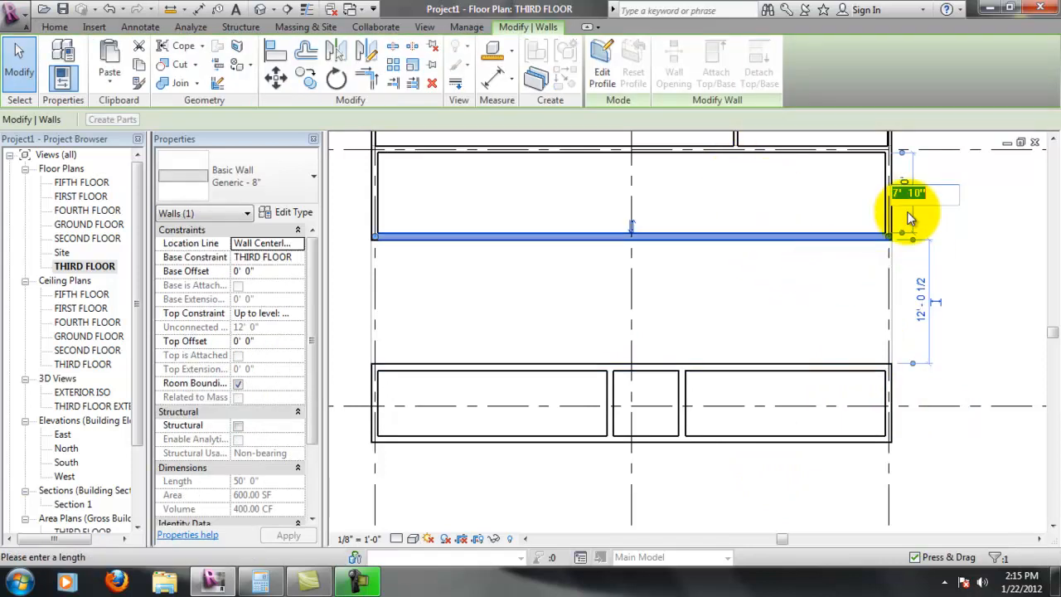
text(6'4)
key(Return)
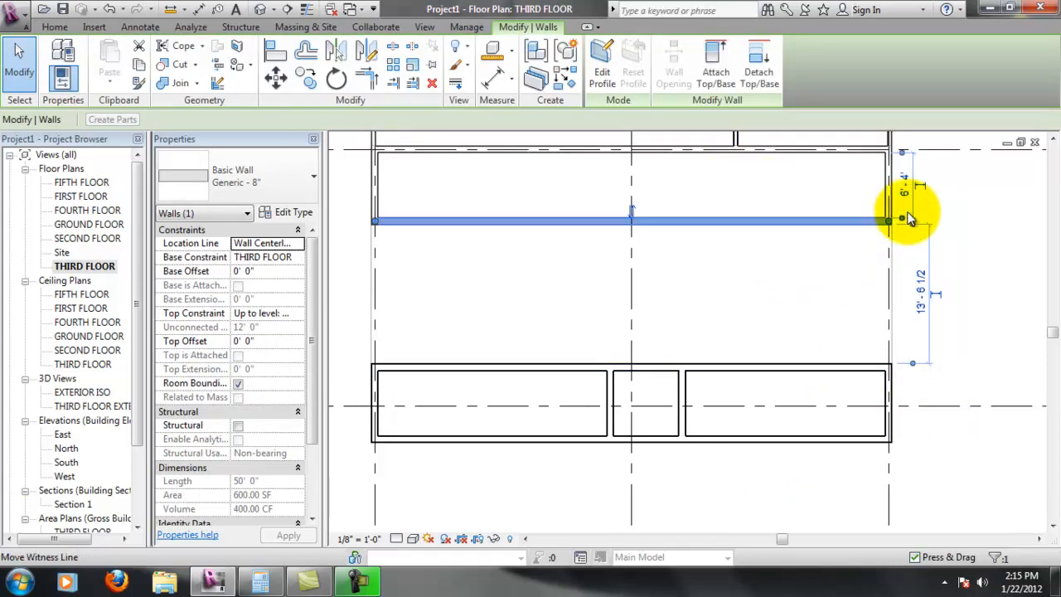
click(983, 268)
Set the lower shaft's middle bay to a 7'-10" clear width by moving its left cross wall, and check the dimension.
scroll(608, 395, down, 2)
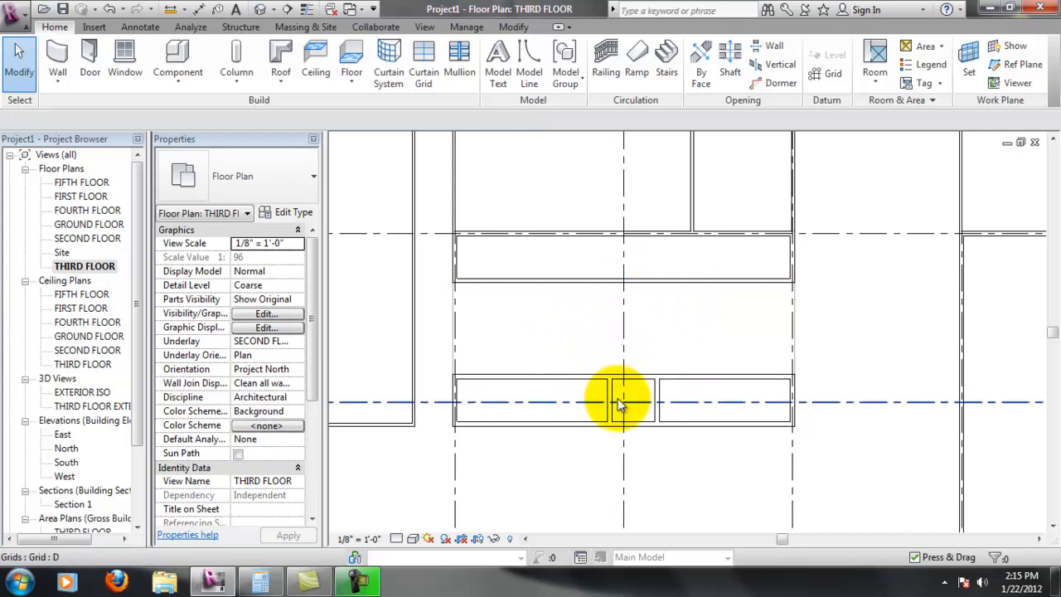
scroll(626, 402, up, 2)
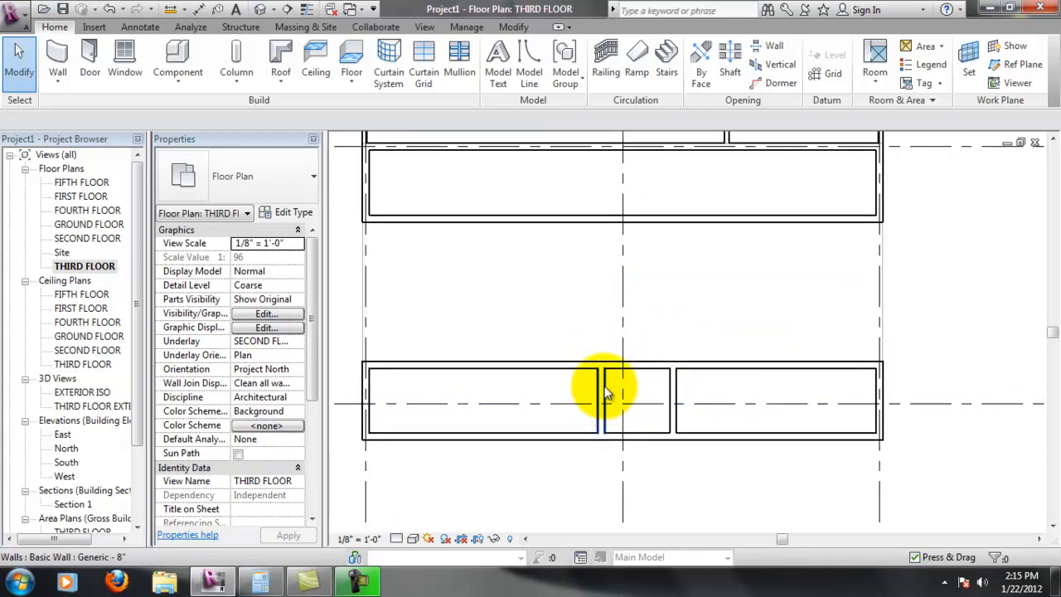
click(602, 401)
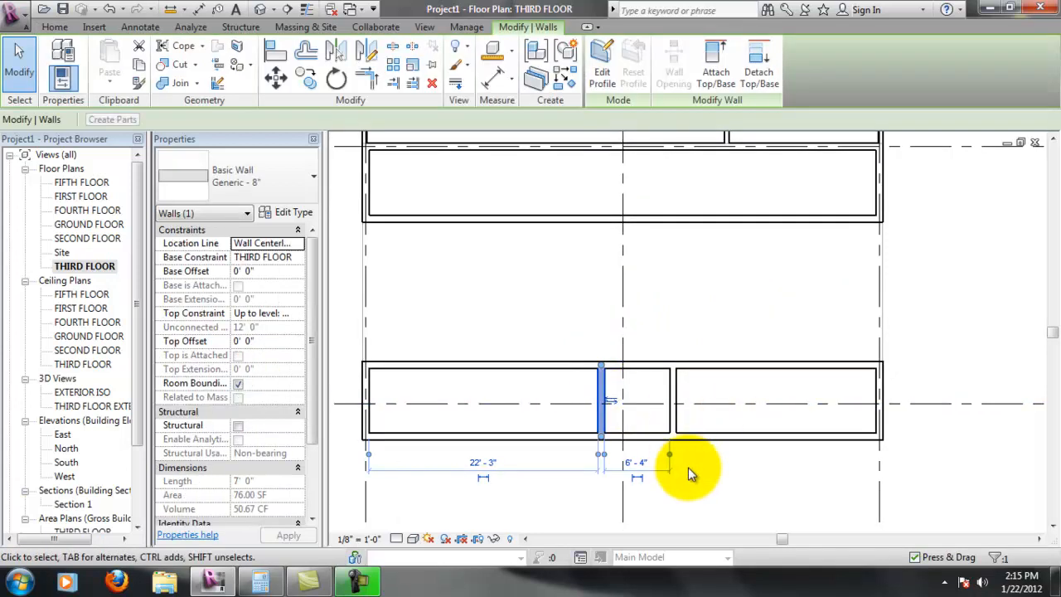
click(636, 462)
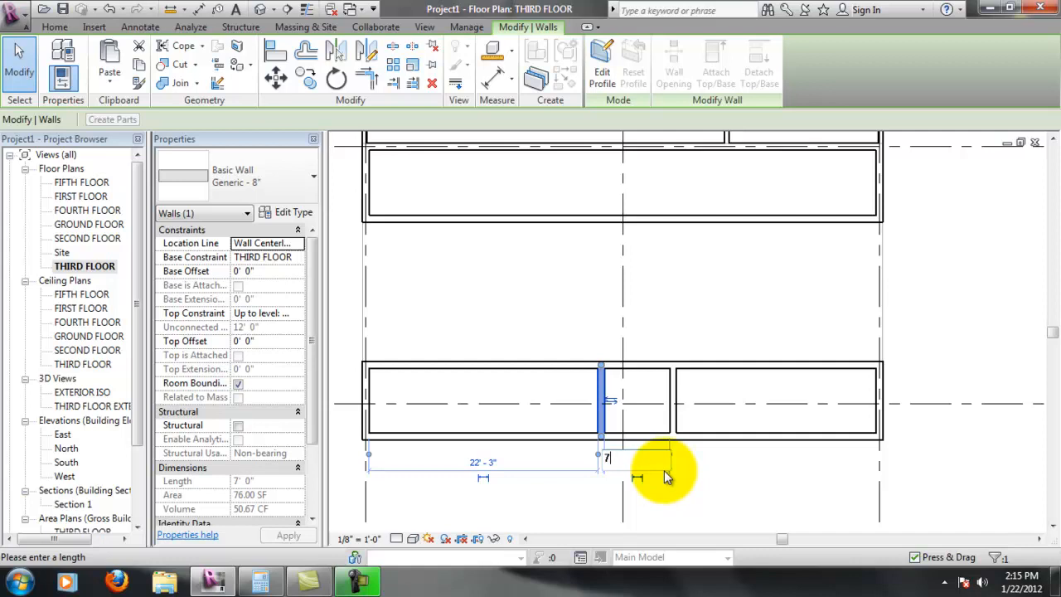
text(7'10)
key(Return)
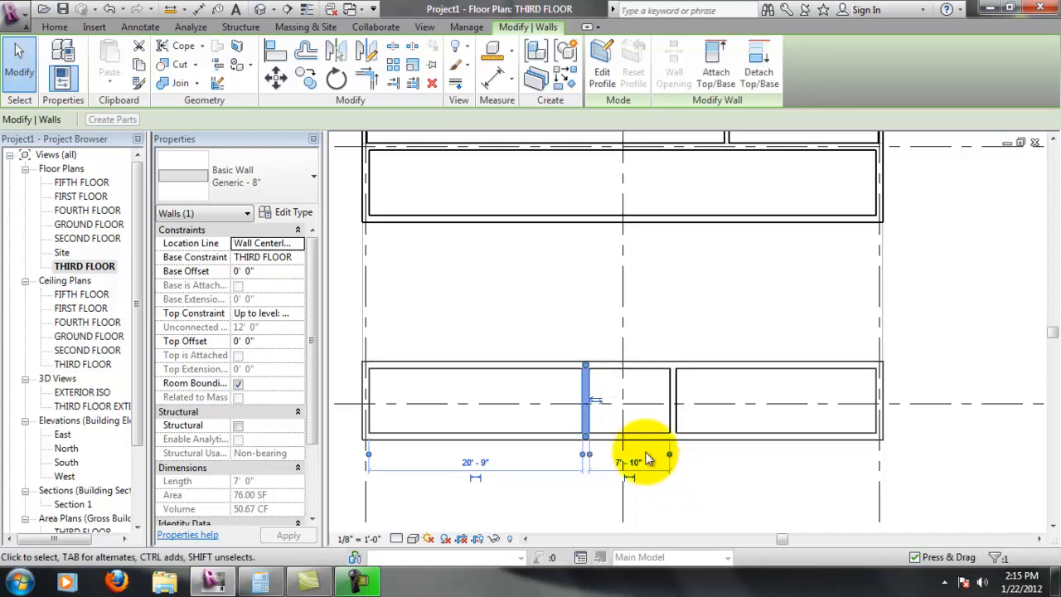
click(725, 506)
scroll(640, 456, up, 2)
click(567, 399)
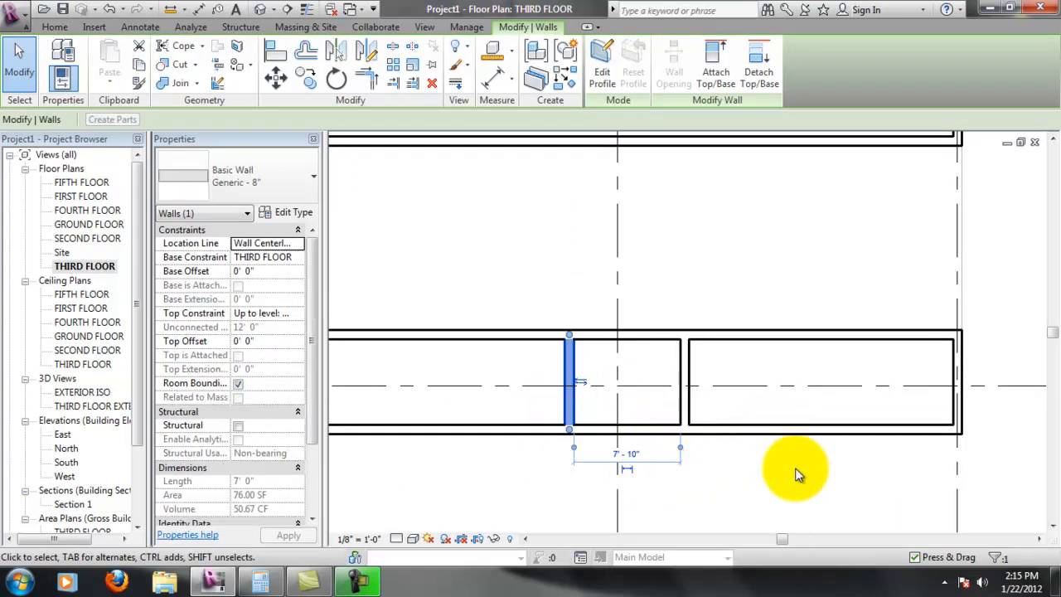
click(804, 476)
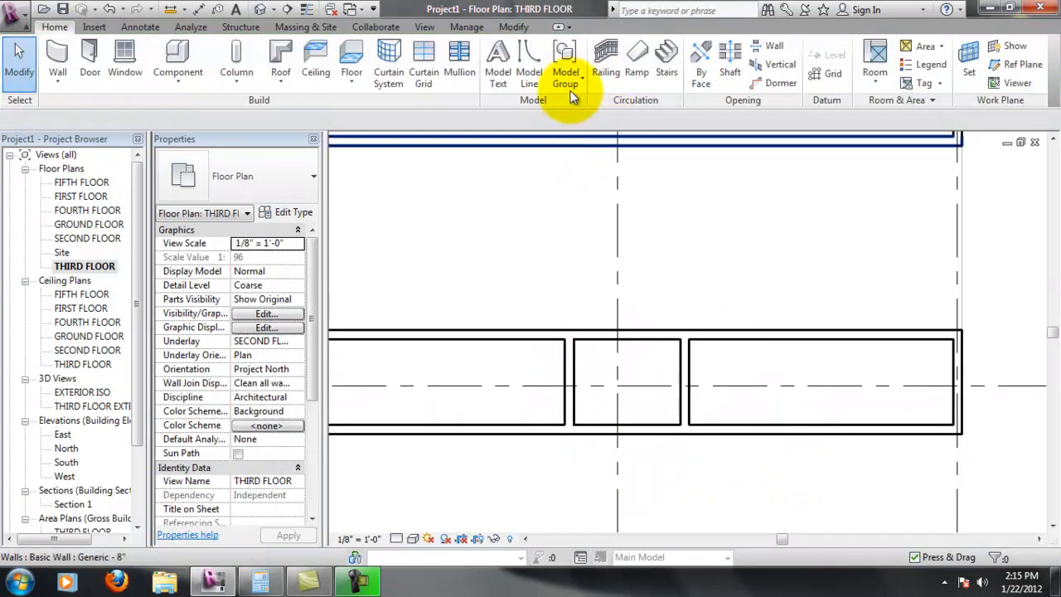
Add an aligned dimension string across the lower shaft's middle bay, from its left cross wall through the centre grid line to its right cross wall.
click(140, 26)
click(59, 50)
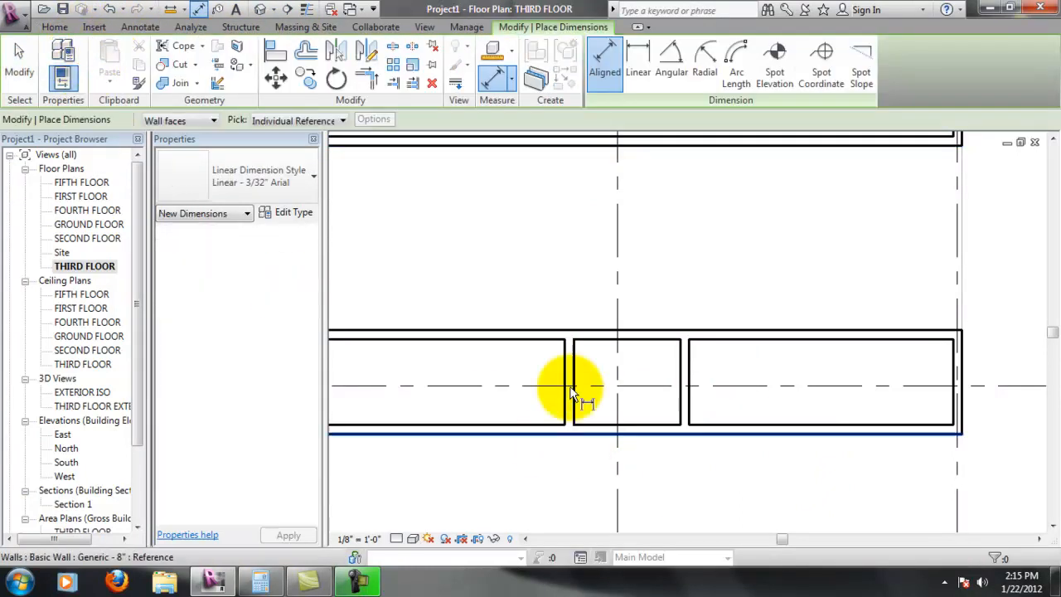
click(572, 364)
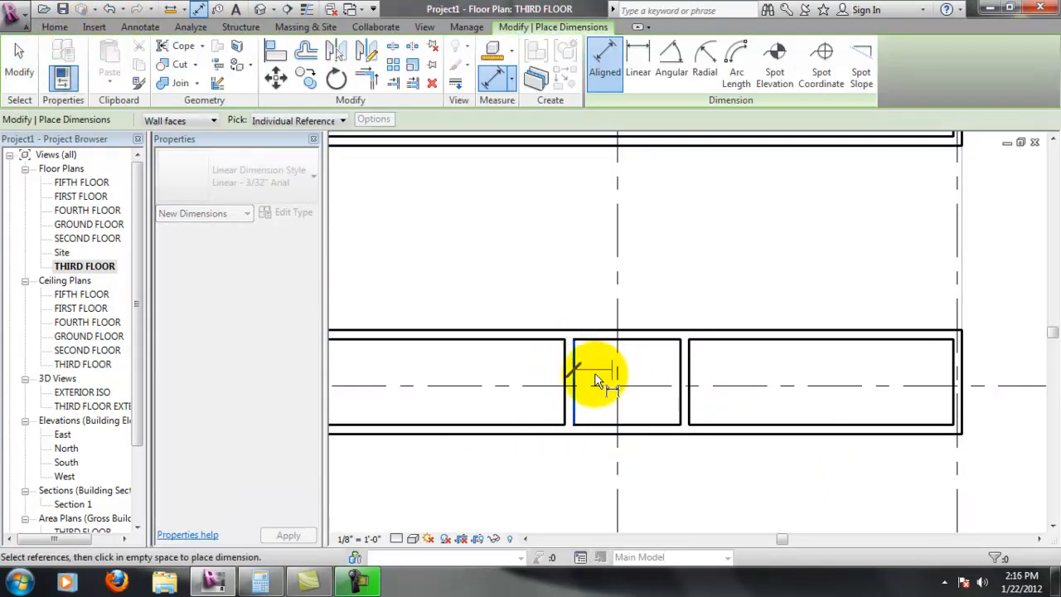
click(617, 374)
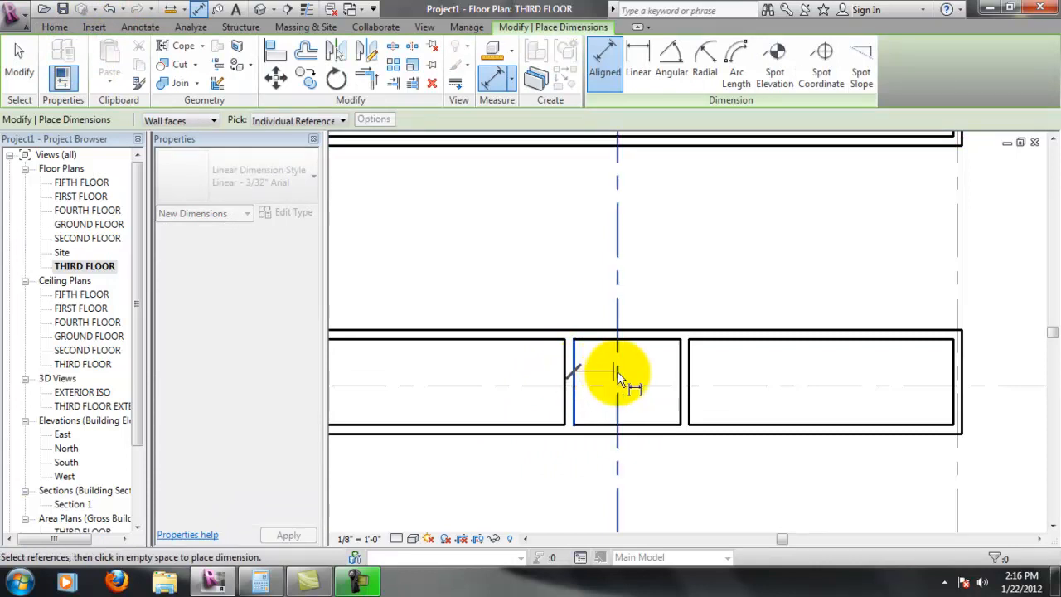
click(683, 373)
click(674, 288)
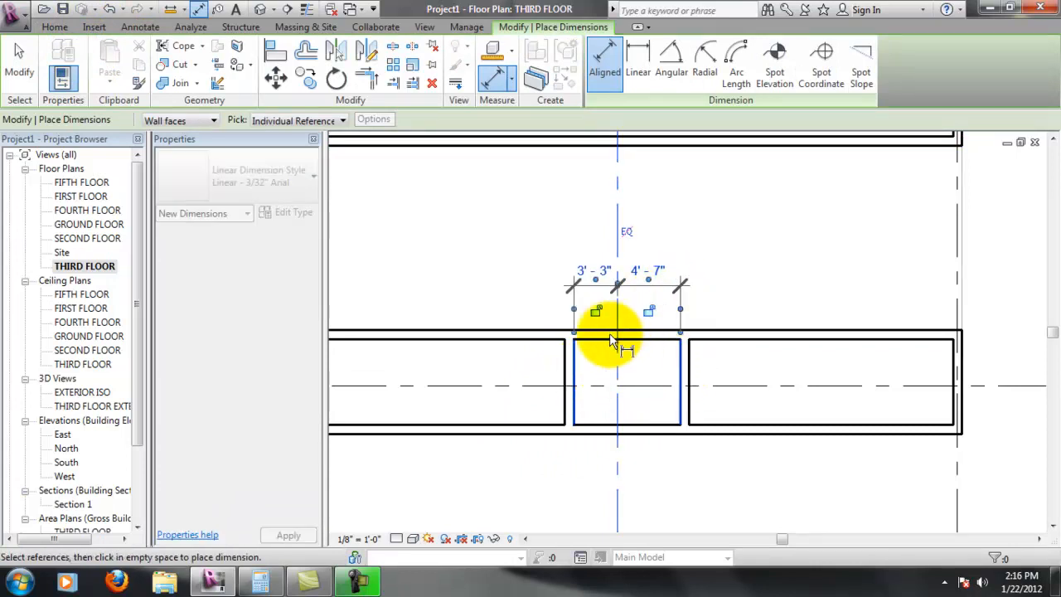
Try an equality constraint on the middle bay's two dimension segments, undo it, and leave the dimension command.
click(626, 230)
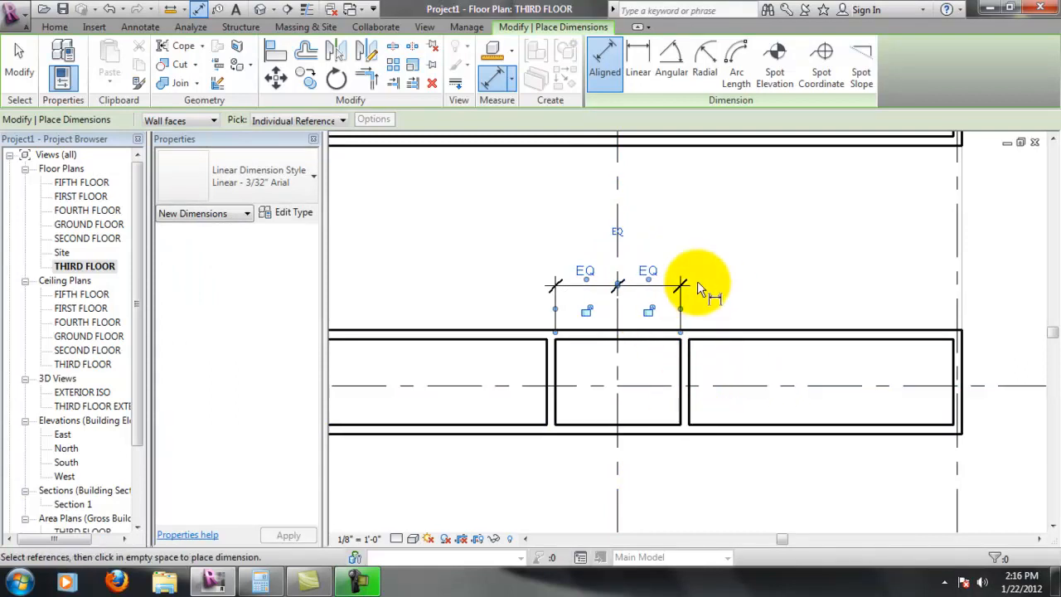
key(ctrl+z)
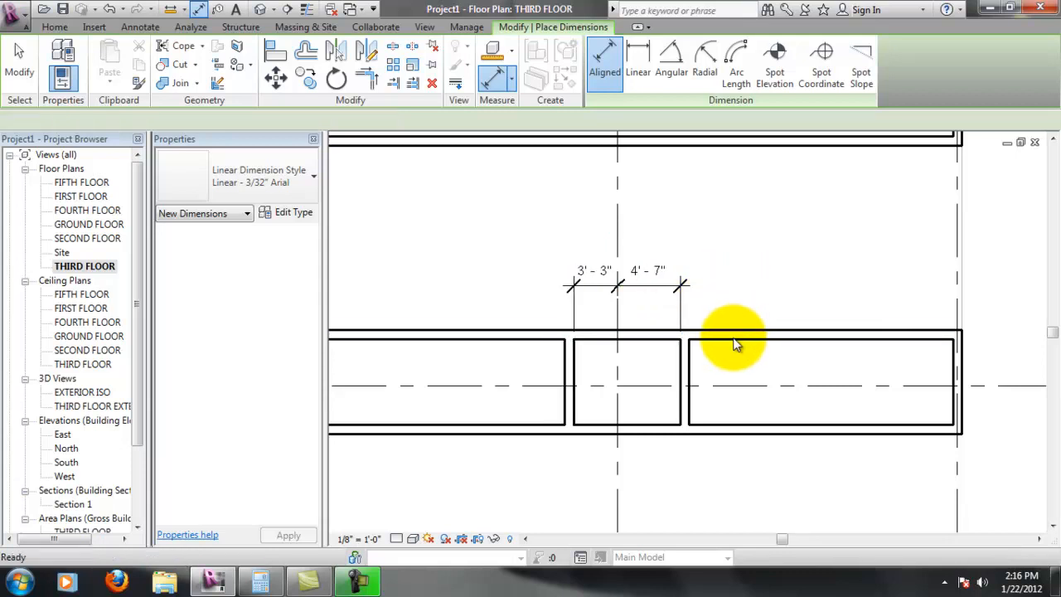
key(Escape)
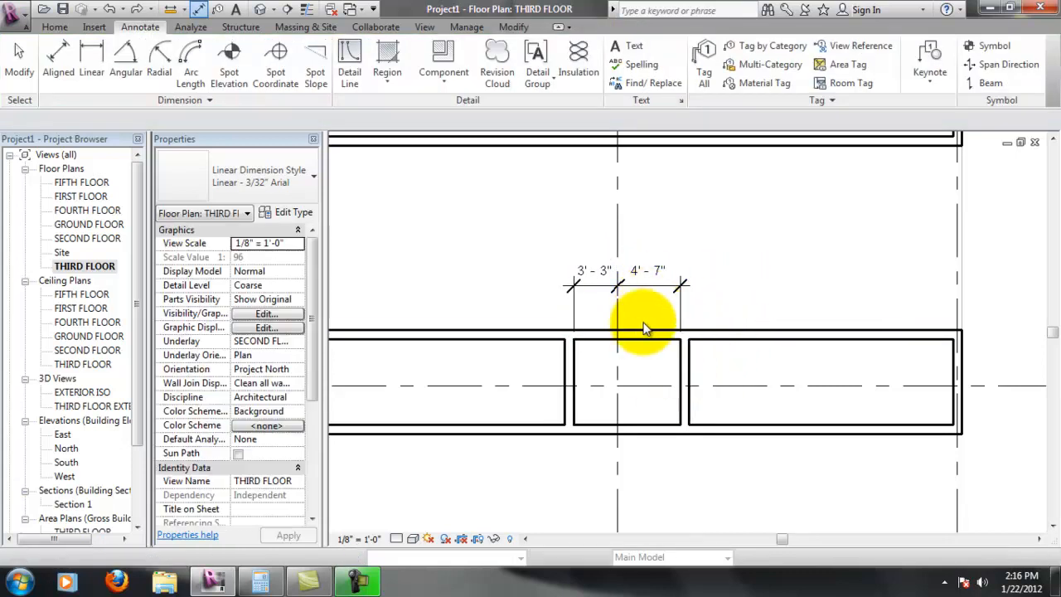
Switch to Calculator, convert the 7'-10" bay width to inches with 7 × 12 + 10, and halve it.
click(260, 580)
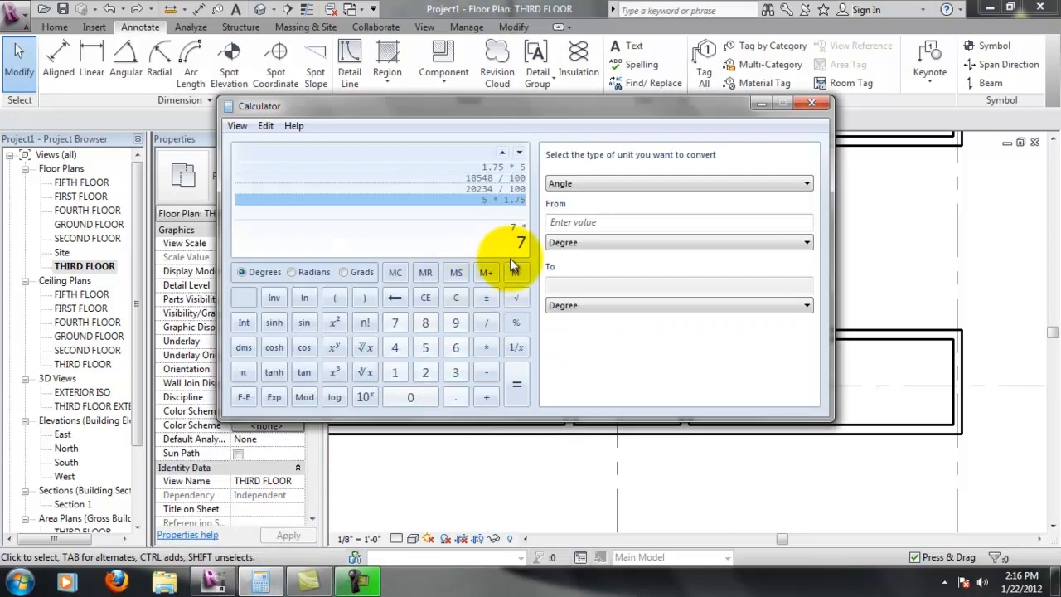
key(Return)
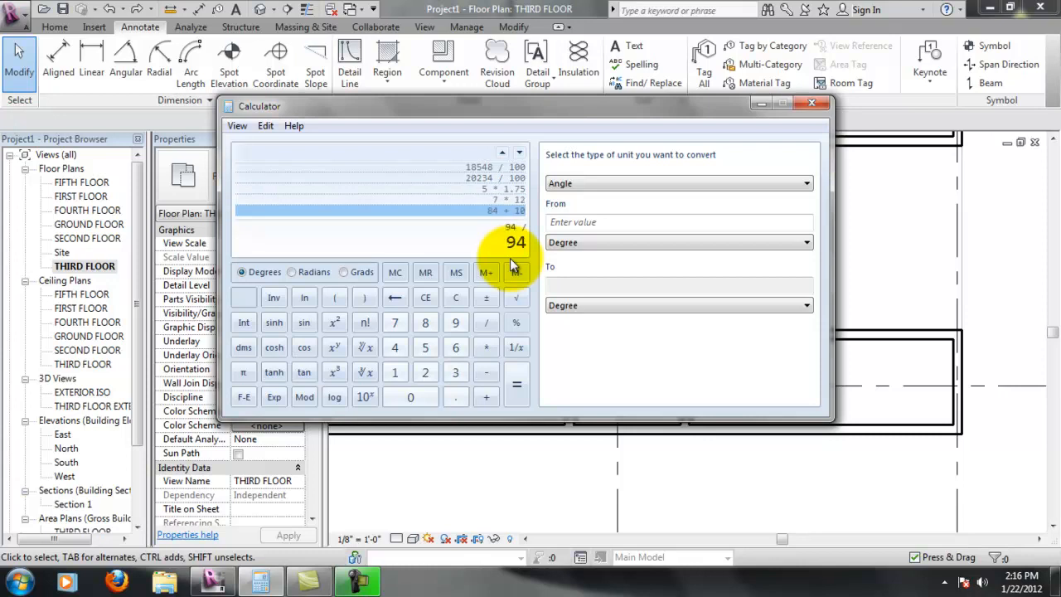
click(761, 103)
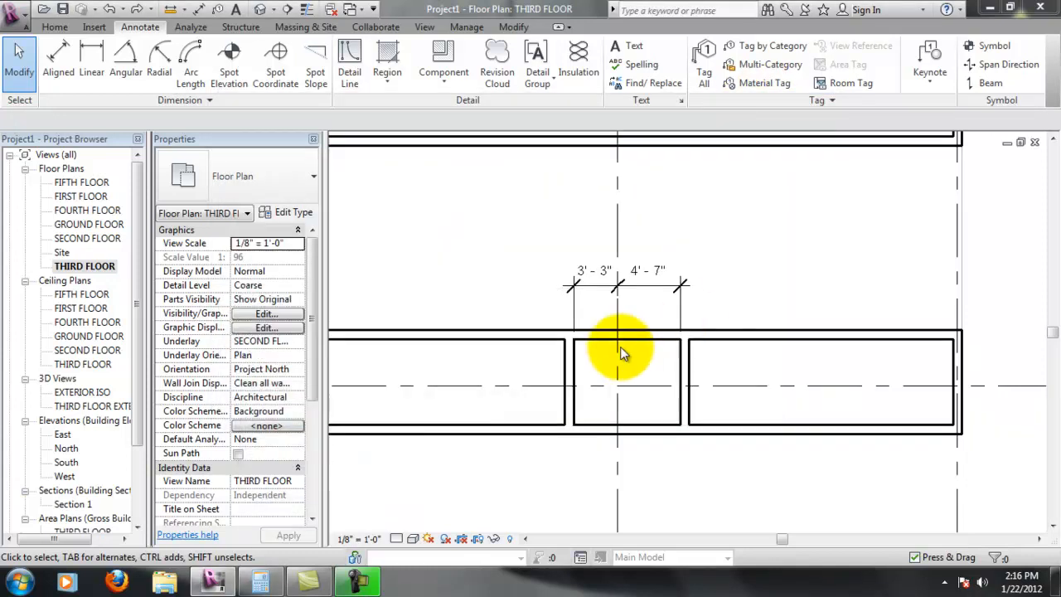
click(605, 282)
click(606, 284)
drag(597, 279, 607, 279)
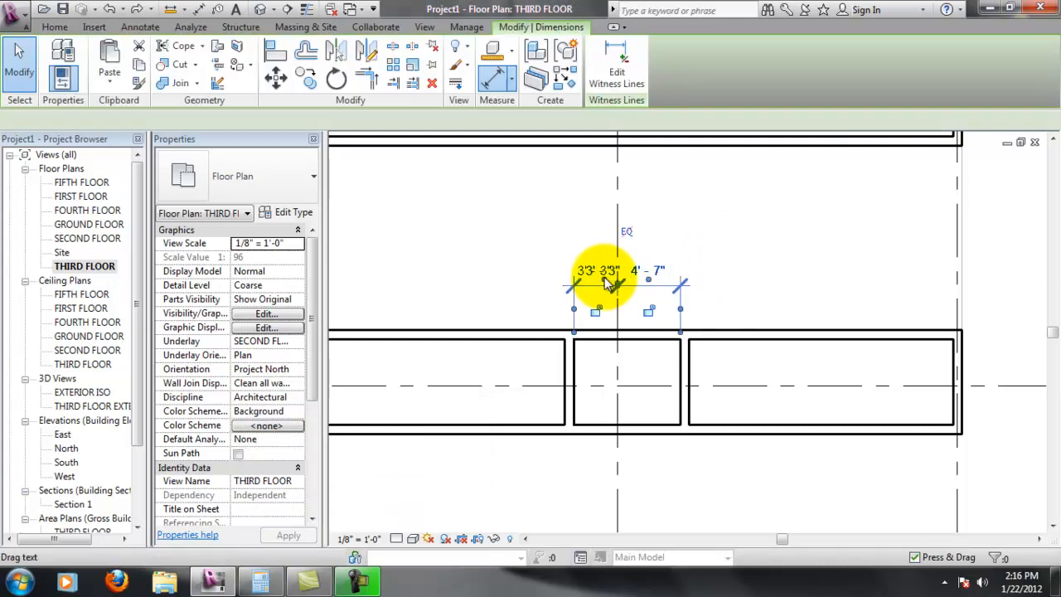
click(614, 272)
click(614, 272)
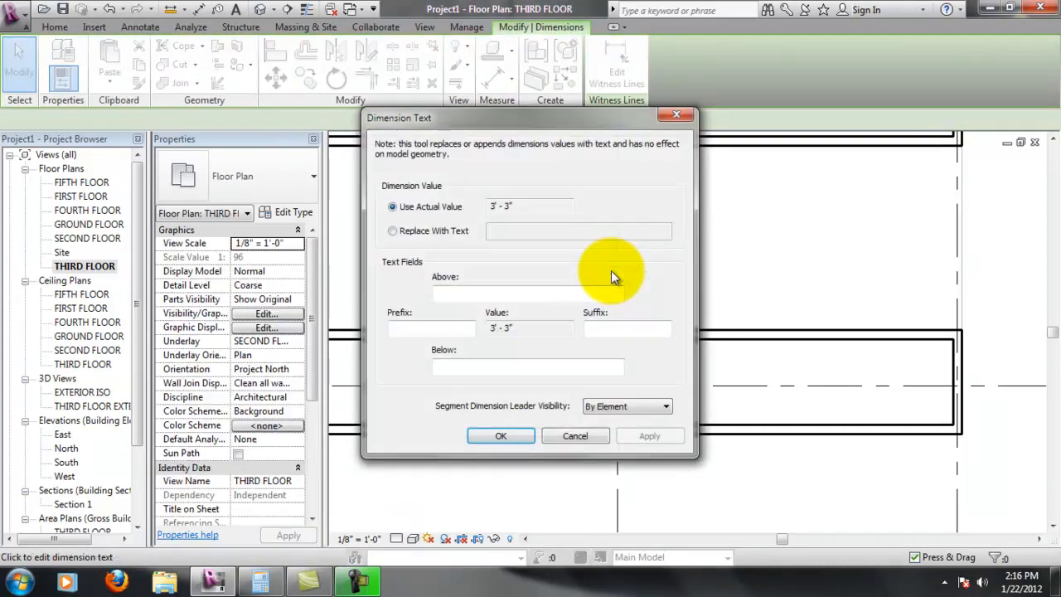
click(575, 436)
click(569, 368)
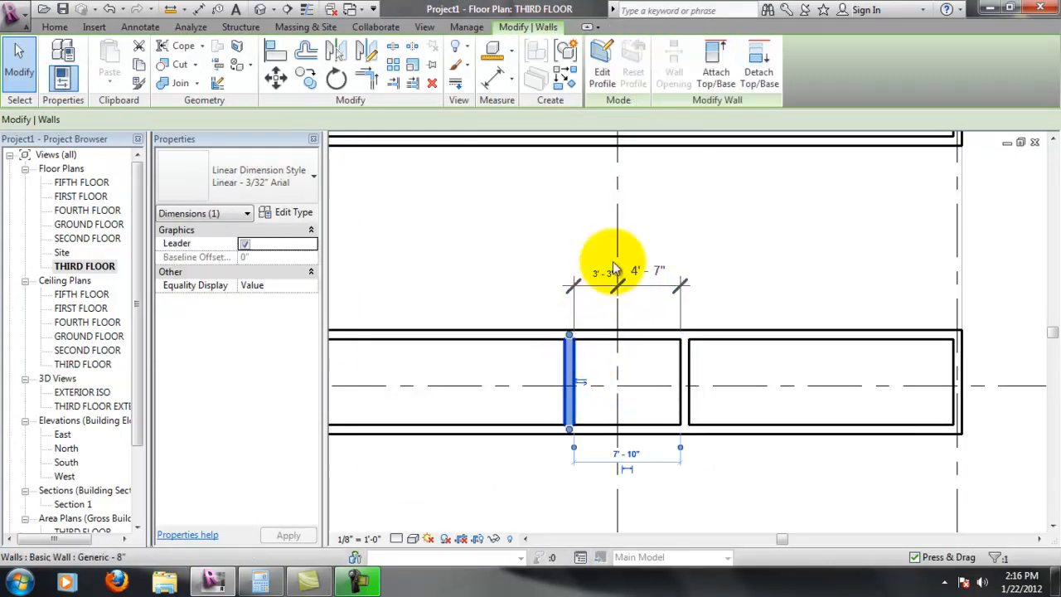
click(690, 493)
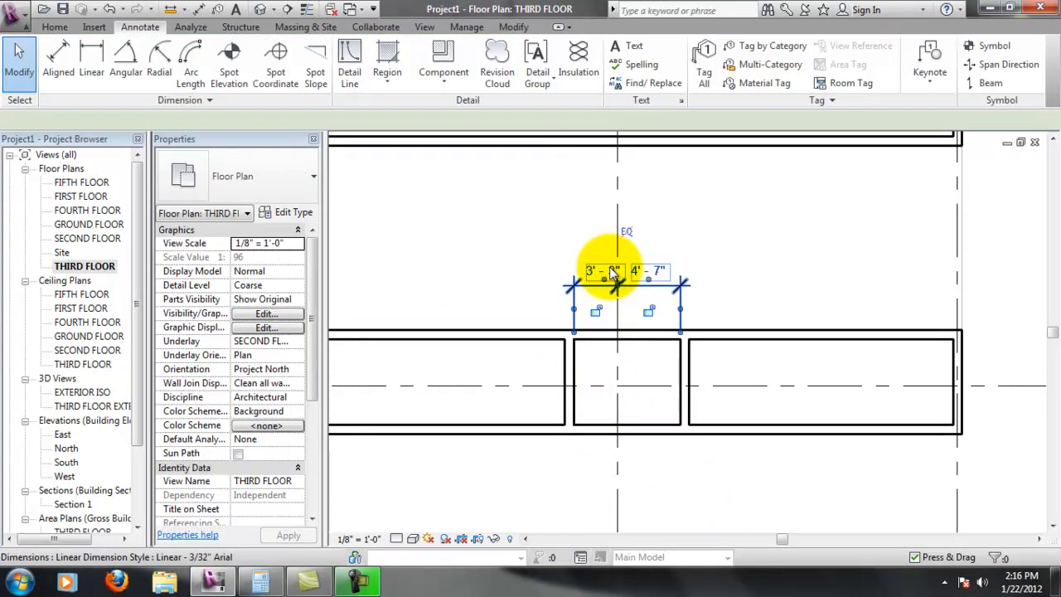
double_click(614, 273)
click(575, 436)
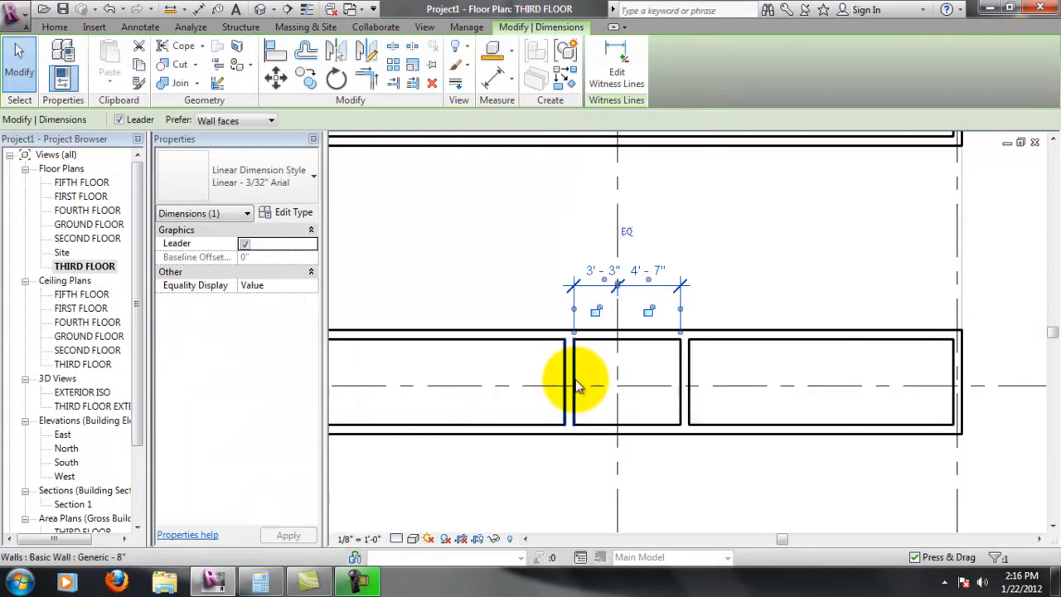
Set the middle bay's left cross wall 47" from the centre grid line, and clear the selection.
click(575, 384)
scroll(611, 285, up, 2)
click(601, 270)
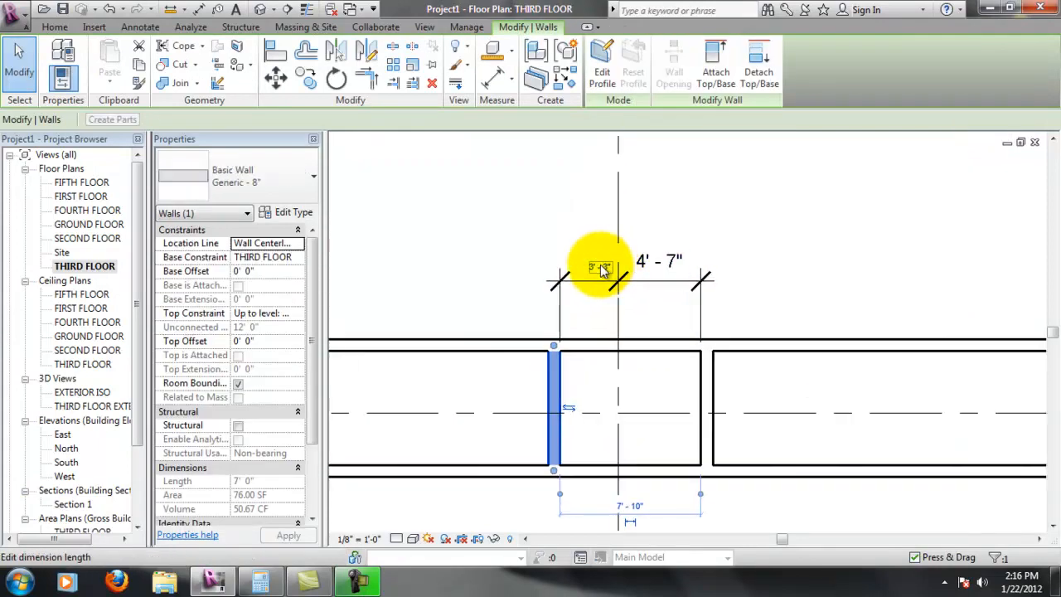
click(602, 269)
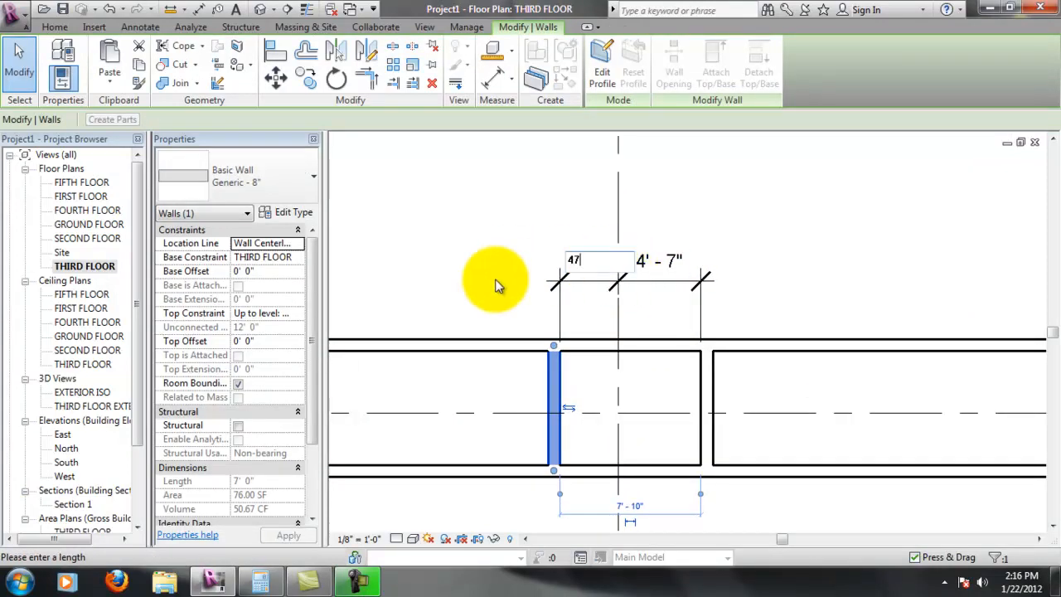
text(47")
key(Return)
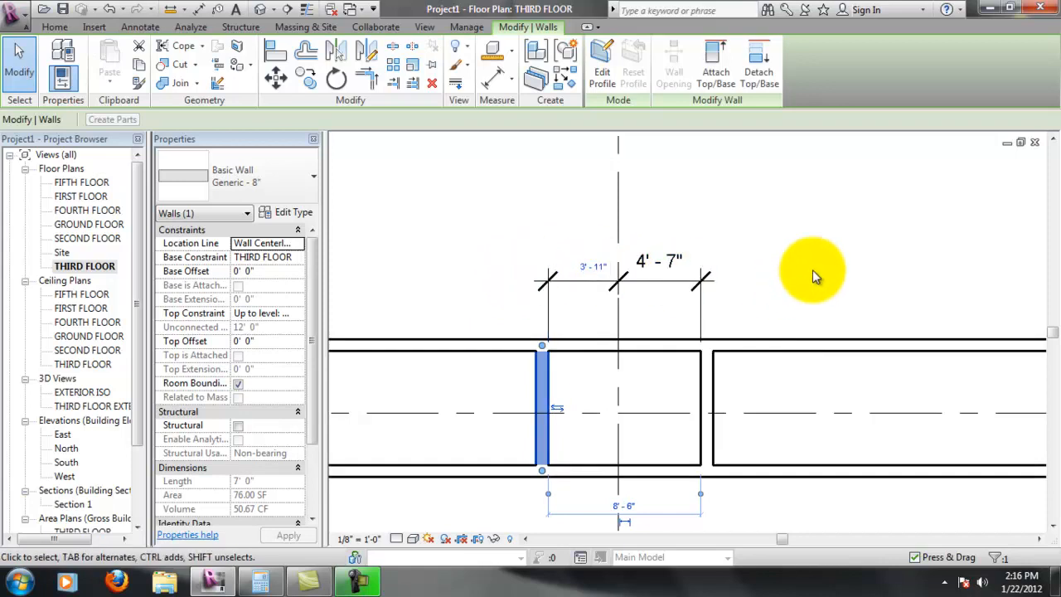
click(812, 270)
Set the middle bay's right cross wall 47" from the centre grid line, and clear the selection.
click(674, 280)
click(707, 400)
click(660, 269)
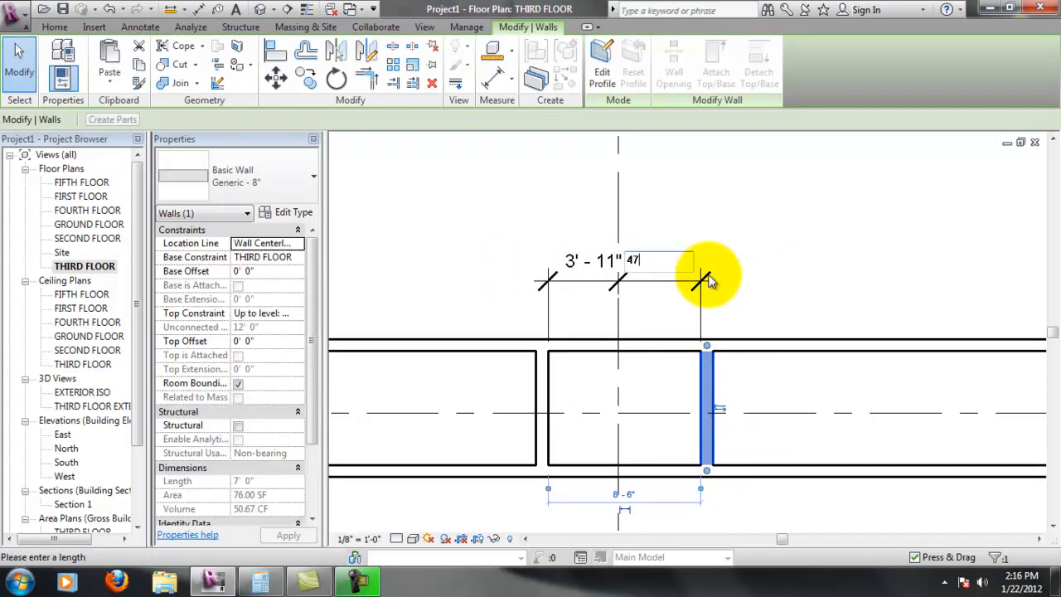
key(Return)
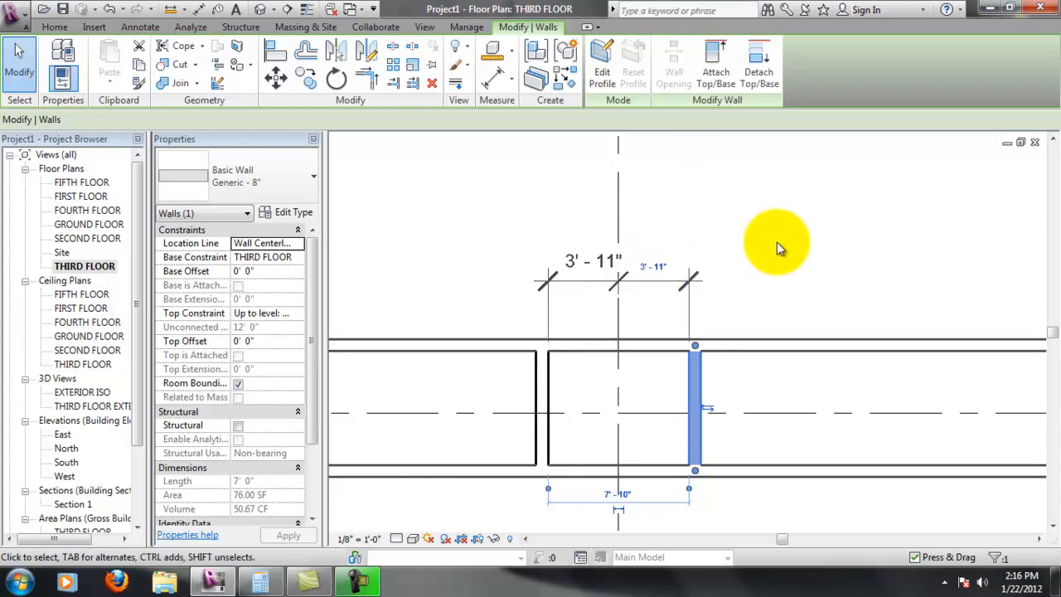
click(777, 242)
Delete the dimension string above the middle bay and select its right cross wall to check the bay's clear width.
scroll(658, 285, down, 2)
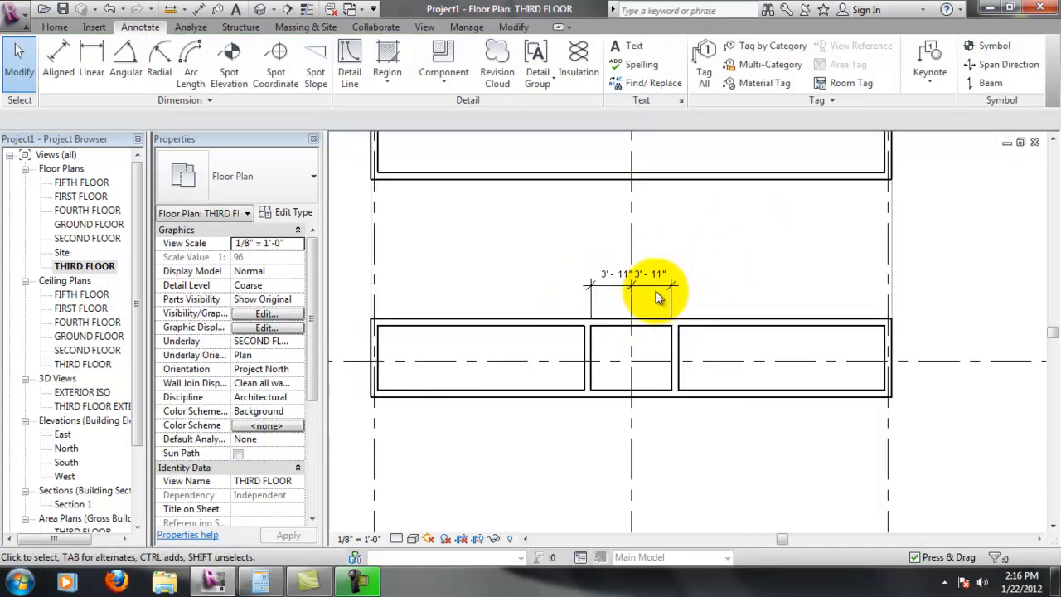
scroll(663, 294, up, 1)
click(665, 292)
key(Delete)
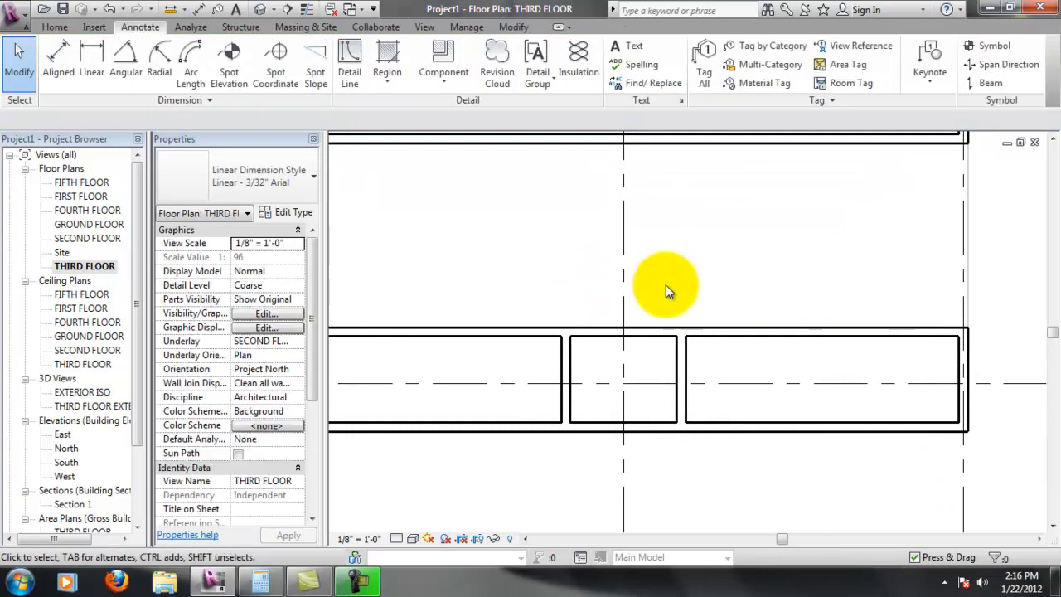
click(682, 362)
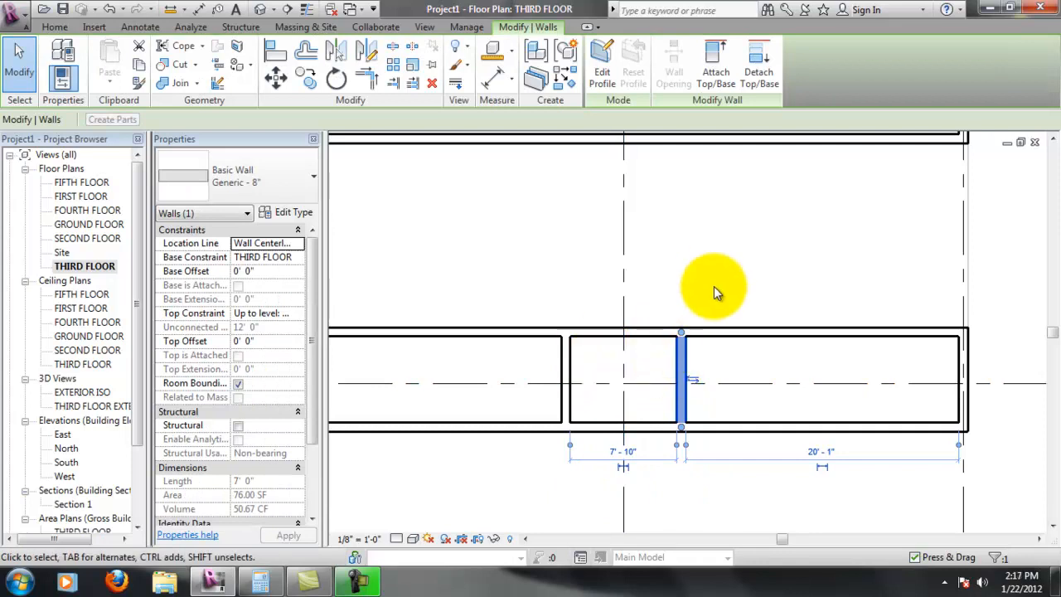
Draw an 8" cross wall through the lower shaft about 7'-5" clear to the right of the middle bay's right wall.
scroll(655, 426, down, 1)
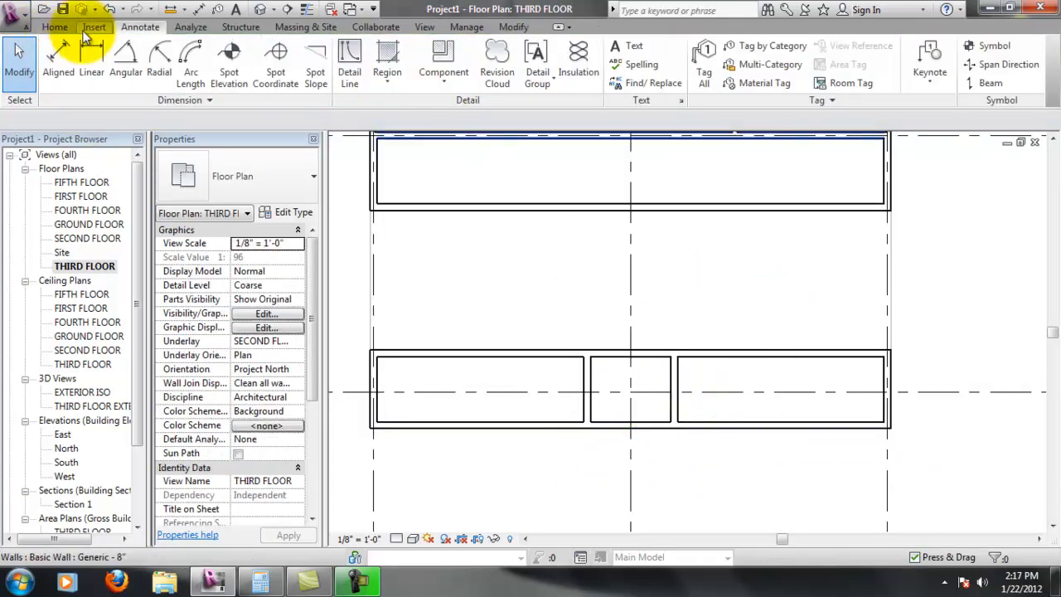
scroll(650, 344, down, 4)
scroll(659, 368, up, 2)
scroll(658, 225, up, 1)
scroll(698, 264, up, 1)
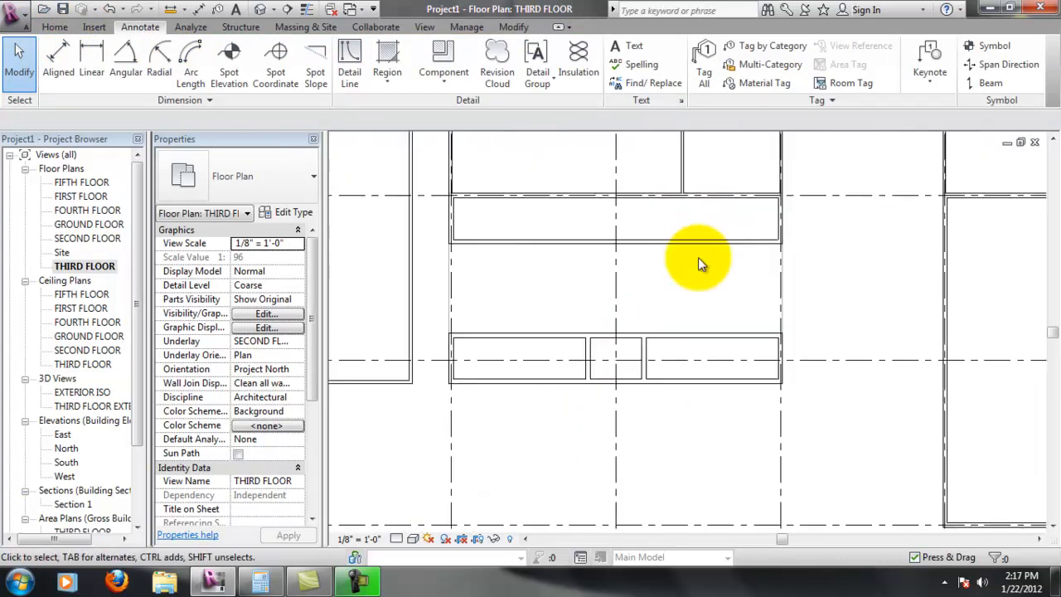
scroll(698, 264, up, 1)
click(48, 28)
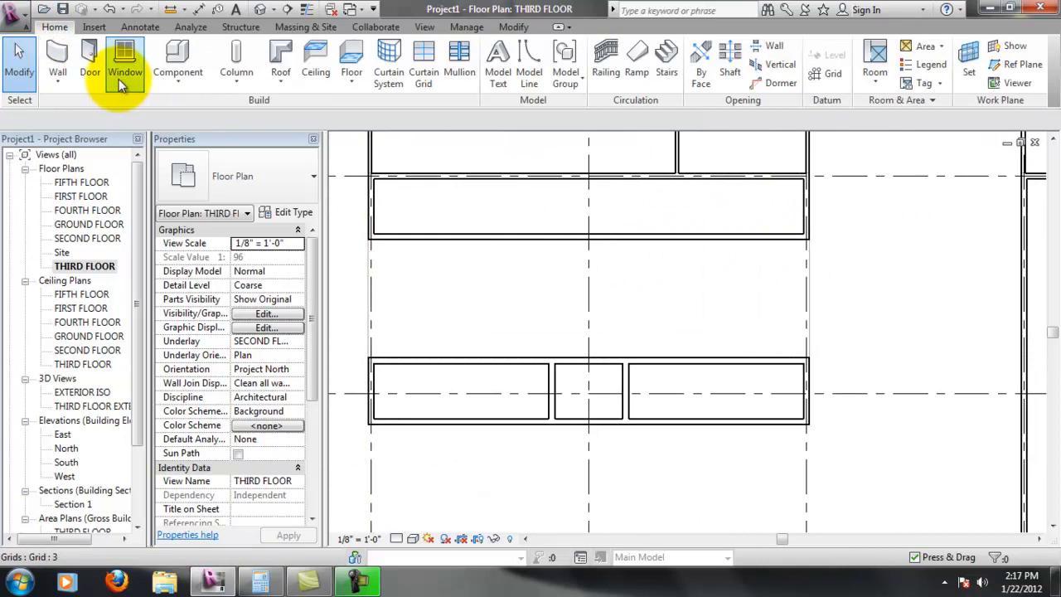
click(58, 55)
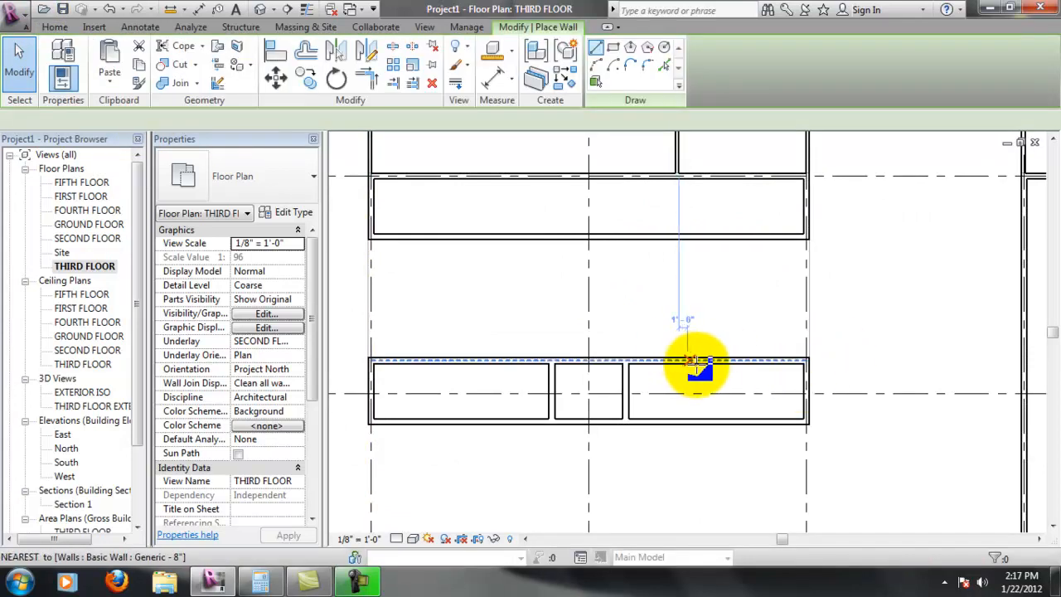
click(695, 362)
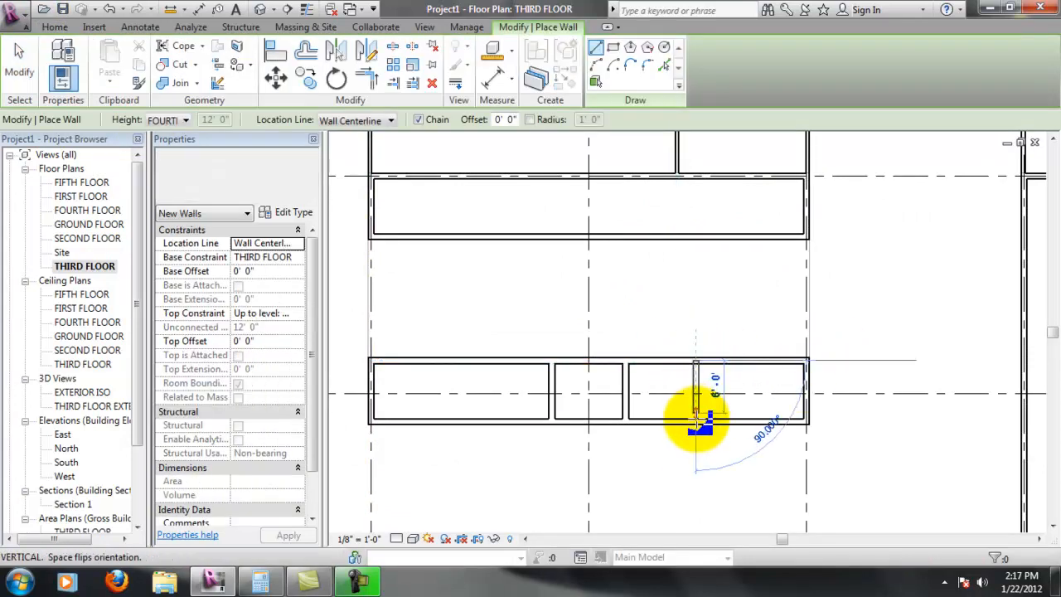
click(697, 421)
key(Escape)
Draw another 8" cross wall through the lower shaft's left bay, about 12'-3" clear from the left end wall, and finish the wall command.
click(488, 364)
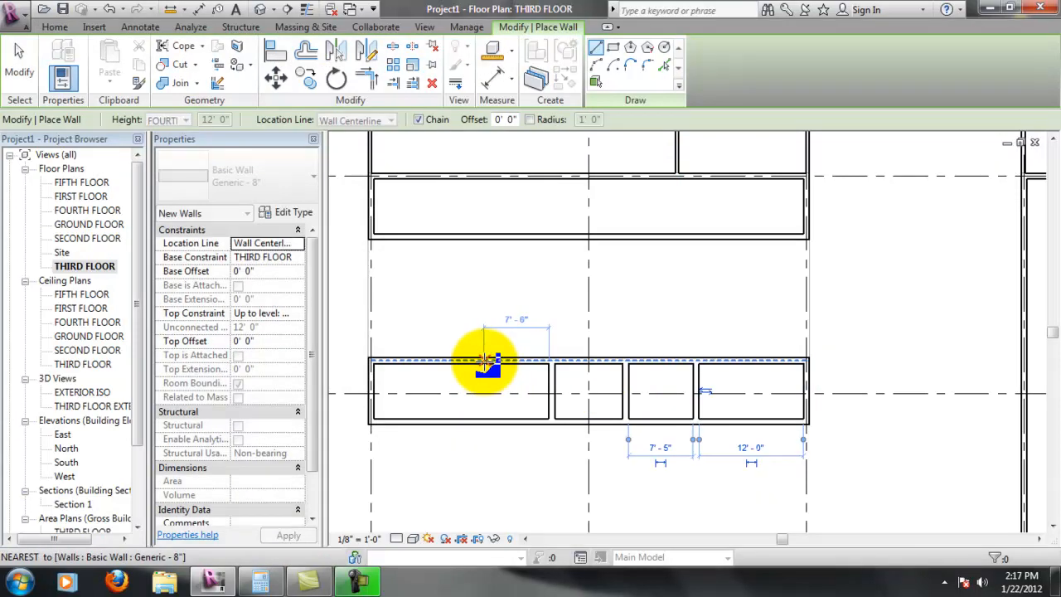
click(490, 423)
key(Escape)
key(Escape)
Set the bay right of the middle one to a 7'-10" clear width by moving its outer cross wall.
click(699, 407)
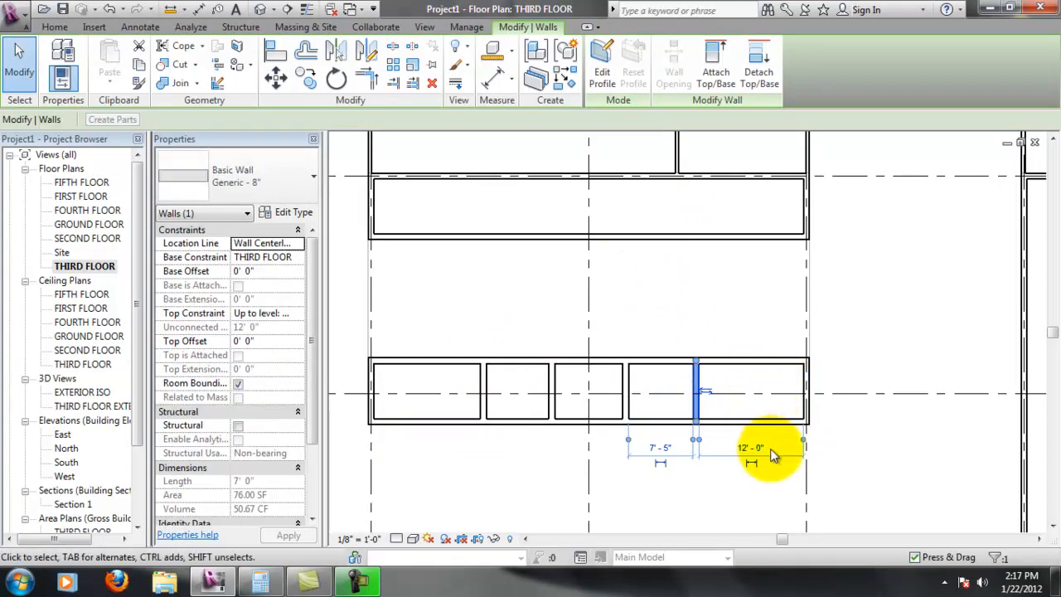
click(663, 447)
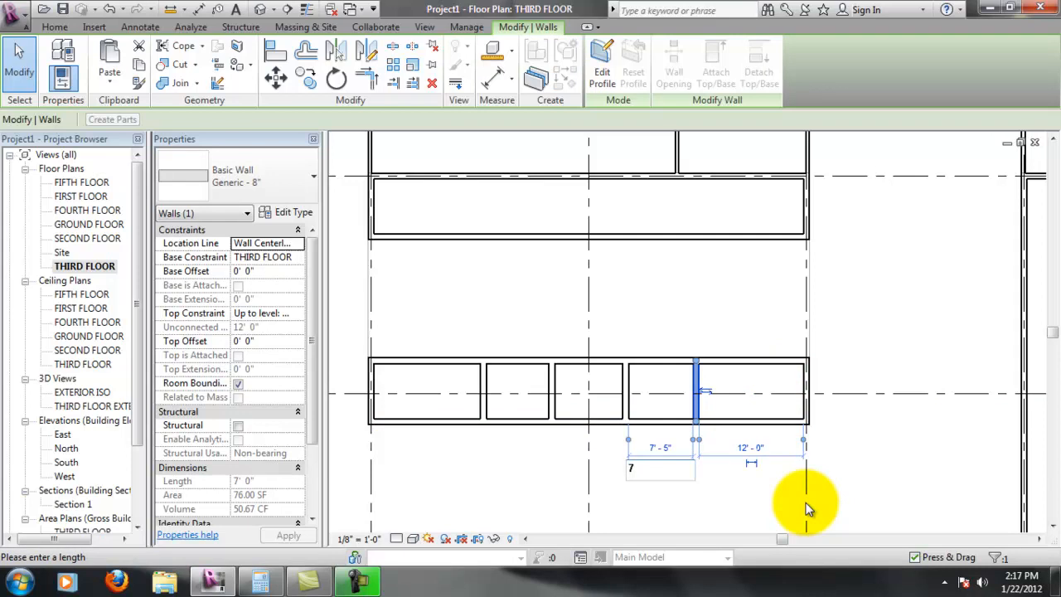
text(7'10)
key(Return)
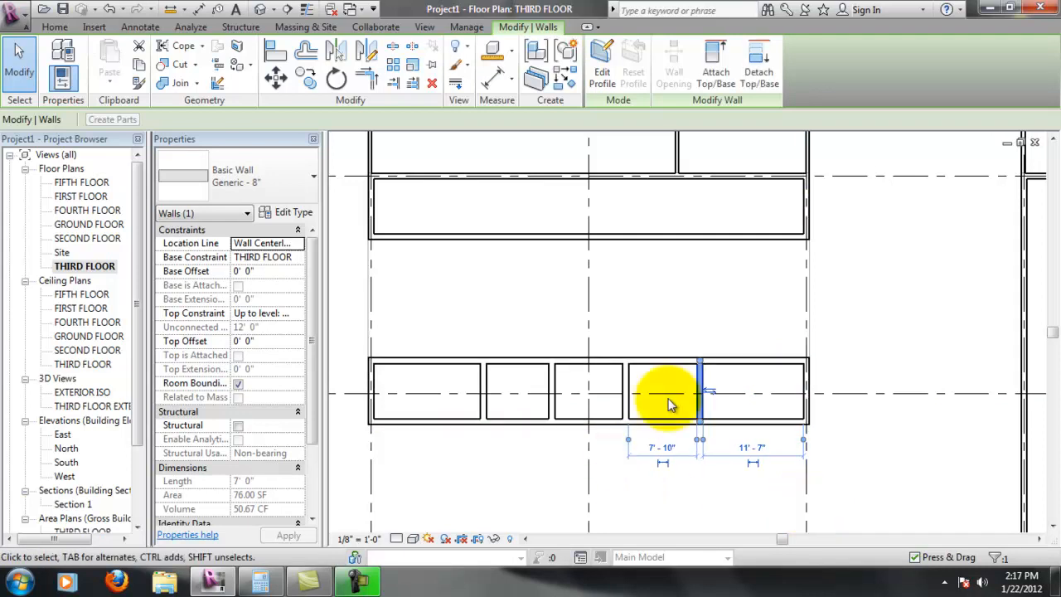
Set the bay left of the middle one to a 7'-10" clear width by moving its outer cross wall, and clear the selection.
click(519, 449)
text(7'10)
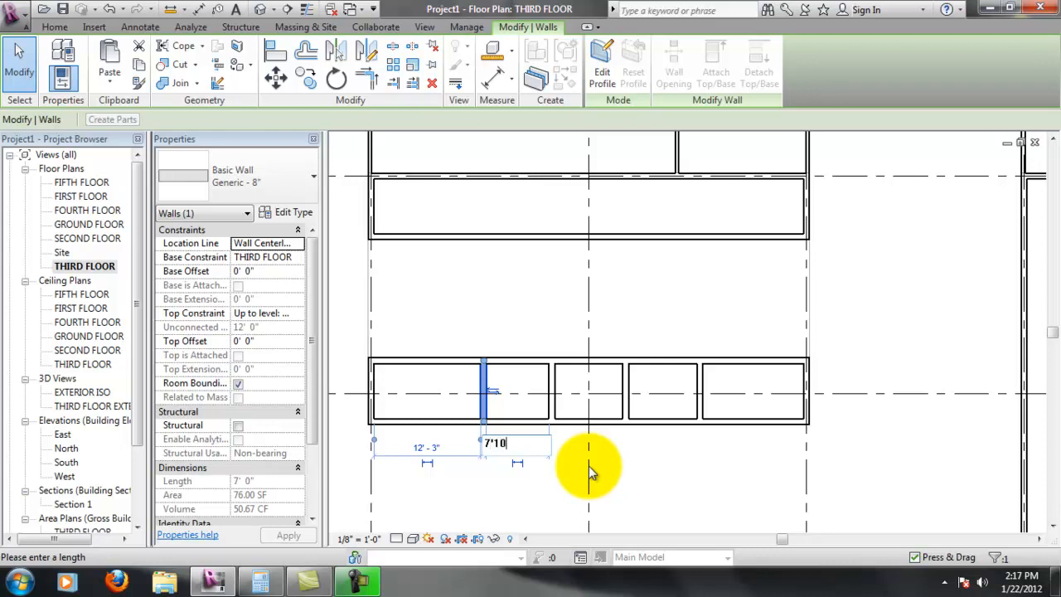
text(' - 10)
key(Return)
click(536, 510)
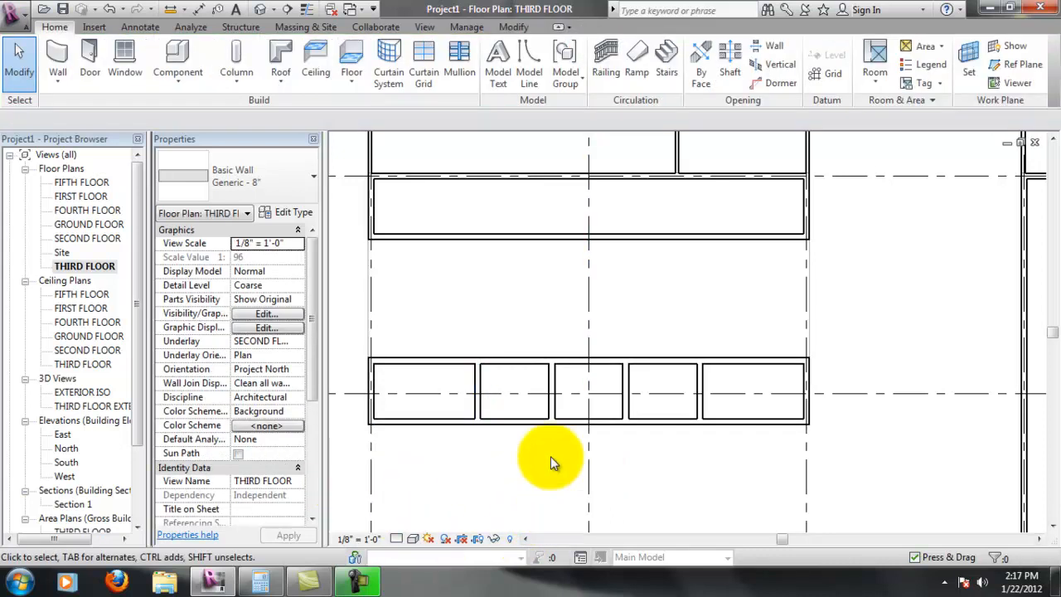
scroll(575, 389, down, 2)
middle_drag(547, 332, 600, 325)
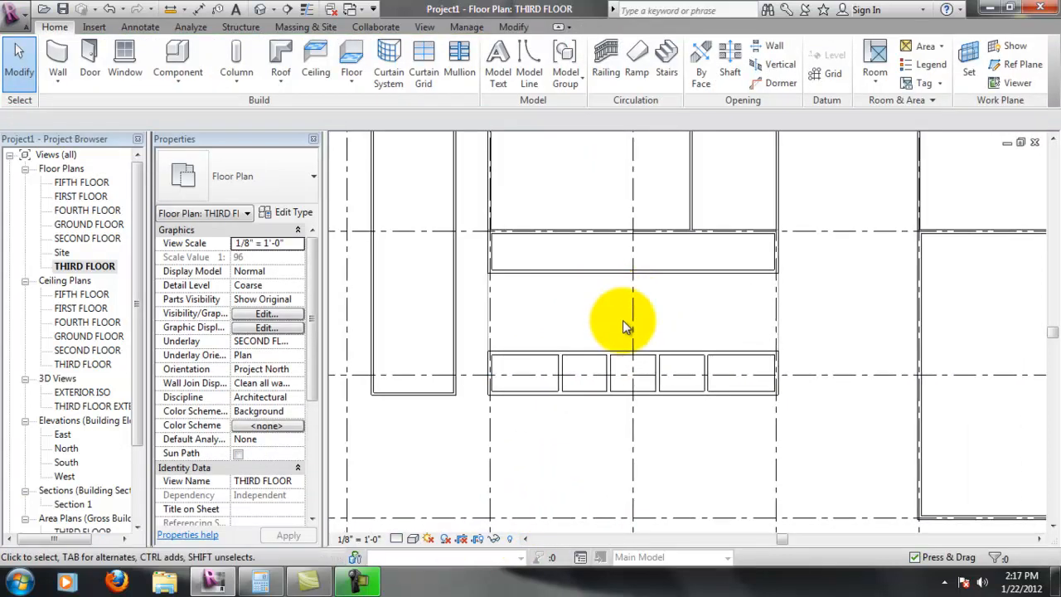
Examine the lower shaft's five bays and the undivided upper shaft across the passage.
scroll(654, 282, up, 2)
middle_drag(748, 292, 733, 243)
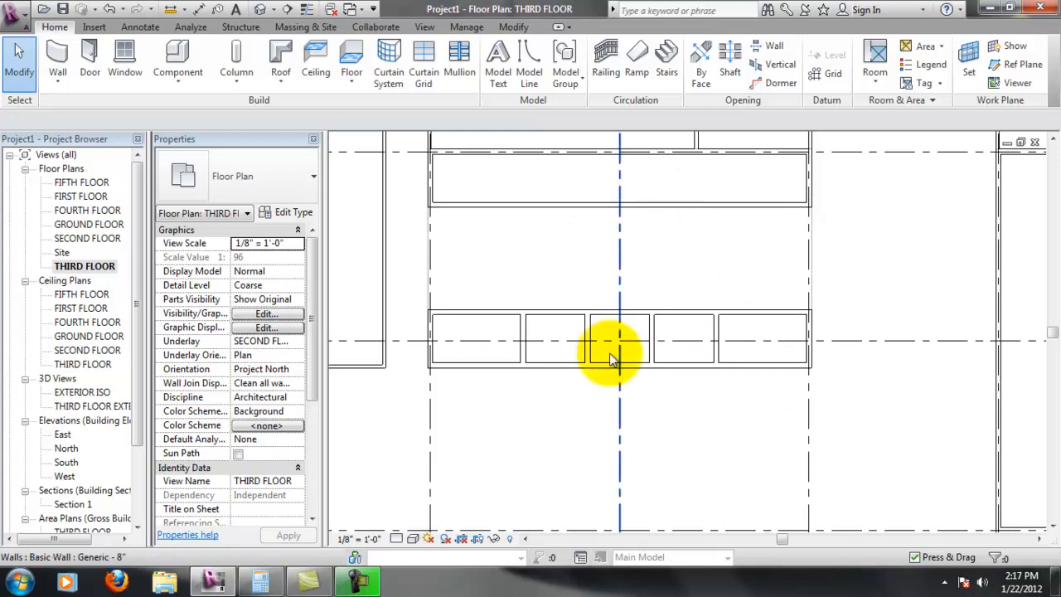
middle_drag(657, 250, 667, 303)
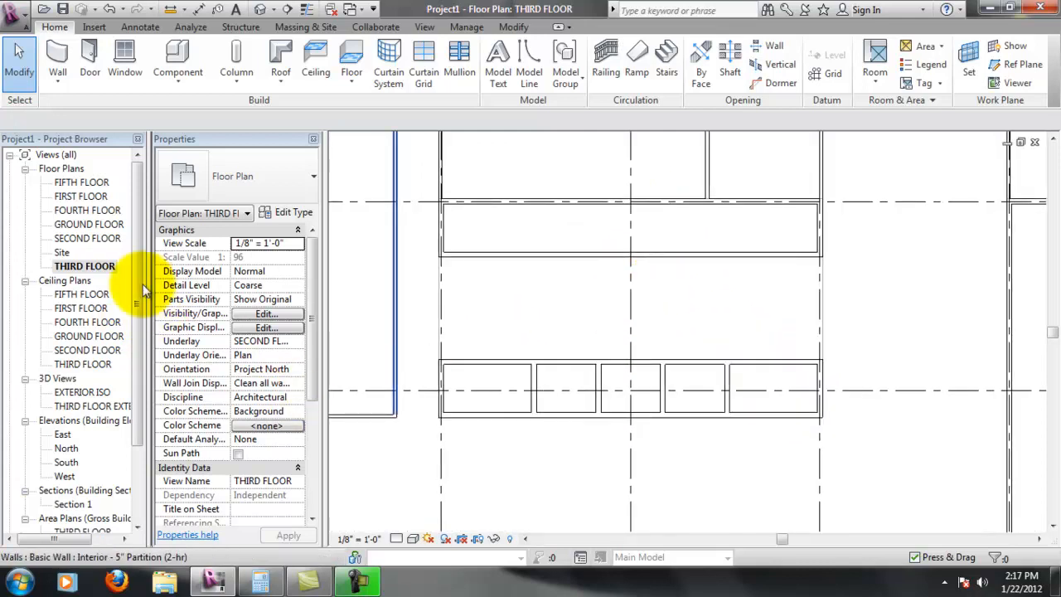
mouse_move(680, 235)
middle_down()
mouse_move(687, 259)
mouse_move(678, 254)
middle_up()
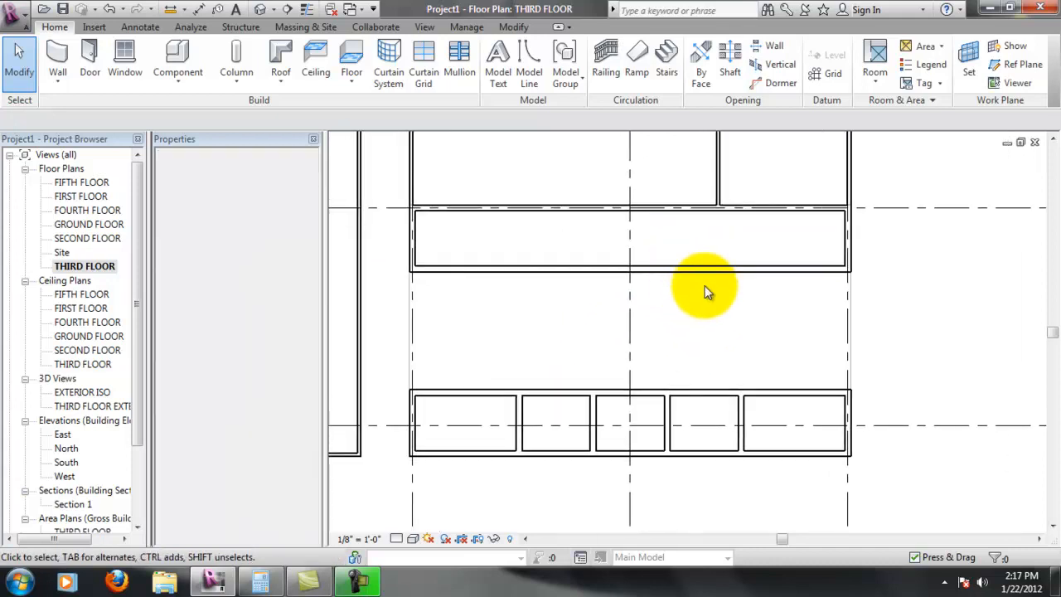
scroll(722, 296, down, 1)
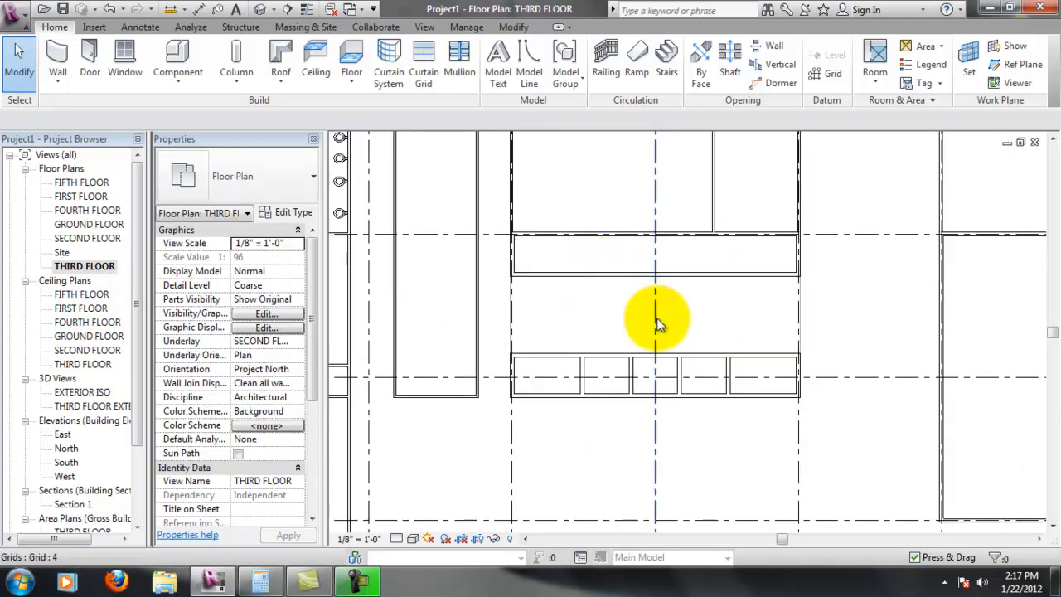
middle_drag(645, 334, 642, 345)
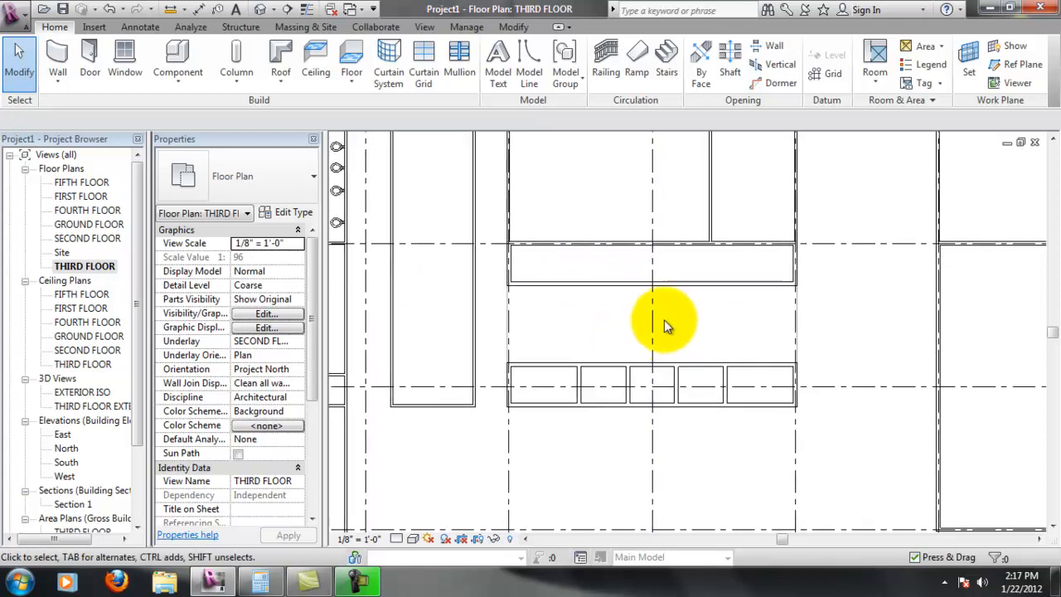
middle_drag(783, 338, 794, 362)
scroll(691, 317, up, 1)
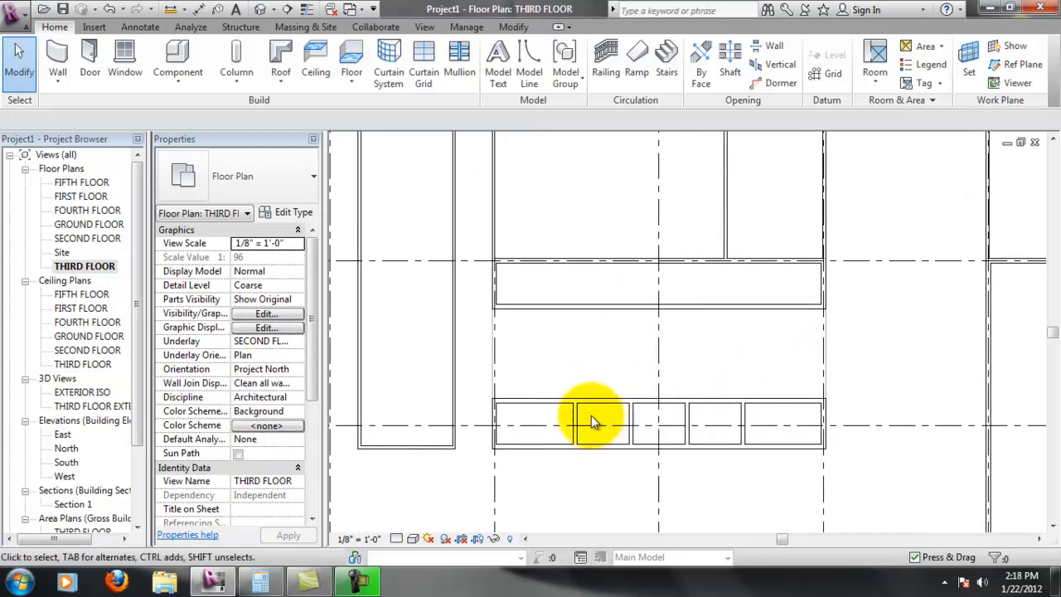
scroll(696, 355, up, 2)
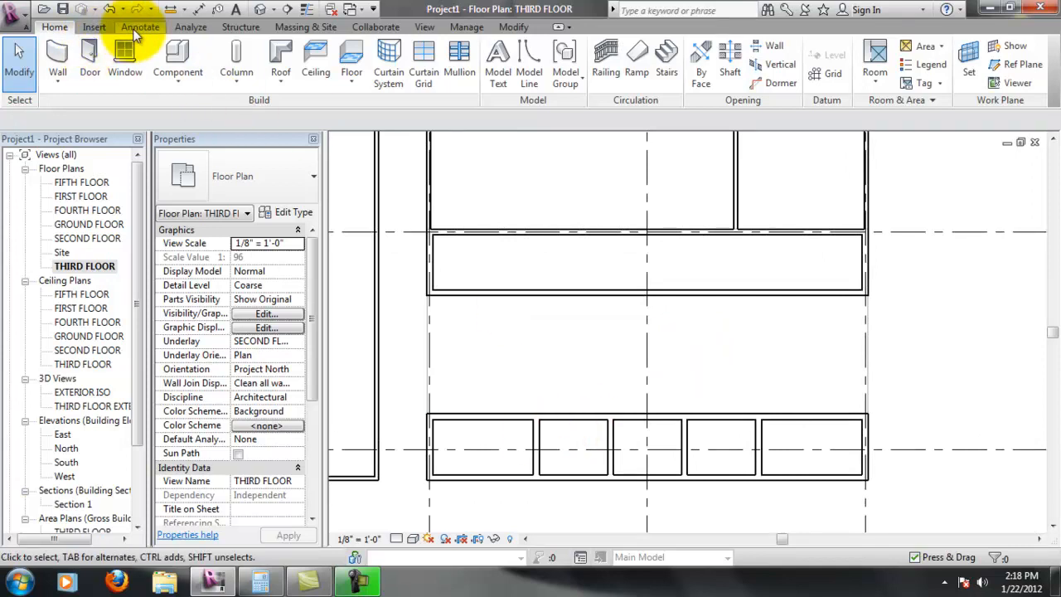
Draw two 8" cross walls through the upper shaft in line with the lower shaft's two left cross walls.
click(57, 58)
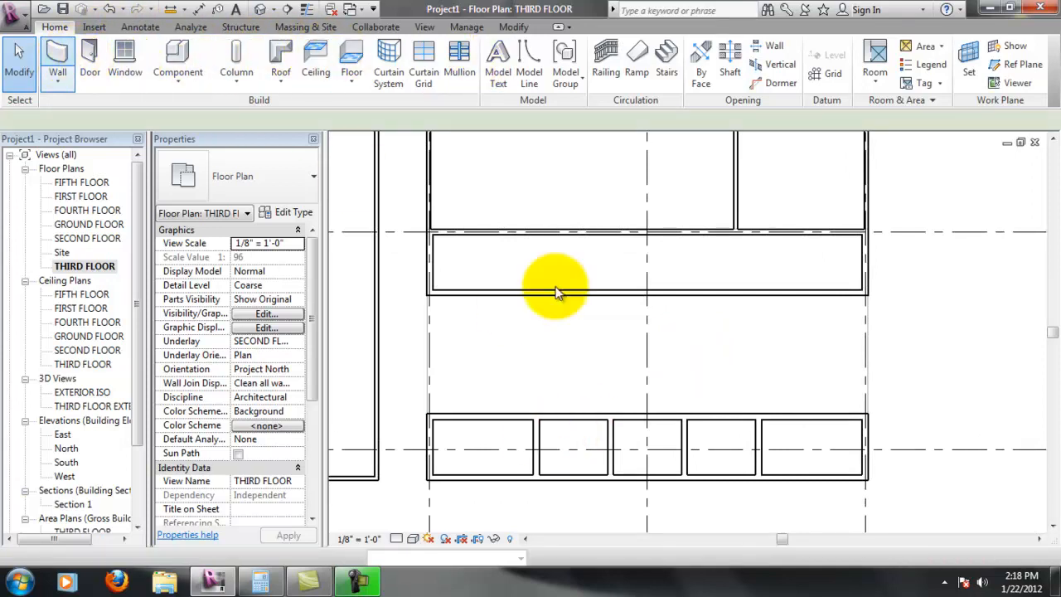
click(538, 289)
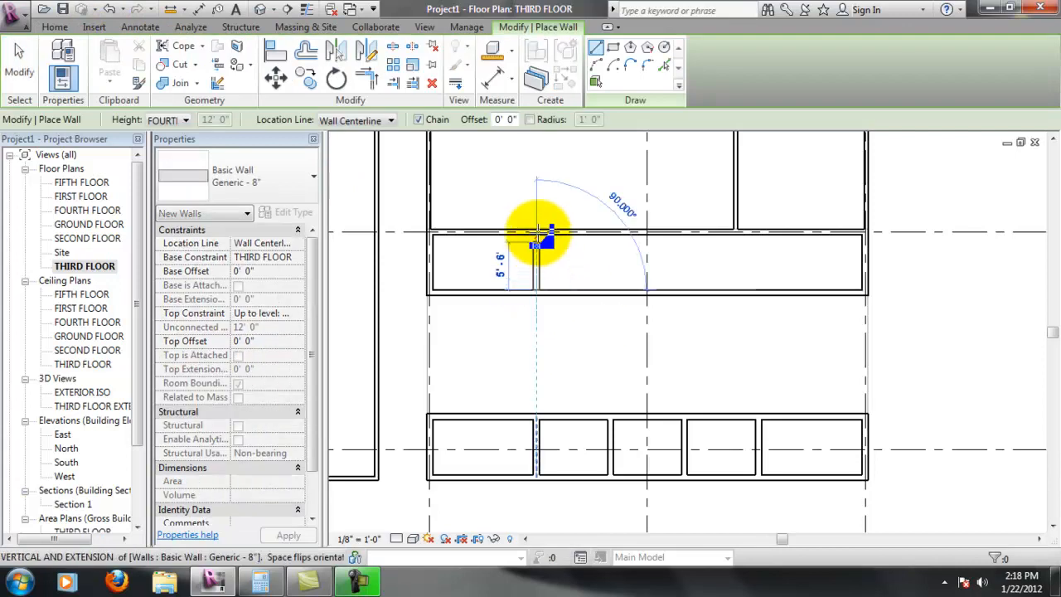
click(538, 233)
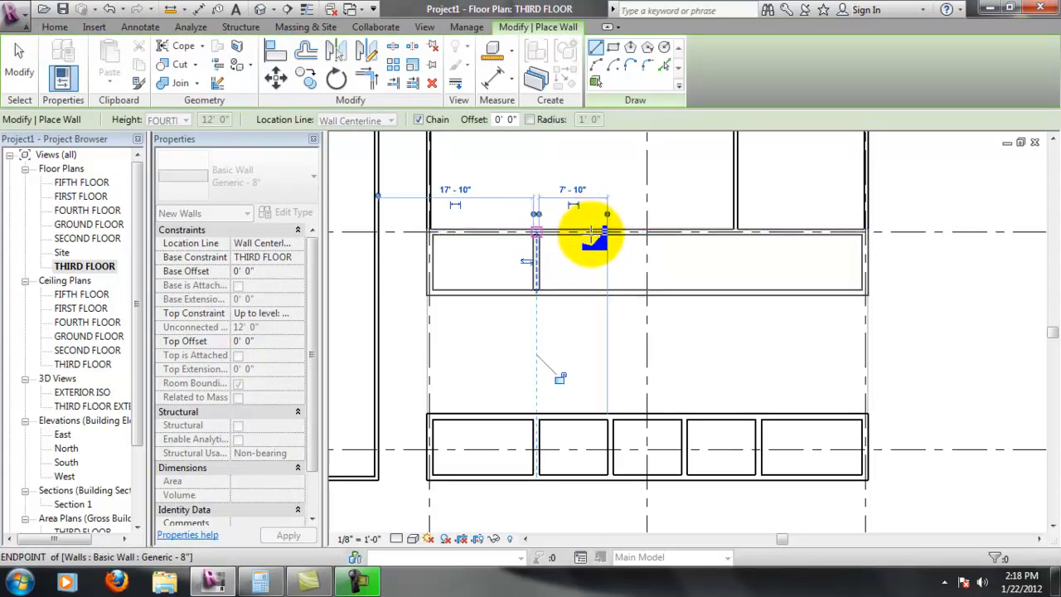
click(611, 292)
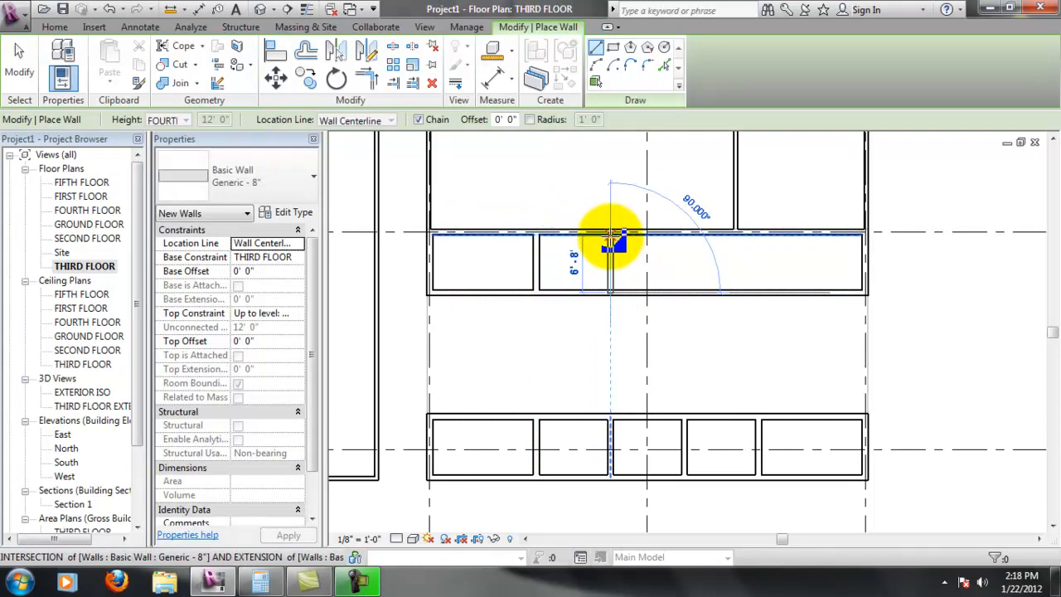
click(611, 234)
key(Escape)
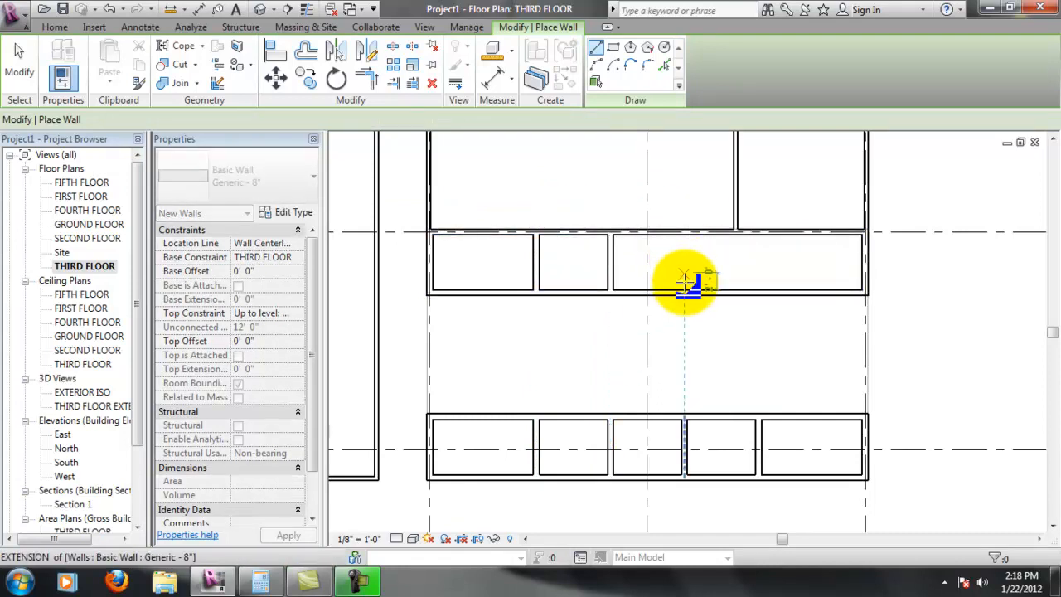
Draw two more 8" cross walls through the upper shaft in line with the lower shaft's two right cross walls.
click(684, 290)
click(682, 234)
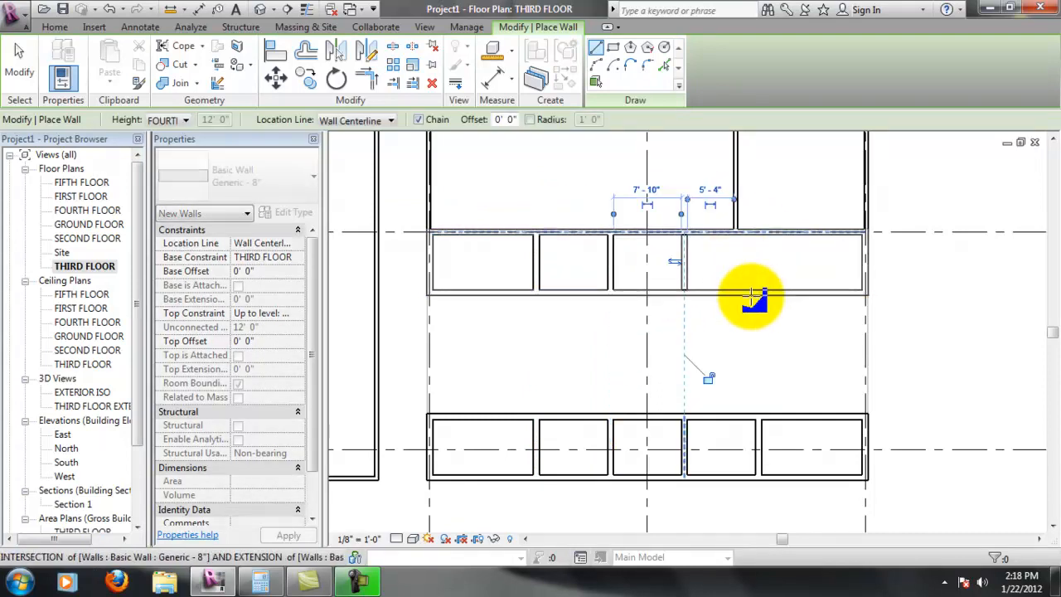
click(759, 291)
click(759, 234)
key(Escape)
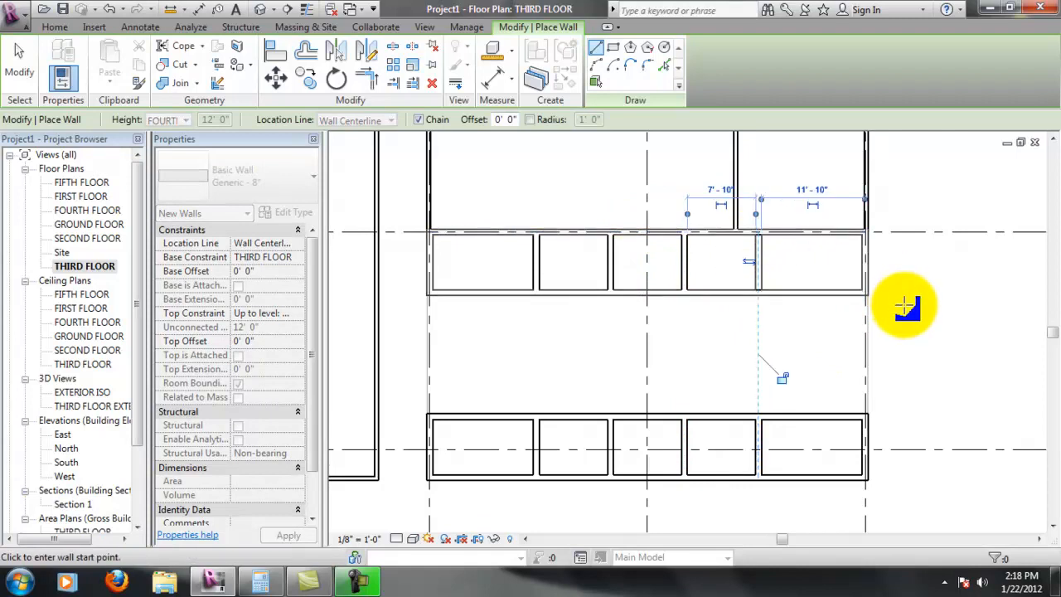
key(Escape)
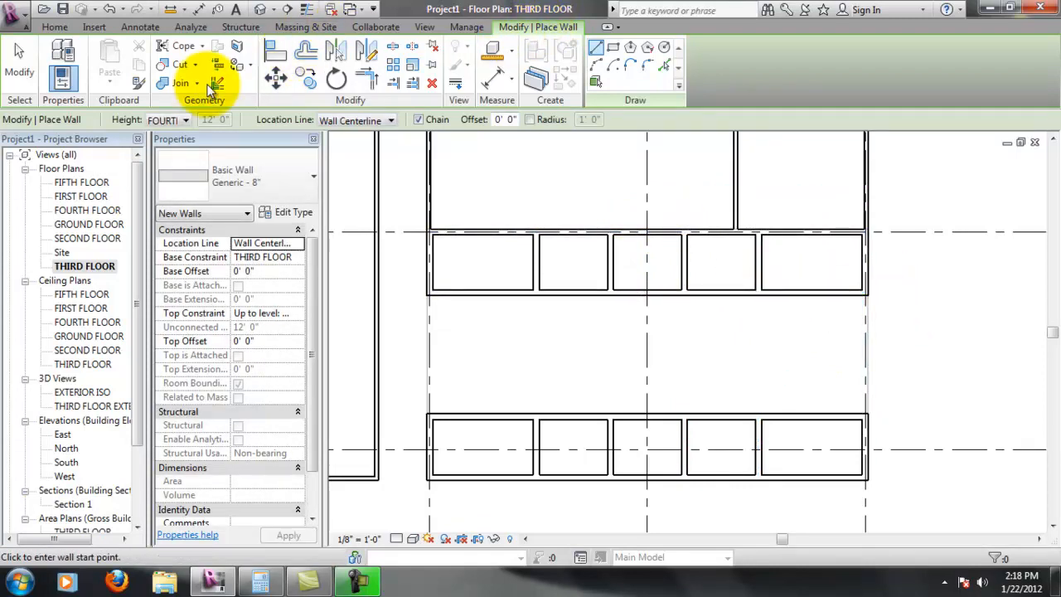
Align the left faces of the upper shaft's four cross walls with those of the matching lower shaft walls.
click(276, 50)
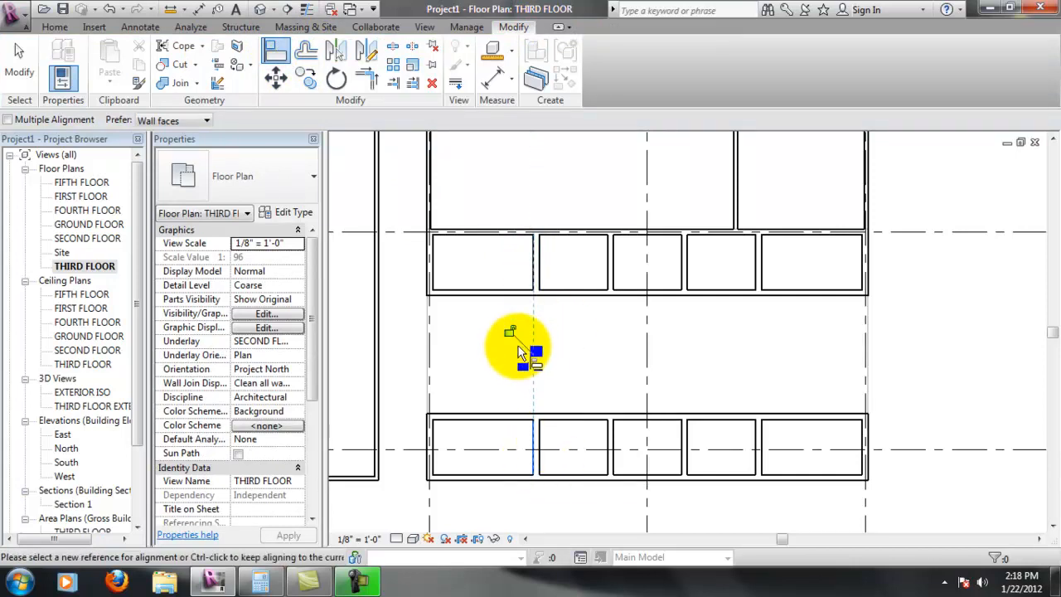
click(610, 439)
click(610, 263)
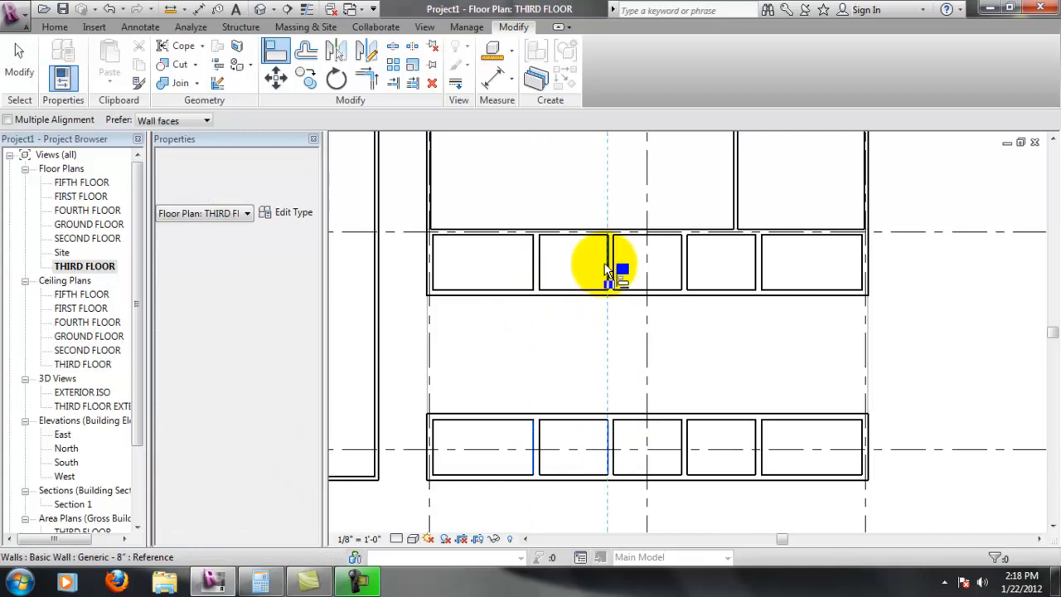
click(681, 430)
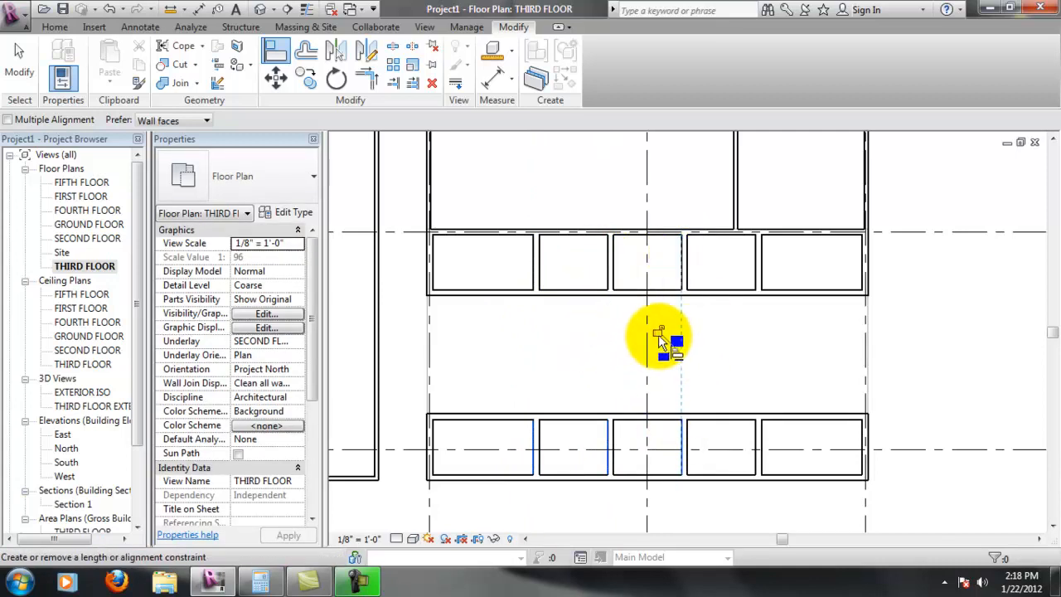
click(754, 443)
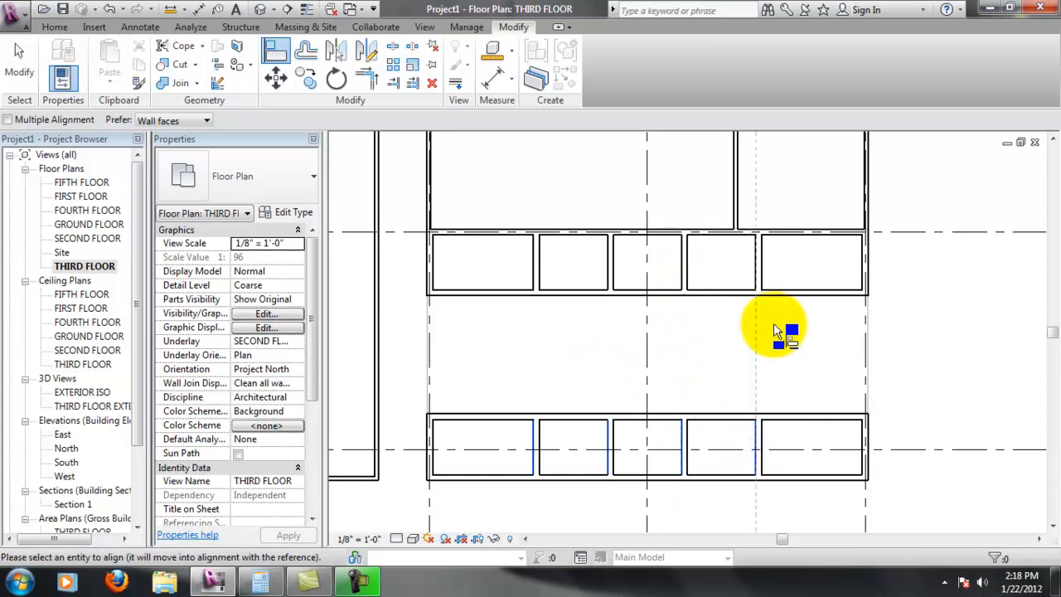
click(756, 265)
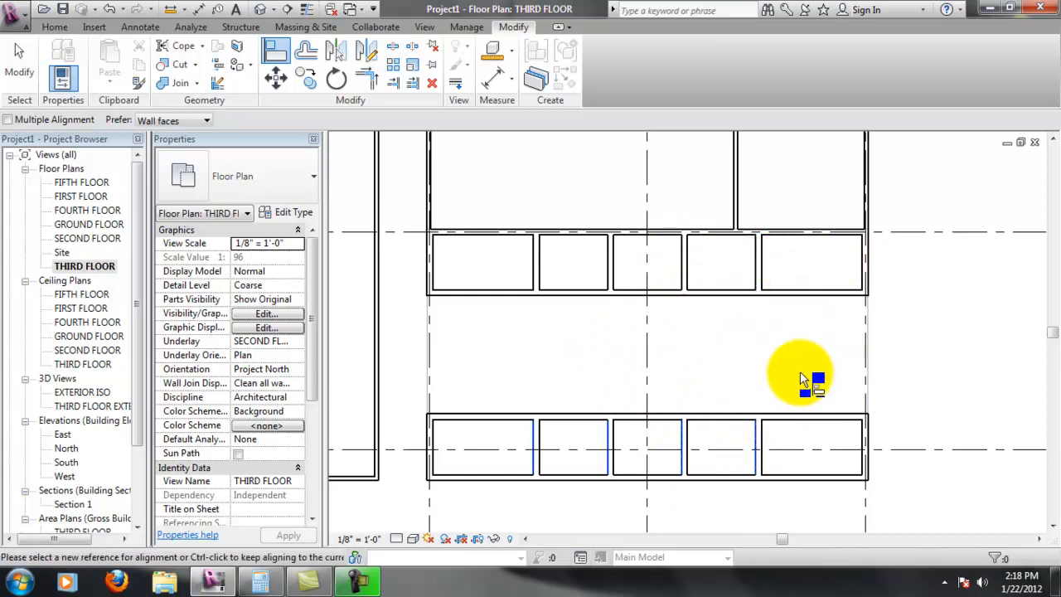
Inspect both divided shafts and the surrounding core rooms, and end the Align command.
scroll(707, 385, up, 2)
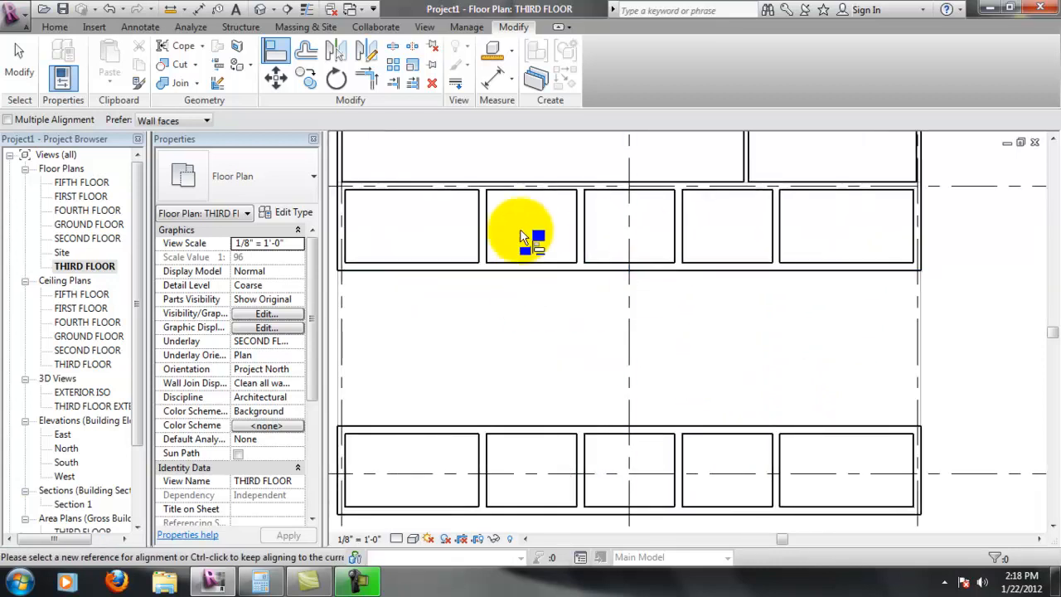
scroll(765, 308, down, 1)
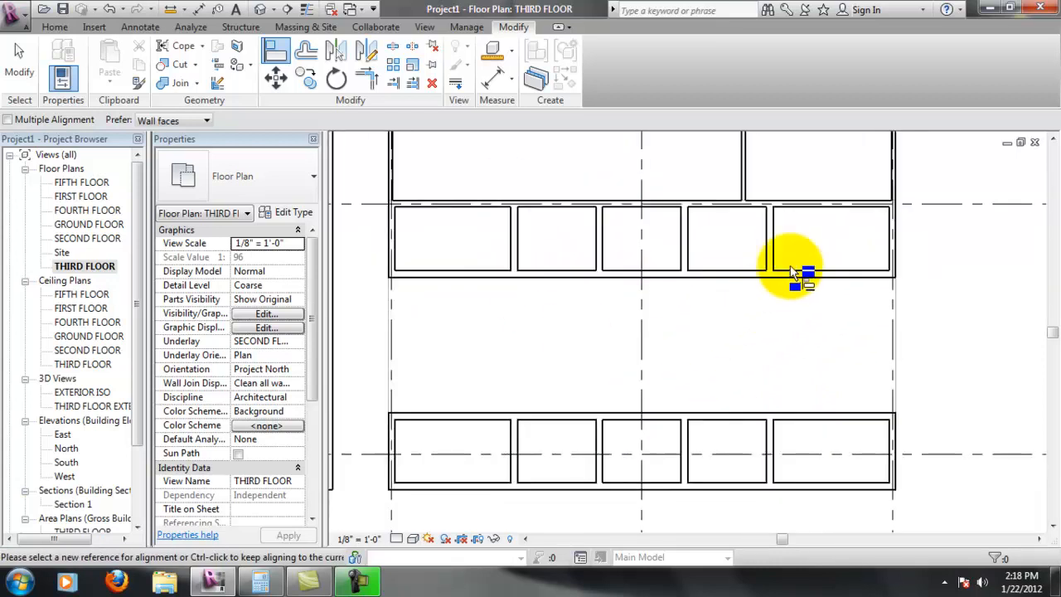
scroll(805, 415, down, 1)
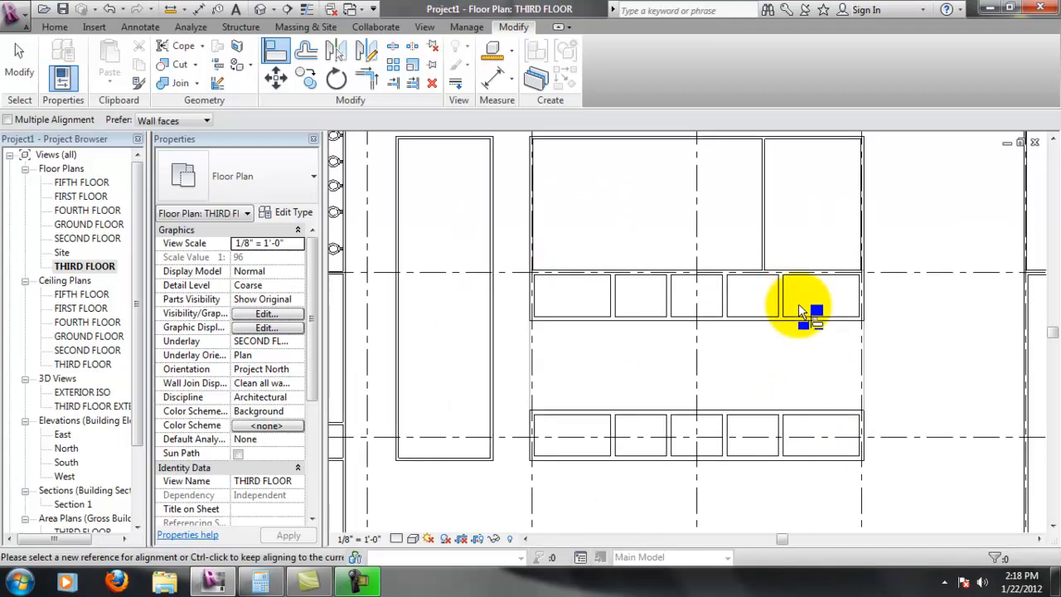
scroll(808, 291, down, 1)
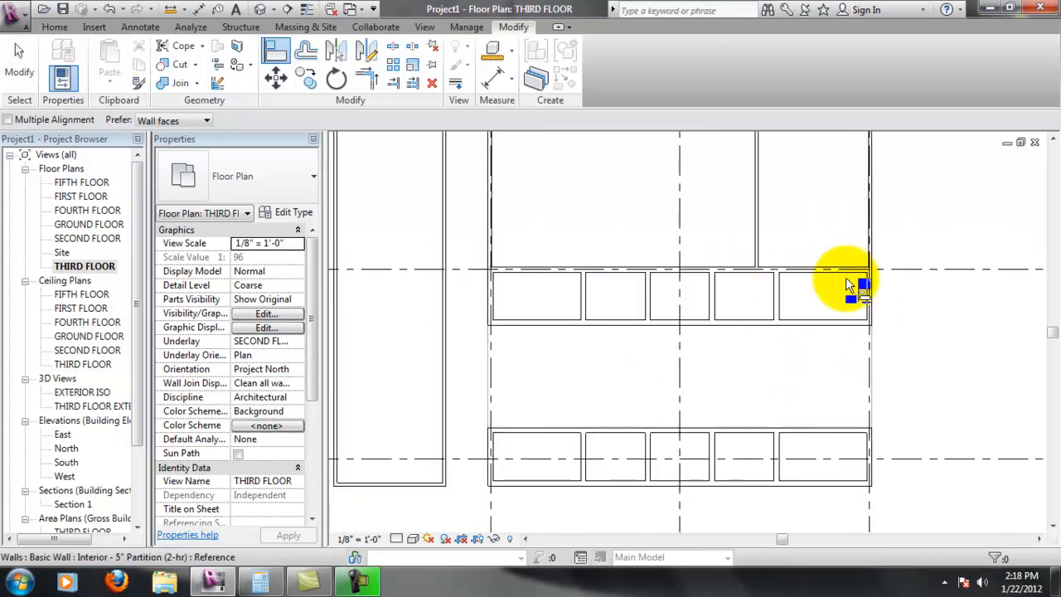
click(841, 274)
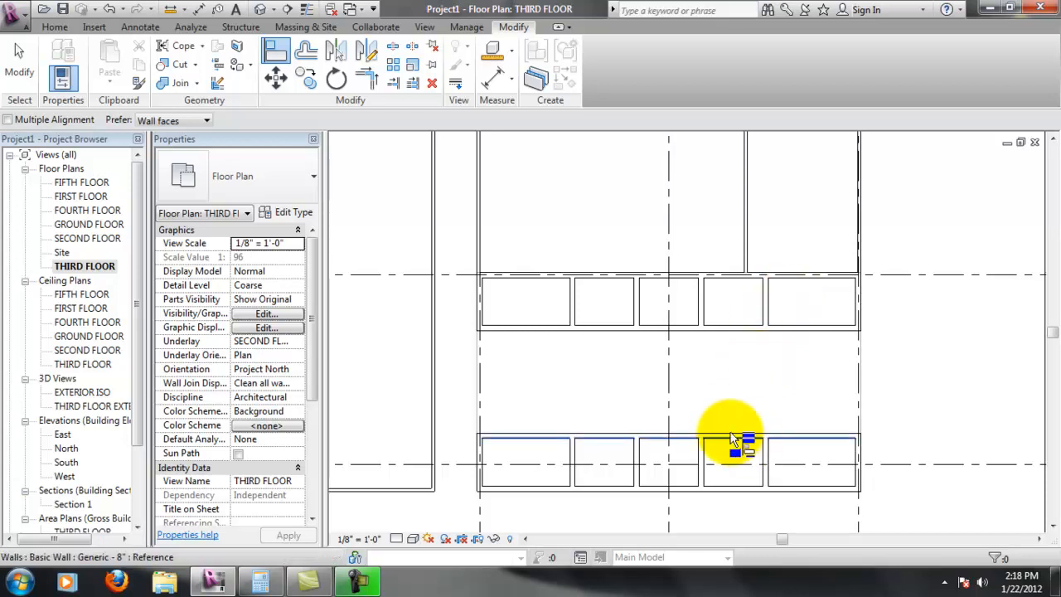
middle_drag(794, 396, 816, 317)
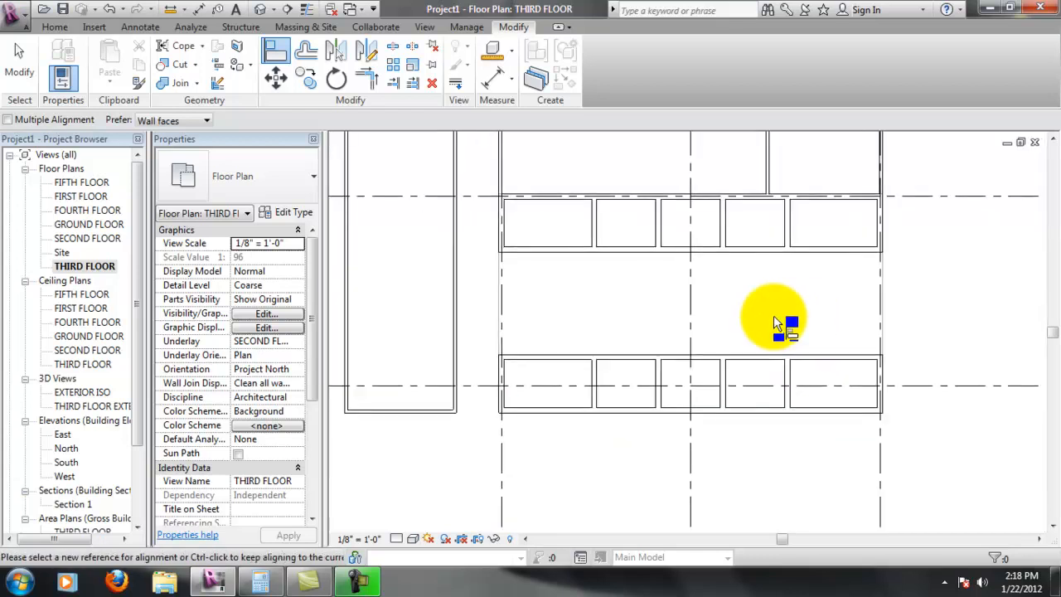
scroll(722, 349, down, 1)
middle_drag(666, 301, 653, 350)
middle_drag(750, 285, 805, 324)
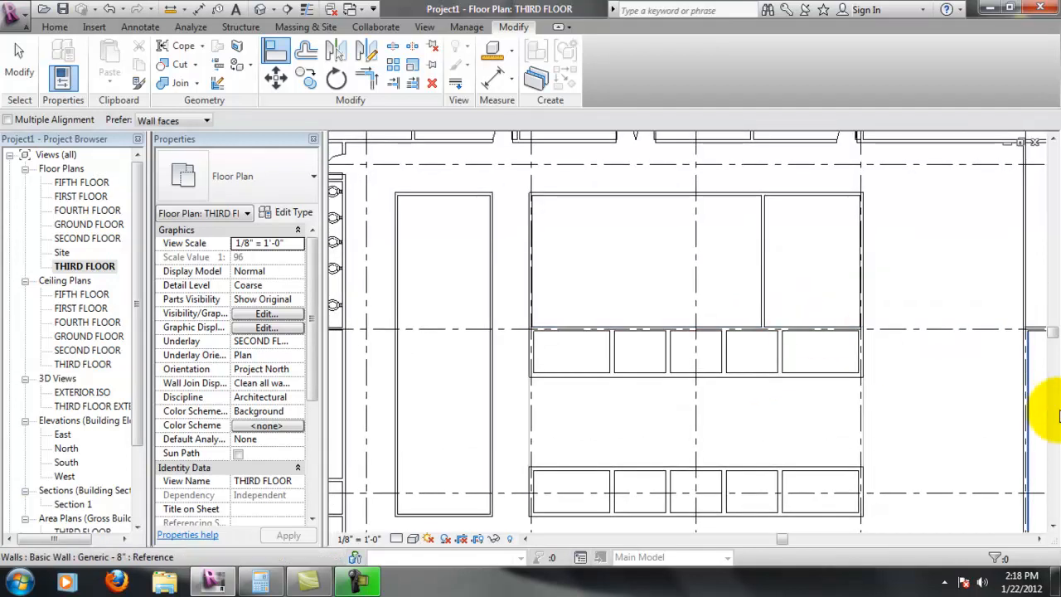
middle_drag(788, 426, 837, 377)
middle_drag(741, 405, 714, 385)
scroll(731, 353, up, 1)
mouse_move(797, 390)
middle_down()
mouse_move(763, 370)
mouse_move(767, 383)
mouse_move(812, 391)
middle_up()
scroll(763, 379, up, 3)
scroll(764, 379, down, 1)
key(Escape)
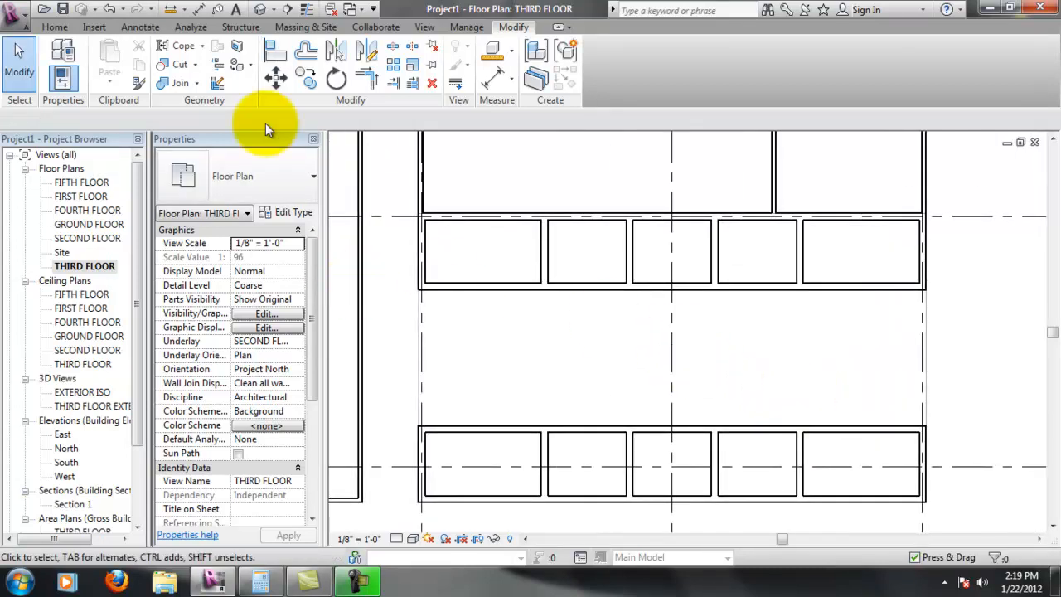
Browse the US Imperial library's Mechanical Equipment folder for a component family, previewing its radiator, diffuser and register families.
click(56, 27)
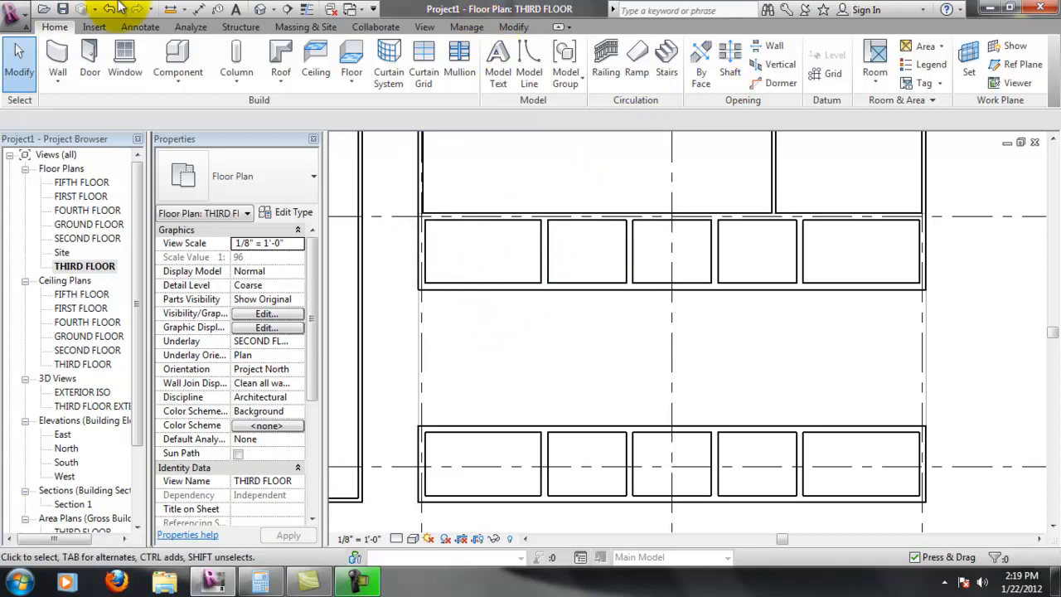
click(174, 67)
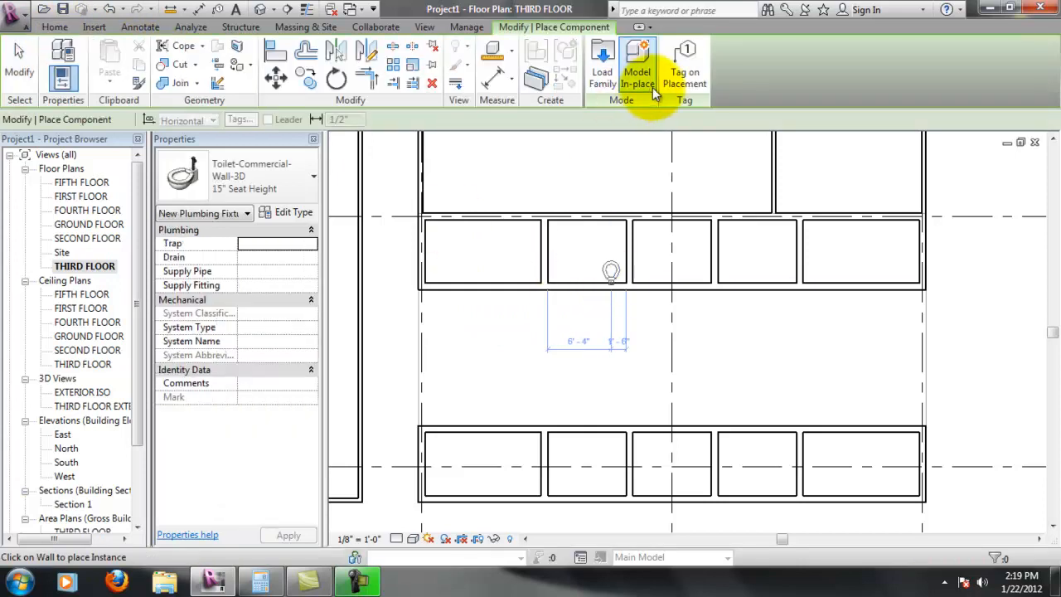
click(600, 75)
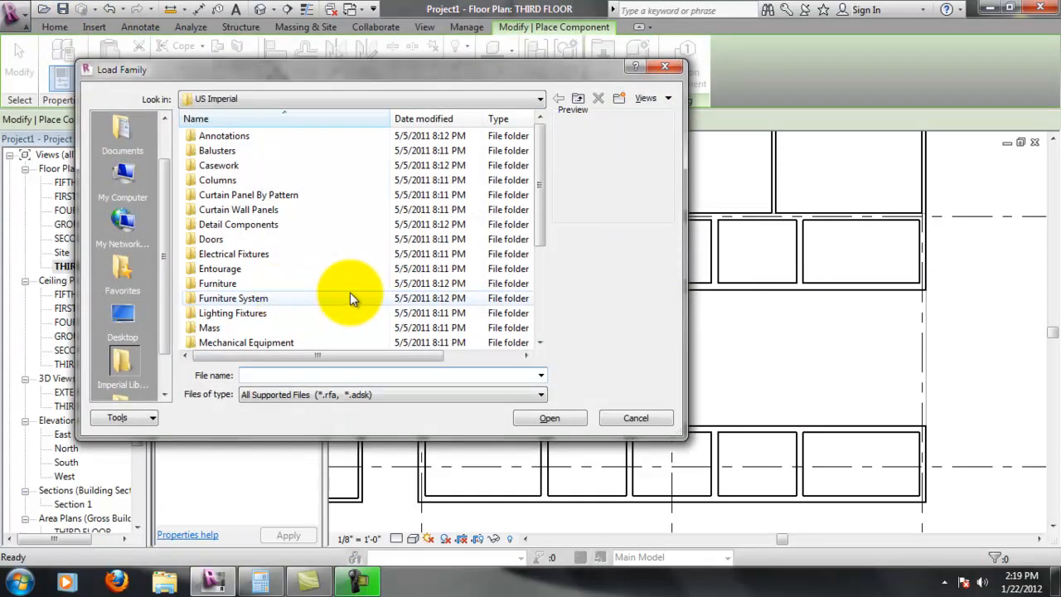
double_click(259, 342)
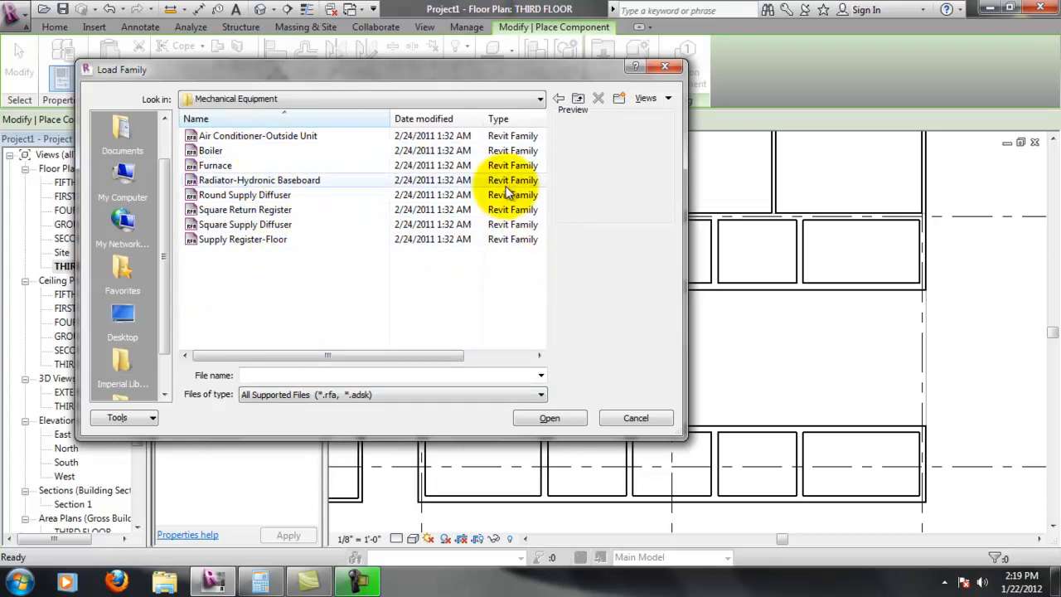
click(277, 181)
click(267, 195)
click(260, 210)
click(259, 225)
click(249, 239)
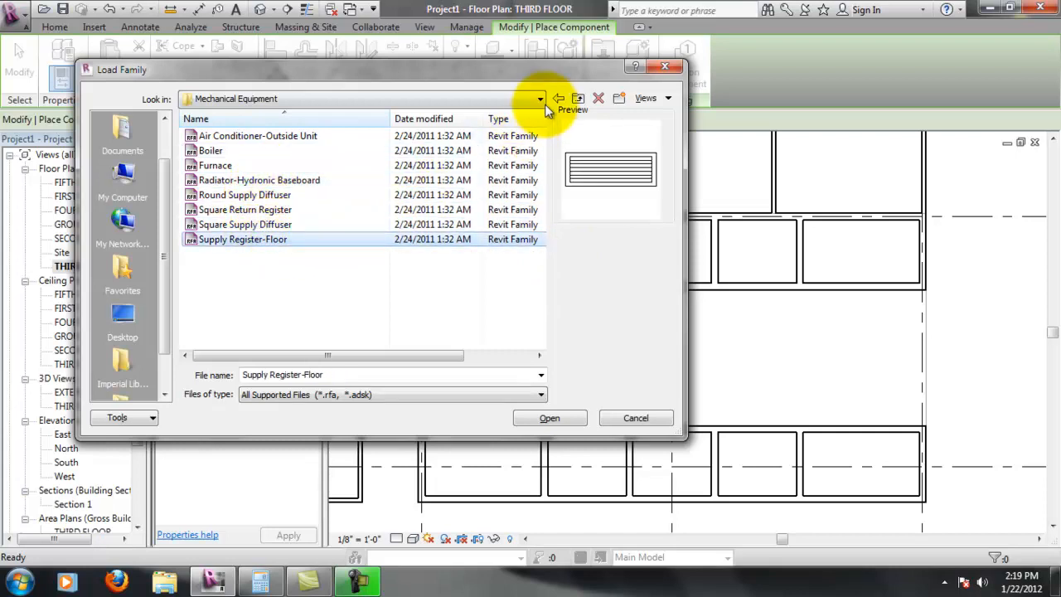
Check the library's Electrical Fixtures folder for a suitable family and return to the US Imperial folder.
click(577, 99)
mouse_move(537, 246)
mouse_down()
mouse_move(547, 261)
mouse_move(543, 335)
mouse_move(547, 259)
mouse_up()
double_click(251, 224)
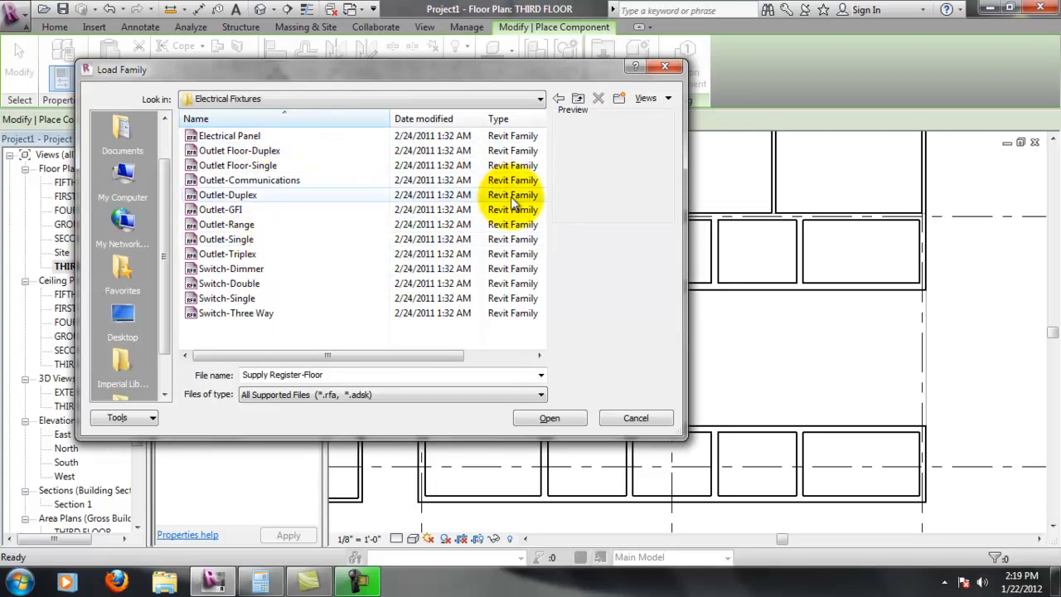
click(573, 100)
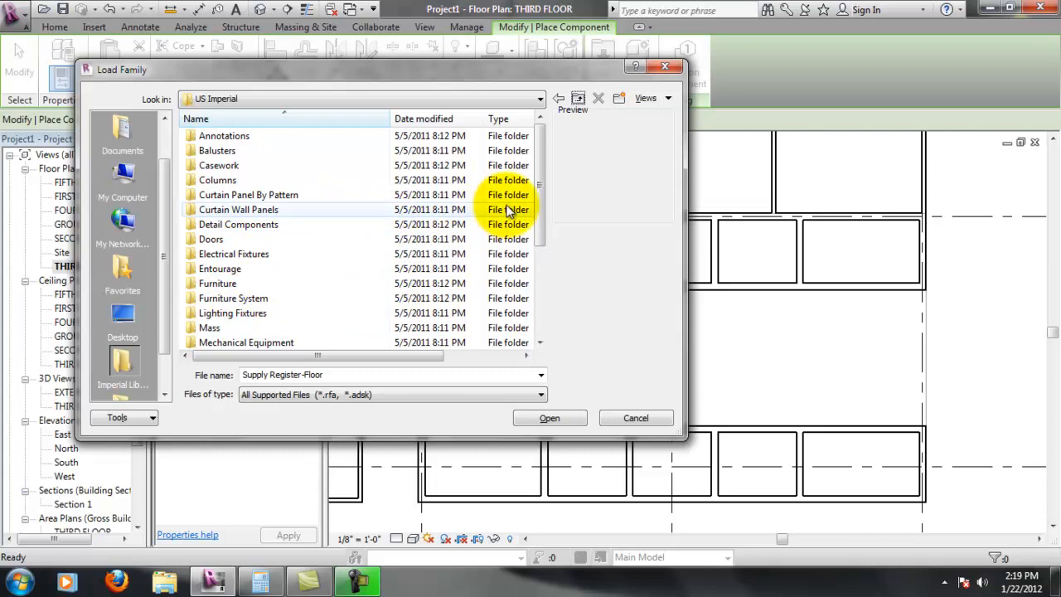
Check the library's Specialty Equipment folder for a suitable family, and leave the Load Family dialog and component placement without loading anything.
drag(540, 196, 548, 271)
double_click(277, 270)
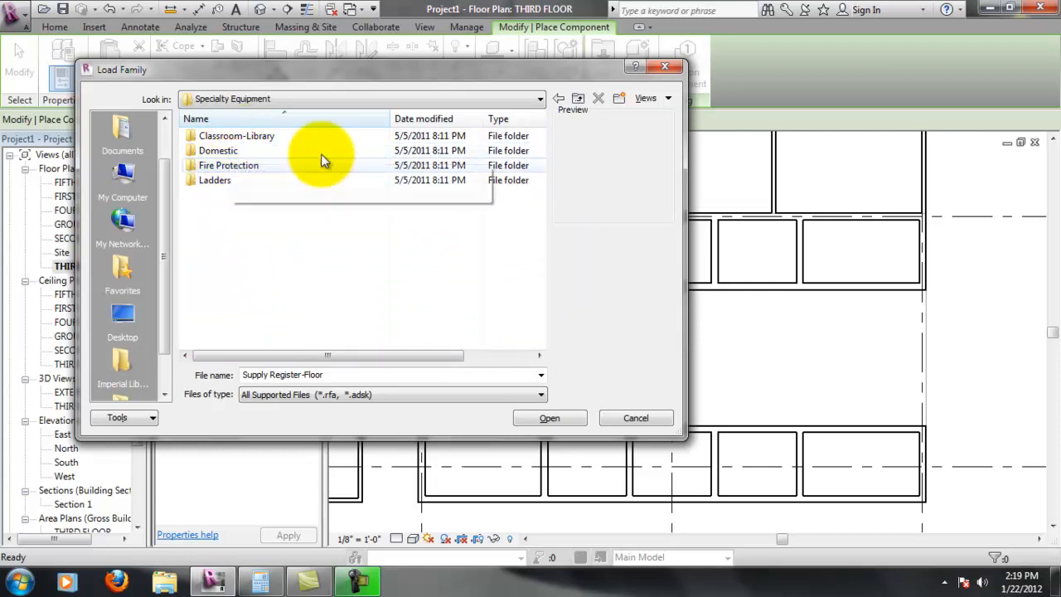
click(577, 99)
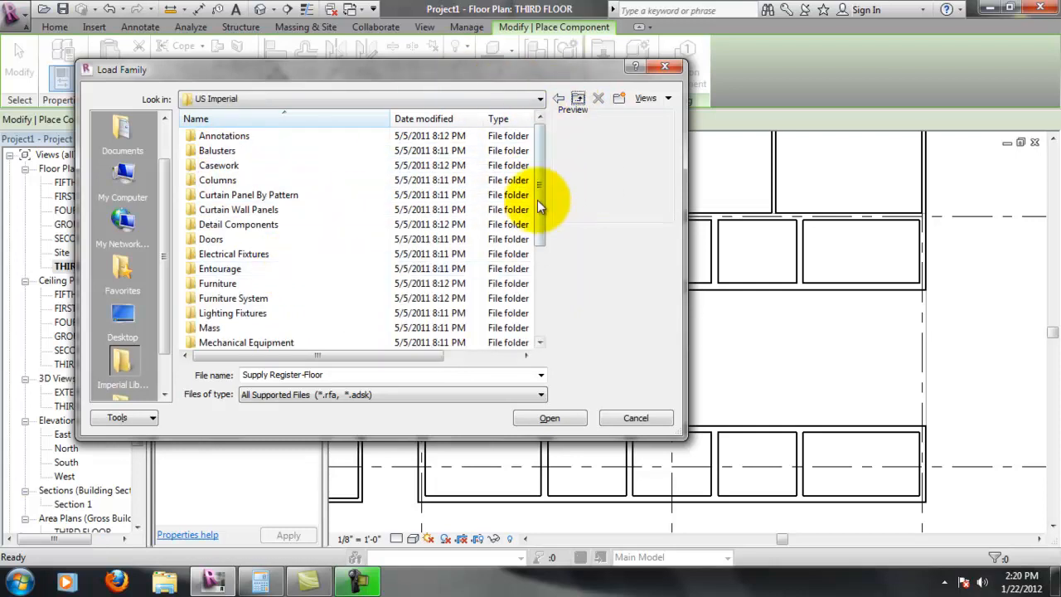
drag(537, 209, 528, 249)
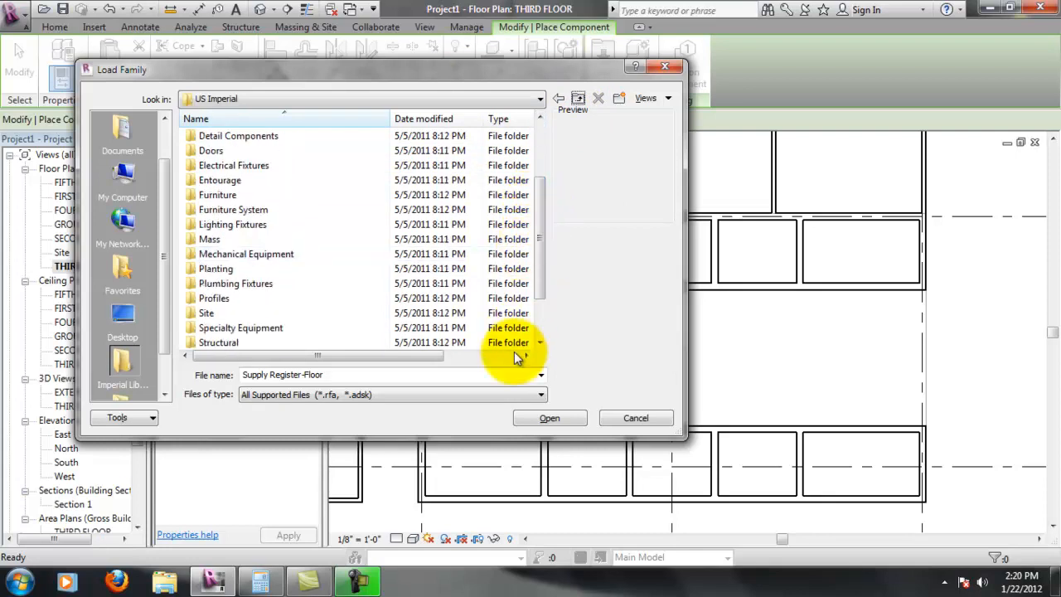
click(609, 419)
key(Escape)
key(Escape)
Inspect the third floor plan from the elevator shafts across to the restroom with the toilets along its wall.
scroll(662, 476, up, 2)
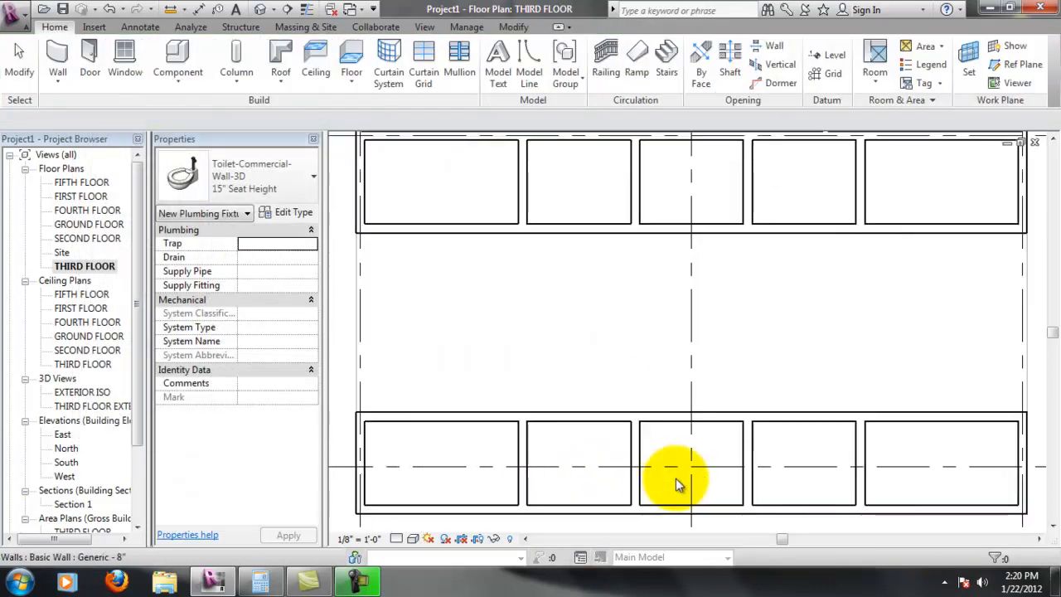
scroll(662, 475, down, 5)
middle_drag(524, 417, 952, 374)
middle_drag(886, 380, 724, 430)
middle_drag(844, 364, 706, 387)
scroll(705, 391, down, 1)
scroll(704, 385, down, 1)
middle_drag(577, 354, 641, 373)
middle_drag(543, 318, 621, 374)
scroll(536, 415, down, 2)
scroll(636, 436, down, 1)
scroll(584, 397, up, 4)
scroll(436, 274, up, 1)
middle_drag(436, 269, 651, 395)
scroll(663, 394, up, 2)
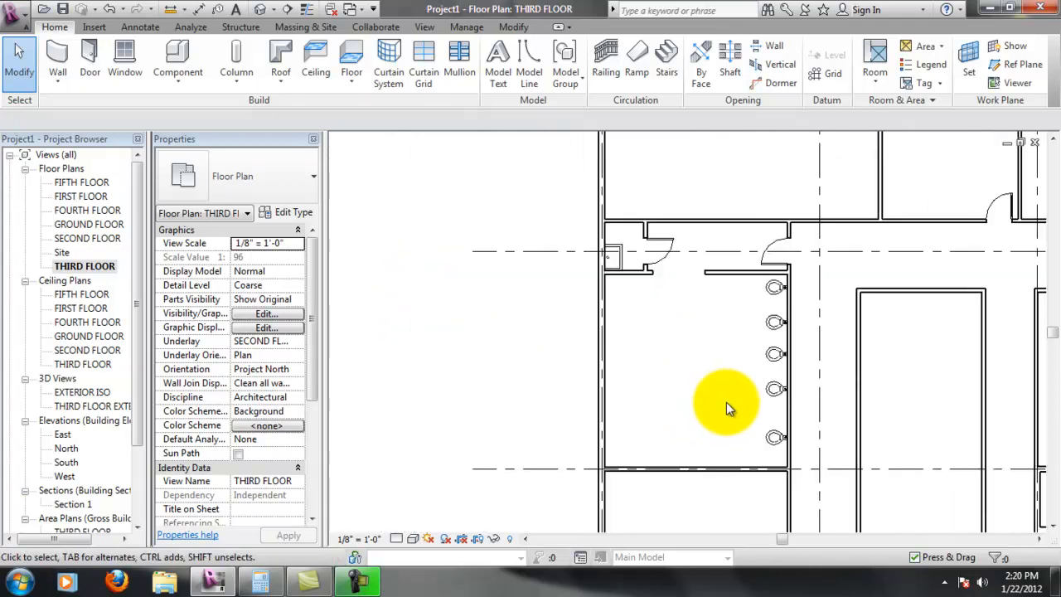
scroll(727, 402, up, 1)
middle_drag(761, 383, 685, 365)
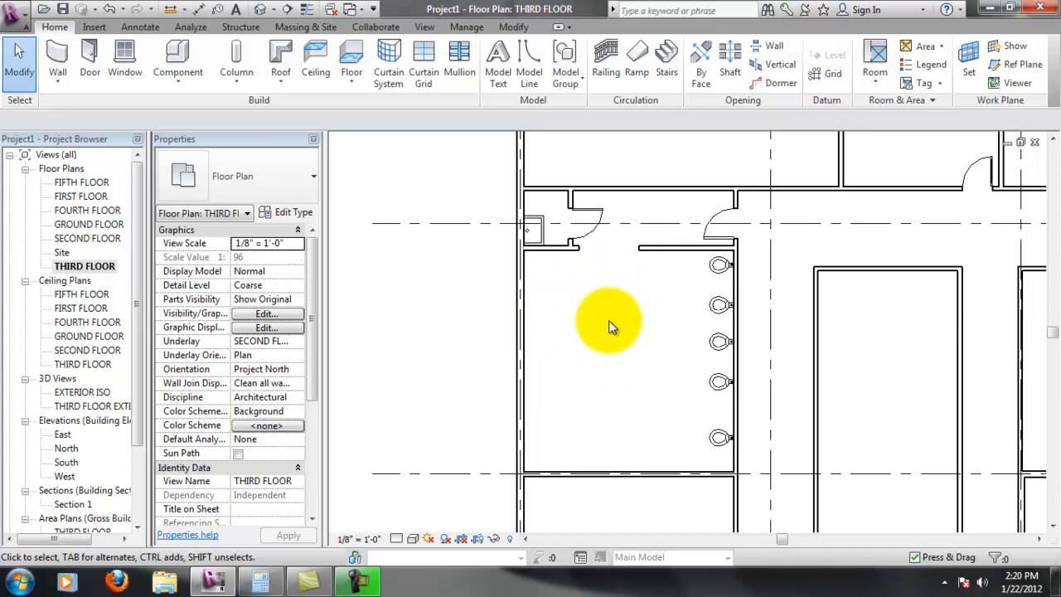
Place a tagged room in the restroom that contains the toilets, and end the Room command.
click(875, 60)
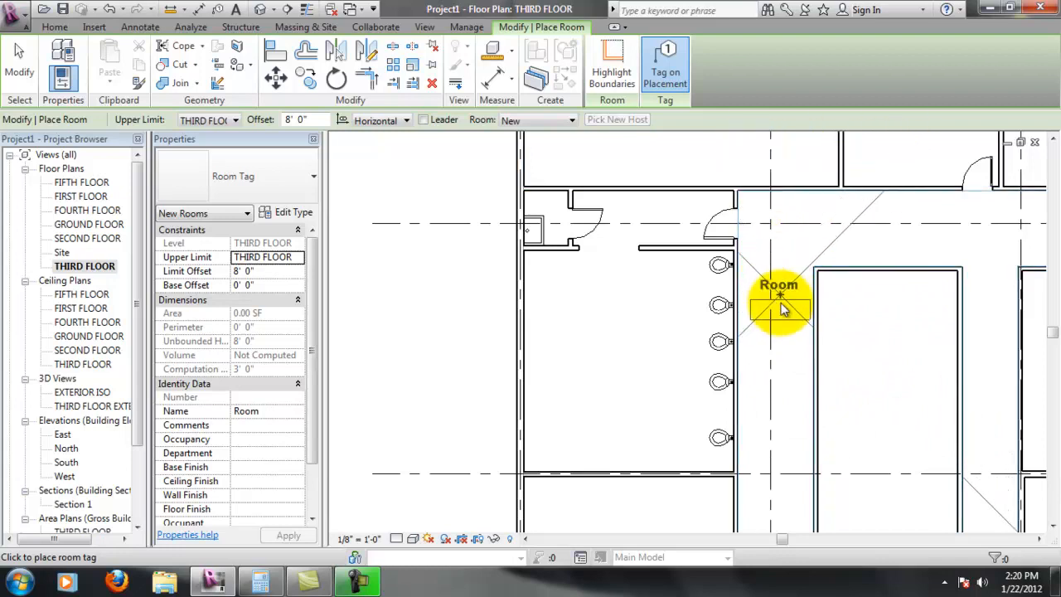
scroll(780, 353, down, 1)
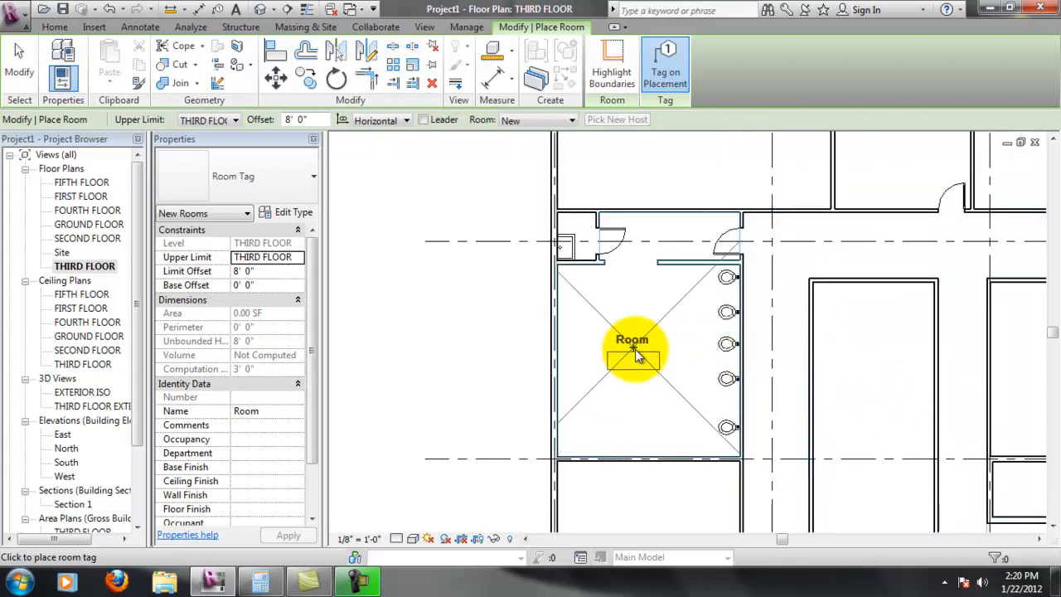
scroll(634, 353, down, 2)
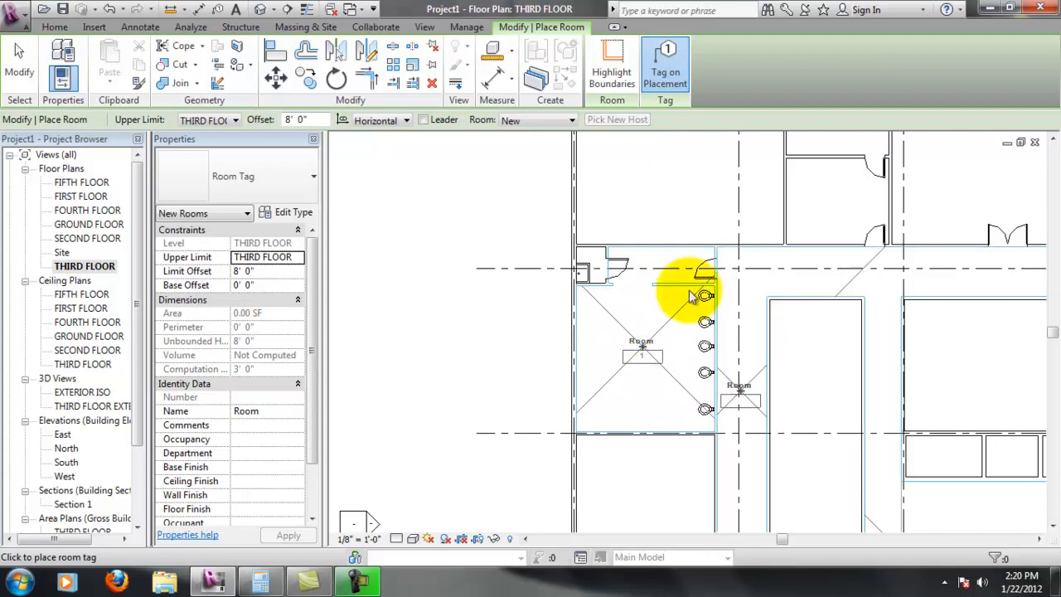
scroll(746, 348, up, 2)
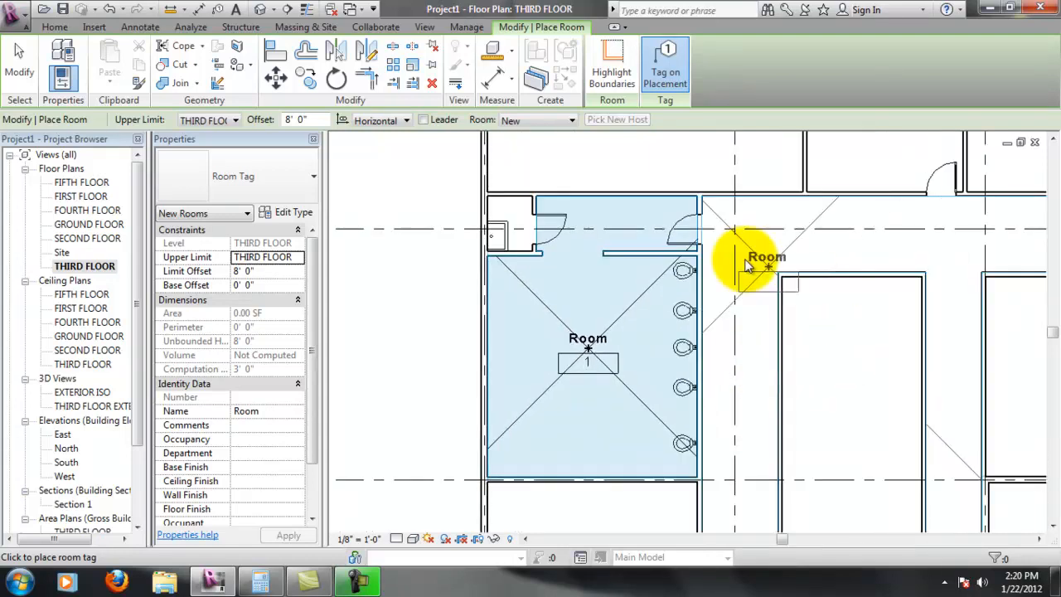
key(Escape)
key(Escape)
Rename the room in the restroom with the toilets as WOMANS RESTROOM through its room tag.
middle_drag(739, 349, 720, 332)
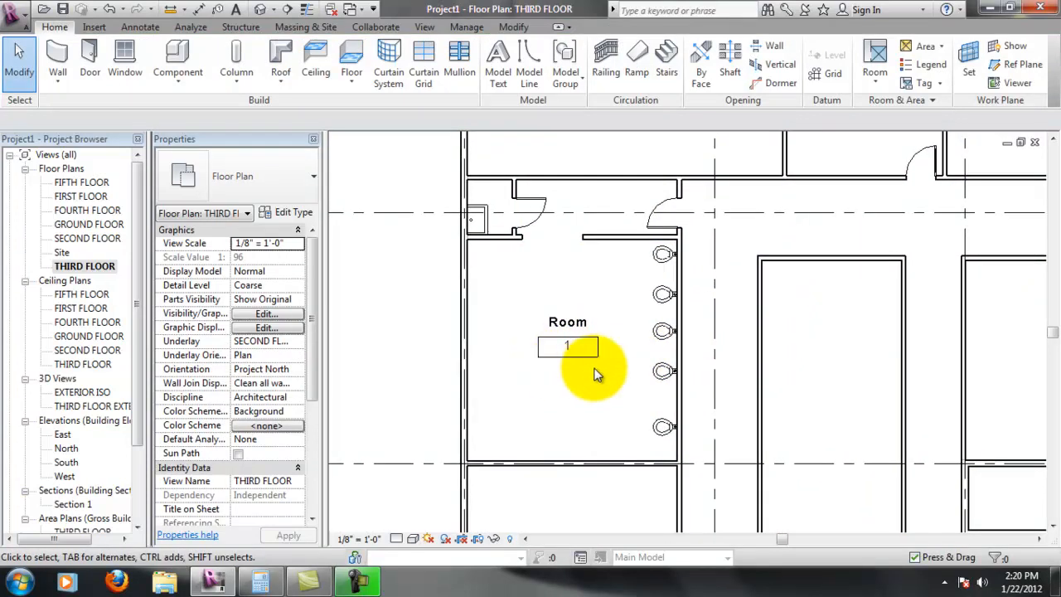
scroll(572, 342, down, 1)
middle_drag(635, 338, 620, 257)
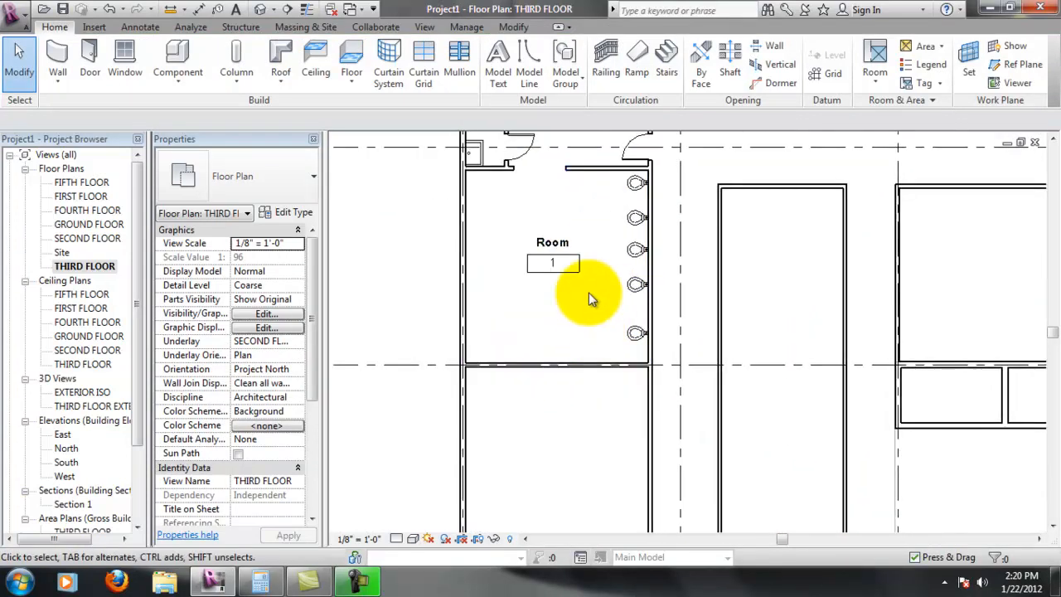
scroll(575, 284, up, 3)
scroll(548, 242, up, 1)
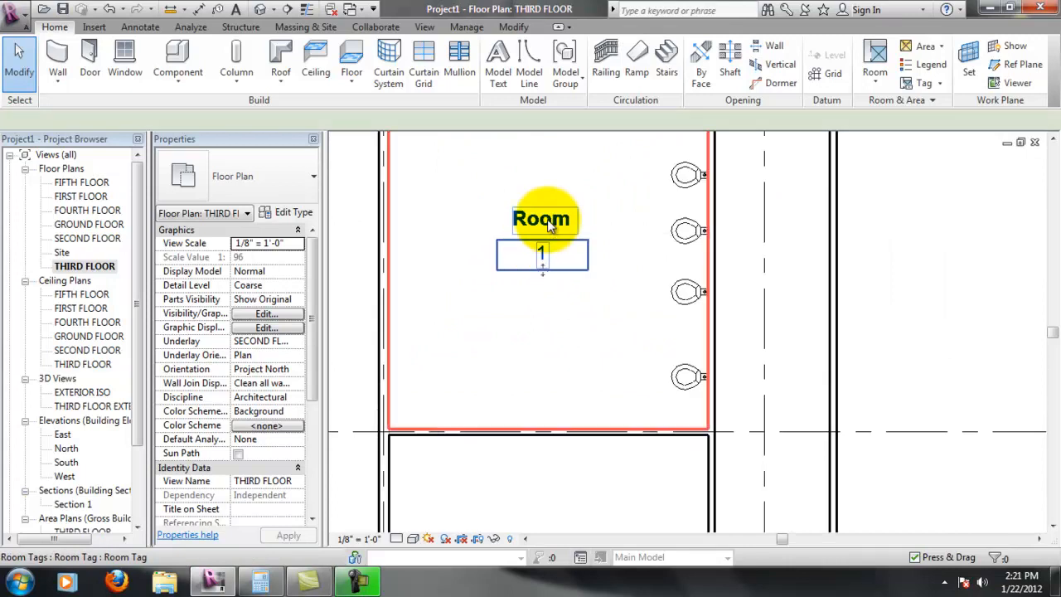
double_click(549, 222)
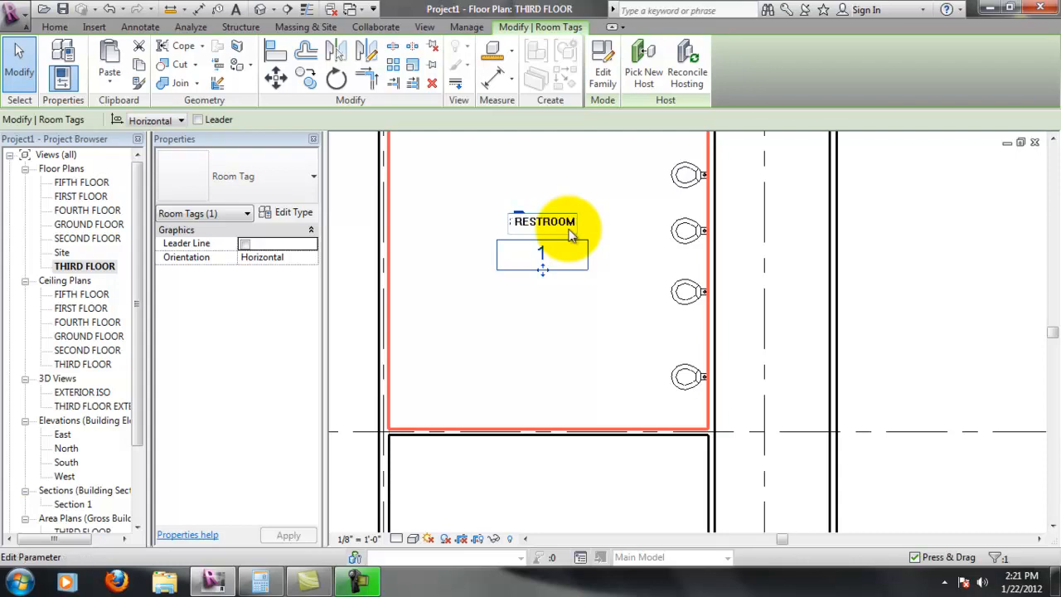
click(574, 349)
Place a tagged room in the space directly below the women's restroom, and end the Room command.
scroll(572, 257, down, 2)
scroll(579, 261, down, 2)
middle_drag(639, 301, 572, 320)
click(876, 58)
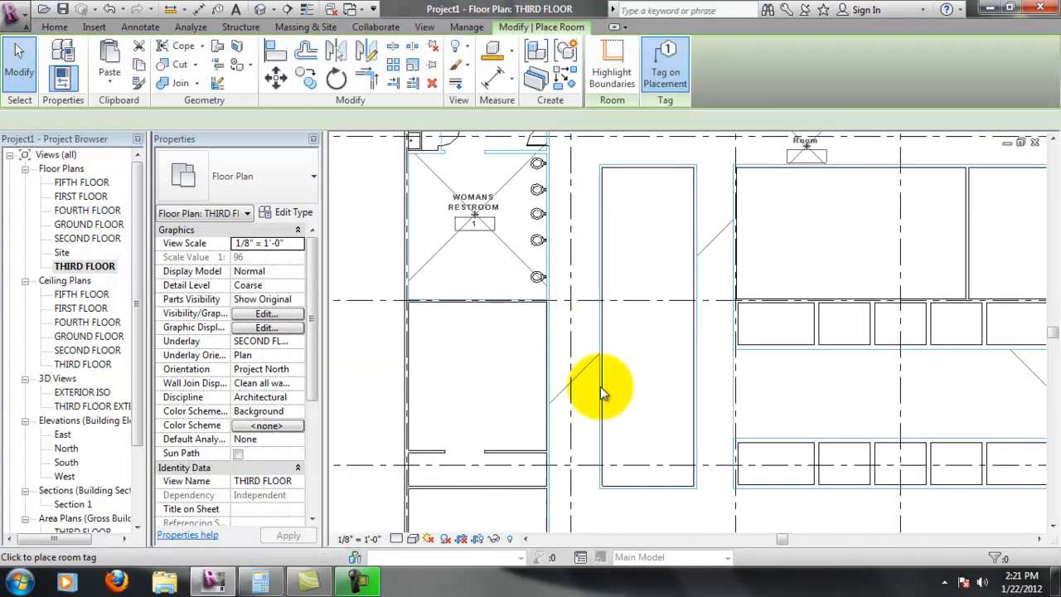
click(484, 368)
key(Escape)
key(Escape)
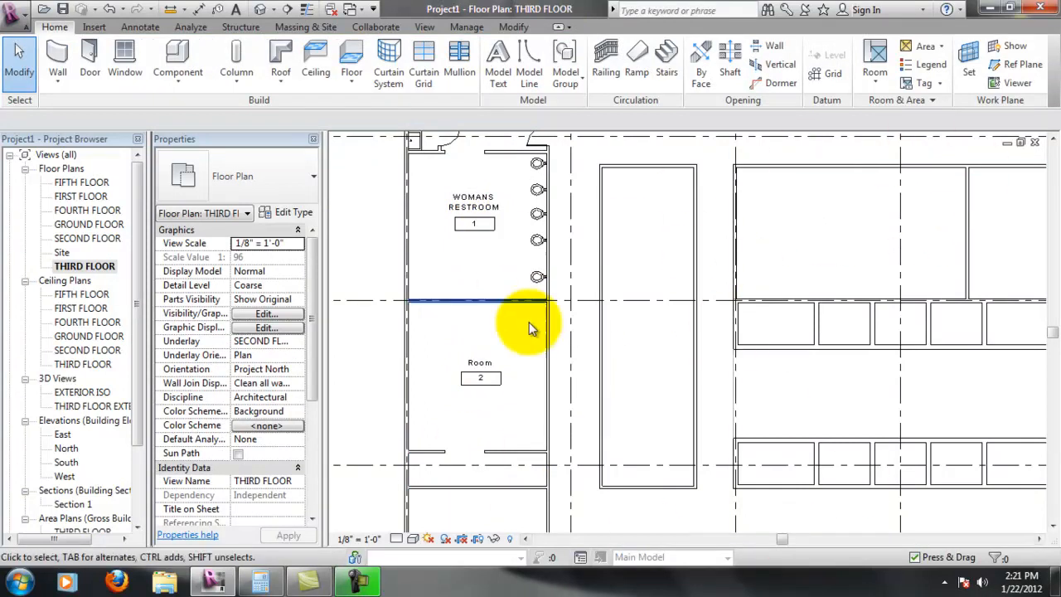
Rename room 2, below the women's restroom, as MENS RESTROOM through its room tag.
scroll(532, 334, down, 5)
scroll(574, 354, up, 3)
scroll(464, 350, up, 4)
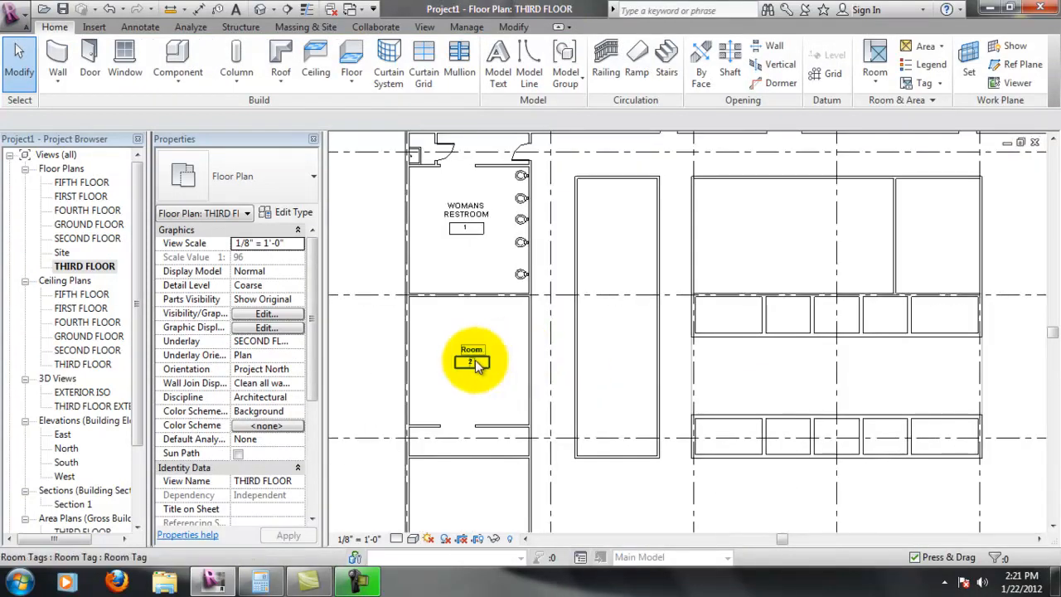
double_click(466, 339)
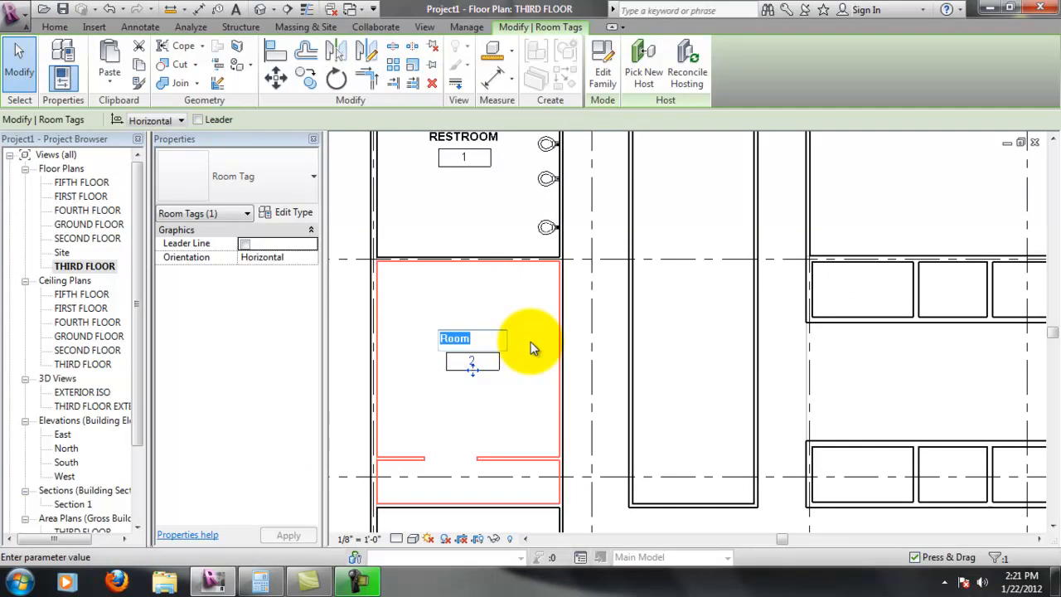
text(MENS)
key(Return)
text(RESTROOM)
key(Return)
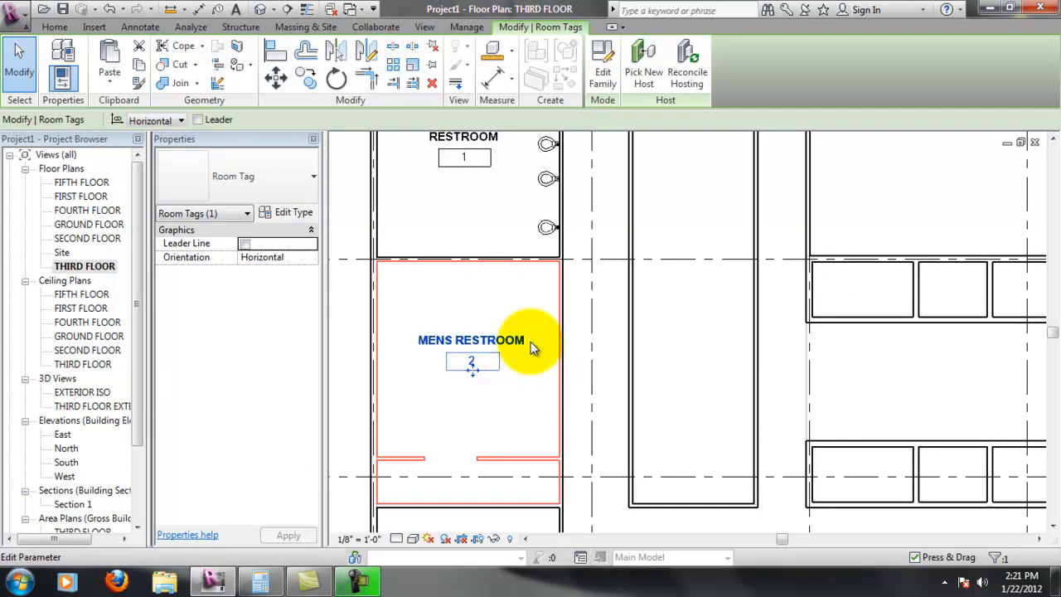
click(392, 349)
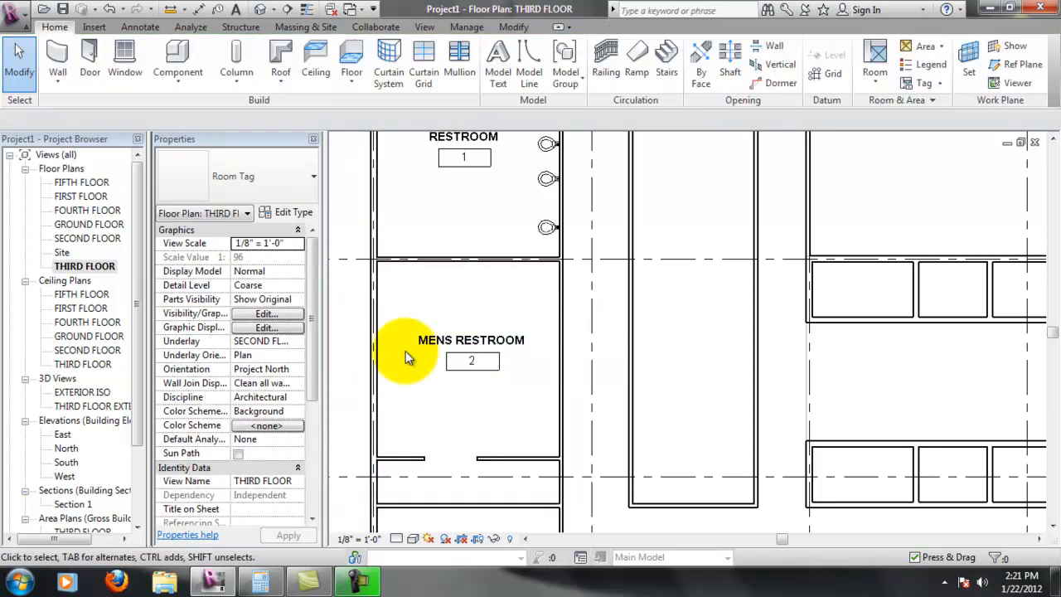
Examine the women's restroom entry, with its vestibule doors and the small sink closet beside it.
scroll(578, 323, down, 5)
scroll(450, 207, up, 5)
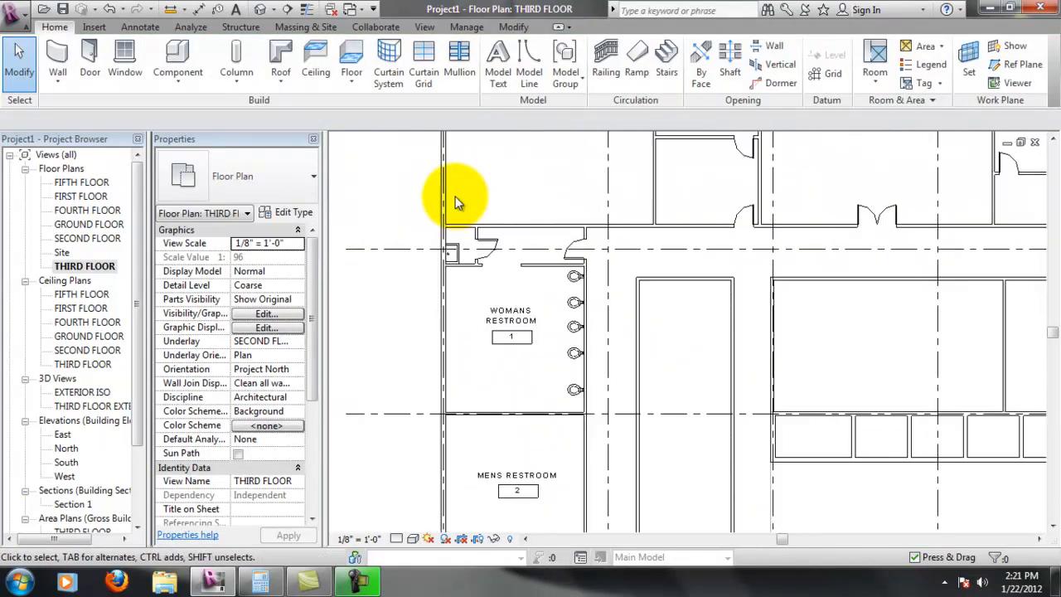
scroll(559, 284, up, 3)
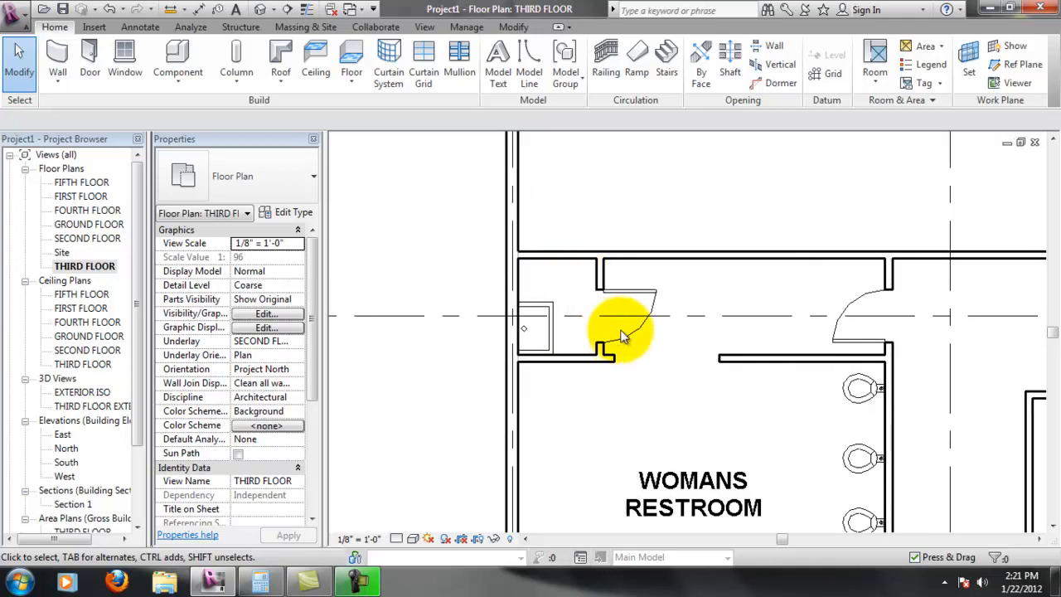
middle_drag(770, 421, 576, 241)
scroll(576, 264, down, 1)
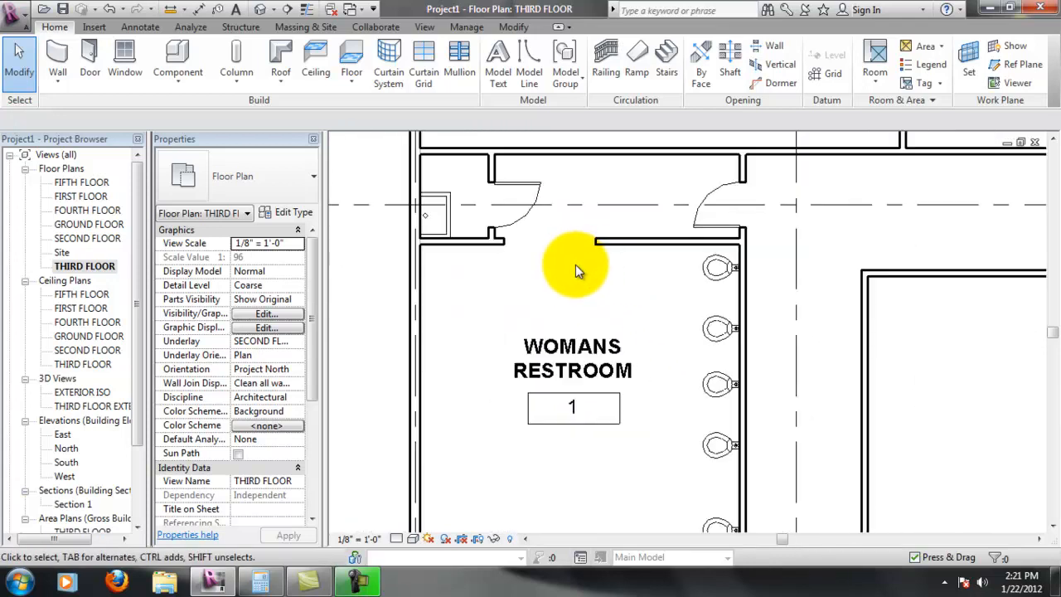
scroll(576, 264, down, 1)
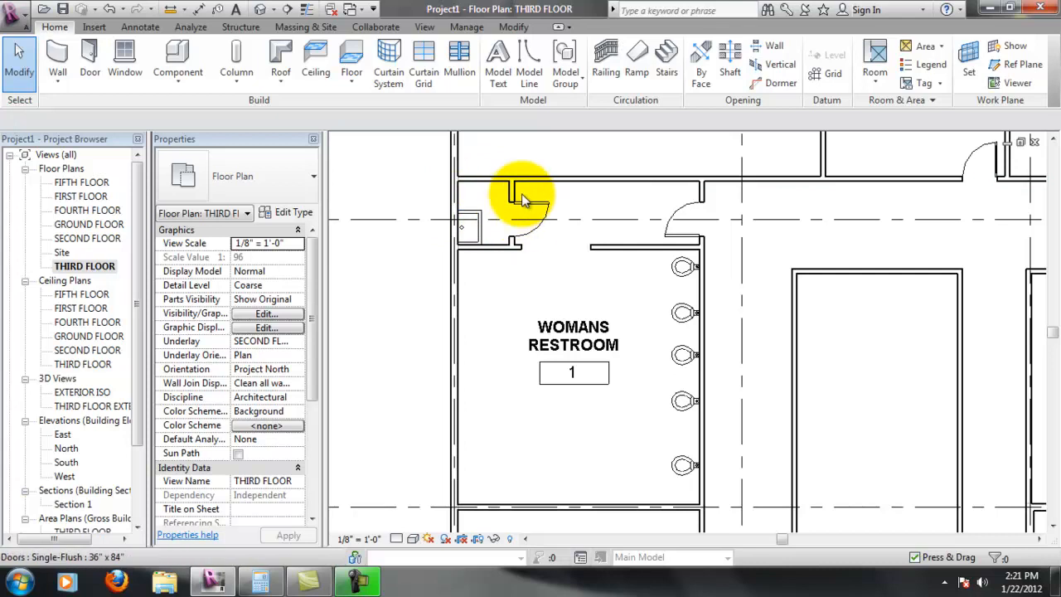
scroll(623, 426, down, 1)
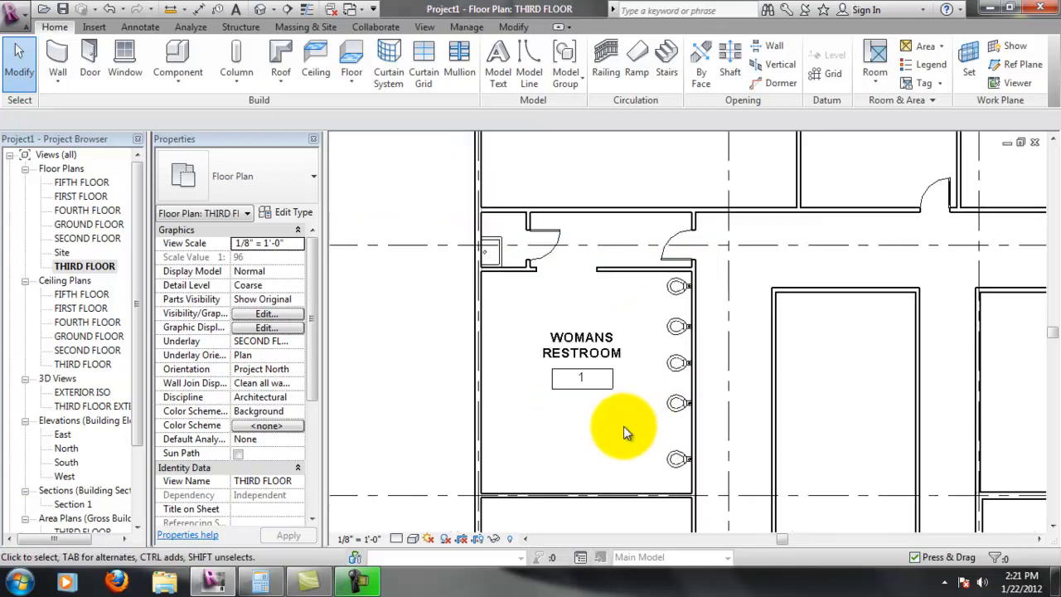
middle_drag(531, 263, 516, 201)
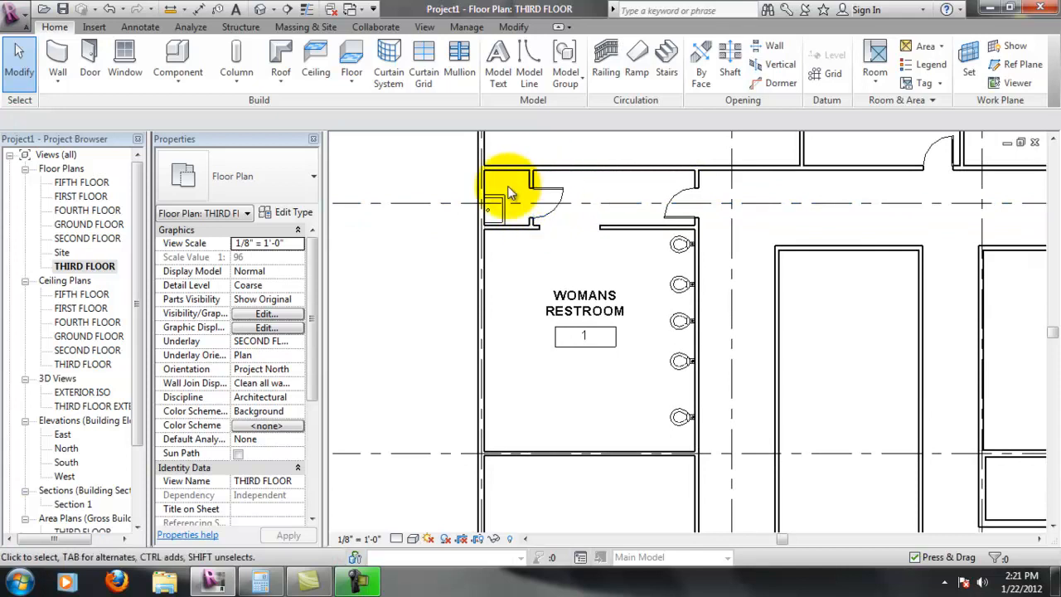
Review the third floor layout around the labelled restrooms, the corridor rooms and the central core.
middle_drag(743, 318, 533, 285)
scroll(627, 283, down, 2)
mouse_move(737, 464)
middle_down()
mouse_move(722, 324)
mouse_move(687, 210)
middle_up()
middle_drag(733, 247, 664, 332)
mouse_move(799, 260)
middle_down()
mouse_move(808, 268)
mouse_move(718, 348)
middle_up()
scroll(718, 348, down, 3)
scroll(743, 352, up, 3)
scroll(738, 325, down, 1)
middle_drag(673, 288, 682, 301)
scroll(658, 295, down, 1)
middle_drag(668, 192, 690, 273)
scroll(688, 259, up, 1)
middle_drag(748, 367, 760, 330)
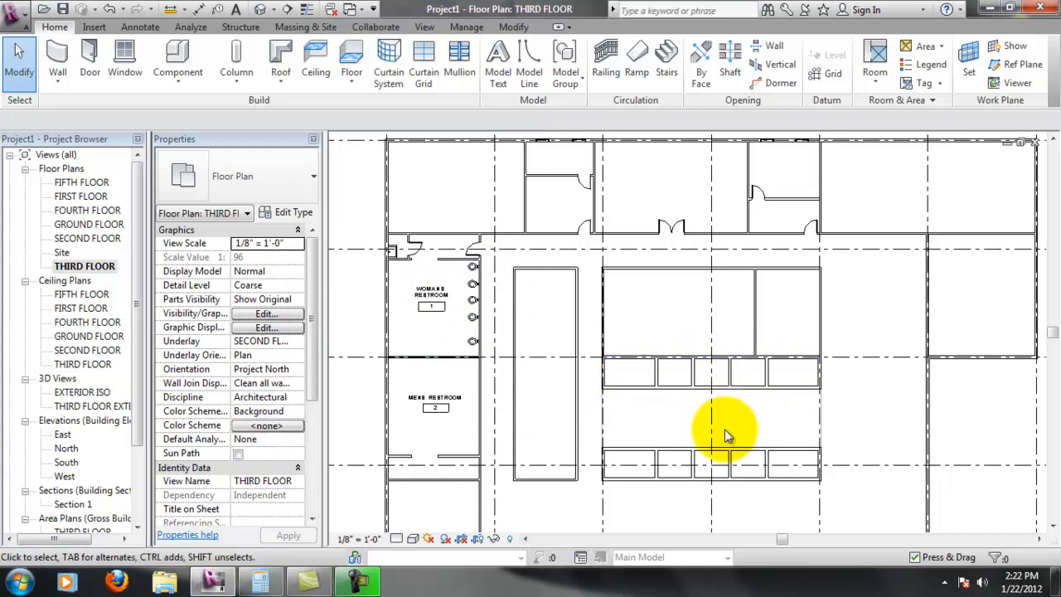
Select the second floor slab at the elevator core to check the extent of its opening around the shafts, and clear the selection.
scroll(800, 418, up, 1)
scroll(802, 417, up, 4)
middle_drag(834, 473, 746, 360)
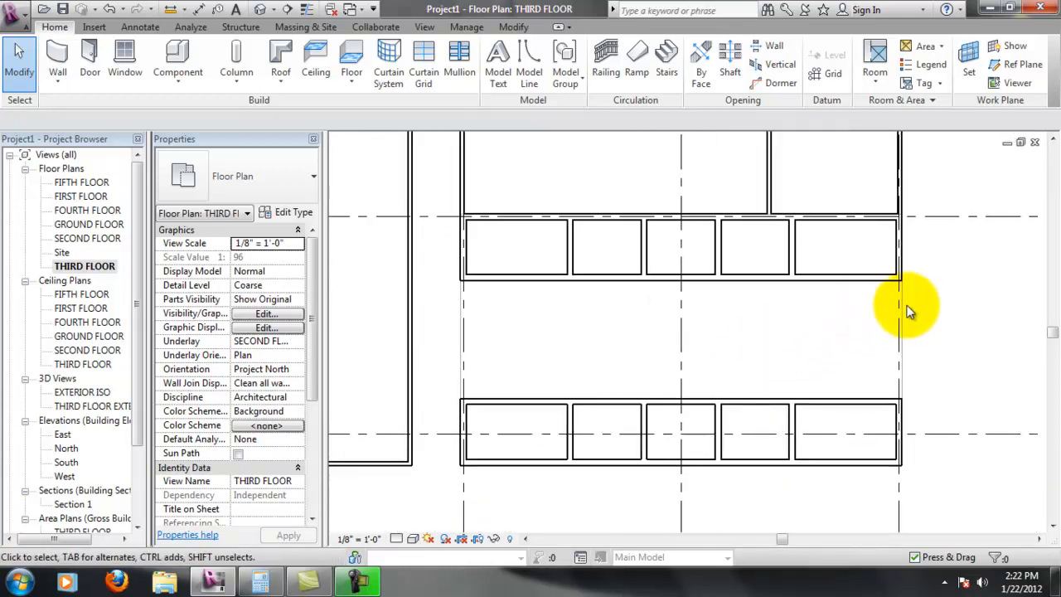
middle_drag(916, 307, 813, 324)
scroll(798, 322, up, 3)
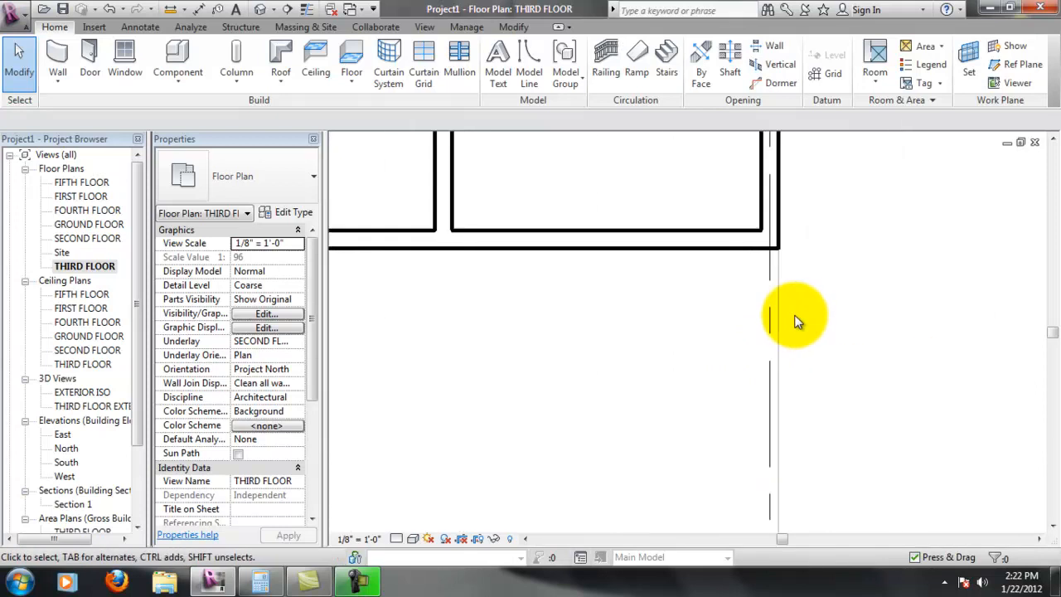
click(786, 267)
scroll(794, 287, down, 2)
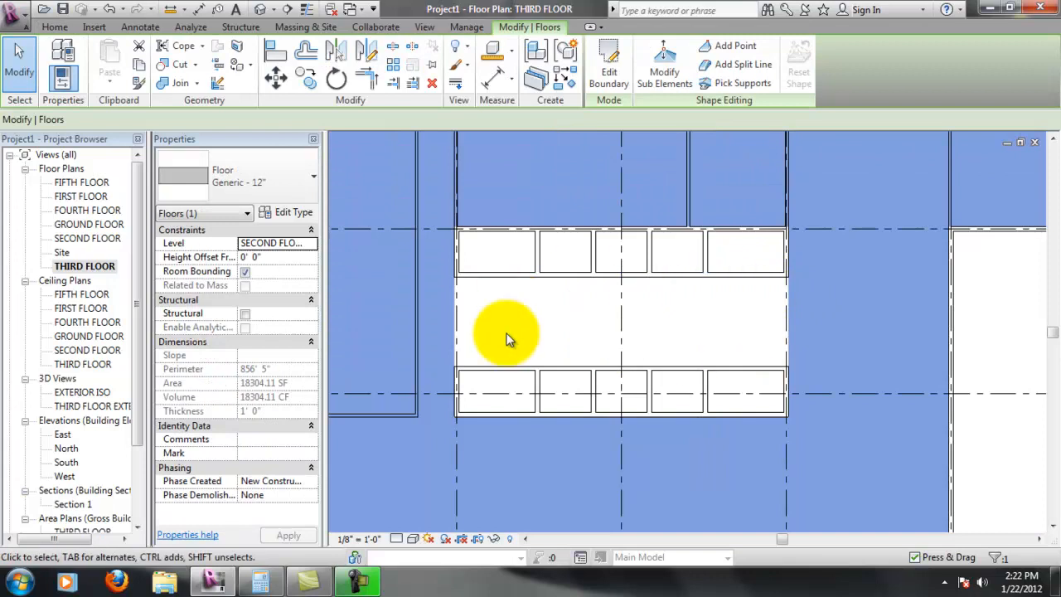
scroll(547, 305, down, 5)
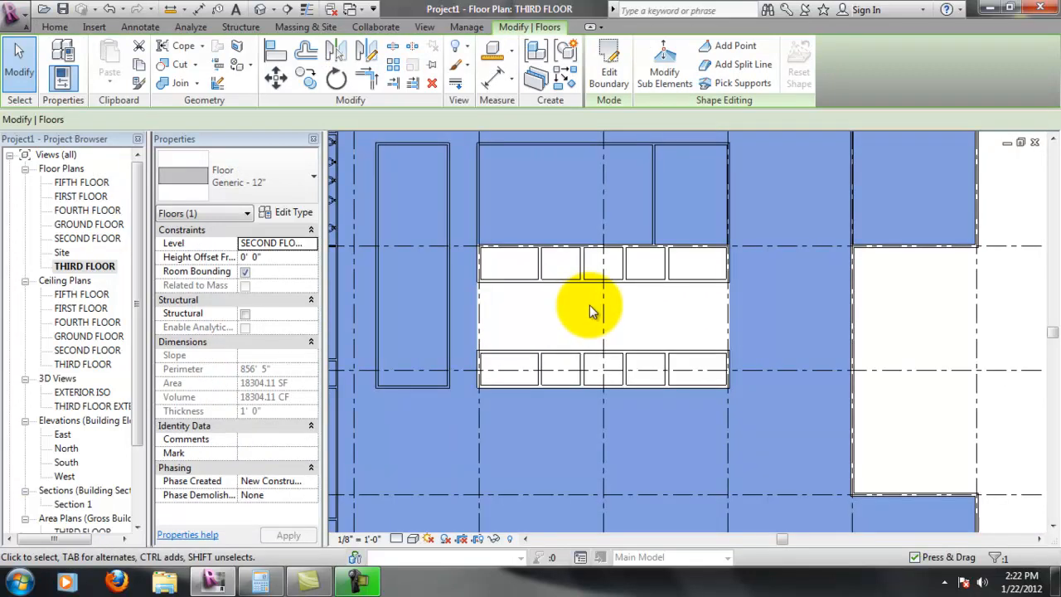
key(Escape)
scroll(644, 337, up, 2)
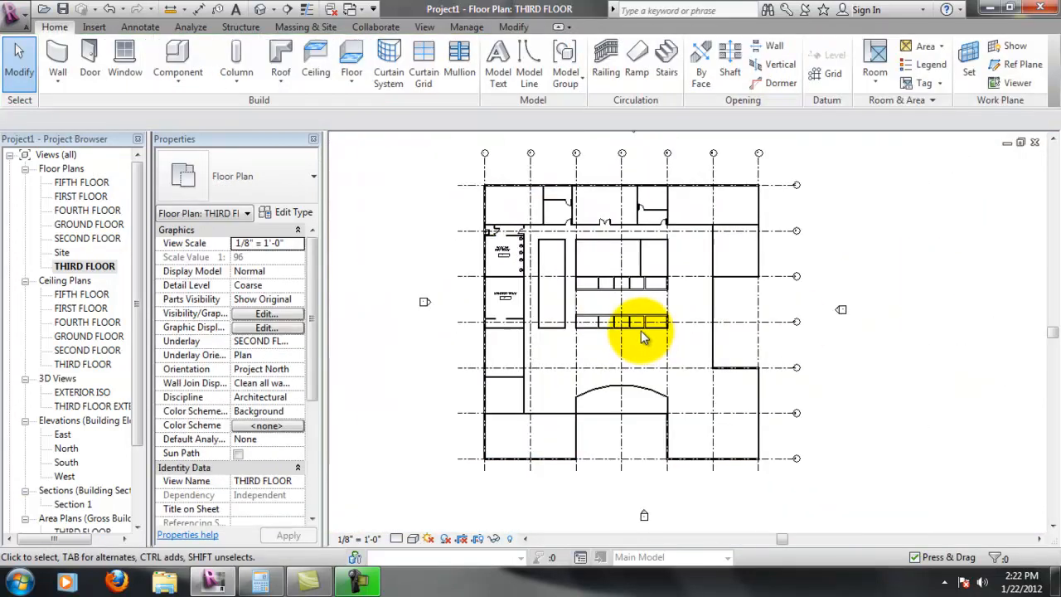
Examine the divided elevator shafts from several angles in the third floor exterior 3D view, and return to the THIRD FLOOR plan.
double_click(89, 405)
scroll(733, 253, up, 3)
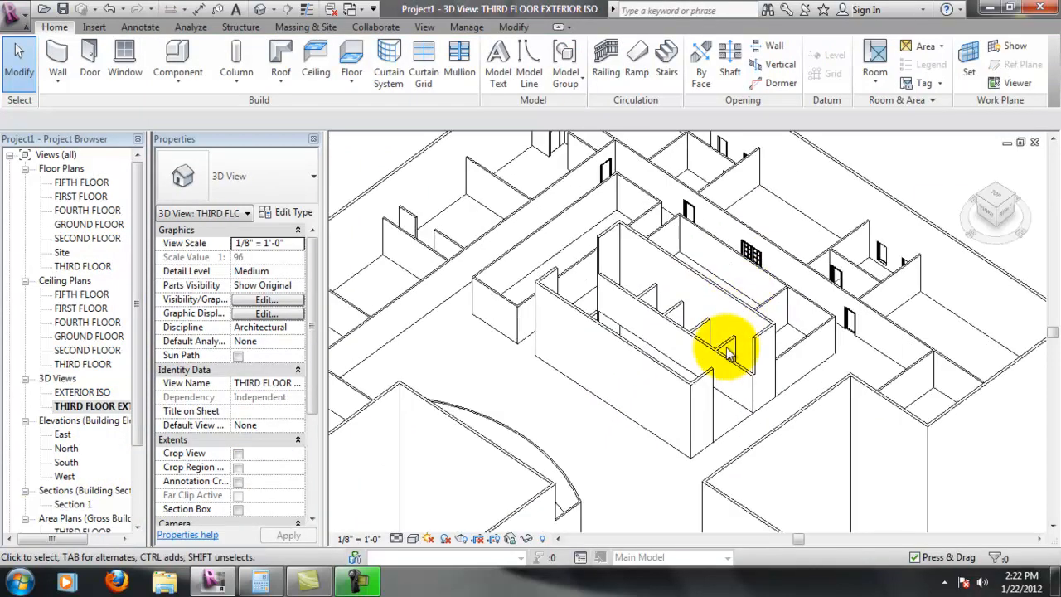
middle_drag(730, 367, 754, 438)
shift+middle_drag(609, 412, 696, 427)
shift+middle_drag(651, 391, 681, 282)
shift+middle_drag(670, 450, 780, 401)
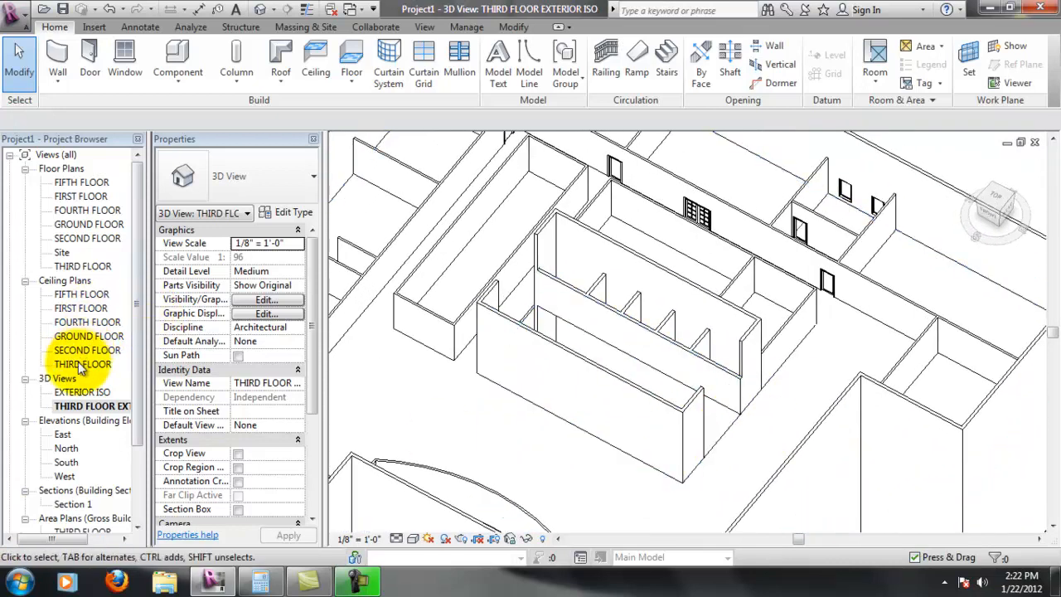
double_click(83, 265)
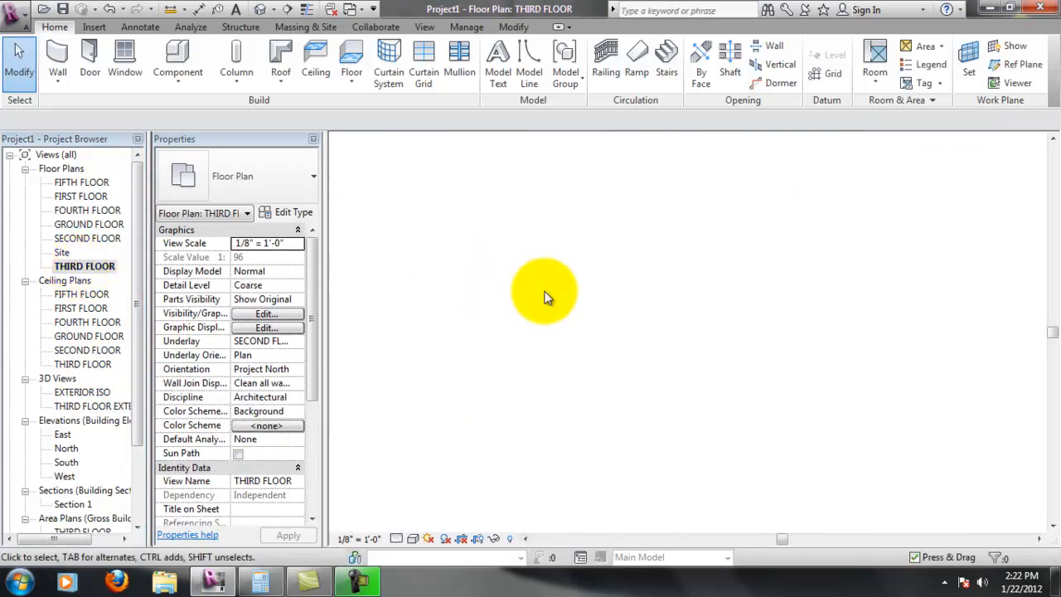
Select the second floor slab at the elevator core and open its boundary sketch for editing.
scroll(675, 292, up, 5)
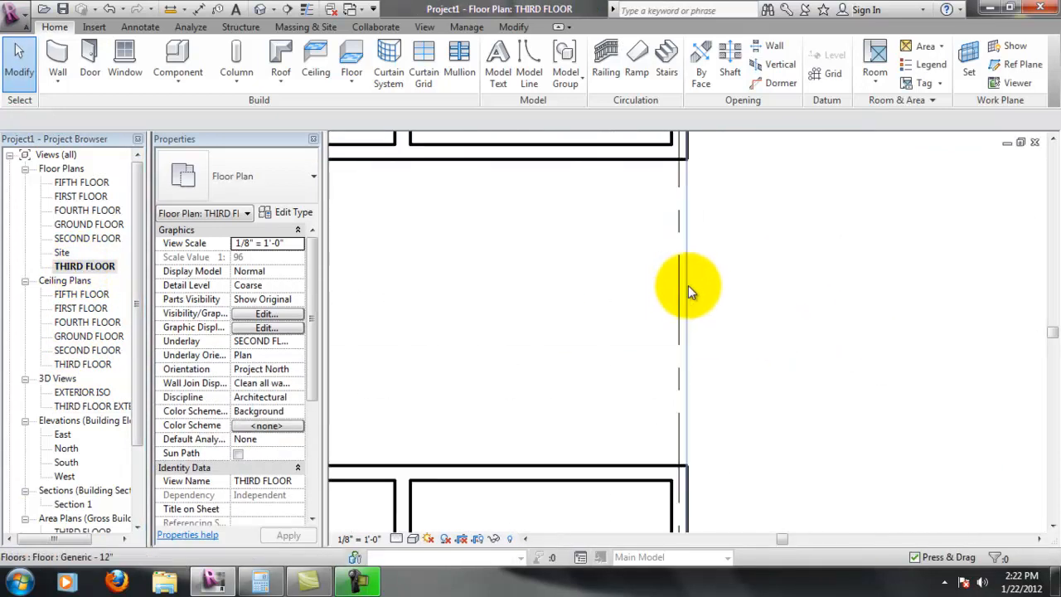
click(765, 362)
scroll(817, 175, down, 4)
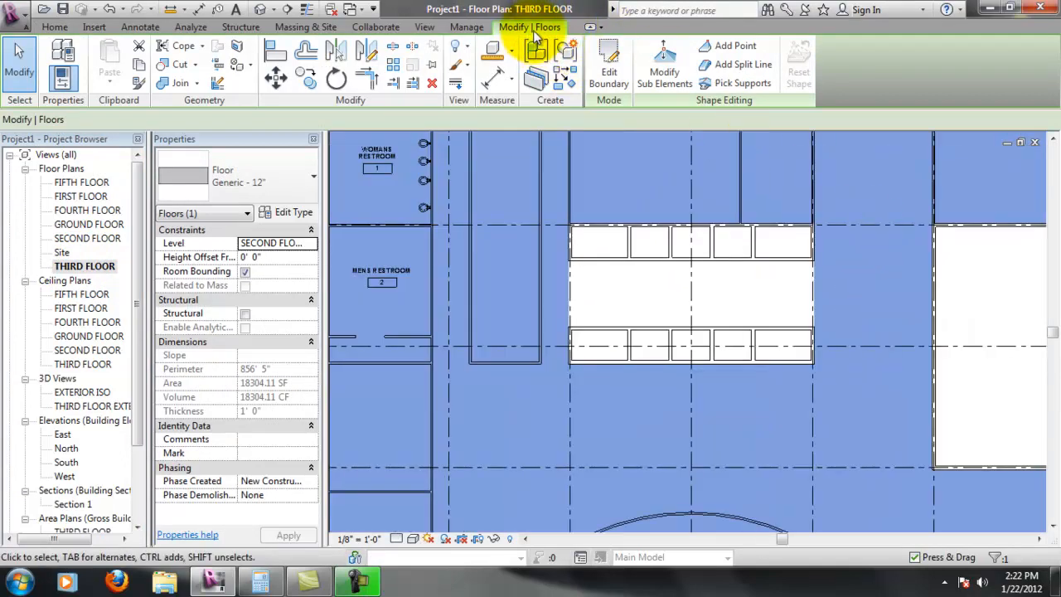
click(609, 77)
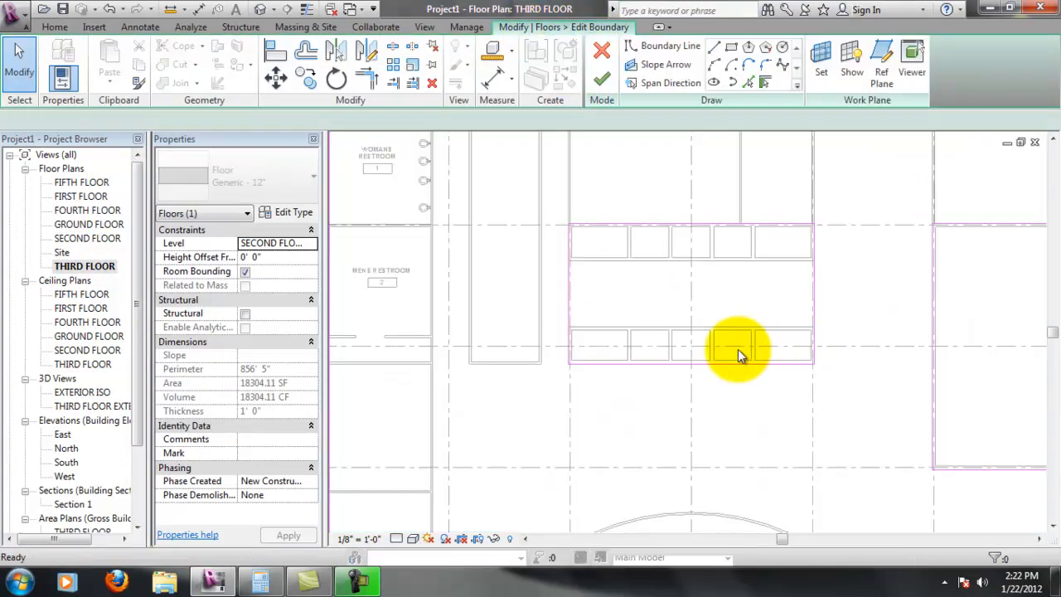
Narrow the slab opening to the elevator lobby by moving its two long boundary lines to the lobby-side faces of the shaft rows.
scroll(702, 266, up, 2)
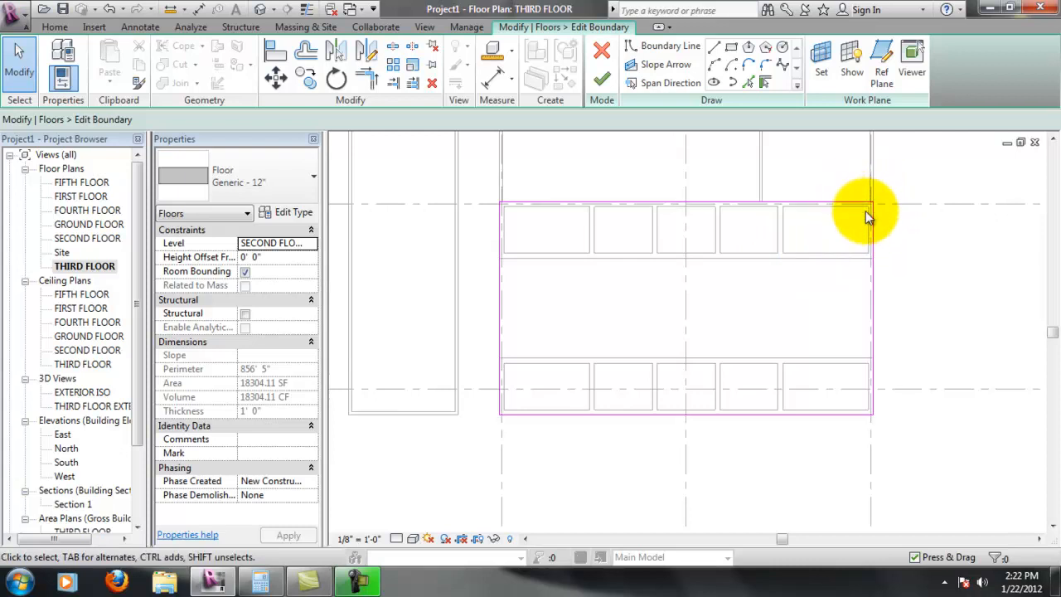
drag(840, 213, 860, 332)
drag(808, 413, 809, 357)
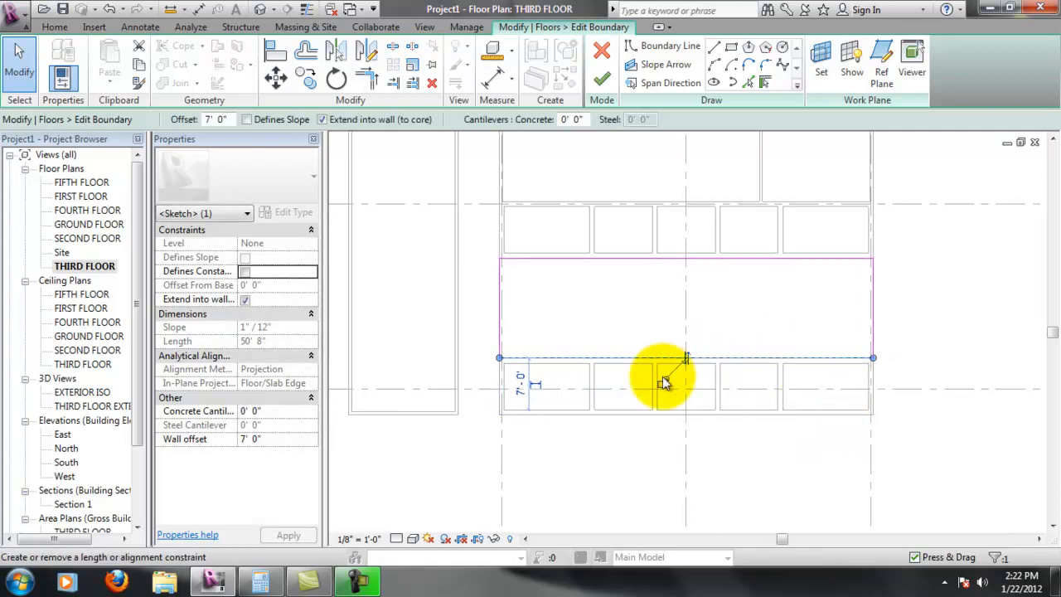
click(668, 469)
scroll(706, 229, down, 3)
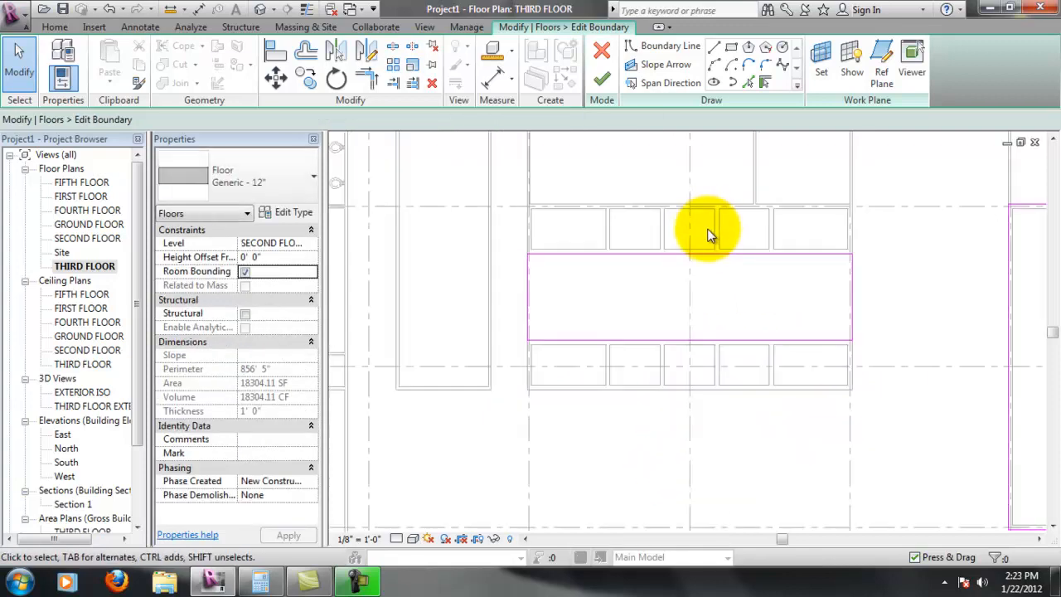
Examine the sketched slab opening between the shaft rows and the surrounding floor boundary.
middle_drag(792, 221, 719, 287)
scroll(750, 253, down, 1)
middle_drag(740, 219, 737, 272)
scroll(701, 355, up, 1)
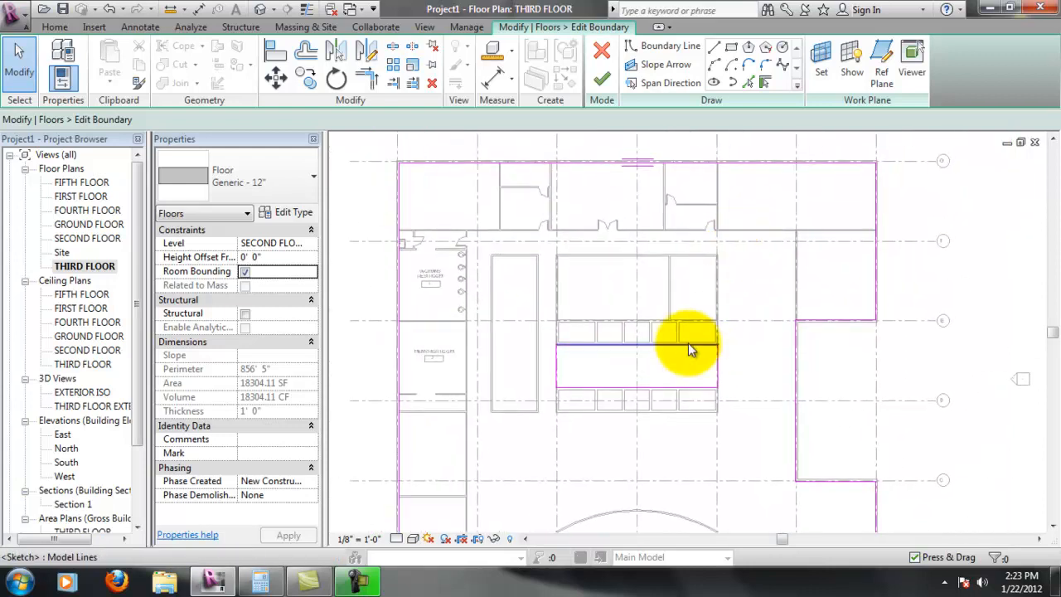
scroll(638, 371, up, 1)
scroll(622, 358, up, 3)
scroll(846, 336, up, 3)
scroll(893, 334, up, 1)
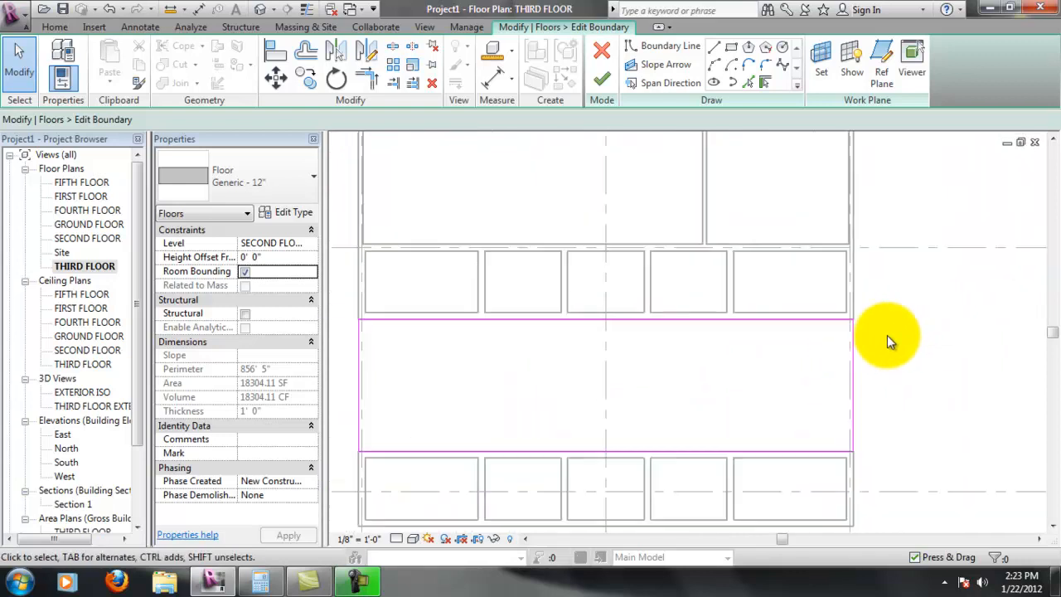
scroll(817, 328, down, 3)
scroll(826, 331, down, 1)
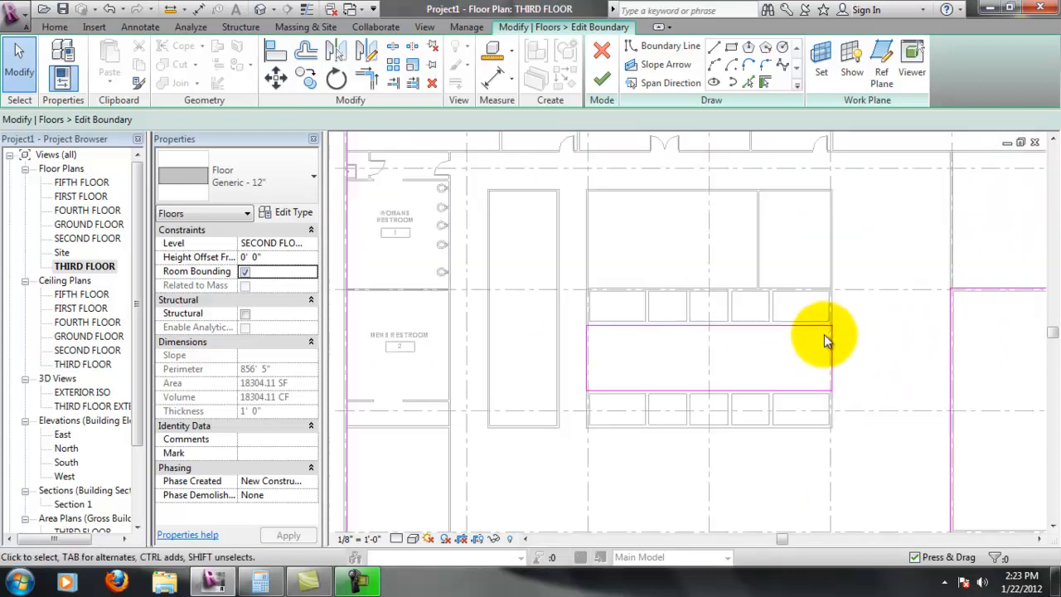
Move the opening's upper boundary line to the inner face of the back wall of the upper shaft row.
scroll(799, 331, up, 3)
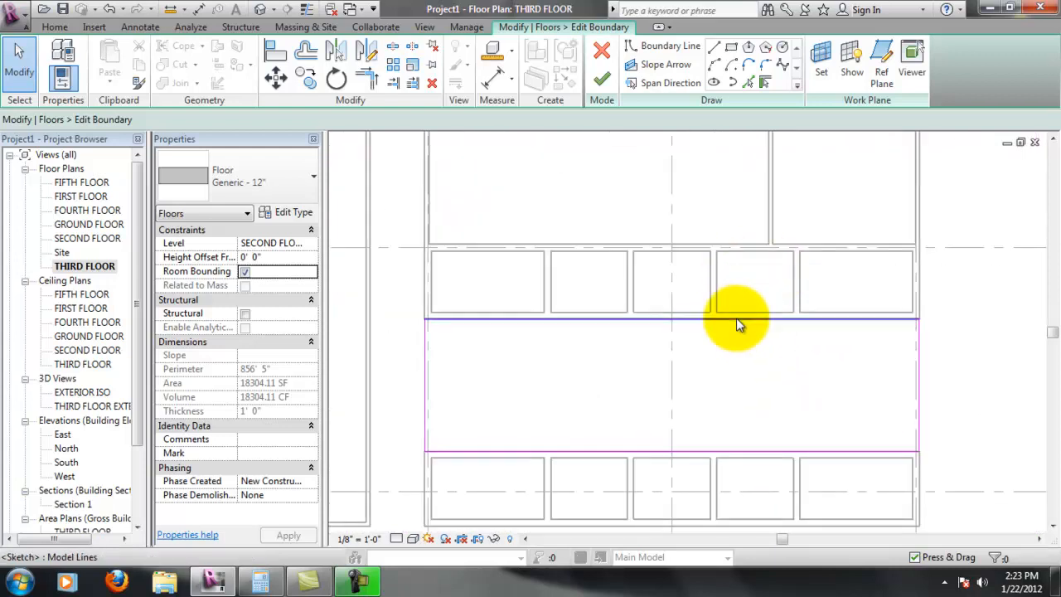
mouse_move(733, 320)
mouse_down()
mouse_move(739, 252)
mouse_move(746, 258)
mouse_up()
scroll(705, 239, up, 5)
scroll(515, 312, down, 3)
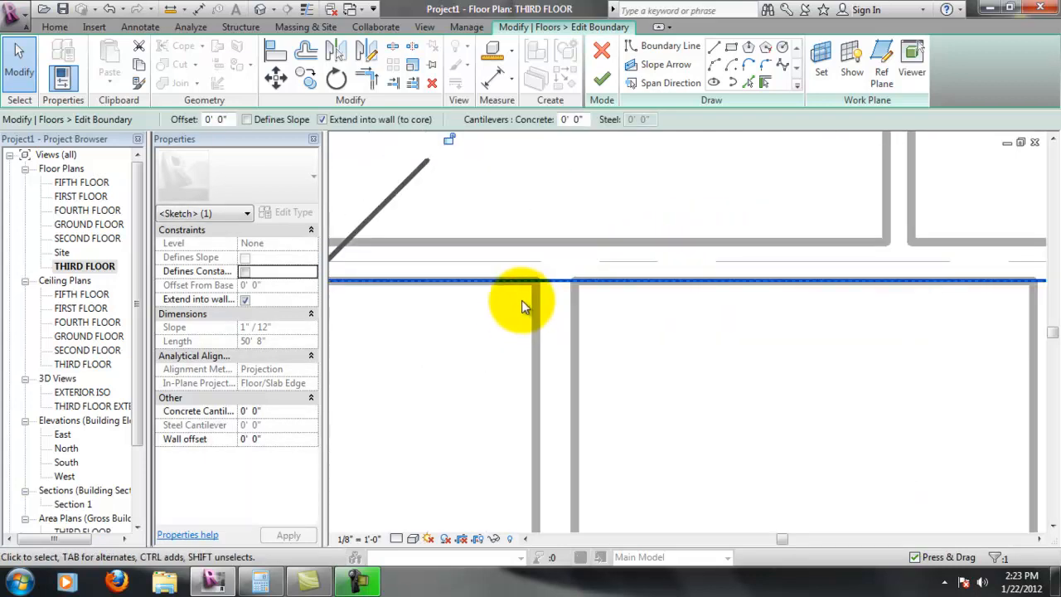
scroll(569, 315, down, 6)
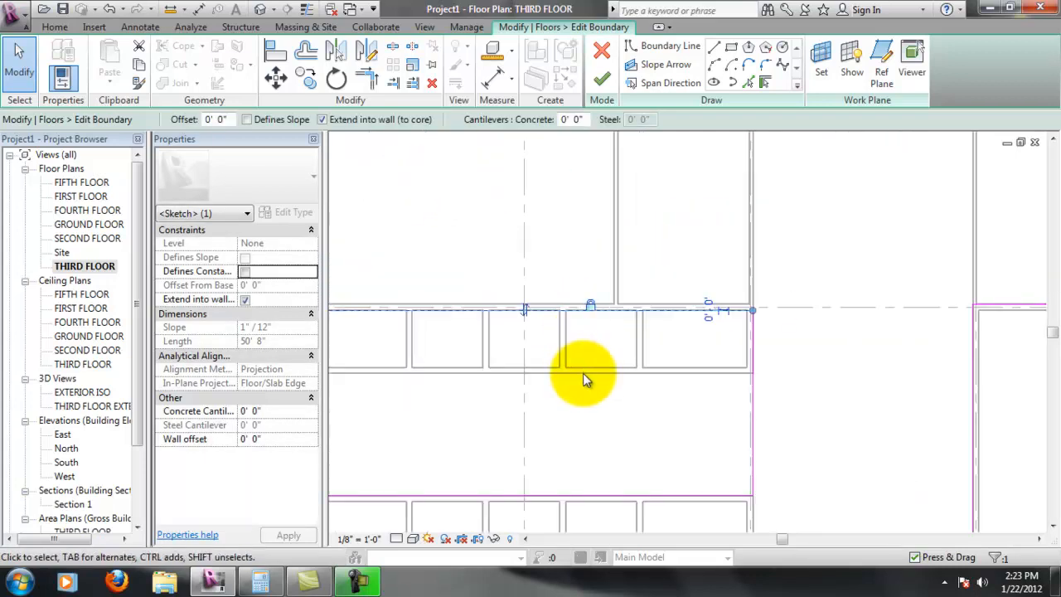
Move the opening's lower boundary line to the inner face of the upper shaft row's lobby-side wall, and clear the selection.
drag(579, 461, 574, 369)
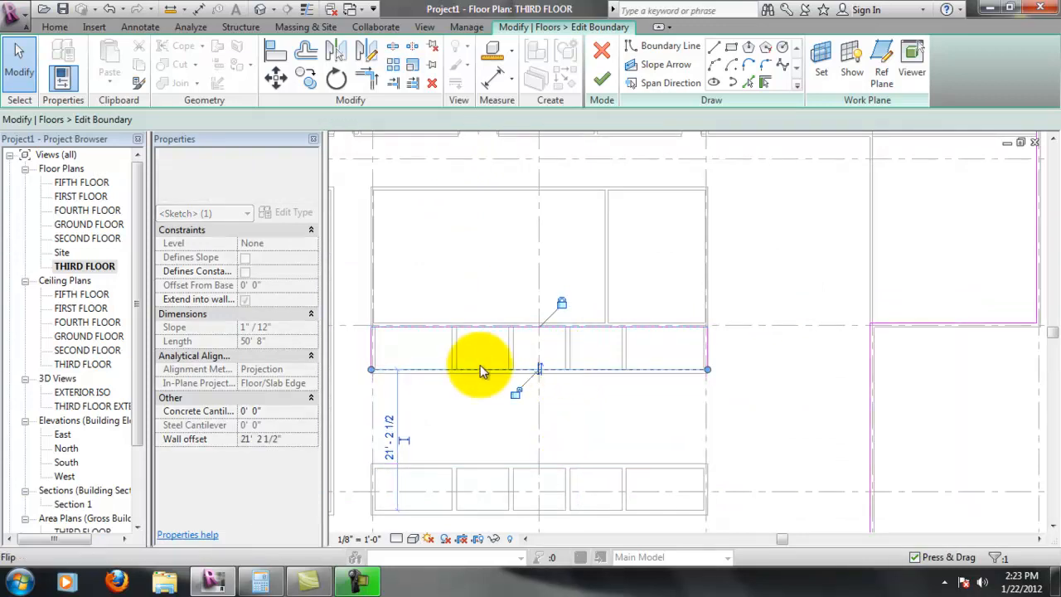
scroll(502, 373, up, 3)
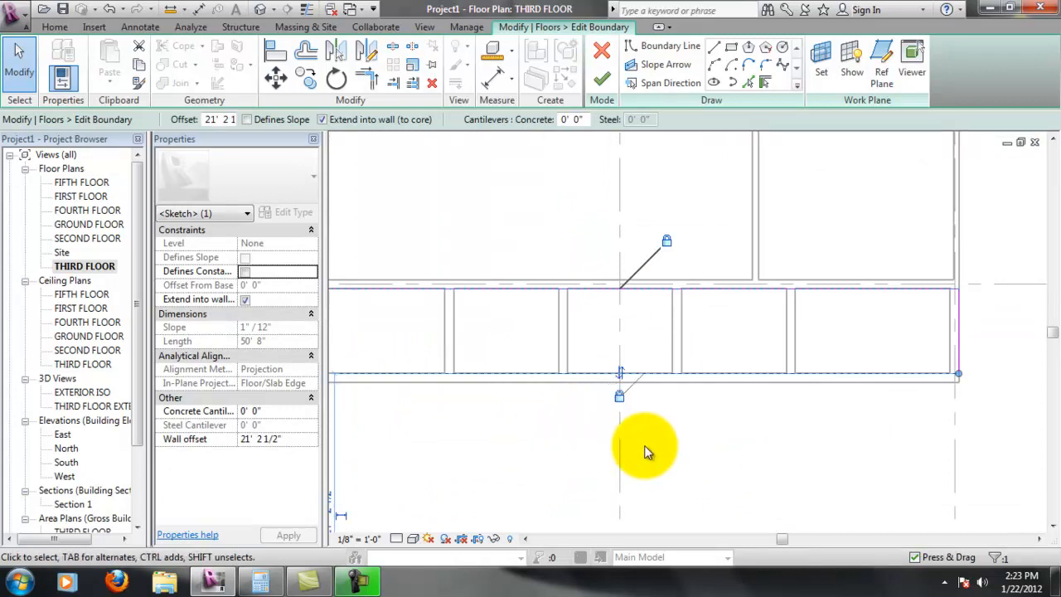
scroll(633, 445, down, 3)
middle_drag(536, 452, 618, 439)
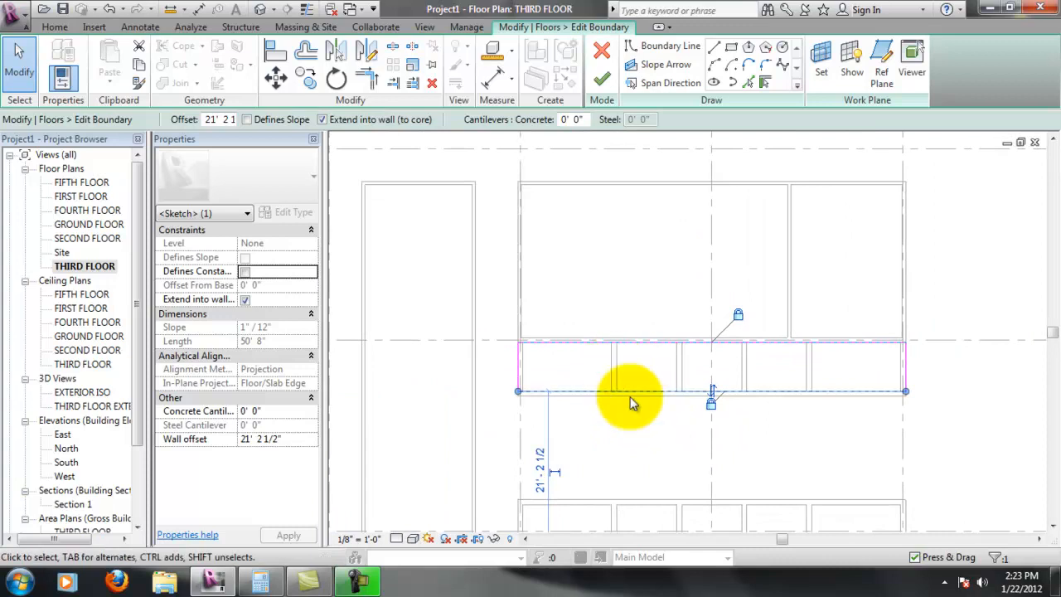
click(612, 369)
Move the opening's two side boundary lines inward to the divider faces so it encloses only the three middle shafts of the upper row.
scroll(627, 359, up, 4)
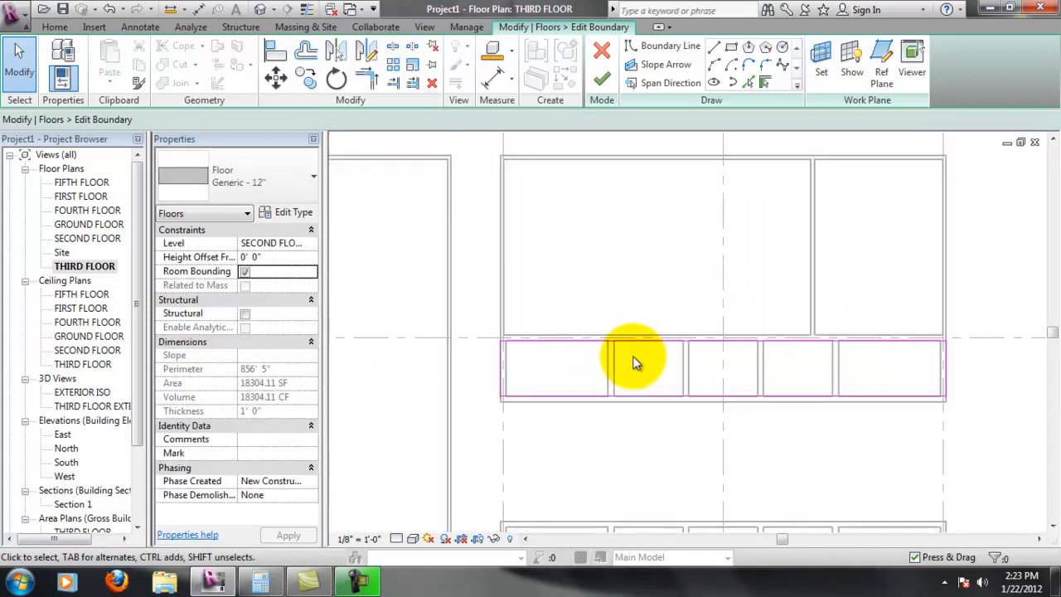
middle_drag(602, 415, 585, 425)
scroll(588, 398, down, 1)
scroll(591, 377, down, 1)
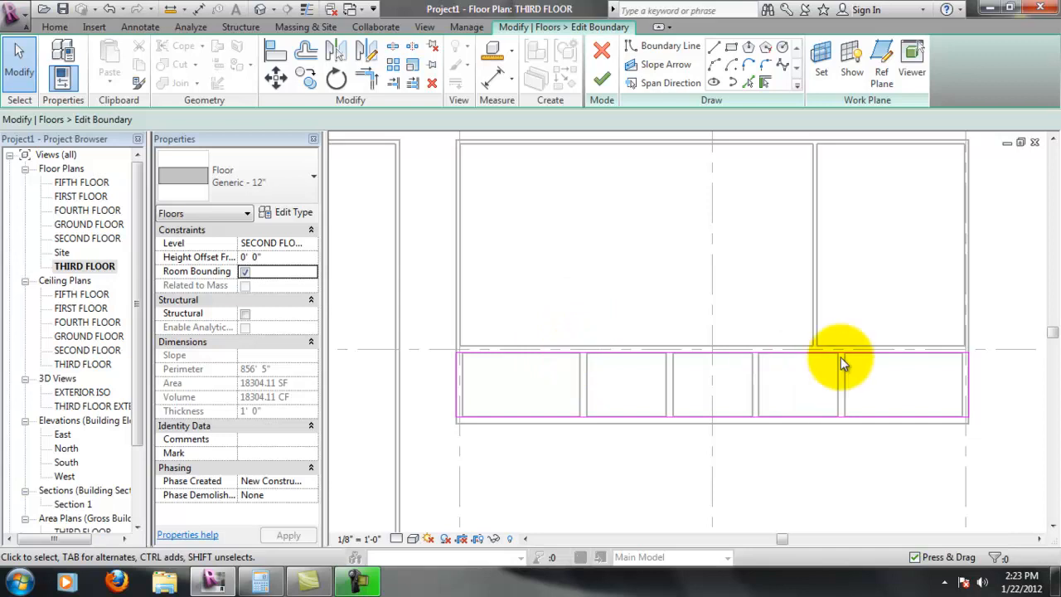
scroll(725, 390, down, 1)
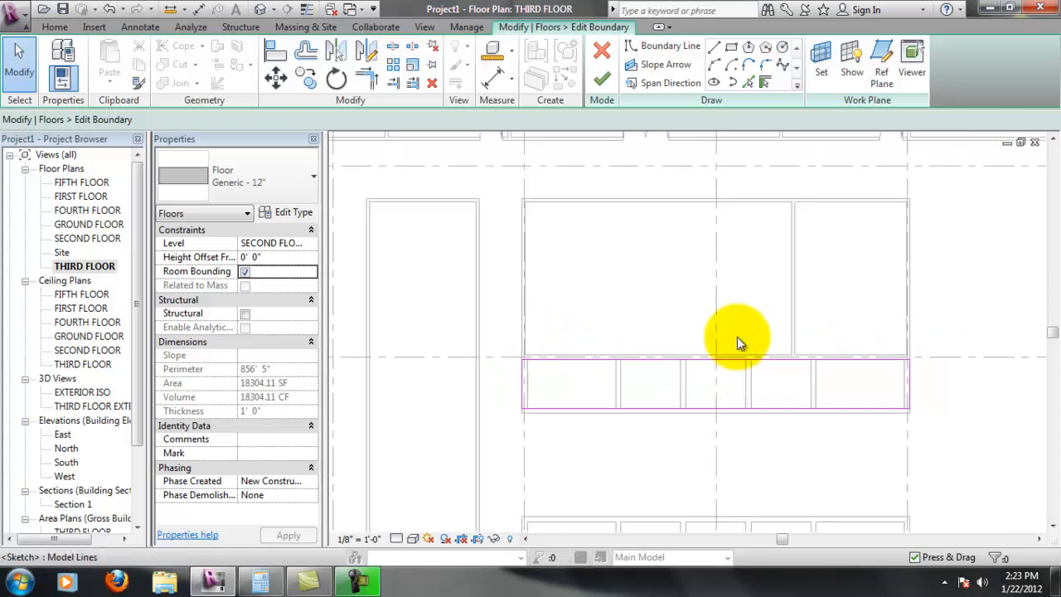
middle_drag(734, 415, 664, 259)
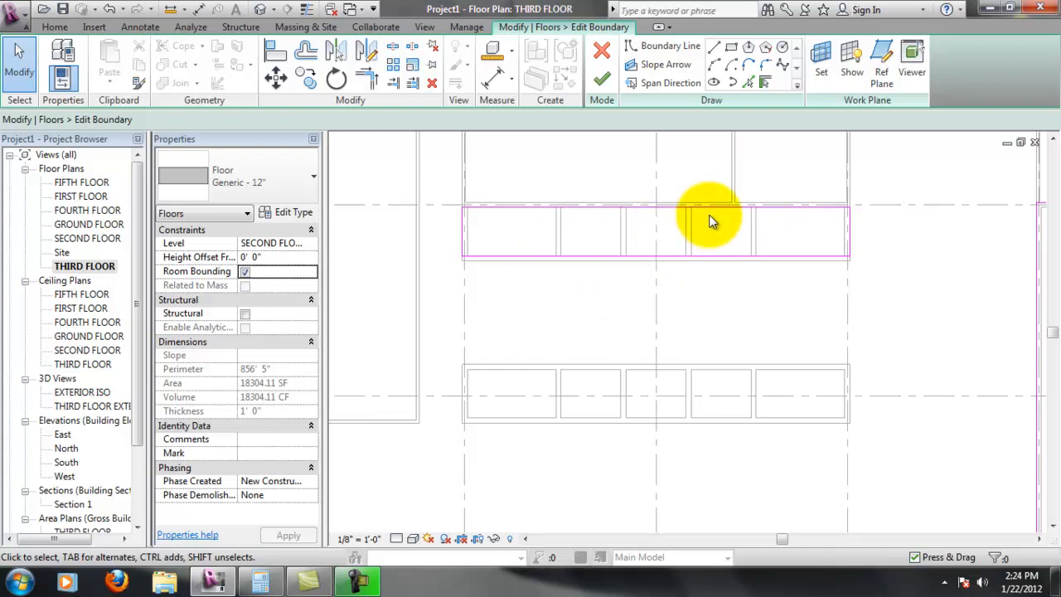
scroll(845, 232, up, 1)
drag(846, 230, 737, 241)
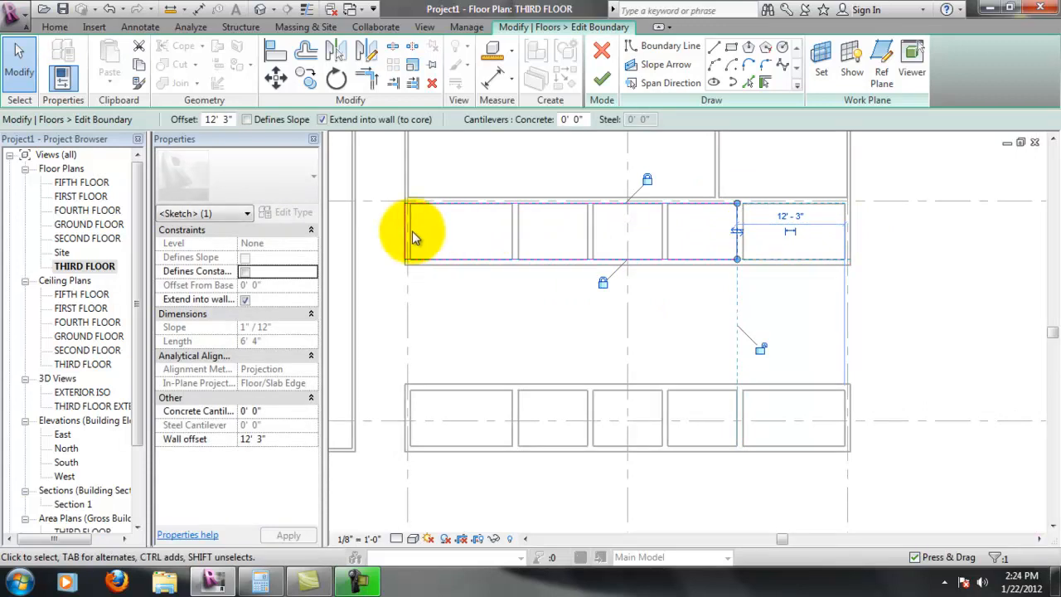
drag(407, 242, 522, 241)
scroll(533, 236, up, 4)
scroll(691, 200, up, 2)
middle_drag(718, 233, 728, 270)
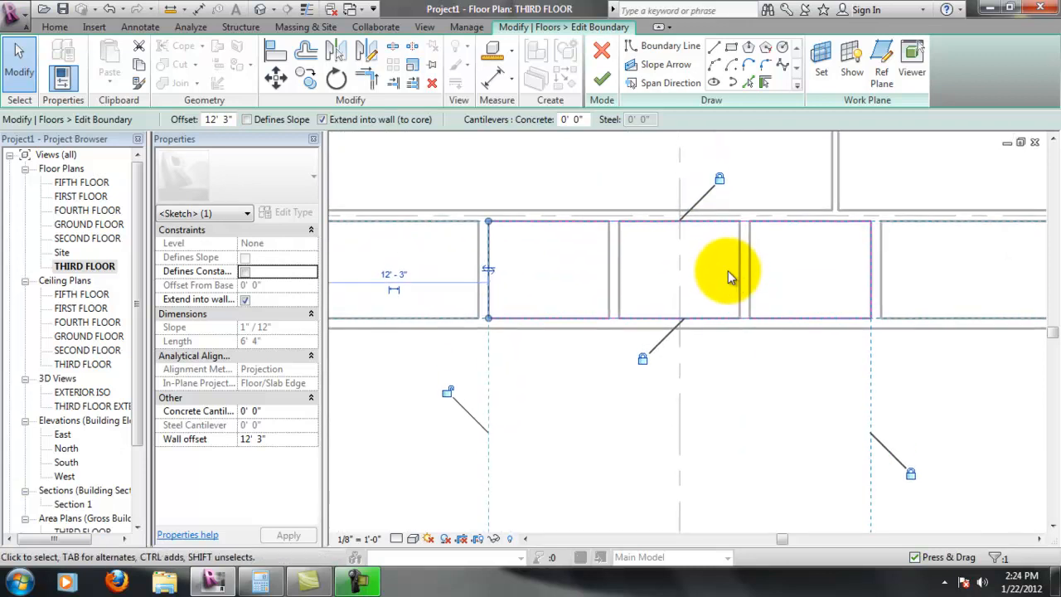
click(750, 376)
Sketch a rectangular boundary for a second opening around the three middle shafts of the lower row, snapped to the inner wall faces.
scroll(549, 284, down, 1)
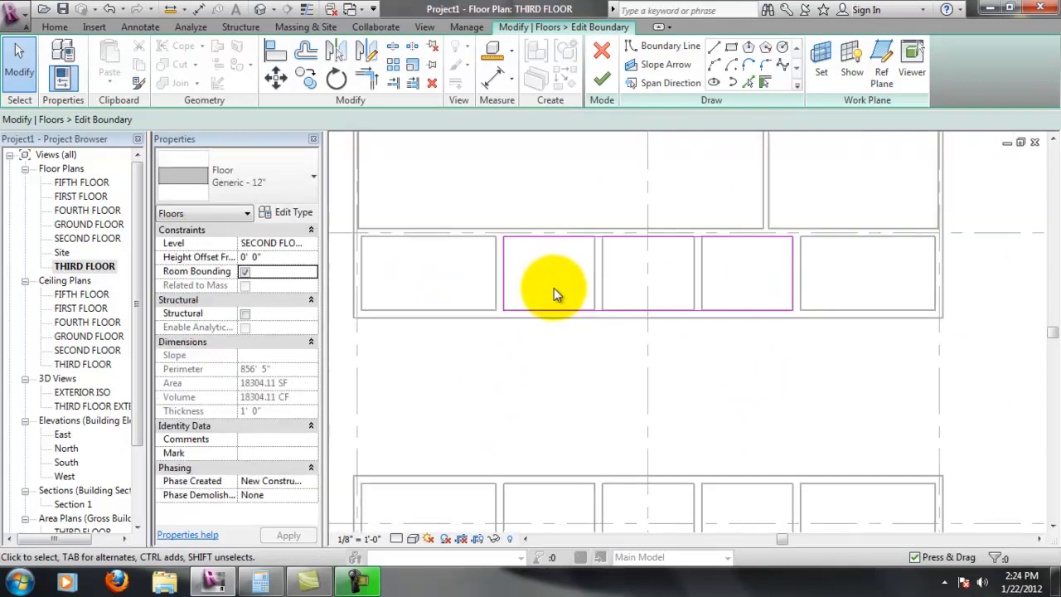
scroll(625, 346, down, 1)
middle_drag(675, 379, 693, 323)
scroll(693, 322, up, 1)
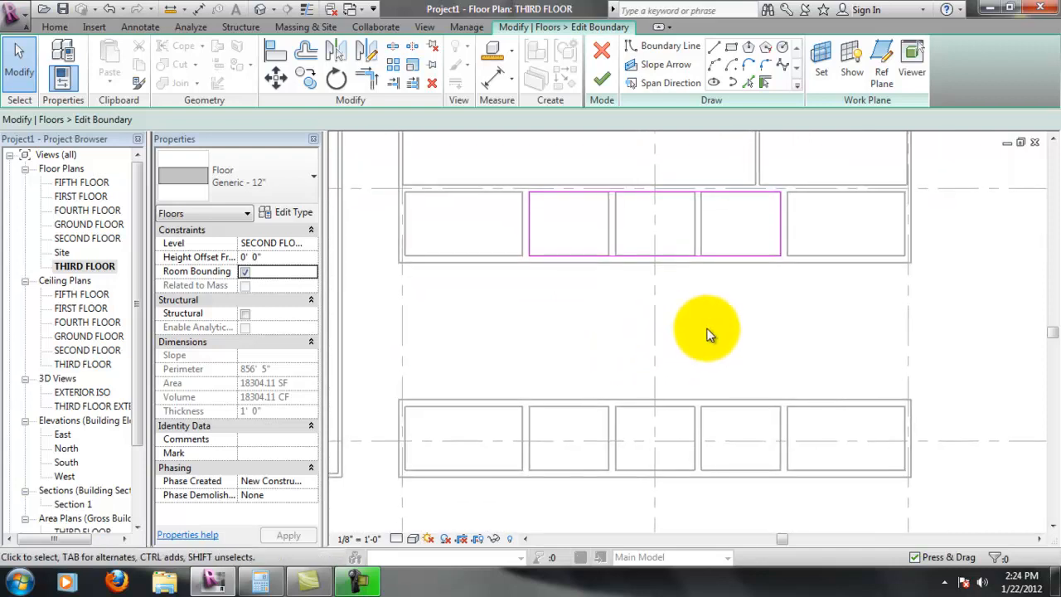
click(732, 50)
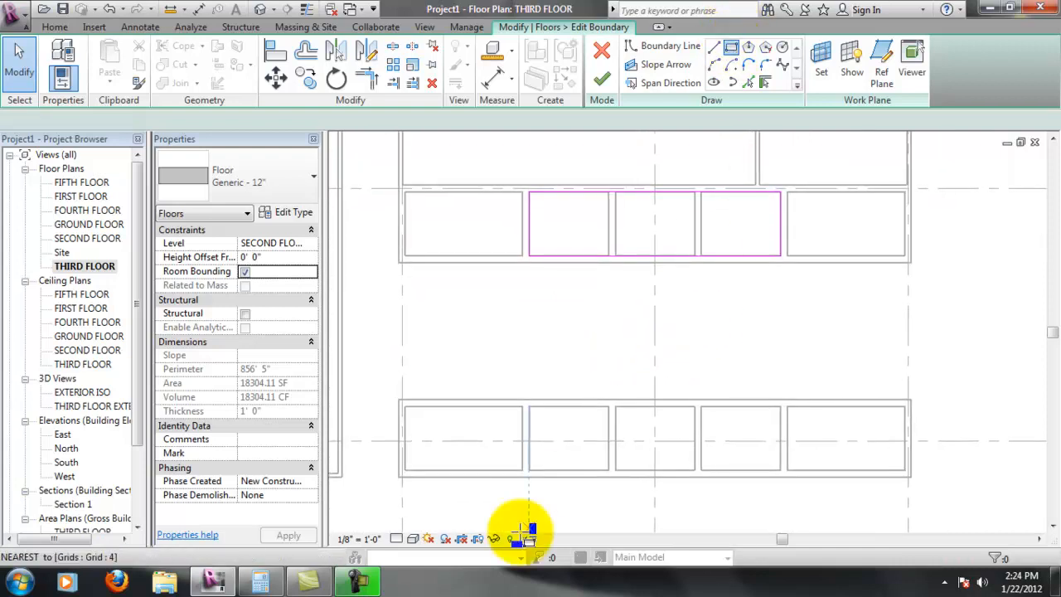
click(528, 407)
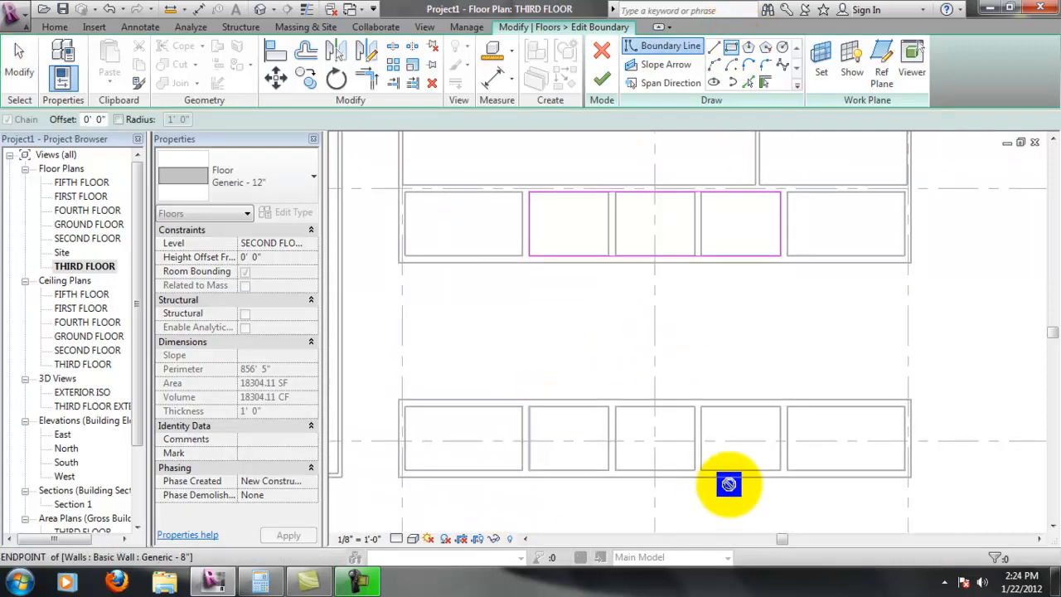
click(781, 469)
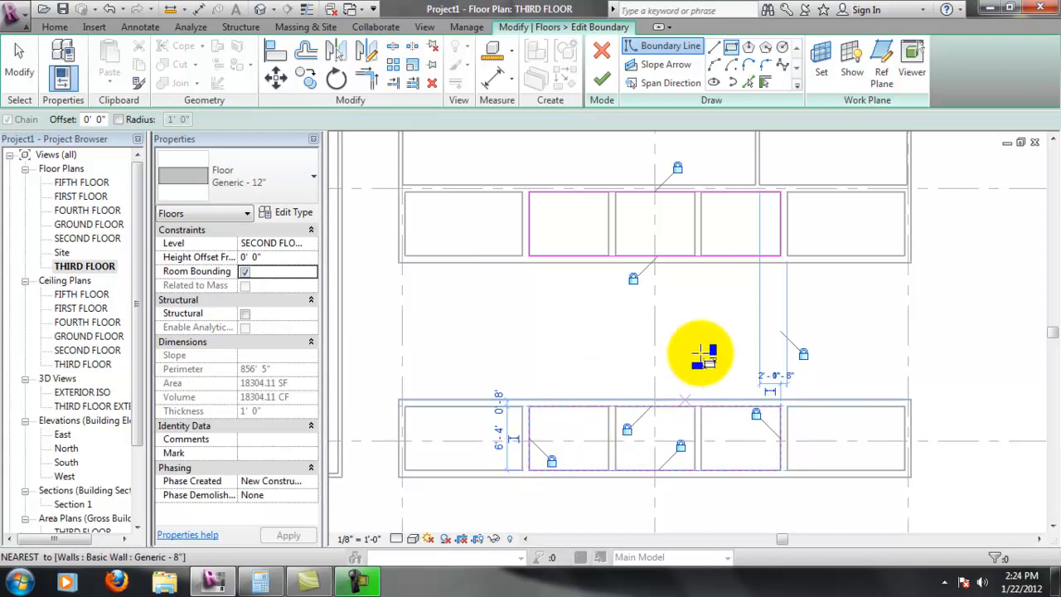
key(Escape)
key(Escape)
scroll(685, 373, down, 2)
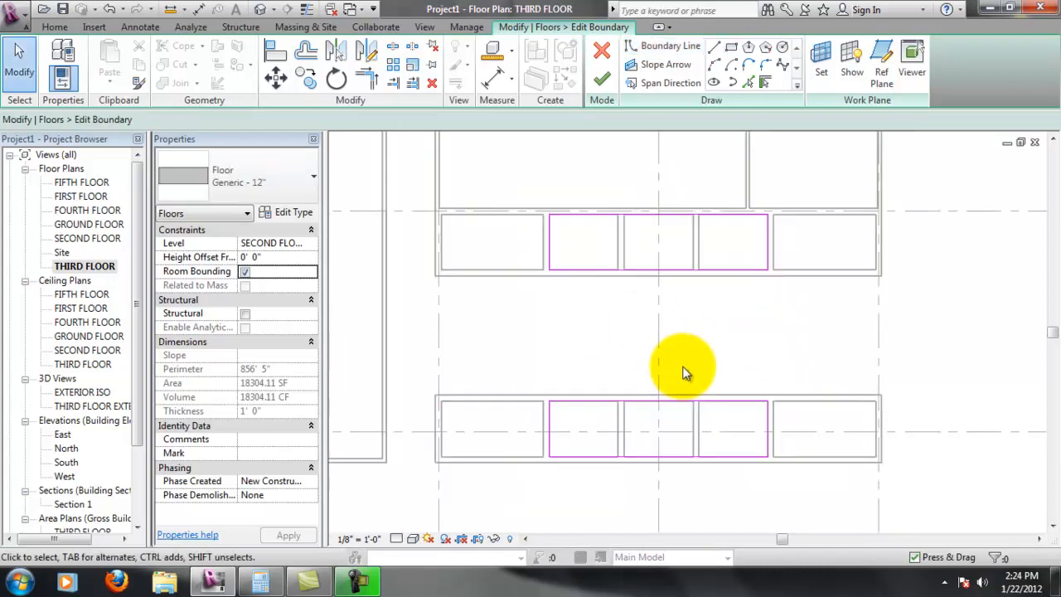
Finish the slab boundary without joining geometry or cutting the overlapping walls, check the two openings, and clear the selection.
click(602, 78)
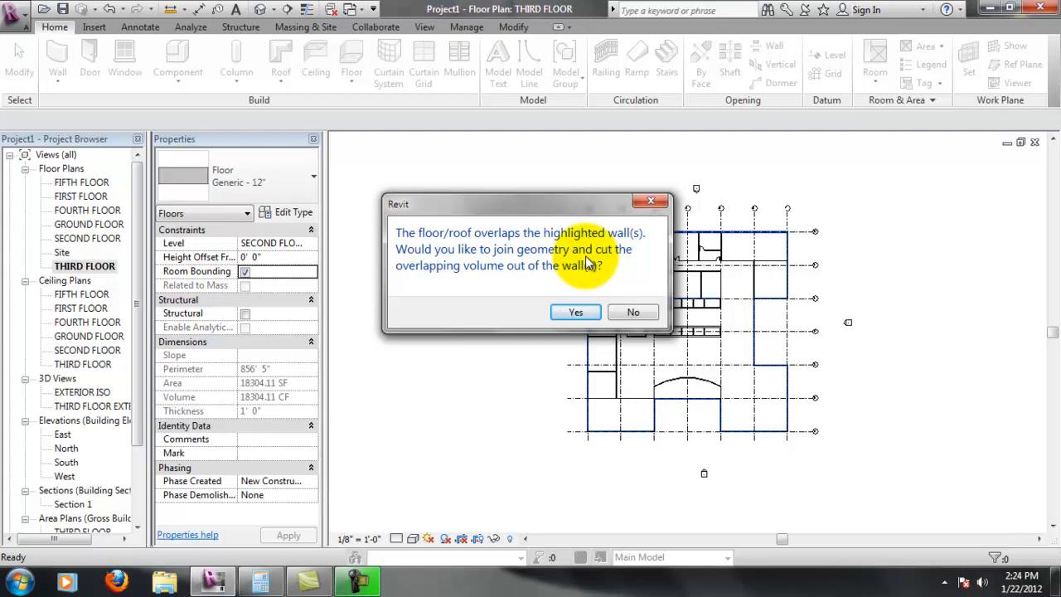
click(634, 312)
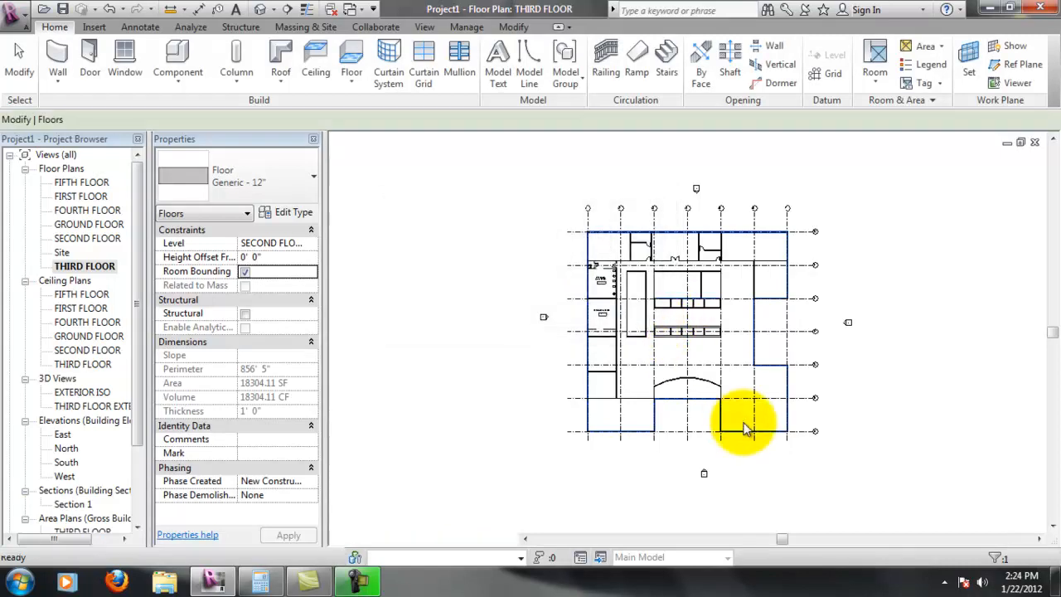
scroll(750, 331, up, 5)
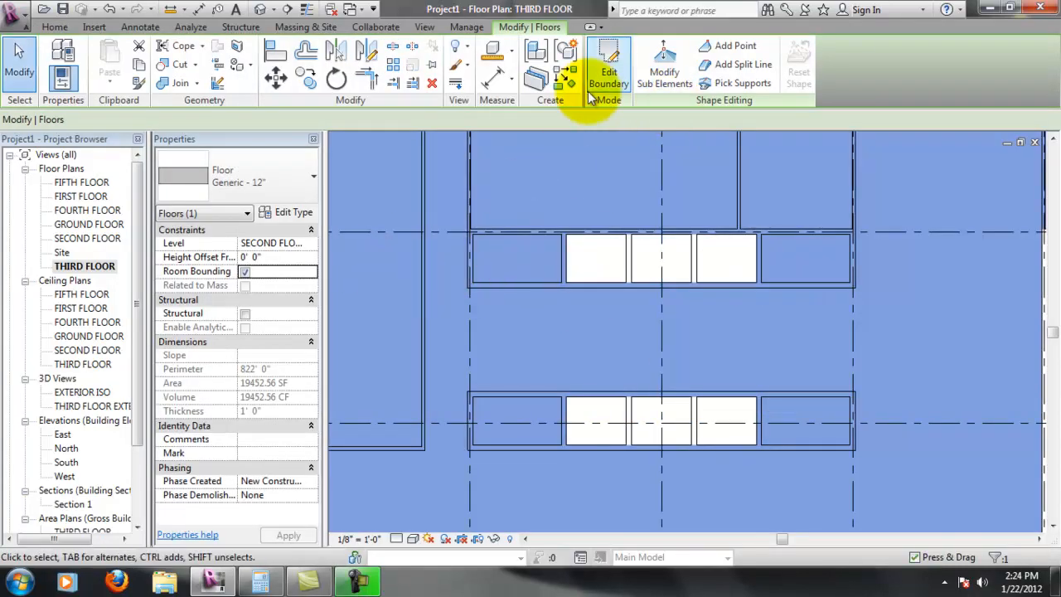
scroll(668, 332, down, 5)
click(821, 369)
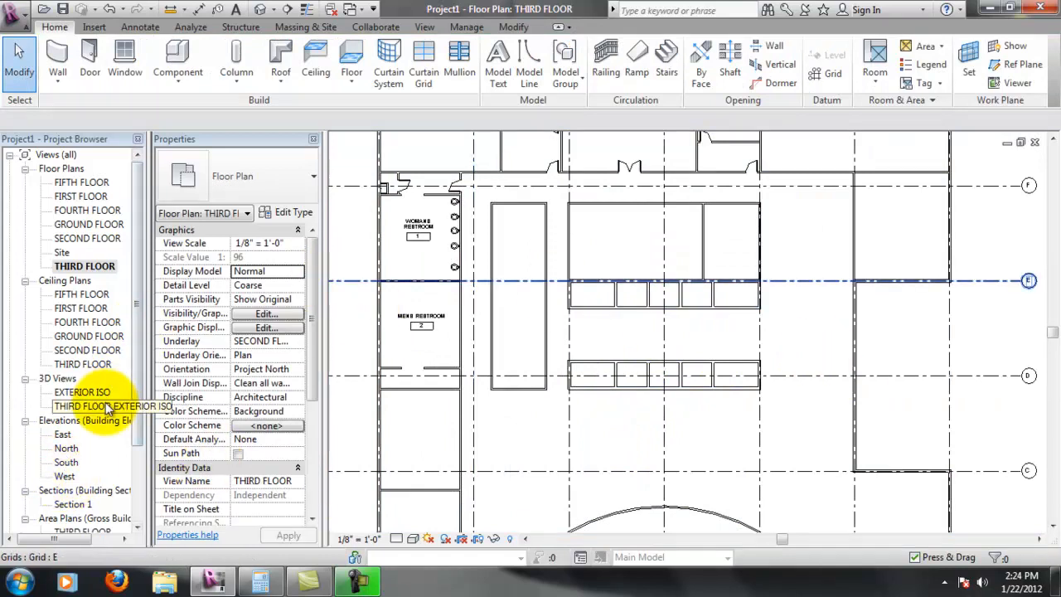
Examine the shaft openings in the THIRD FLOOR EXTERIOR ISO 3D view, and return to the THIRD FLOOR plan.
drag(140, 371, 130, 404)
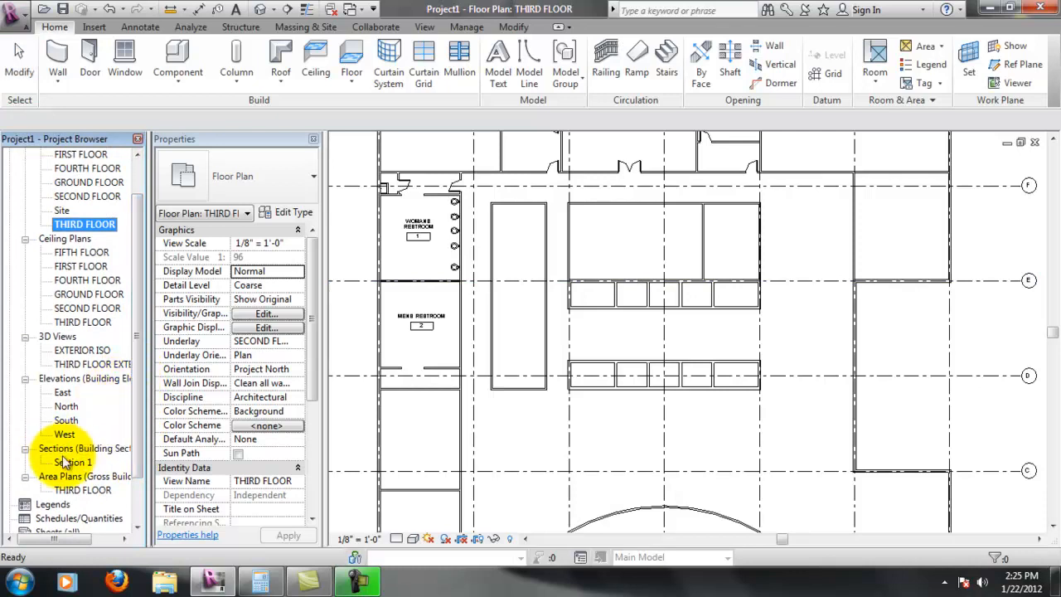
double_click(87, 364)
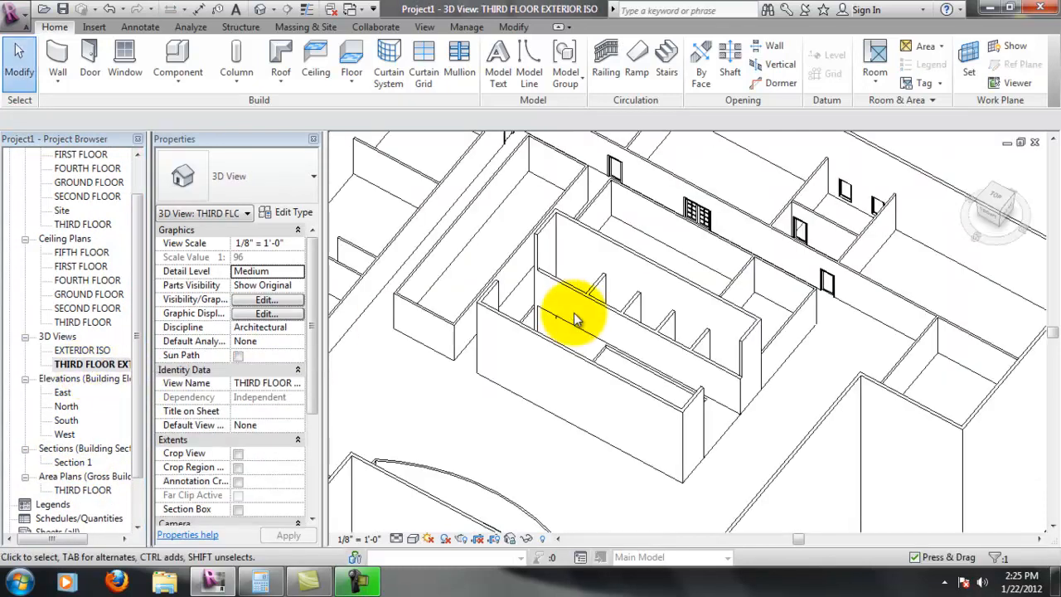
scroll(721, 324, up, 3)
middle_drag(722, 327, 737, 283)
key(alt)
scroll(687, 321, down, 2)
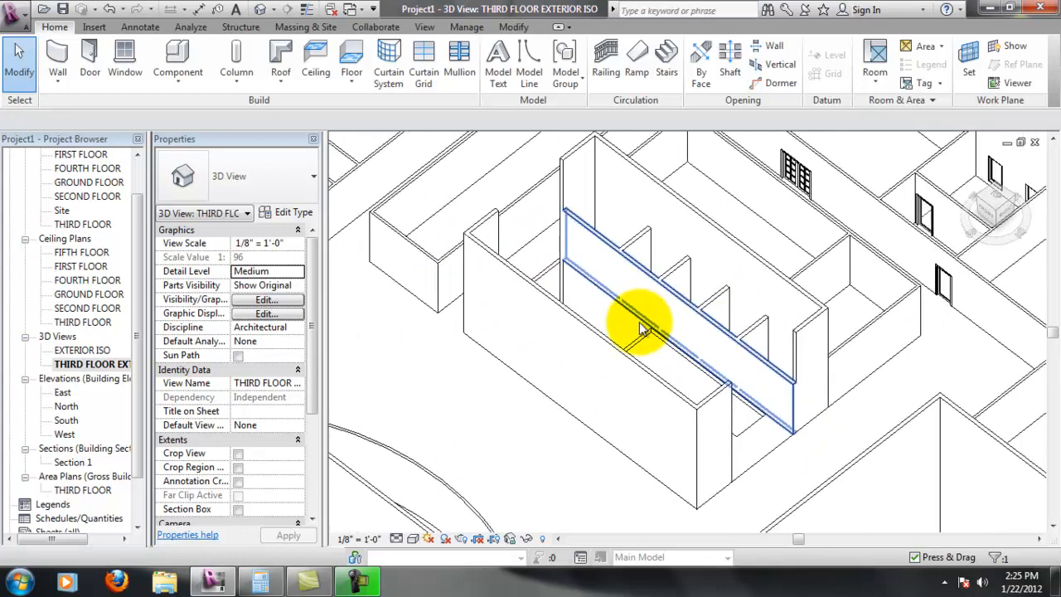
double_click(84, 224)
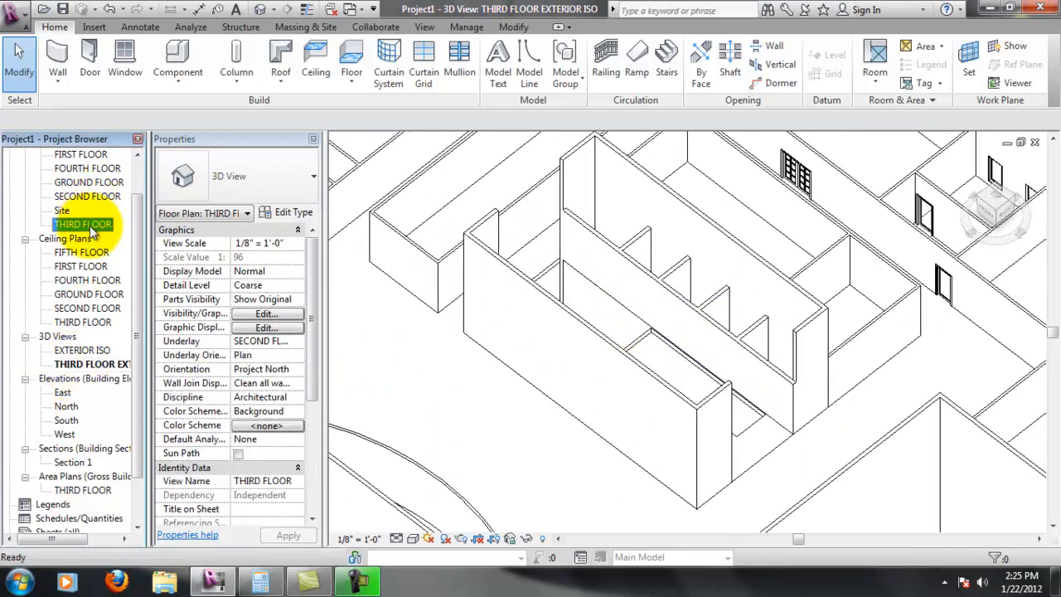
Examine the divider and outer walls of the two elevator shaft rows in the THIRD FLOOR plan.
scroll(706, 379, up, 3)
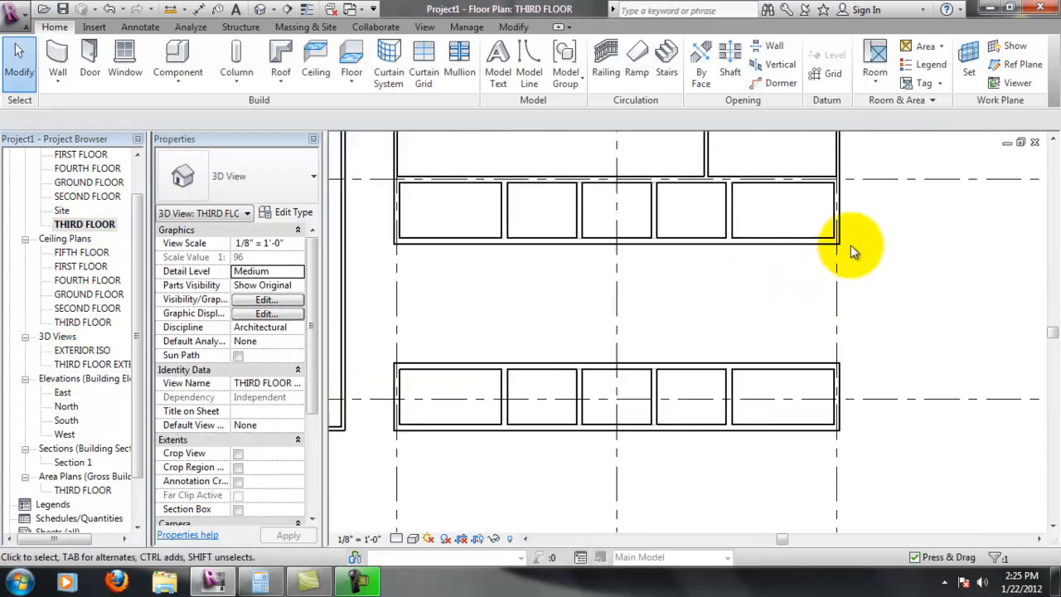
scroll(851, 248, up, 1)
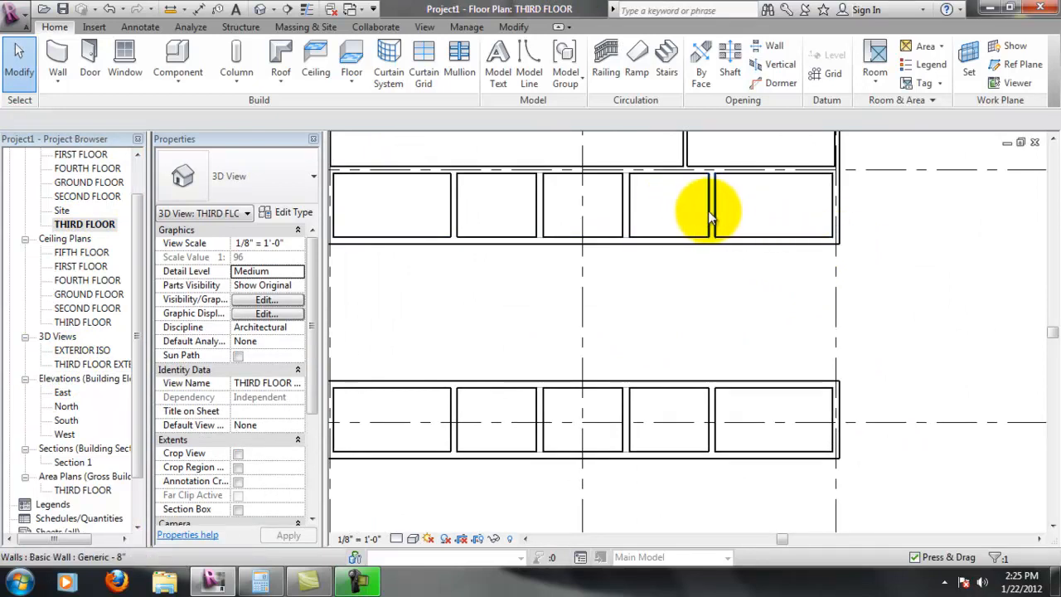
scroll(554, 228, down, 5)
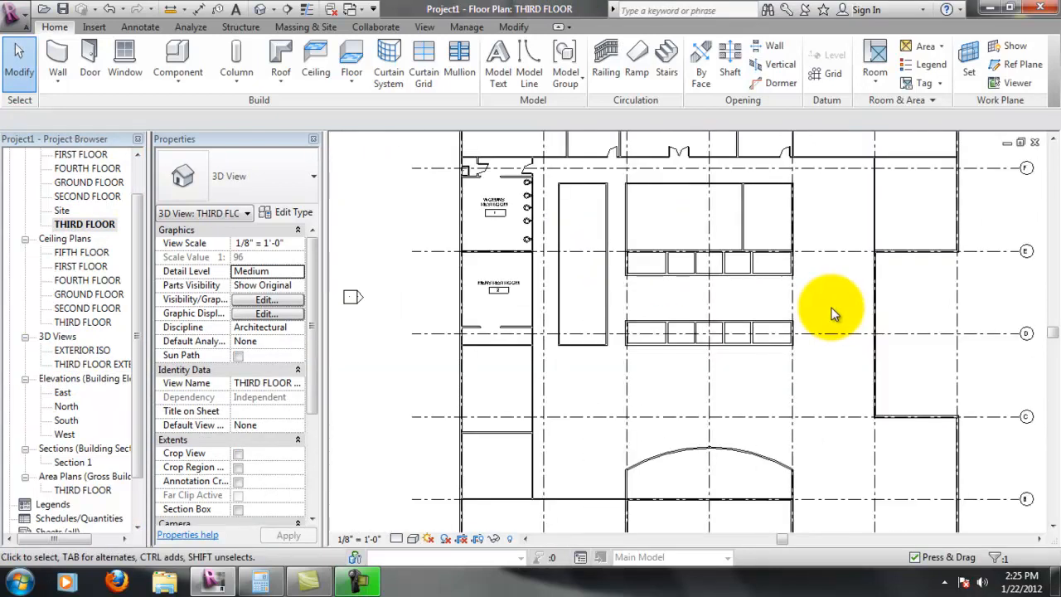
scroll(833, 313, up, 2)
scroll(756, 232, up, 2)
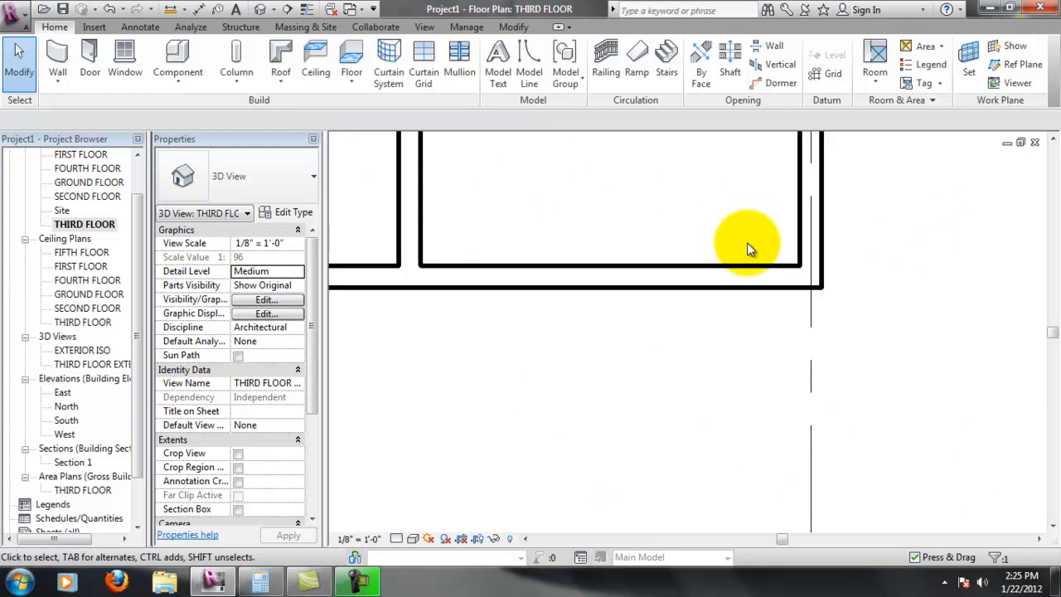
scroll(705, 247, down, 1)
scroll(607, 267, down, 4)
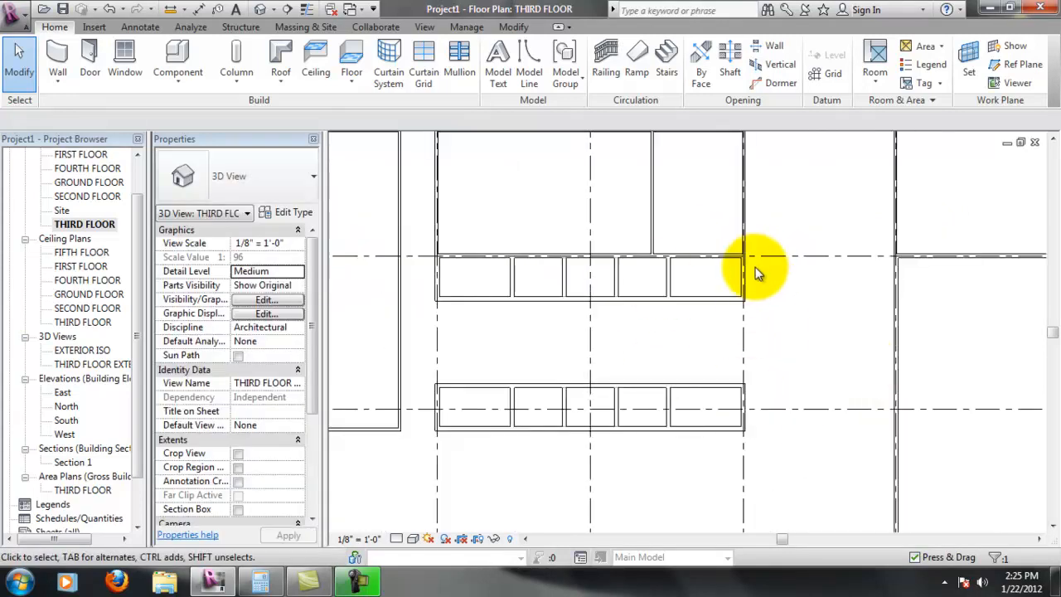
scroll(759, 276, up, 2)
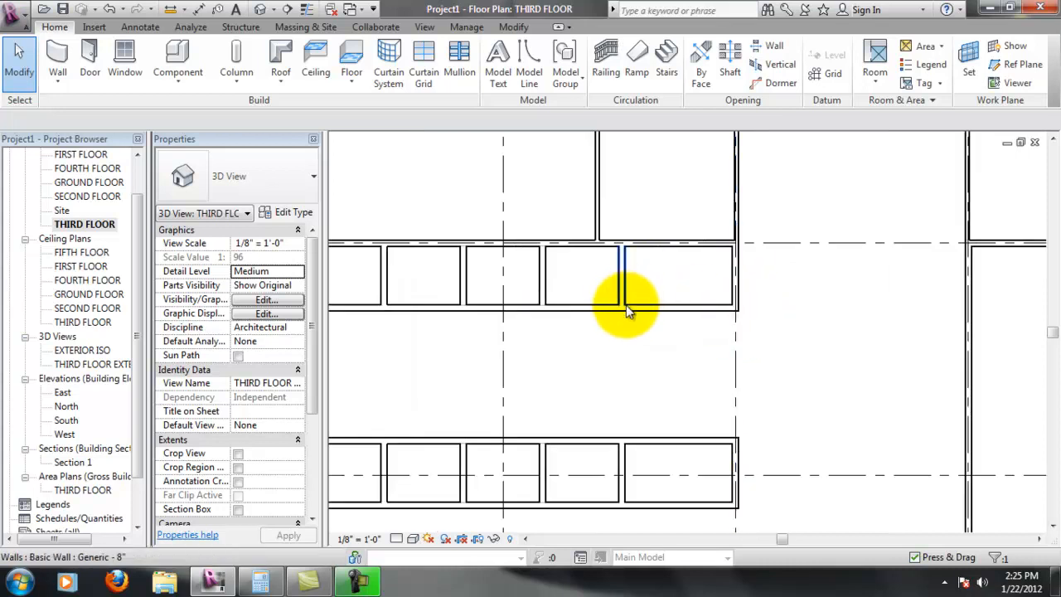
scroll(627, 306, up, 2)
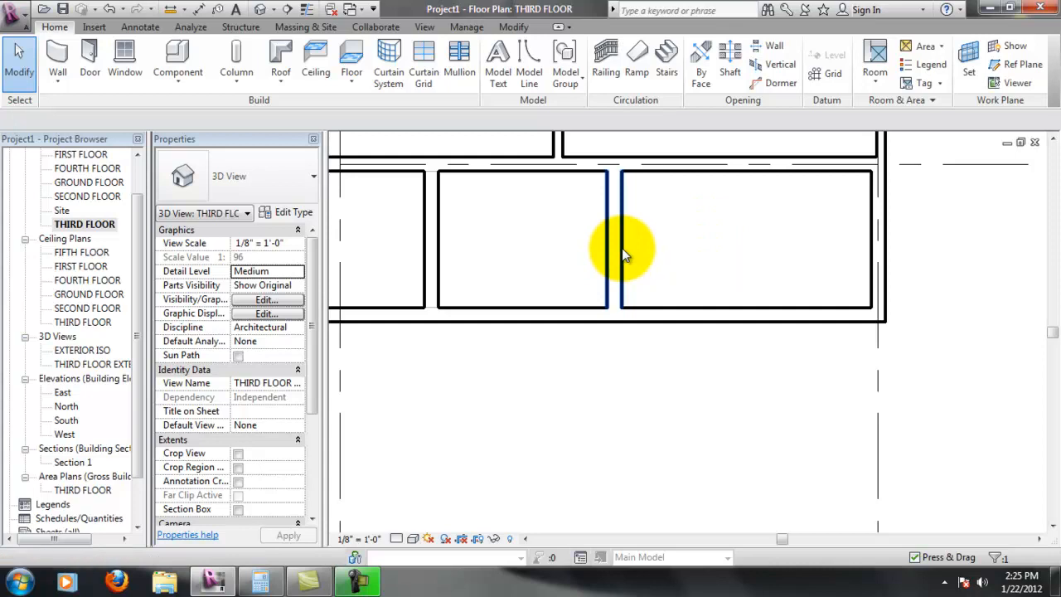
Select the second floor slab at the upper shaft row's divider wall and open its boundary for editing.
key(Tab)
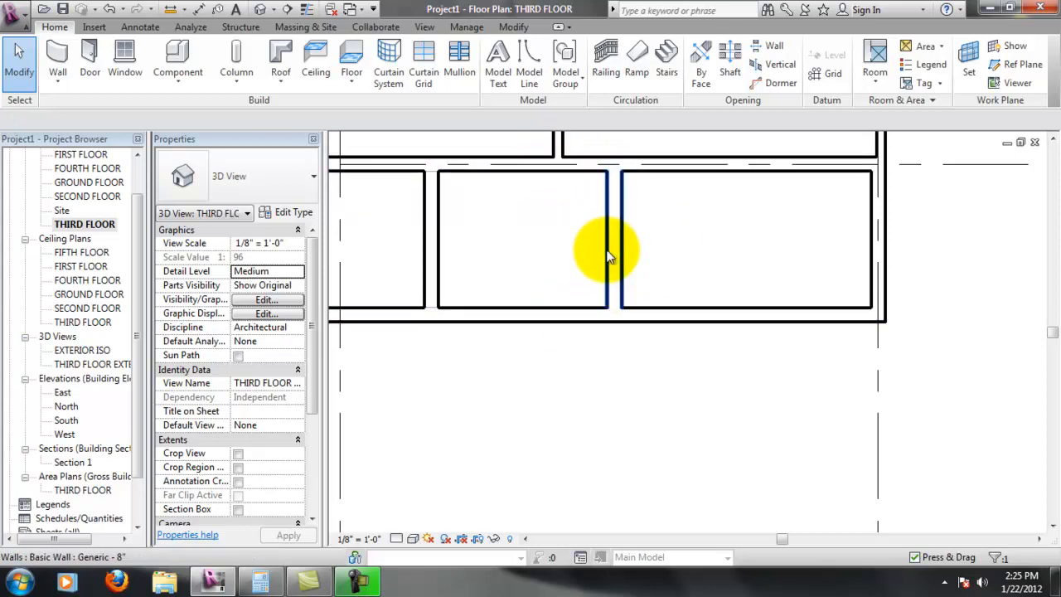
key(Tab)
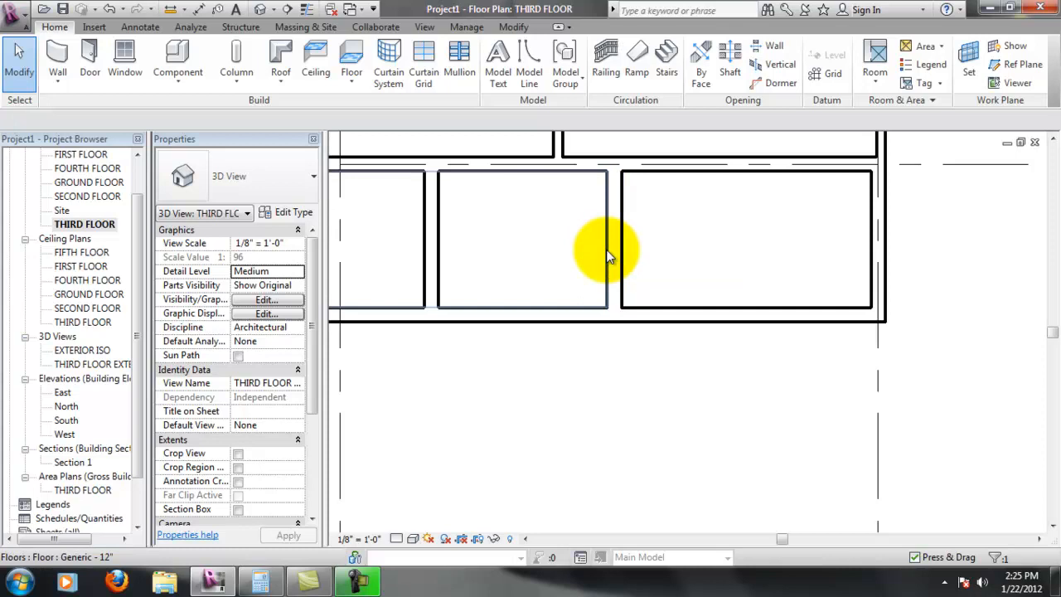
click(608, 256)
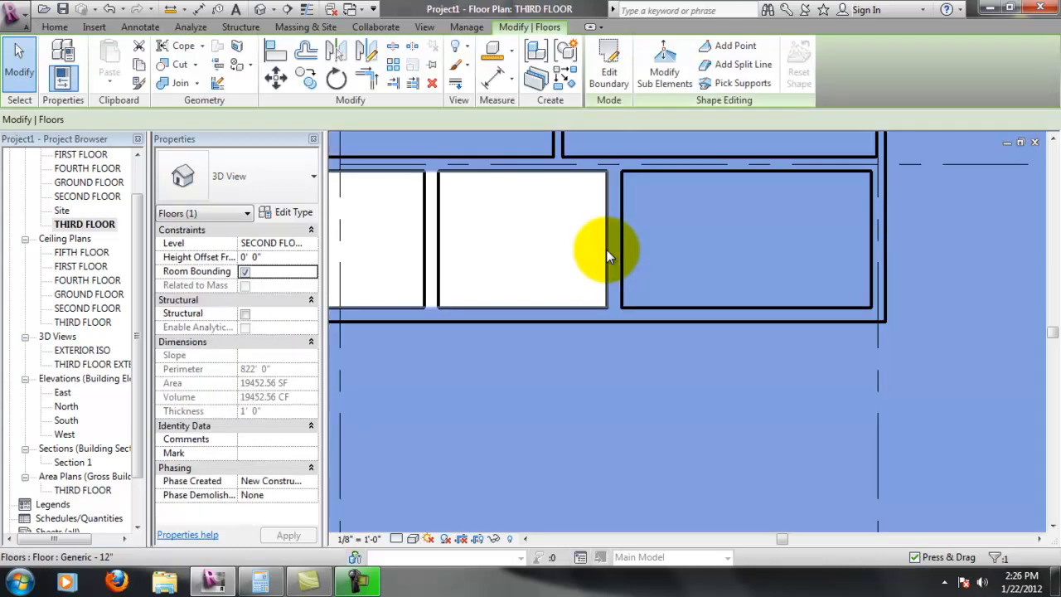
scroll(608, 253, down, 2)
scroll(607, 253, down, 2)
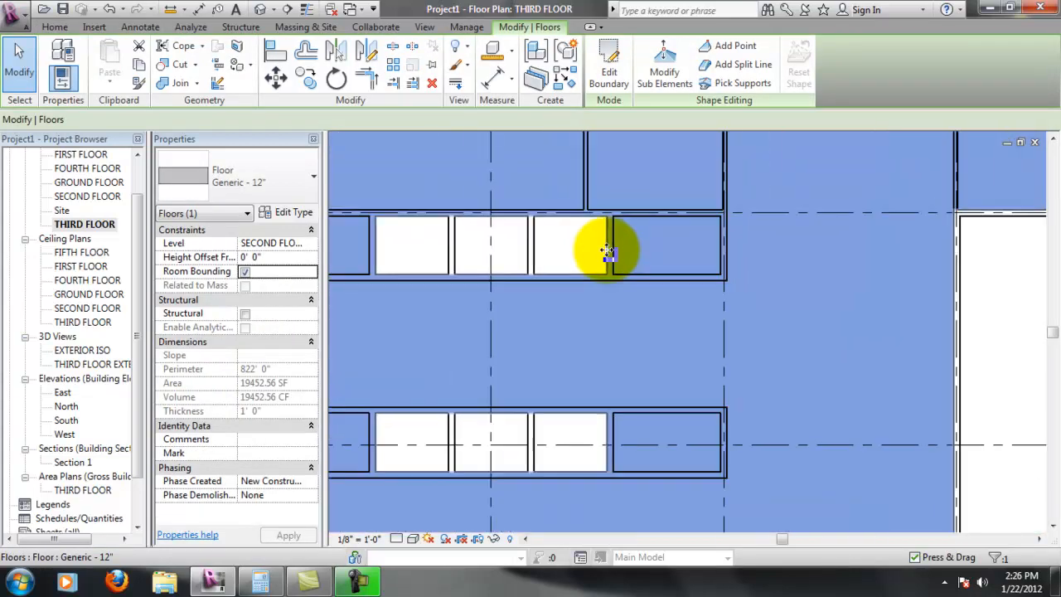
click(616, 77)
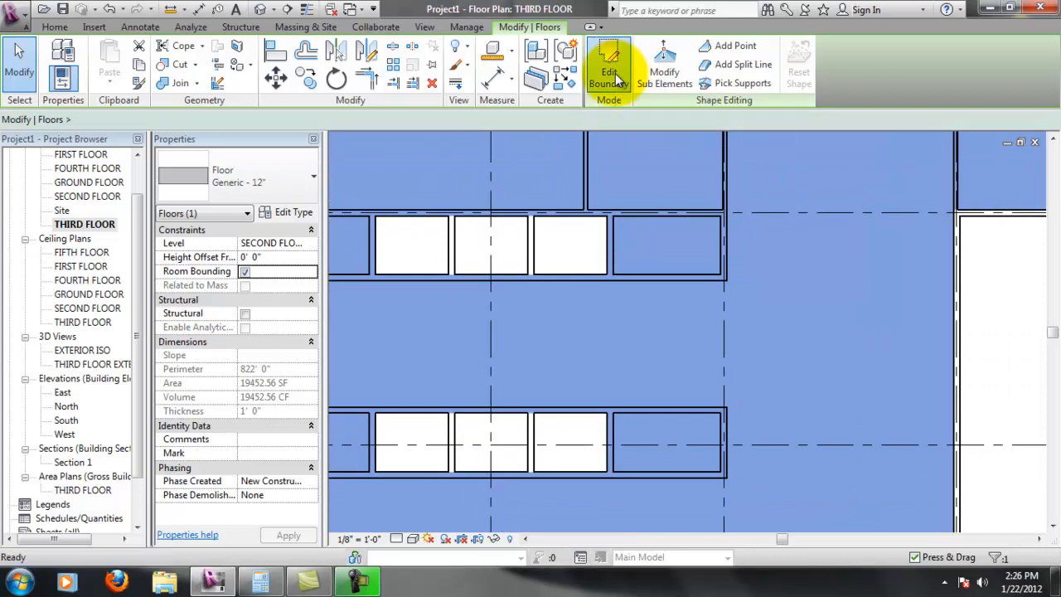
Examine the two rectangular opening boundaries around the middle shafts of both rows, and finish the slab boundary edit.
scroll(533, 344, down, 2)
scroll(543, 341, down, 3)
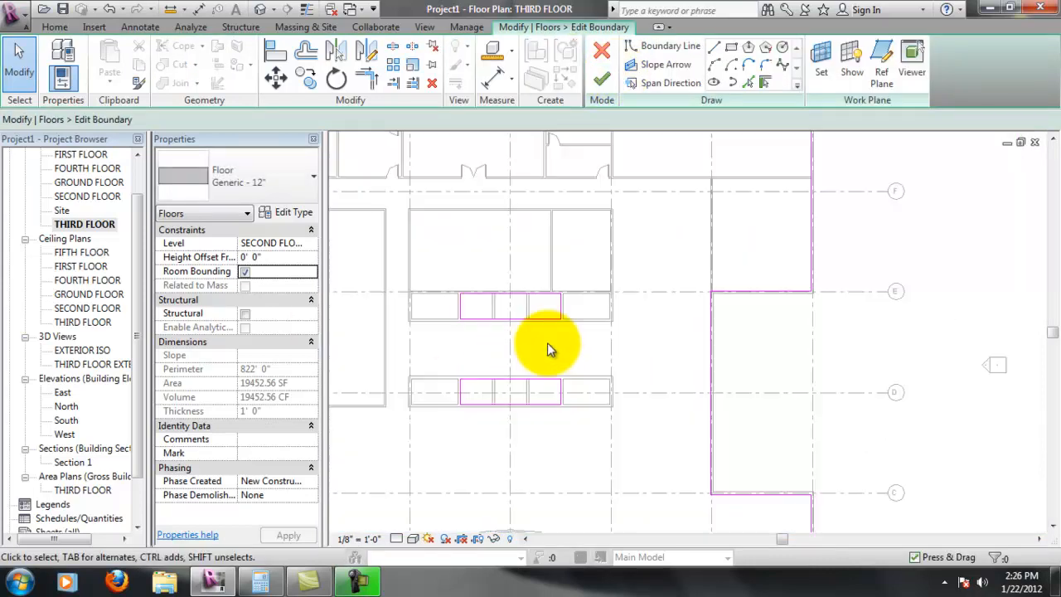
mouse_move(553, 356)
middle_down()
mouse_move(641, 349)
mouse_move(626, 274)
middle_up()
scroll(640, 350, down, 1)
scroll(625, 279, up, 5)
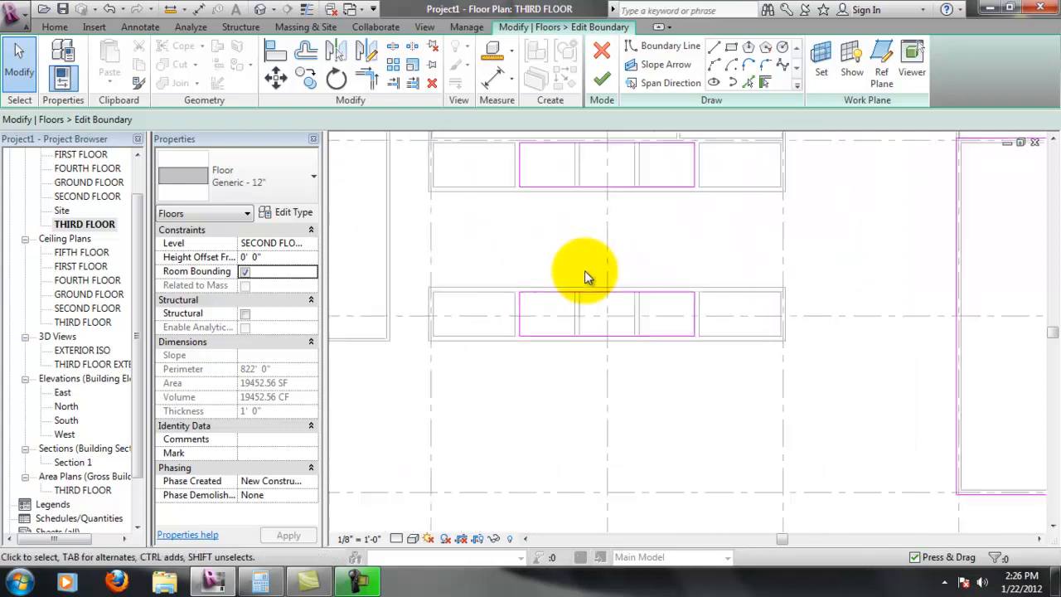
middle_drag(751, 195, 689, 455)
scroll(689, 455, down, 1)
scroll(689, 455, down, 3)
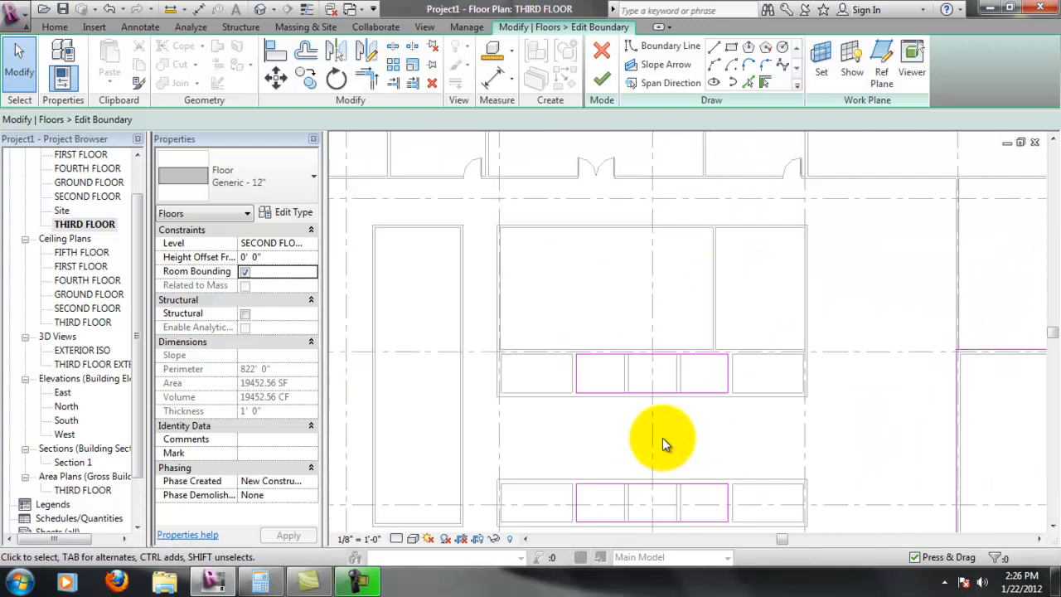
scroll(662, 438, down, 1)
middle_drag(709, 455, 685, 381)
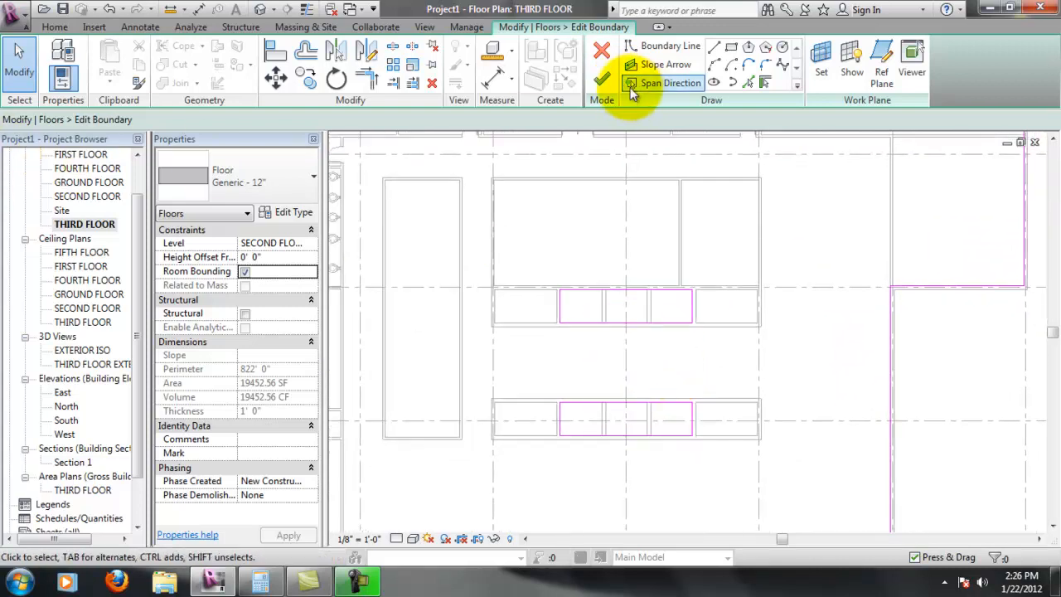
click(601, 78)
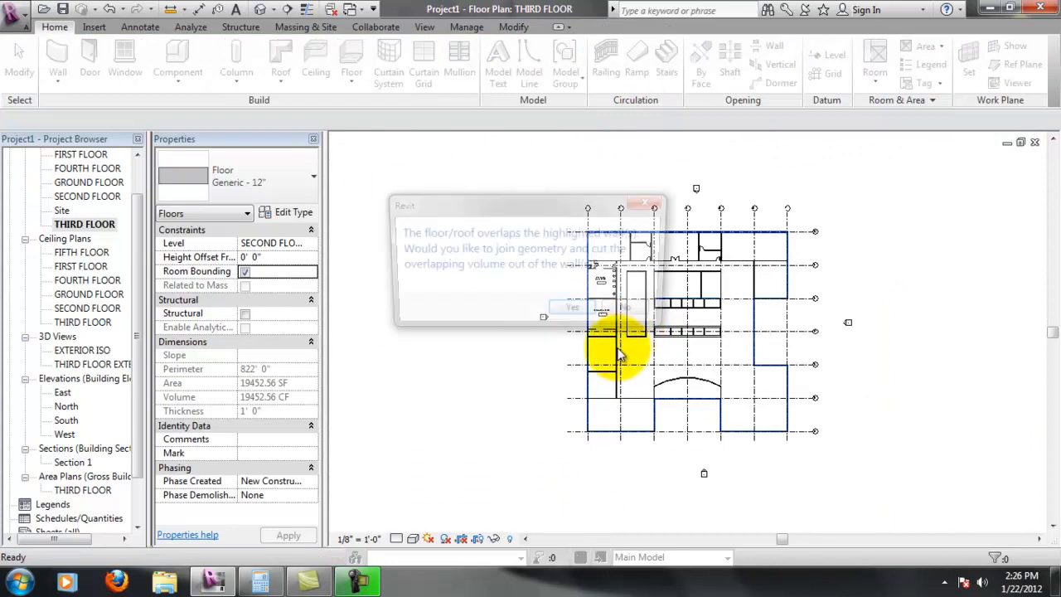
click(580, 317)
Check the second floor slab's openings against the shaft walls in both rows, and clear the slab selection.
scroll(654, 308, up, 5)
scroll(705, 307, up, 2)
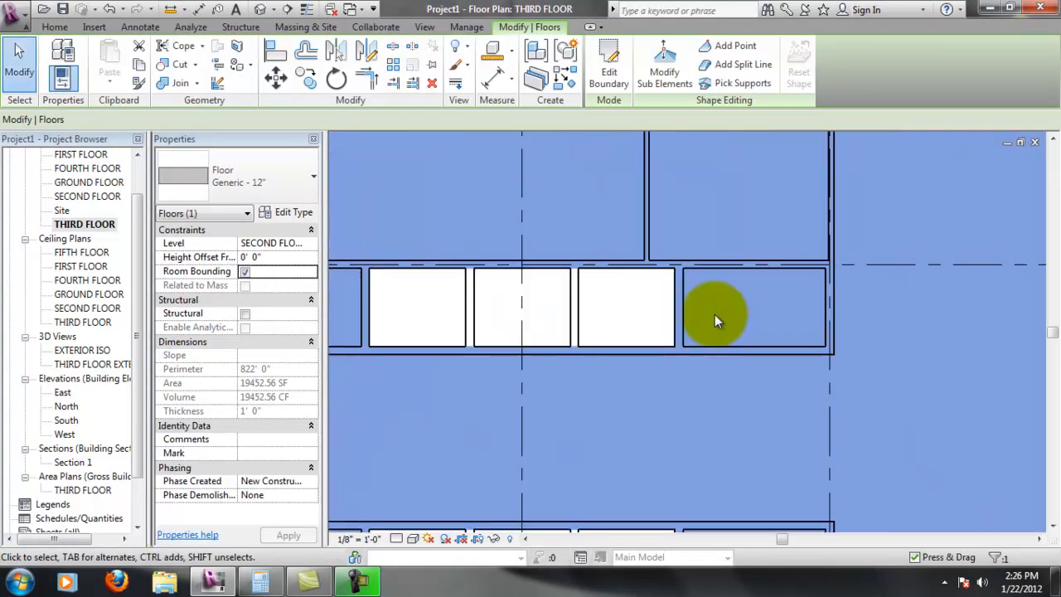
scroll(716, 314, up, 3)
scroll(645, 310, down, 2)
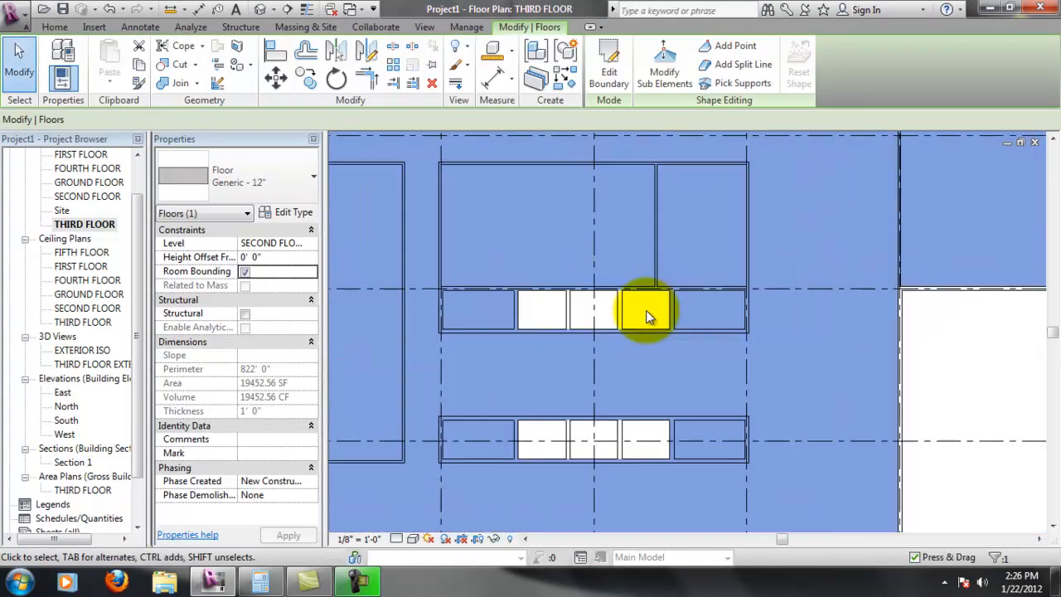
scroll(626, 307, up, 3)
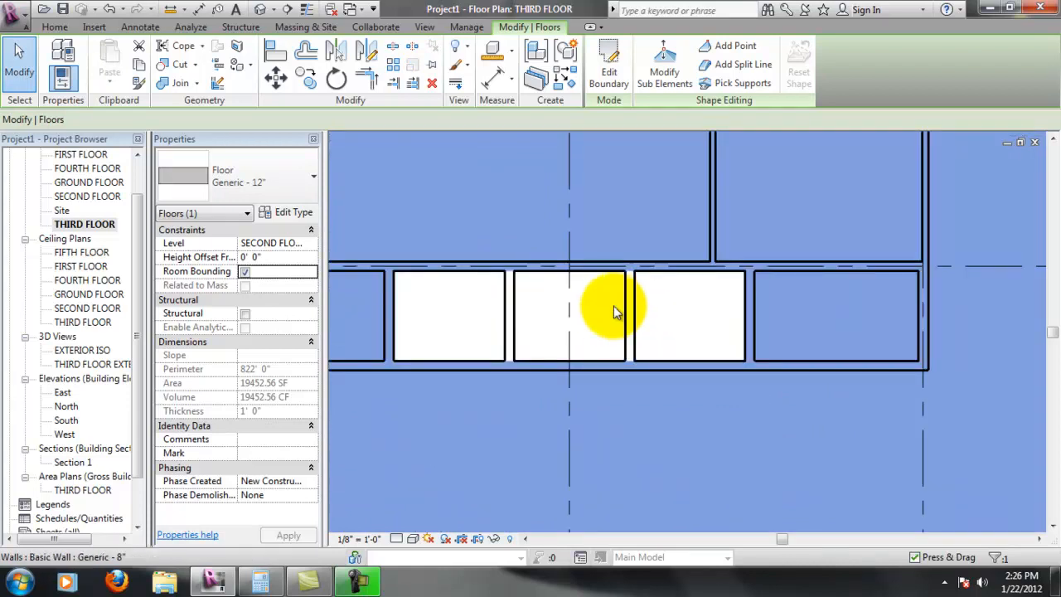
scroll(540, 327, down, 5)
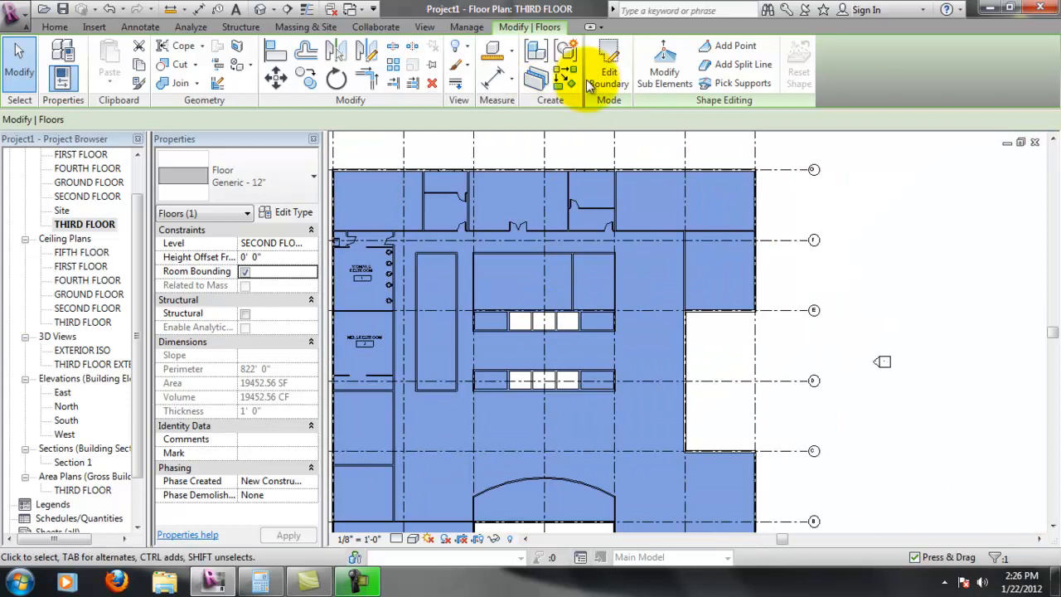
click(854, 249)
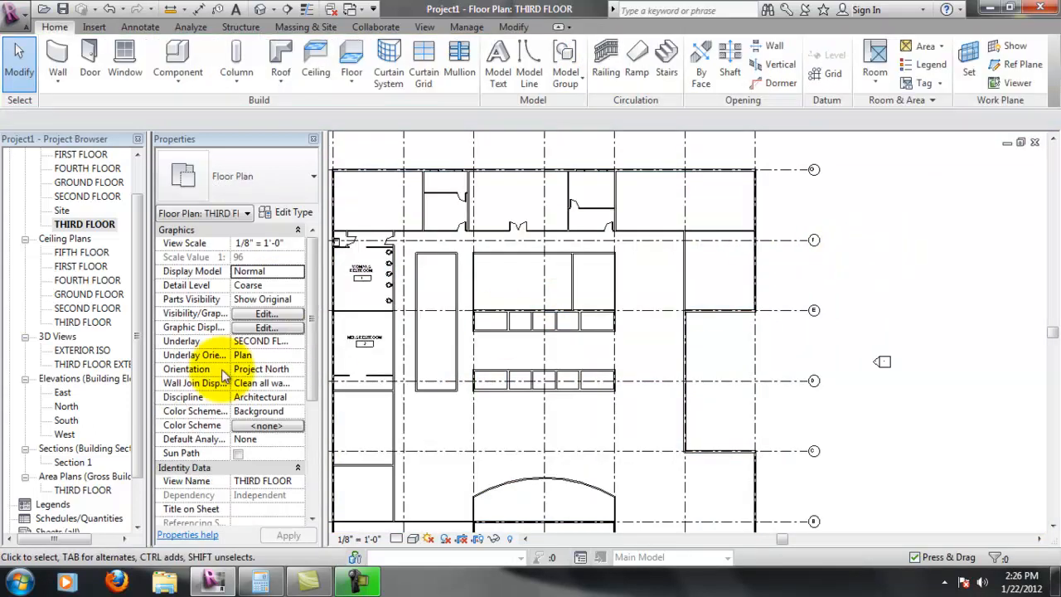
Inspect the shaft area in the THIRD FLOOR EXTERIOR ISO 3D view, highlighting the third floor slab and the second floor slab in turn.
double_click(71, 365)
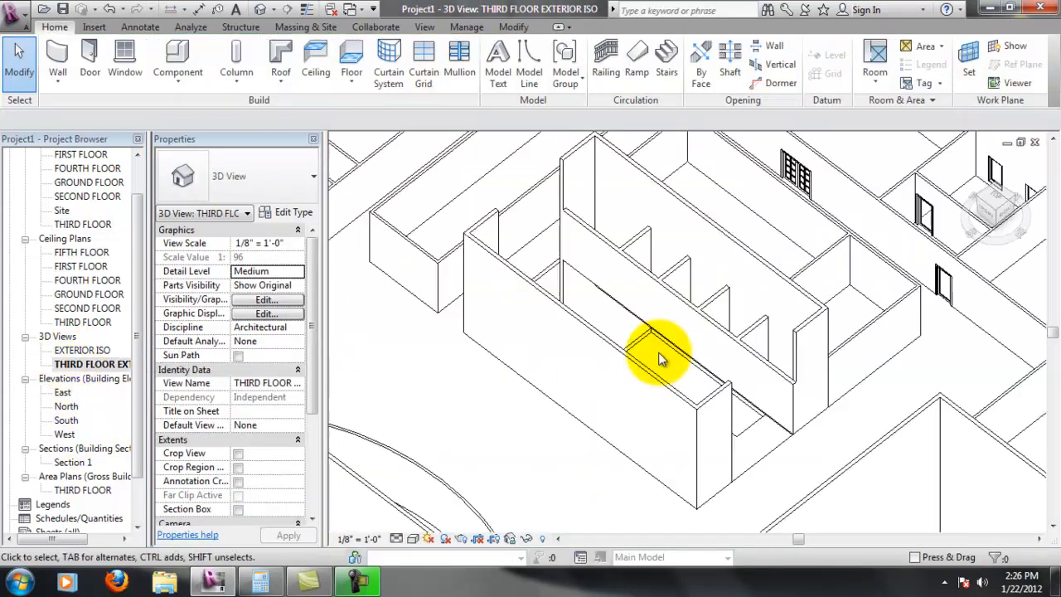
middle_drag(815, 420, 811, 338)
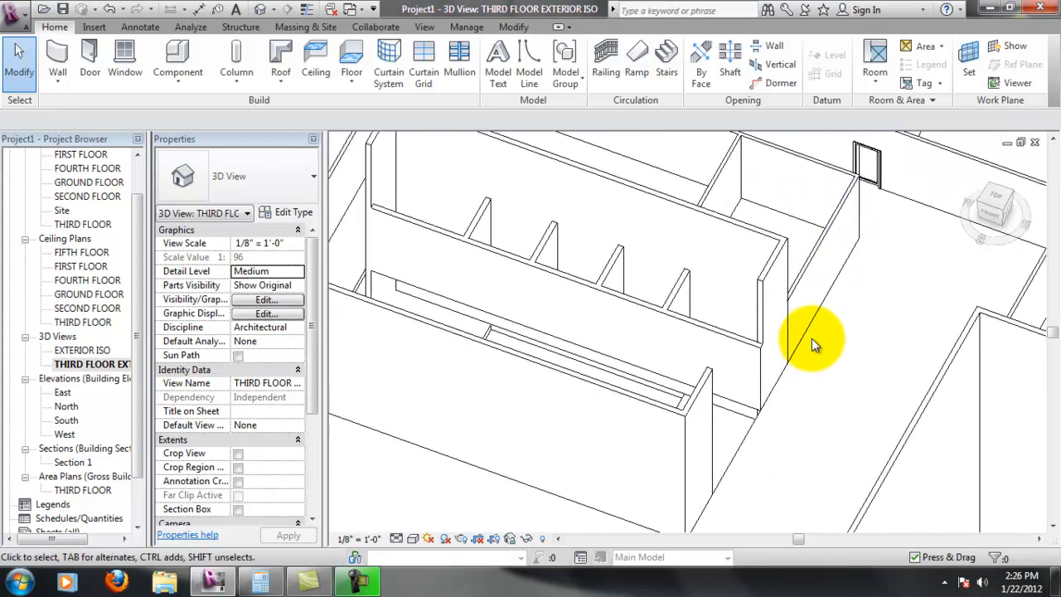
click(756, 424)
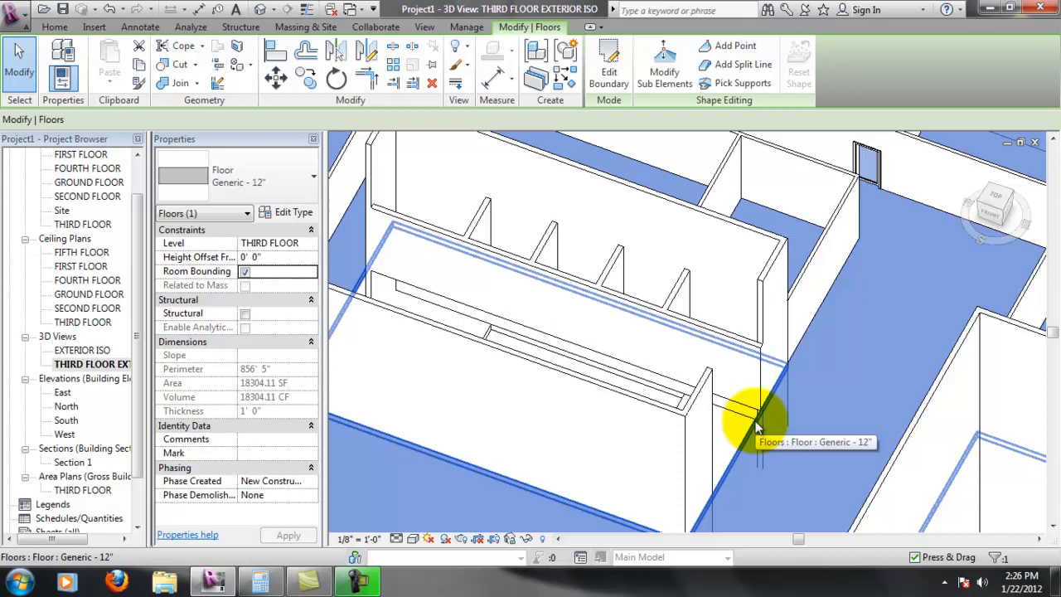
scroll(754, 425, down, 4)
middle_drag(919, 439, 884, 283)
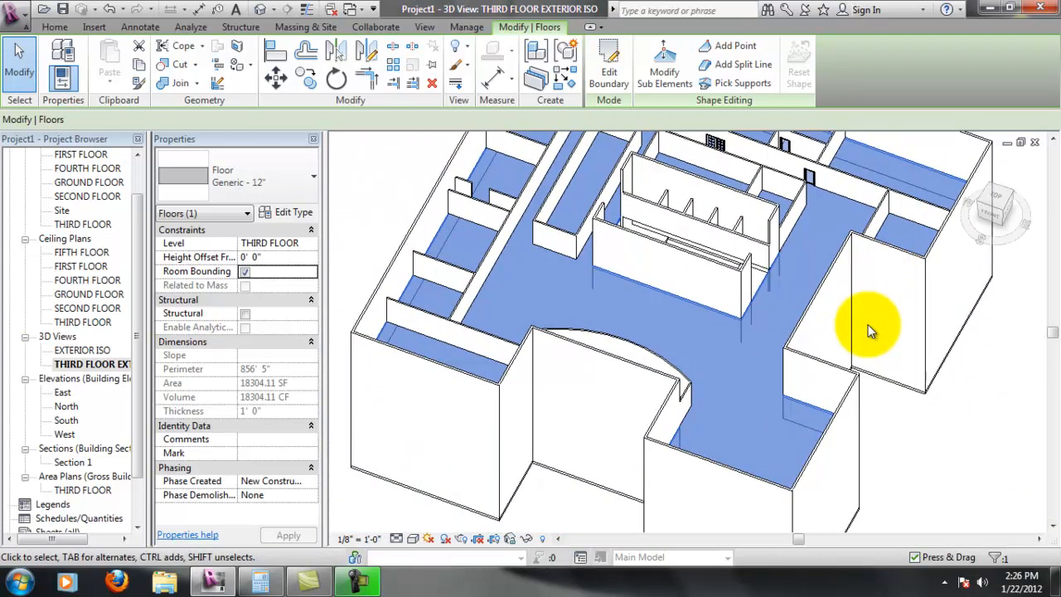
middle_drag(788, 279, 832, 356)
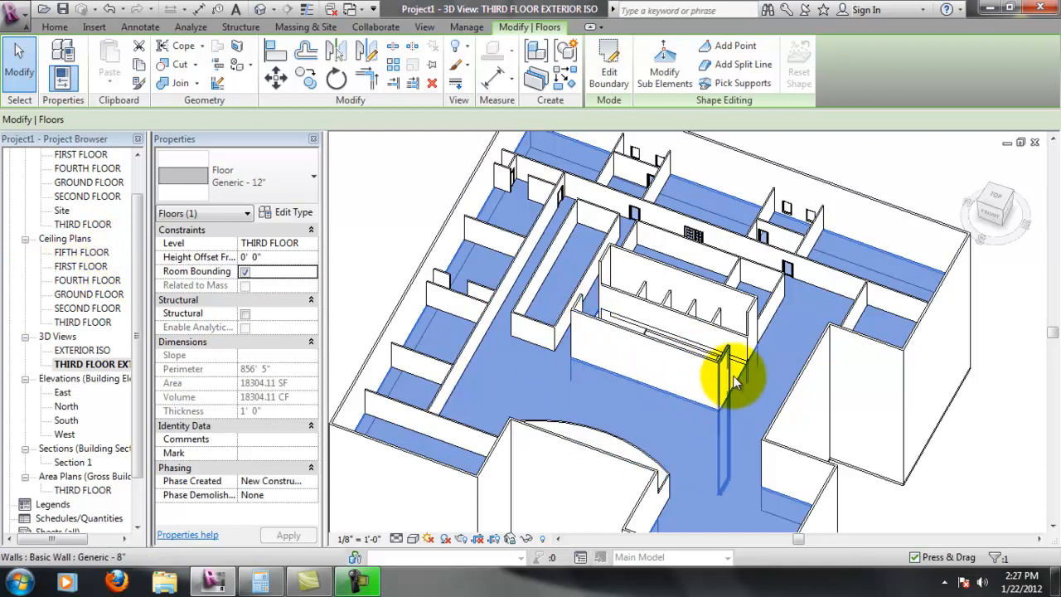
scroll(690, 373, up, 5)
shift+middle_drag(694, 374, 600, 344)
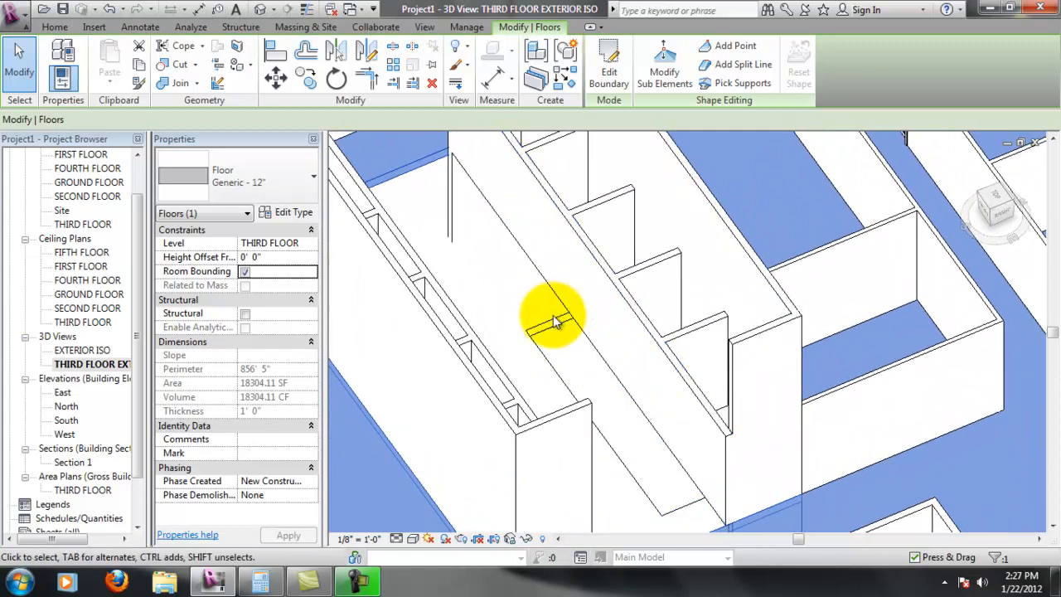
click(535, 333)
scroll(633, 434, down, 2)
scroll(633, 439, down, 3)
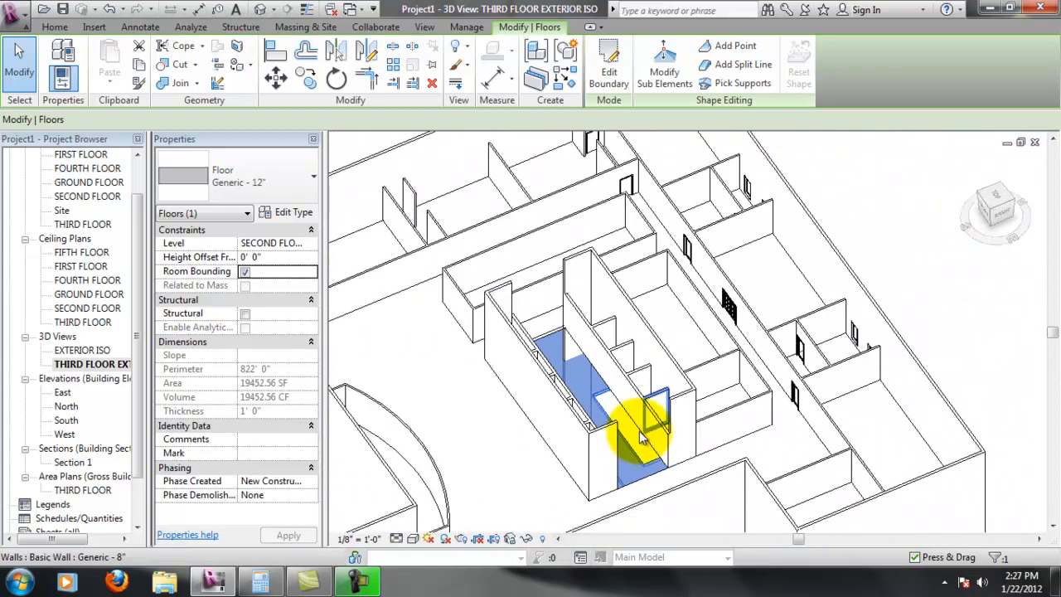
Open the third floor slab's boundary for editing and switch to the THIRD FLOOR plan.
click(651, 478)
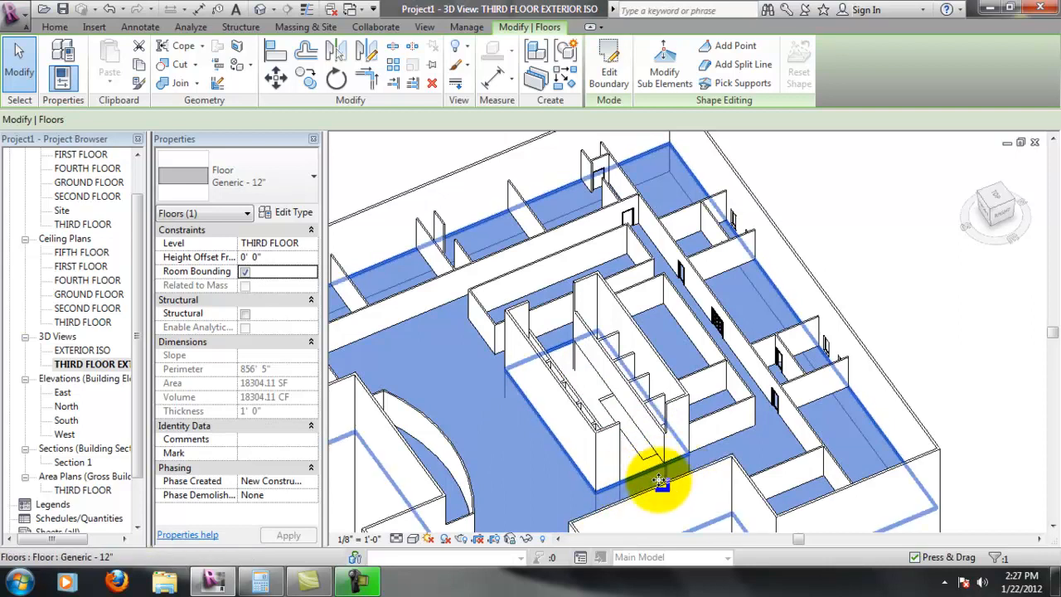
scroll(655, 472, up, 3)
click(608, 62)
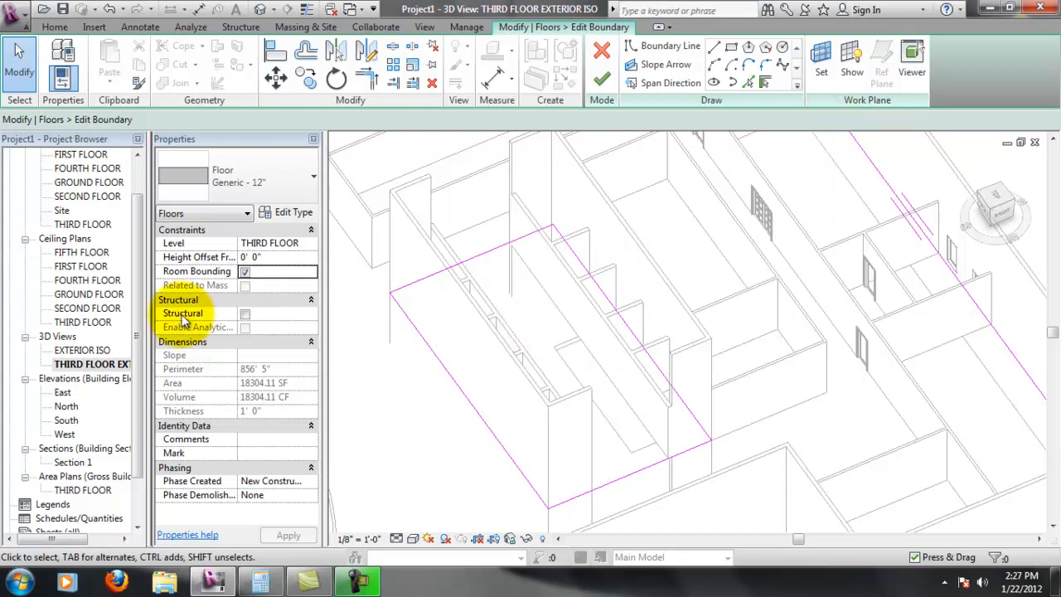
double_click(86, 224)
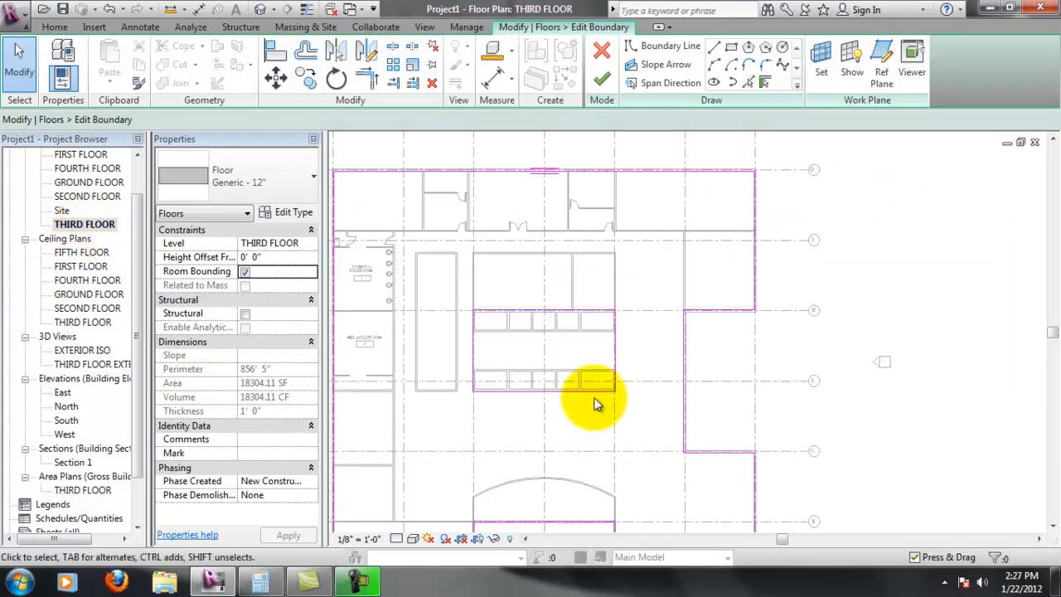
Delete the whole rectangular boundary loop enclosing both elevator shaft rows from the third floor slab sketch.
scroll(592, 391, up, 3)
middle_drag(429, 284, 580, 257)
scroll(581, 257, up, 3)
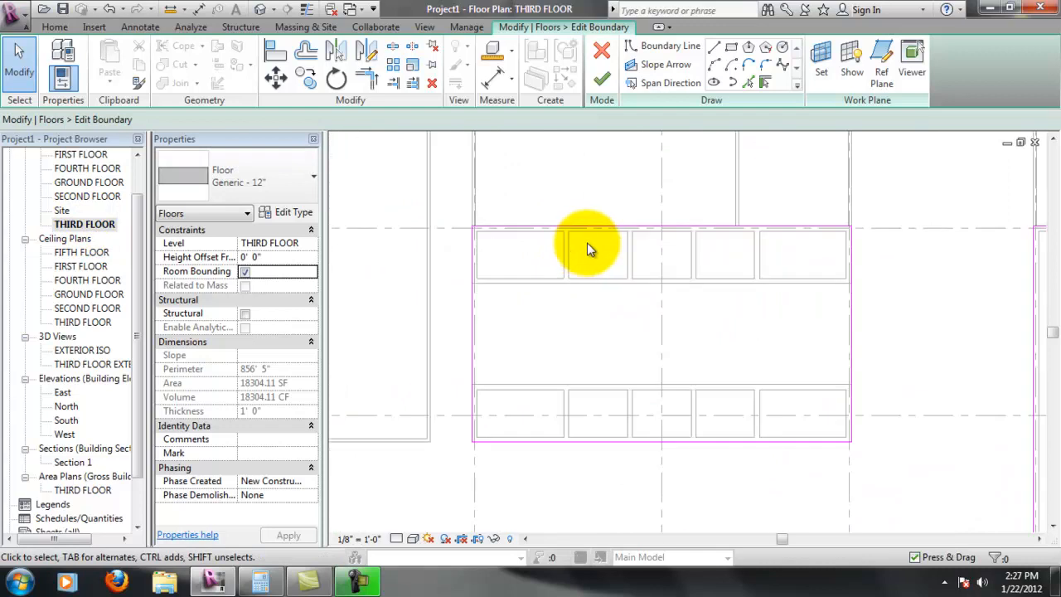
click(606, 226)
key(Tab)
click(606, 227)
key(Delete)
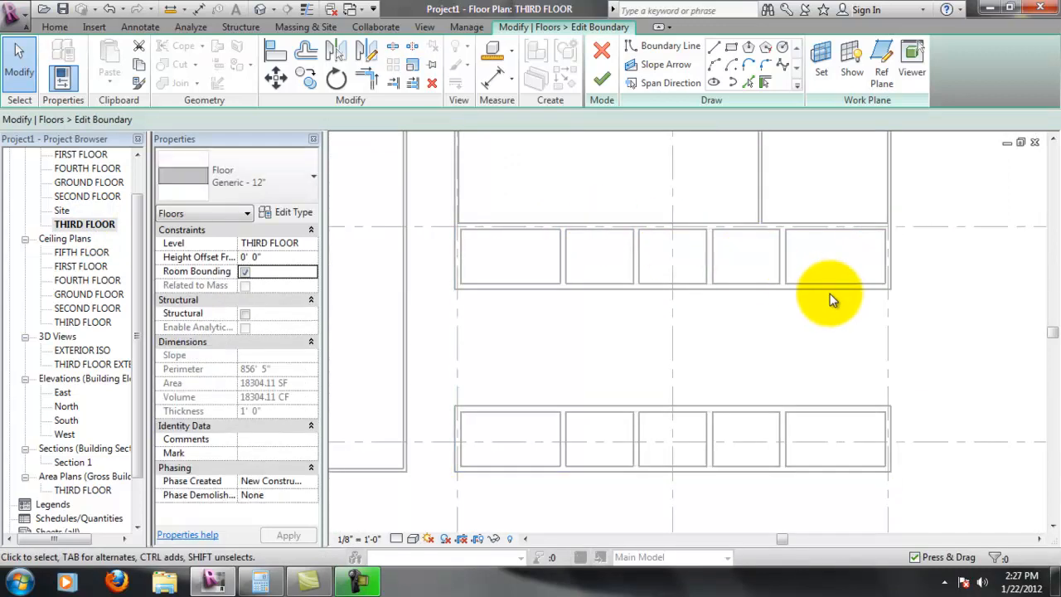
Sketch two rectangular openings in the third floor slab boundary, one around the three middle shafts of each elevator row.
click(730, 47)
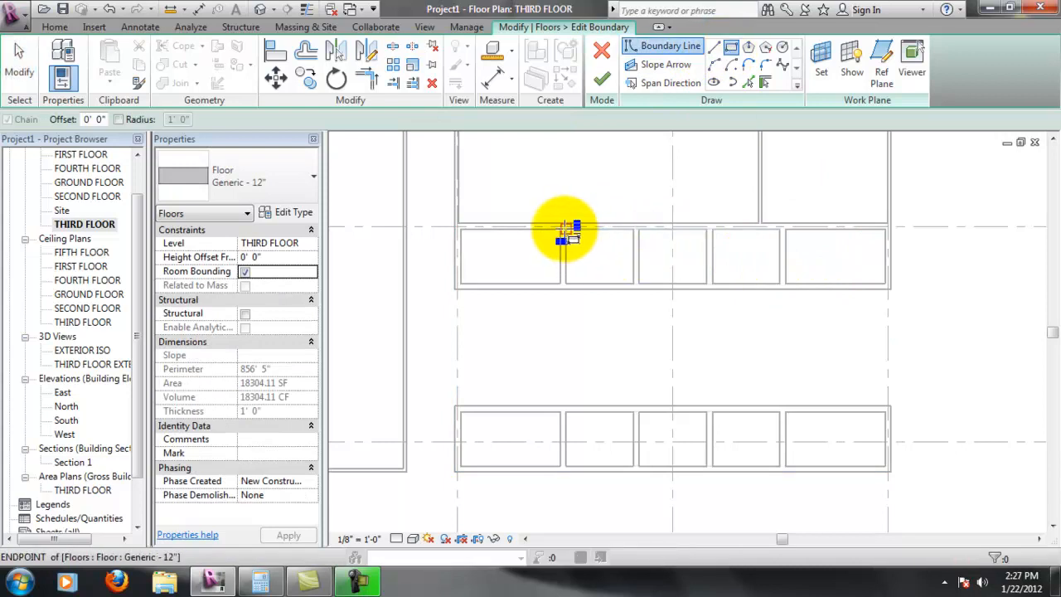
click(566, 229)
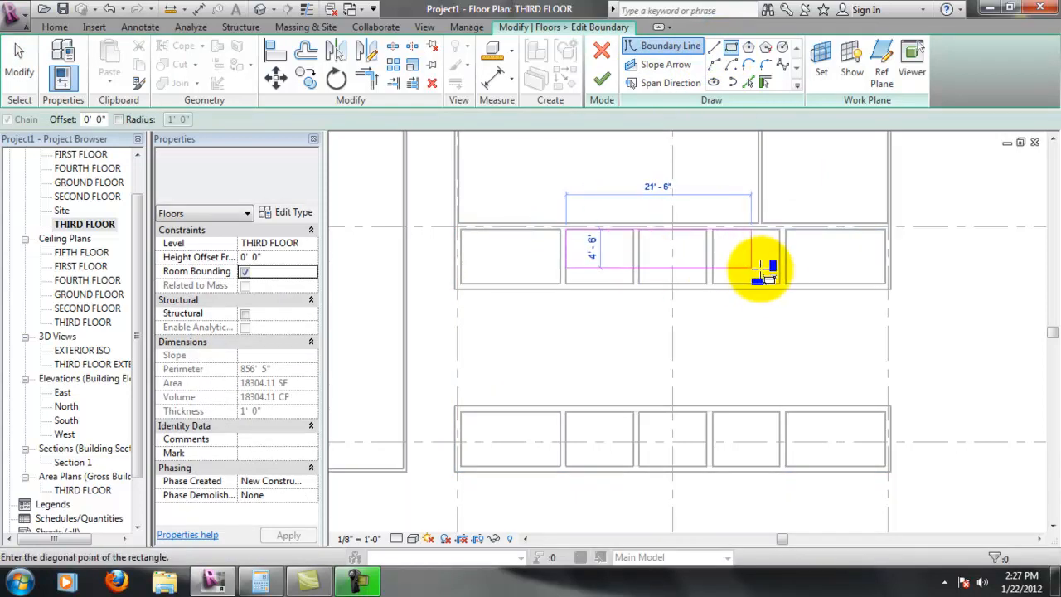
click(780, 284)
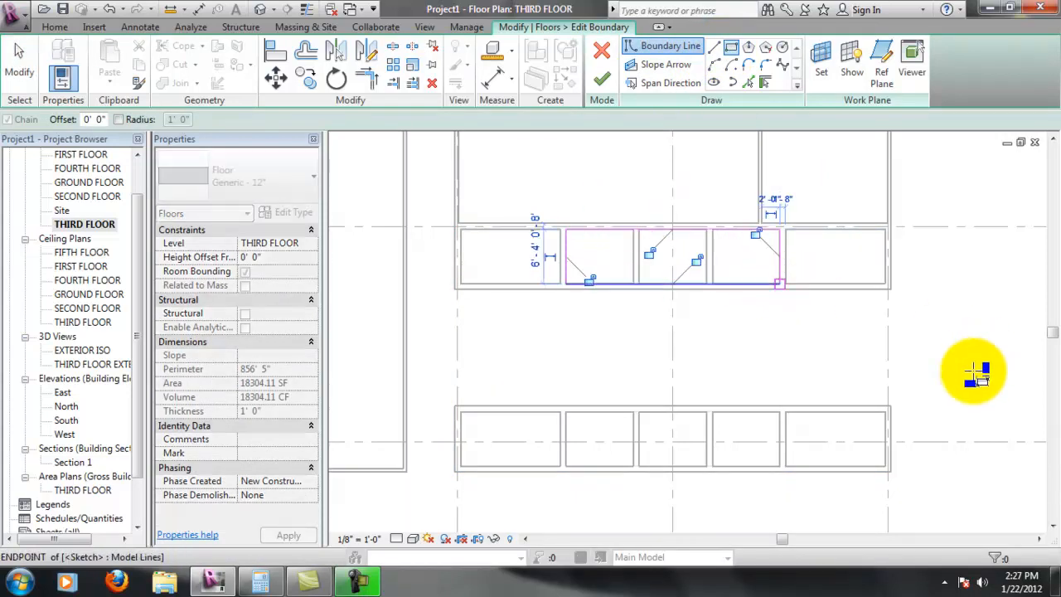
click(570, 413)
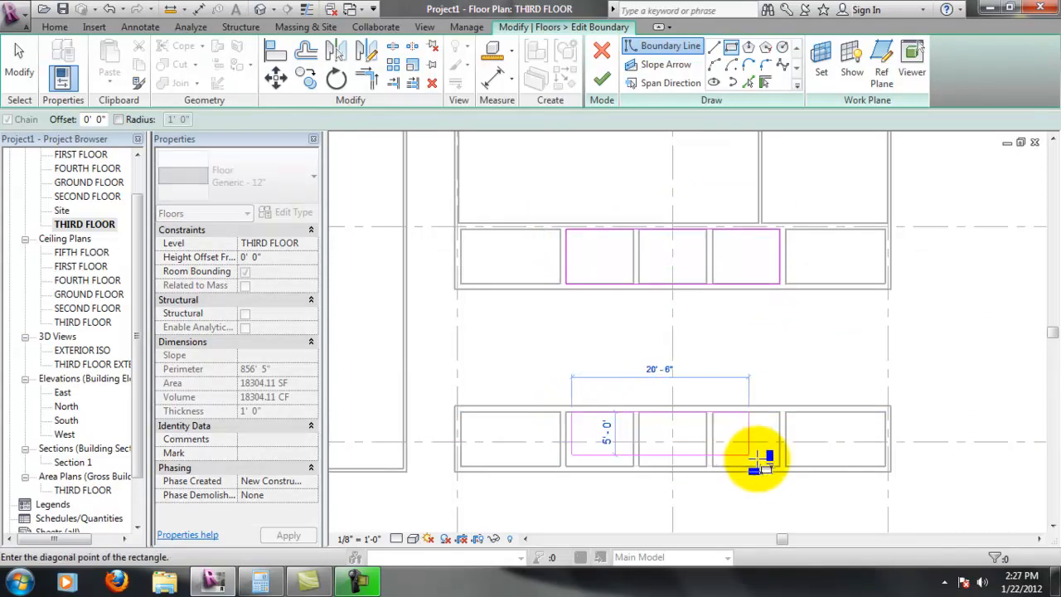
click(780, 466)
Move the lower opening's left edge to the inner face of the shaft wall and finish the slab boundary edit.
click(570, 438)
click(991, 549)
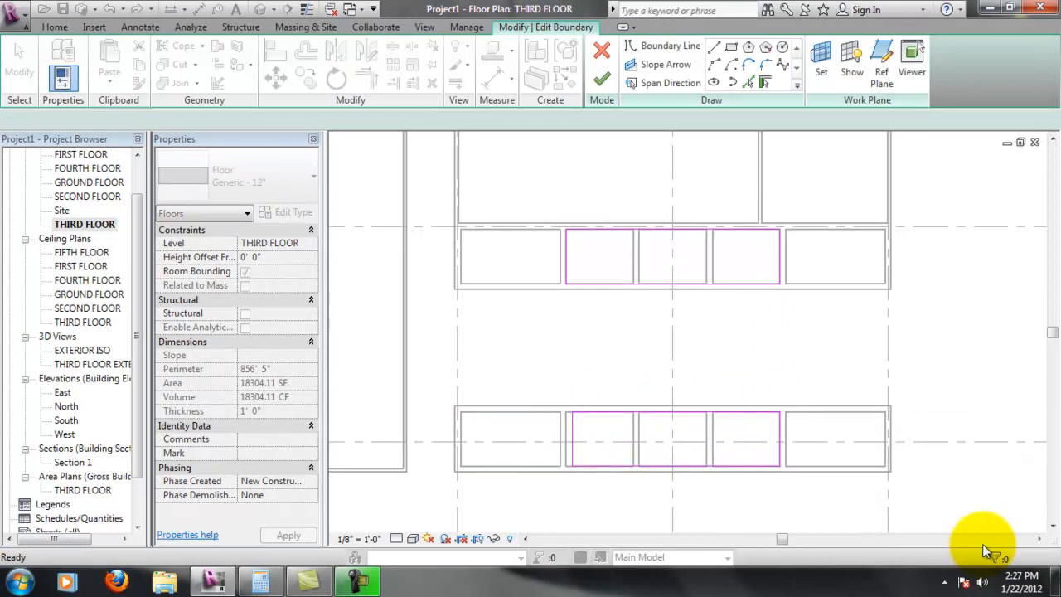
click(569, 436)
mouse_move(563, 430)
mouse_down()
mouse_move(554, 432)
mouse_move(564, 434)
mouse_up()
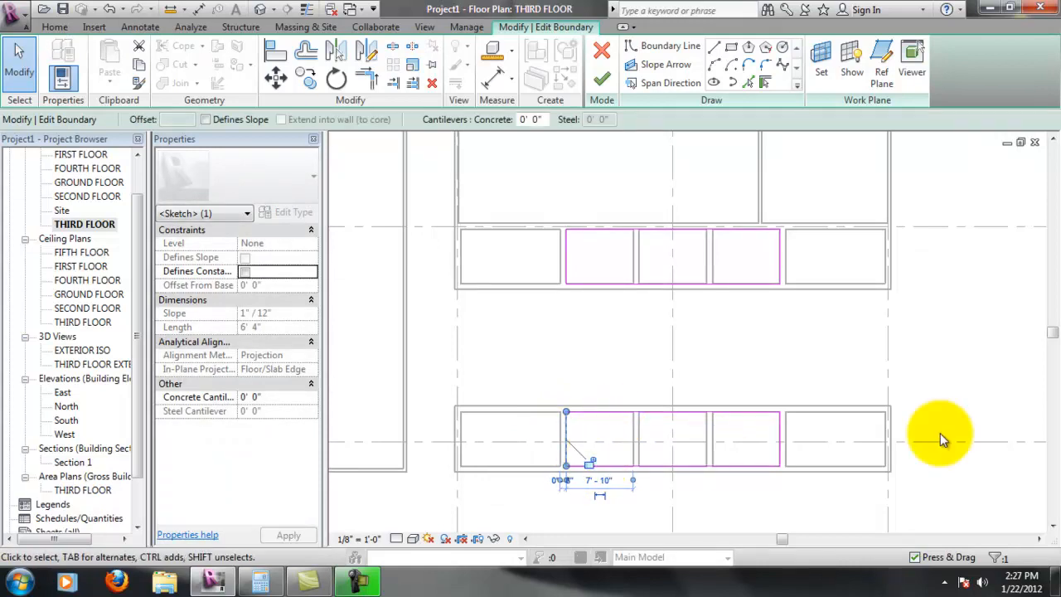
click(960, 411)
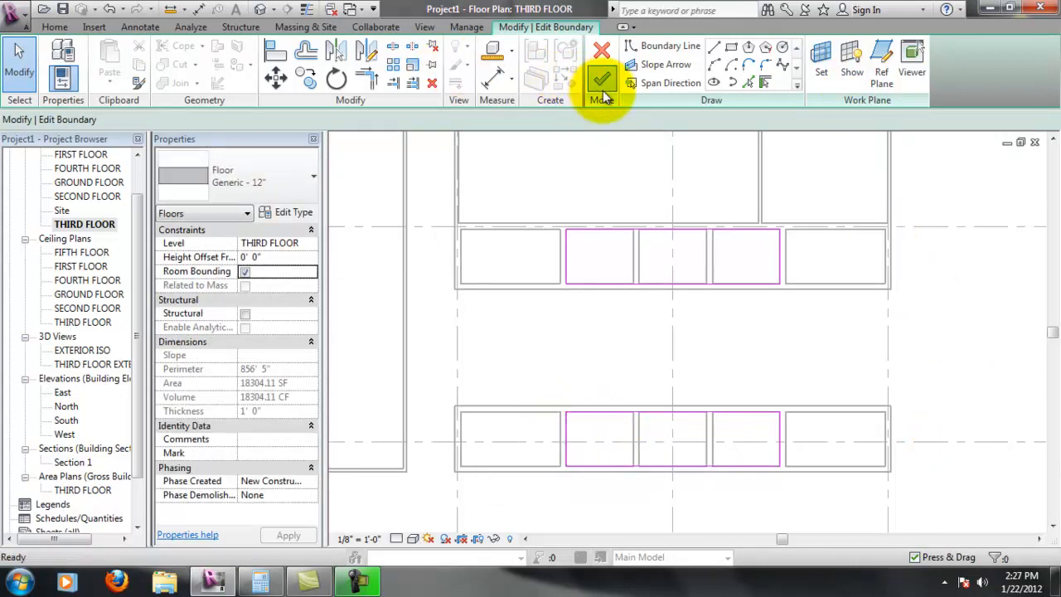
click(602, 78)
click(635, 313)
scroll(704, 319, up, 5)
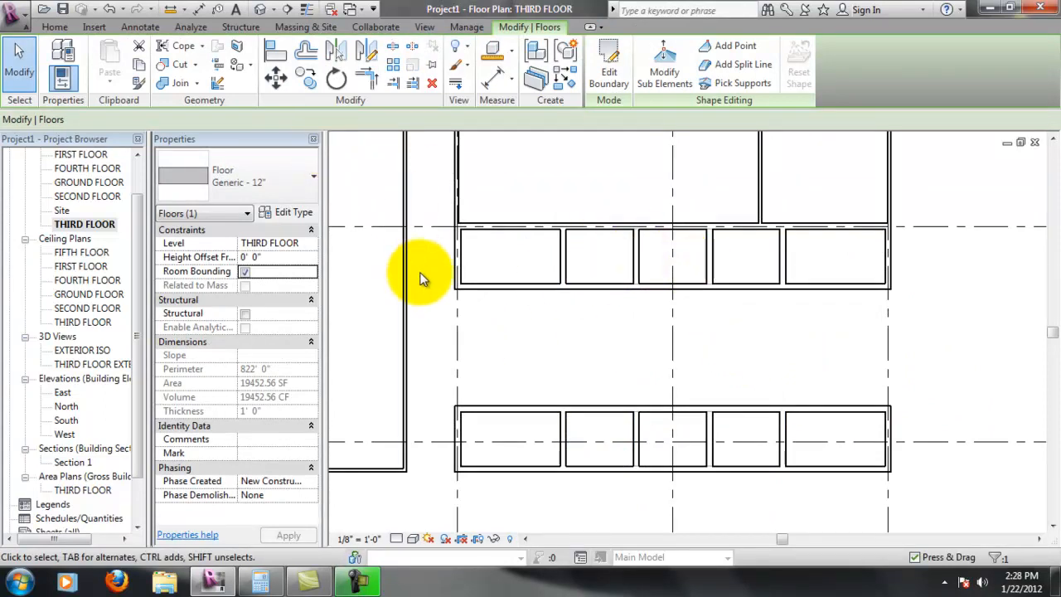
Inspect the third floor slab around both elevator shaft rows in the THIRD FLOOR EXTERIOR ISO 3D view.
double_click(68, 361)
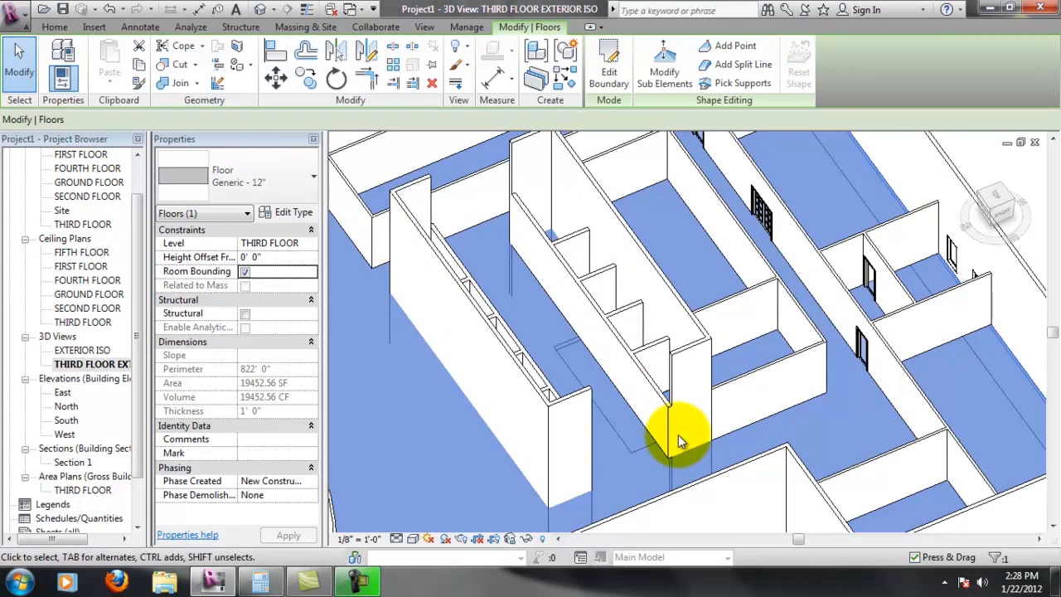
scroll(678, 437, down, 1)
middle_drag(683, 406, 760, 354)
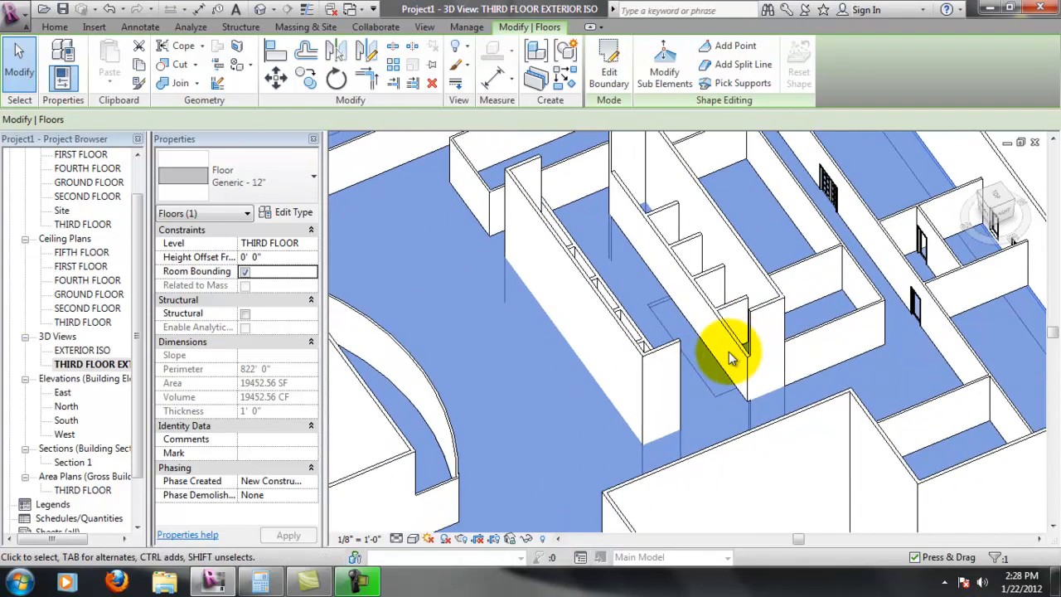
scroll(729, 358, down, 2)
key(Escape)
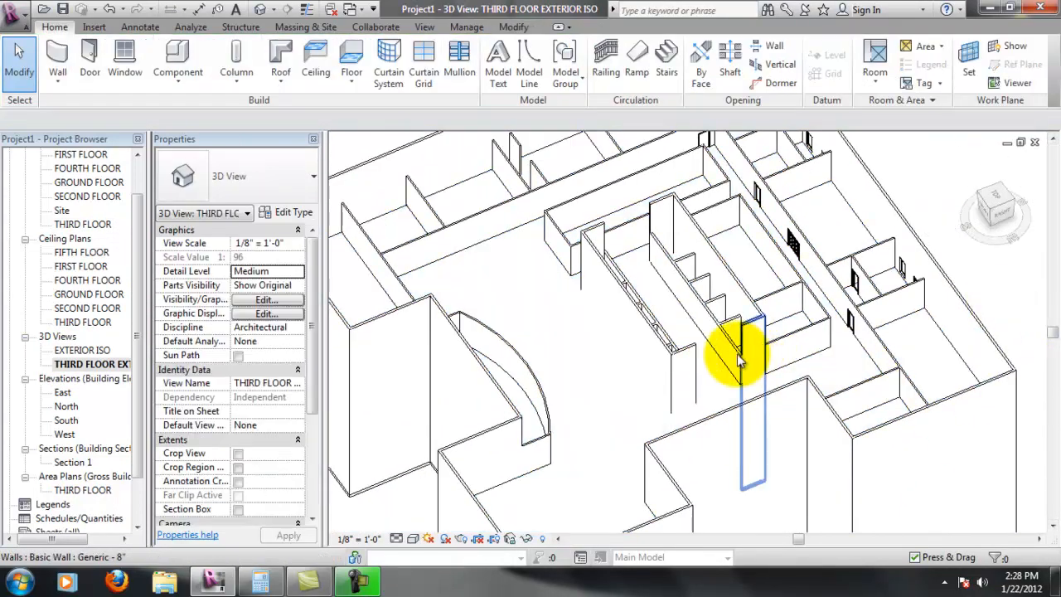
scroll(739, 358, up, 3)
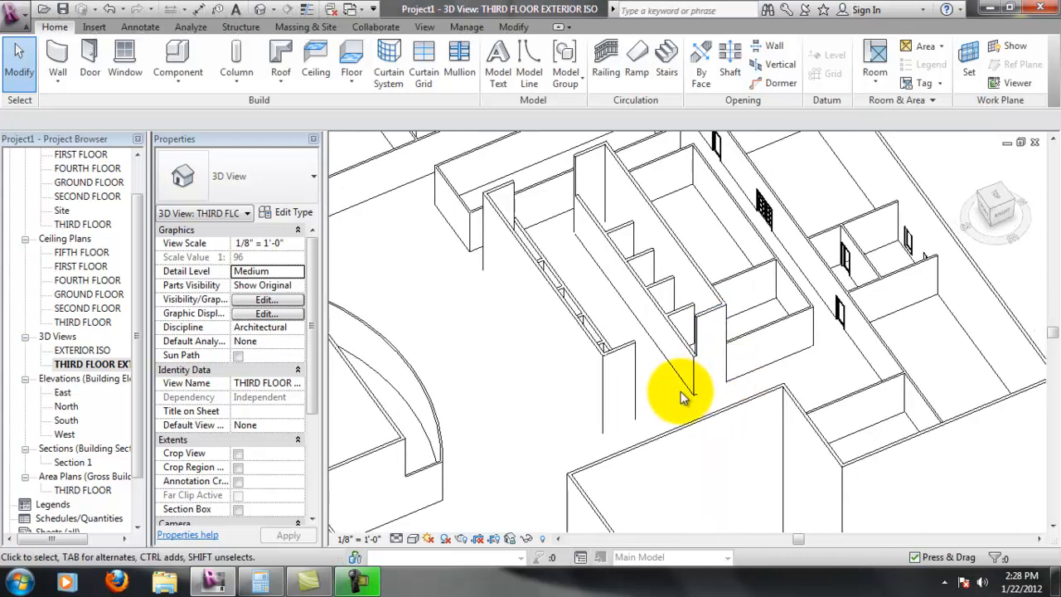
shift+middle_drag(722, 398, 655, 377)
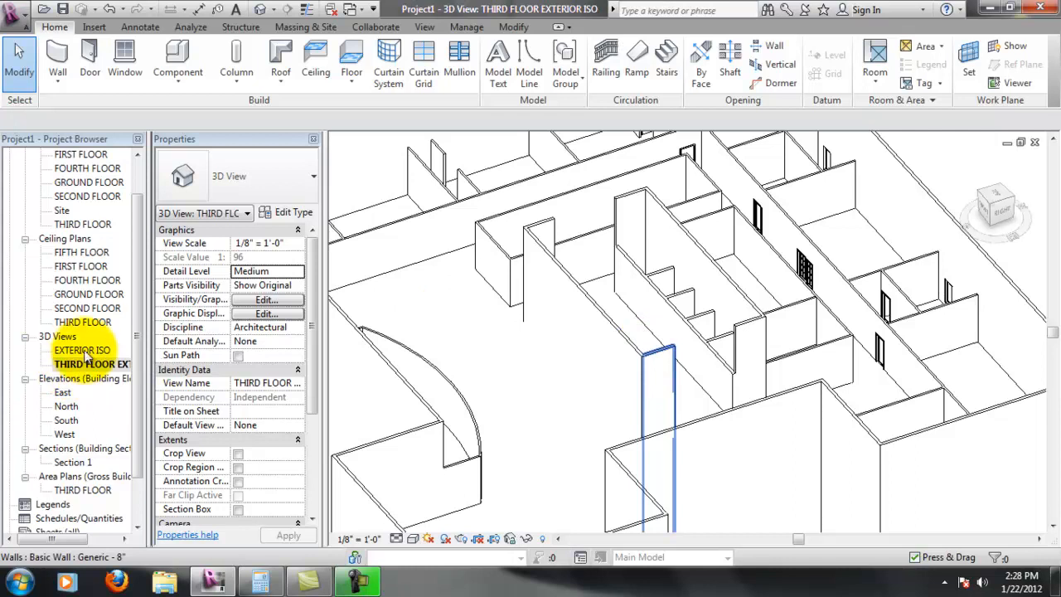
In the THIRD FLOOR plan, select the second floor slab and give it a comment beginning "Third Floor Flo".
double_click(83, 223)
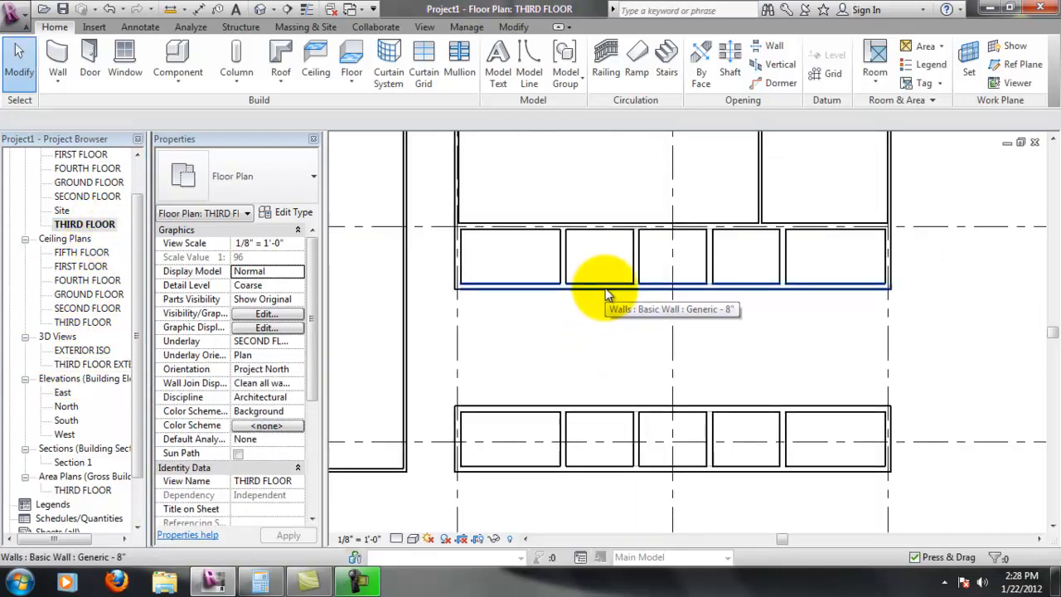
click(568, 268)
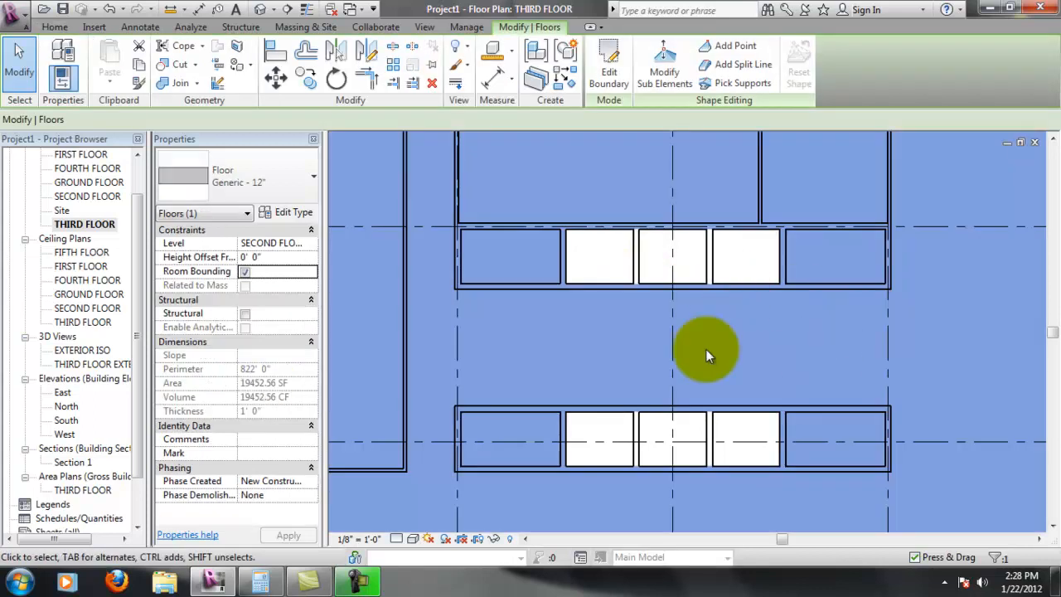
scroll(537, 379, down, 3)
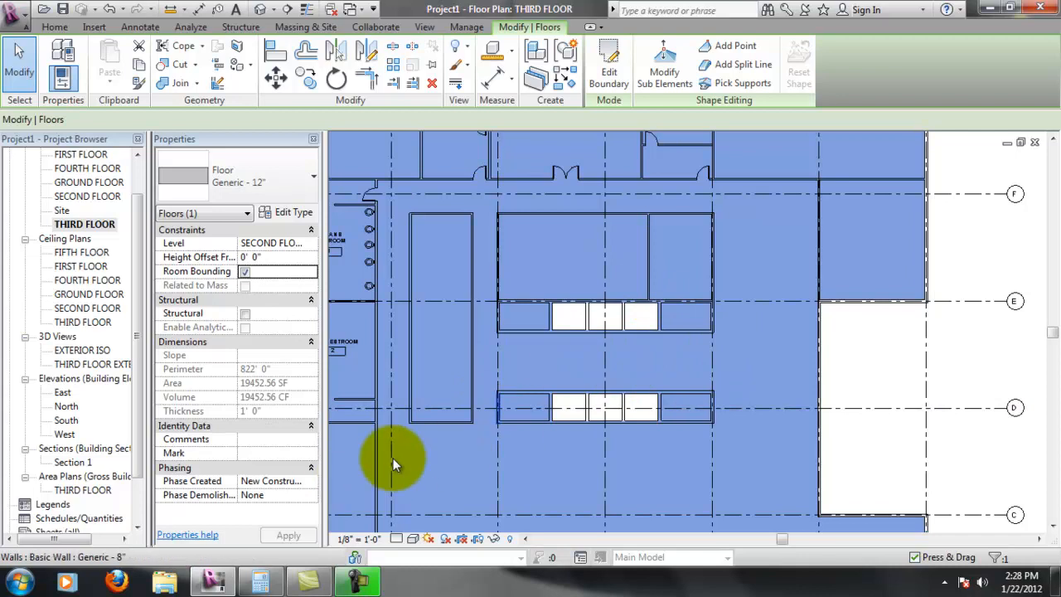
click(254, 436)
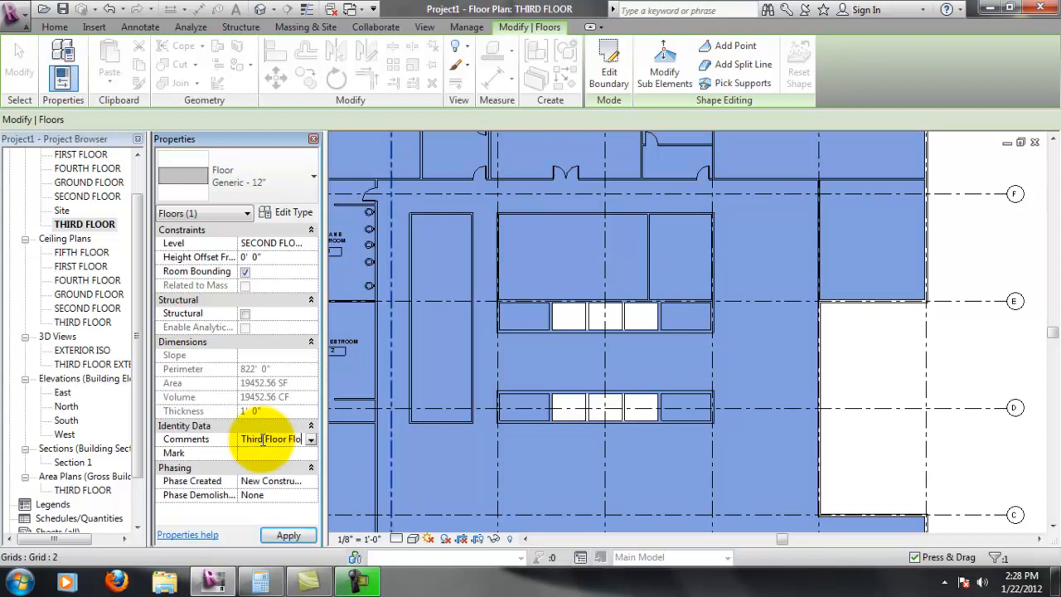
click(288, 537)
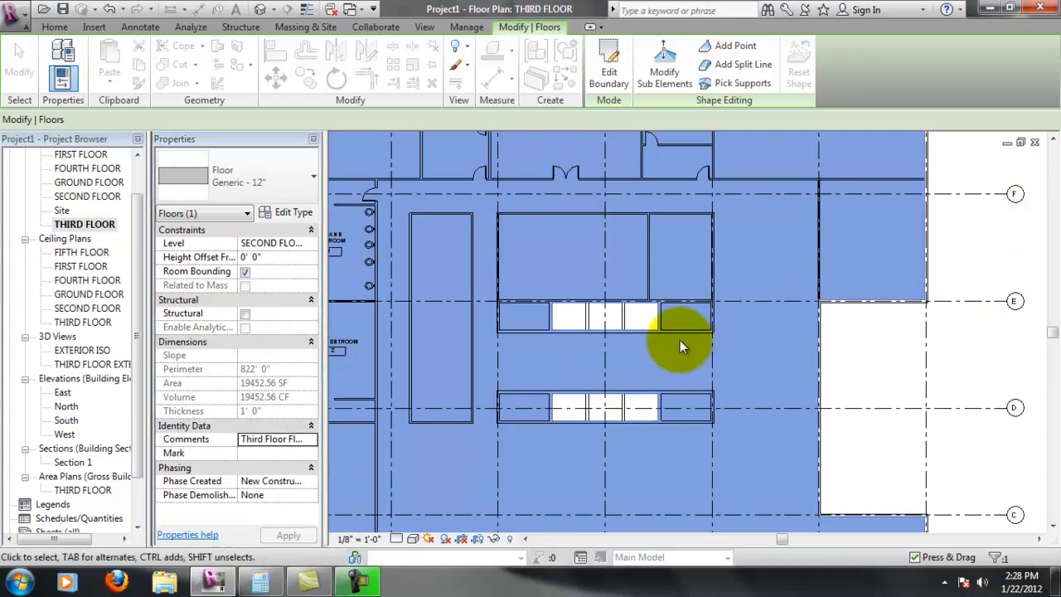
click(987, 382)
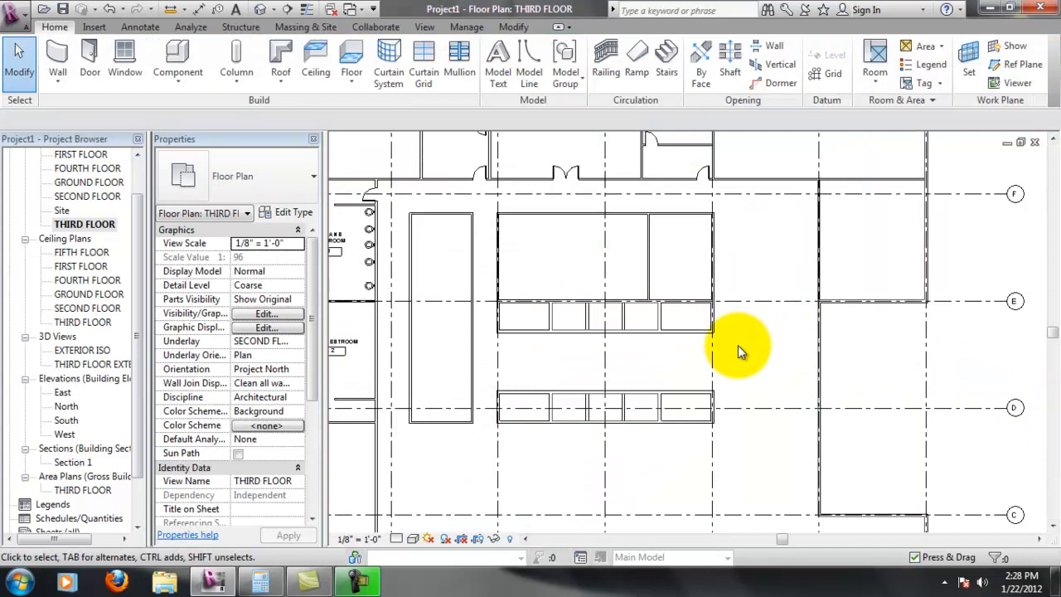
Examine the two elevator shaft rows and the open lobby space between them in the THIRD FLOOR plan.
scroll(666, 314, down, 4)
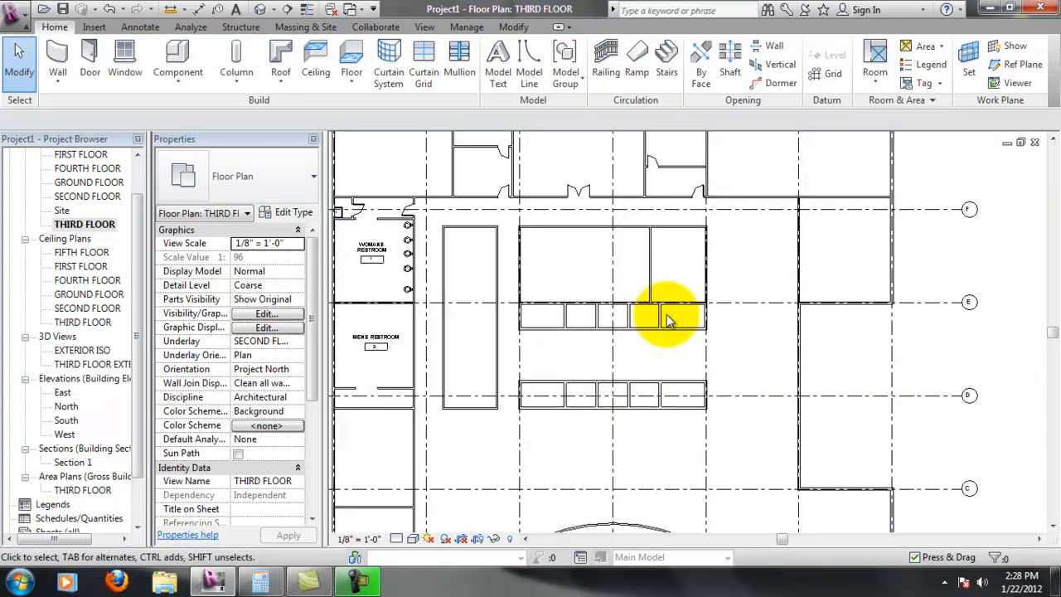
middle_drag(668, 312, 720, 278)
scroll(689, 285, up, 3)
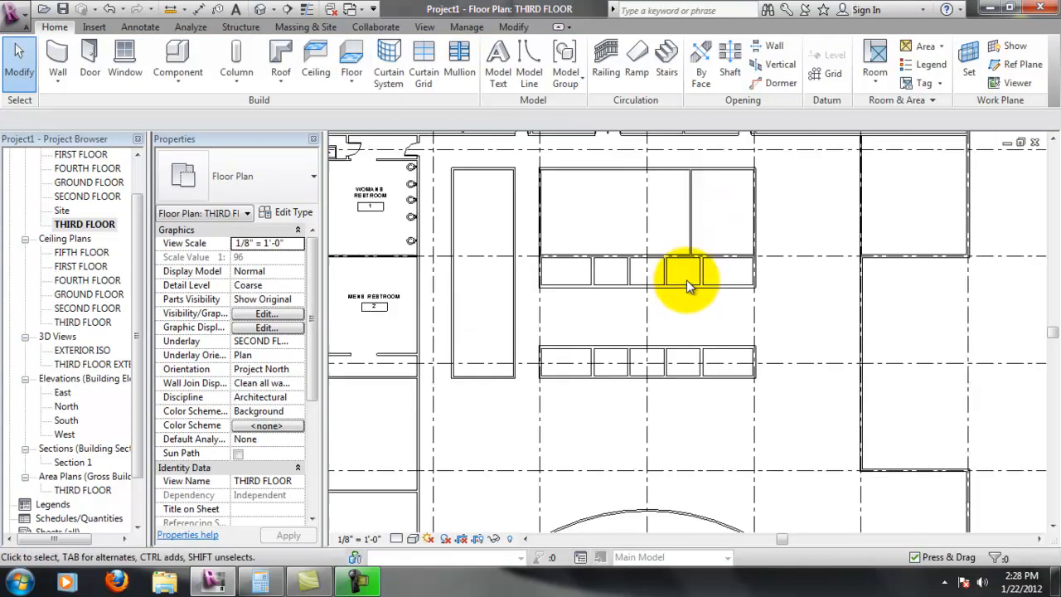
middle_drag(601, 294, 609, 286)
middle_drag(758, 237, 733, 249)
scroll(663, 323, up, 3)
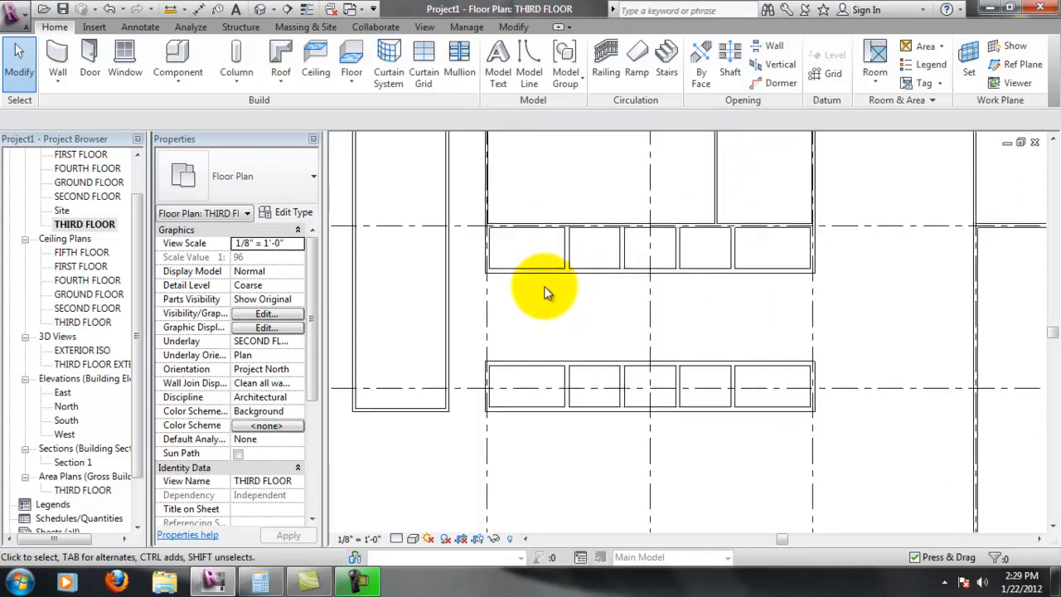
scroll(547, 307, up, 3)
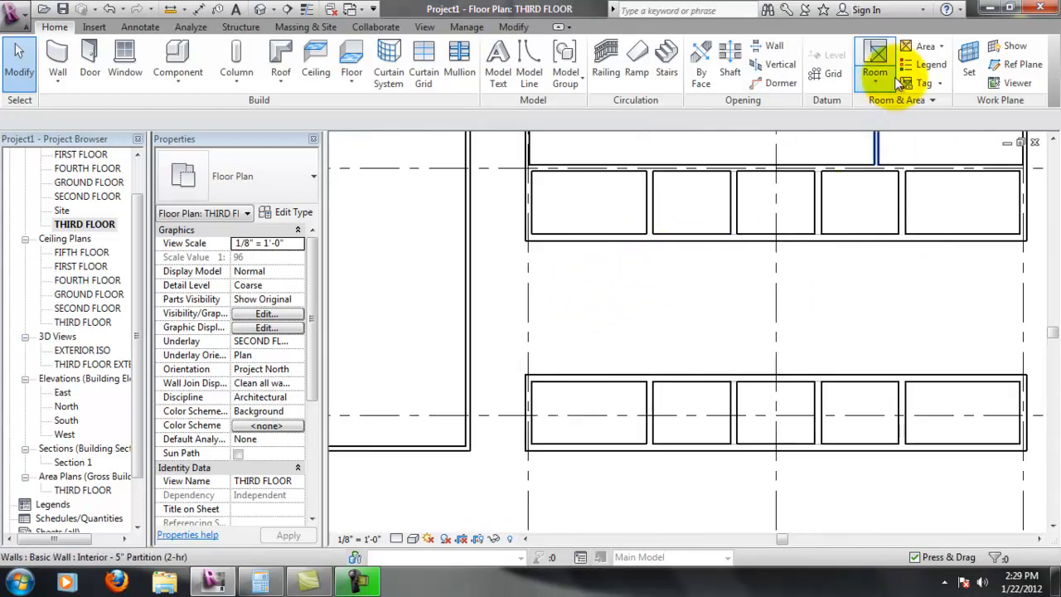
middle_drag(905, 290, 845, 296)
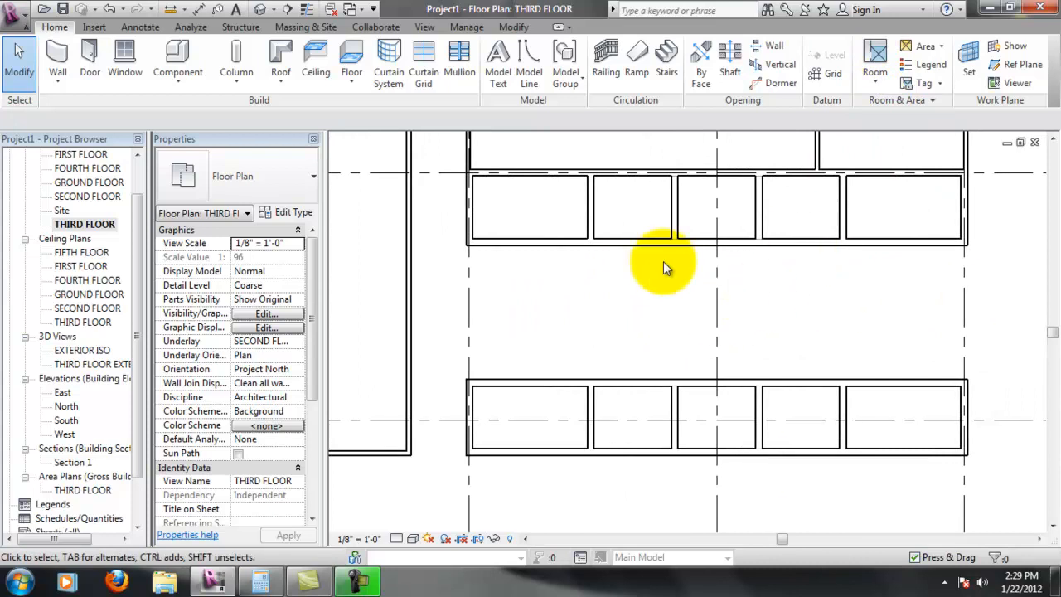
scroll(583, 309, down, 4)
middle_drag(556, 266, 549, 281)
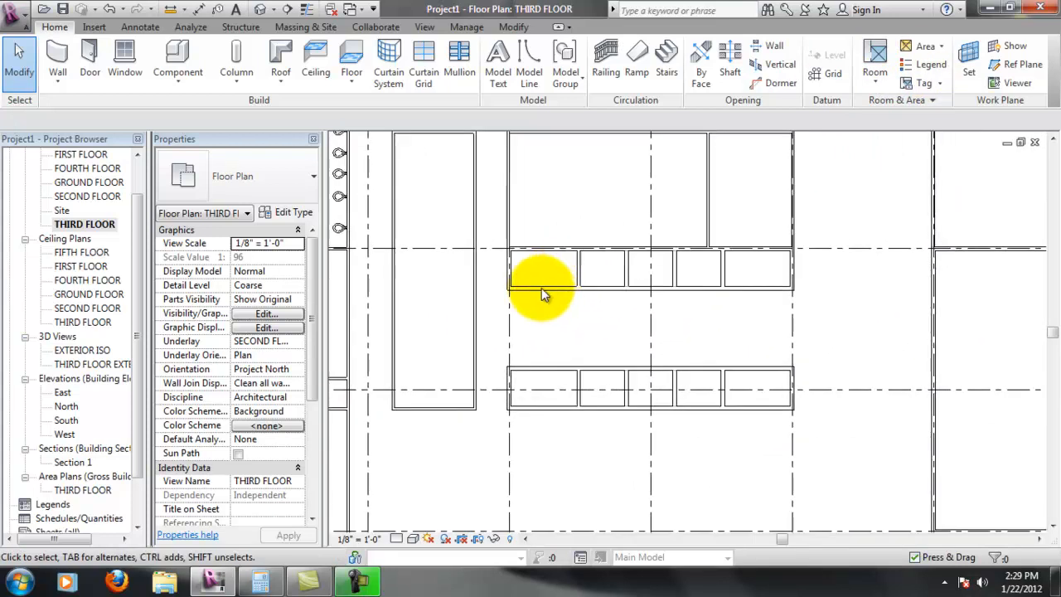
scroll(535, 304, up, 1)
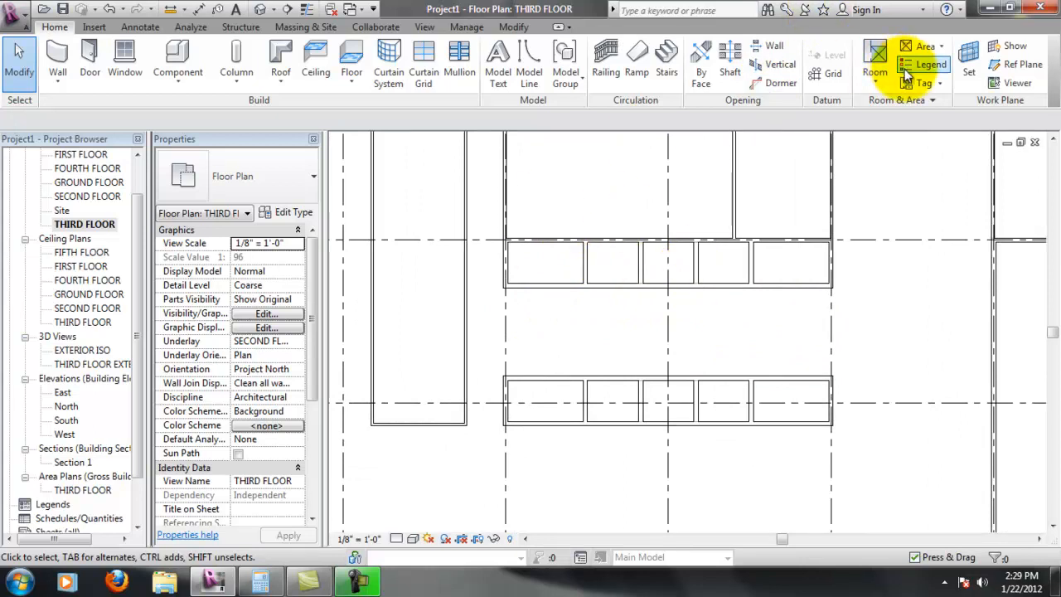
click(876, 55)
scroll(663, 307, down, 3)
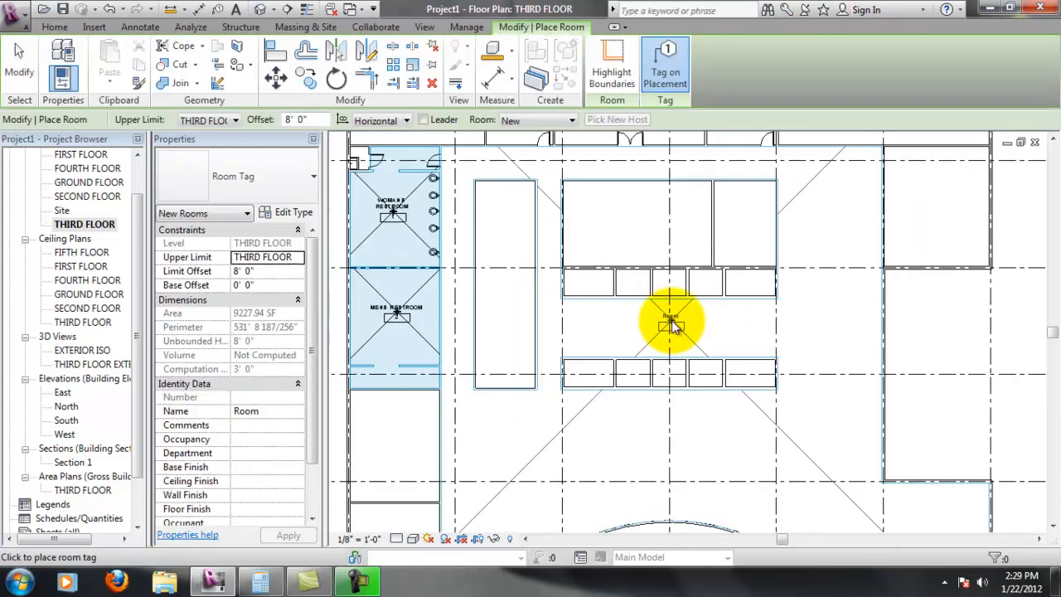
scroll(676, 324, down, 2)
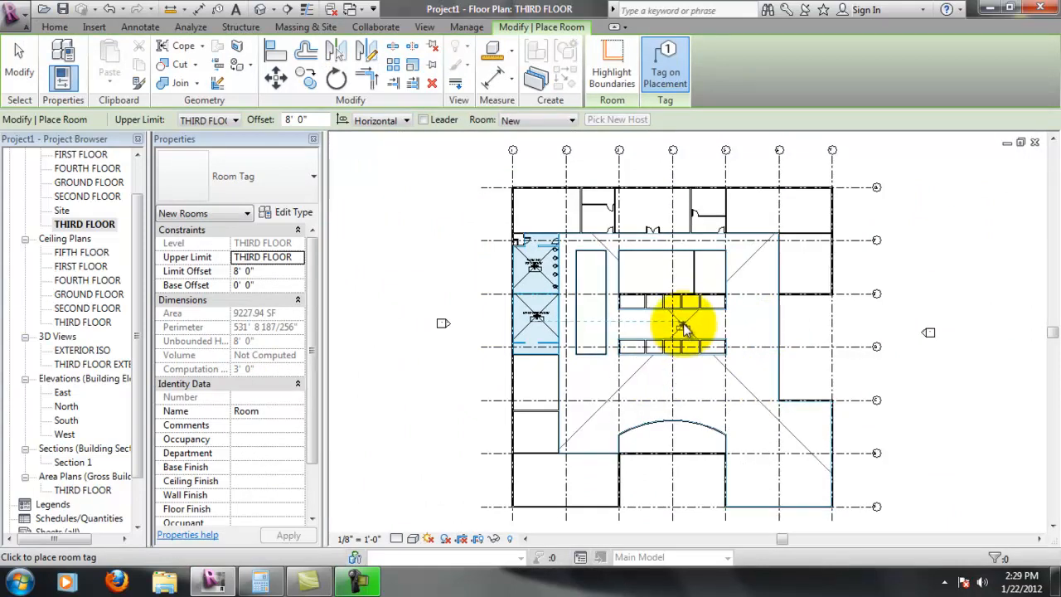
key(Escape)
key(Escape)
Draw a room separation line closing the left end of the elevator lobby, between the outer corners of the two shaft rows.
click(875, 83)
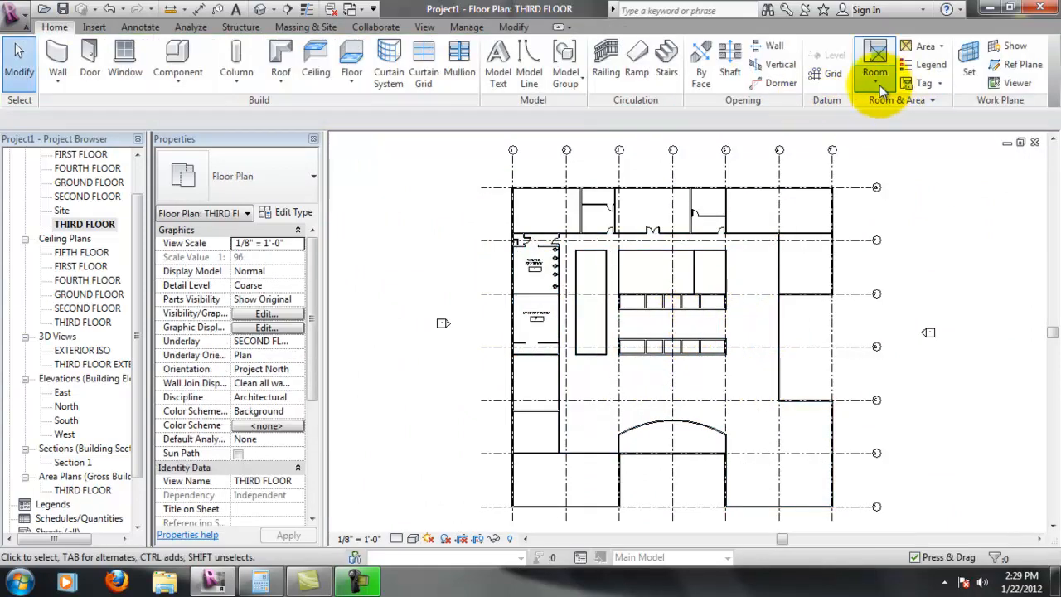
click(892, 142)
scroll(718, 307, up, 4)
scroll(564, 354, up, 3)
middle_drag(366, 344, 728, 315)
scroll(627, 297, up, 2)
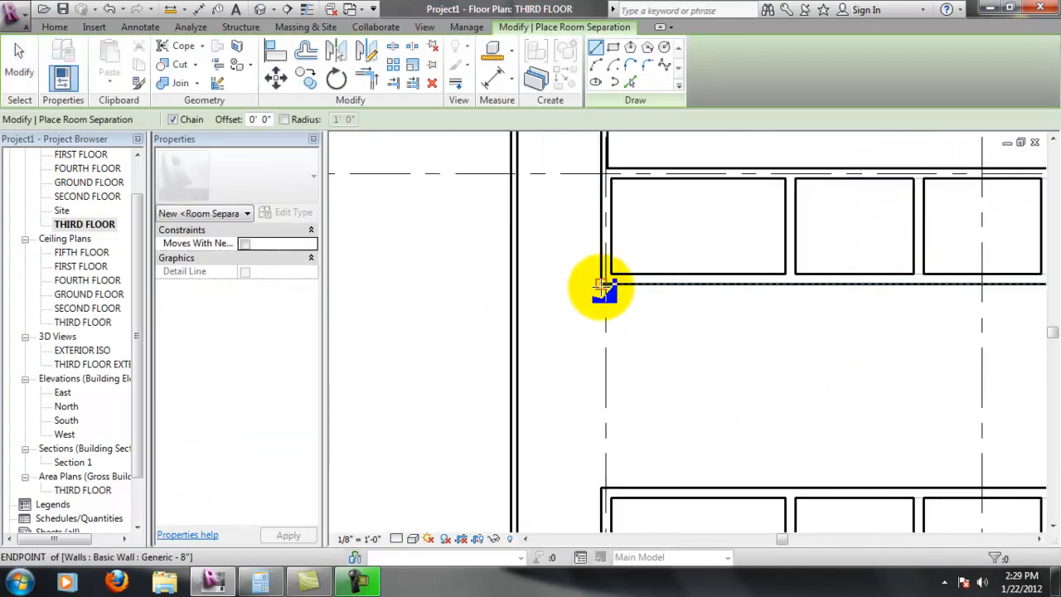
click(605, 287)
click(604, 495)
scroll(727, 426, down, 3)
key(Escape)
Draw a second room separation line closing the right end of the elevator lobby between the two shaft rows.
middle_drag(826, 390, 718, 372)
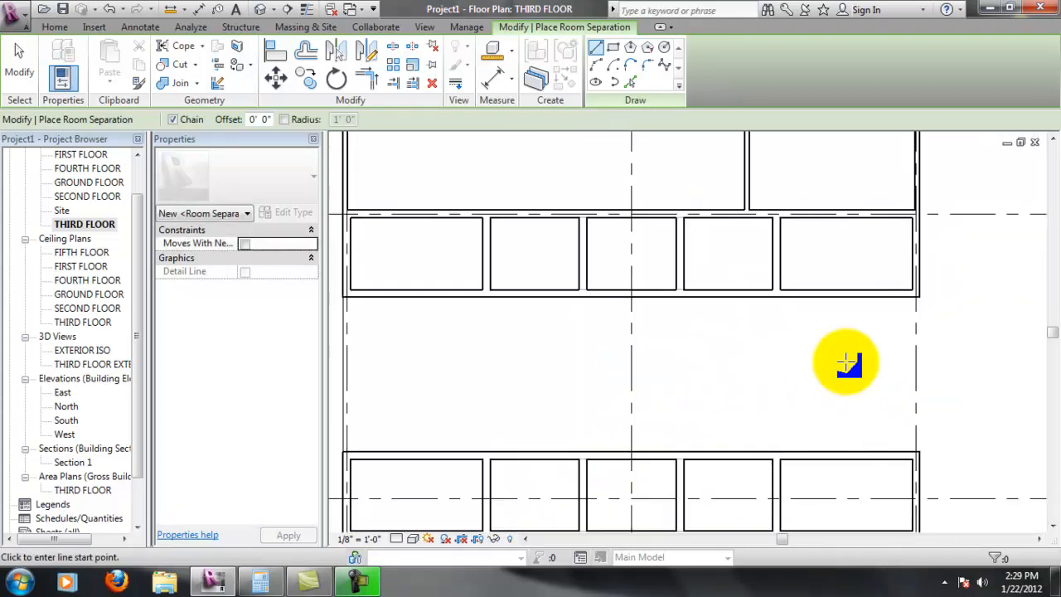
click(803, 293)
click(804, 293)
click(804, 448)
key(Escape)
scroll(639, 249, down, 3)
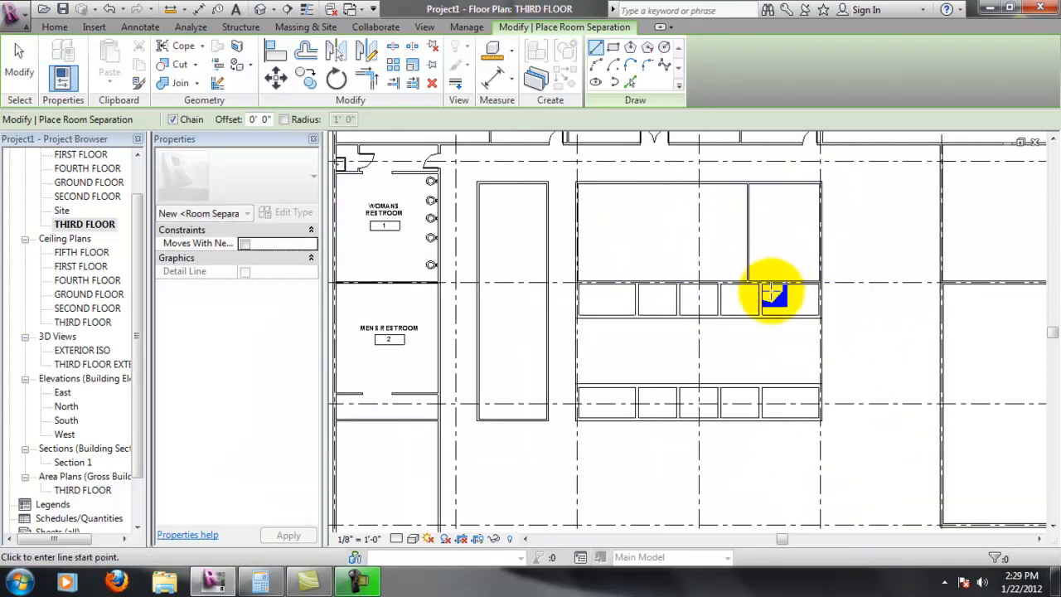
scroll(767, 299, up, 2)
key(Escape)
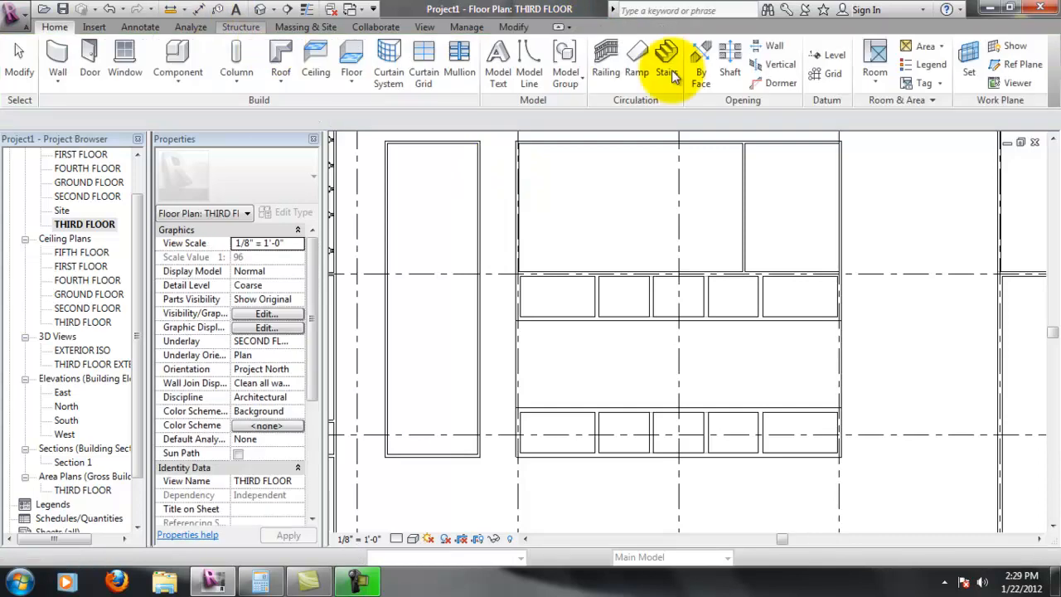
Place a tagged room in the enclosed elevator lobby between the two shaft rows.
key(r)
key(m)
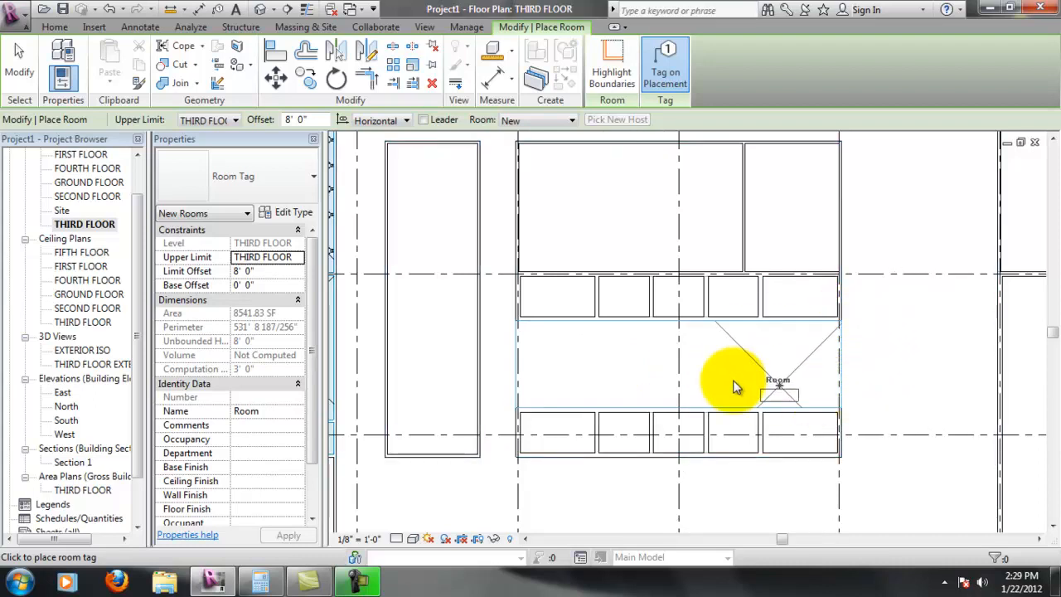
click(620, 361)
key(Escape)
key(Escape)
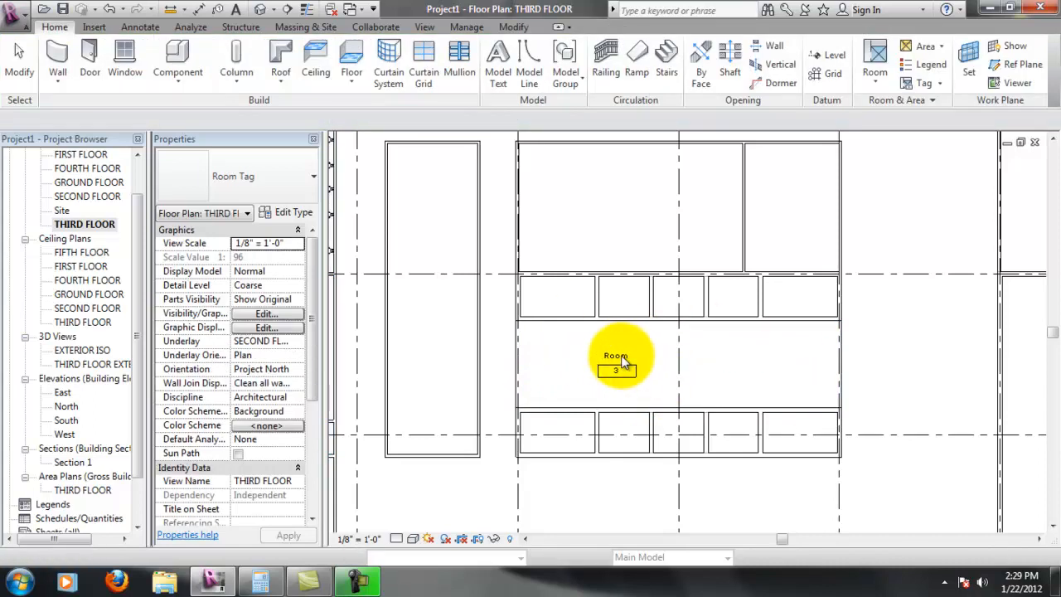
Rename the newly placed room between the two elevator shaft rows as ELEVATOR LOBBY.
double_click(618, 357)
scroll(688, 378, down, 2)
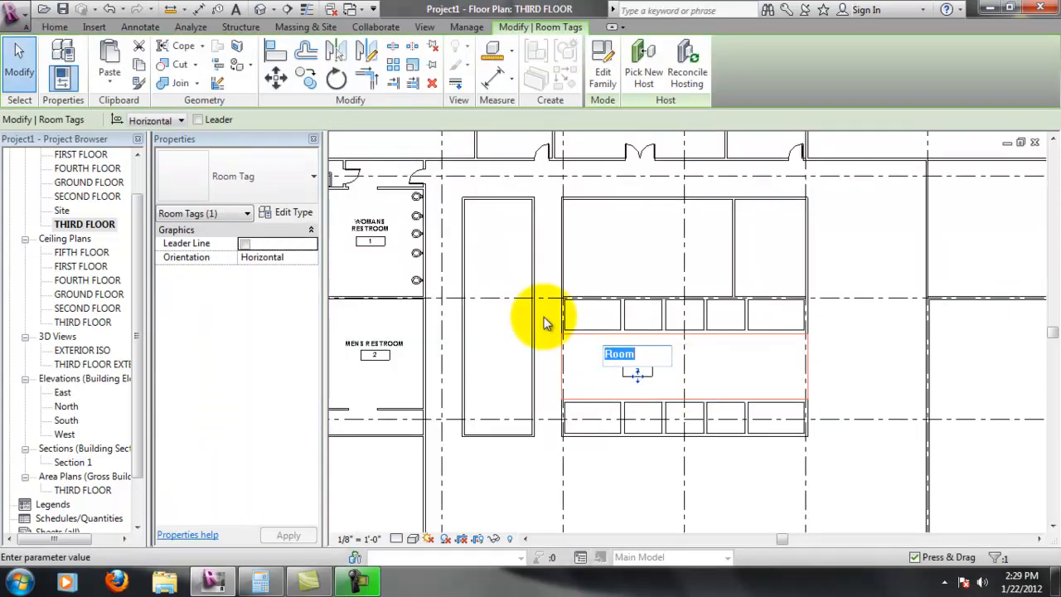
scroll(548, 325, down, 1)
middle_drag(545, 304, 639, 301)
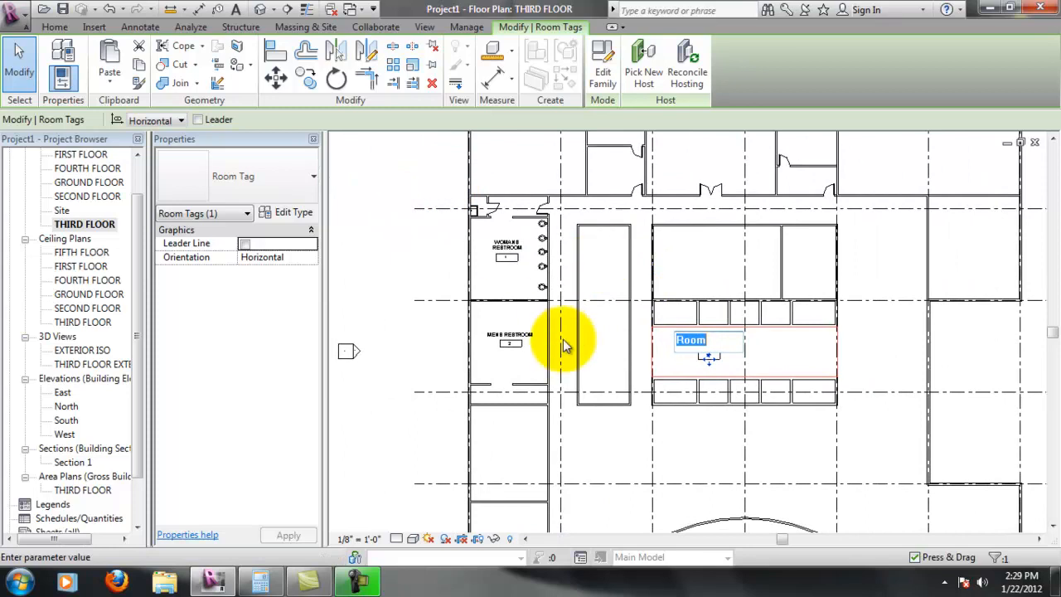
scroll(663, 308, up, 2)
middle_drag(575, 277, 582, 276)
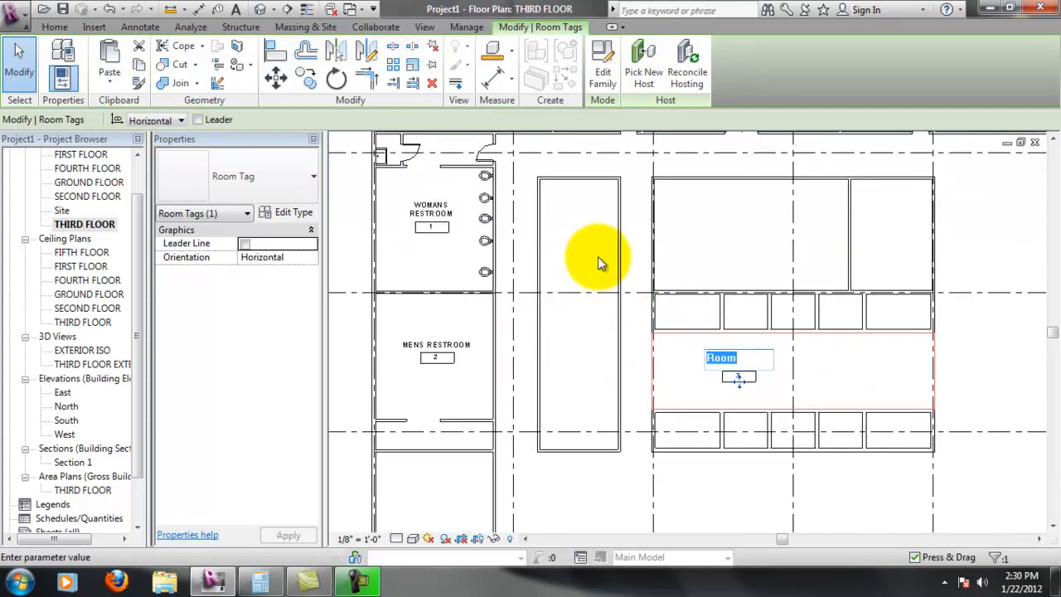
middle_drag(672, 218, 686, 240)
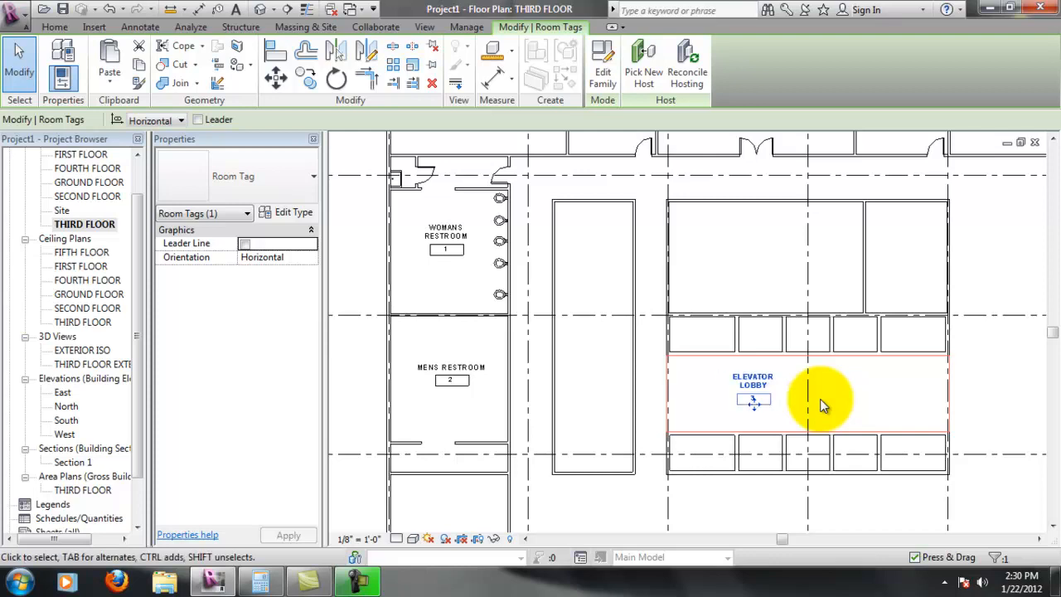
Move the ELEVATOR LOBBY tag to the middle of the lobby and set its room number to 301.
drag(754, 412, 828, 405)
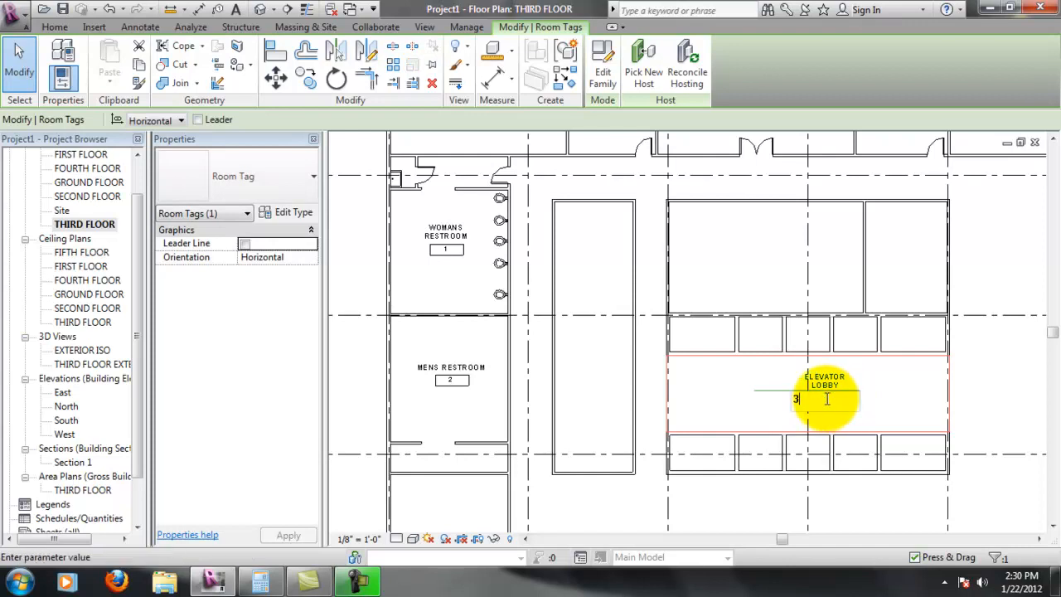
click(884, 389)
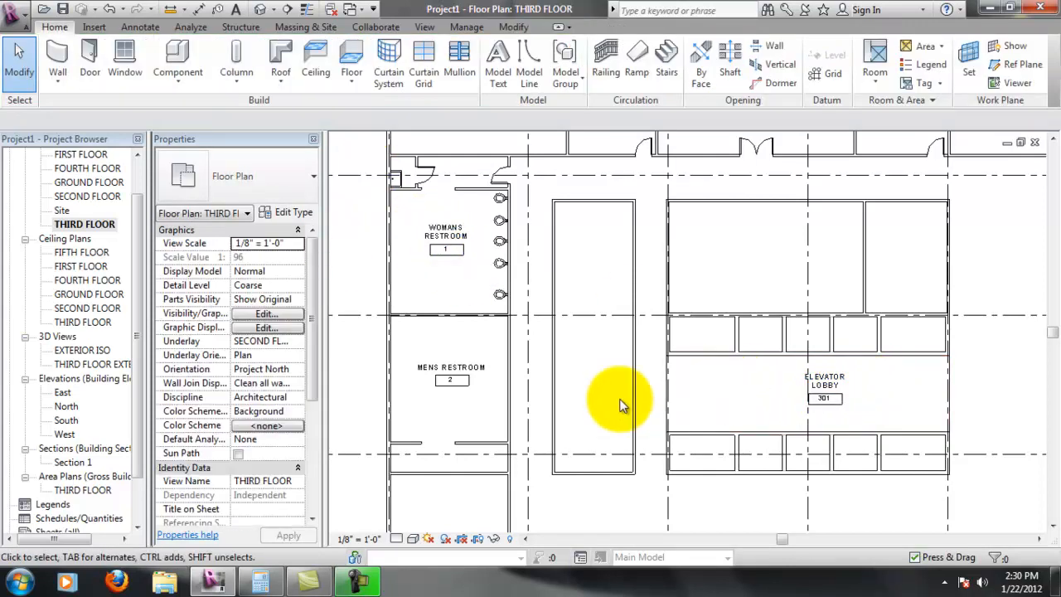
Renumber the WOMANS RESTROOM as 302 and the MENS RESTROOM as 303.
double_click(451, 250)
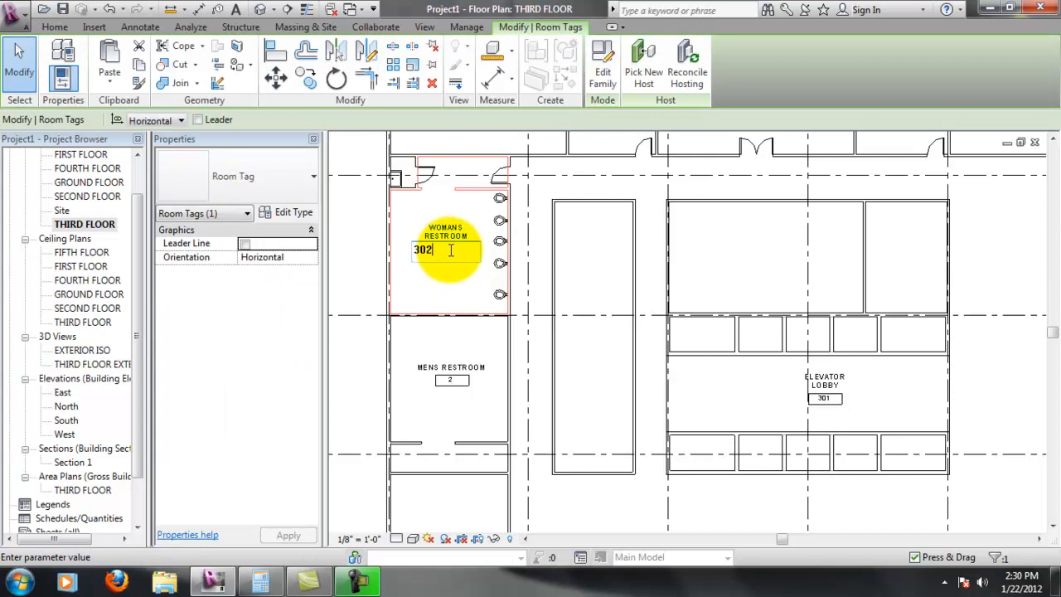
double_click(431, 380)
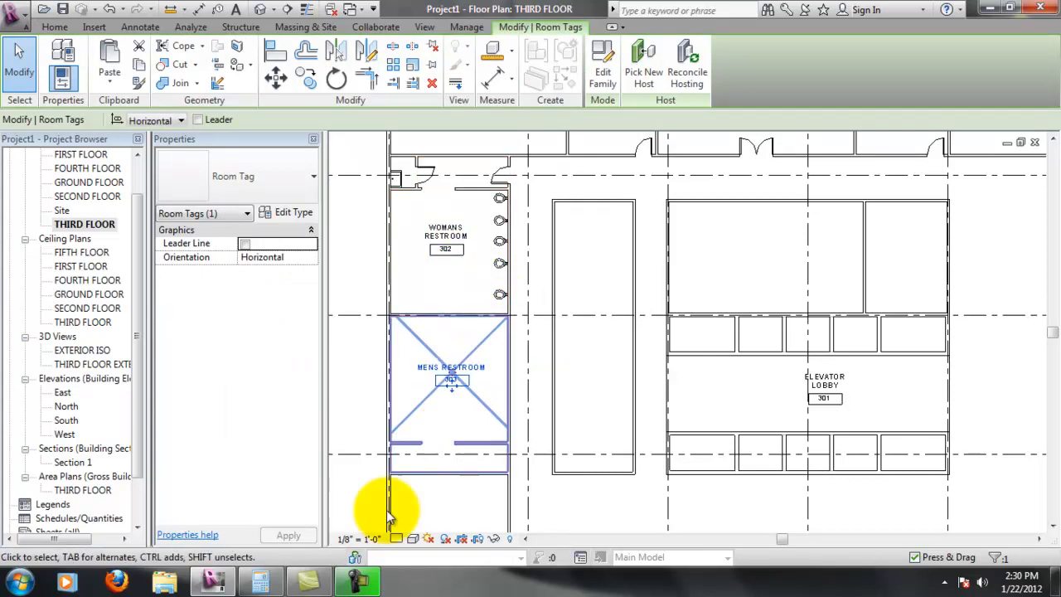
scroll(507, 441, down, 2)
middle_drag(620, 433, 634, 374)
scroll(634, 375, up, 1)
click(618, 421)
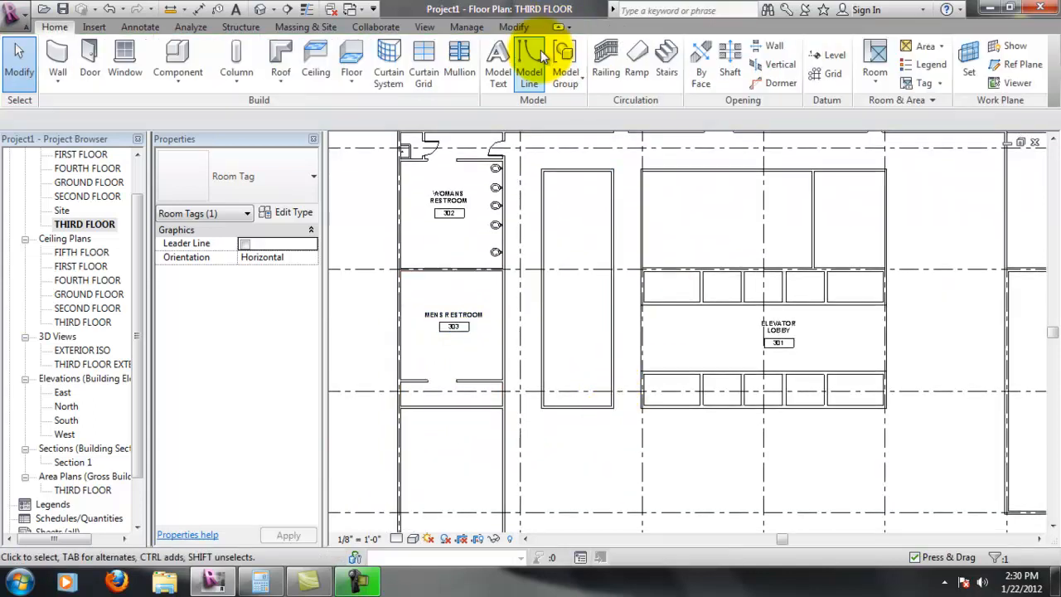
Examine the room names and numbers of the two restrooms and the elevator lobby in the THIRD FLOOR plan.
middle_drag(500, 242, 492, 244)
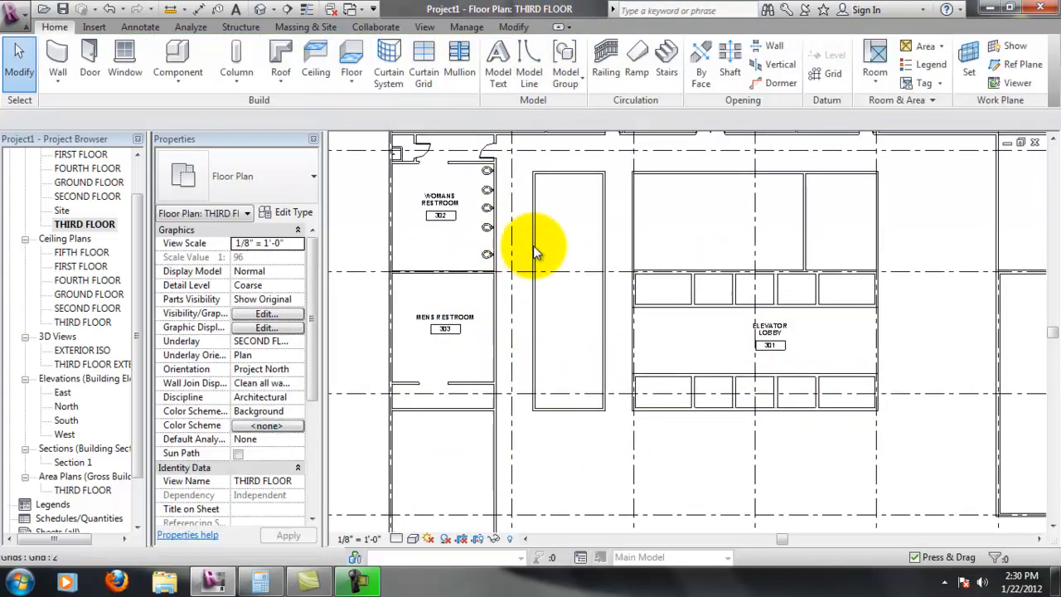
middle_drag(818, 333, 803, 335)
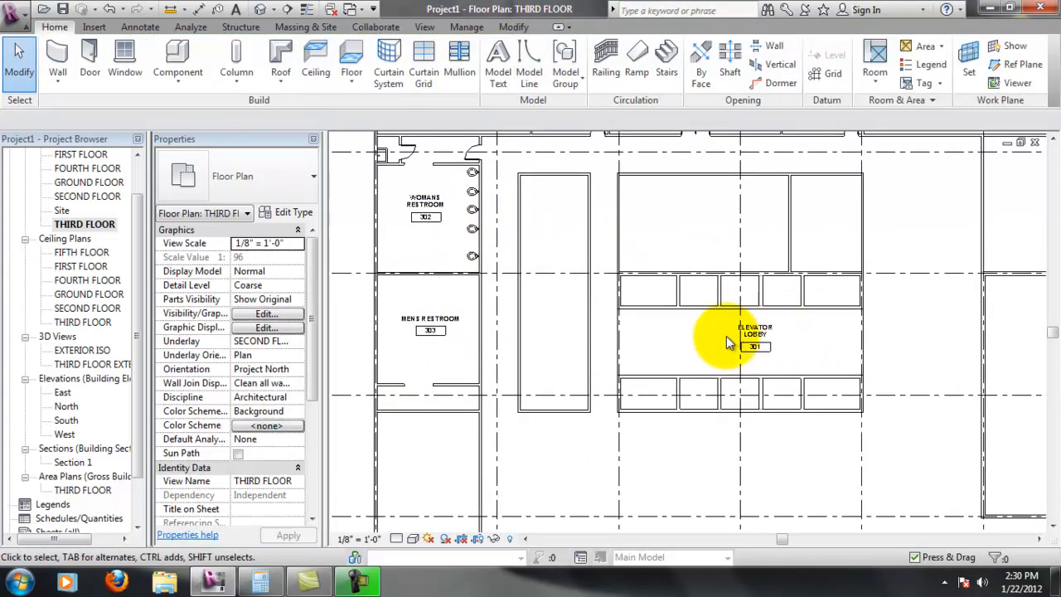
scroll(730, 337, up, 1)
scroll(378, 217, up, 3)
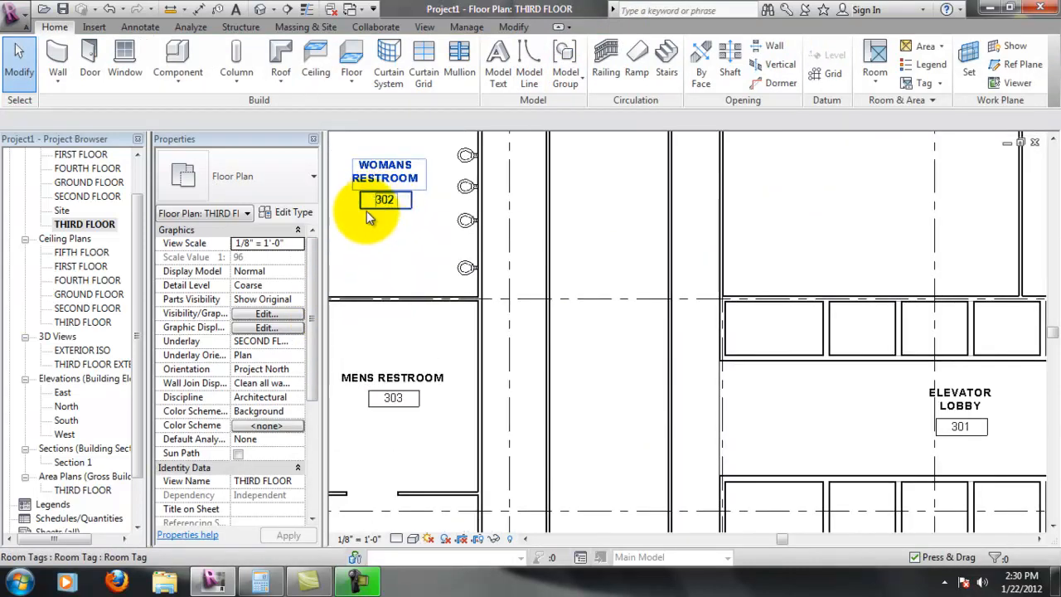
scroll(386, 241, down, 2)
middle_drag(434, 244, 484, 240)
scroll(475, 229, down, 3)
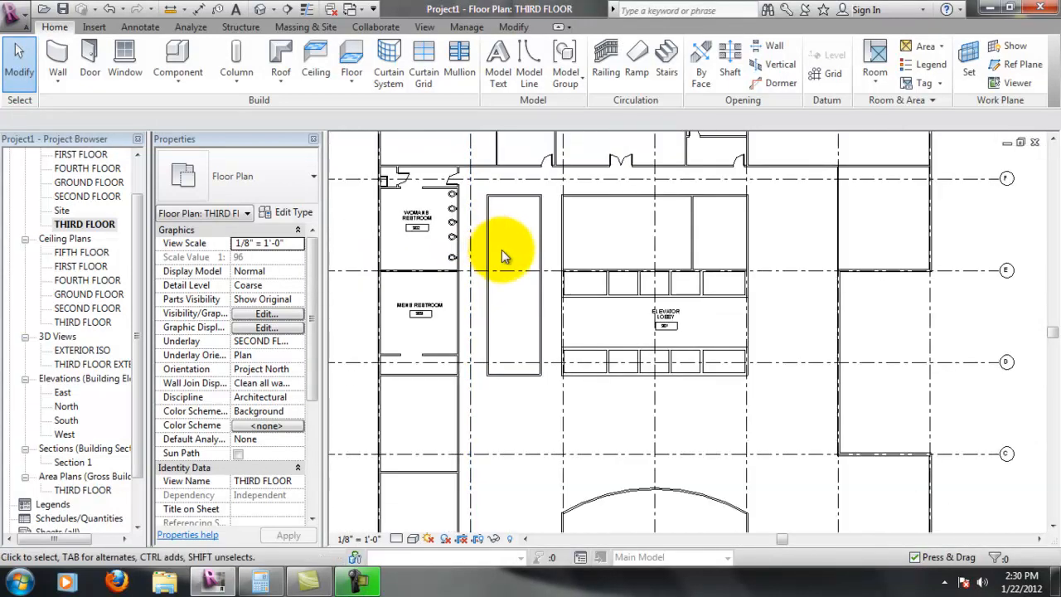
scroll(440, 316, down, 1)
scroll(432, 316, up, 4)
scroll(422, 332, down, 2)
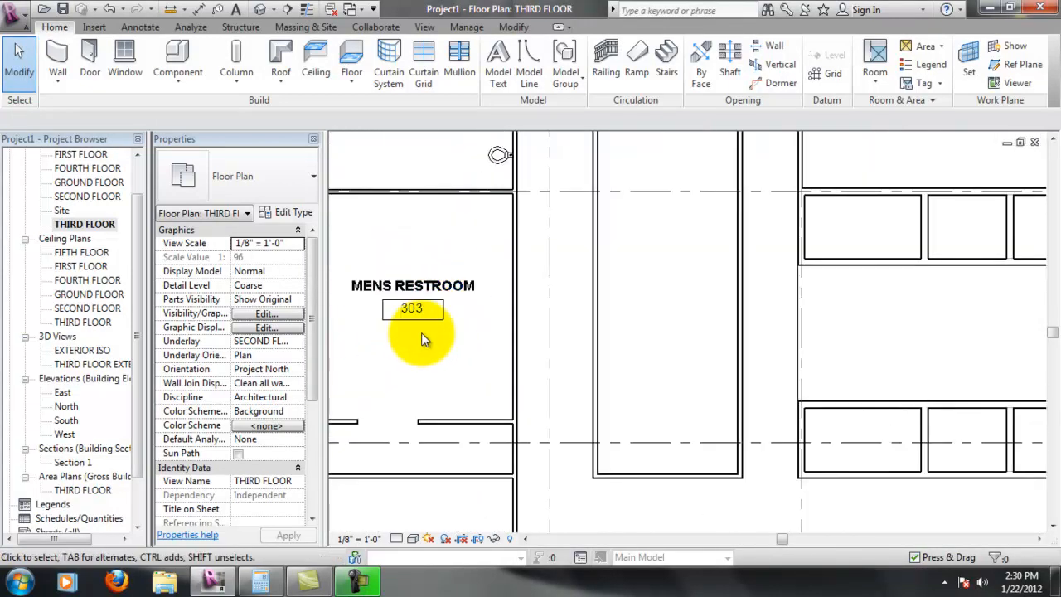
scroll(422, 332, down, 2)
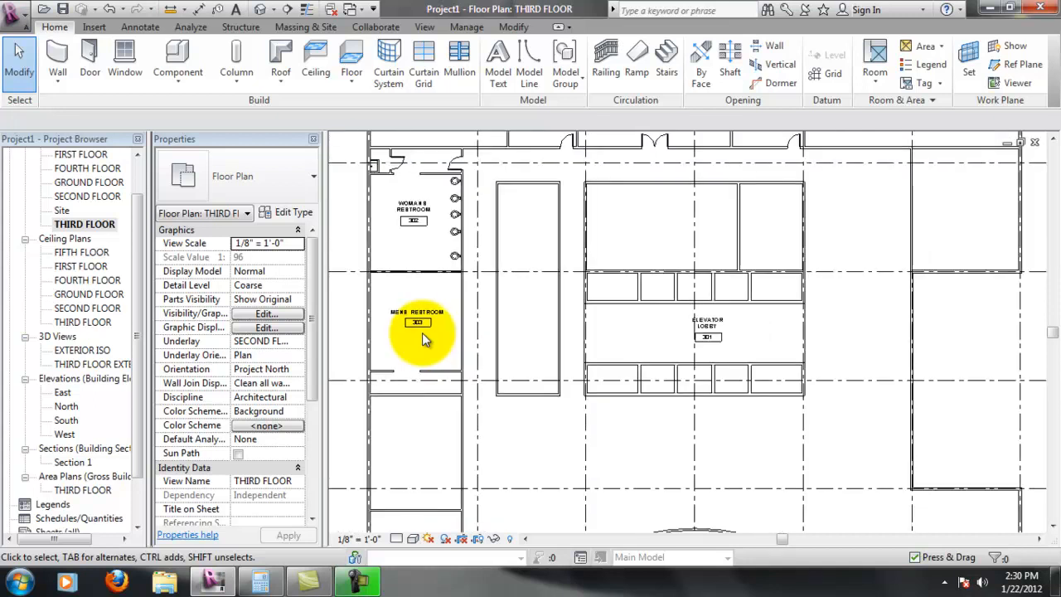
middle_drag(586, 339, 625, 305)
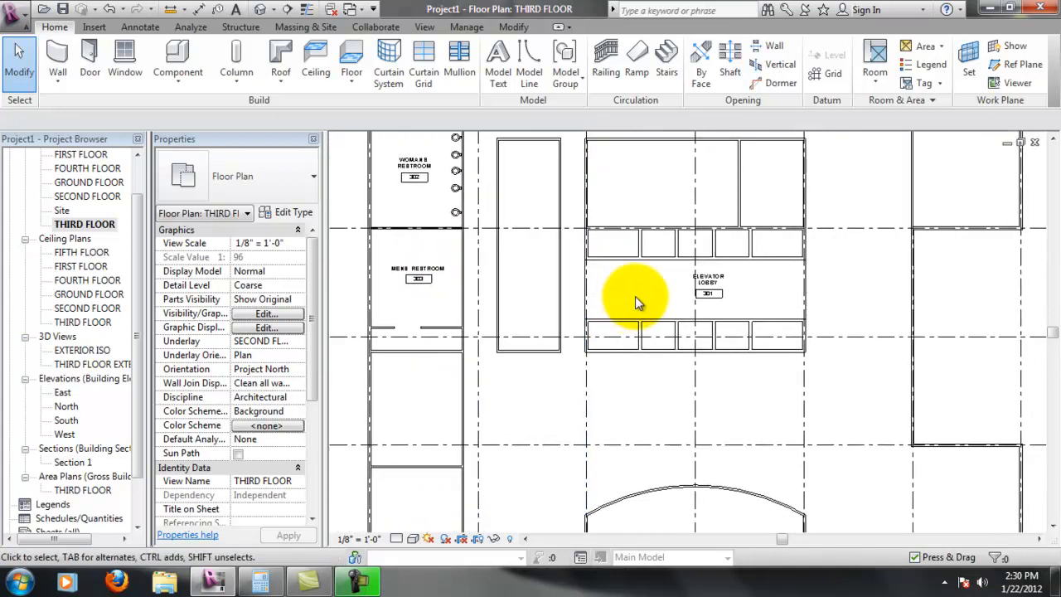
scroll(708, 314, down, 2)
scroll(714, 256, up, 5)
middle_drag(521, 309, 746, 316)
middle_drag(655, 323, 715, 303)
scroll(687, 314, down, 2)
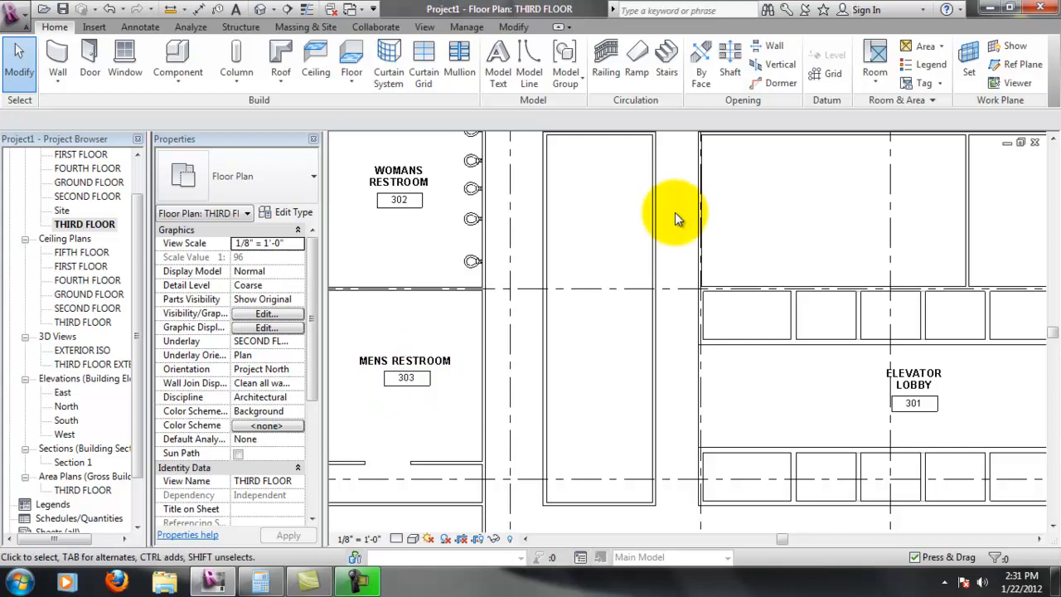
Place a tagged room in the larger enclosed space directly above the upper elevator shaft row.
middle_drag(708, 209, 600, 219)
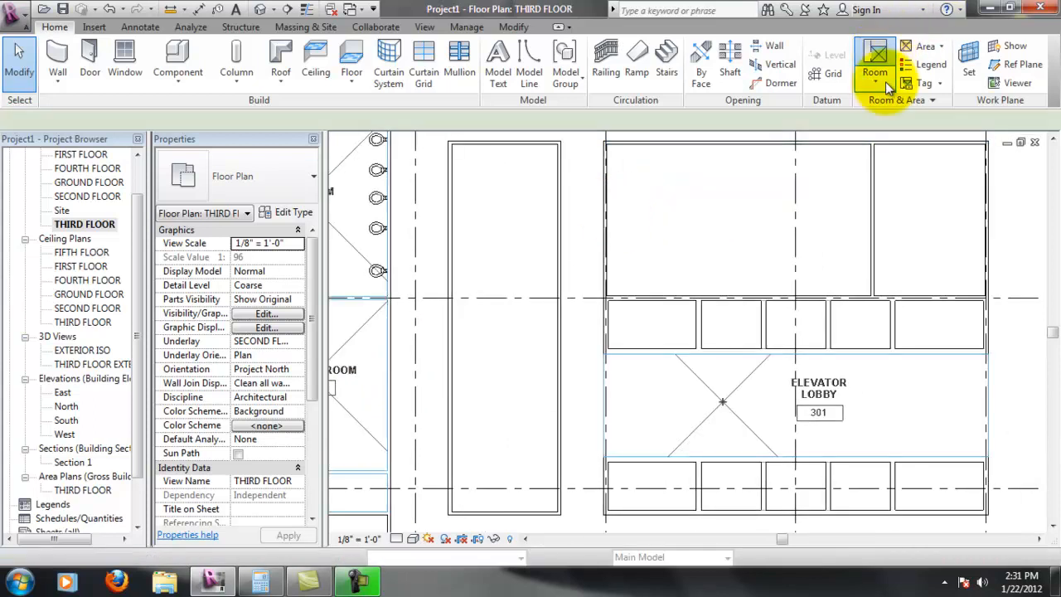
click(875, 62)
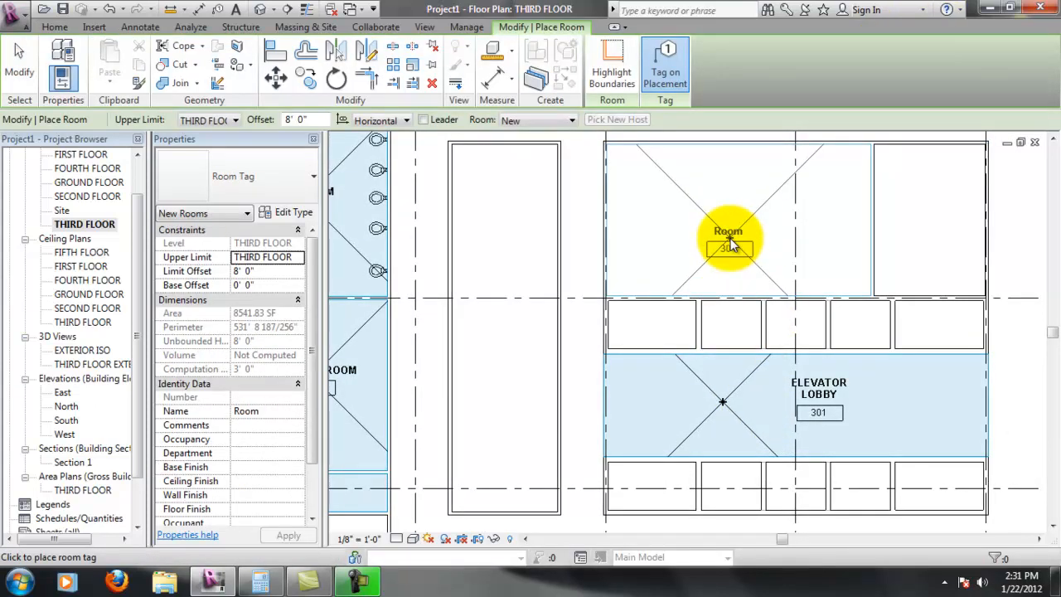
click(729, 241)
key(Escape)
key(Escape)
scroll(719, 264, down, 1)
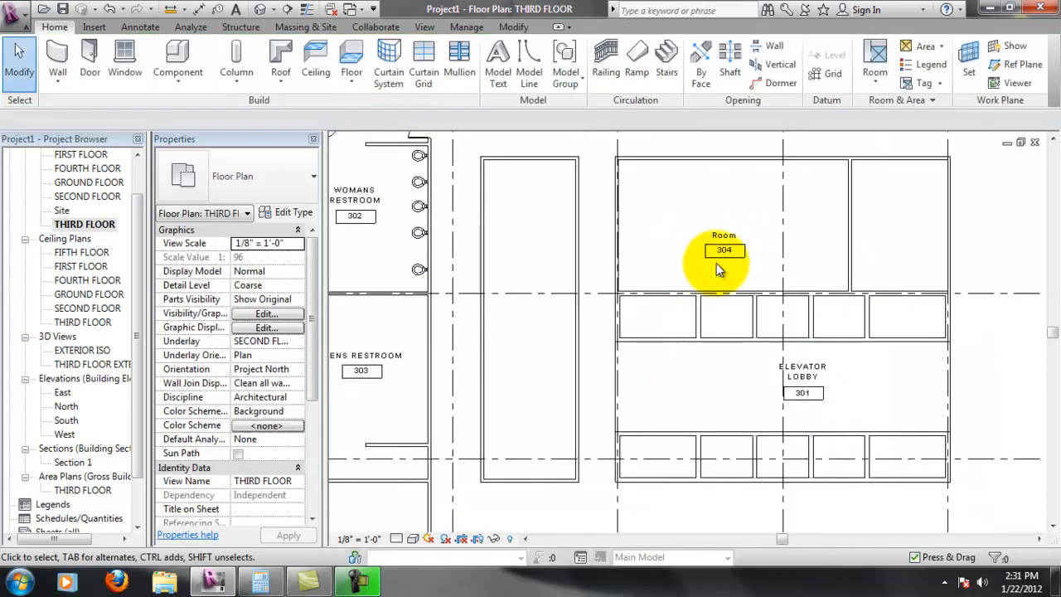
middle_drag(719, 267, 764, 267)
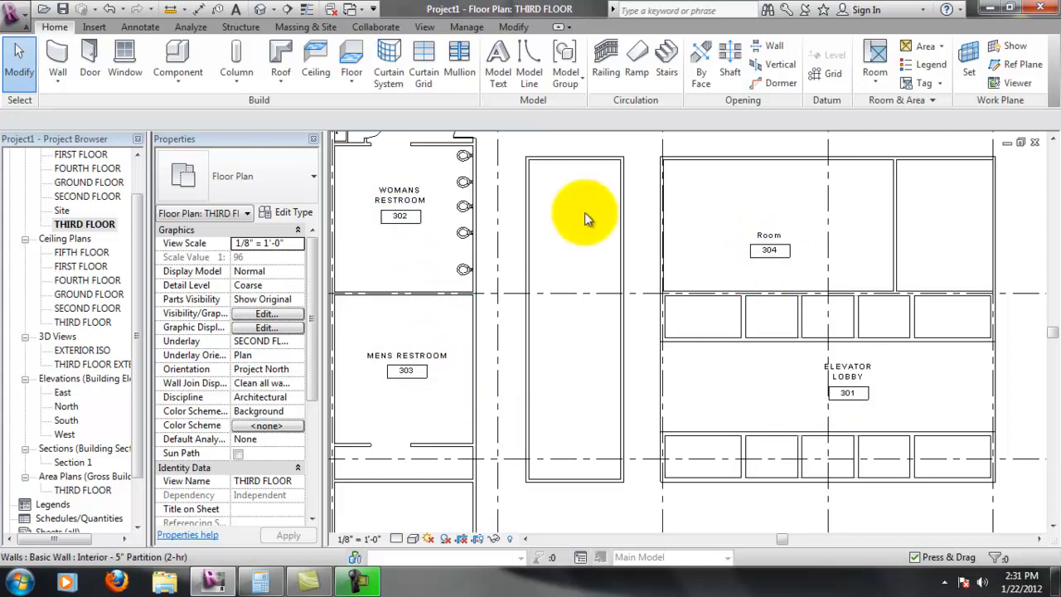
Delete the room and its tag from the larger space above the upper elevator shaft row.
click(773, 257)
click(760, 217)
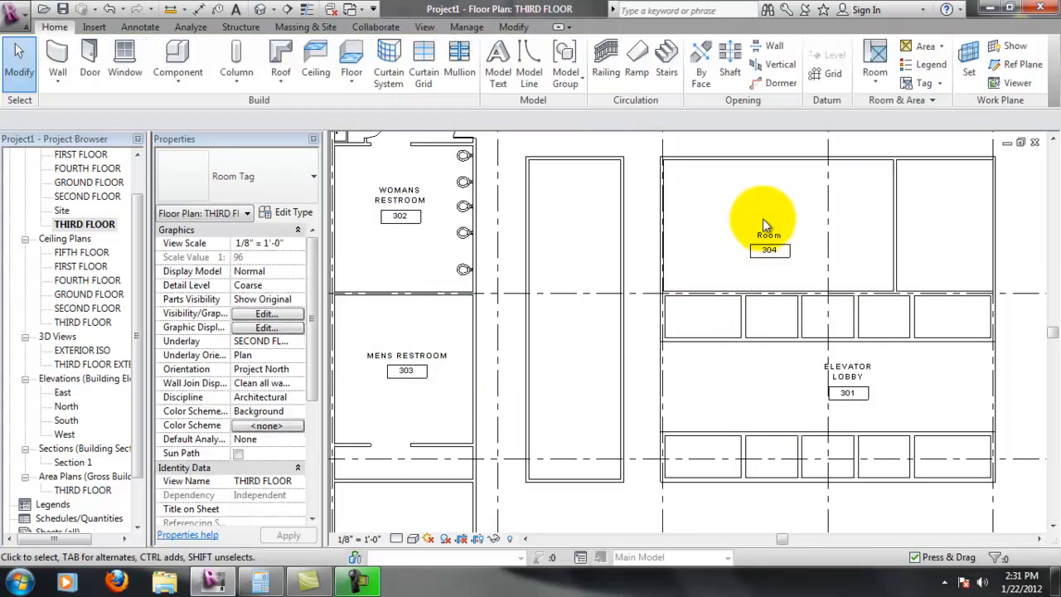
click(791, 219)
key(Delete)
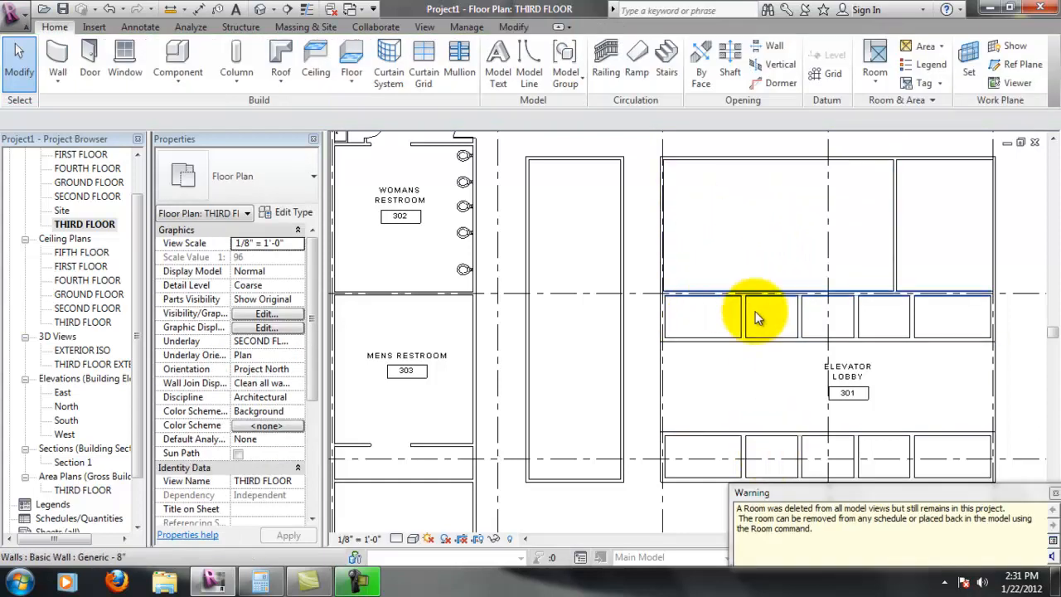
scroll(782, 351, down, 3)
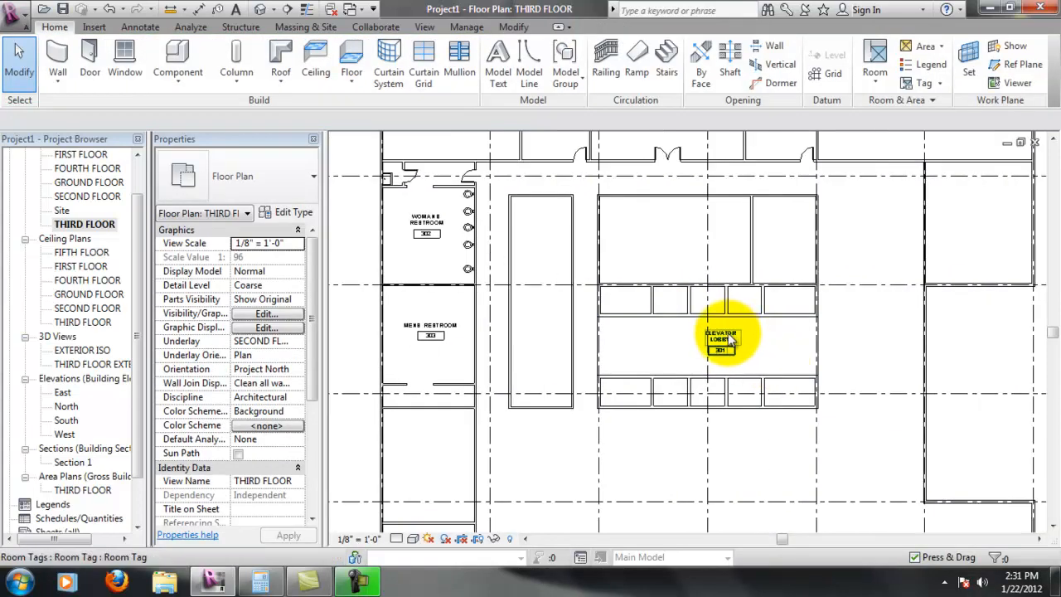
scroll(763, 325, down, 2)
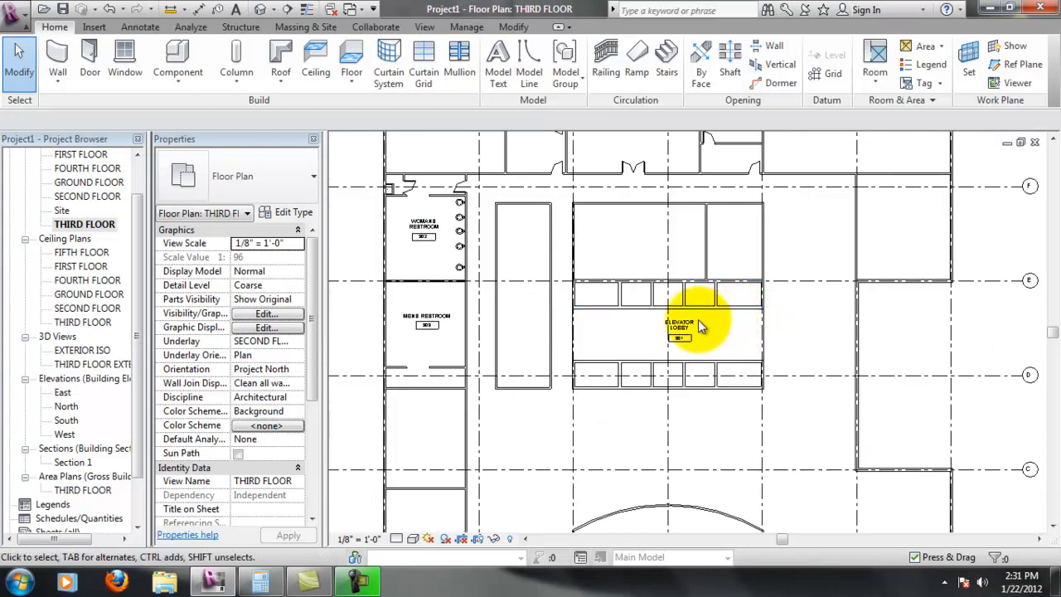
scroll(707, 326, up, 1)
scroll(750, 329, up, 3)
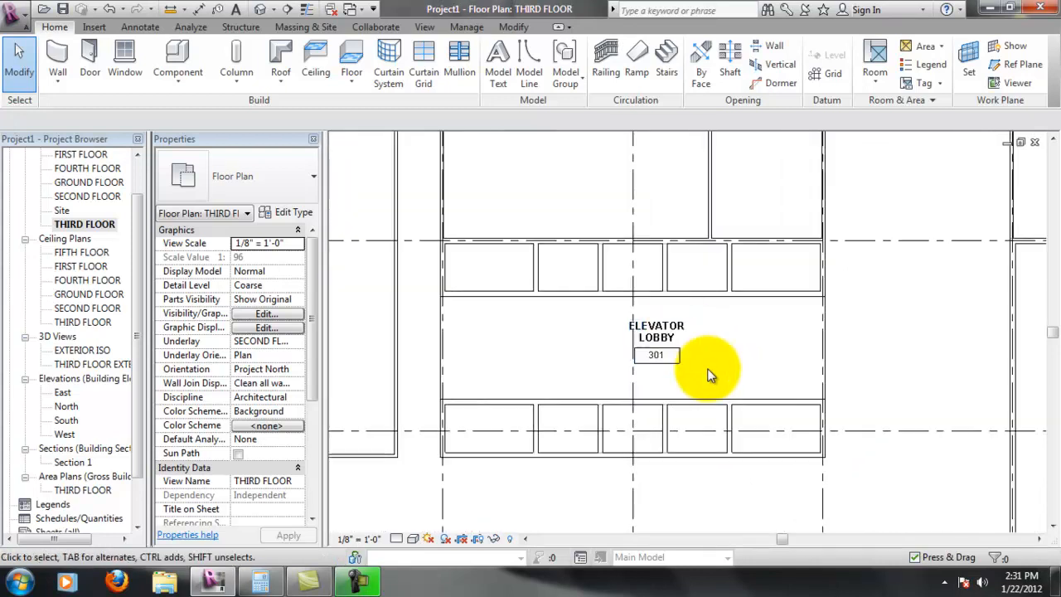
scroll(664, 368, up, 2)
scroll(664, 368, down, 1)
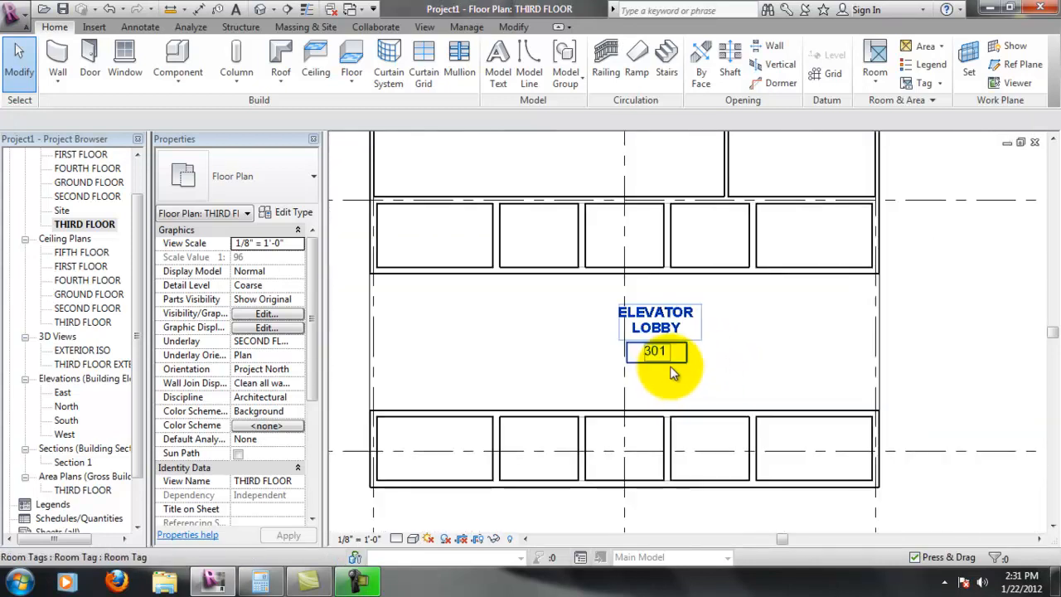
Examine the elevator lobby and restroom room tags and the surrounding layout on the third floor plan.
scroll(675, 352, down, 5)
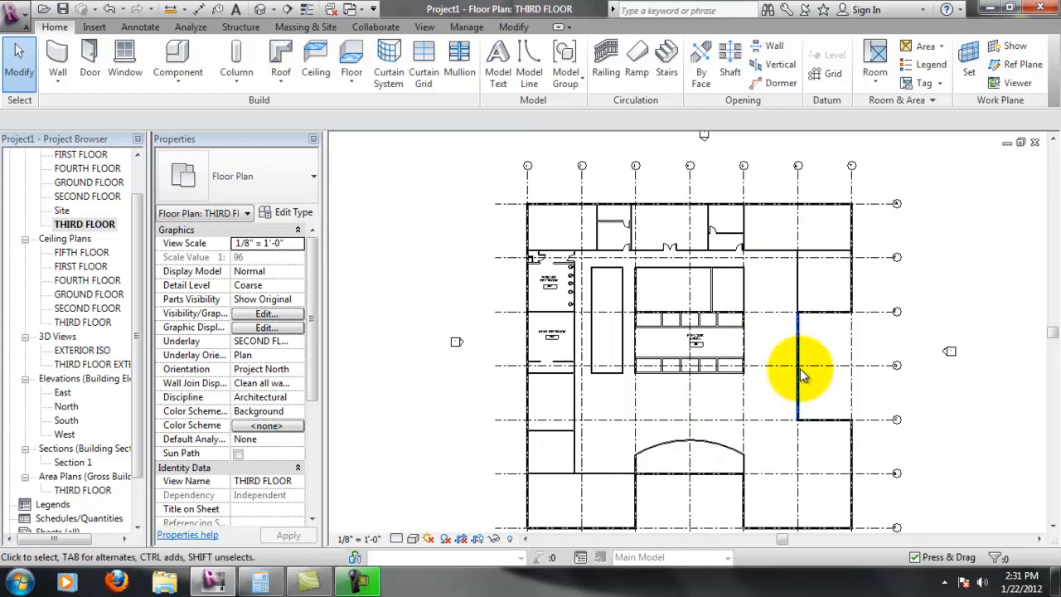
scroll(611, 348, up, 5)
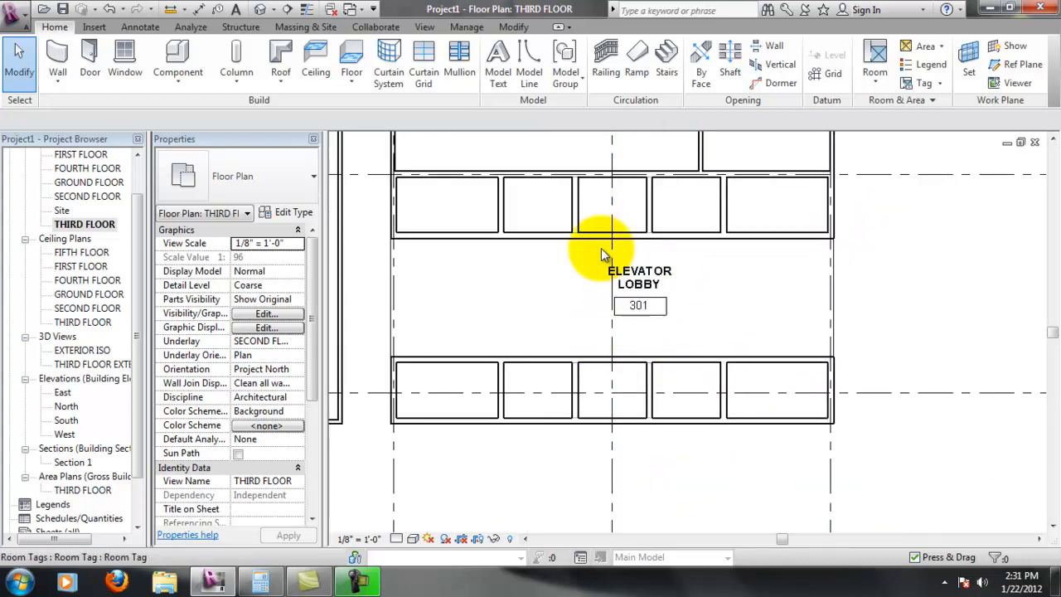
scroll(652, 268, down, 6)
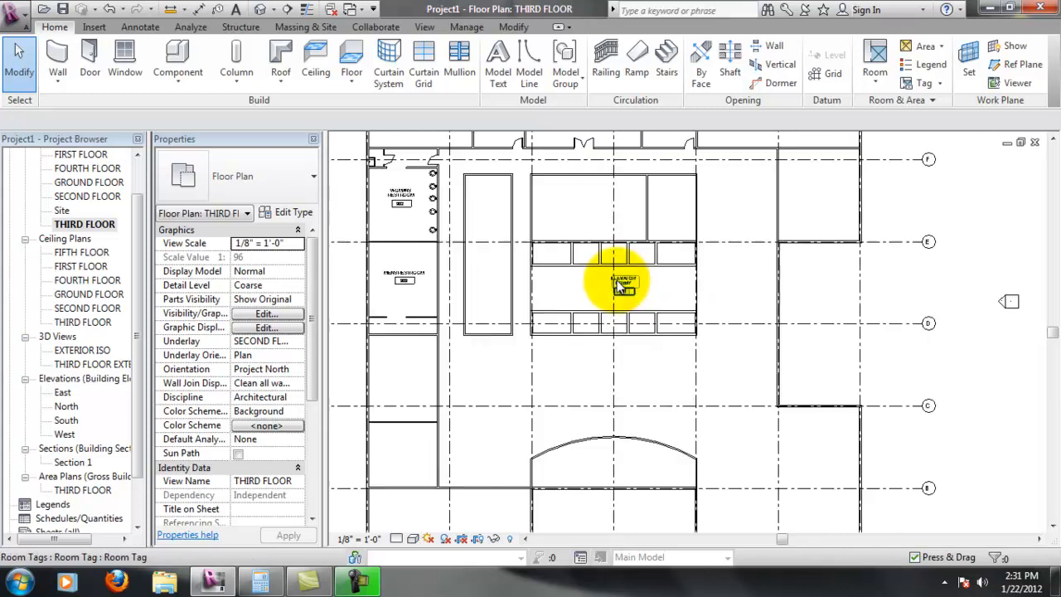
scroll(671, 283, up, 2)
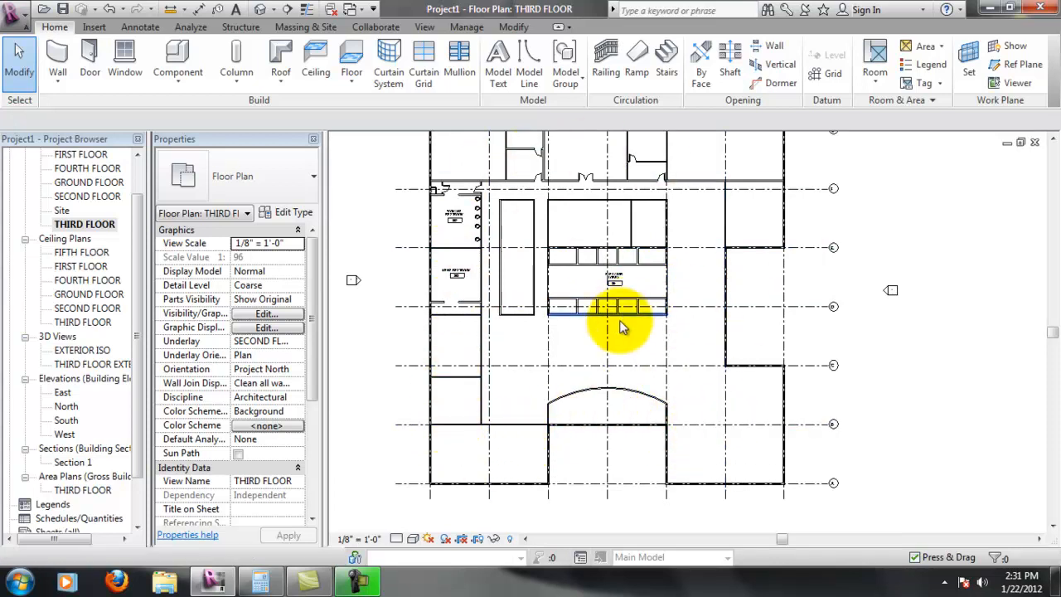
scroll(605, 249, up, 1)
scroll(630, 249, up, 4)
scroll(645, 265, down, 5)
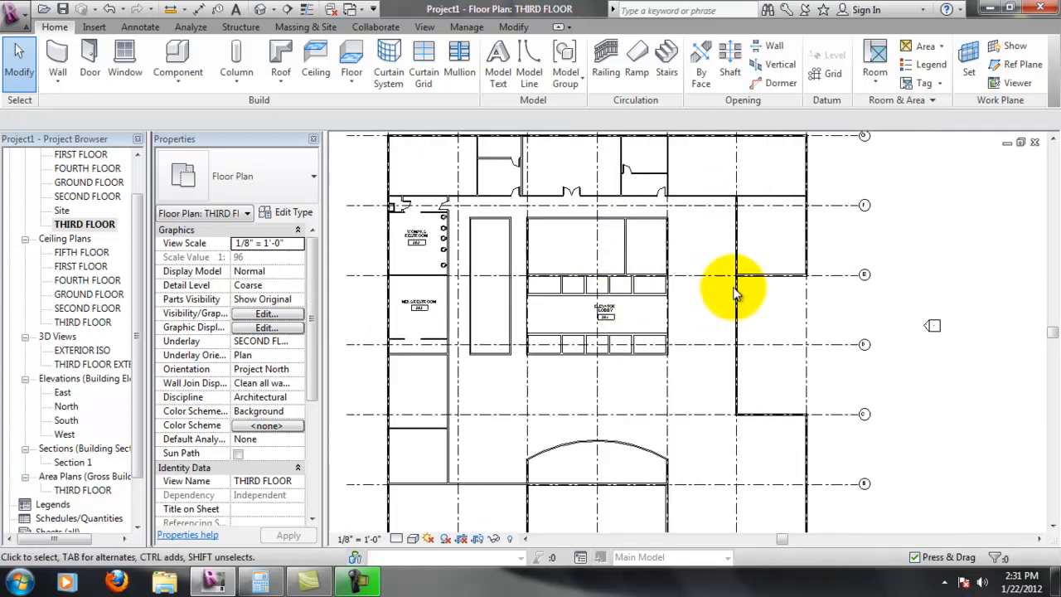
scroll(603, 324, up, 3)
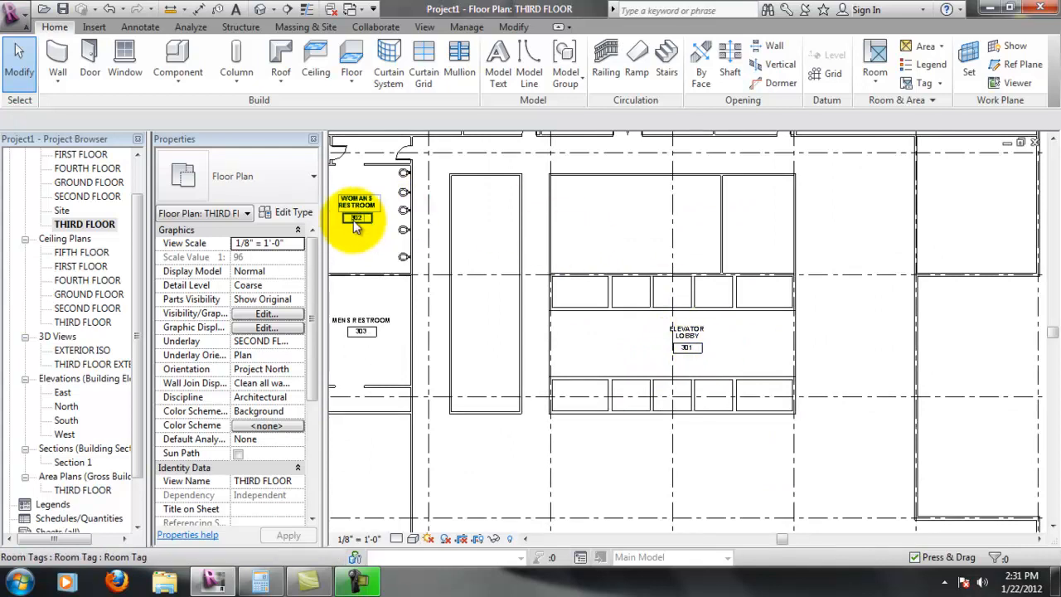
middle_drag(378, 229, 393, 235)
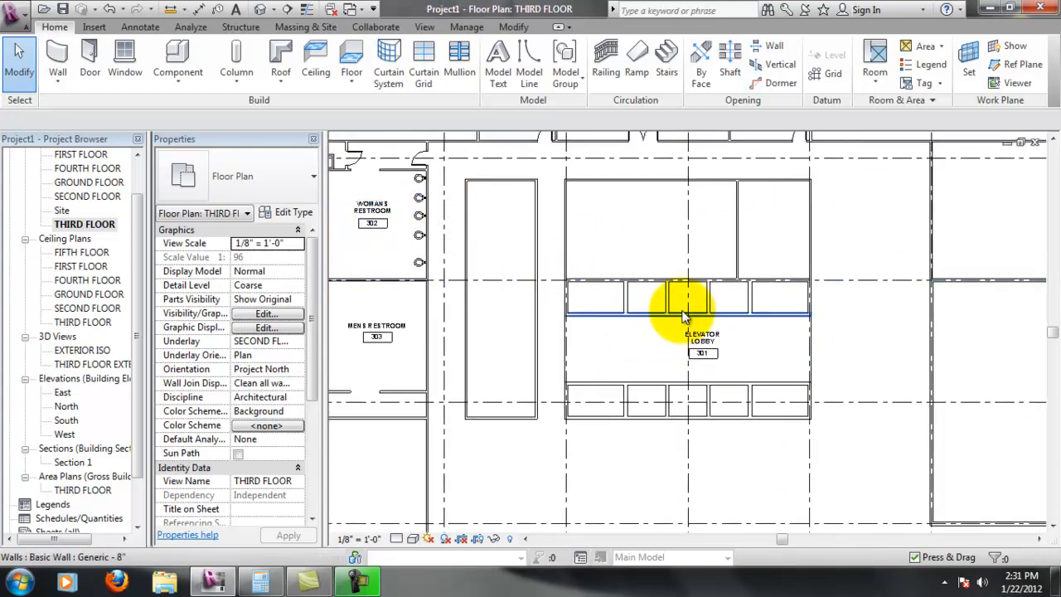
scroll(635, 317, down, 1)
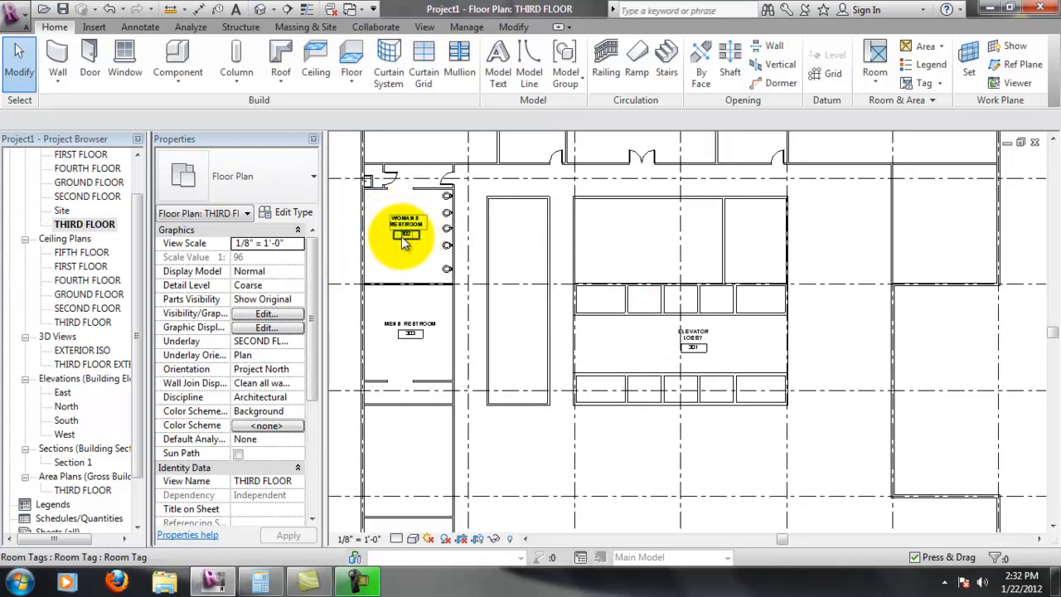
scroll(639, 356, up, 1)
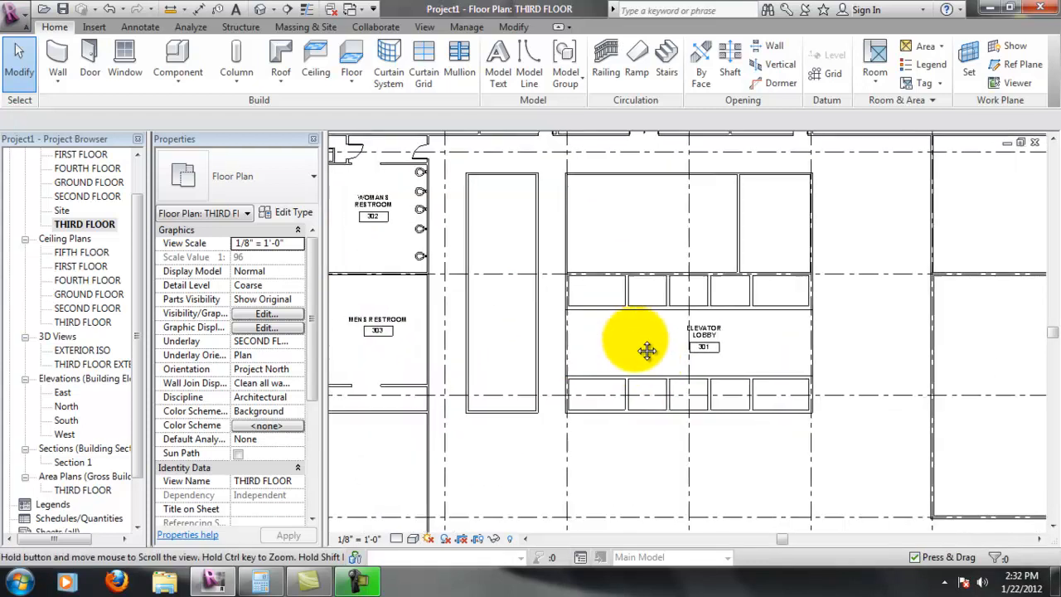
middle_drag(620, 341, 722, 387)
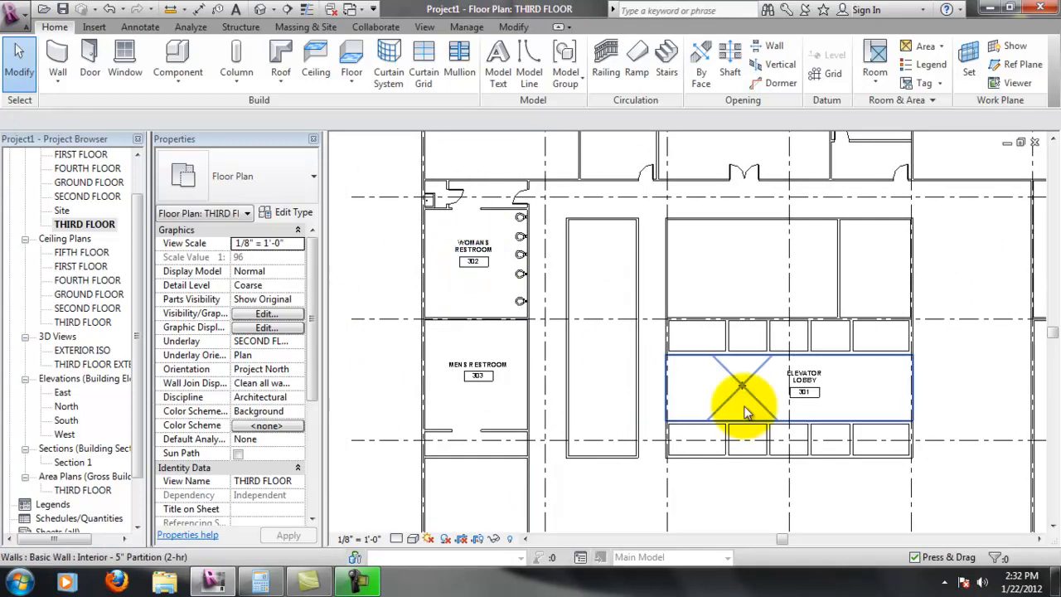
middle_drag(861, 387, 801, 358)
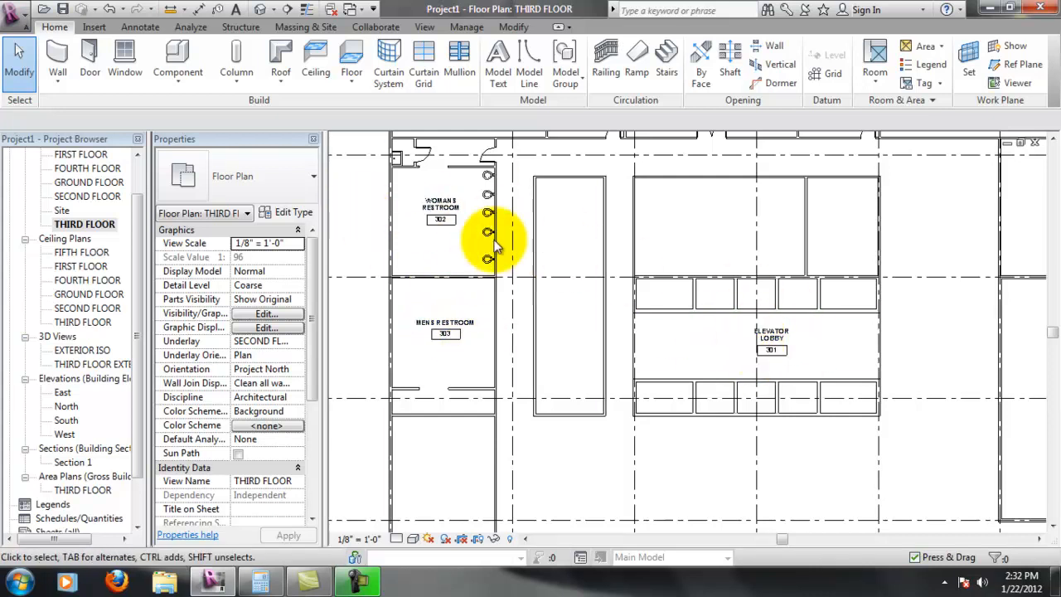
scroll(780, 357, up, 1)
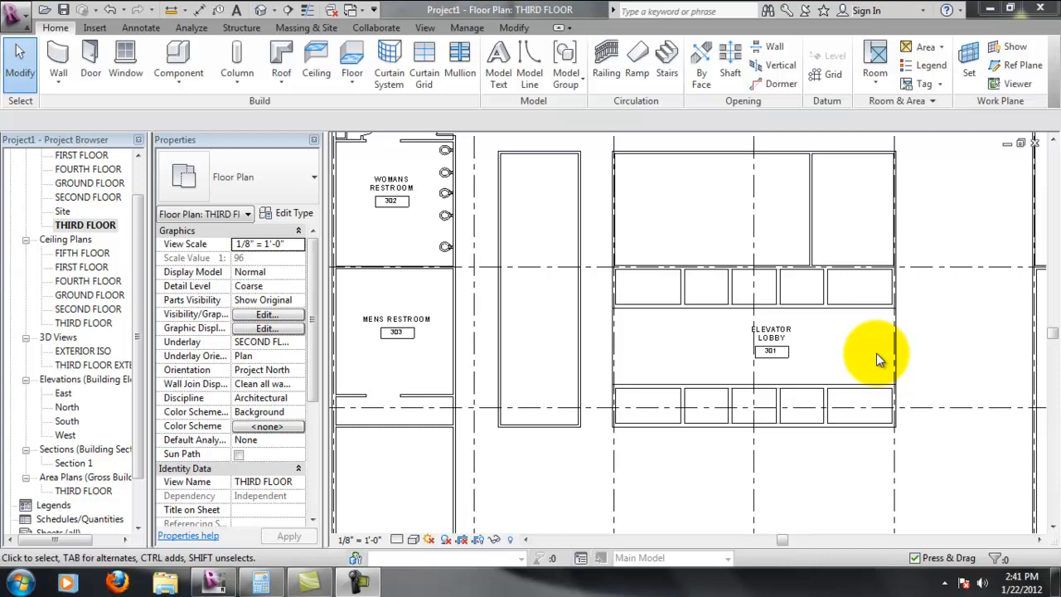
Collapse the 3D Views and Elevations groups in the project browser and open the THIRD FLOOR reflected ceiling plan.
scroll(509, 286, down, 4)
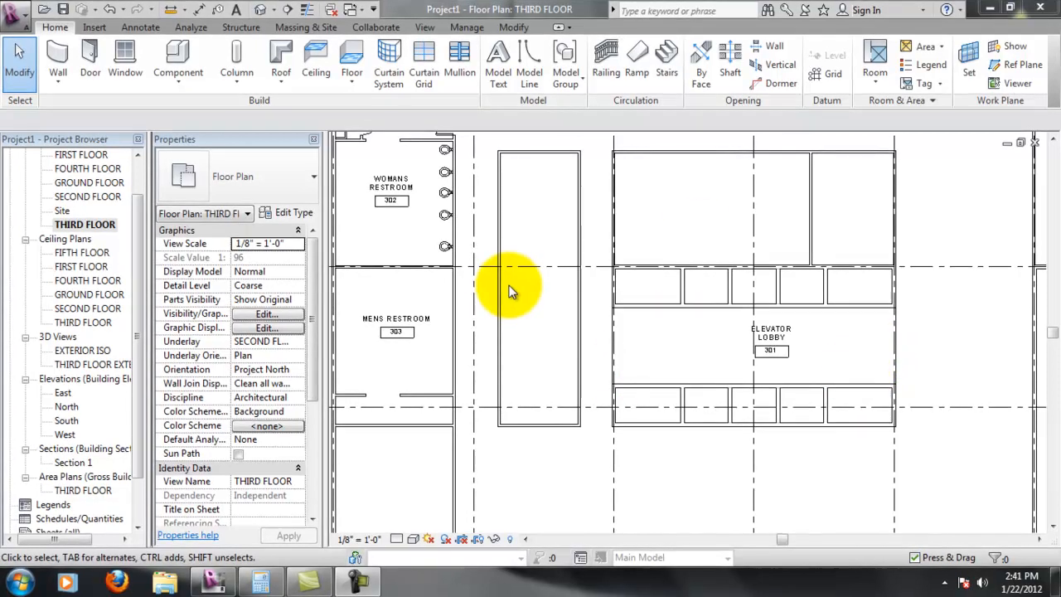
scroll(545, 309, down, 1)
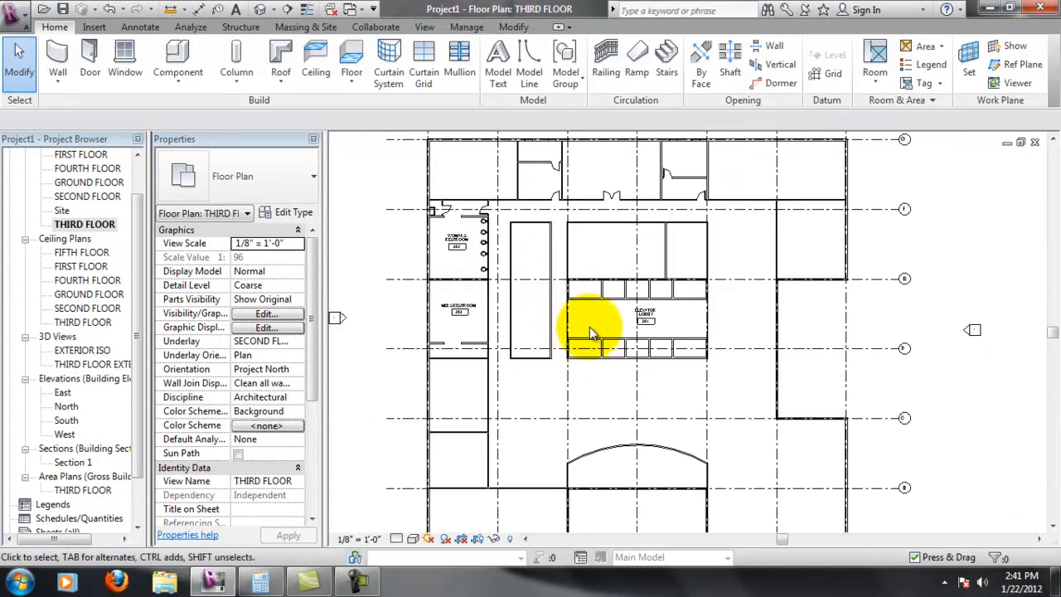
scroll(525, 343, down, 1)
drag(139, 334, 142, 376)
click(26, 282)
click(24, 323)
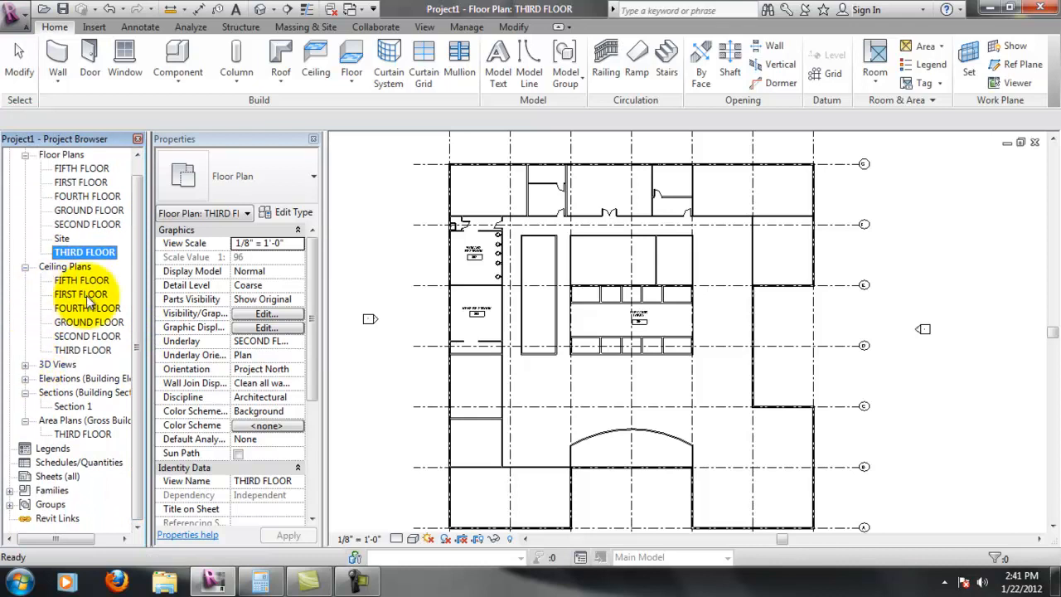
drag(141, 229, 130, 171)
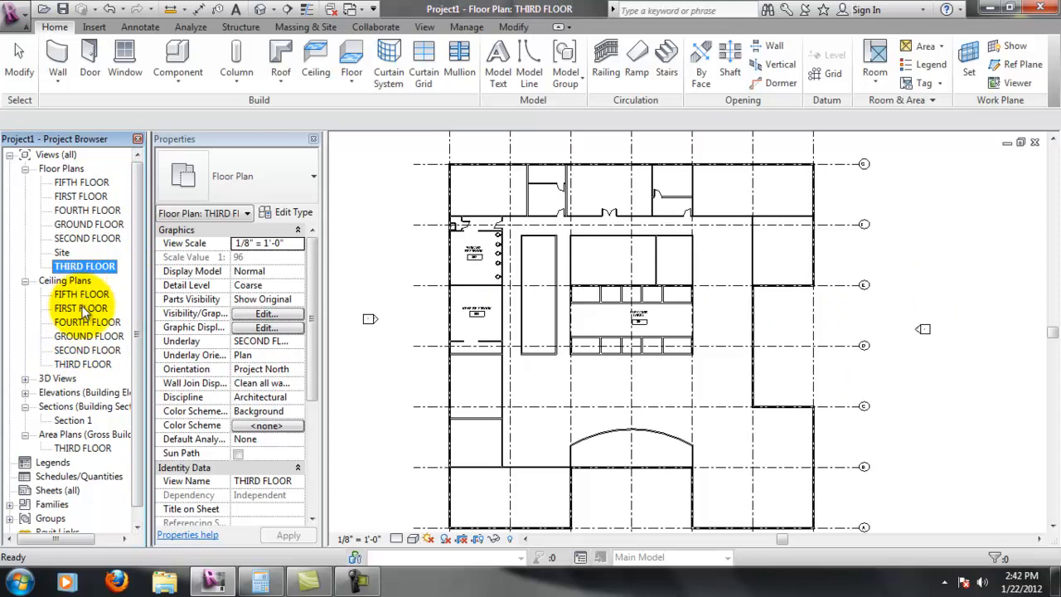
double_click(82, 364)
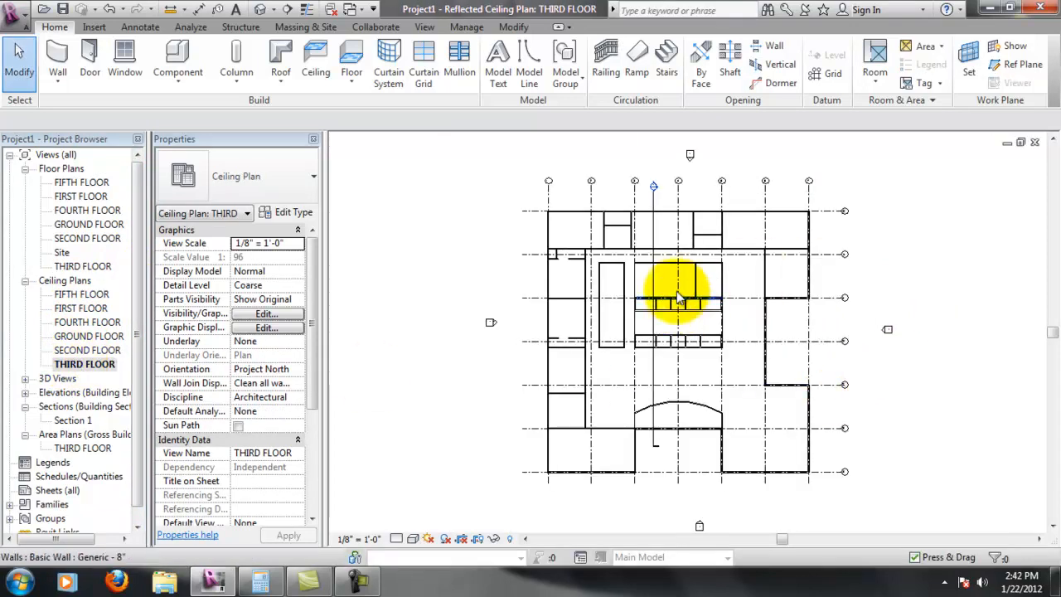
Examine the walls, door locations, corridors and elevator core throughout the third floor reflected ceiling plan.
scroll(680, 254, up, 5)
middle_drag(725, 171, 739, 310)
middle_drag(600, 277, 658, 281)
scroll(663, 339, down, 2)
scroll(801, 370, down, 1)
middle_drag(811, 375, 763, 238)
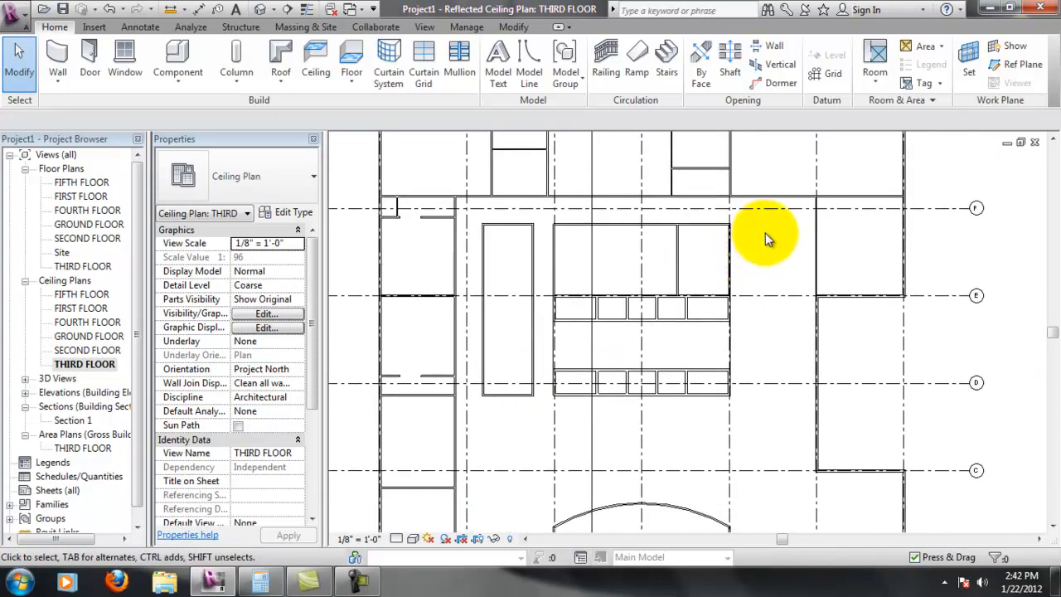
middle_drag(680, 306, 701, 324)
scroll(682, 230, up, 2)
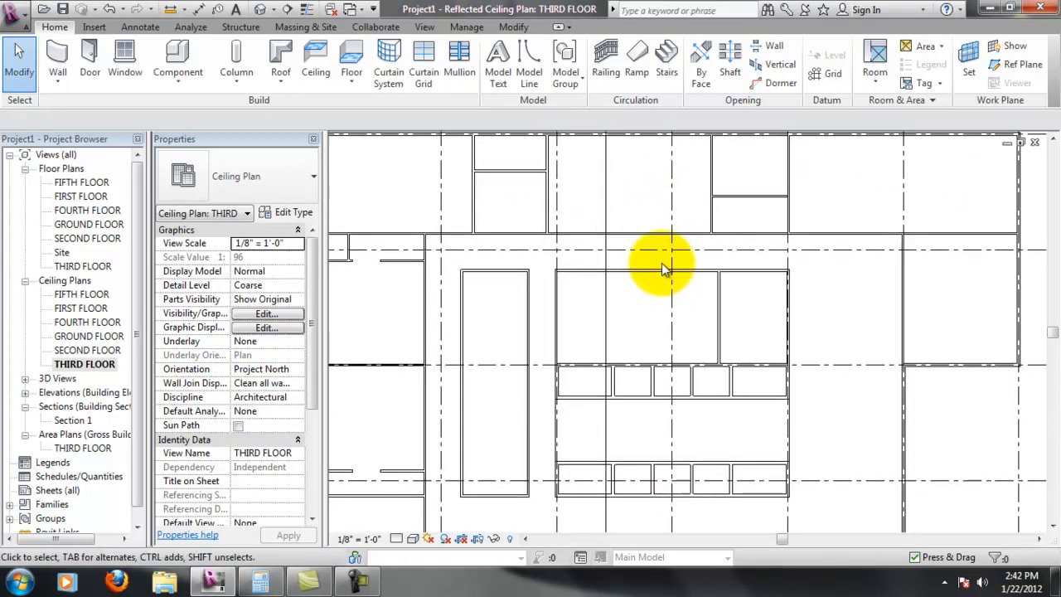
middle_drag(643, 189, 643, 199)
scroll(636, 225, up, 2)
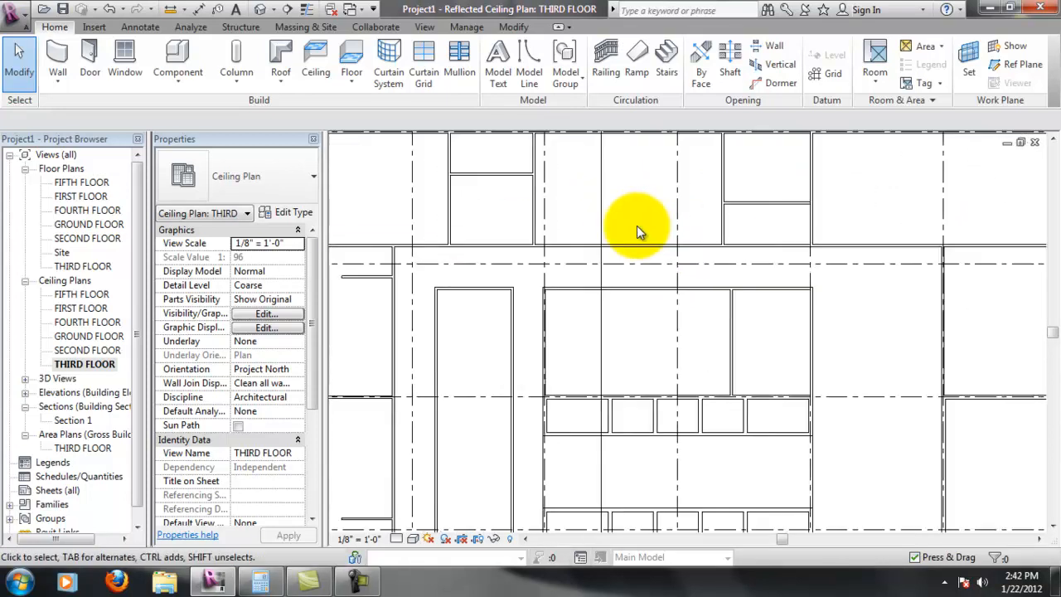
scroll(648, 240, down, 3)
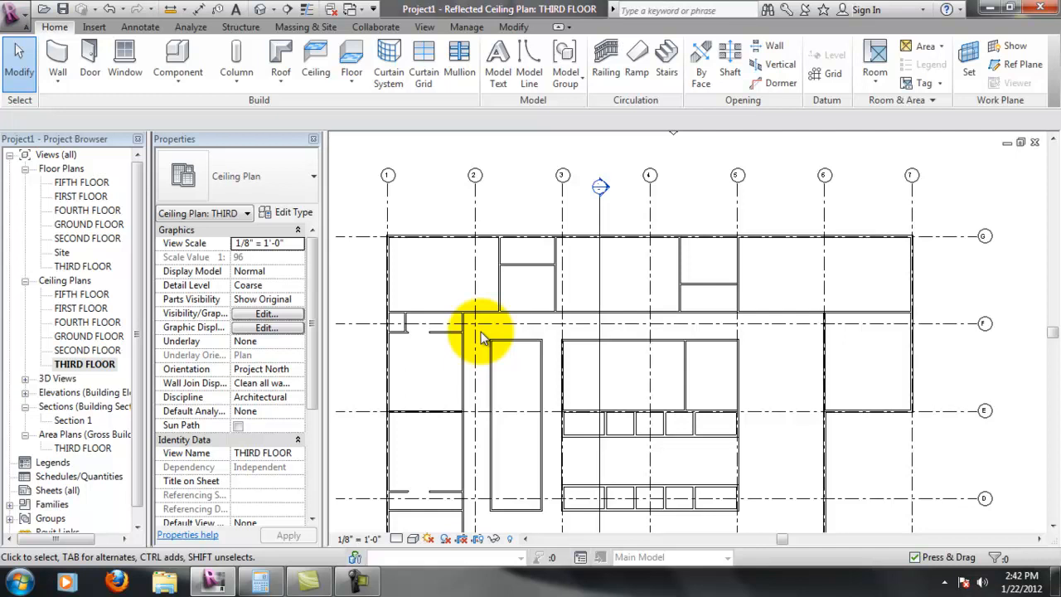
scroll(581, 351, up, 3)
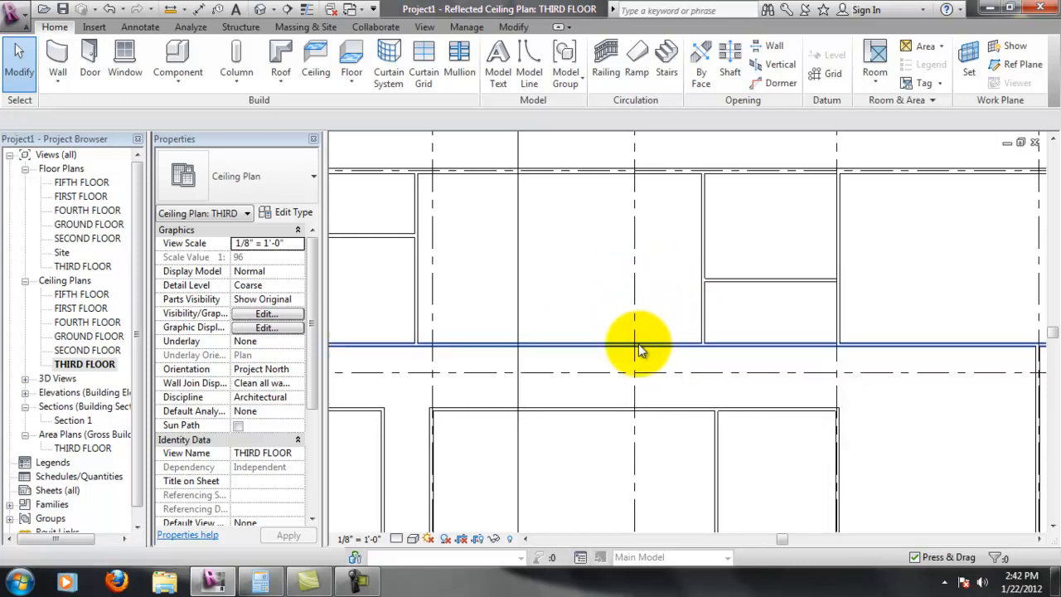
scroll(608, 347, down, 1)
scroll(632, 336, up, 5)
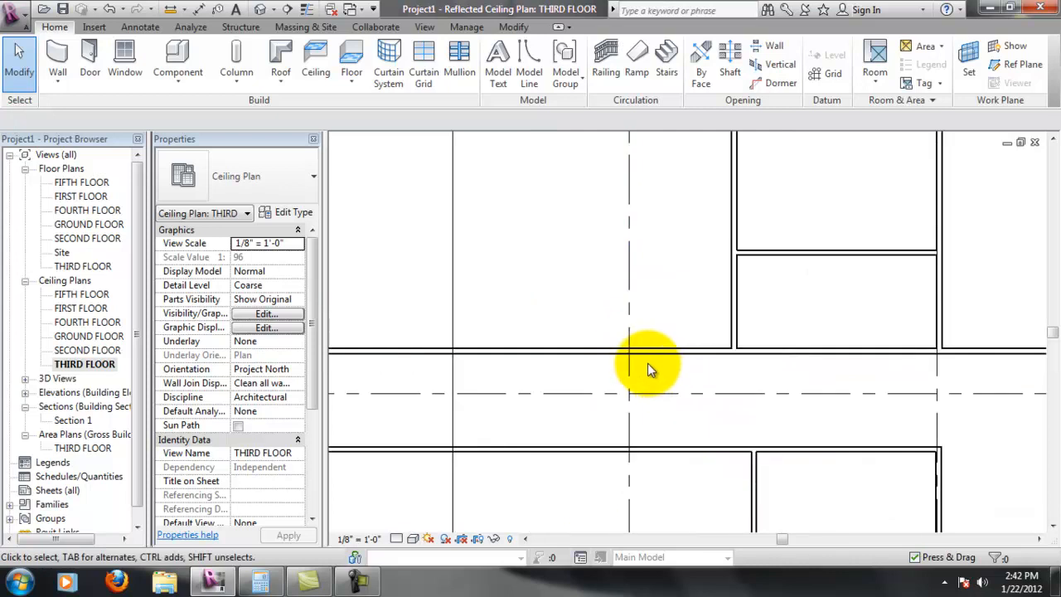
scroll(666, 363, down, 3)
scroll(666, 363, down, 4)
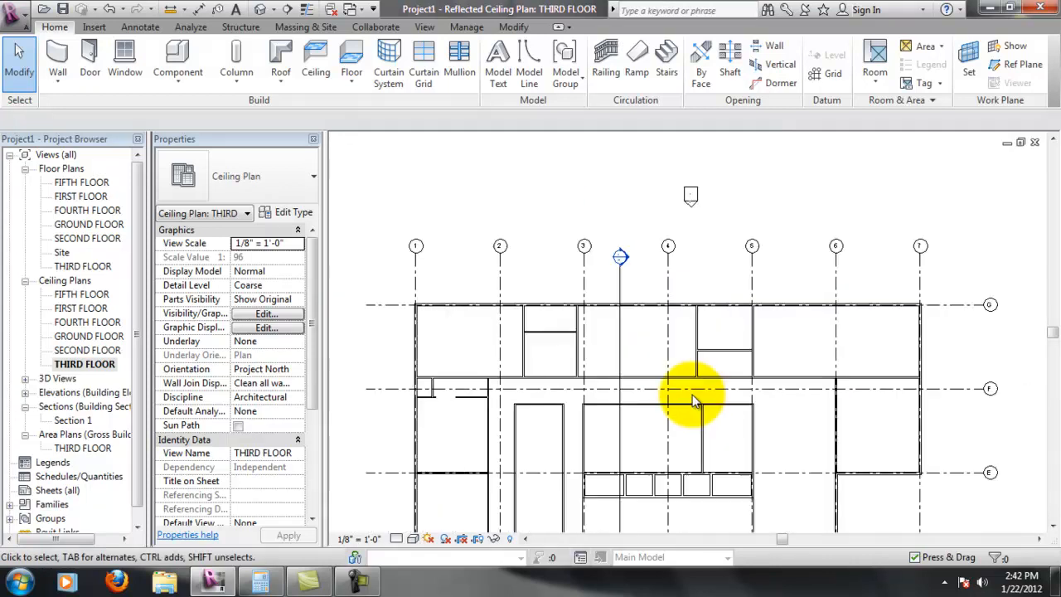
scroll(711, 336, up, 1)
scroll(713, 338, up, 1)
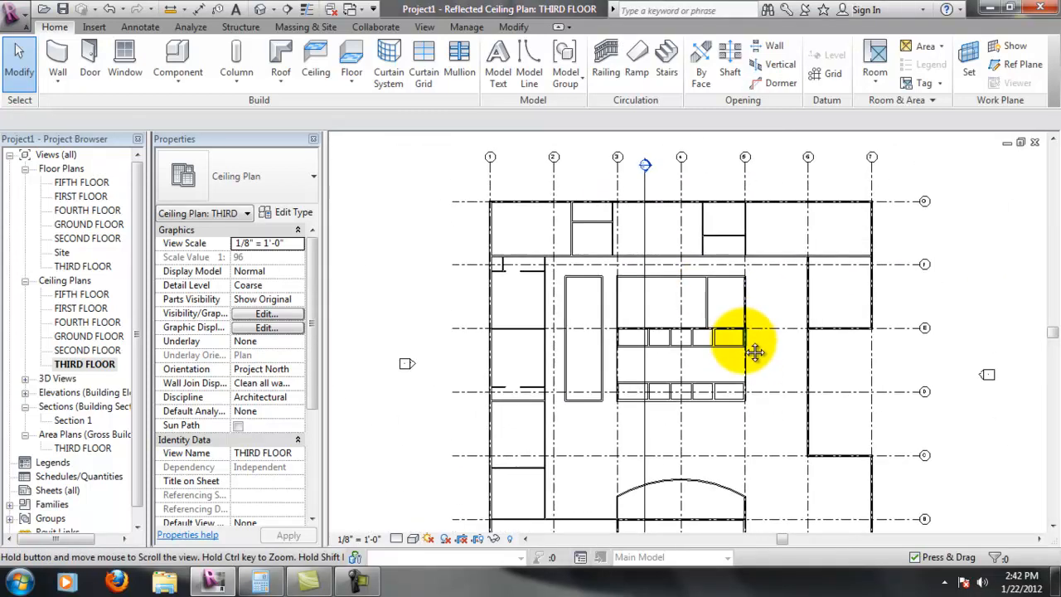
scroll(719, 346, up, 1)
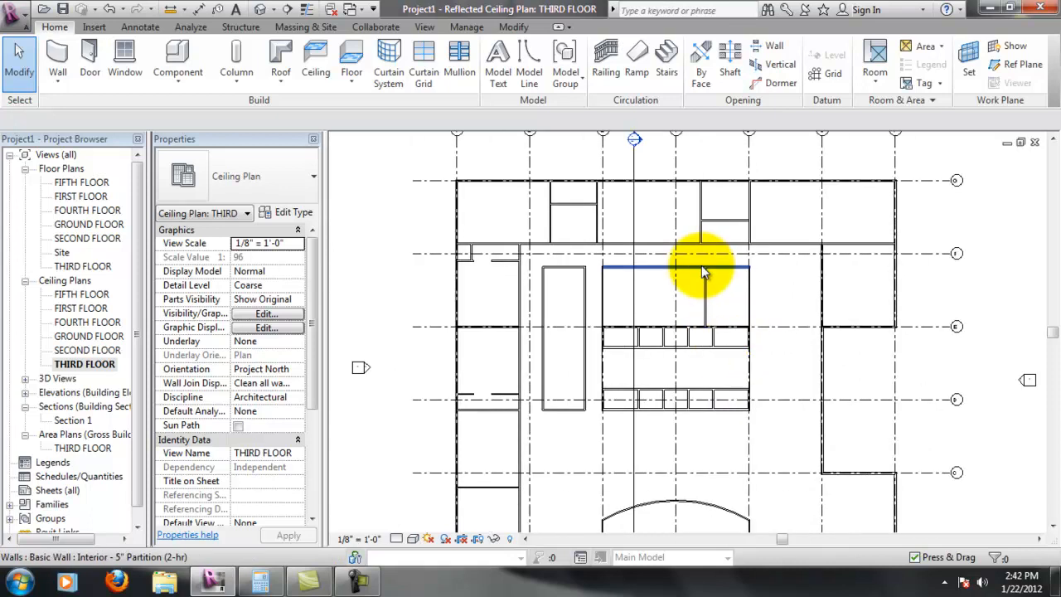
scroll(700, 265, up, 2)
scroll(699, 261, down, 3)
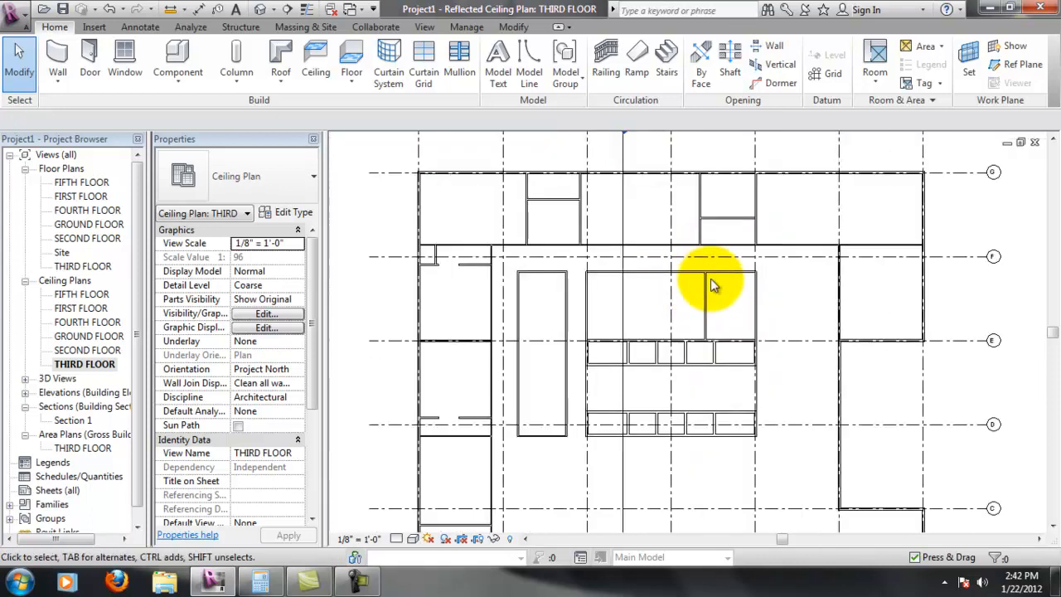
scroll(755, 348, up, 1)
scroll(762, 307, up, 1)
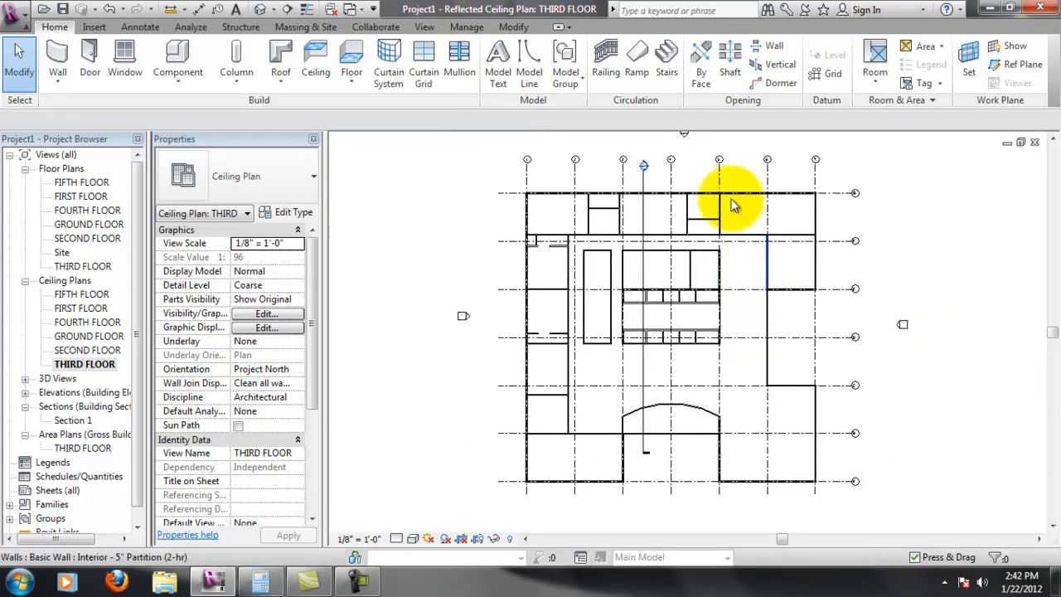
scroll(735, 270, up, 1)
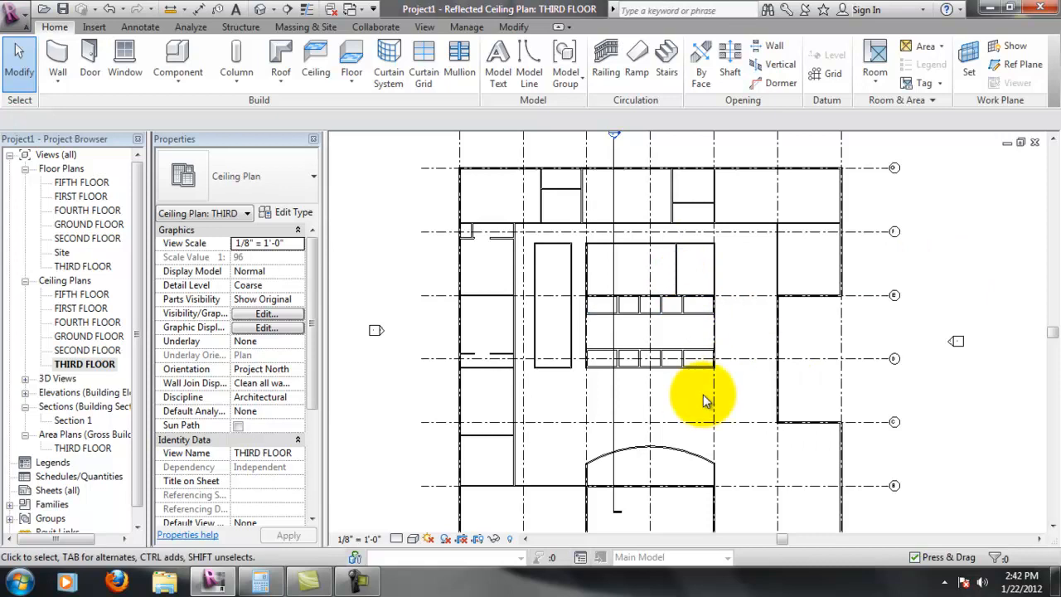
Set the cut plane offset to 70" in the third floor reflected ceiling plan's view range and apply it.
scroll(307, 373, down, 5)
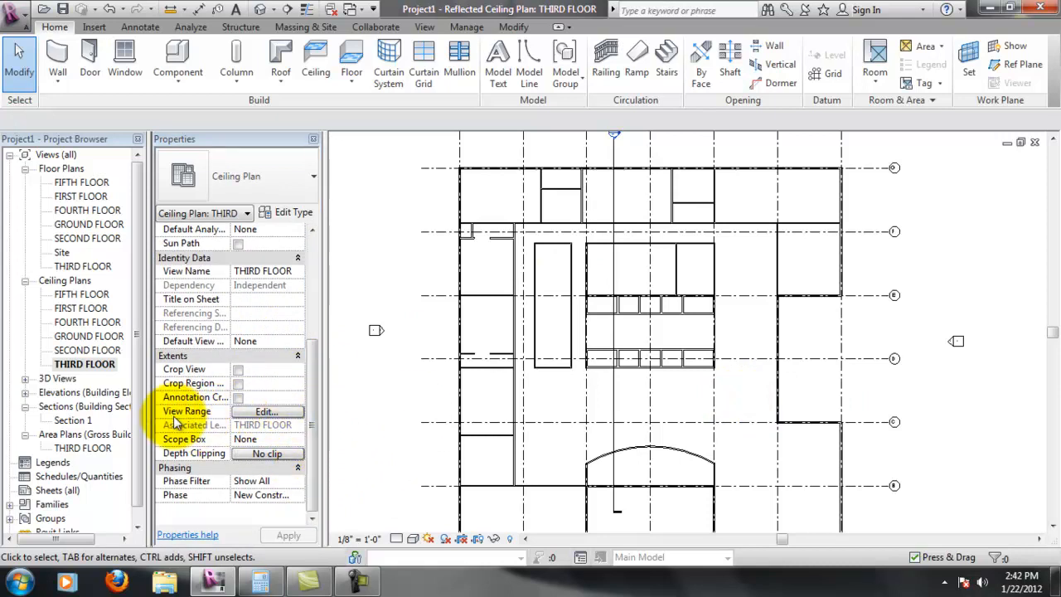
click(266, 412)
drag(566, 249, 245, 167)
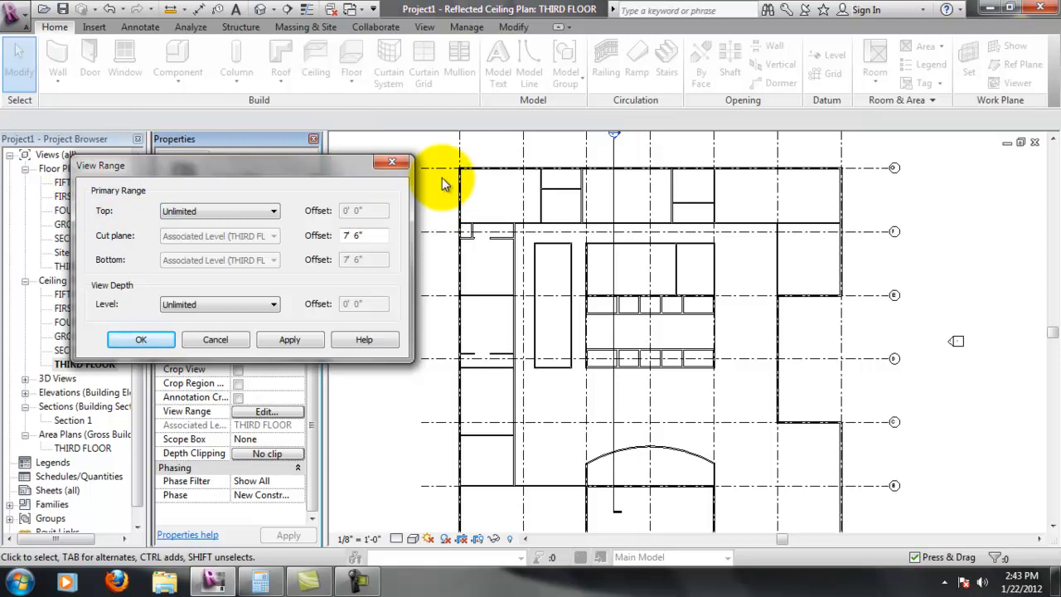
drag(342, 236, 298, 243)
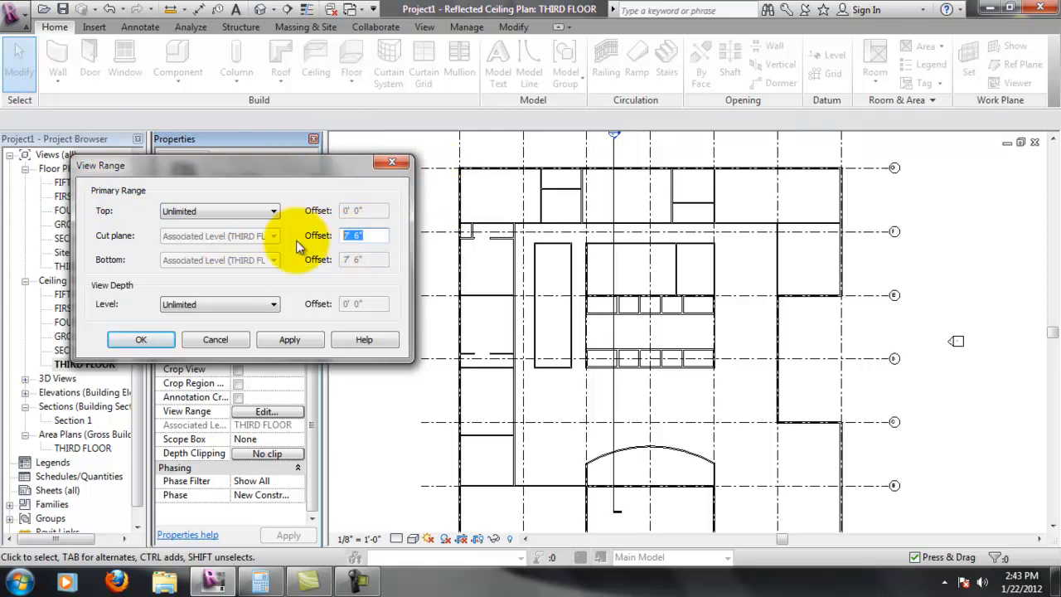
click(384, 236)
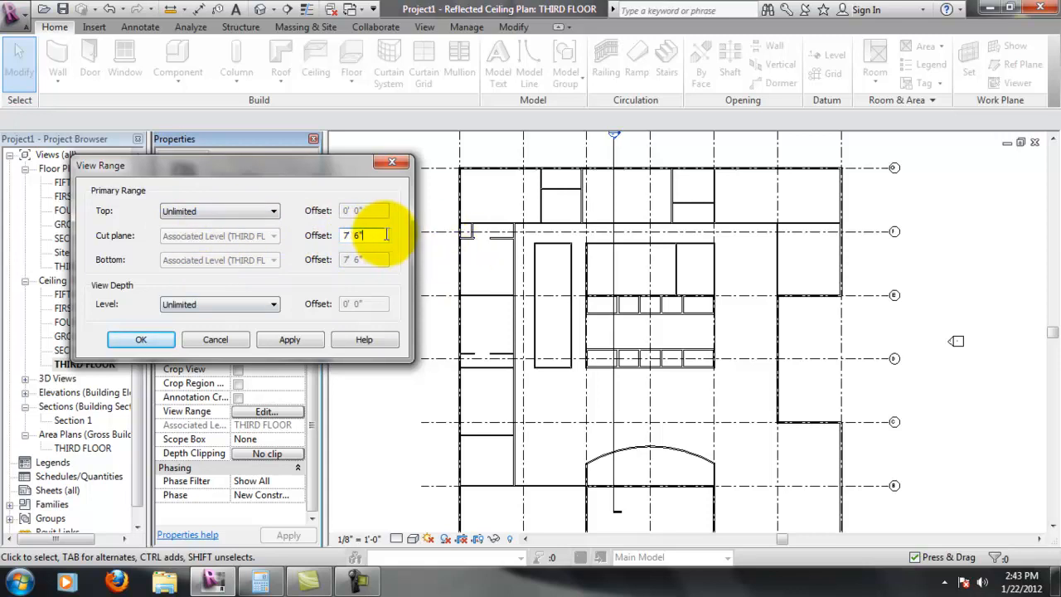
drag(379, 237, 281, 245)
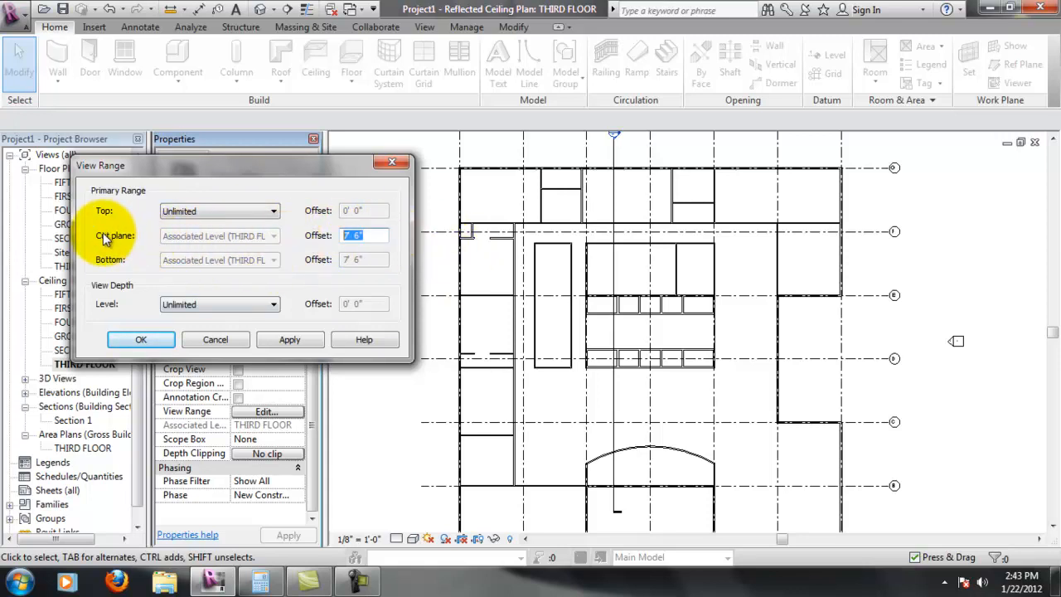
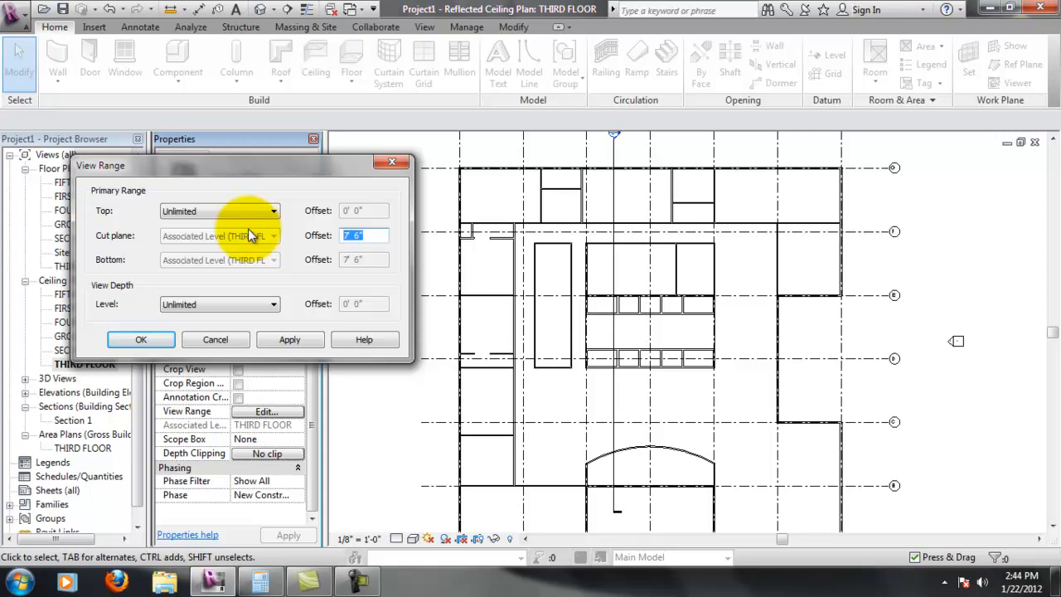
text(70")
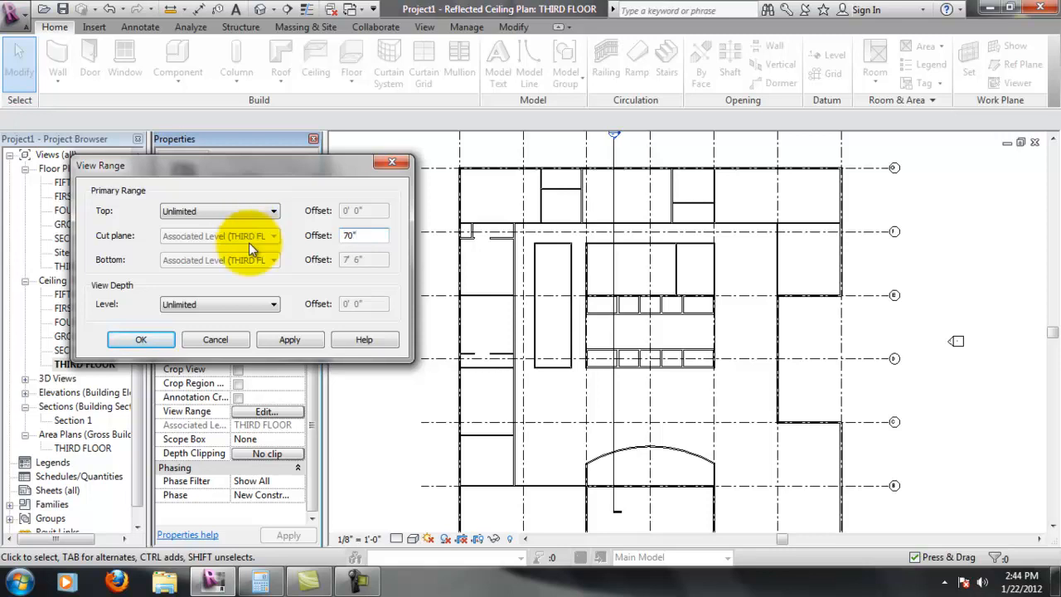
click(300, 339)
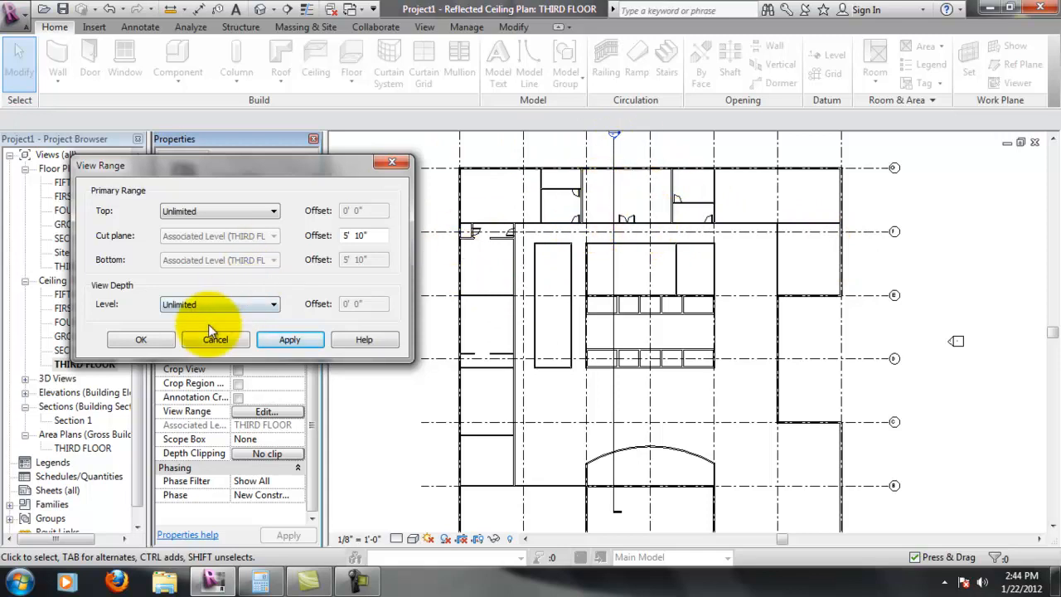
click(226, 338)
Examine how the double and single doors, their swings and the adjoining walls are drawn along the corridor of the ceiling plan.
scroll(626, 228, up, 5)
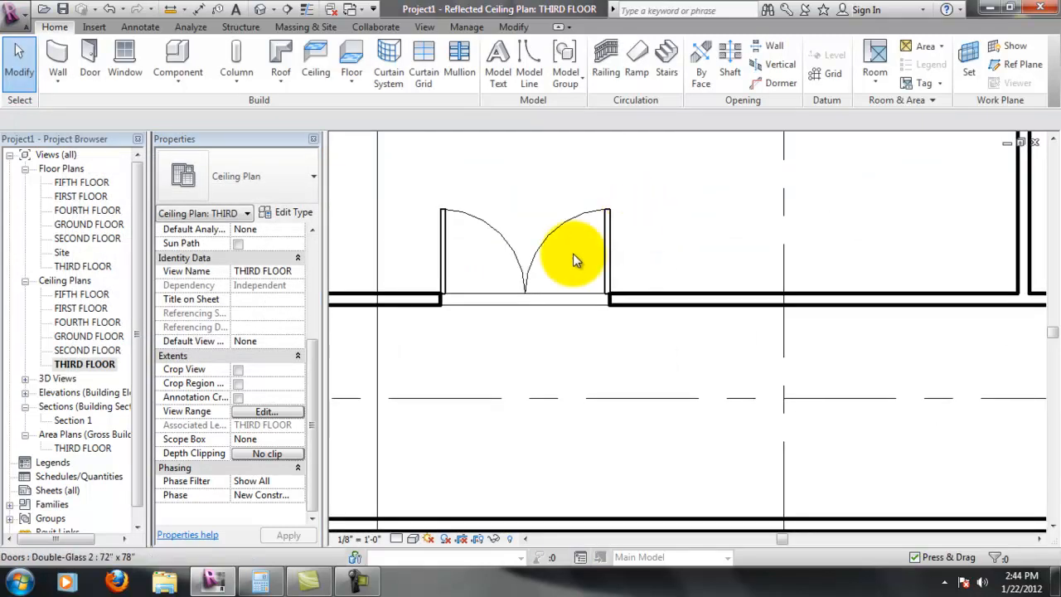
middle_drag(528, 316, 561, 345)
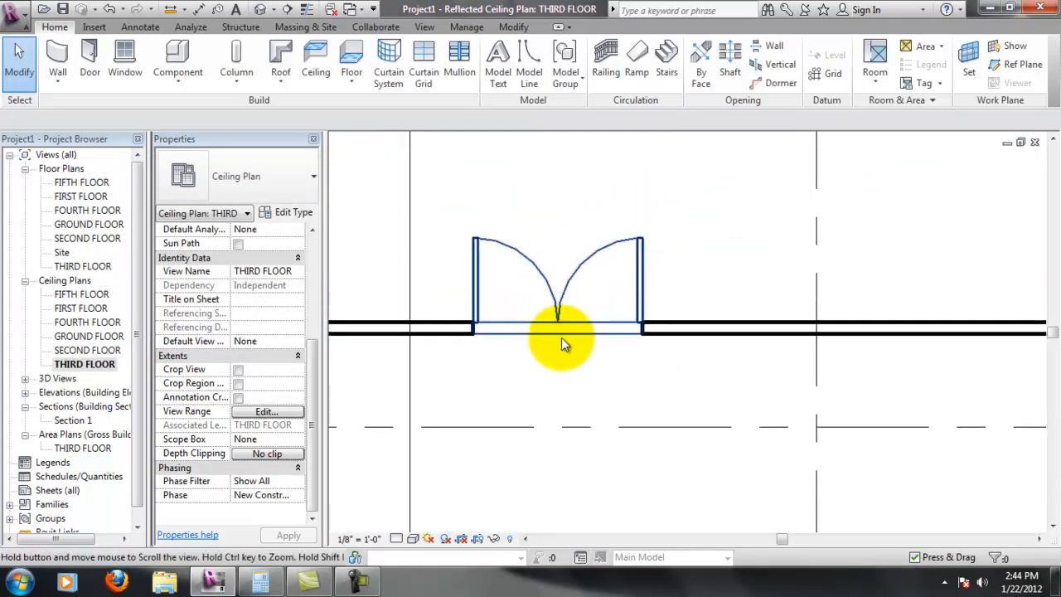
scroll(584, 302, down, 1)
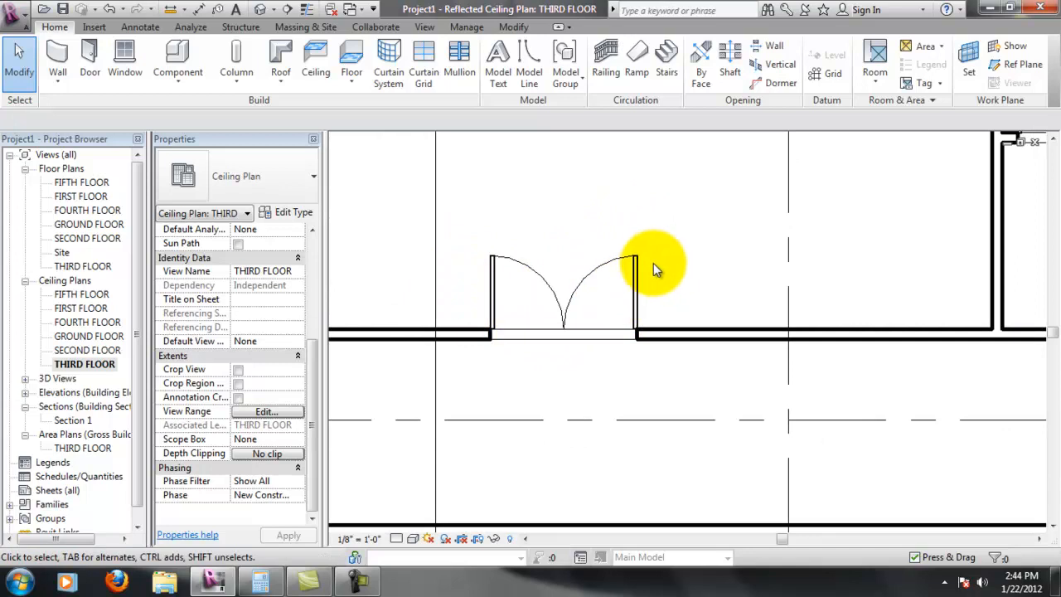
scroll(662, 264, down, 3)
middle_drag(778, 225, 755, 282)
middle_drag(578, 299, 758, 278)
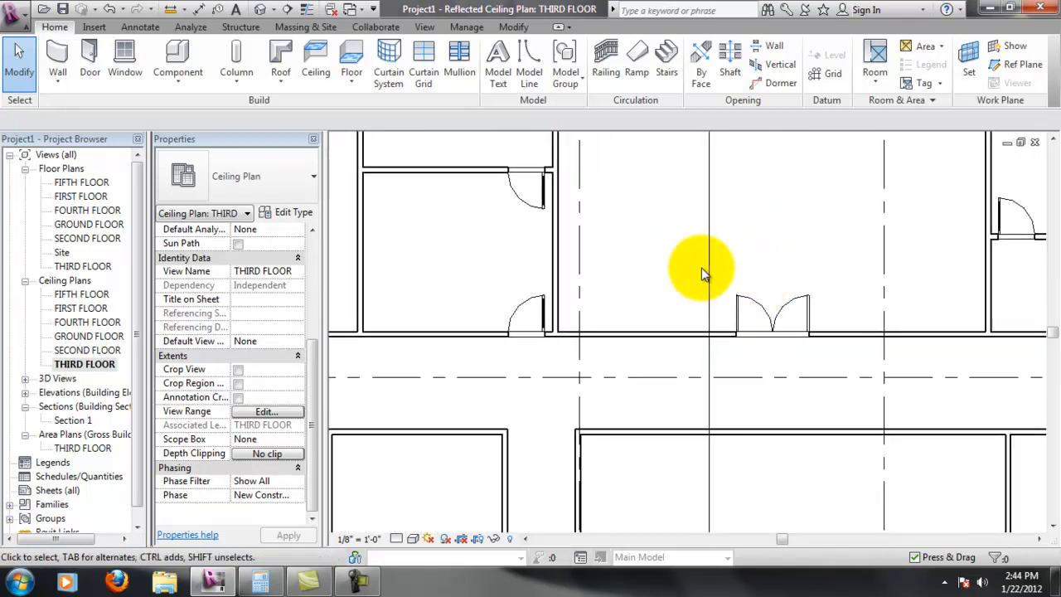
scroll(526, 312, up, 2)
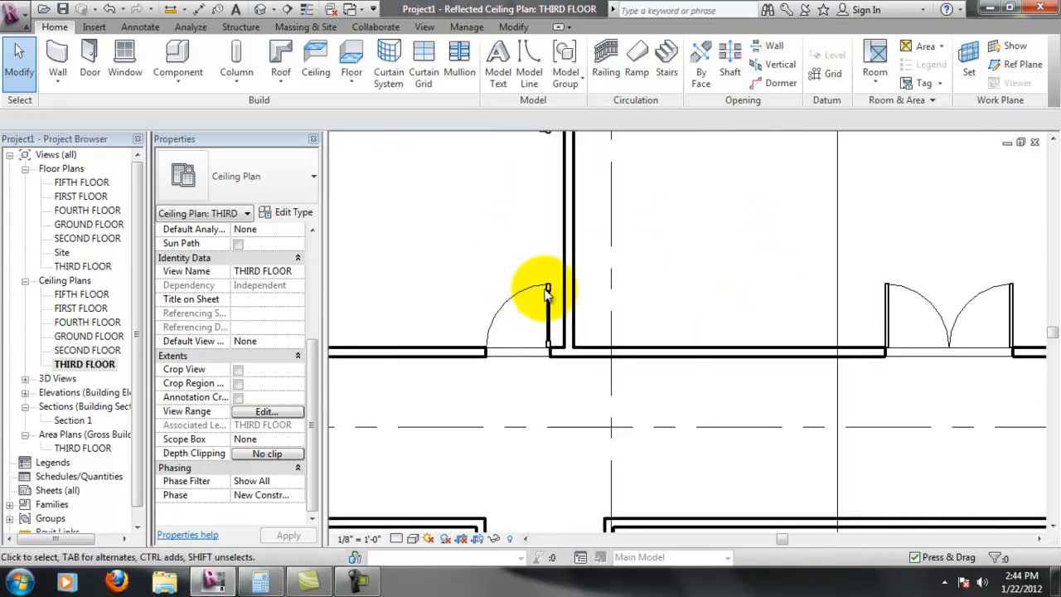
middle_drag(963, 333, 820, 349)
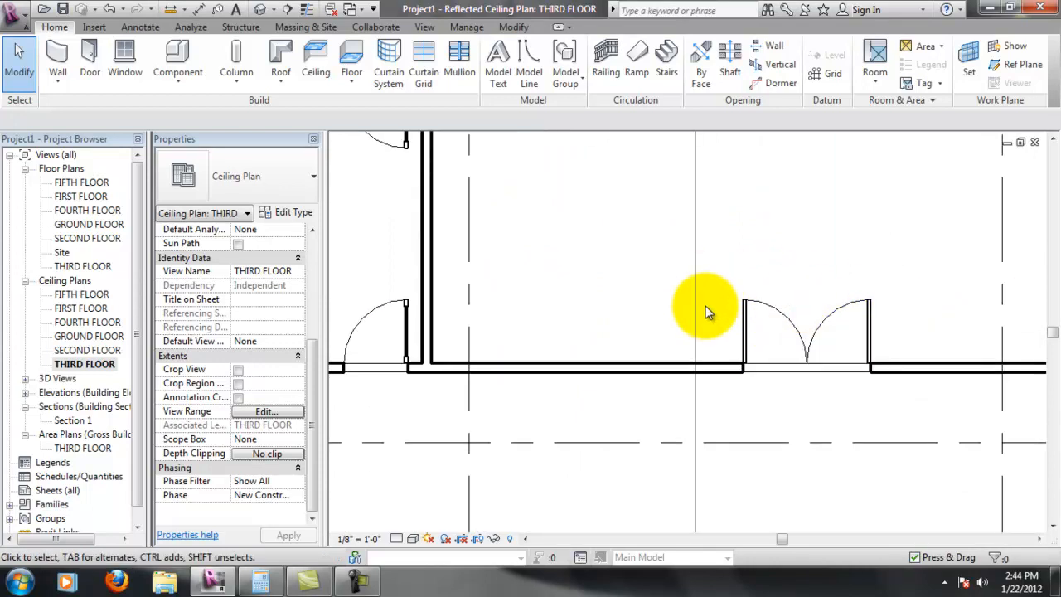
middle_drag(857, 284, 750, 314)
scroll(751, 313, down, 2)
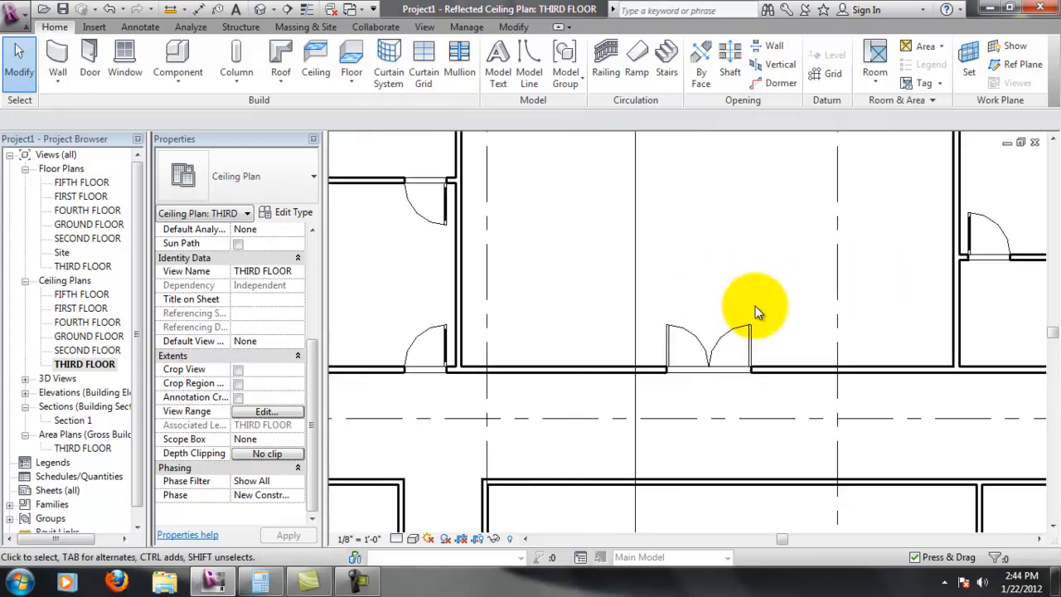
scroll(786, 284, down, 5)
middle_drag(802, 271, 685, 287)
scroll(698, 291, down, 1)
scroll(580, 277, up, 3)
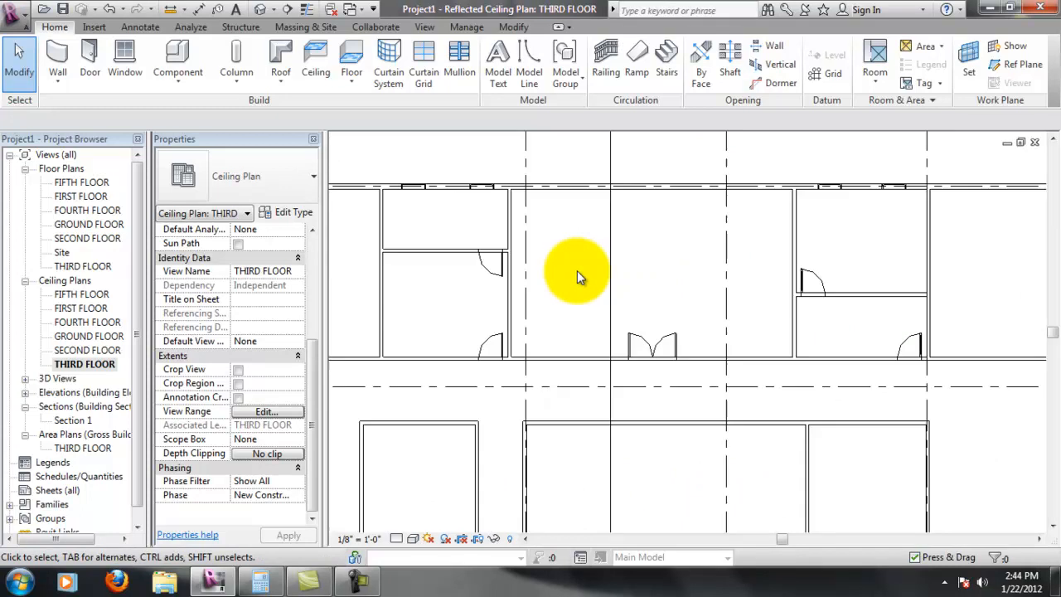
middle_drag(629, 276, 631, 277)
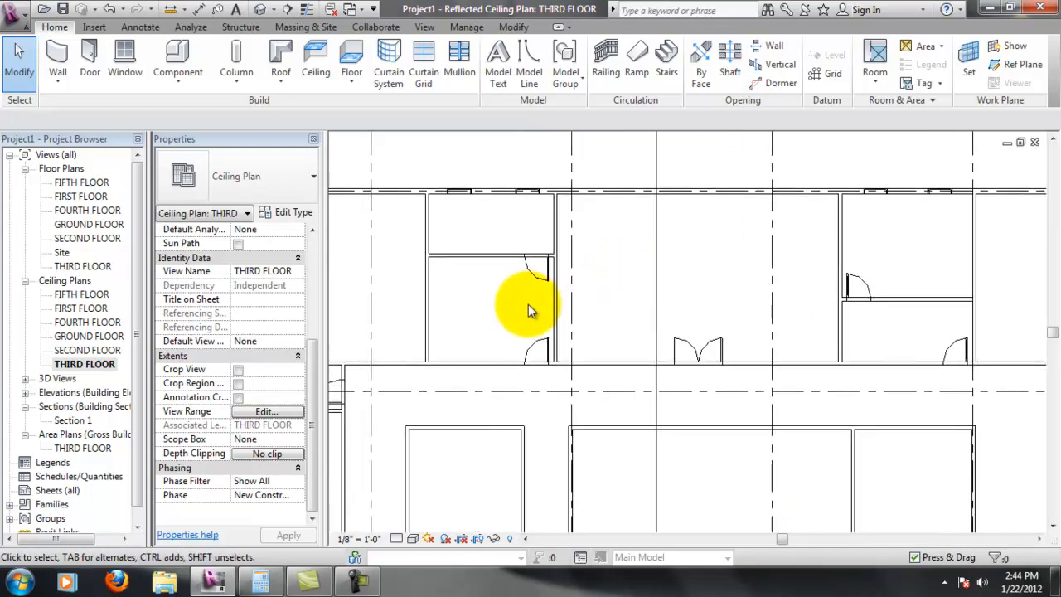
middle_drag(511, 282, 497, 317)
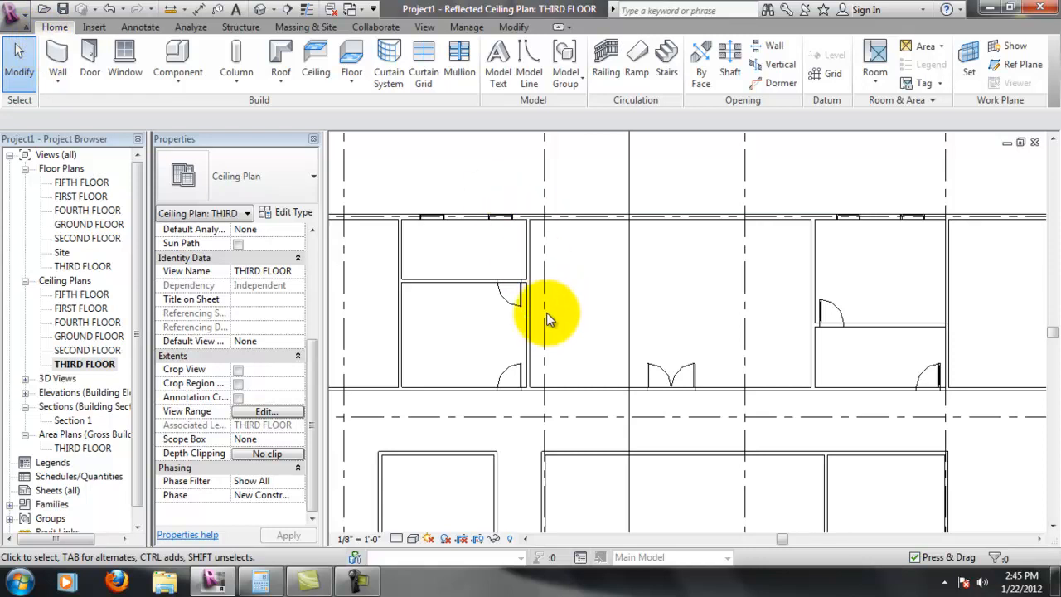
Save the project, open the Object Styles settings and enlarge the dialog to show more categories.
click(466, 27)
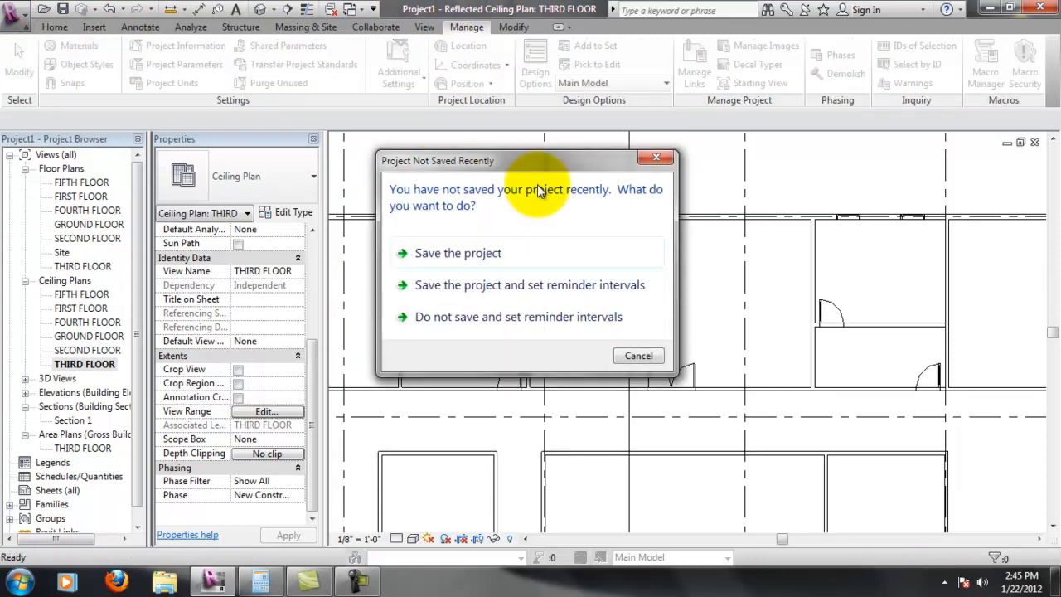
click(510, 249)
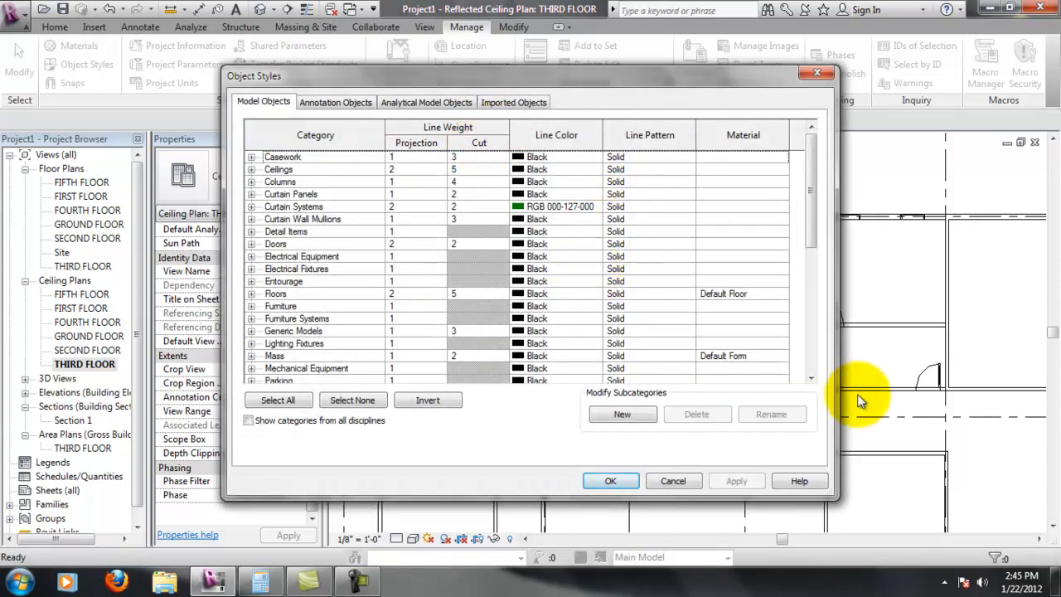
mouse_move(626, 81)
mouse_down()
mouse_move(645, 74)
mouse_move(620, 70)
mouse_up()
drag(841, 485, 930, 537)
drag(683, 62, 612, 37)
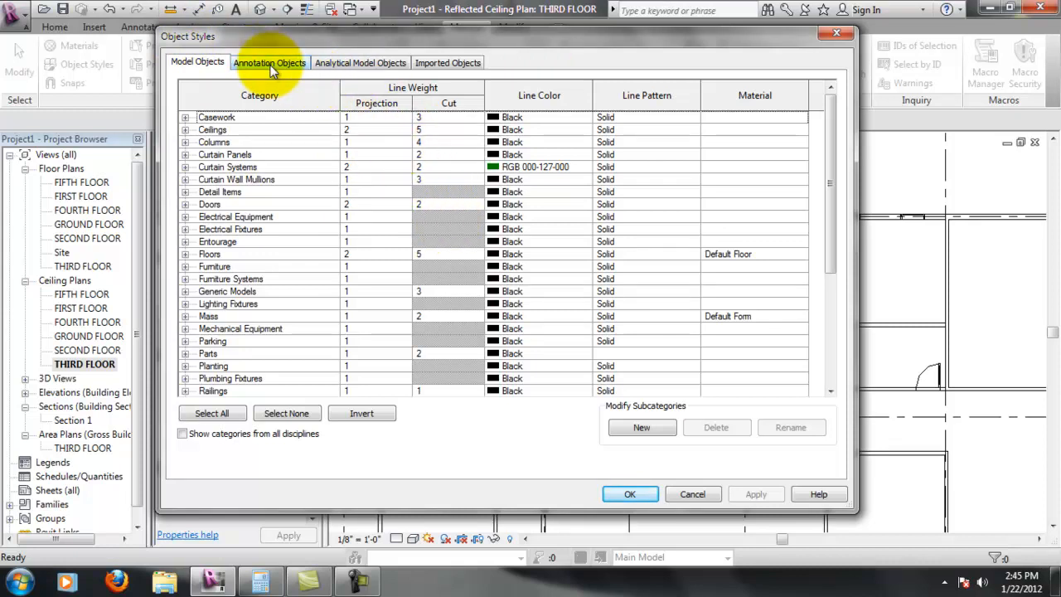
Review the Doors subcategories, annotation objects and imported objects in Object Styles, and close it without changes.
click(185, 204)
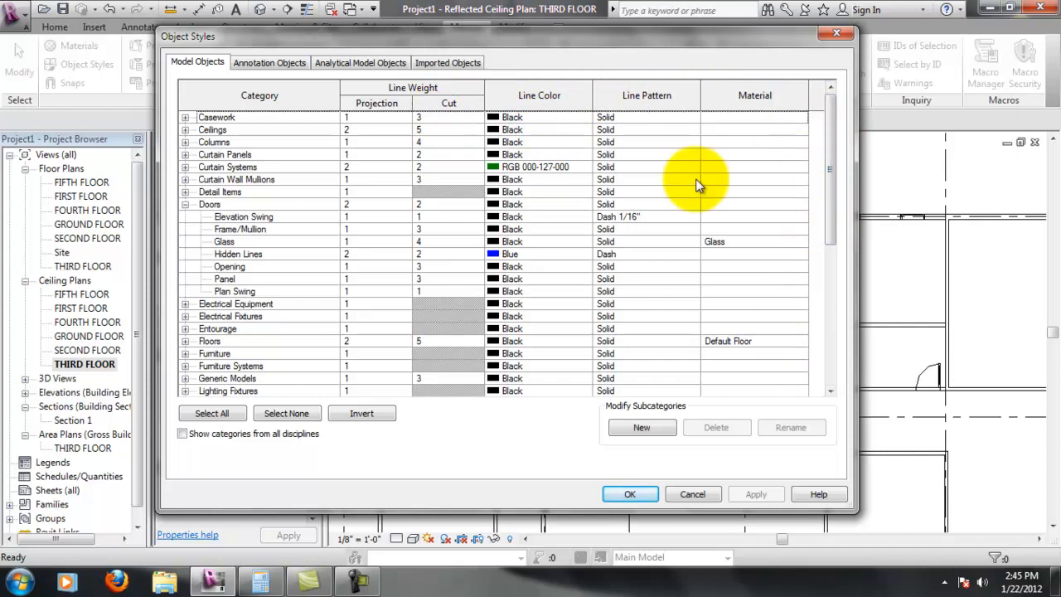
click(275, 64)
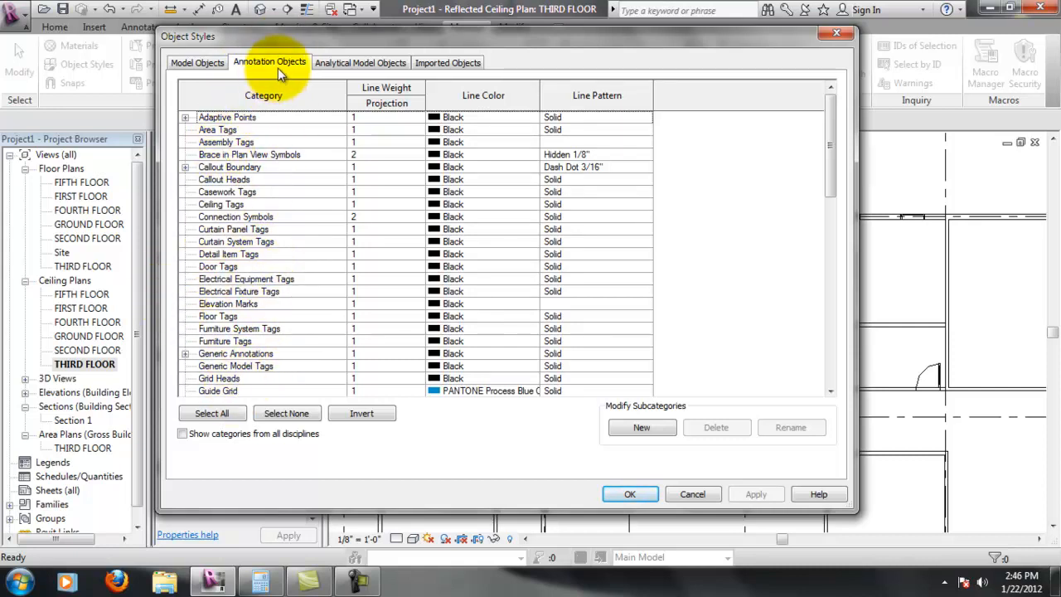
click(478, 64)
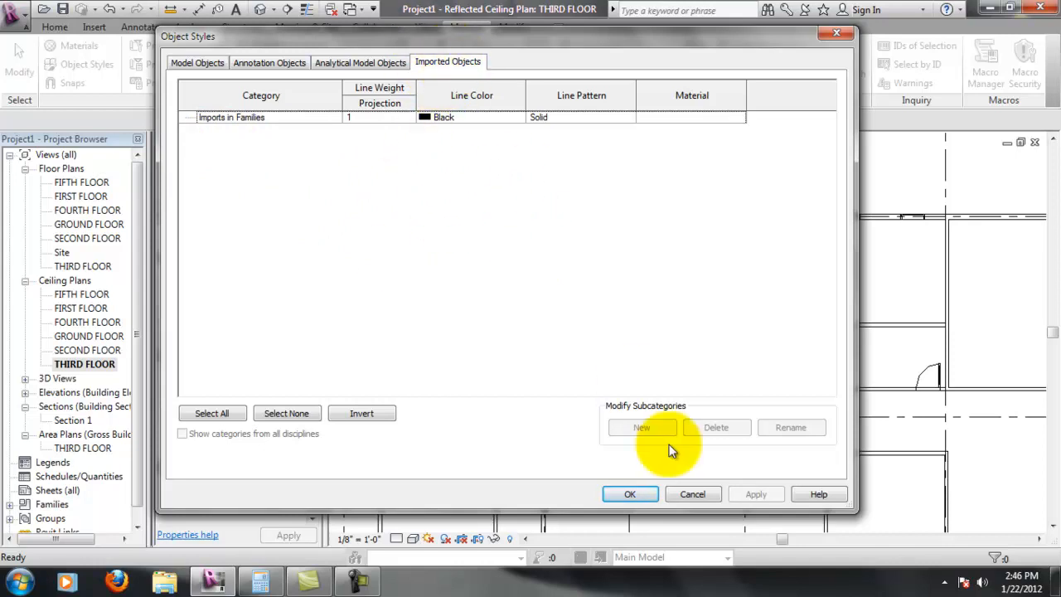
click(673, 494)
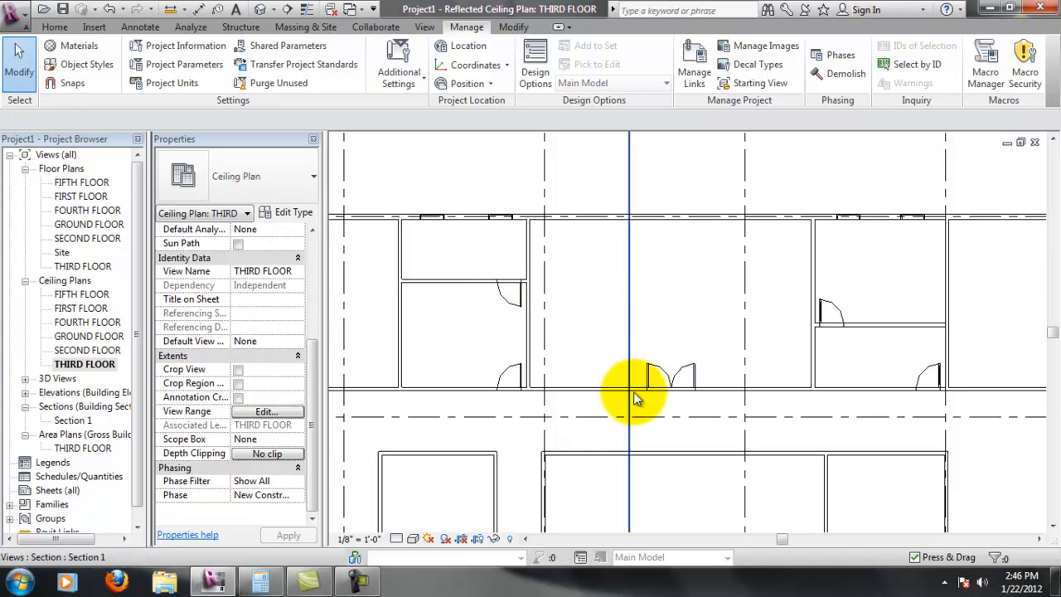
Compare the doors in the THIRD FLOOR floor plan with those in the THIRD FLOOR reflected ceiling plan, ending in the ceiling plan.
middle_drag(651, 355, 703, 332)
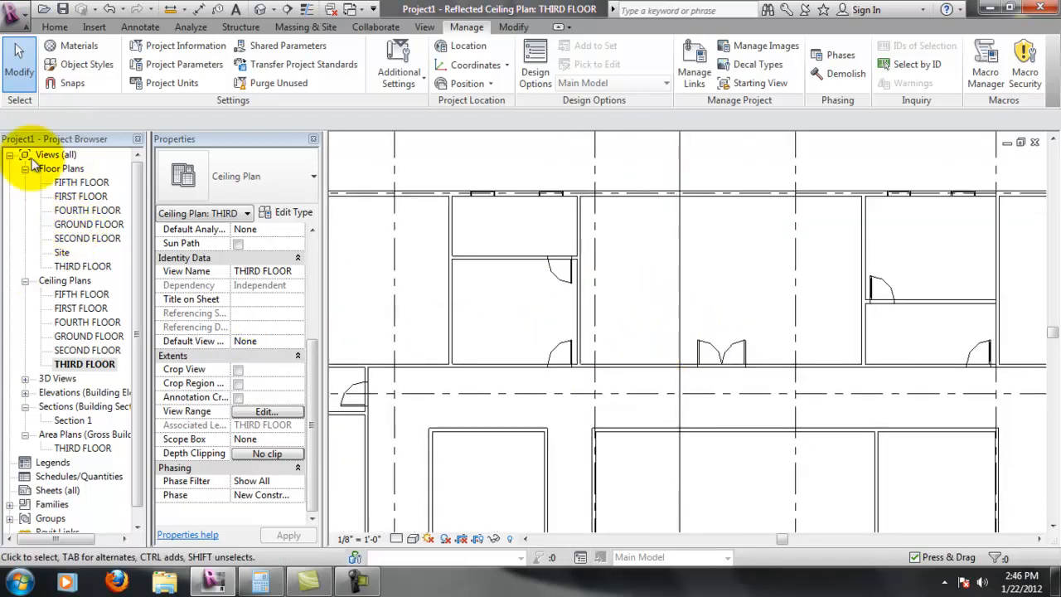
double_click(83, 267)
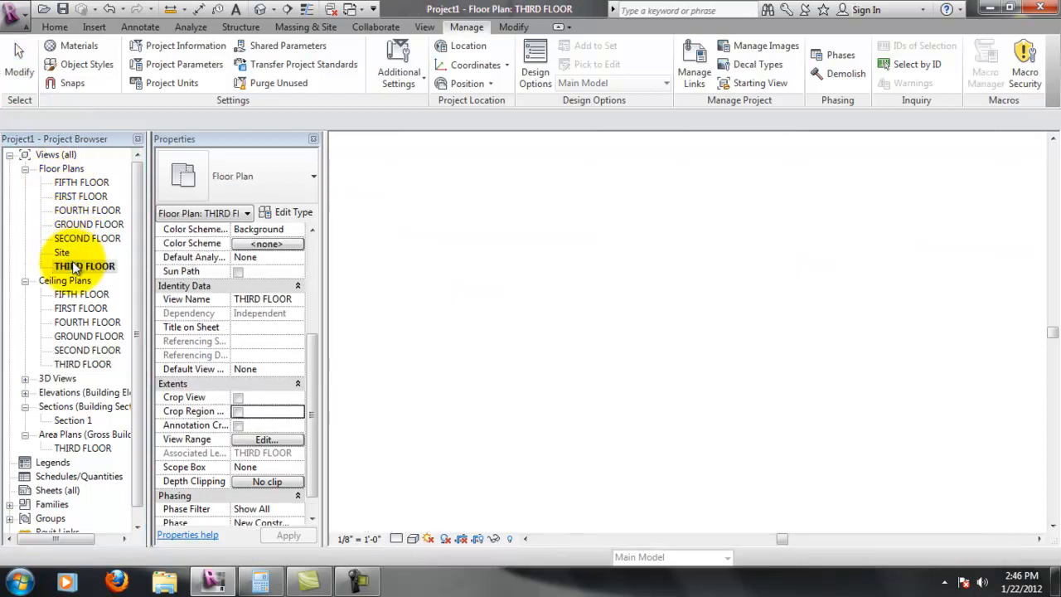
scroll(611, 185, up, 4)
scroll(628, 261, up, 3)
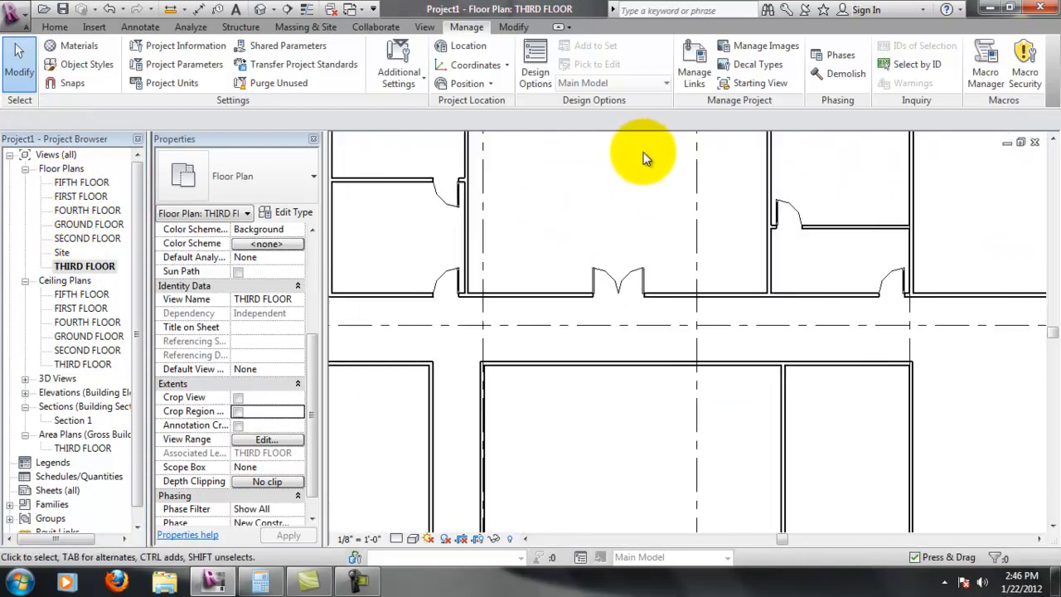
double_click(76, 366)
scroll(731, 325, up, 2)
middle_drag(879, 326, 749, 334)
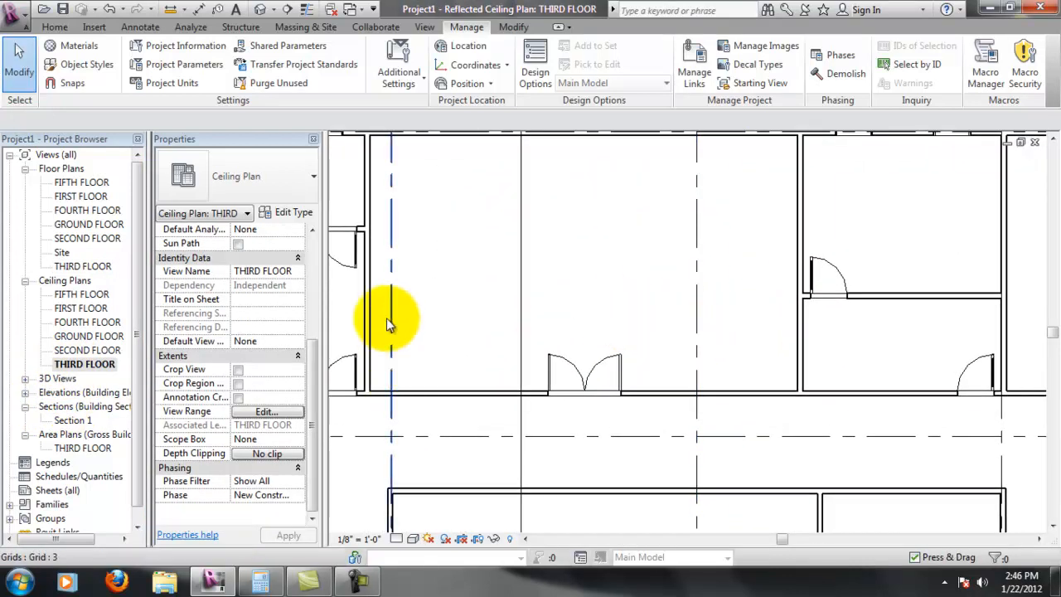
Hide the Plan Swing, Panel, Glass and Frame/Mullion subcategories of Doors in the ceiling plan's Visibility/Graphic Overrides, and apply.
drag(311, 356, 316, 220)
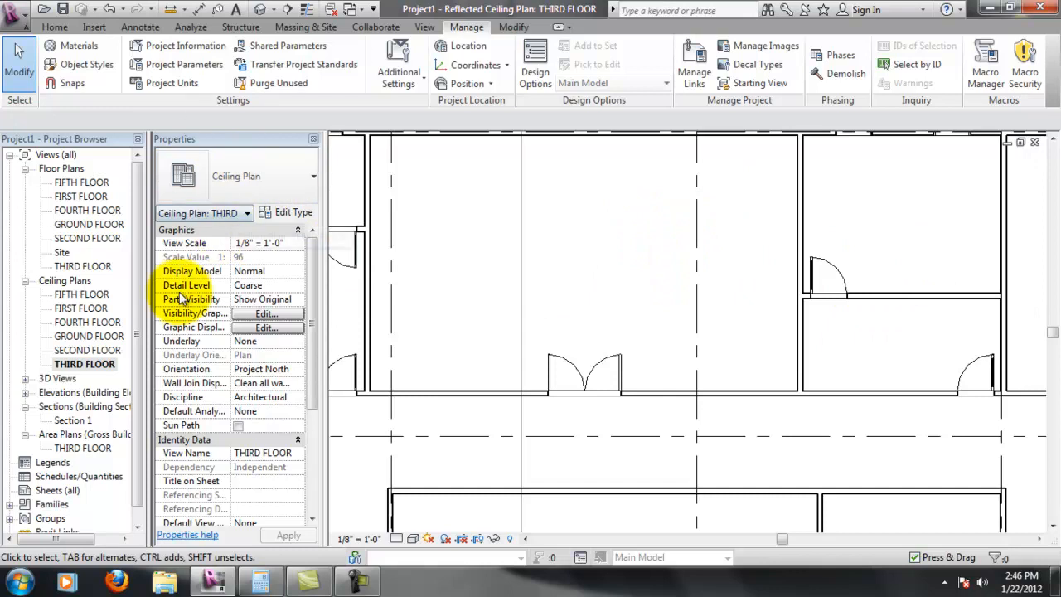
click(251, 316)
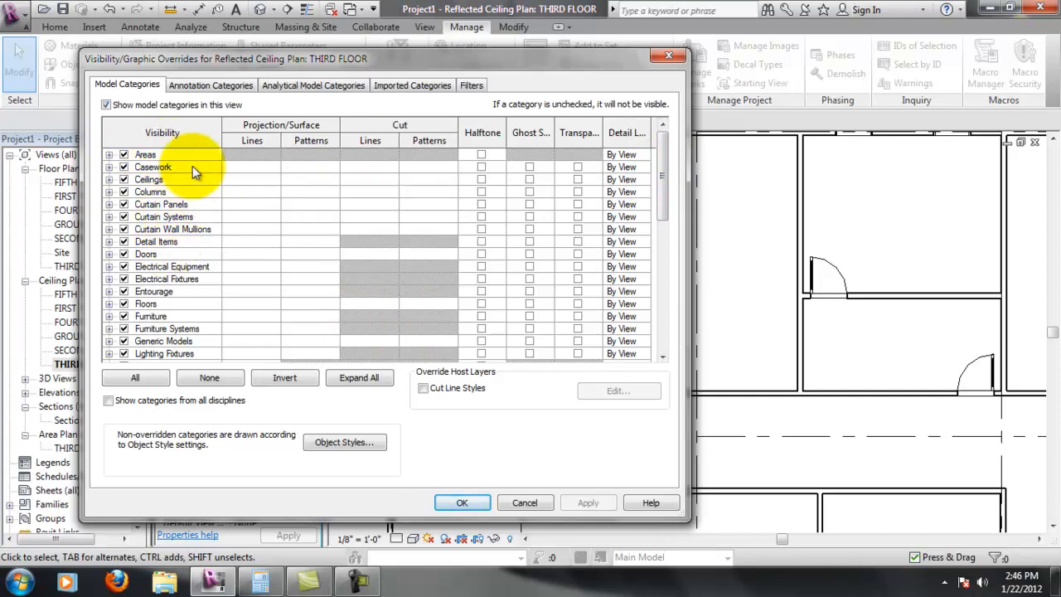
drag(222, 57, 357, 79)
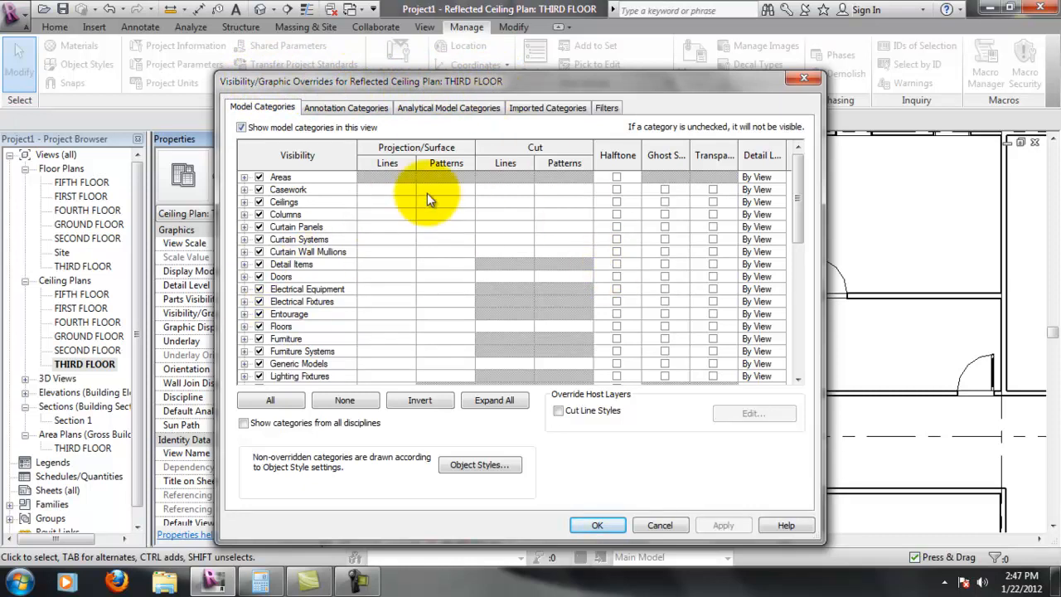
drag(423, 83, 383, 80)
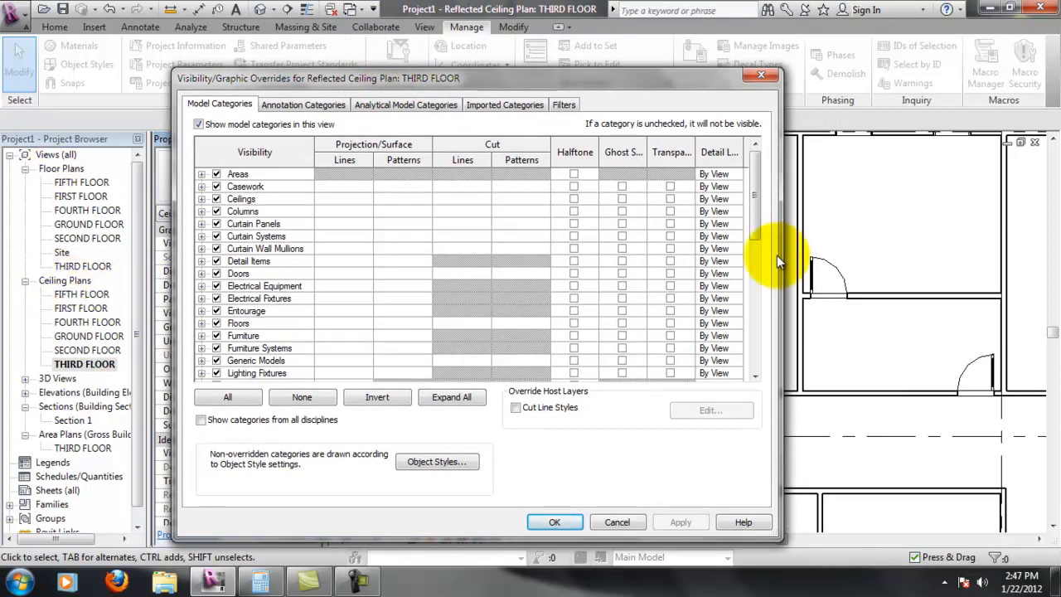
drag(631, 83, 505, 68)
click(70, 253)
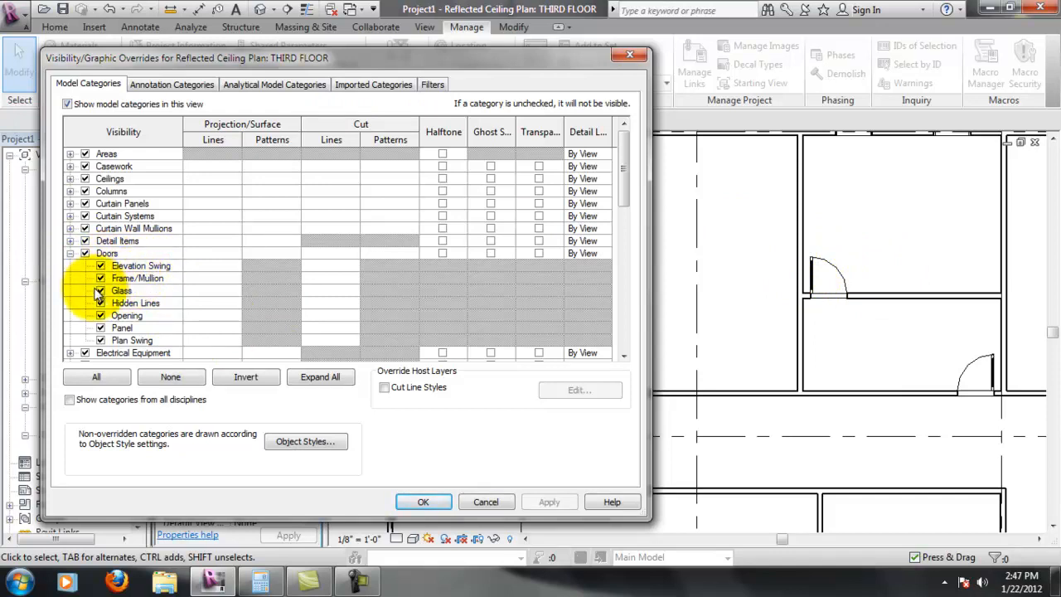
click(100, 340)
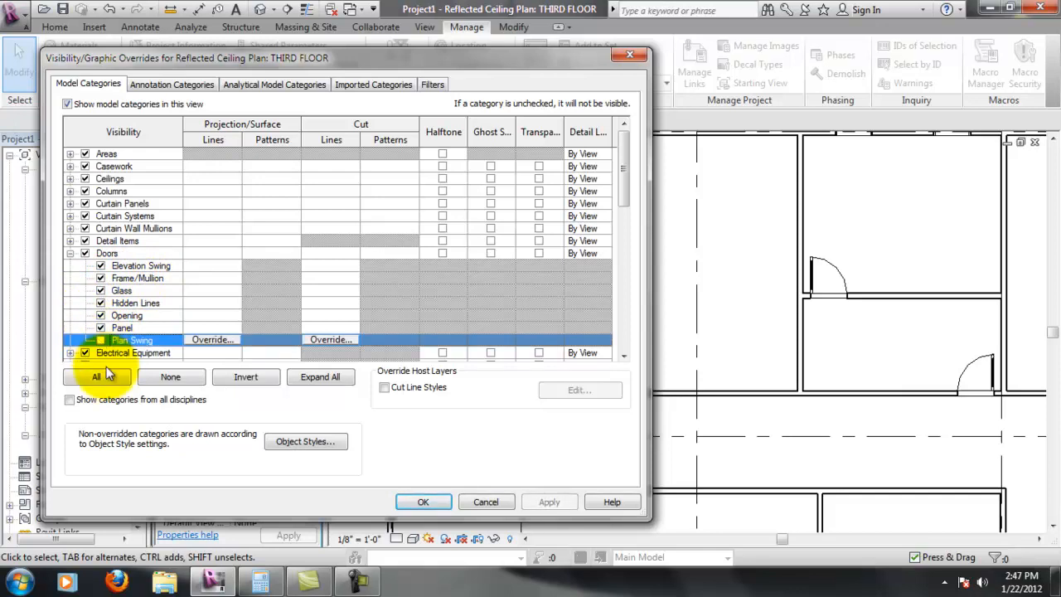
click(100, 328)
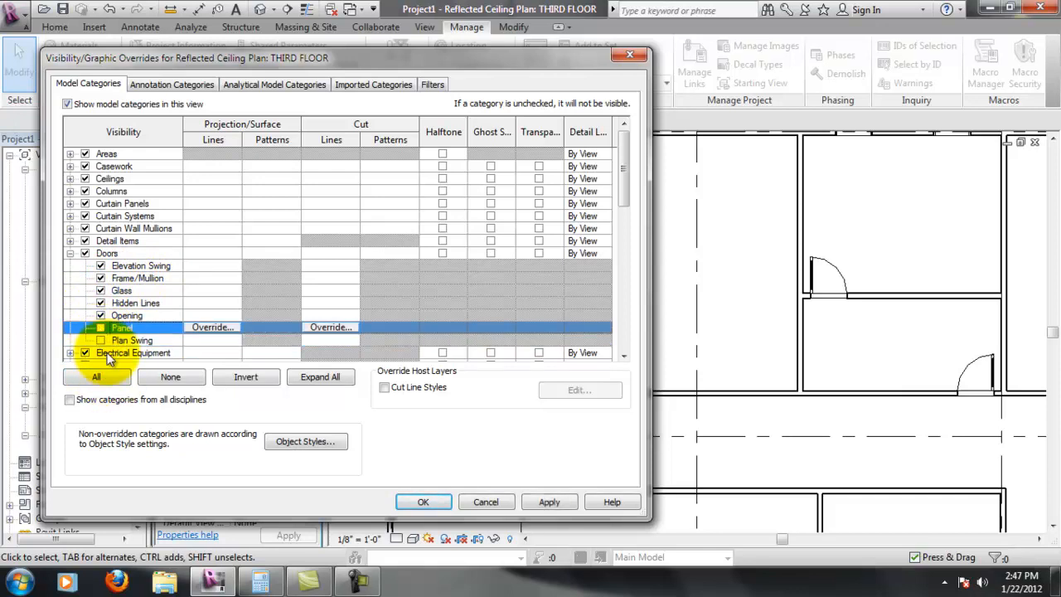
click(101, 291)
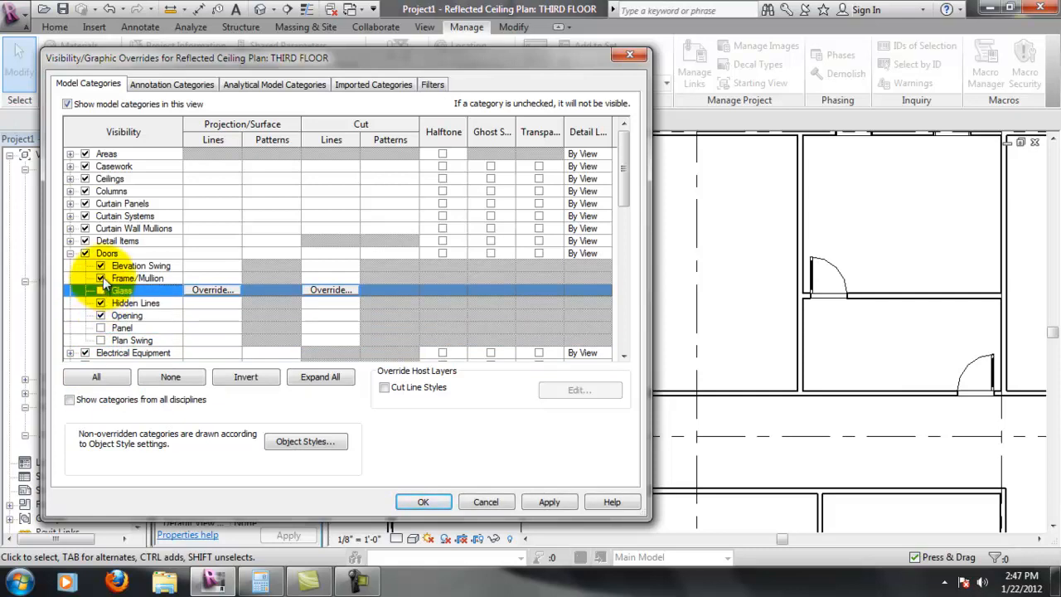
click(100, 278)
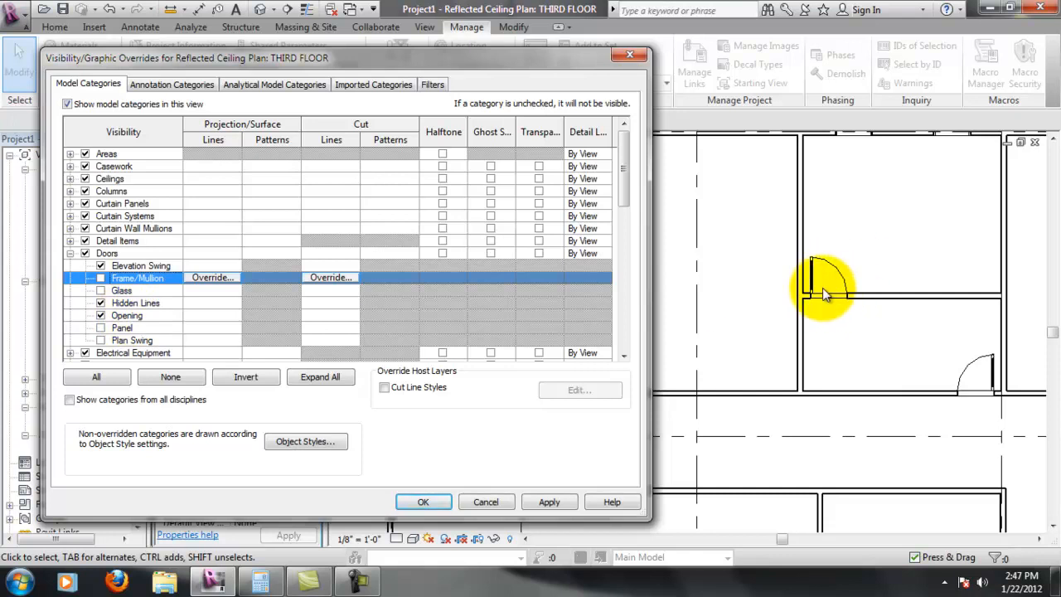
click(548, 501)
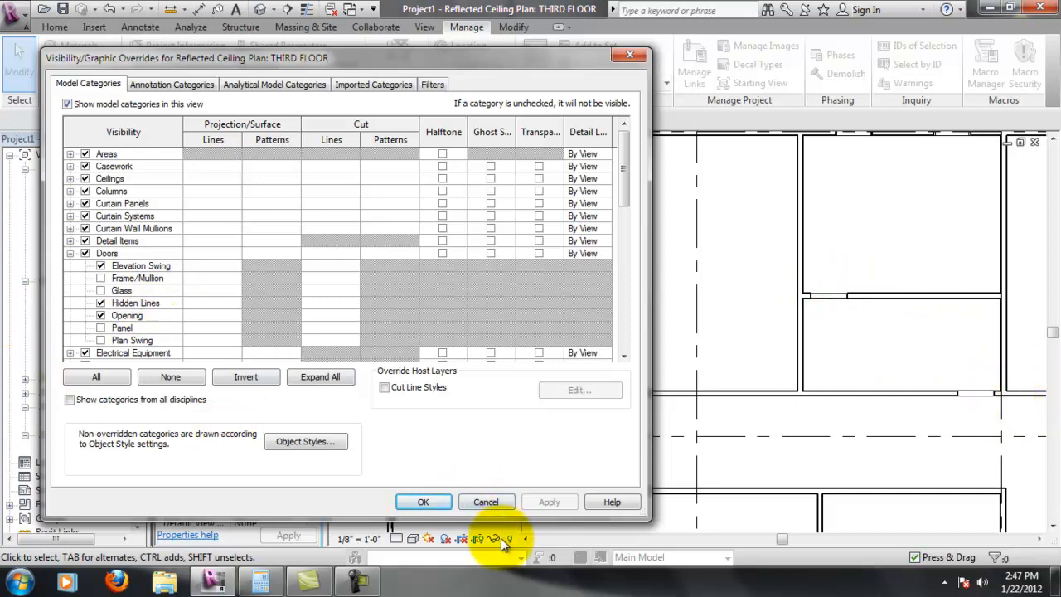
Override the projection line pattern of the Doors Opening subcategory with Hidden, apply it and close the overrides.
click(127, 315)
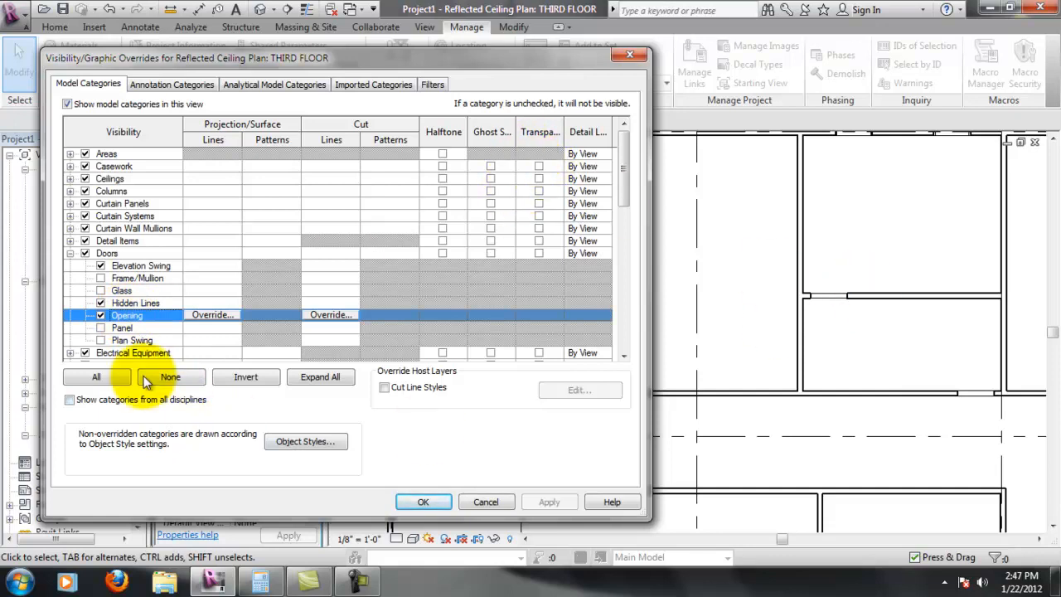
click(212, 317)
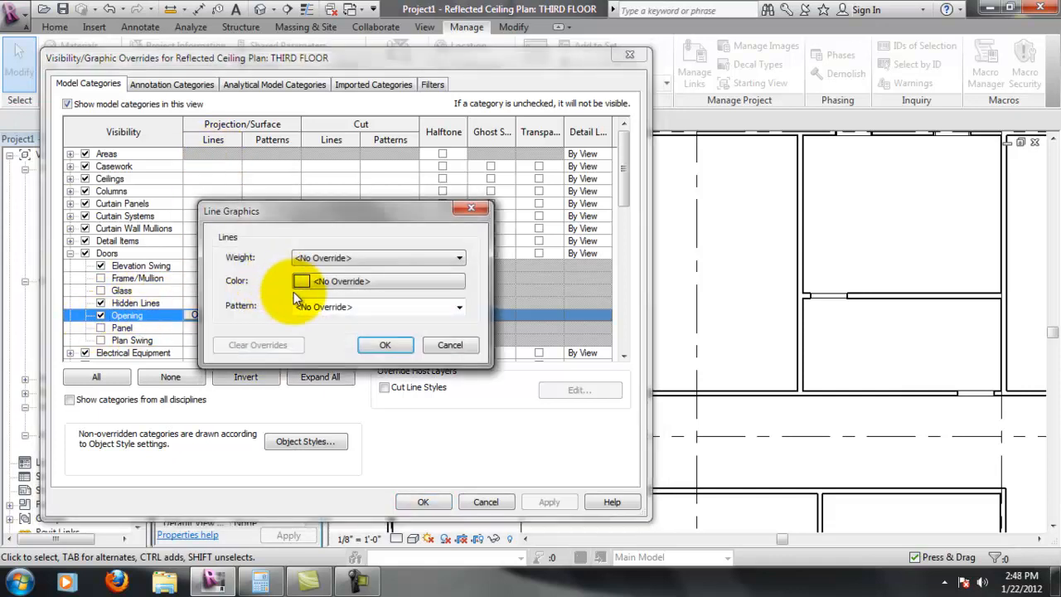
click(406, 310)
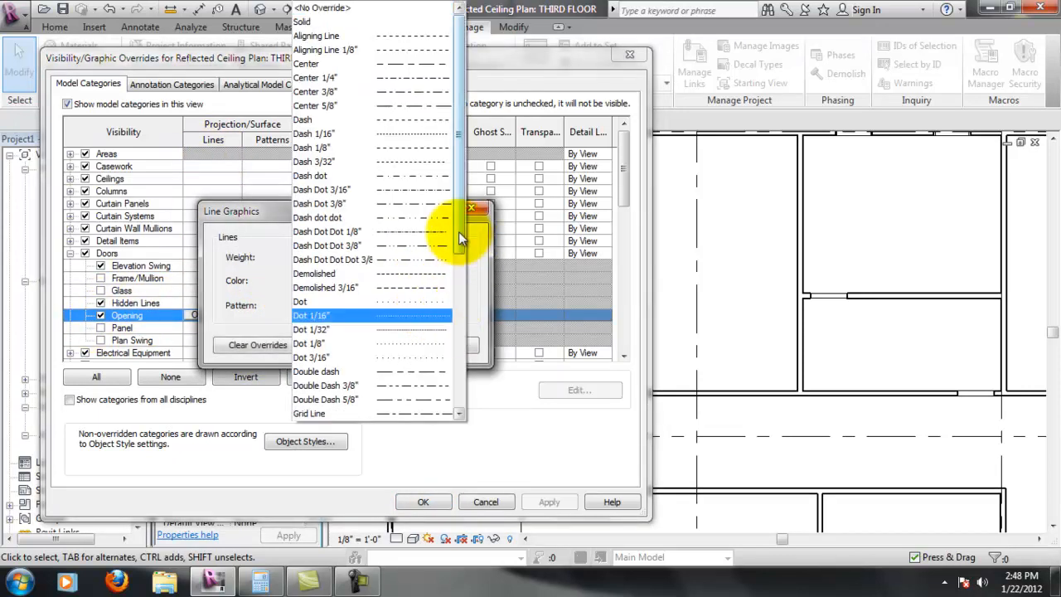
drag(468, 253, 547, 392)
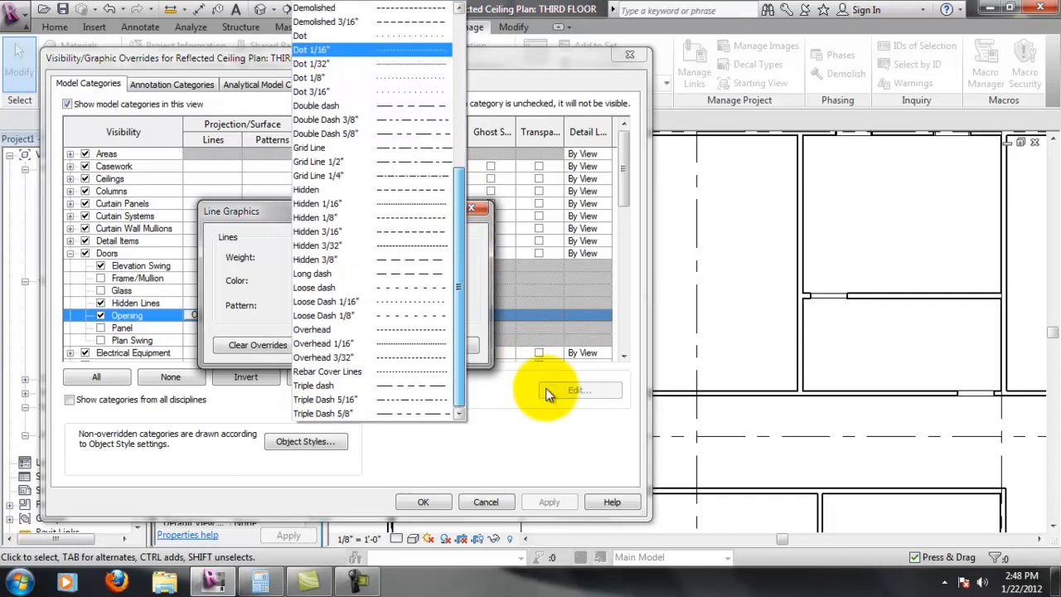
click(373, 189)
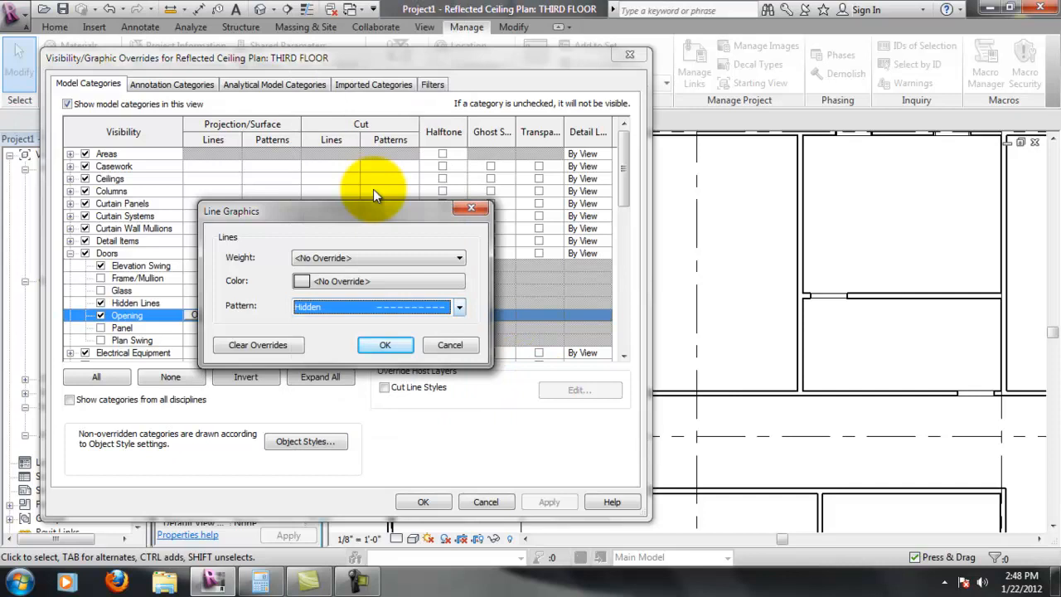
click(386, 344)
click(554, 501)
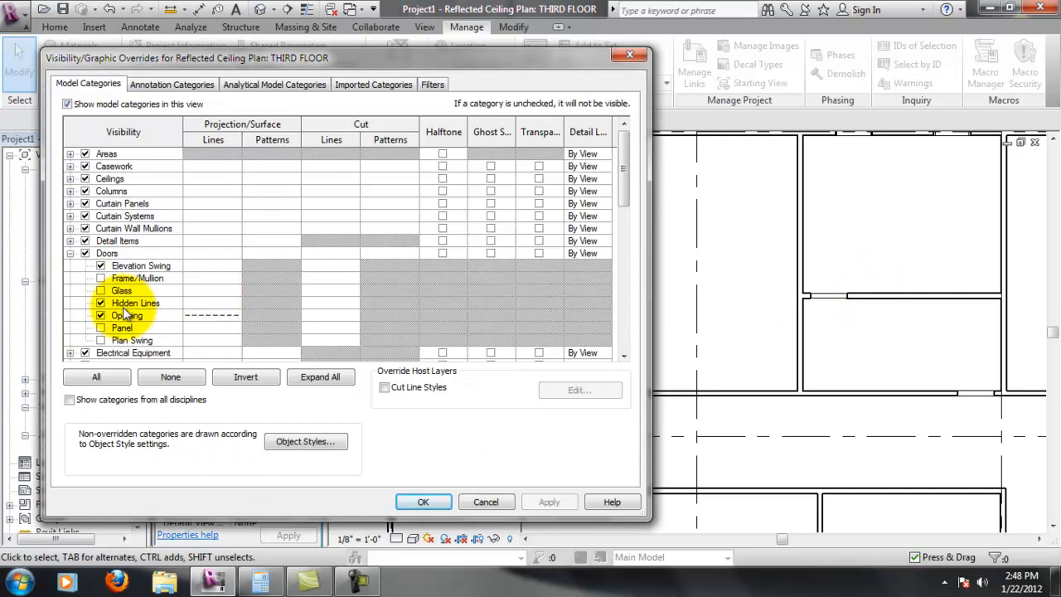
click(449, 504)
Examine how the door openings are drawn in the ceiling plan, ending close up on a single door opening.
scroll(782, 260, up, 5)
scroll(739, 360, up, 3)
middle_drag(877, 435, 637, 384)
scroll(637, 384, down, 3)
scroll(700, 397, down, 3)
middle_drag(843, 373, 719, 218)
scroll(719, 358, up, 2)
scroll(619, 322, up, 2)
middle_drag(571, 244, 907, 426)
scroll(737, 316, up, 5)
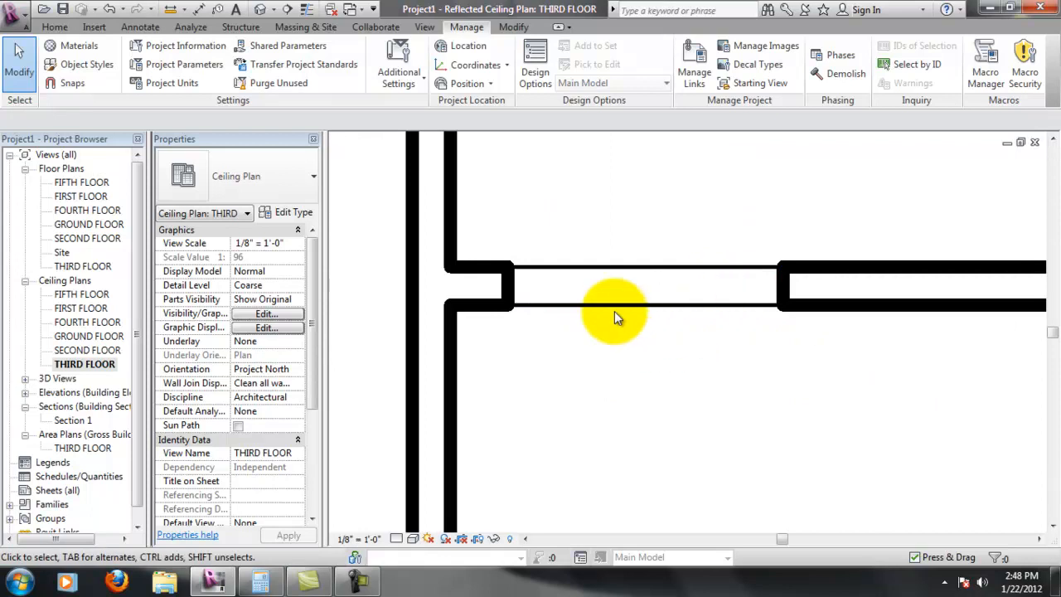
Check whether the lines across the opening belong to the Single-Glass 1 door by selecting it, and clear the selection.
click(577, 307)
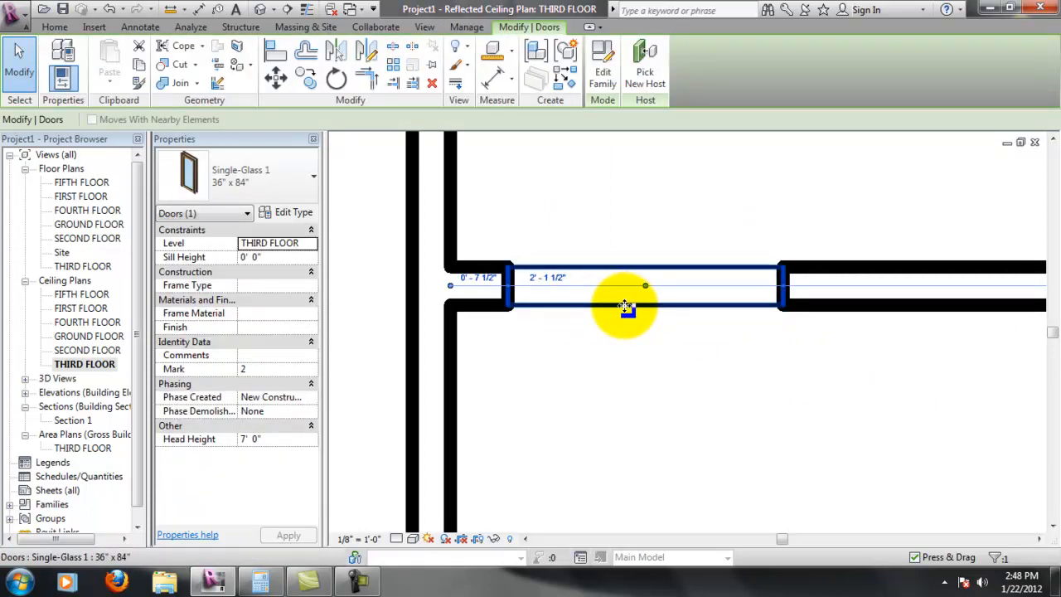
middle_drag(584, 269, 587, 291)
scroll(607, 307, up, 1)
click(645, 358)
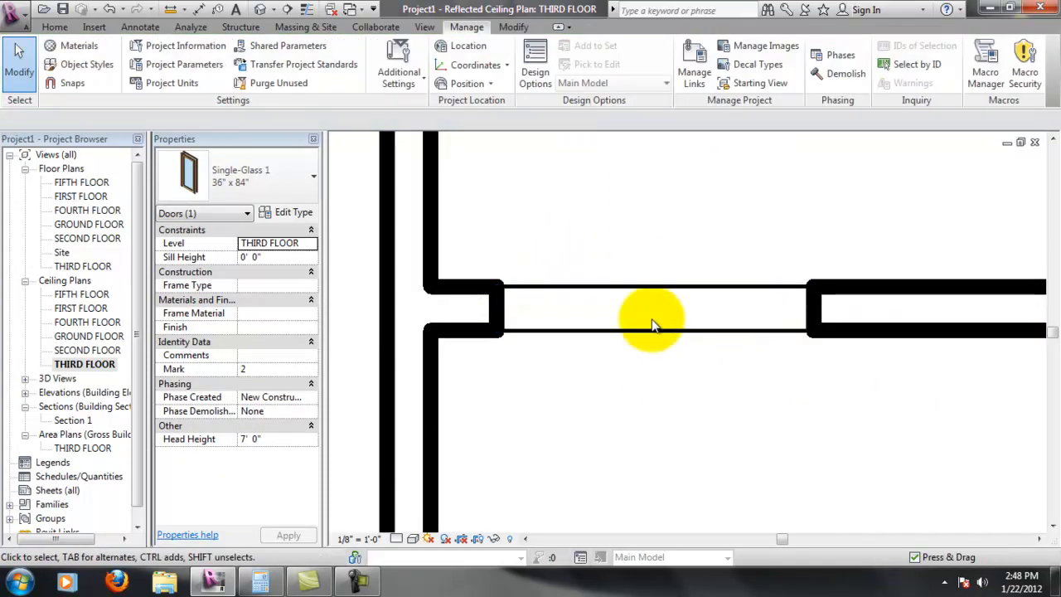
click(615, 290)
scroll(617, 365, down, 2)
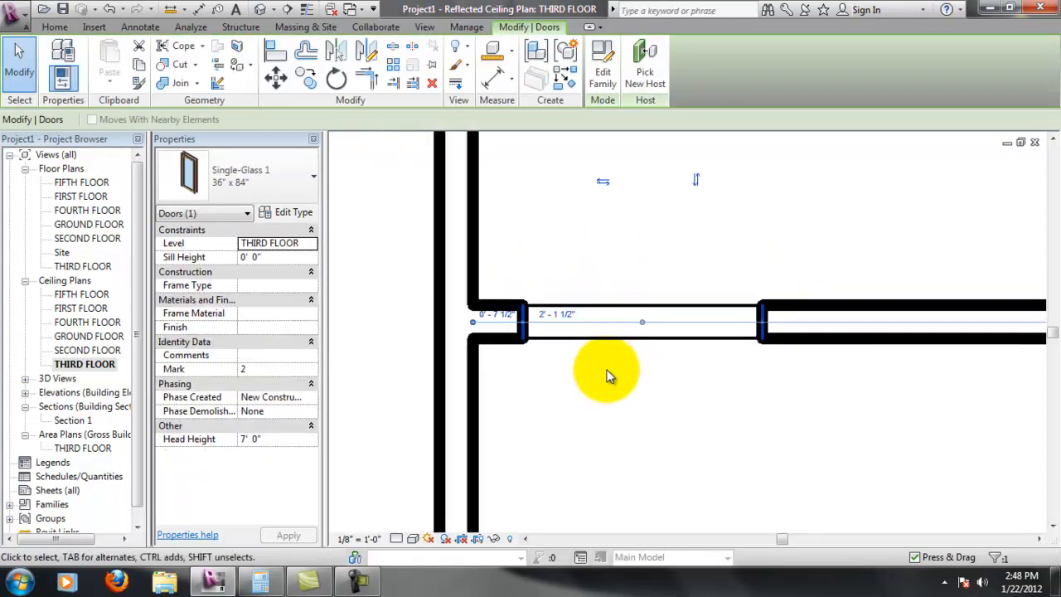
scroll(621, 358, down, 1)
scroll(651, 311, down, 1)
scroll(585, 335, down, 2)
scroll(585, 335, up, 3)
scroll(634, 347, up, 3)
scroll(647, 396, down, 5)
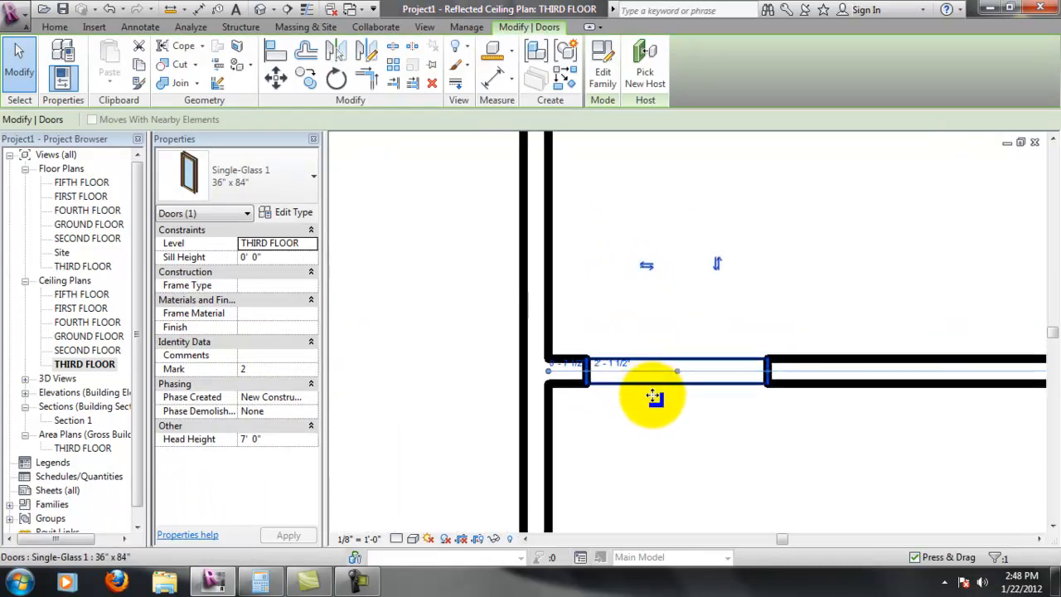
scroll(688, 315, up, 4)
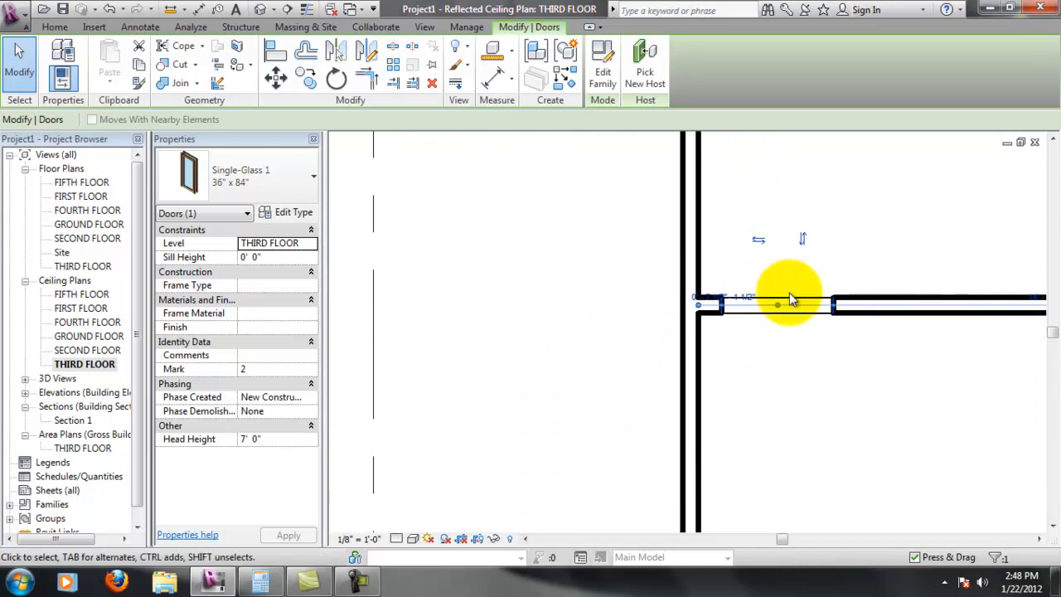
middle_drag(757, 355, 600, 264)
click(626, 349)
right_click(599, 380)
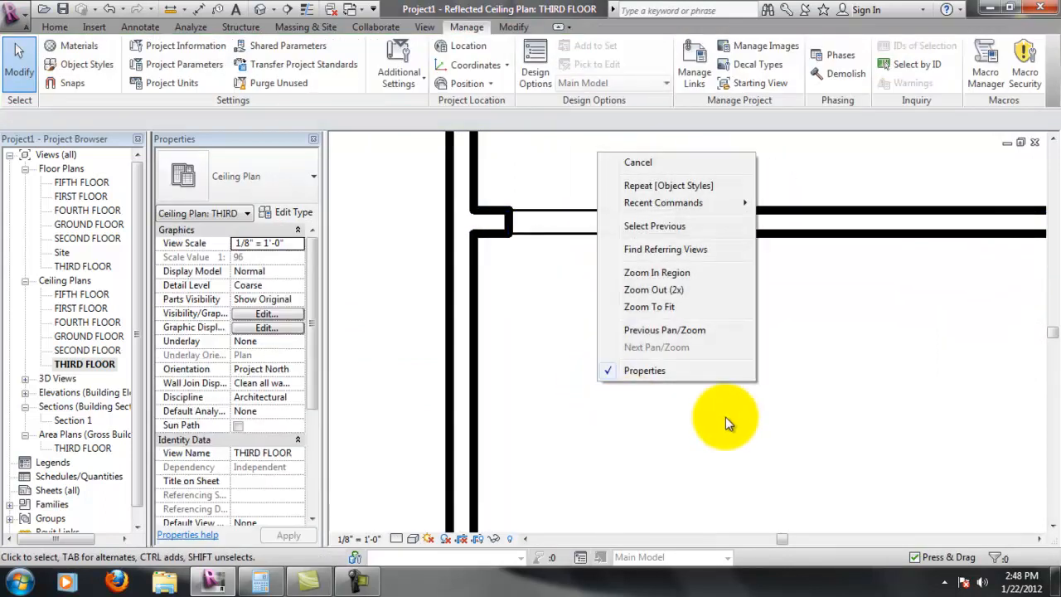
click(552, 339)
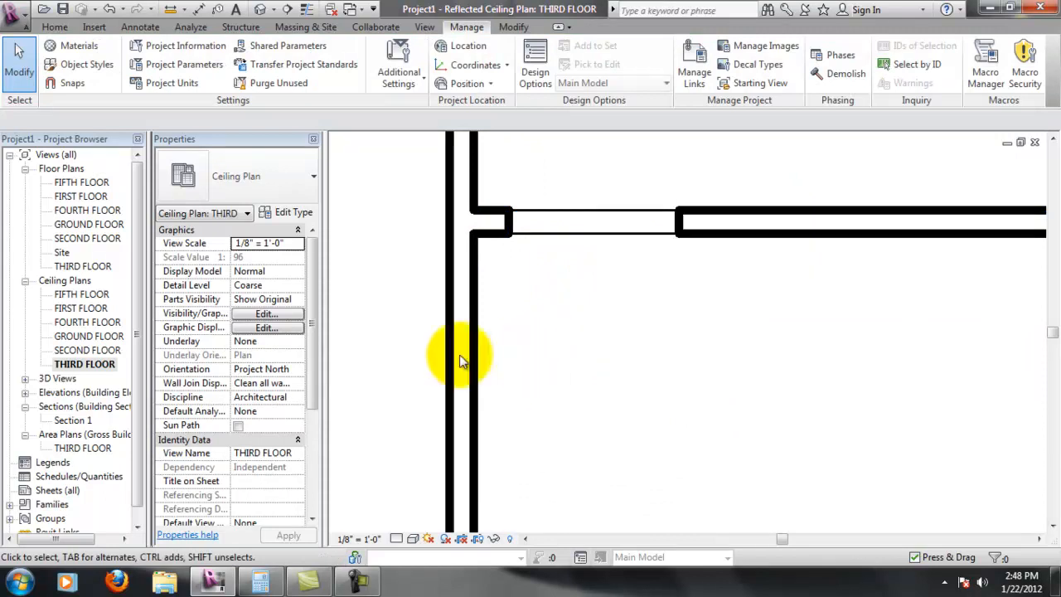
Reopen the ceiling plan's Visibility/Graphic Overrides and review the Common Edges, Hidden Lines and Wall Sweeps subcategories of Walls.
click(264, 329)
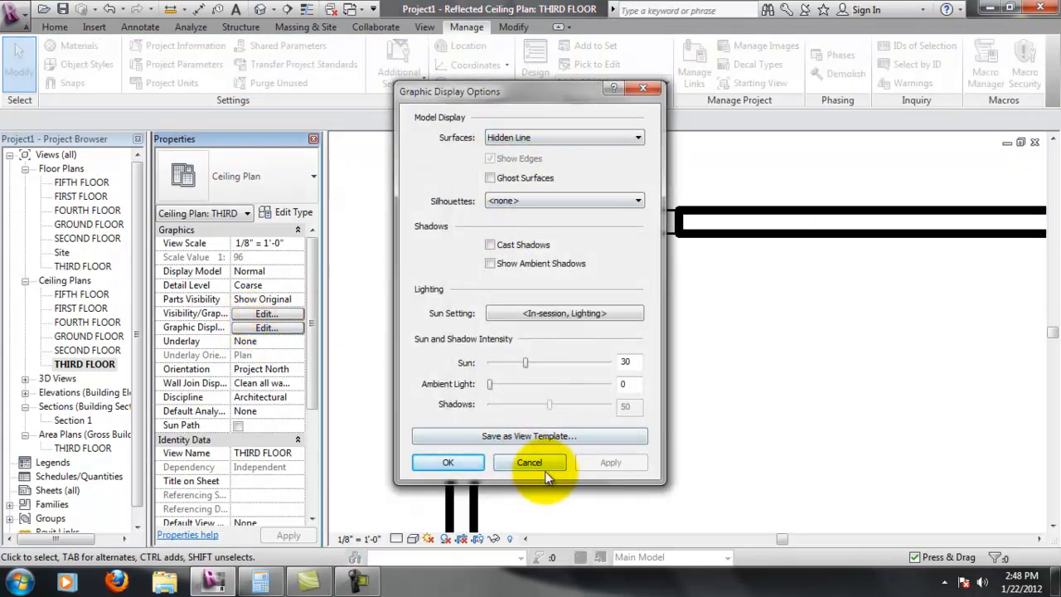
click(534, 464)
click(265, 314)
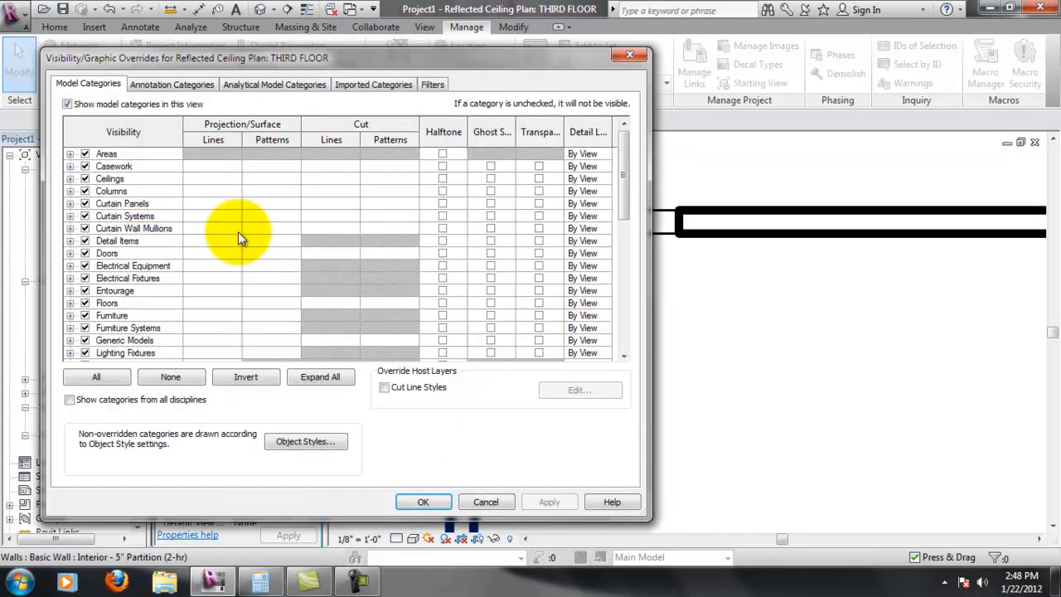
drag(628, 175, 627, 303)
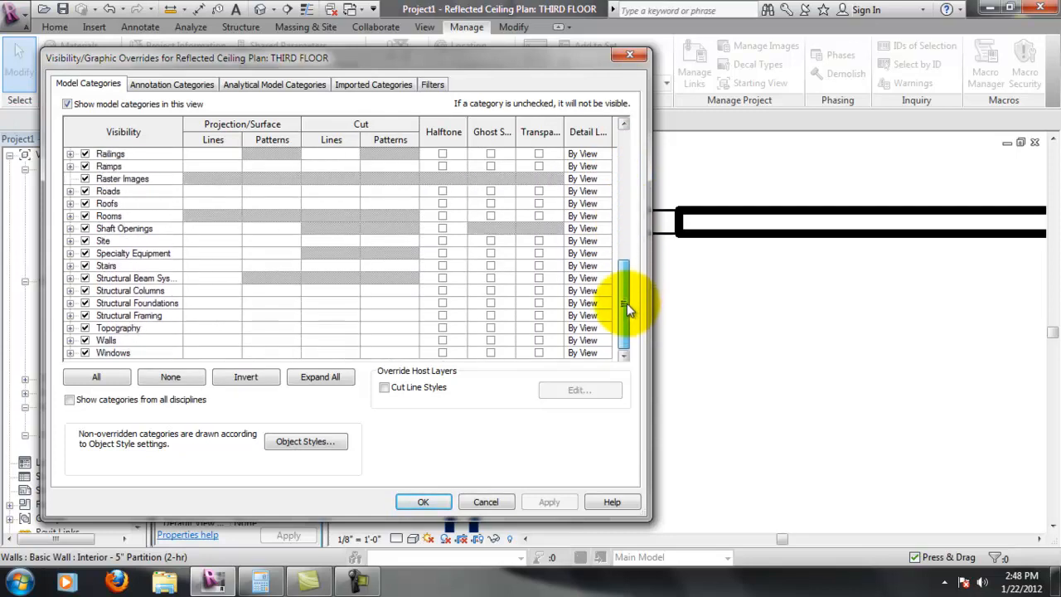
click(70, 340)
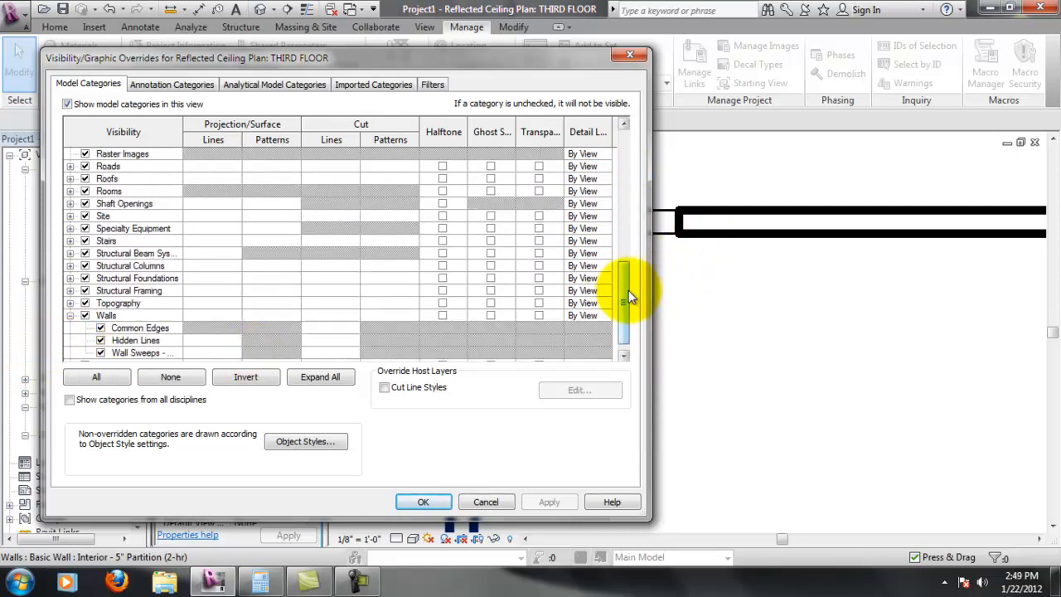
drag(628, 290, 625, 304)
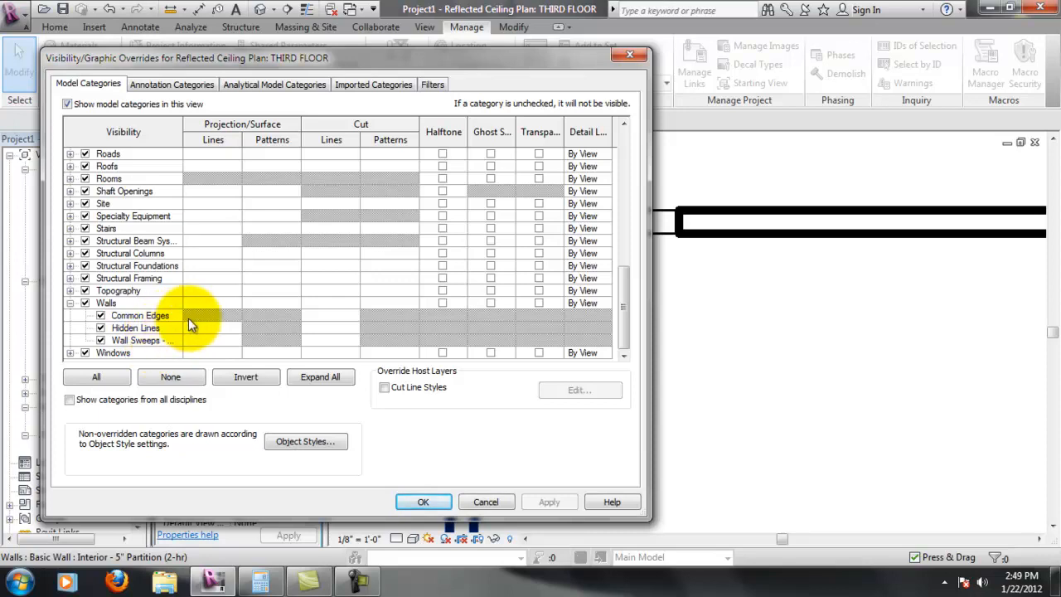
click(161, 327)
click(150, 316)
click(162, 329)
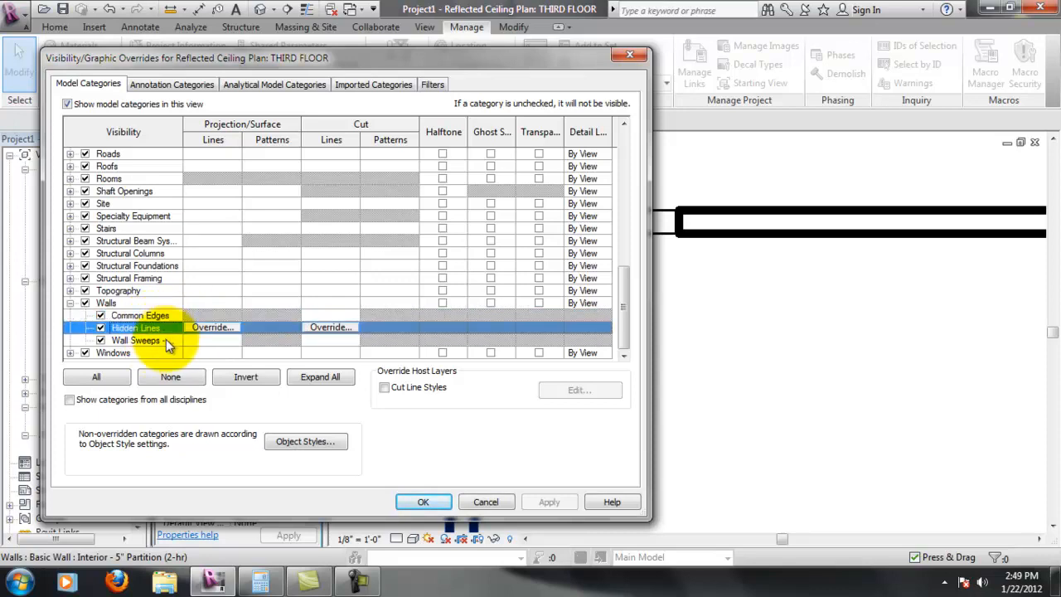
click(165, 340)
click(123, 291)
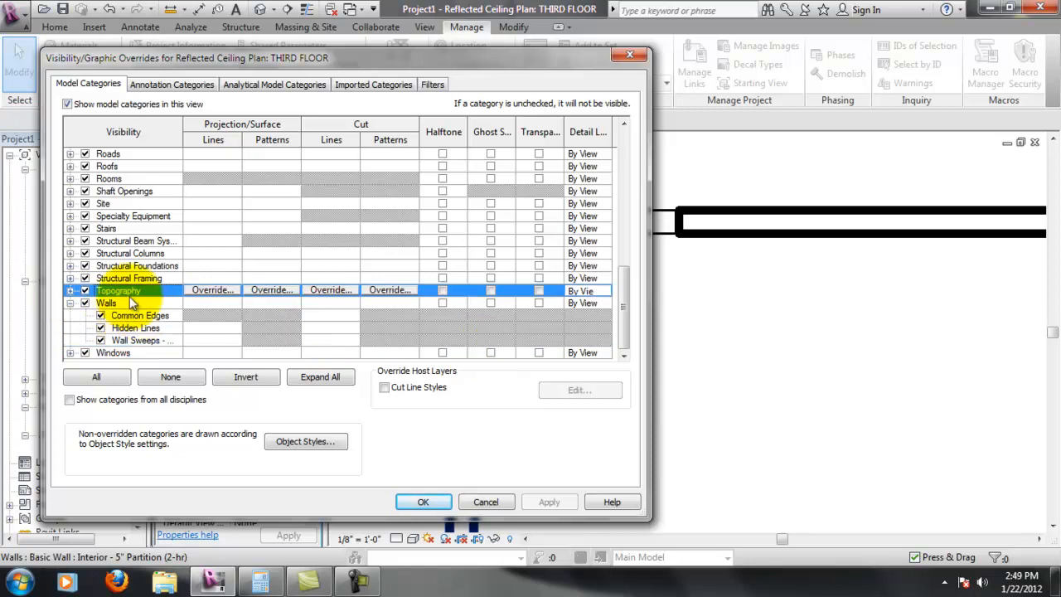
Override the projection line pattern of the Walls category with Hidden, apply it and close the overrides.
click(204, 303)
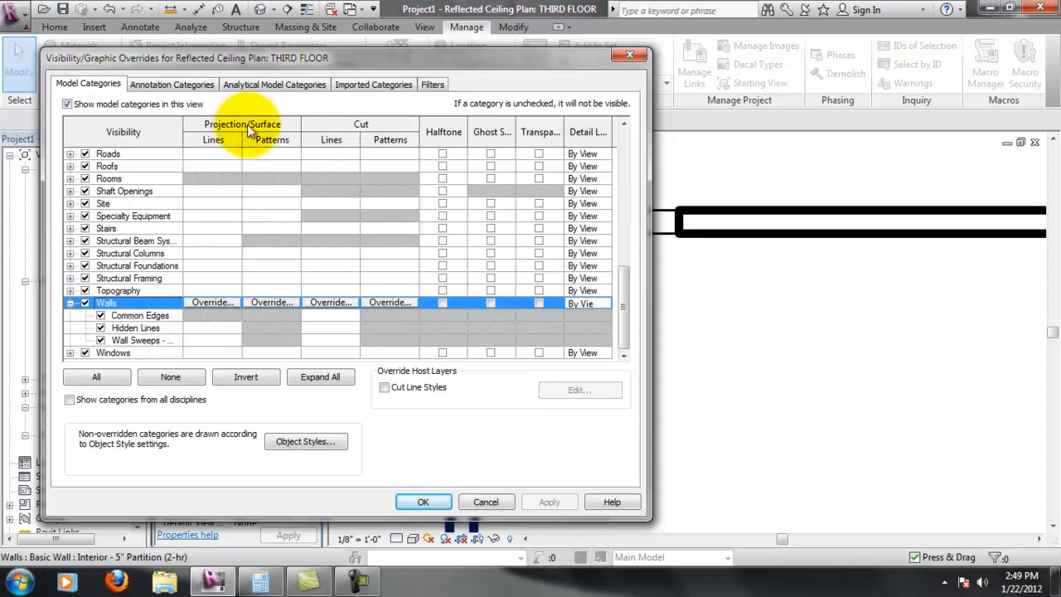
click(226, 304)
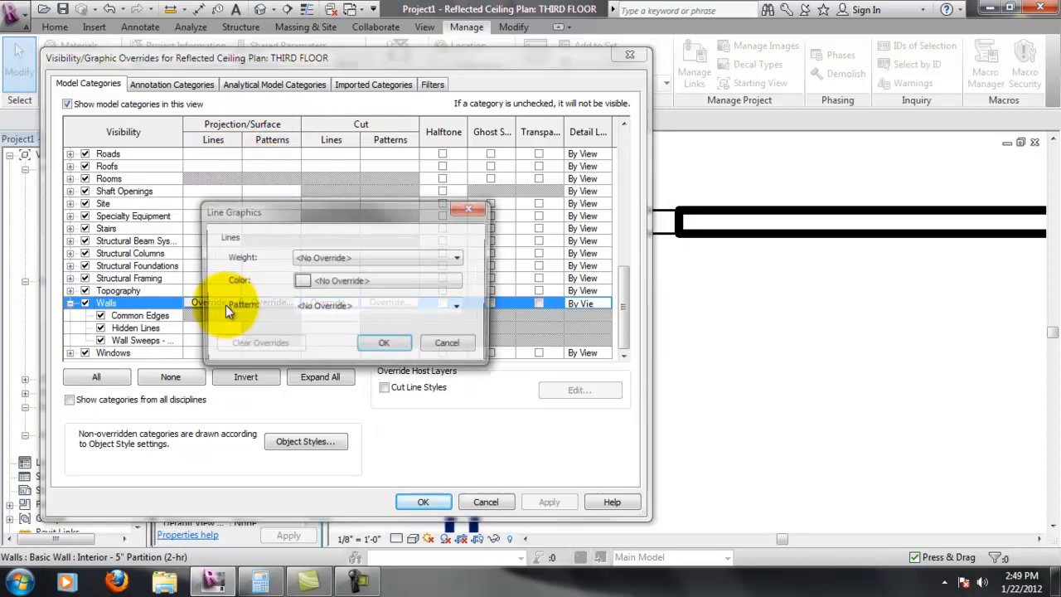
click(381, 304)
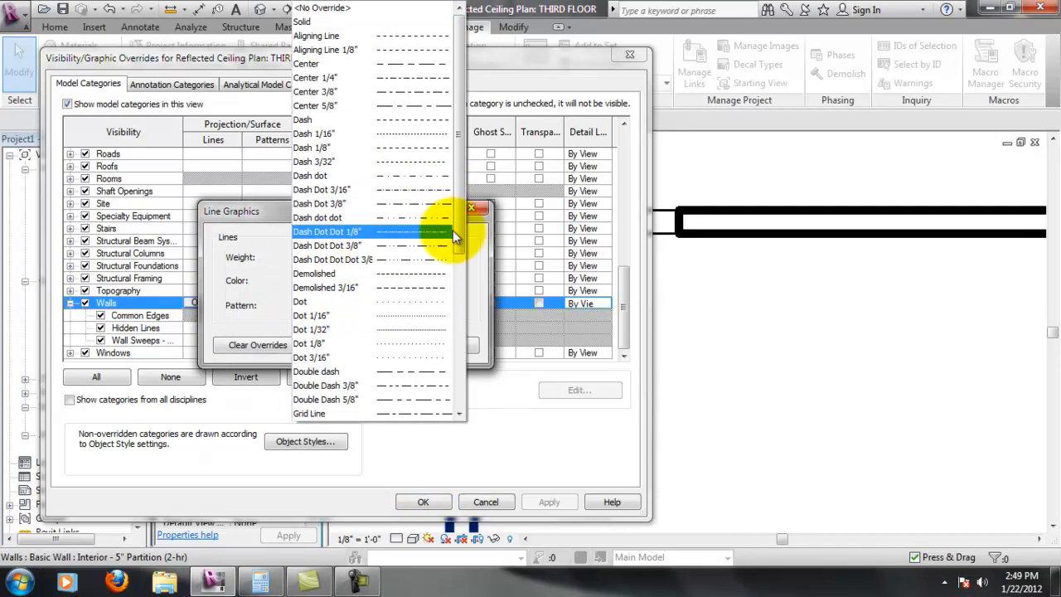
drag(458, 229, 458, 348)
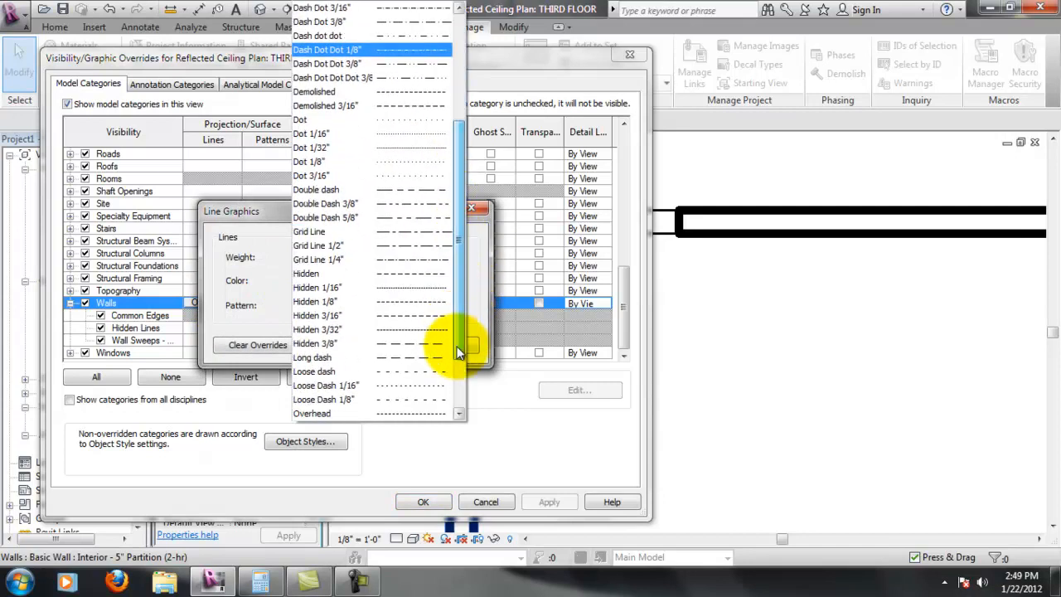
click(386, 275)
click(384, 347)
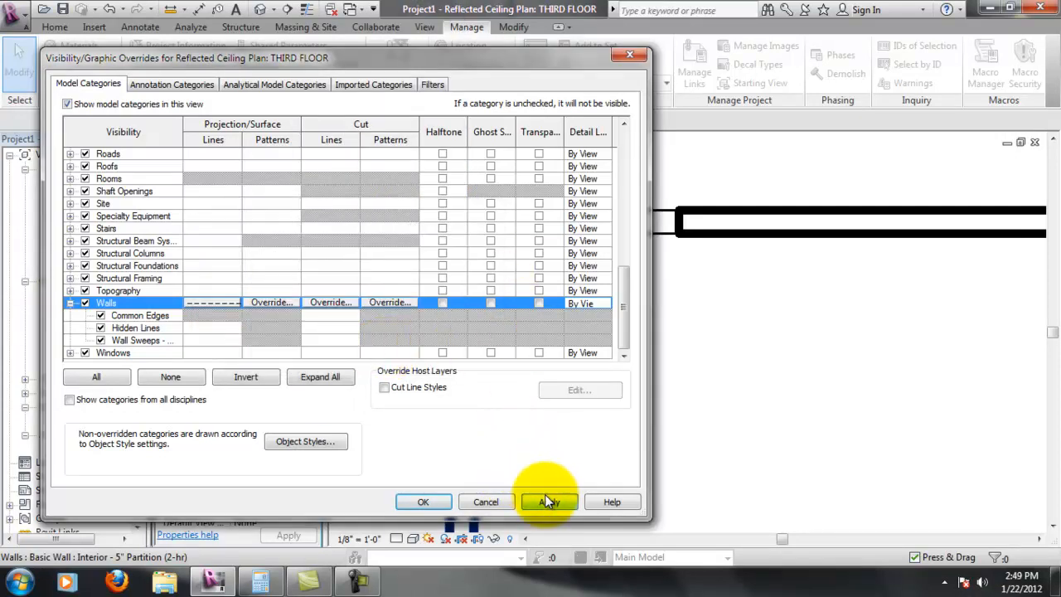
click(549, 502)
click(448, 508)
Examine how the partition door openings and the exterior wall windows are drawn in the ceiling plan.
middle_drag(569, 183, 469, 251)
scroll(523, 299, up, 1)
scroll(485, 287, down, 5)
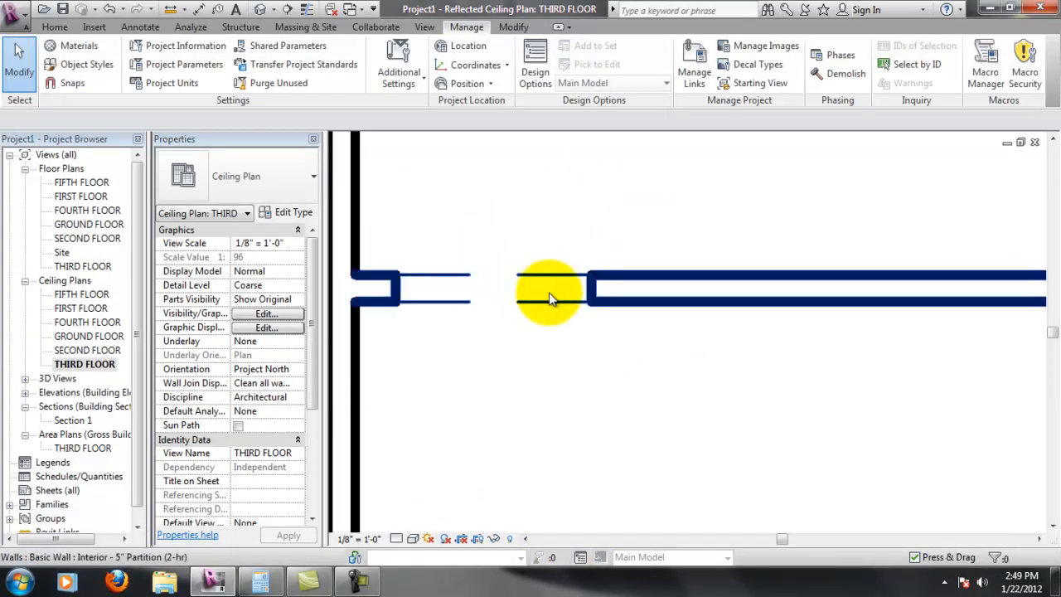
middle_drag(637, 327, 627, 243)
scroll(628, 244, up, 5)
scroll(572, 217, up, 3)
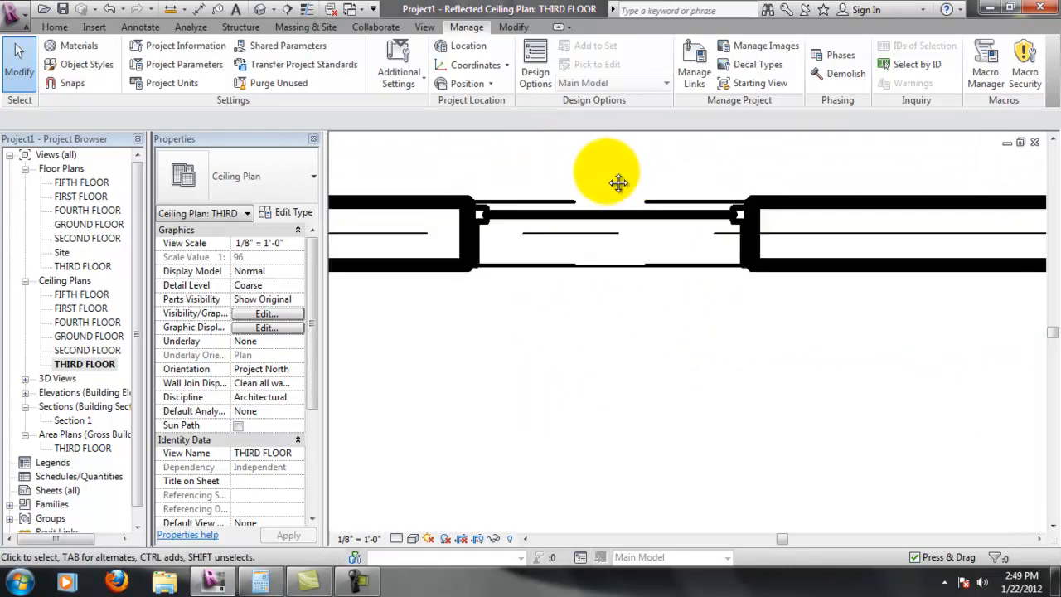
middle_drag(611, 192, 607, 218)
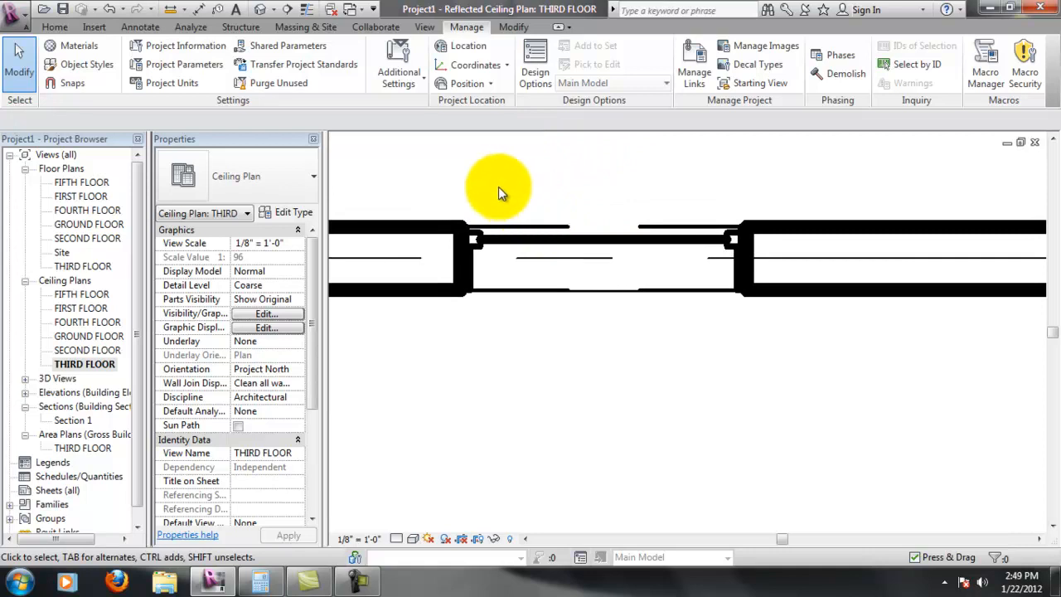
scroll(465, 189, down, 2)
middle_drag(501, 210, 554, 203)
scroll(628, 221, up, 2)
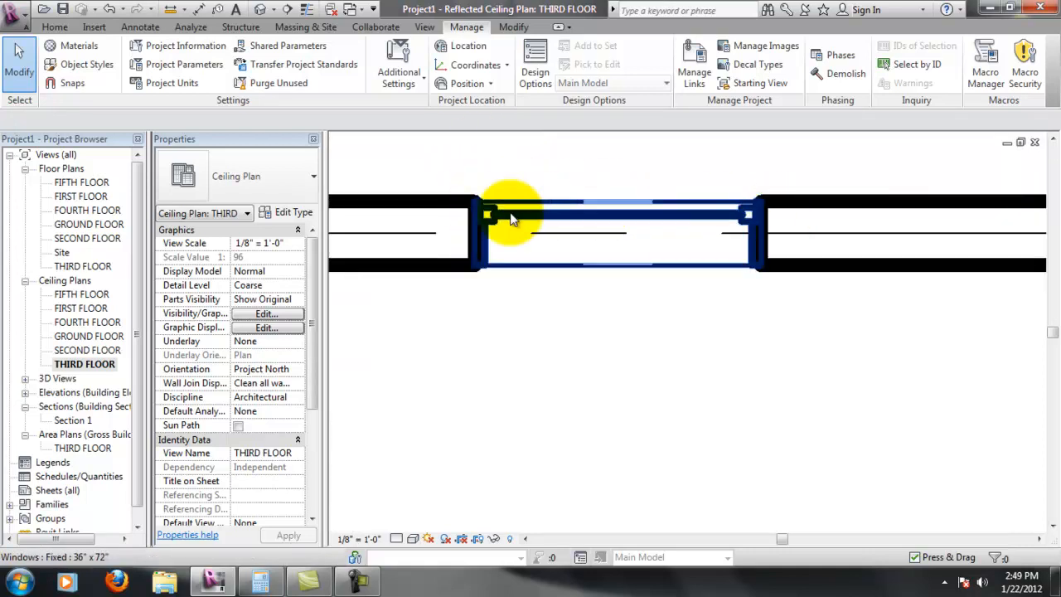
scroll(625, 273, down, 8)
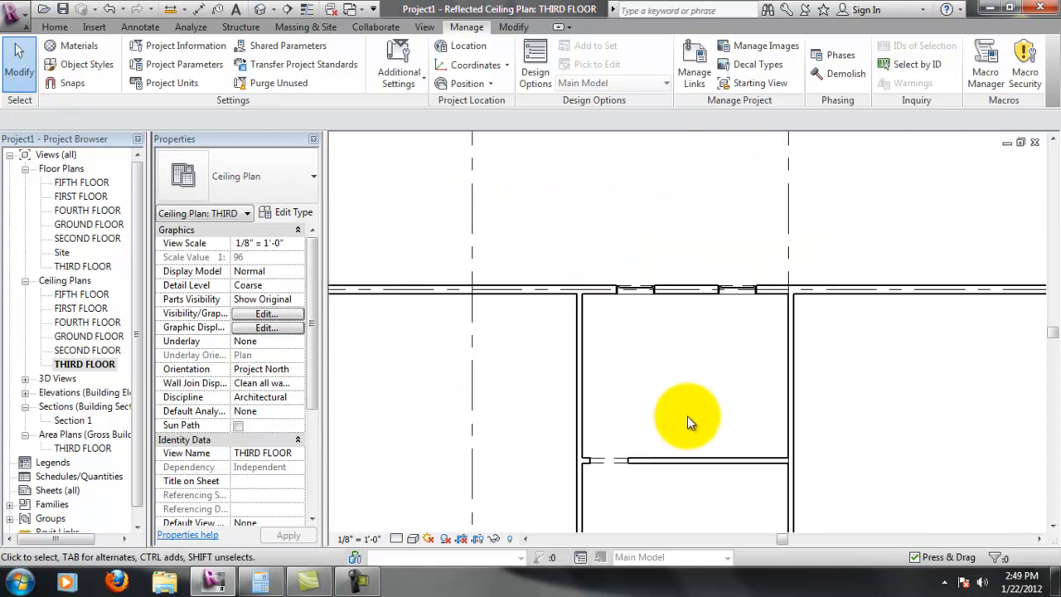
middle_drag(647, 494, 656, 344)
scroll(648, 325, up, 2)
scroll(629, 308, up, 1)
right_click(617, 329)
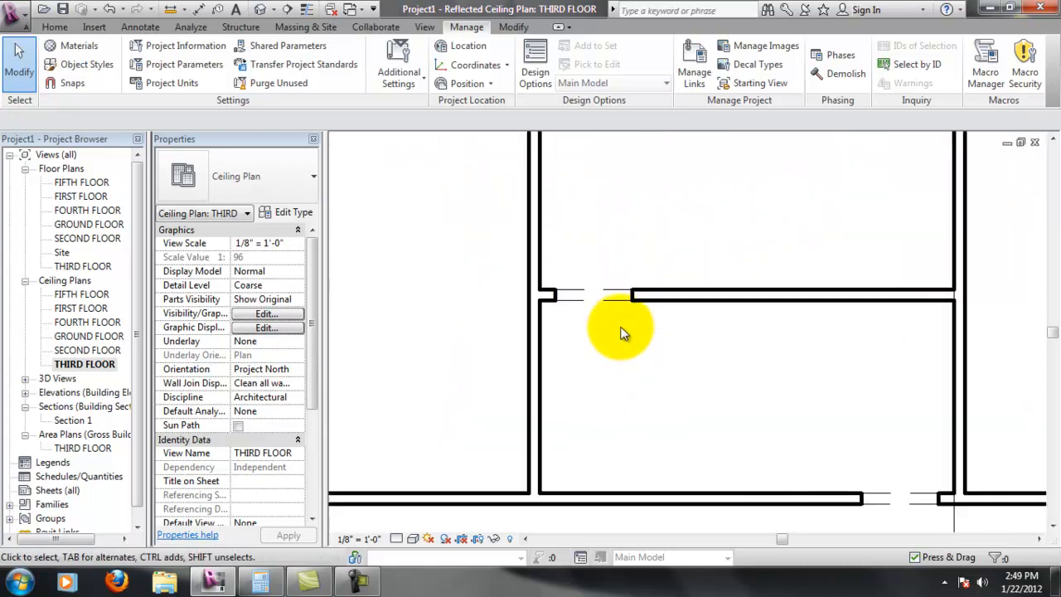
click(584, 347)
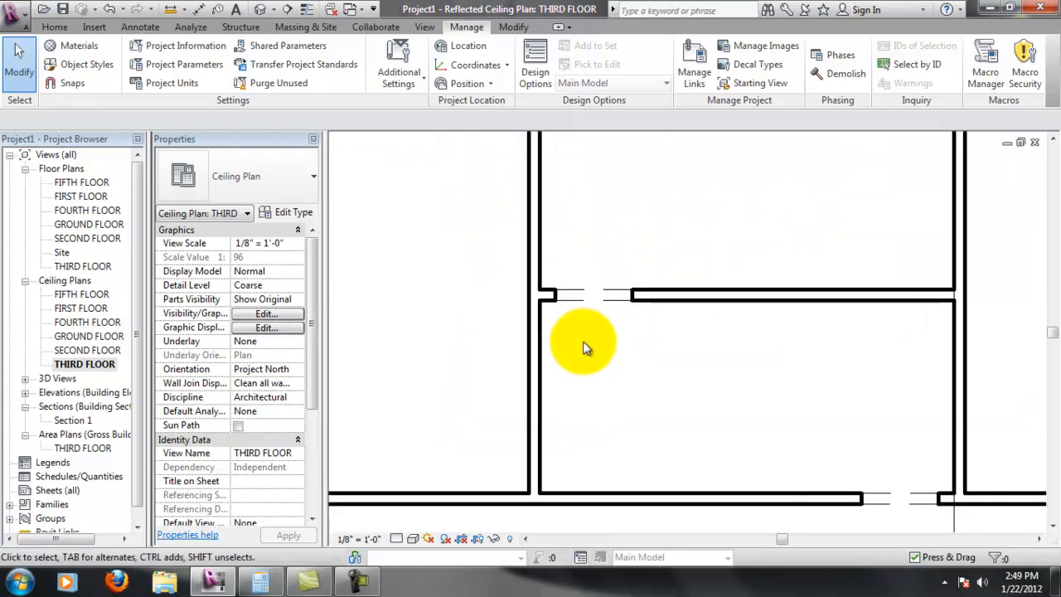
Change the Walls category's projection line pattern override to Hidden 1/16", apply it and close the overrides.
click(265, 312)
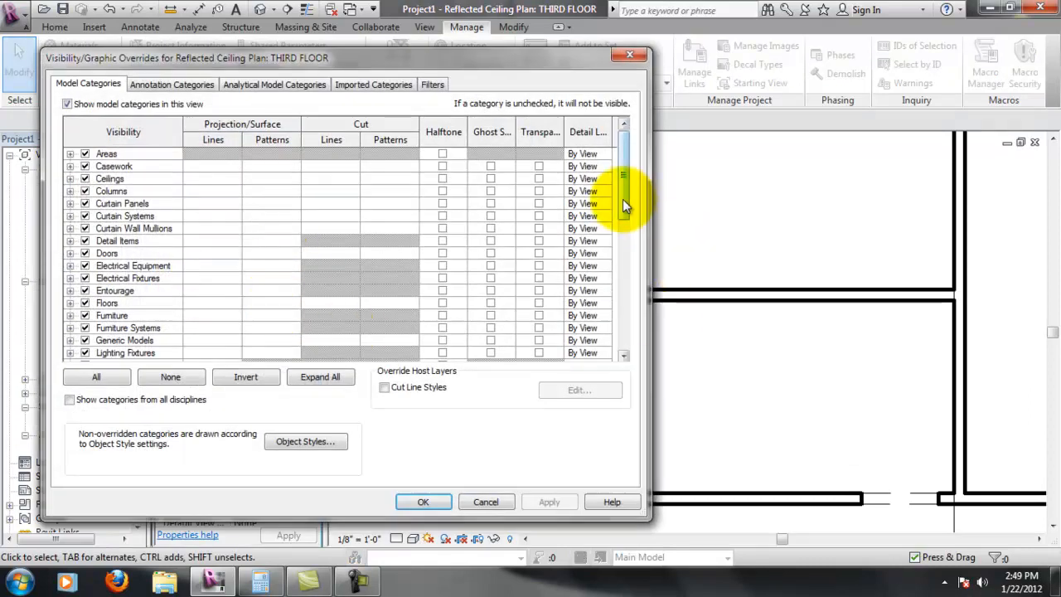
drag(626, 204, 621, 296)
scroll(185, 230, down, 3)
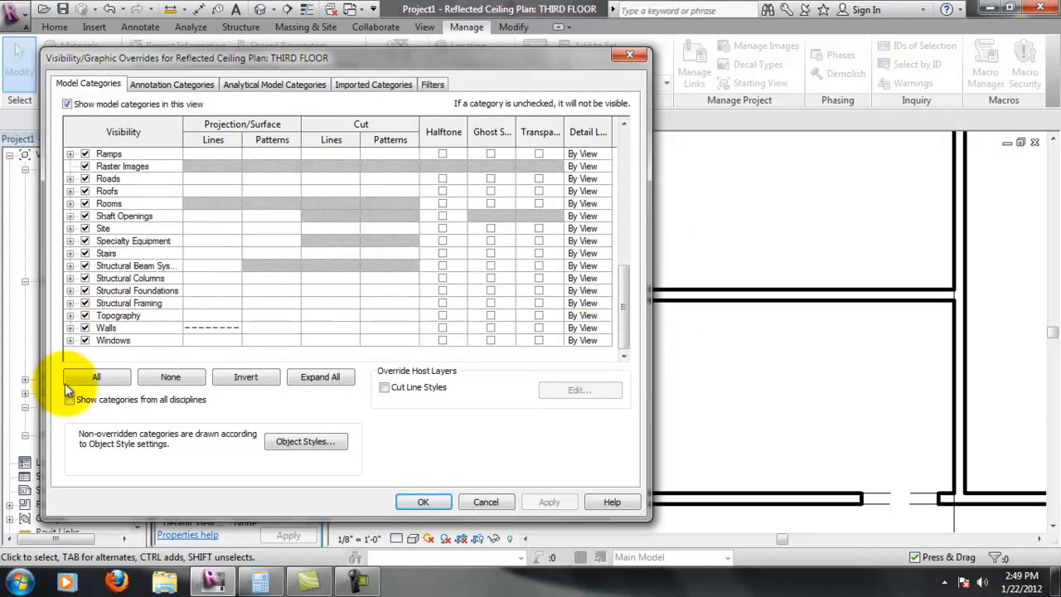
click(194, 331)
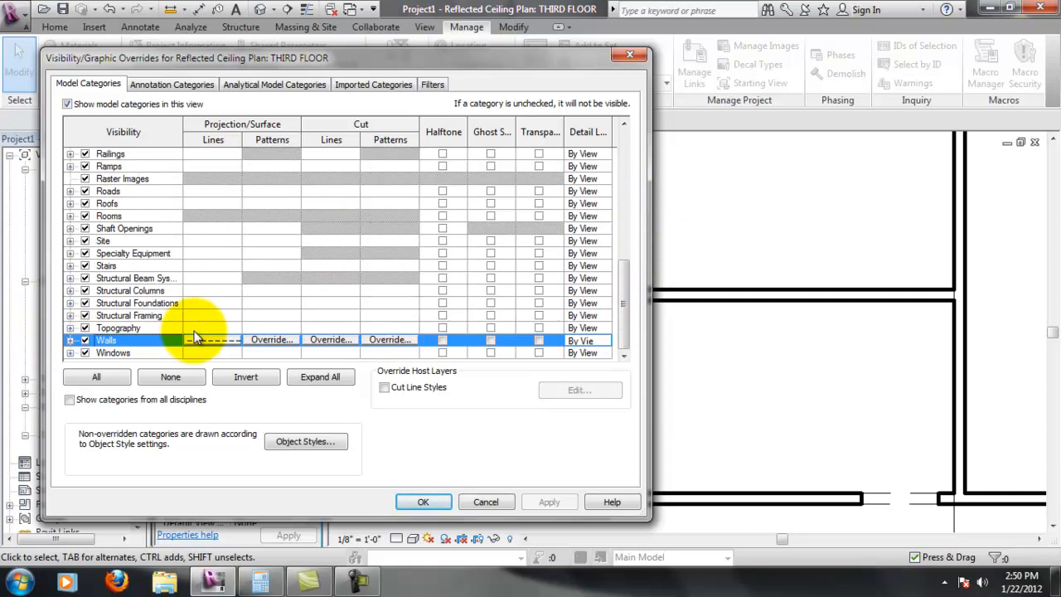
click(235, 341)
click(398, 305)
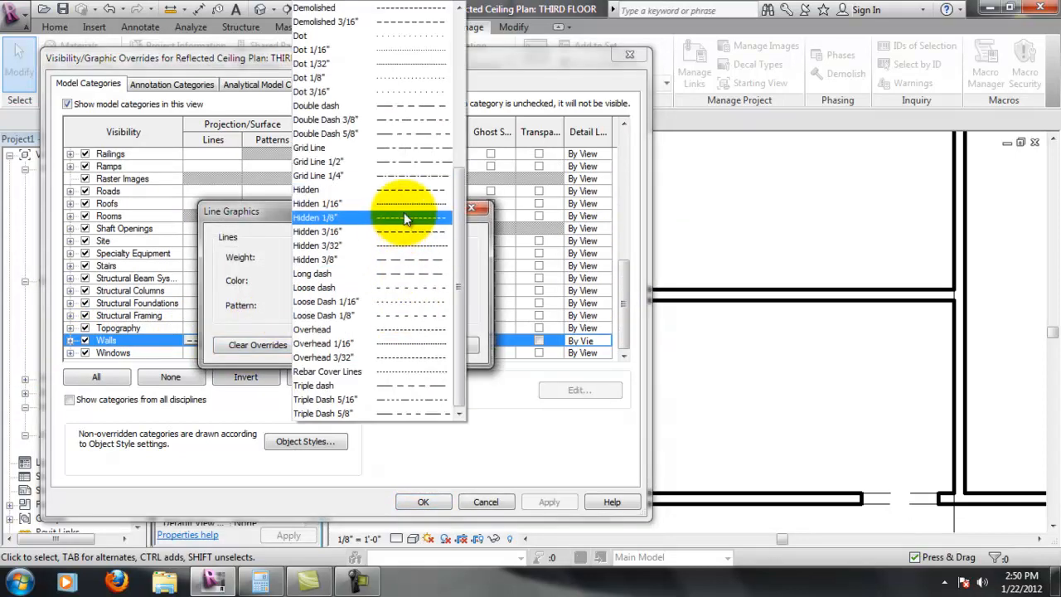
click(407, 208)
click(384, 345)
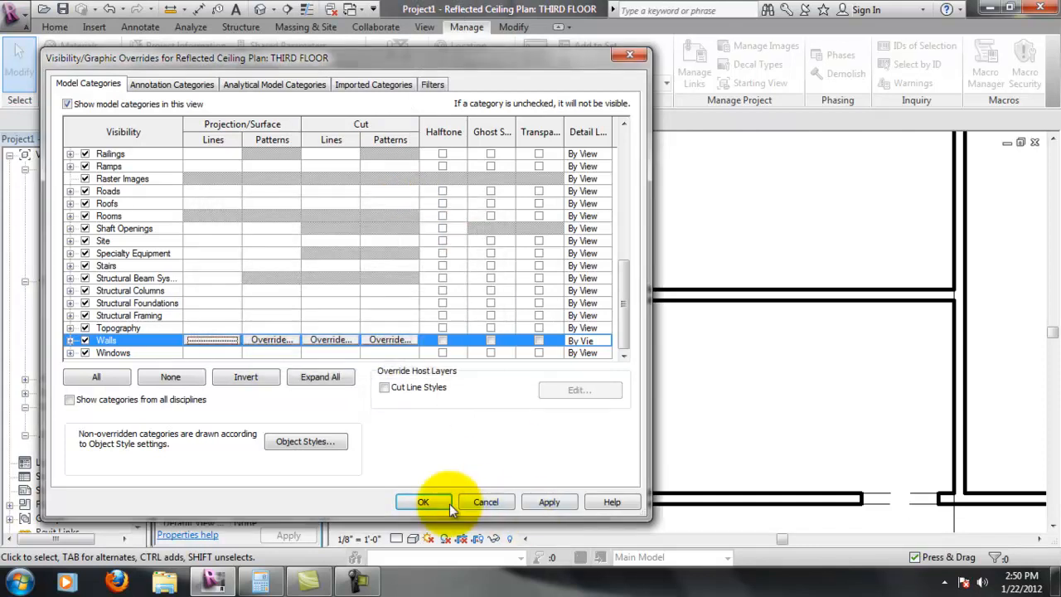
click(549, 503)
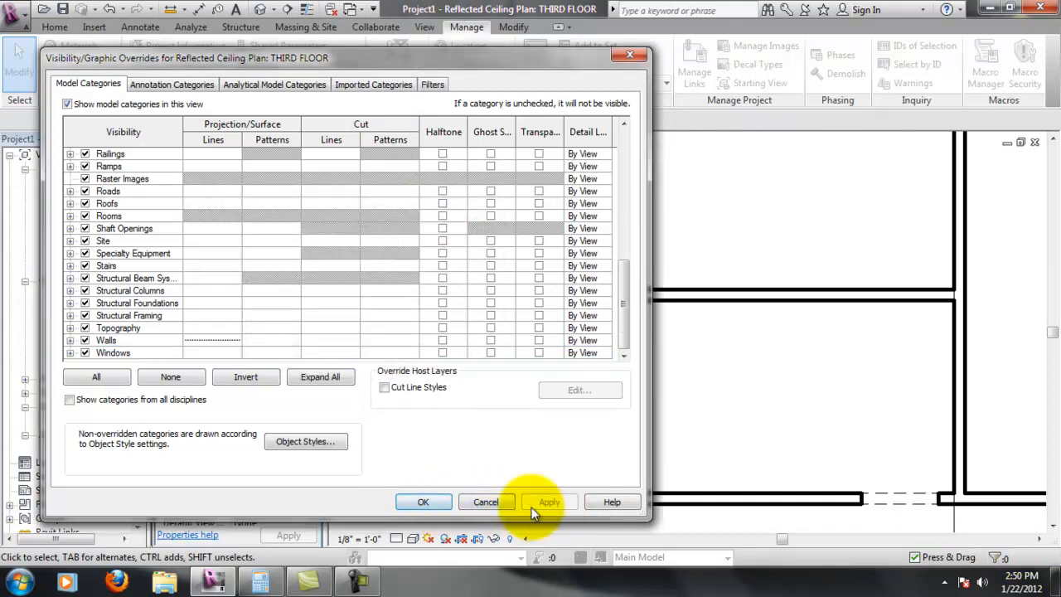
click(422, 502)
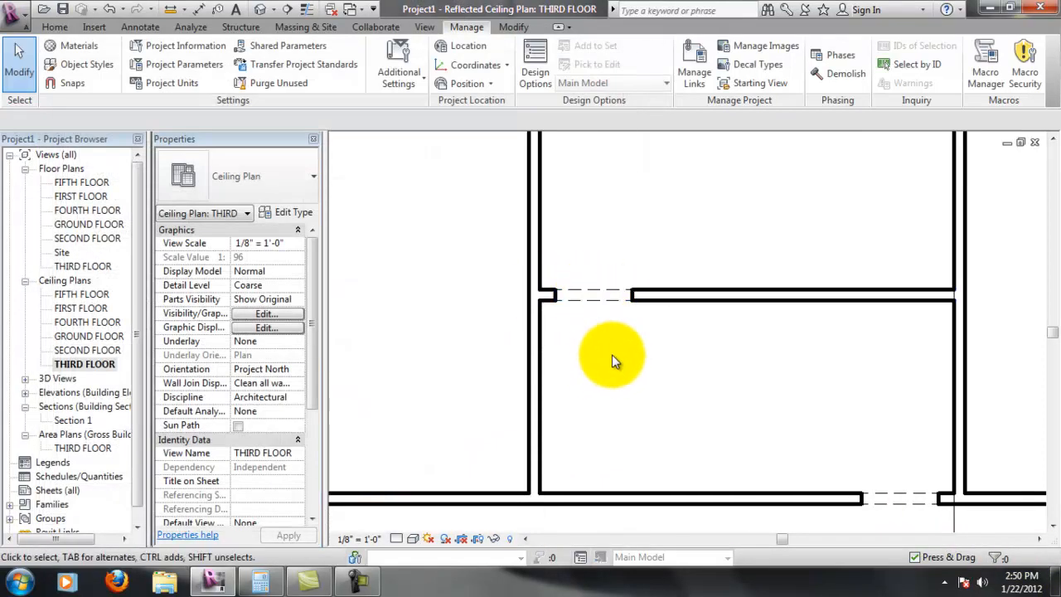
Inspect the dashed lines across the interior door opening and the exterior windows, returning to the partition door.
scroll(608, 355, up, 2)
middle_drag(783, 230, 758, 275)
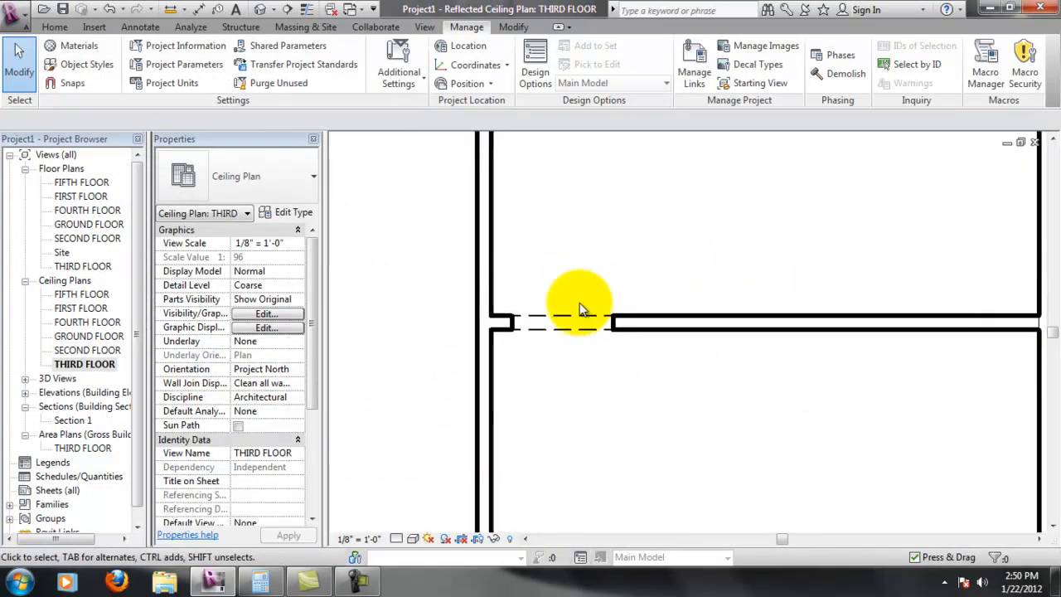
middle_drag(673, 223, 655, 370)
scroll(655, 370, down, 2)
middle_drag(641, 203, 650, 252)
scroll(639, 190, up, 5)
scroll(671, 196, up, 2)
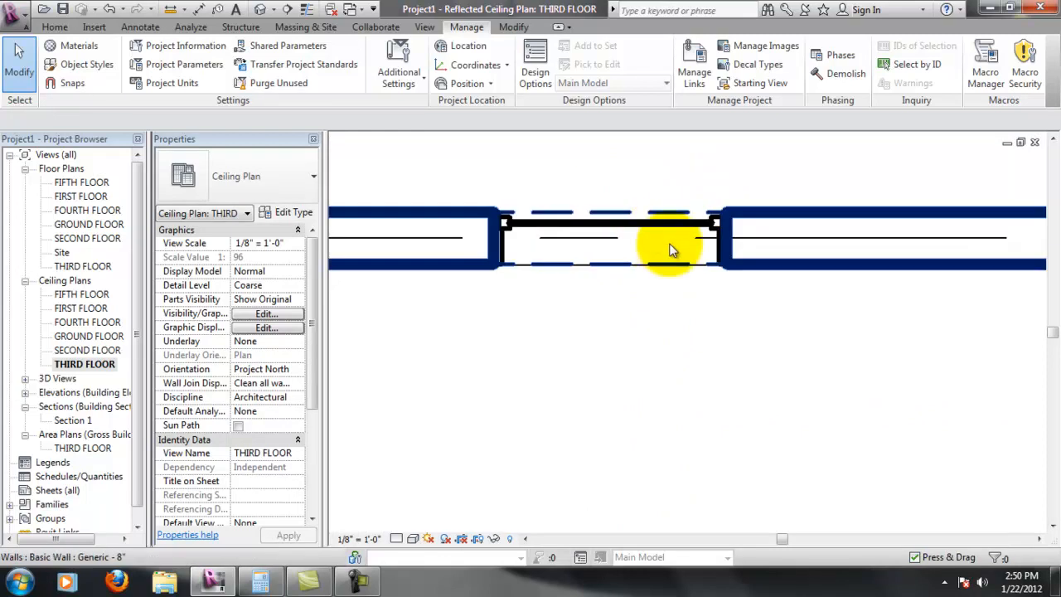
scroll(652, 271, down, 10)
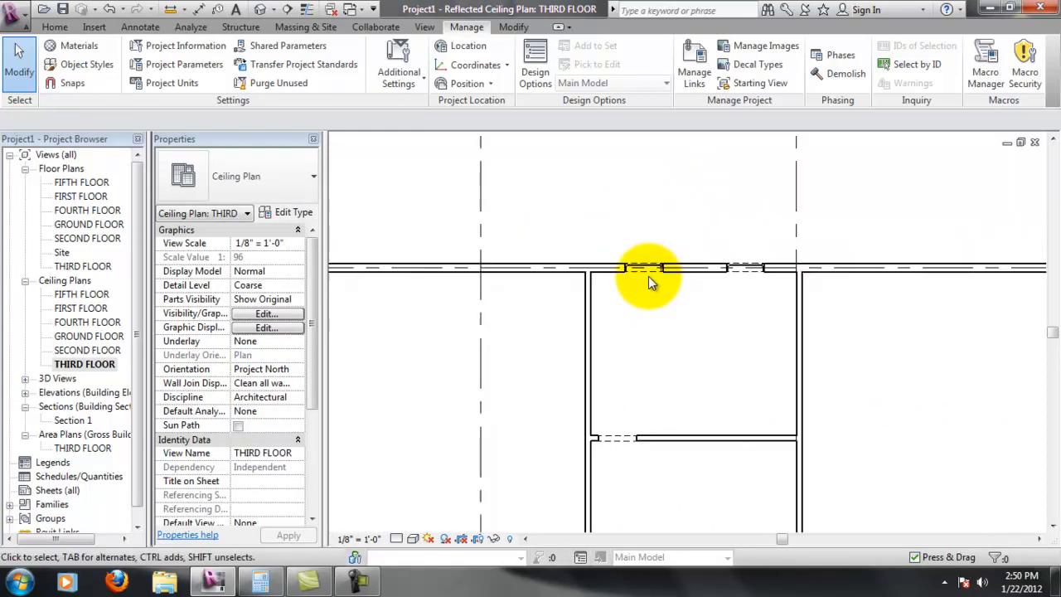
scroll(643, 357, up, 4)
middle_drag(645, 391, 639, 289)
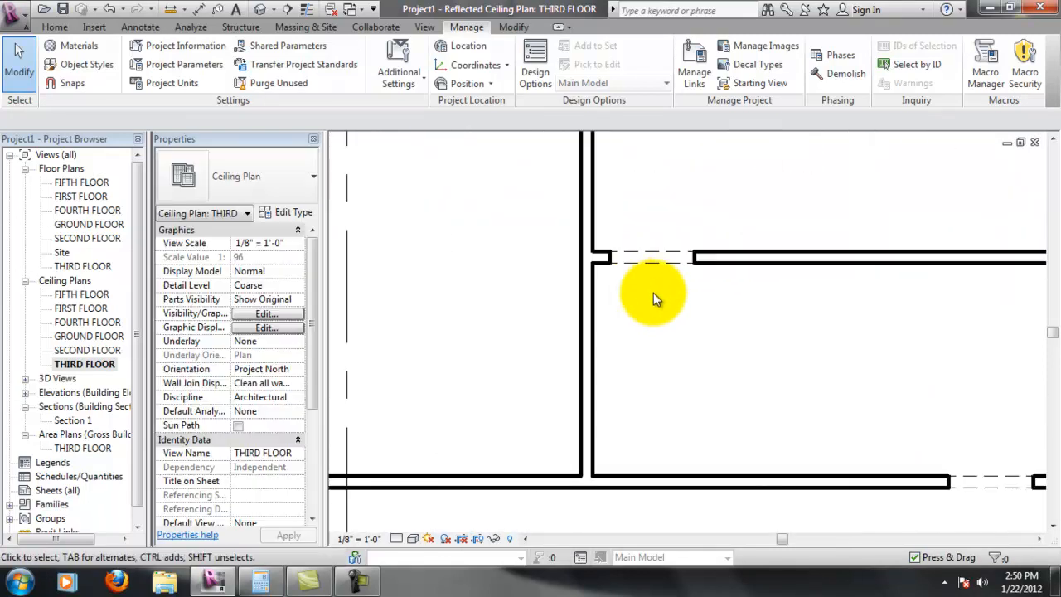
scroll(646, 276, up, 3)
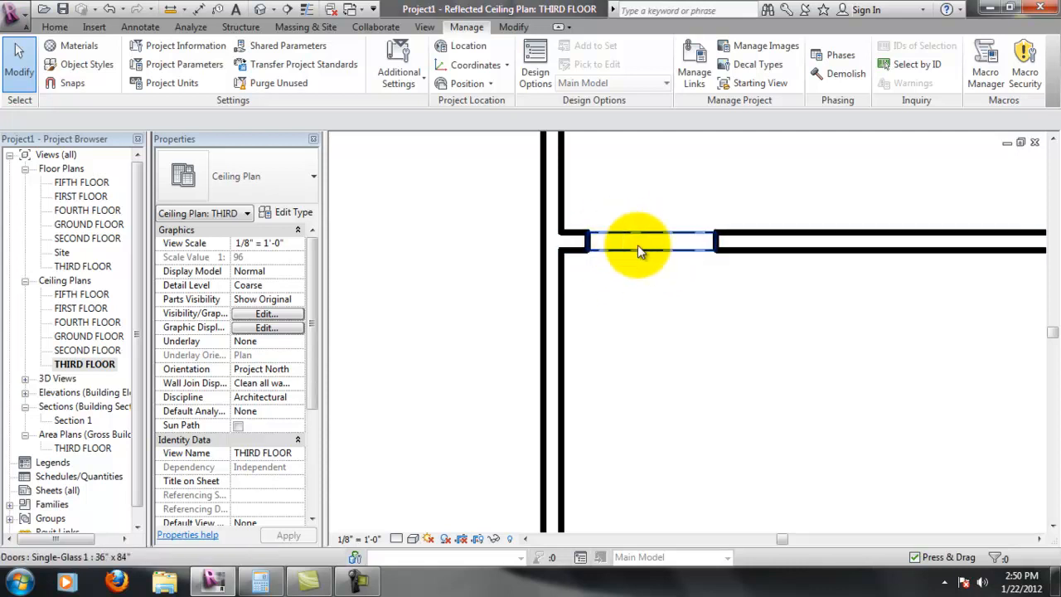
scroll(660, 265, down, 1)
scroll(661, 278, down, 3)
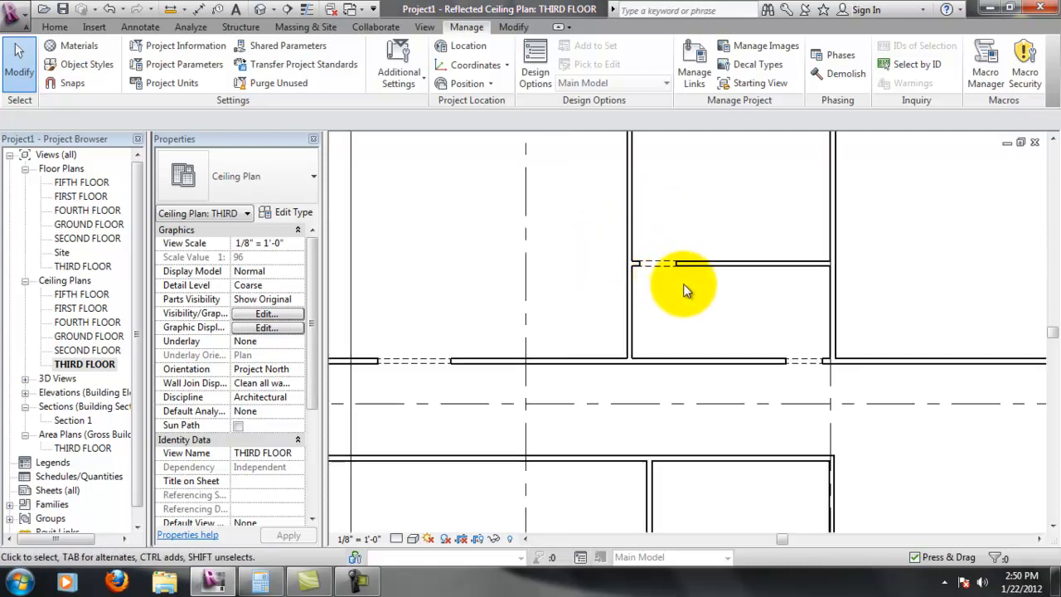
right_click(707, 199)
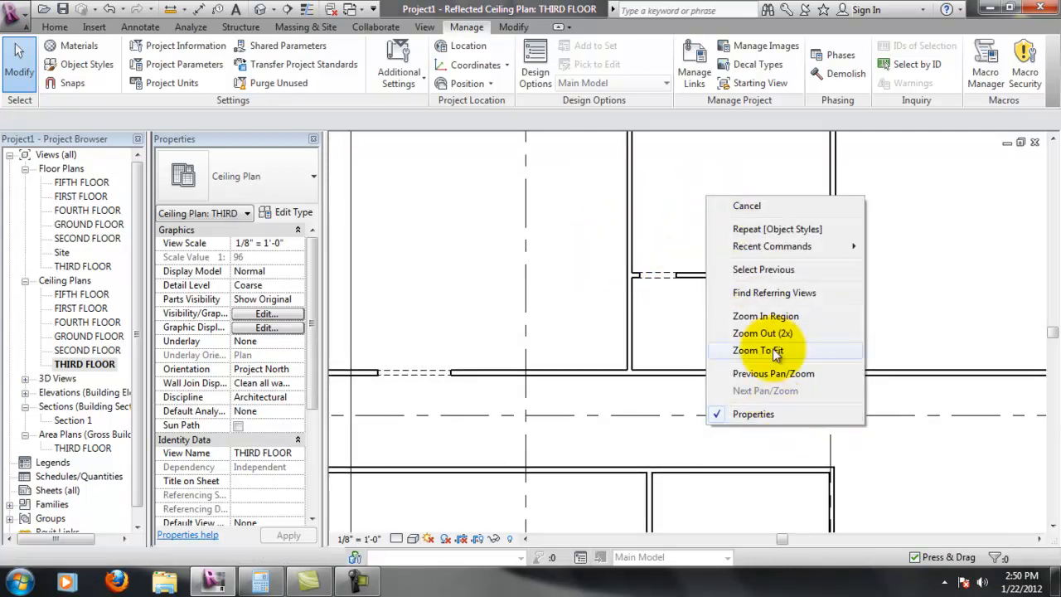
click(671, 180)
scroll(651, 280, up, 3)
middle_drag(703, 198, 667, 229)
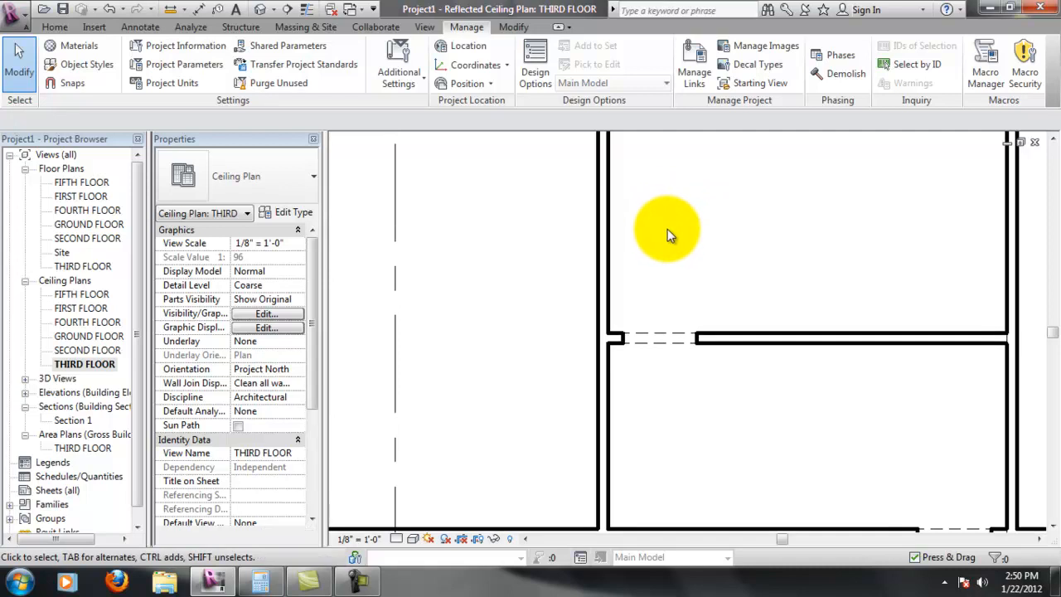
Reset the Walls category's projection line pattern to No Override, apply it and close the overrides.
click(257, 317)
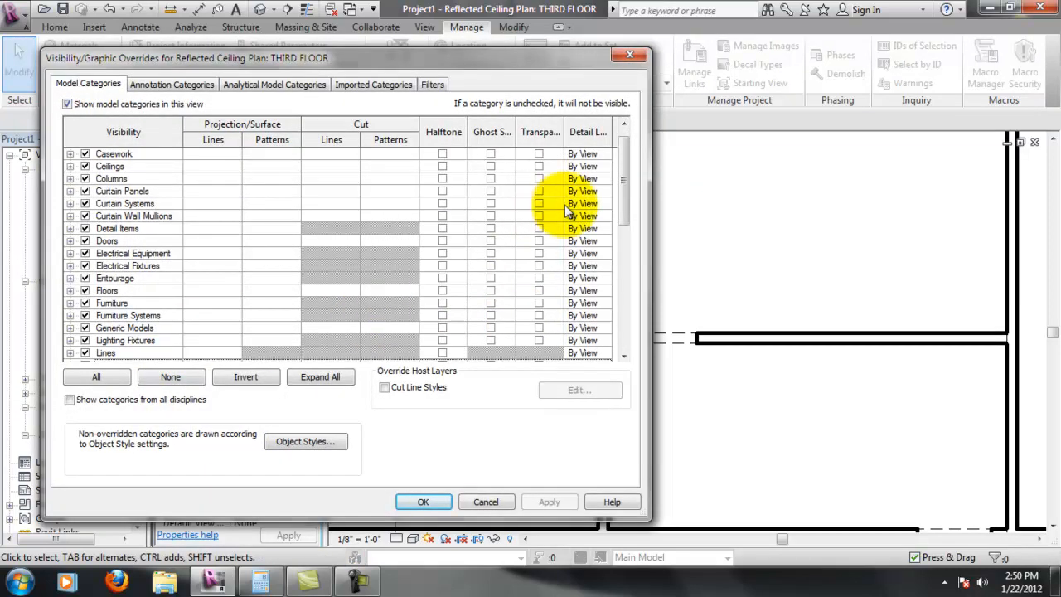
drag(629, 202, 629, 326)
click(234, 341)
click(231, 346)
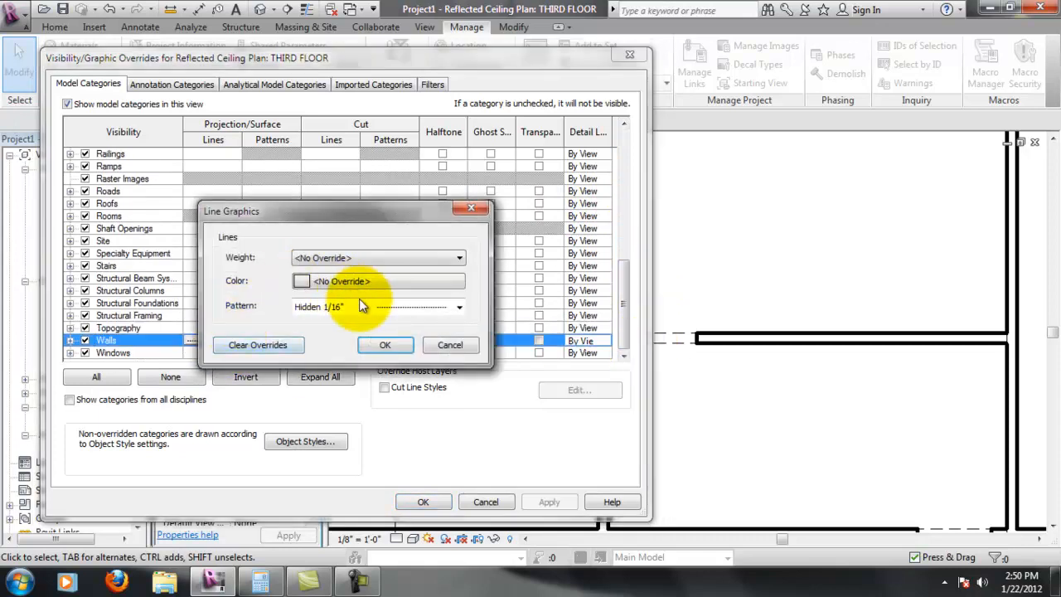
click(392, 305)
drag(462, 188, 449, 12)
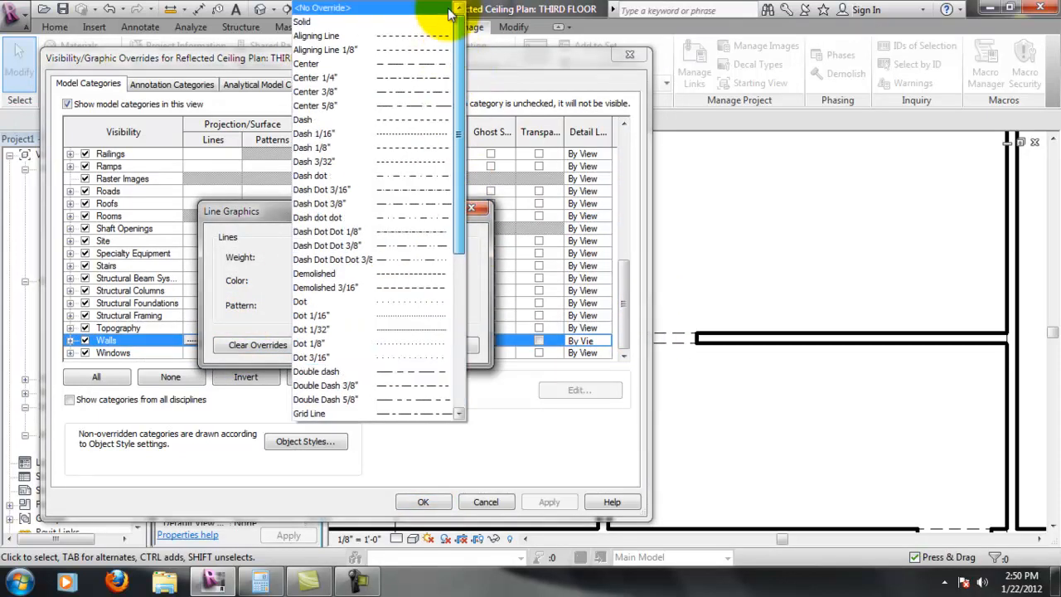
click(392, 11)
click(386, 347)
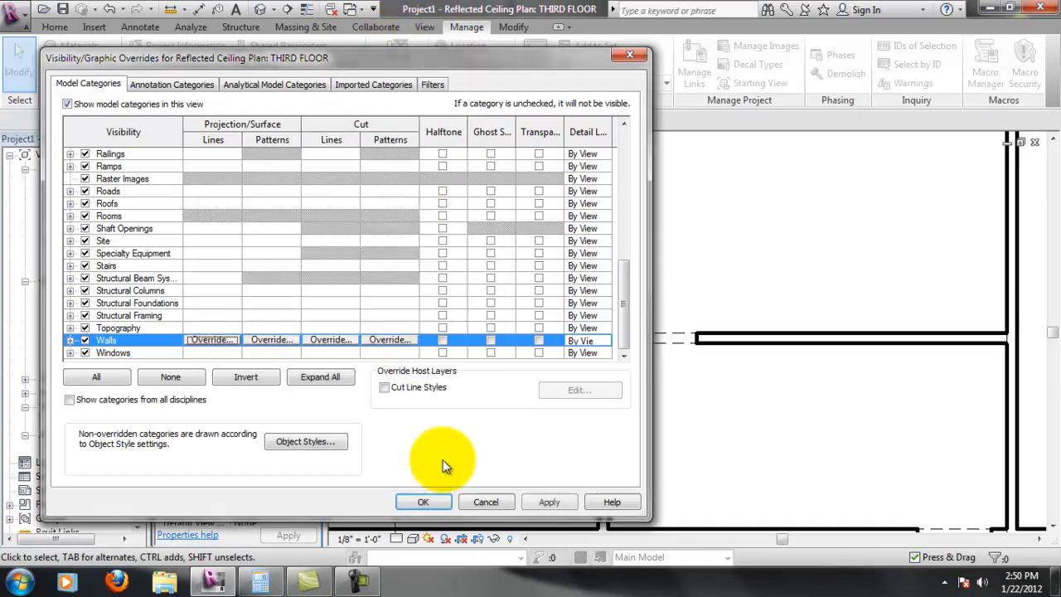
click(533, 509)
click(446, 508)
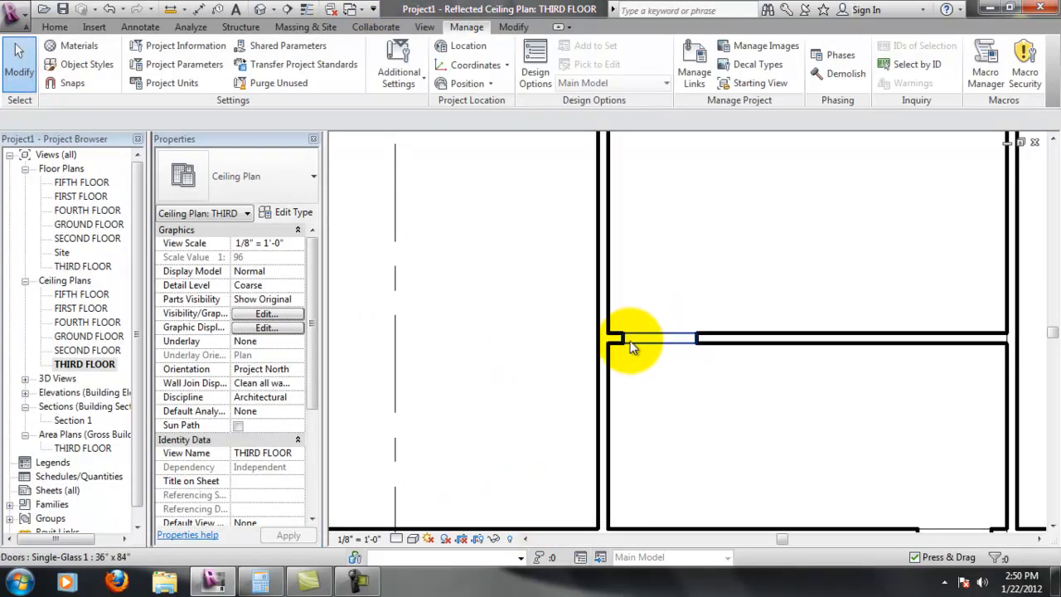
Review the window and door openings across the ceiling plan, from a close-up of a window to the wider floor layout.
middle_drag(696, 263, 717, 353)
scroll(717, 353, down, 2)
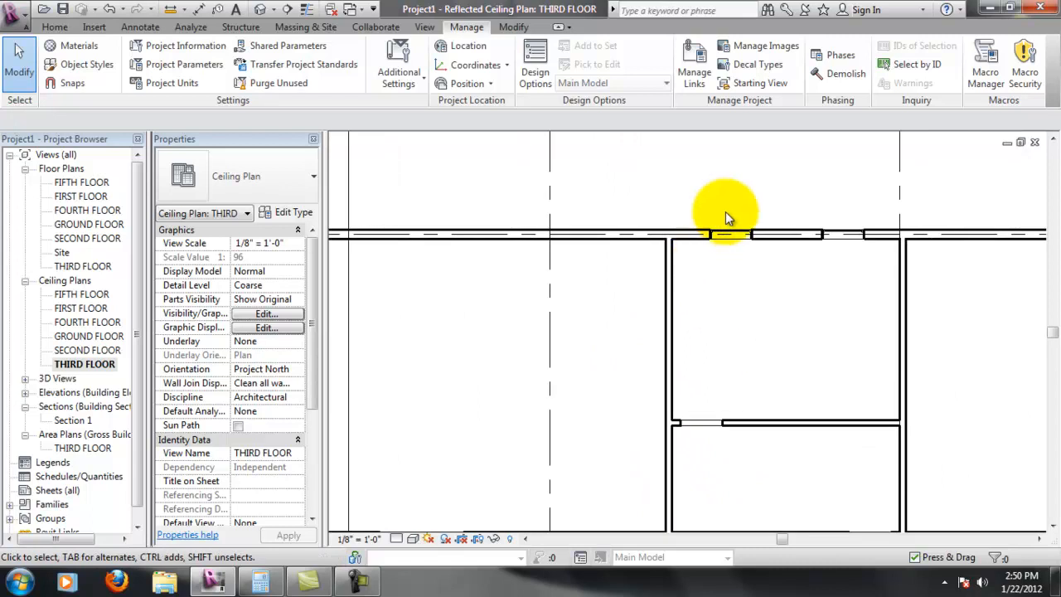
scroll(722, 223, up, 10)
scroll(629, 368, down, 7)
middle_drag(628, 392, 721, 207)
scroll(744, 414, up, 1)
scroll(672, 435, down, 5)
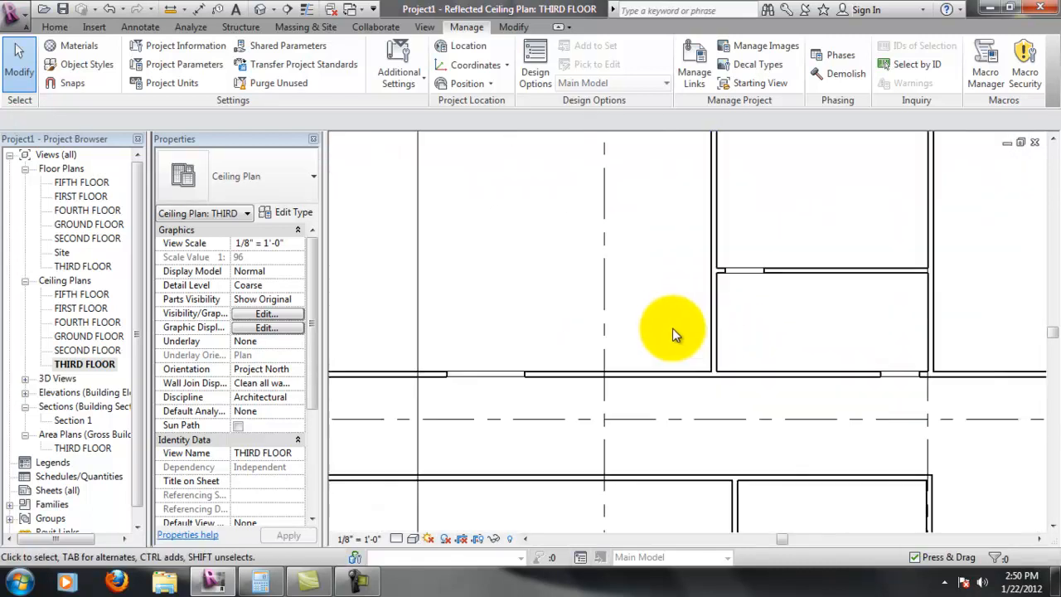
middle_drag(500, 355, 675, 344)
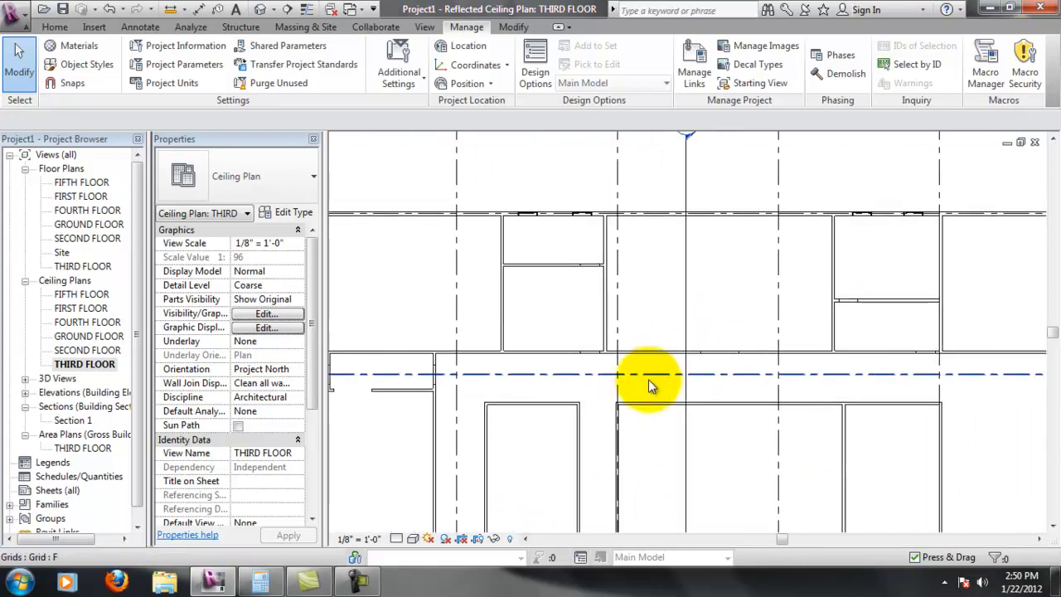
Examine the door openings along the upper interior partition, from a close-up out to the whole ceiling plan.
middle_drag(701, 403, 754, 338)
scroll(734, 314, down, 3)
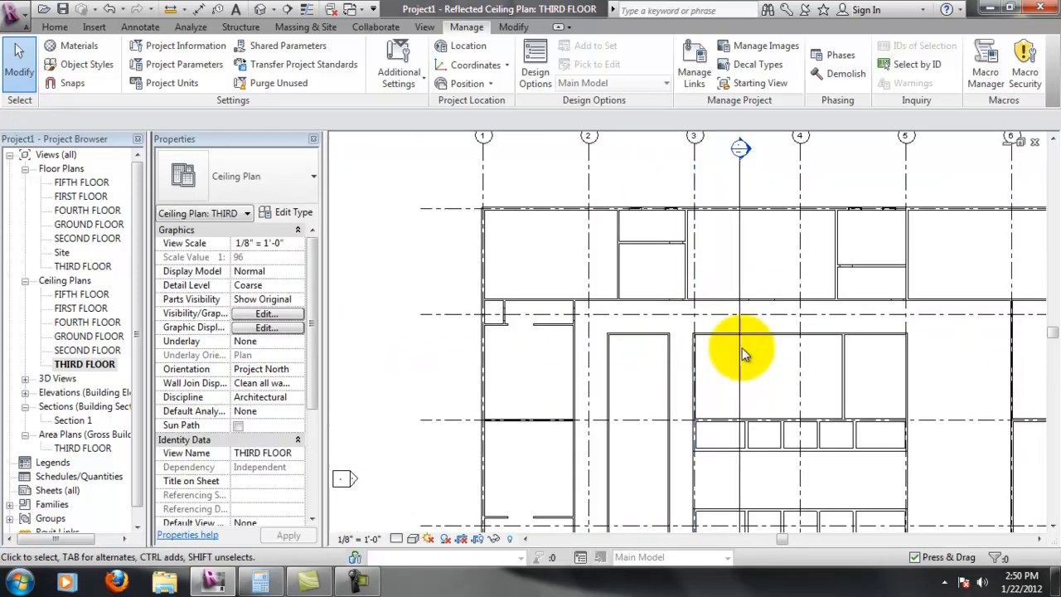
middle_drag(898, 274, 787, 230)
scroll(664, 248, up, 2)
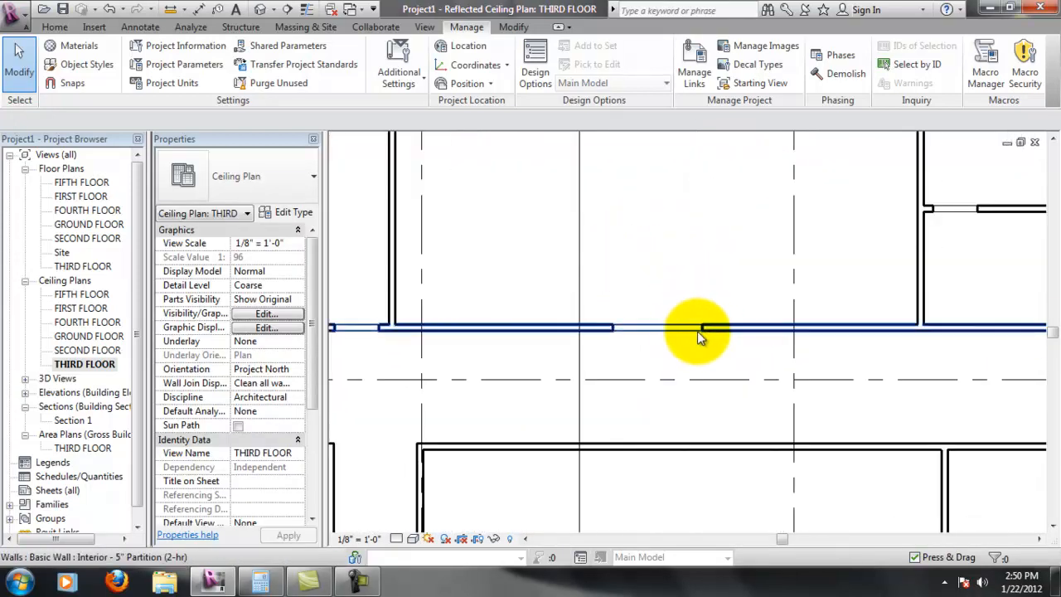
scroll(692, 330, up, 3)
scroll(564, 426, up, 5)
scroll(688, 342, down, 5)
scroll(714, 233, down, 2)
middle_drag(816, 195, 695, 214)
scroll(759, 308, down, 3)
scroll(705, 230, down, 3)
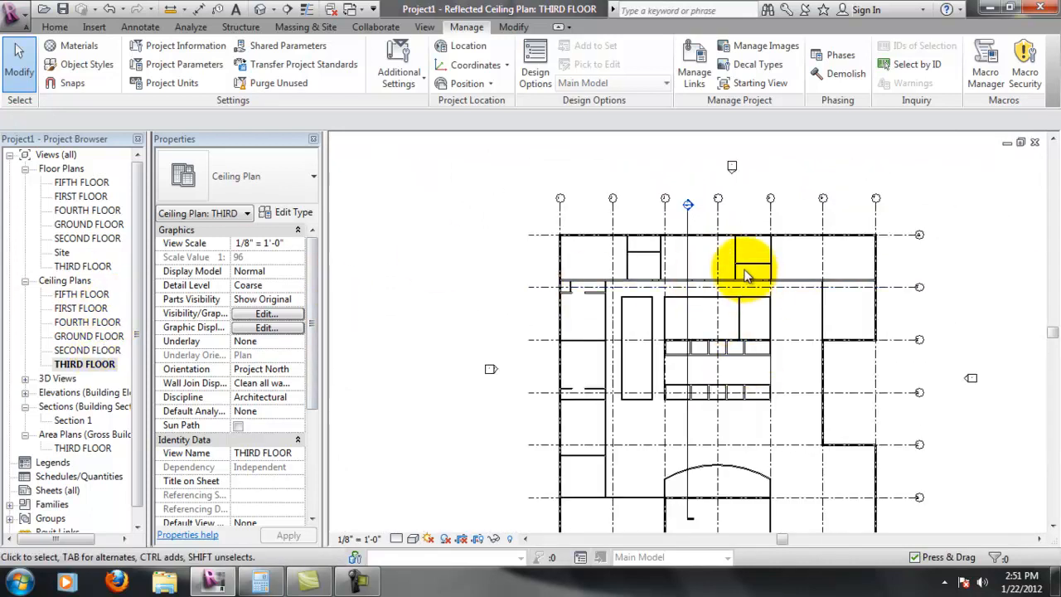
Hide the building section line between grids 3 and 4 in the third floor ceiling plan.
scroll(688, 208, up, 3)
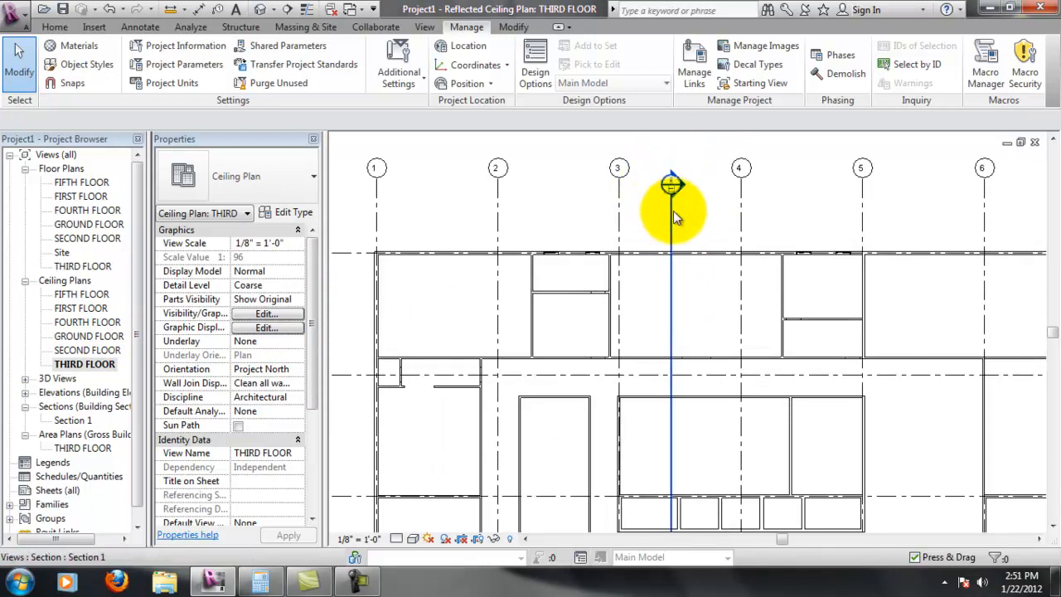
click(672, 225)
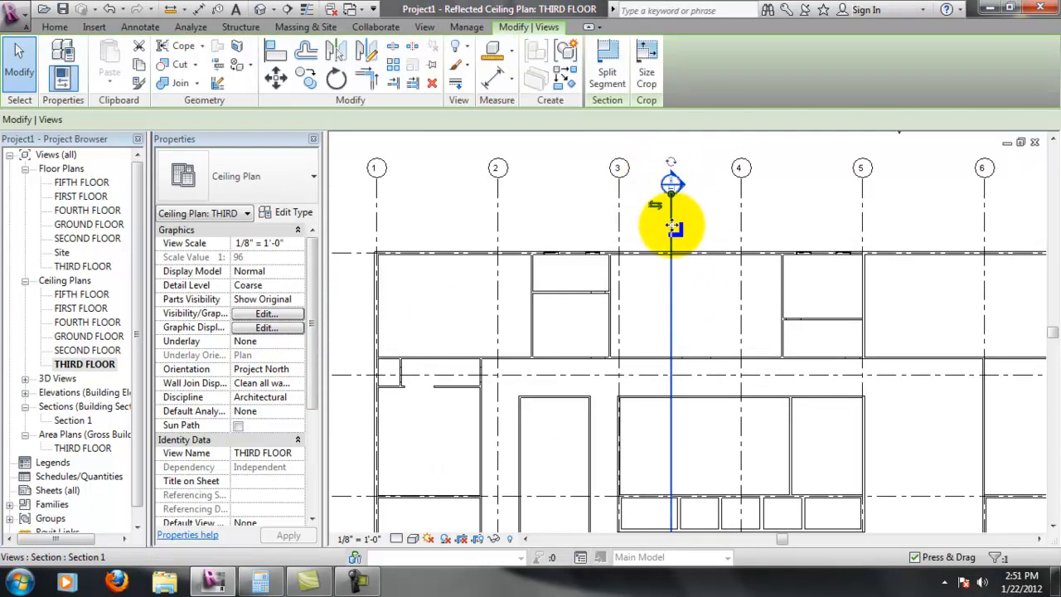
right_click(673, 230)
mouse_move(793, 300)
click(819, 236)
scroll(620, 247, down, 1)
Start a sketched 2' x 4' ACT System ceiling on the third floor for the small room near grids 1 and 2.
drag(806, 389, 786, 216)
middle_drag(762, 357, 714, 300)
scroll(716, 212, up, 3)
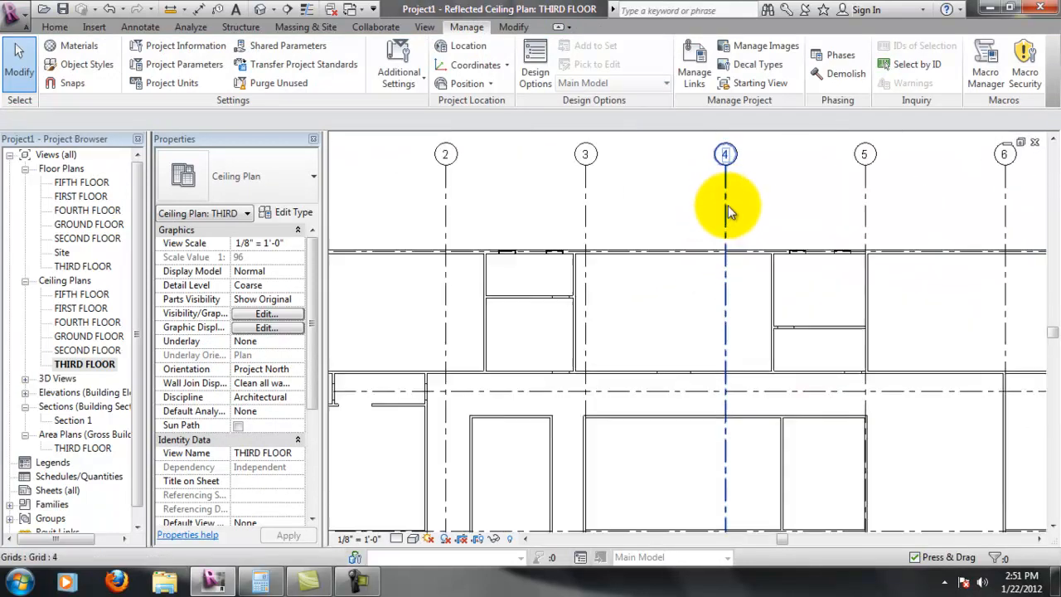
middle_drag(790, 217, 723, 234)
middle_drag(590, 298, 603, 238)
middle_drag(812, 277, 706, 213)
mouse_move(582, 258)
middle_down()
mouse_move(785, 239)
mouse_move(652, 154)
mouse_move(592, 190)
mouse_move(604, 280)
mouse_move(585, 234)
mouse_move(597, 235)
mouse_move(599, 256)
middle_up()
scroll(599, 230, up, 1)
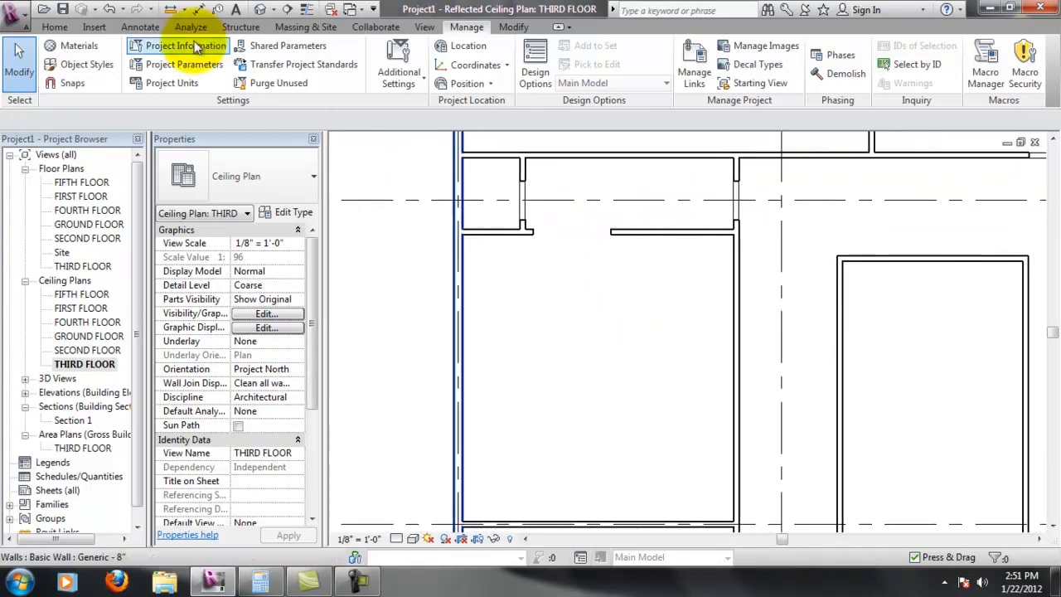
click(59, 28)
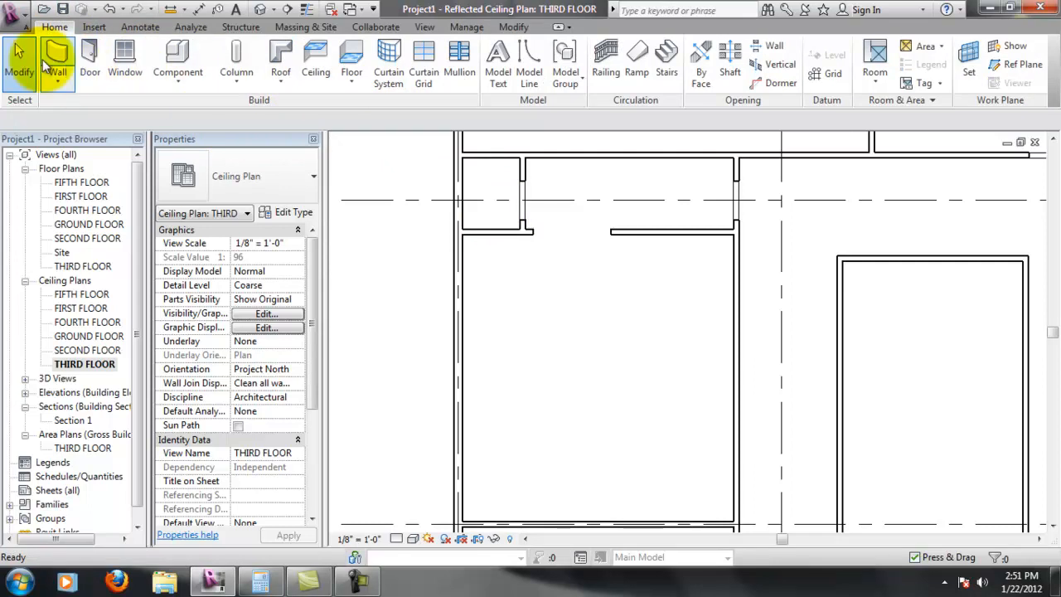
click(315, 67)
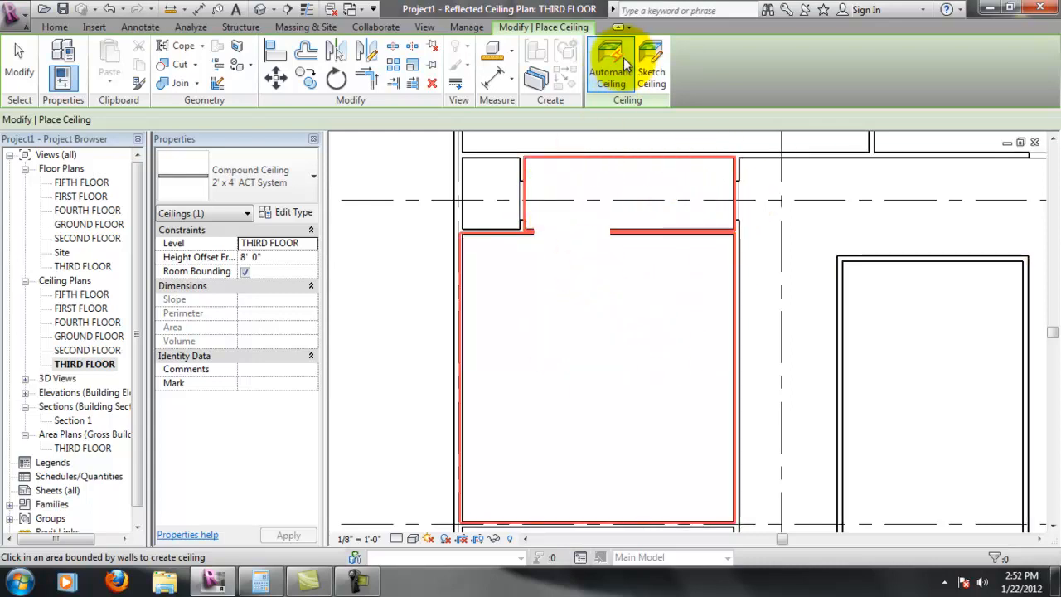
click(650, 66)
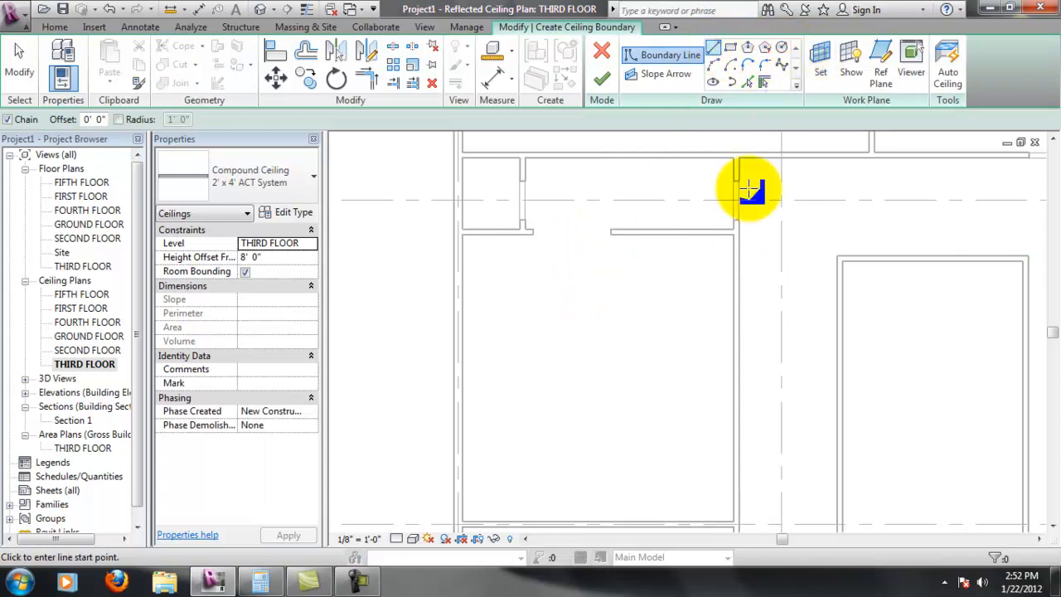
Sketch the ceiling boundary along the small room's upper and left walls, continuing to the left jamb of the wide opening.
scroll(734, 227, down, 1)
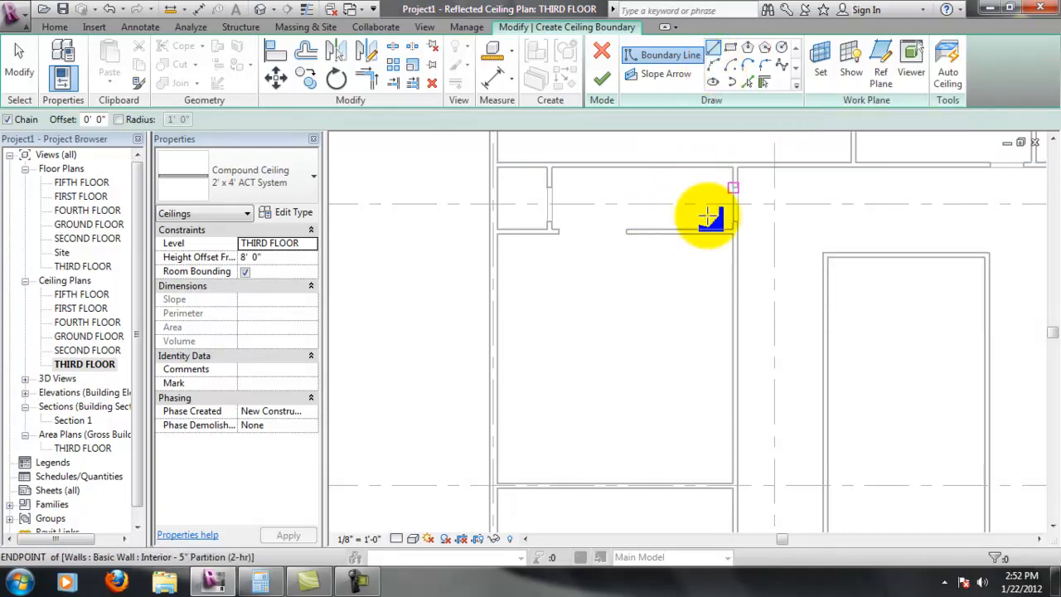
click(733, 231)
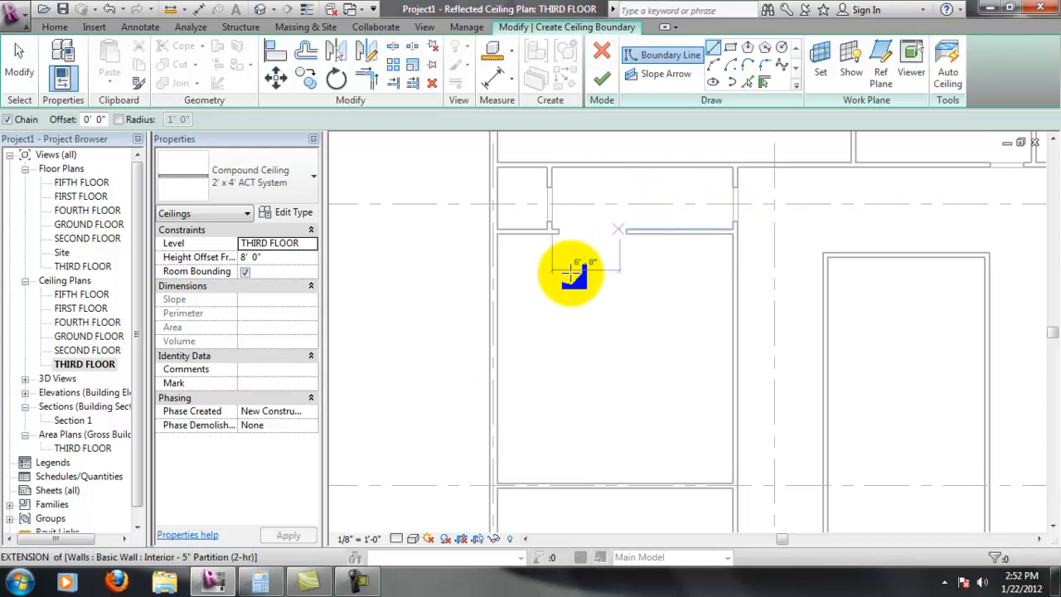
click(624, 229)
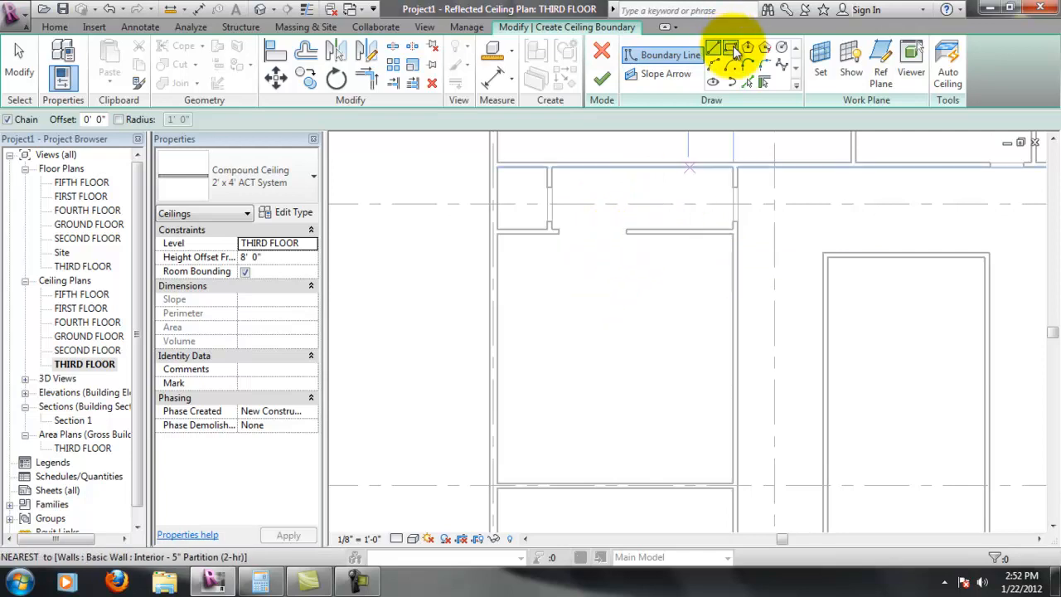
scroll(730, 166, up, 3)
click(746, 162)
middle_drag(568, 177, 722, 177)
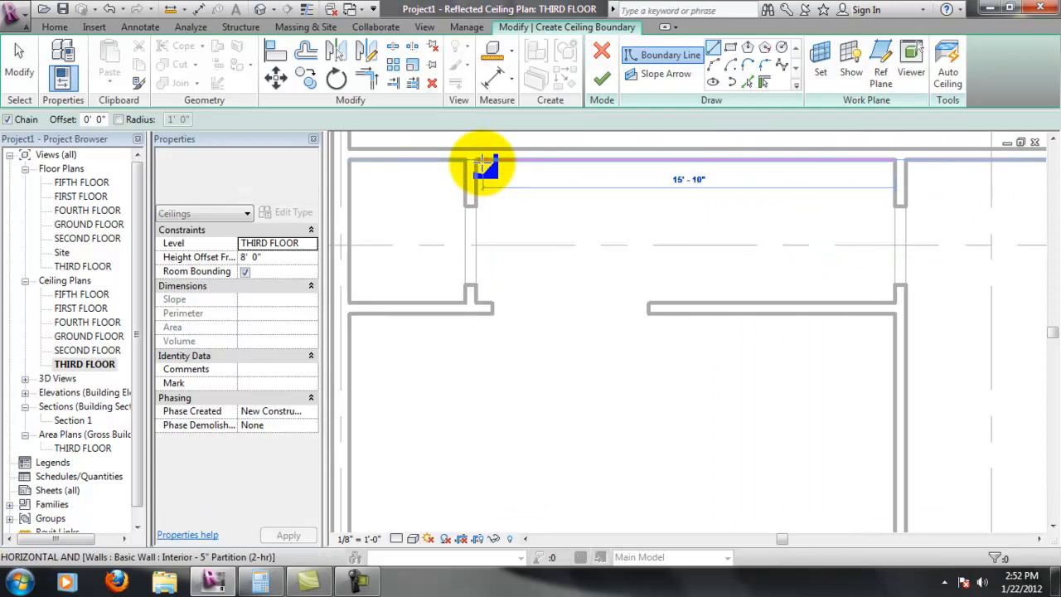
click(477, 161)
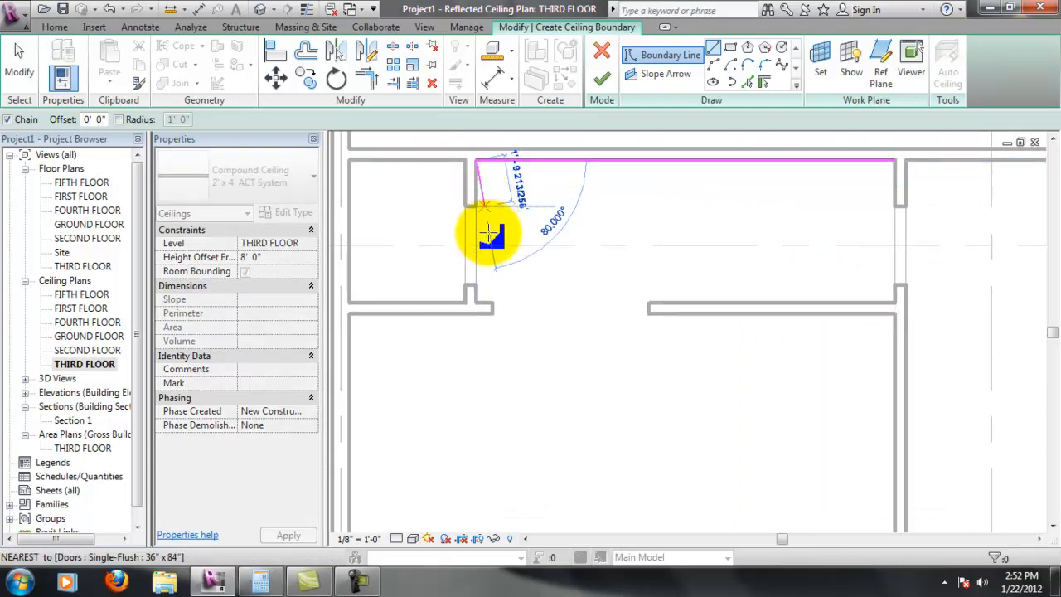
click(476, 300)
click(493, 304)
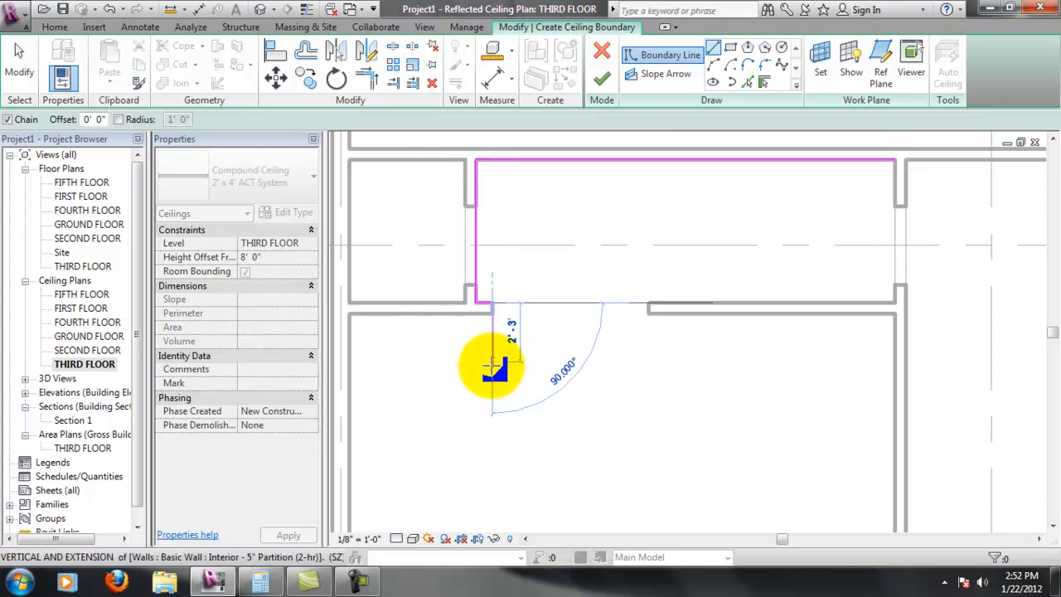
Extend the boundary through the opening as a 6'-0" wide projection about 2'-3" deep, then close it along the lower-right and right walls.
click(493, 365)
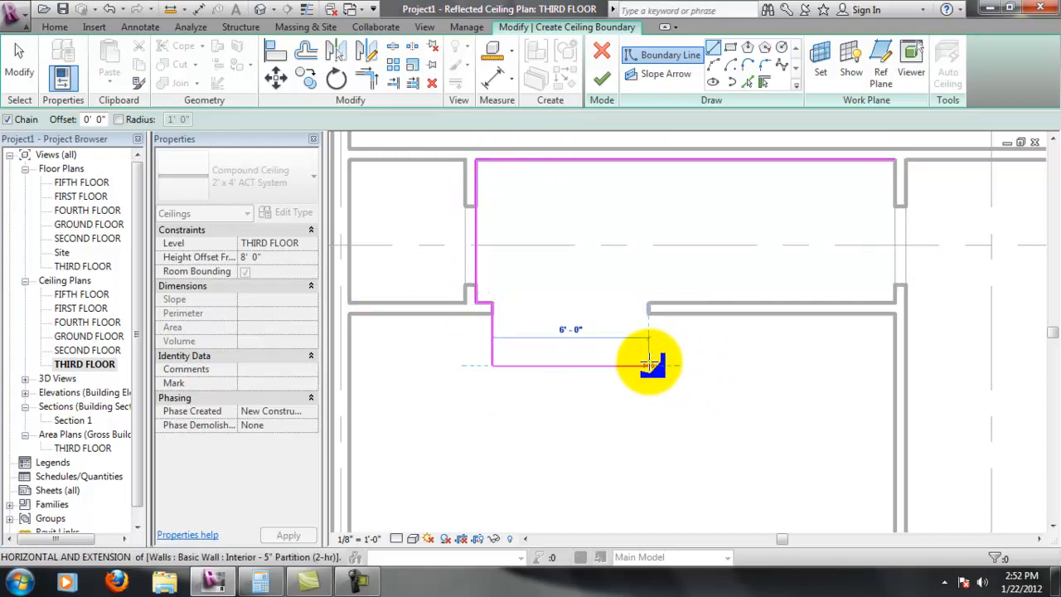
click(648, 365)
click(648, 304)
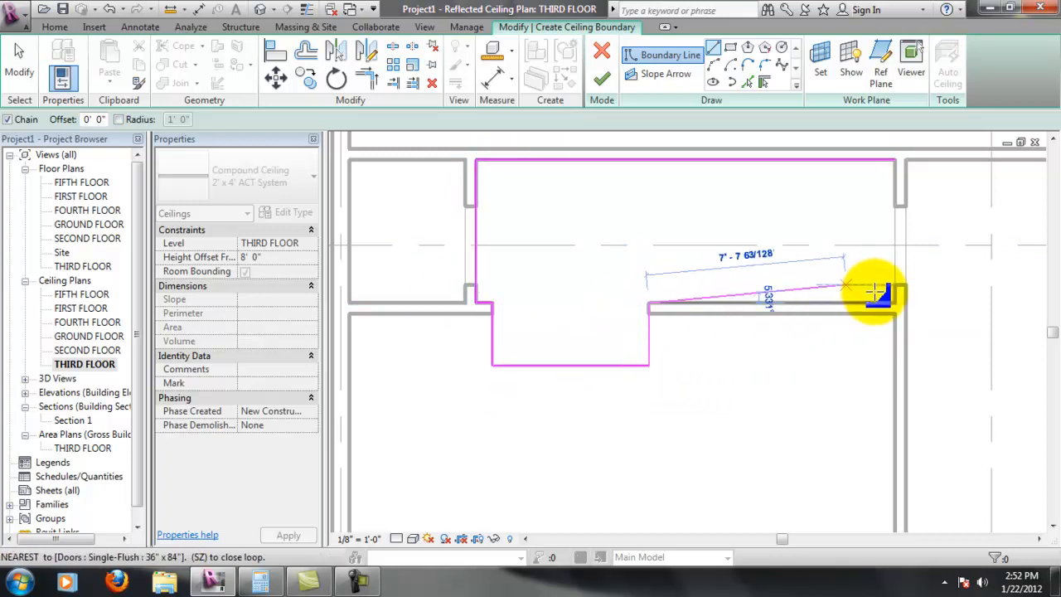
click(895, 303)
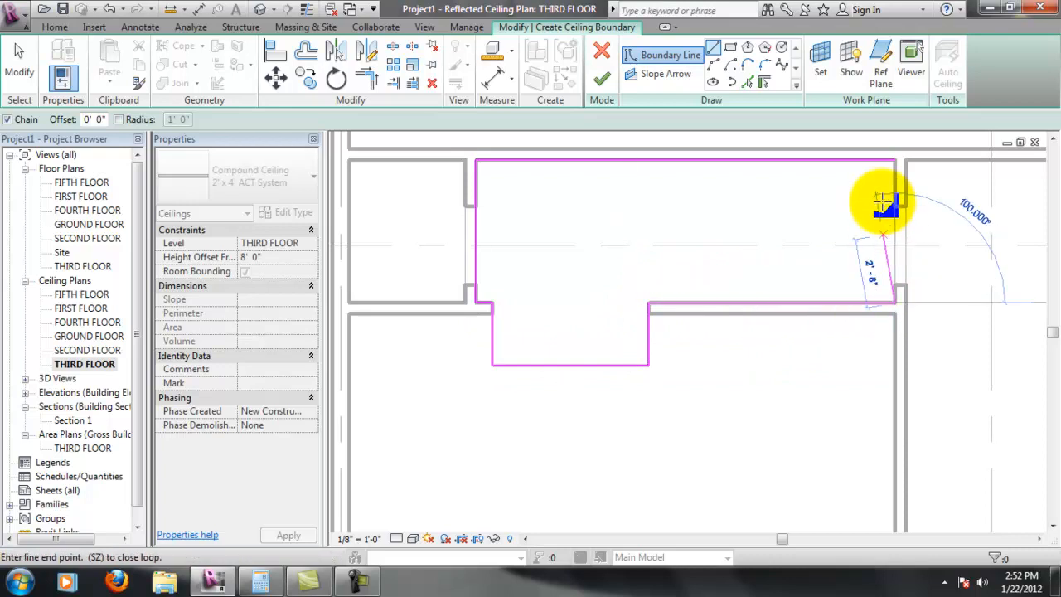
click(895, 161)
Finish the ceiling boundary sketch to create the ceiling, and deselect it.
scroll(784, 298, down, 2)
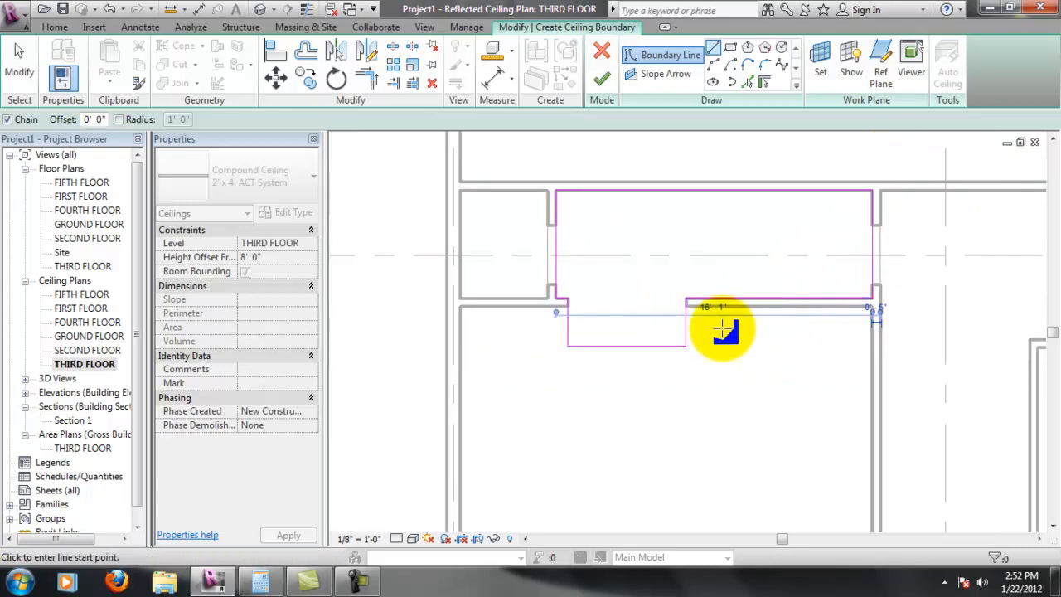
middle_drag(770, 354, 676, 321)
scroll(679, 322, down, 1)
scroll(754, 357, down, 1)
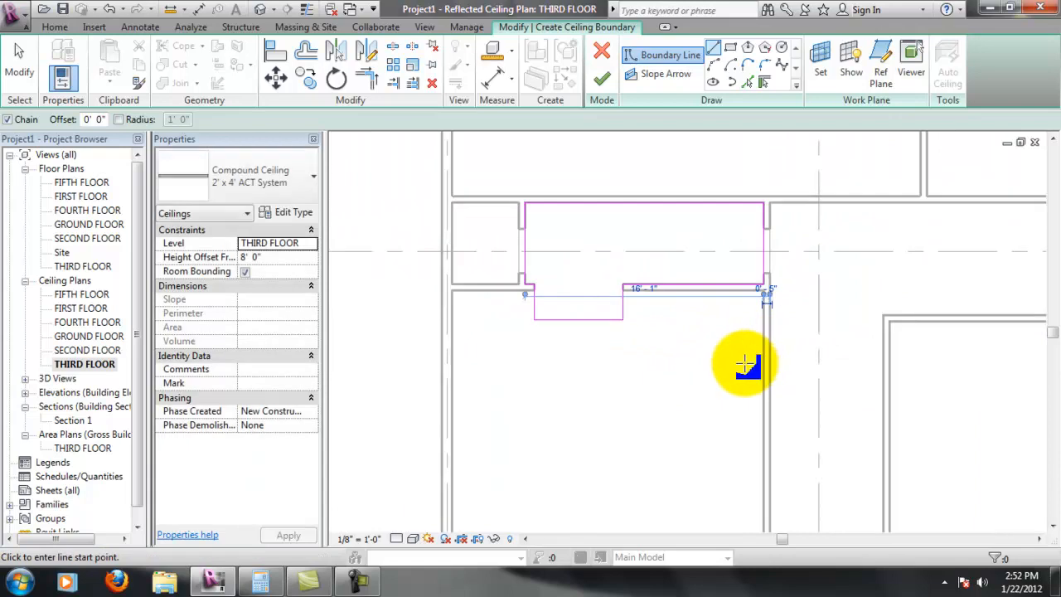
middle_drag(749, 370, 720, 310)
scroll(707, 302, down, 1)
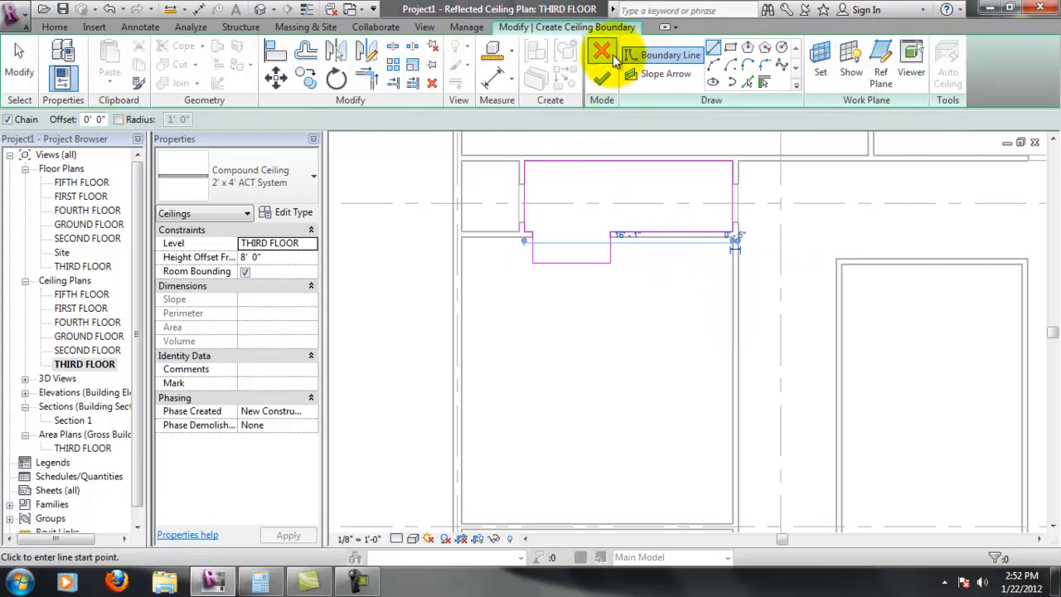
click(601, 77)
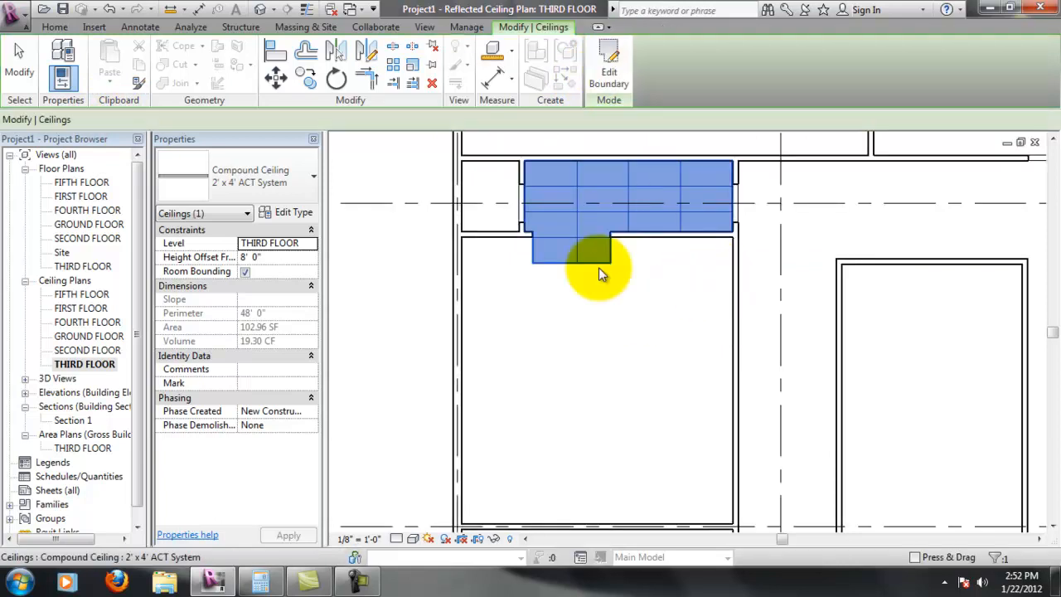
click(649, 280)
Change the new ceiling's type to 2' x 2' ACT System and deselect it.
scroll(597, 235, up, 3)
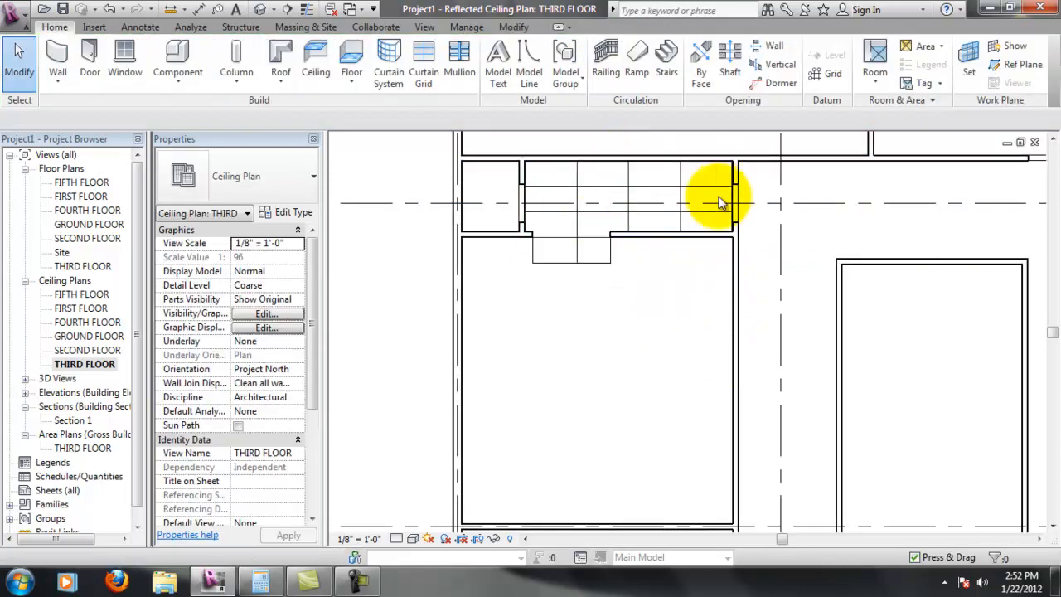
click(598, 269)
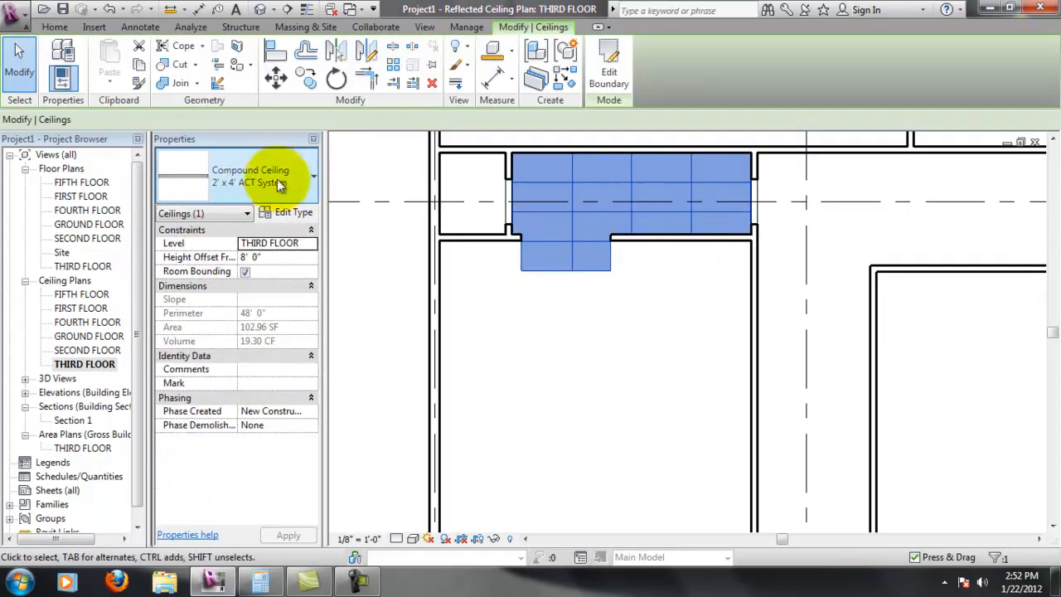
click(260, 179)
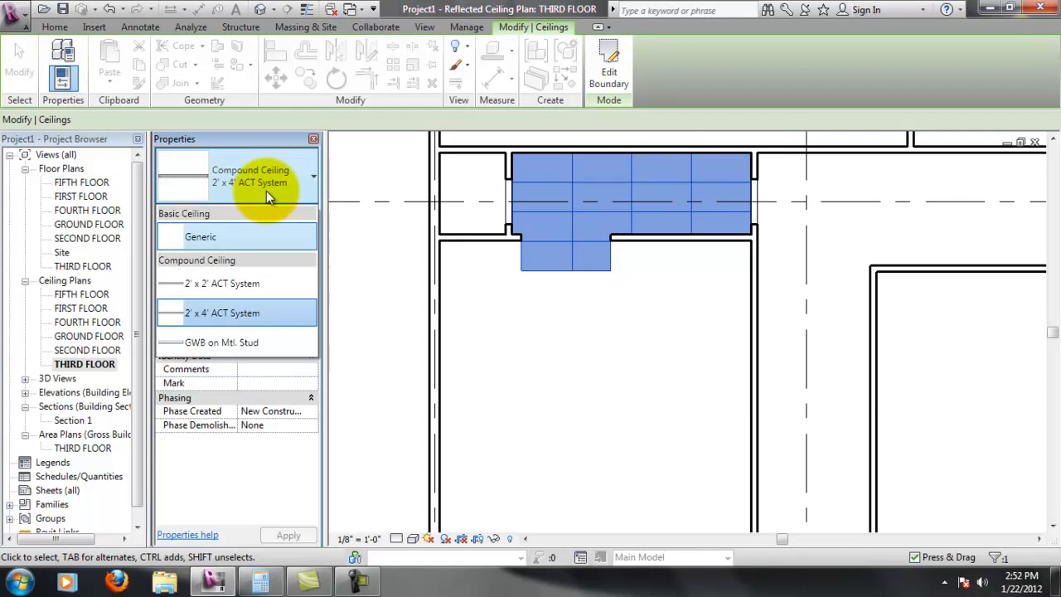
click(258, 284)
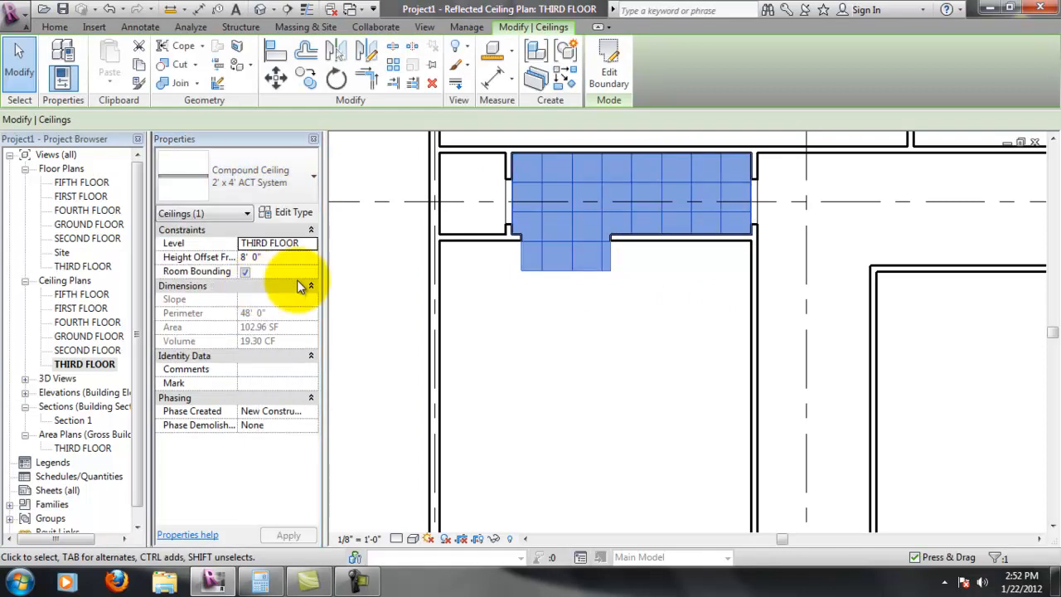
click(551, 312)
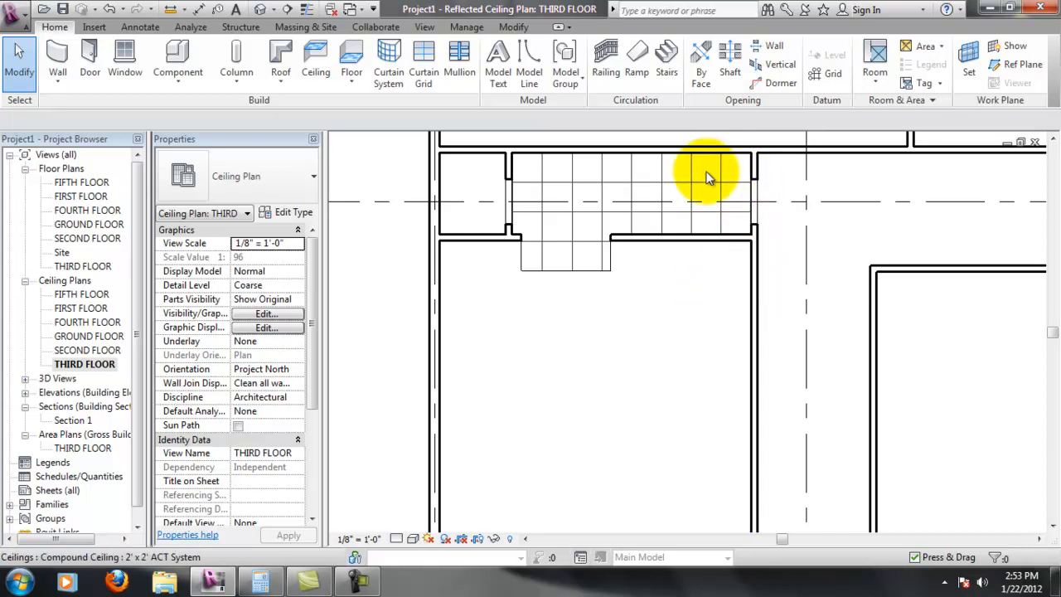
Select the new ceiling to check its height offset from level, and deselect it.
middle_drag(639, 426, 562, 338)
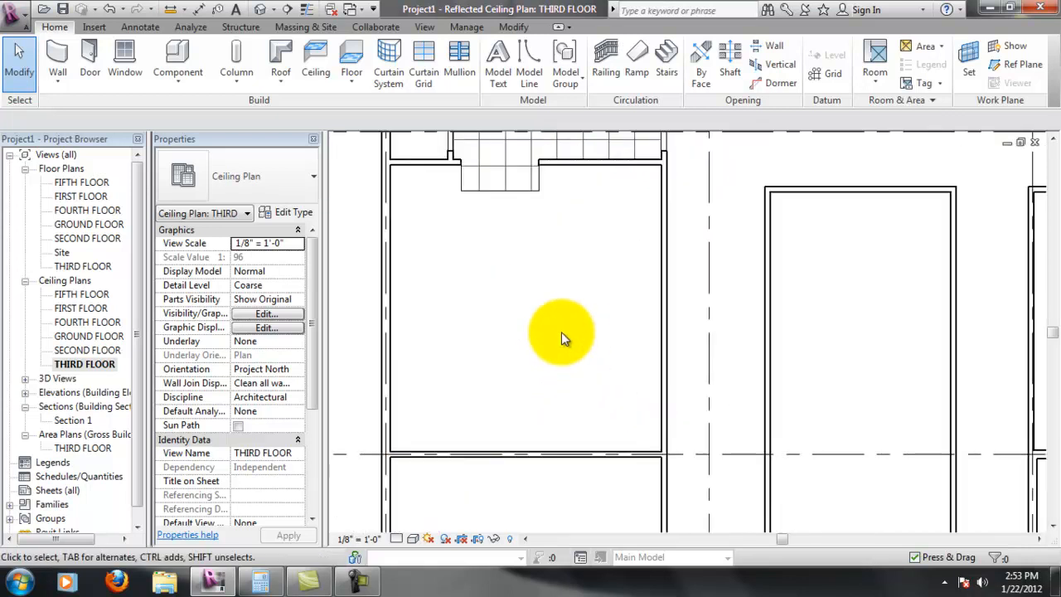
middle_drag(617, 194, 616, 210)
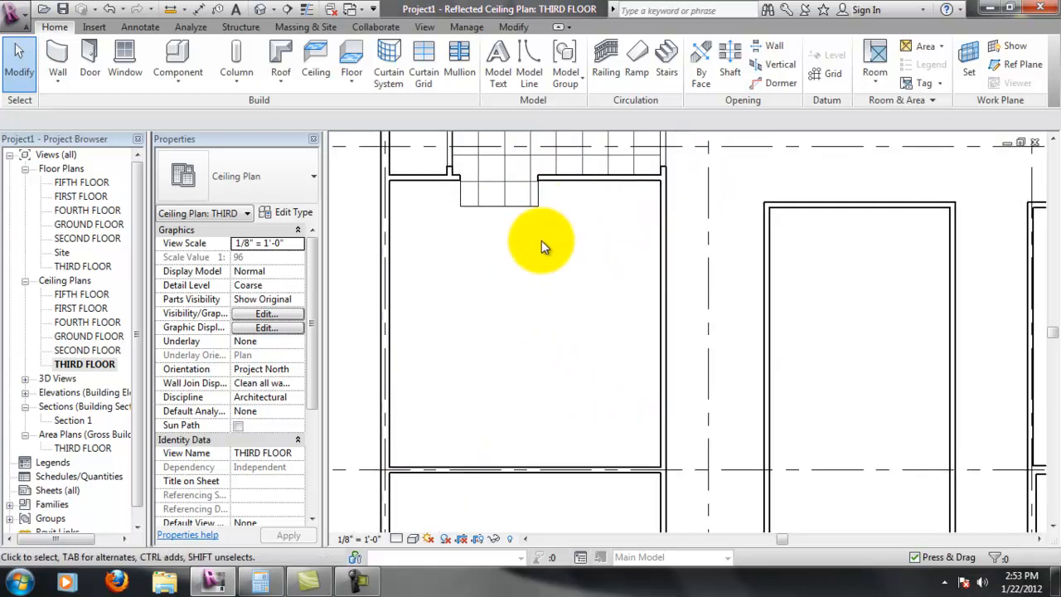
click(512, 205)
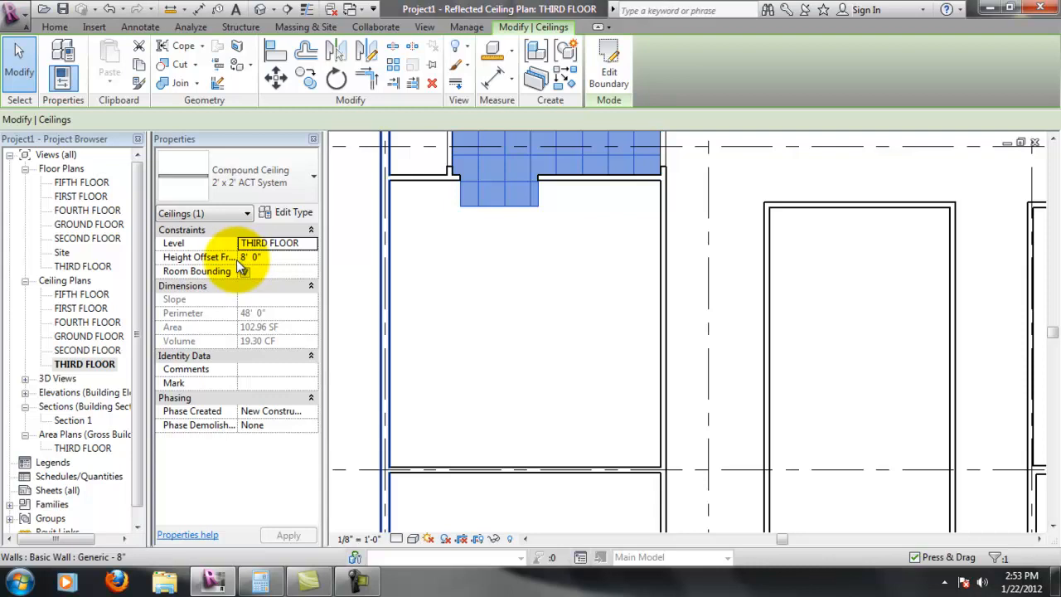
mouse_move(239, 259)
mouse_down()
mouse_move(270, 263)
mouse_move(212, 261)
mouse_move(238, 256)
mouse_up()
middle_drag(615, 197, 608, 289)
middle_drag(620, 376, 618, 333)
scroll(612, 322, down, 1)
click(576, 378)
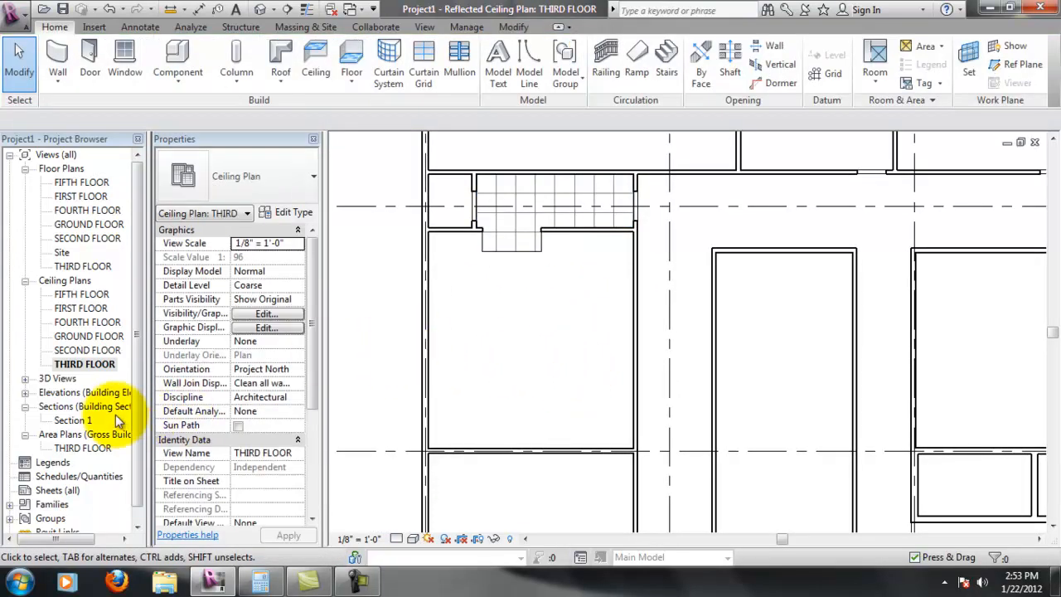
Open the Section 1 view and examine the building section across its floors.
double_click(73, 420)
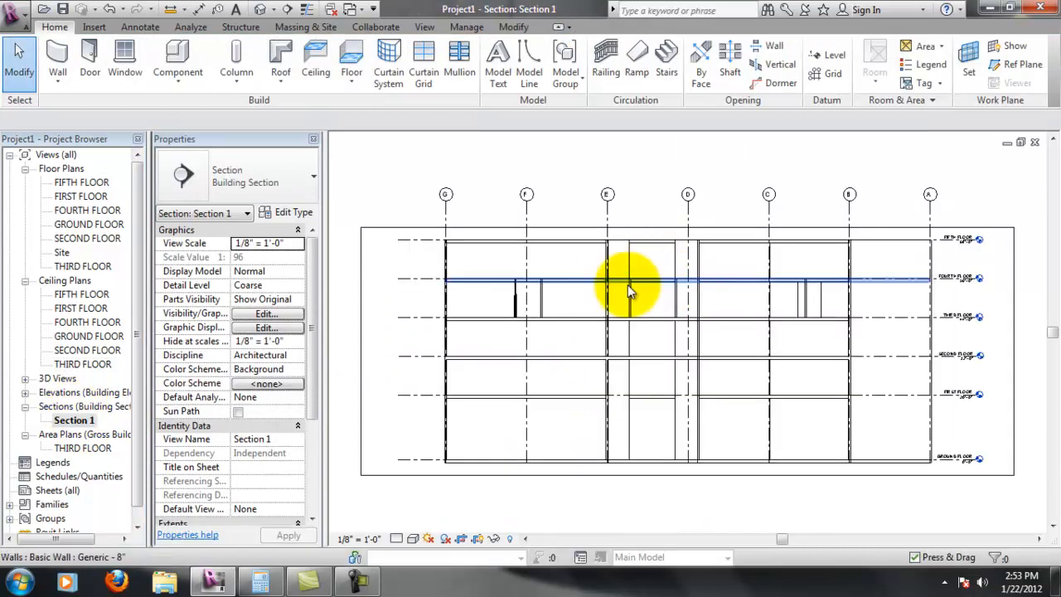
scroll(684, 286, up, 2)
middle_drag(938, 355, 892, 353)
scroll(756, 351, down, 2)
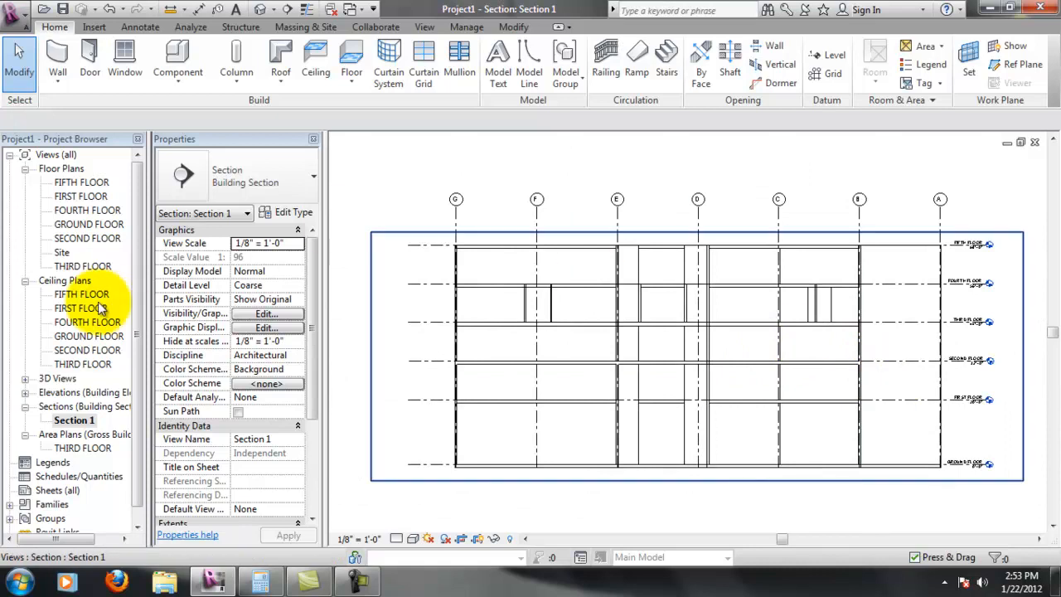
Open the THIRD FLOOR floor plan and bring the whole plan into view.
click(93, 266)
double_click(94, 267)
scroll(696, 348, down, 5)
middle_drag(707, 367, 678, 313)
scroll(633, 312, down, 1)
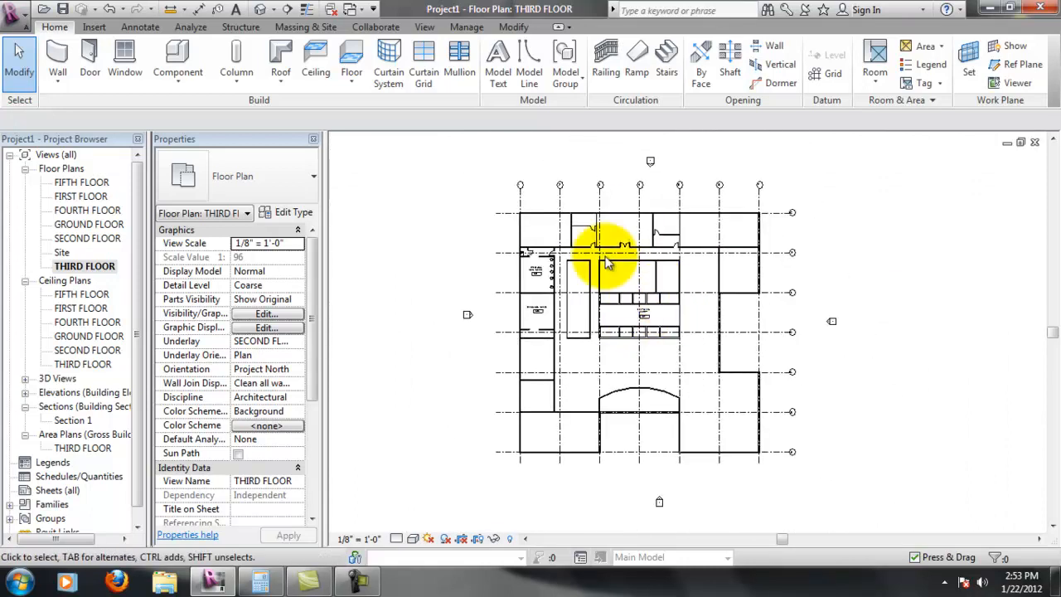
Reveal the hidden elements in the third floor plan and look over the hidden section line and project base point.
click(509, 540)
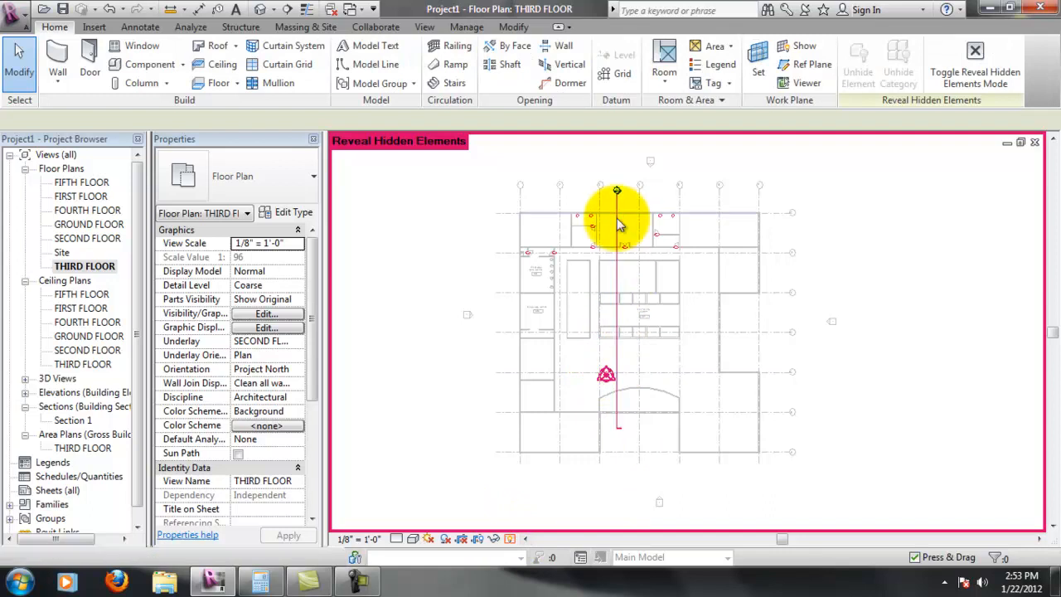
scroll(632, 211, up, 6)
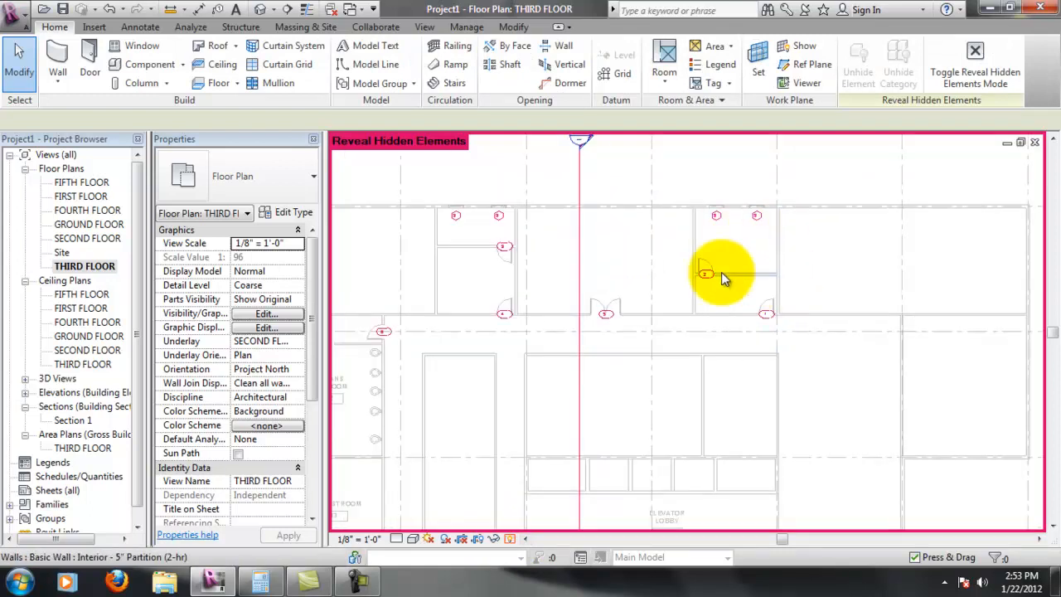
scroll(680, 315, down, 4)
scroll(593, 265, down, 2)
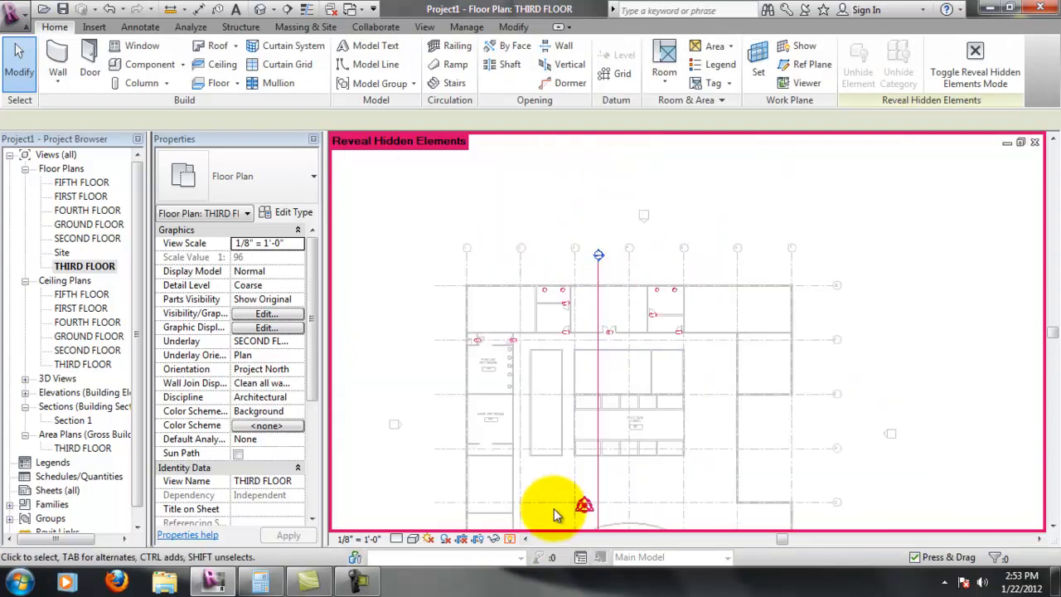
scroll(557, 510, up, 5)
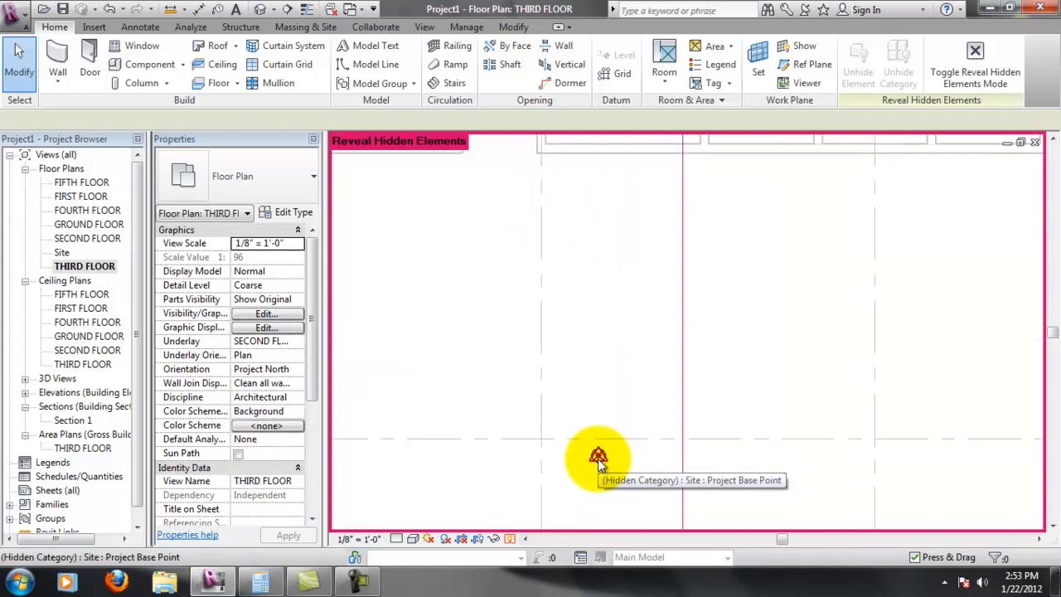
scroll(598, 462, down, 5)
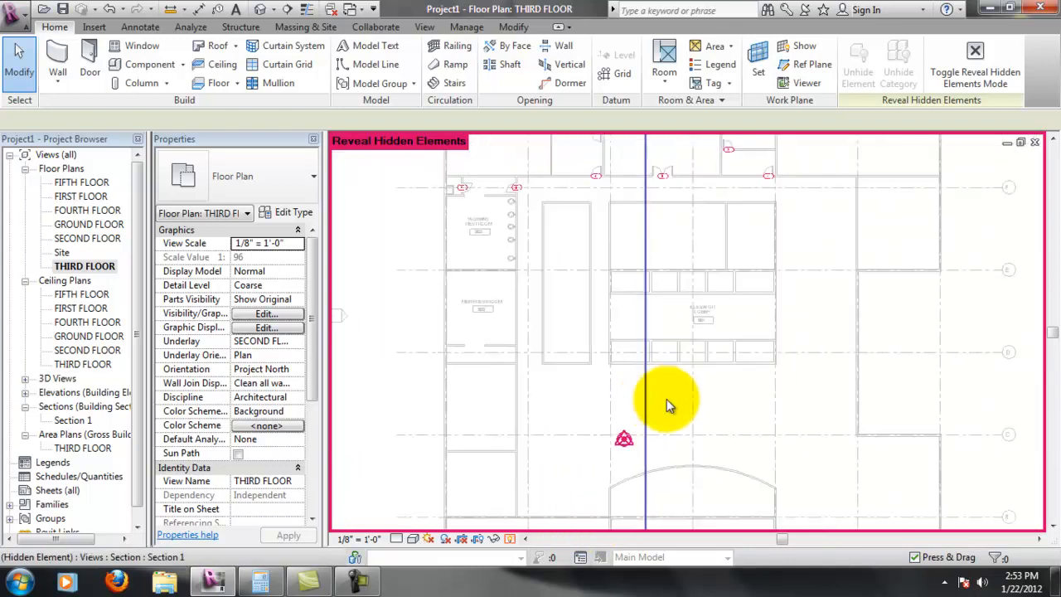
scroll(687, 290, down, 3)
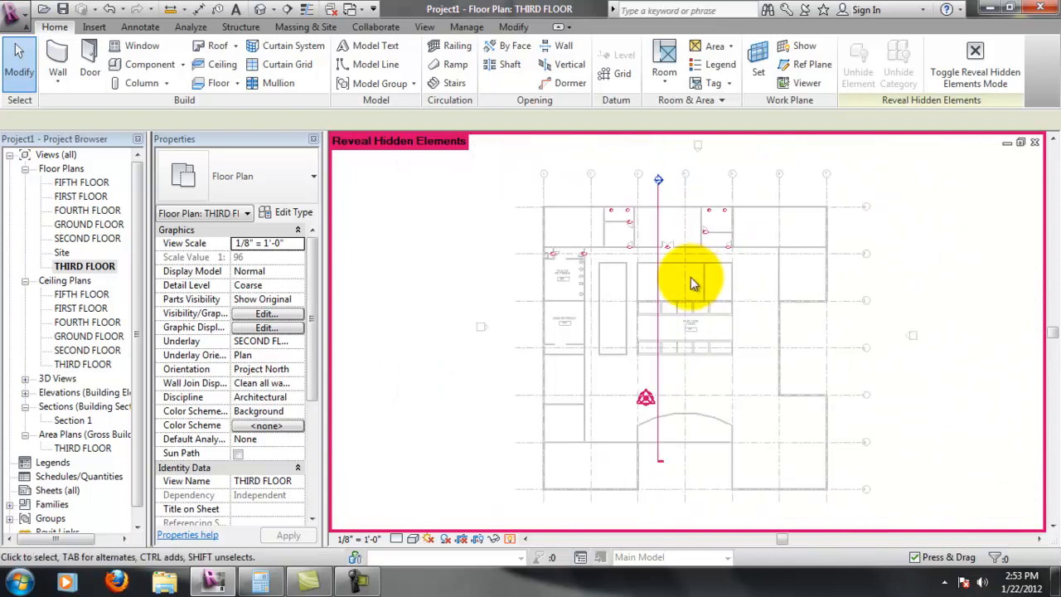
Unhide the Section 1 line as an element in this view and leave the Reveal Hidden Elements mode.
click(663, 213)
right_click(660, 220)
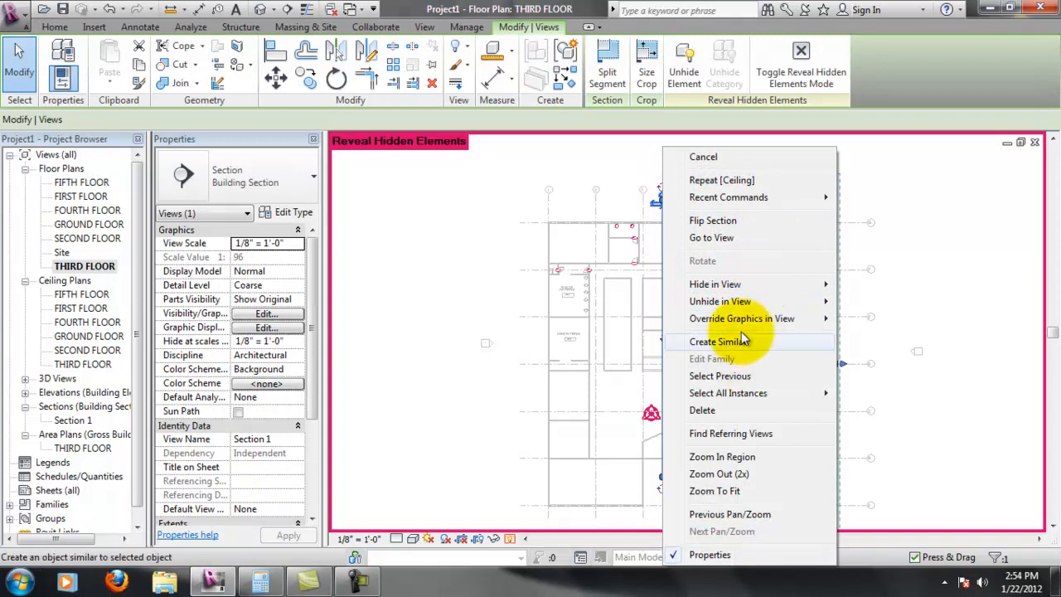
mouse_move(741, 301)
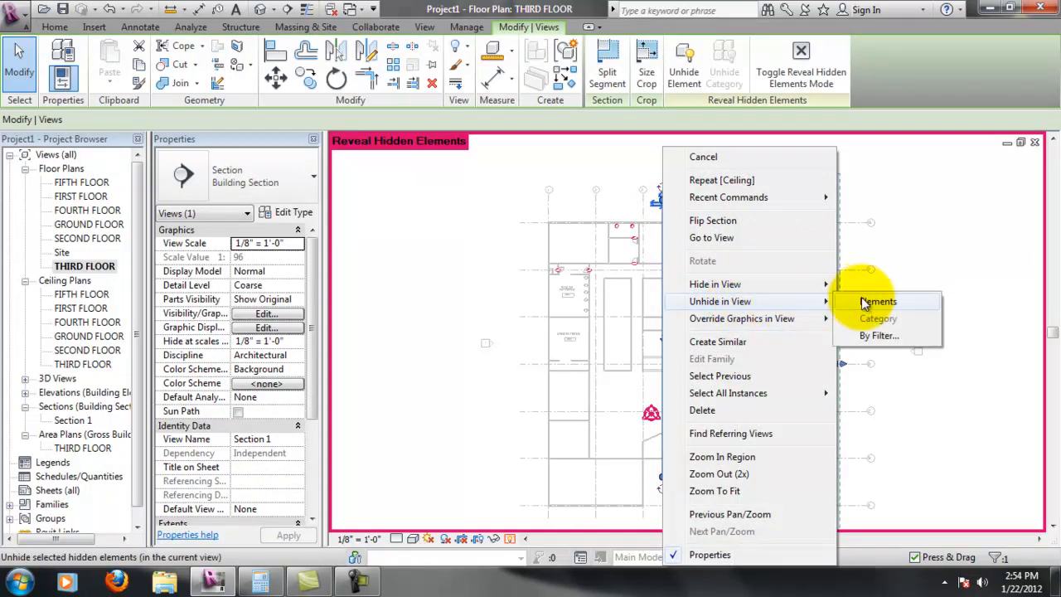
click(868, 302)
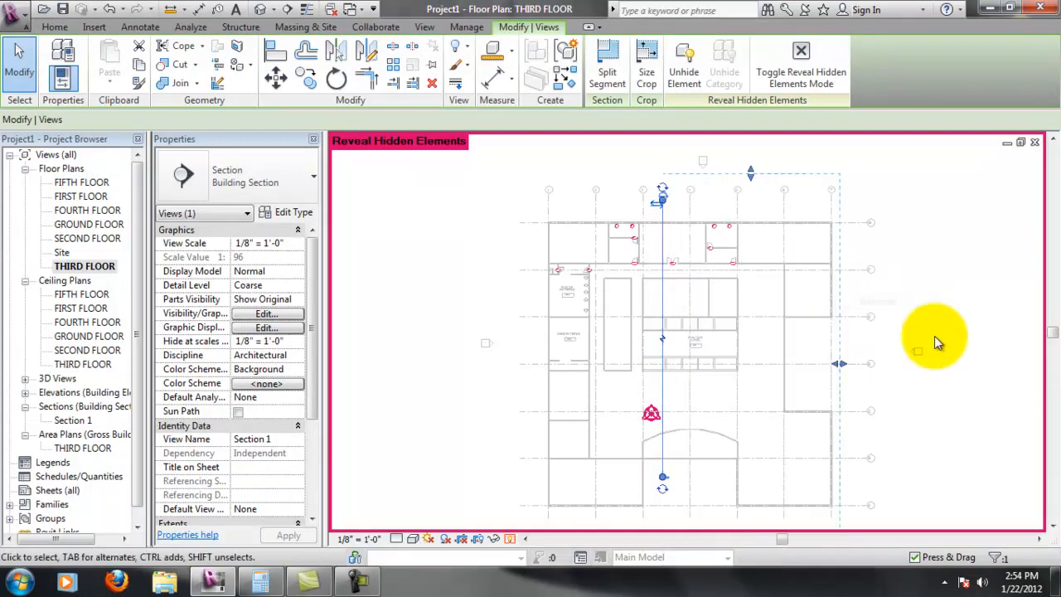
click(511, 540)
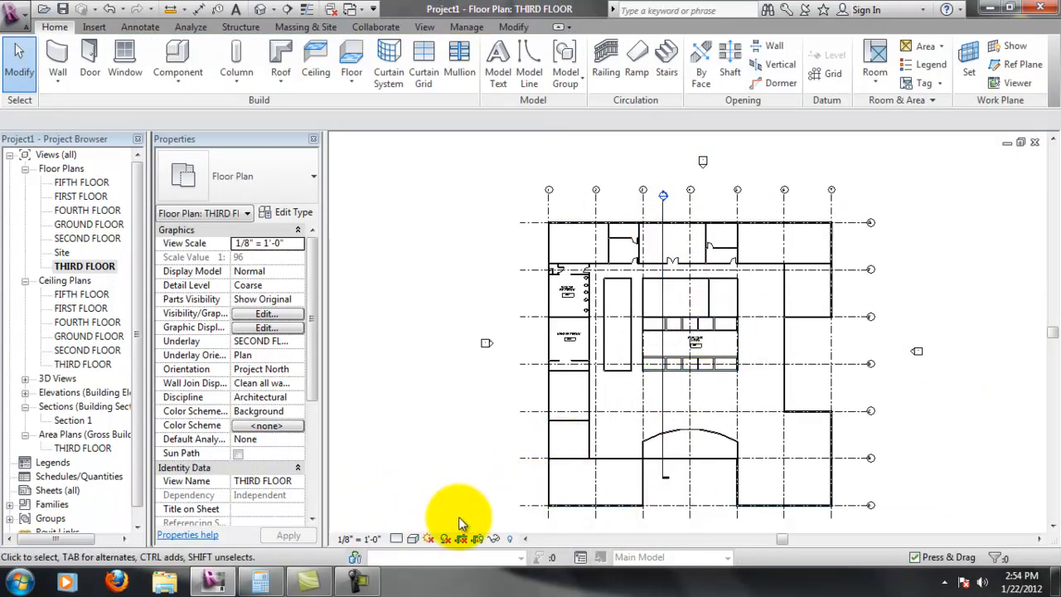
Recheck the remaining hidden elements of the third floor plan and return to the normal display.
click(513, 539)
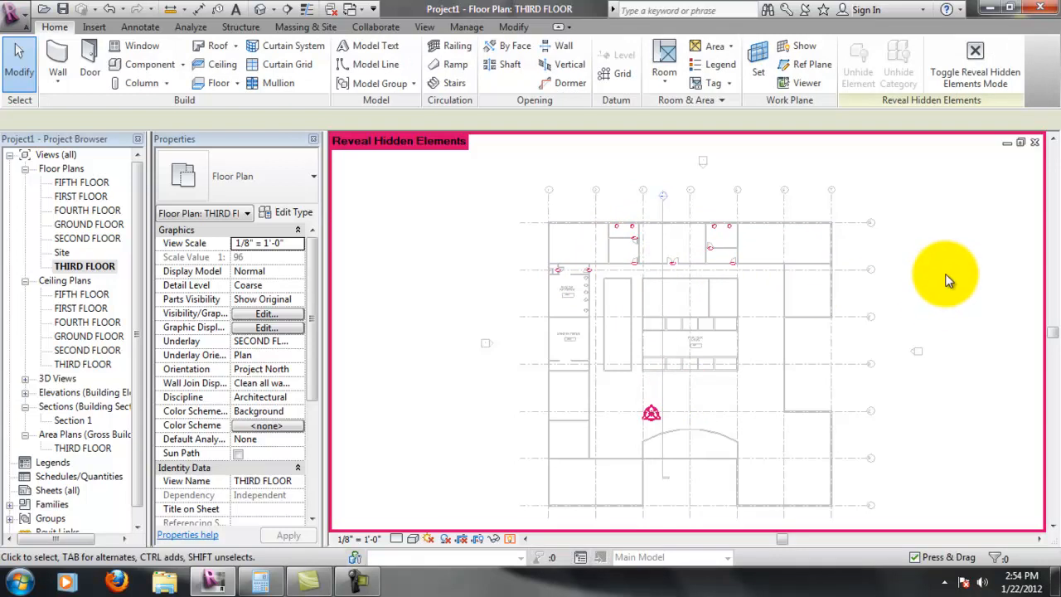
right_click(957, 250)
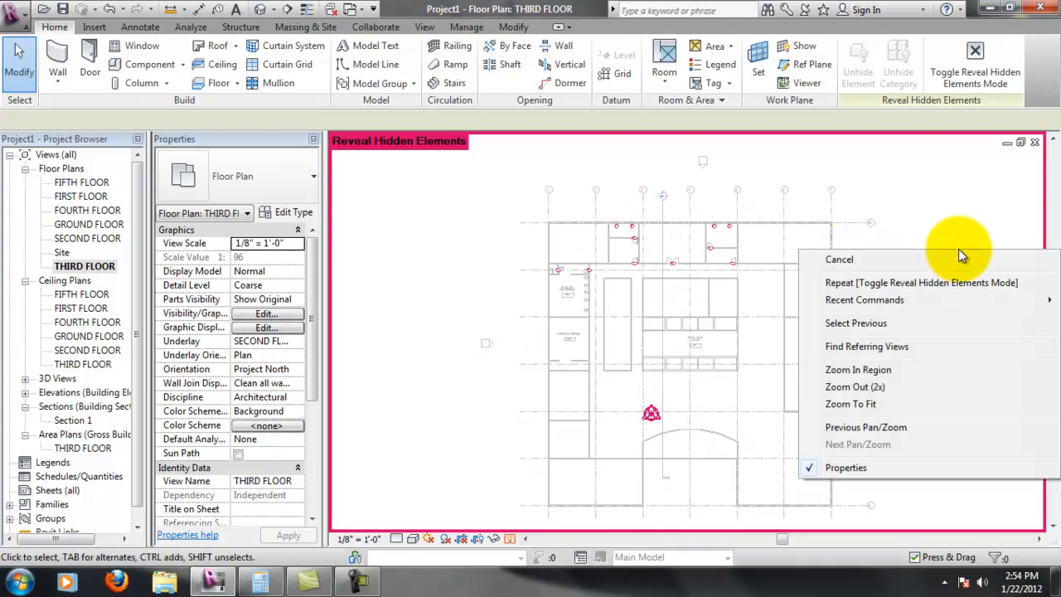
click(943, 215)
click(509, 539)
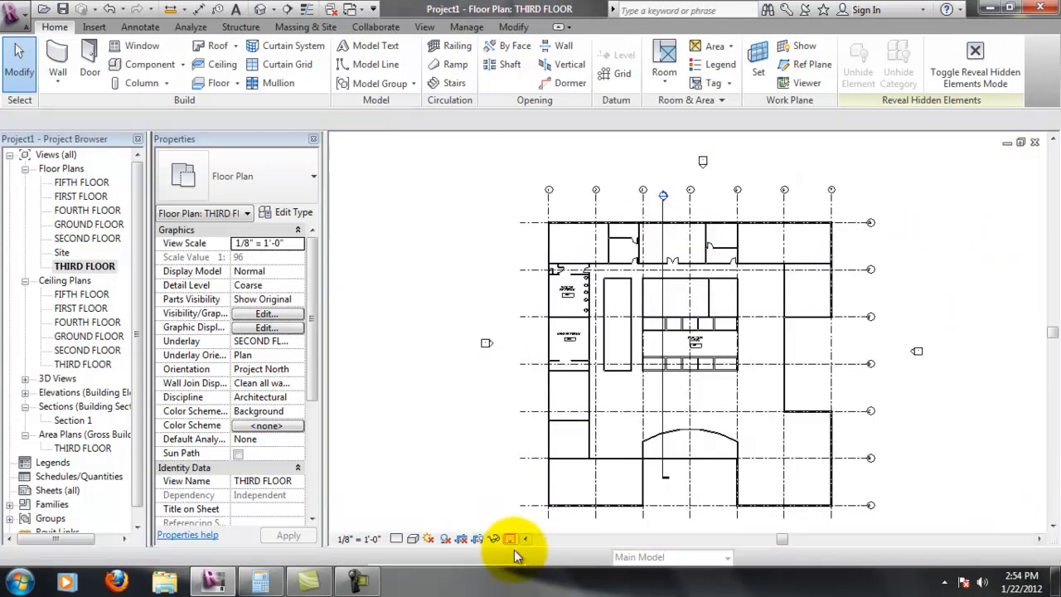
Move the Section 1 line between grids 1 and 2 so that it cuts through both restrooms.
scroll(695, 211, up, 3)
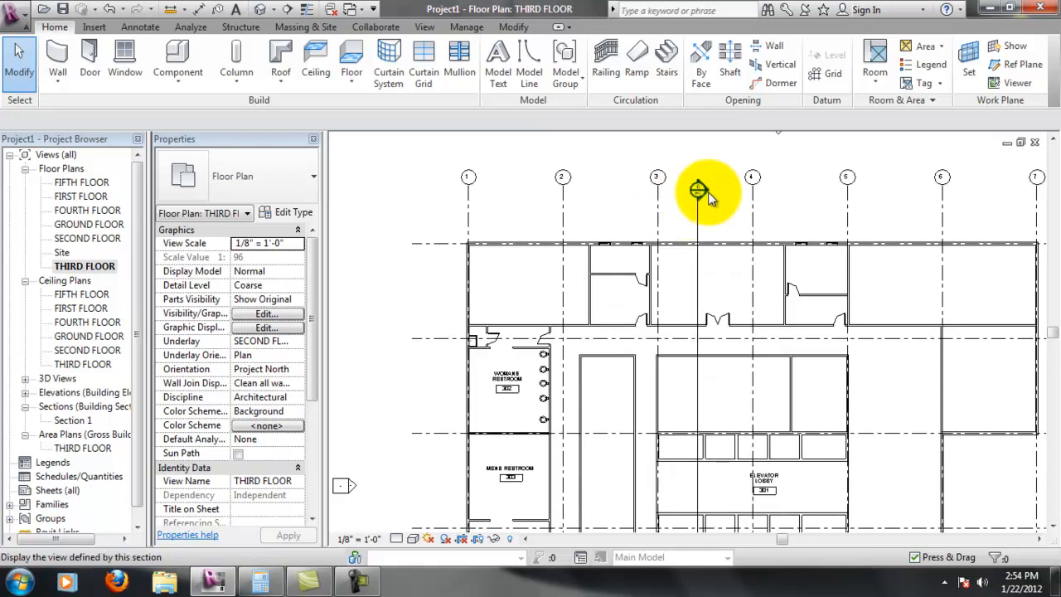
middle_drag(672, 347, 675, 217)
drag(701, 213, 559, 258)
scroll(630, 282, down, 2)
middle_drag(605, 212, 600, 300)
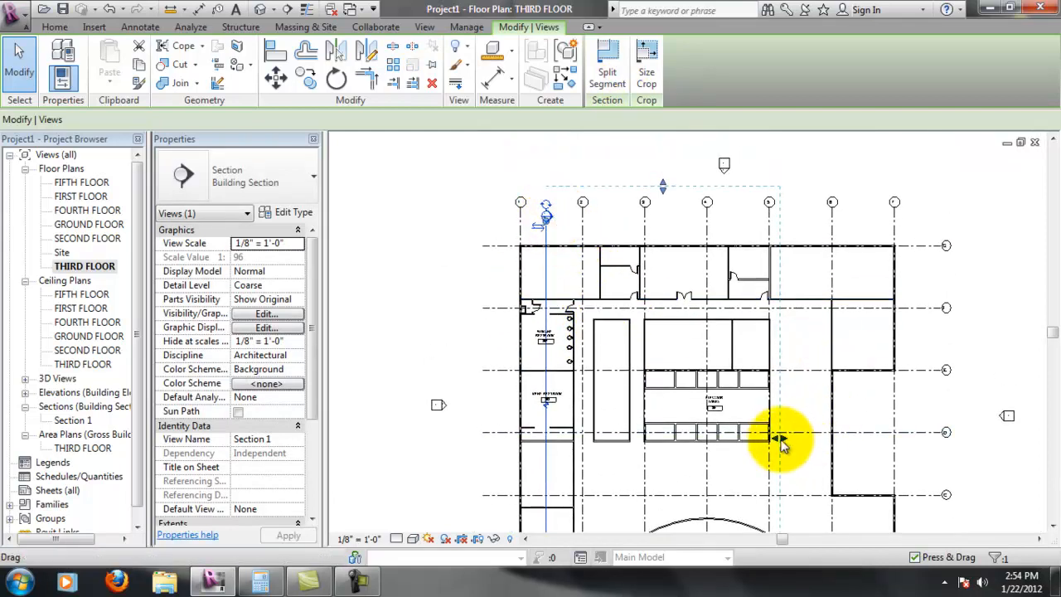
Shorten the section's view depth to just past the restrooms' corridor wall, short of grid 2, and deselect the section.
drag(778, 442, 688, 433)
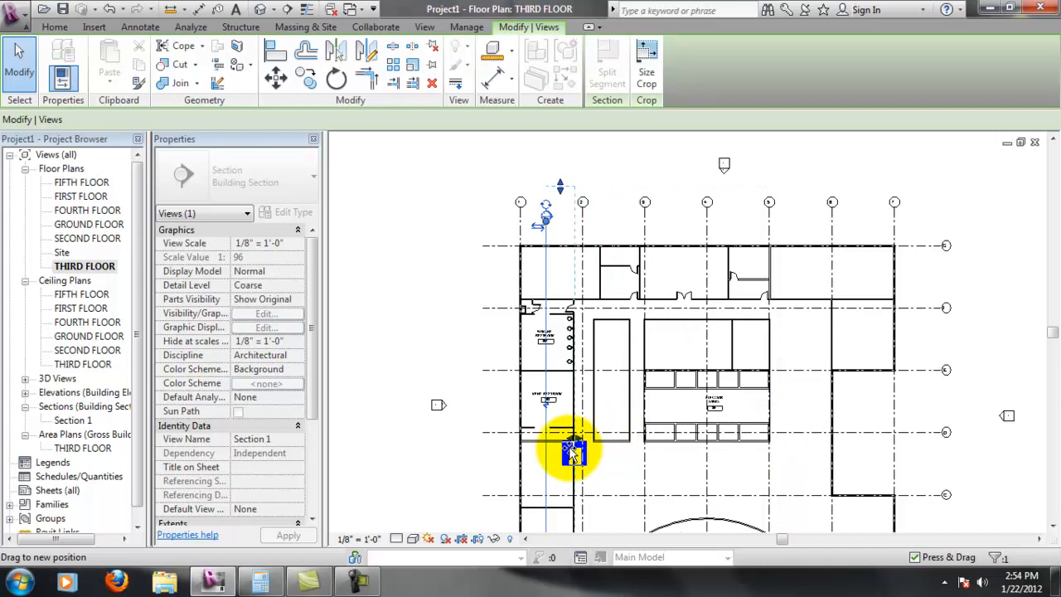
drag(574, 452, 574, 450)
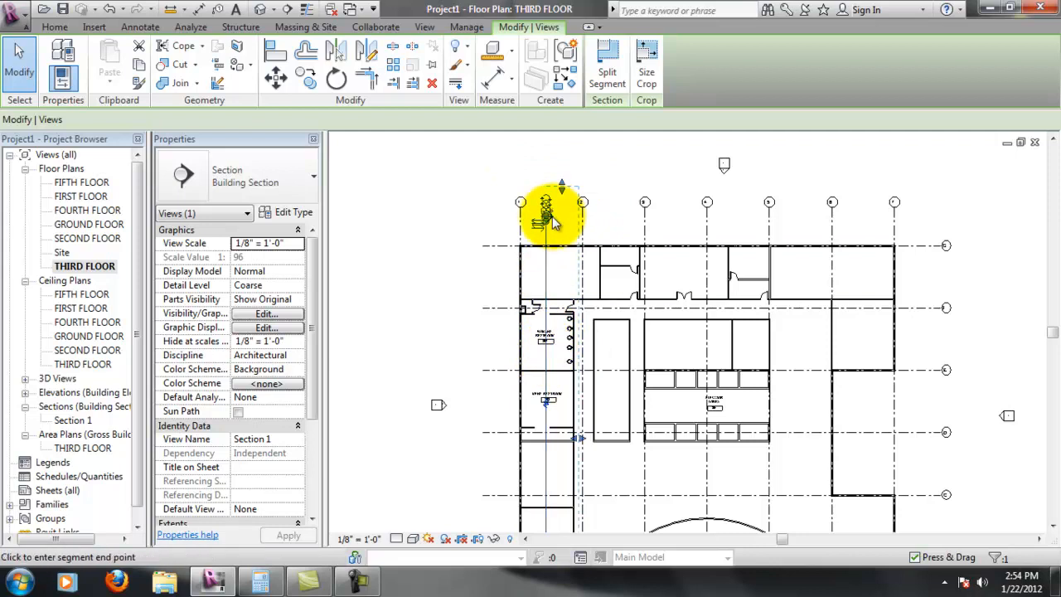
scroll(554, 219, up, 3)
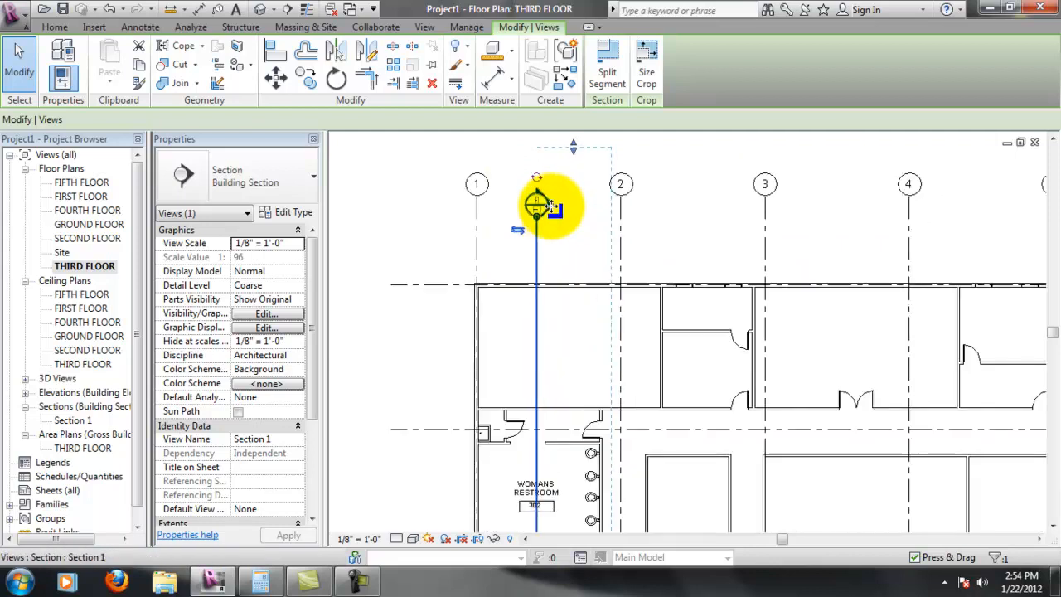
click(570, 341)
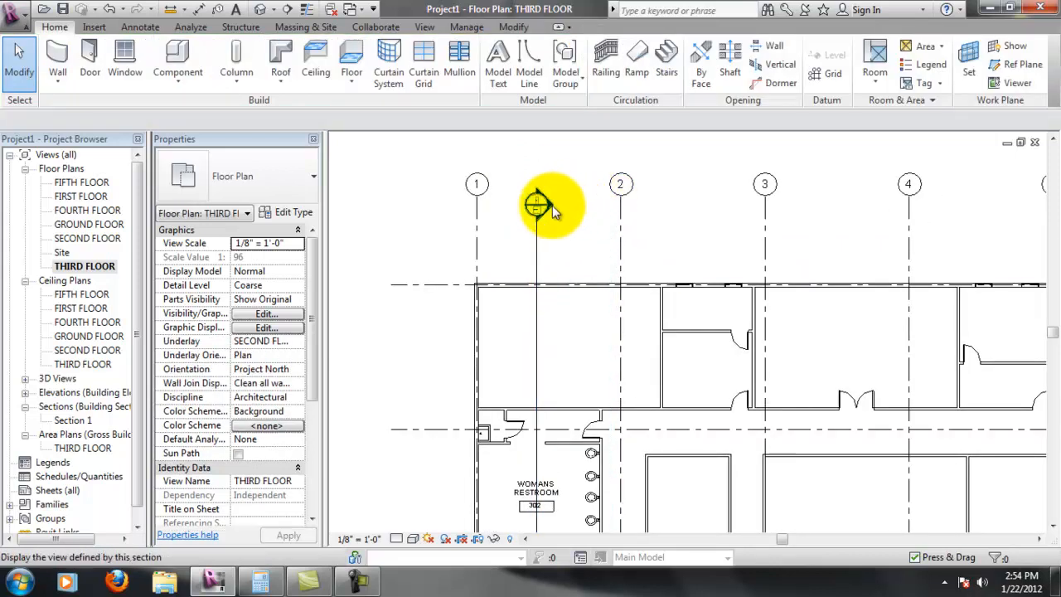
Open the view defined by the section mark and examine the women's restroom fixtures, door and entry ceiling.
double_click(552, 206)
scroll(547, 294, up, 3)
scroll(555, 300, up, 5)
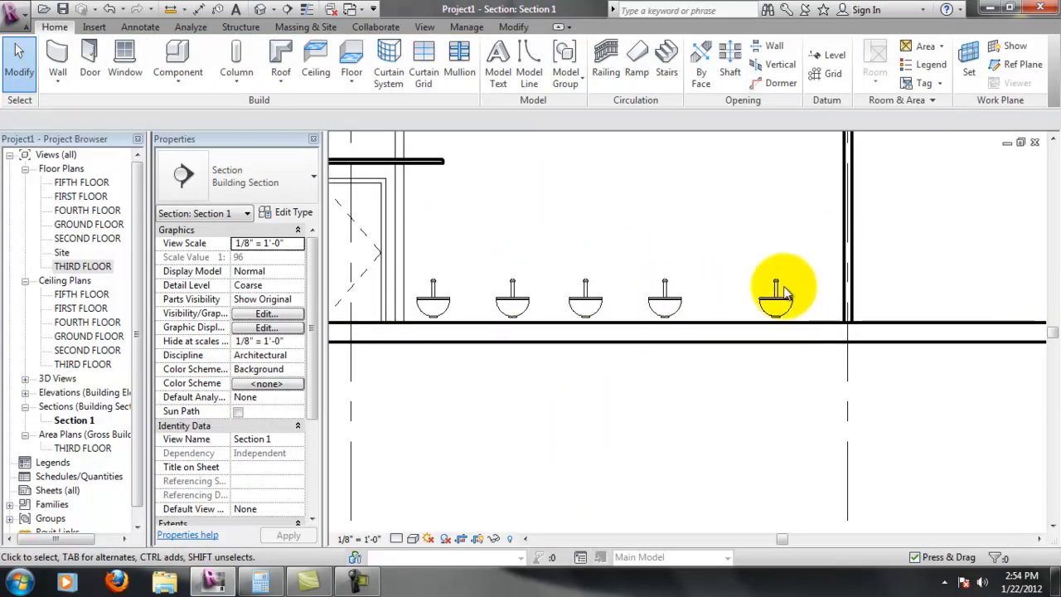
middle_drag(723, 366, 820, 418)
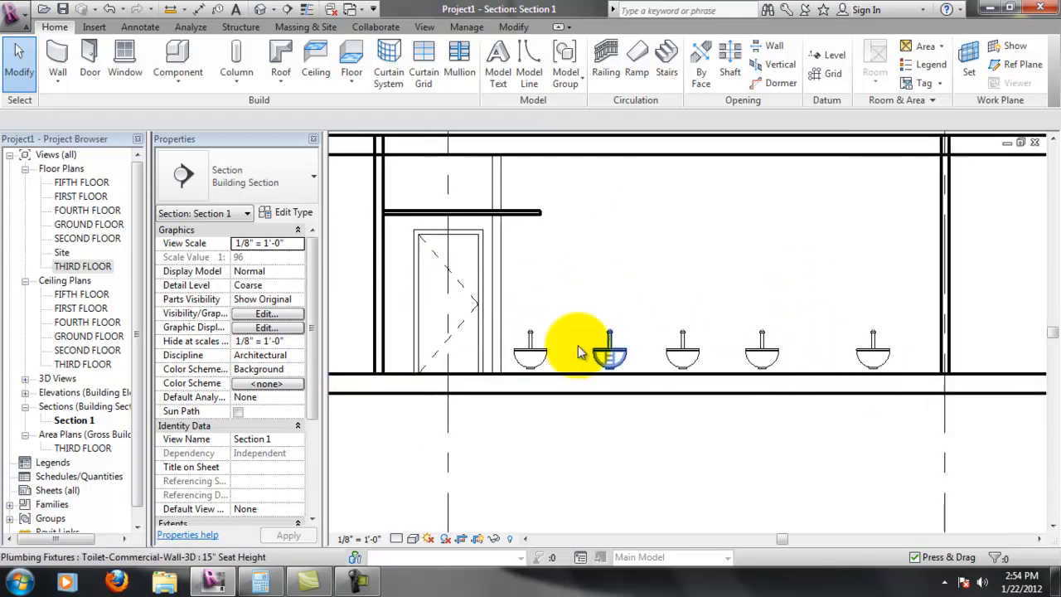
middle_drag(474, 229, 502, 259)
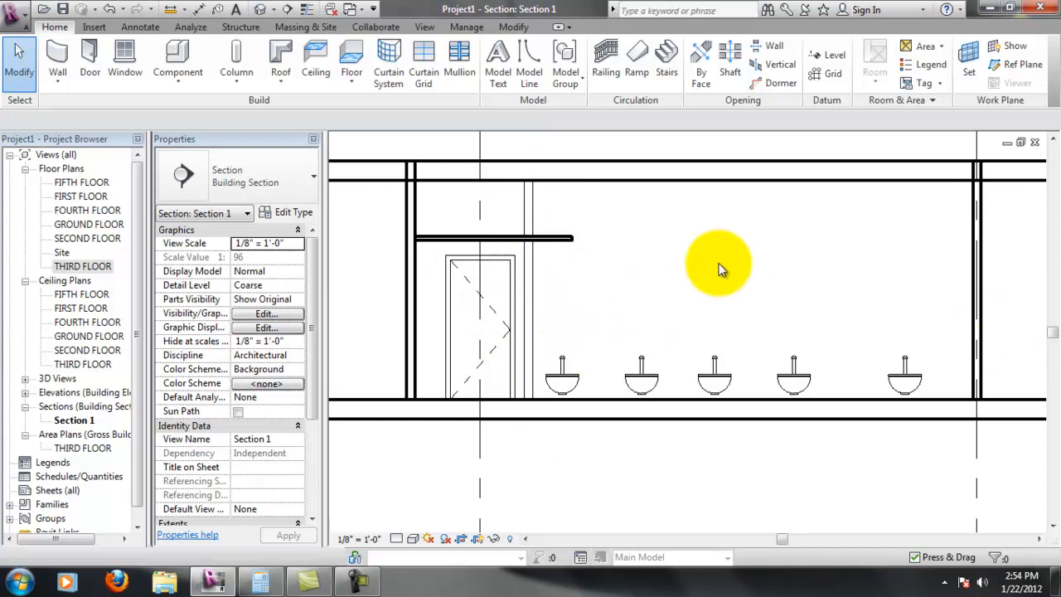
scroll(668, 301, down, 2)
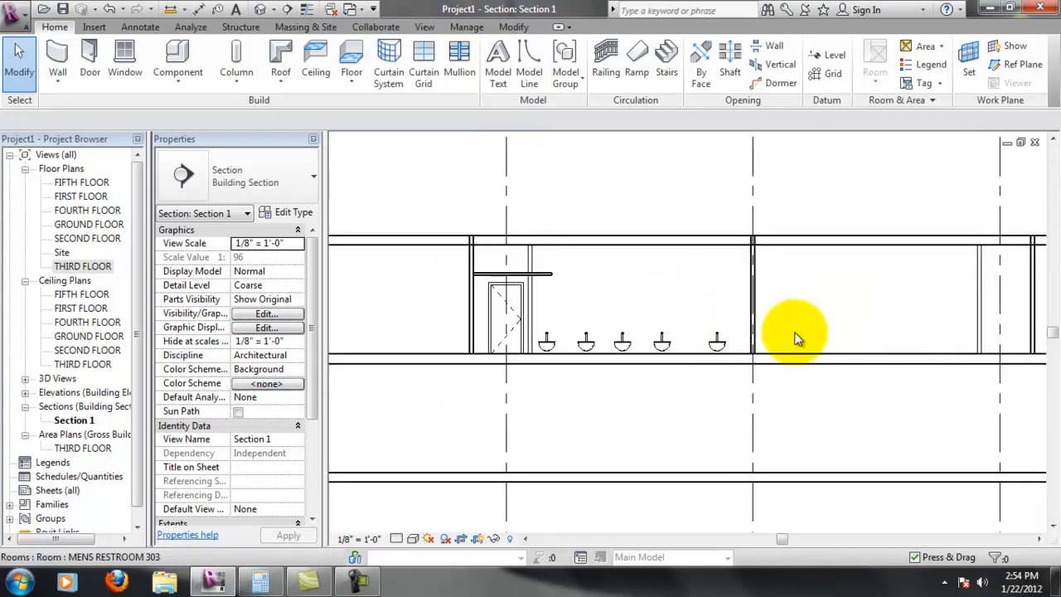
scroll(514, 292, up, 2)
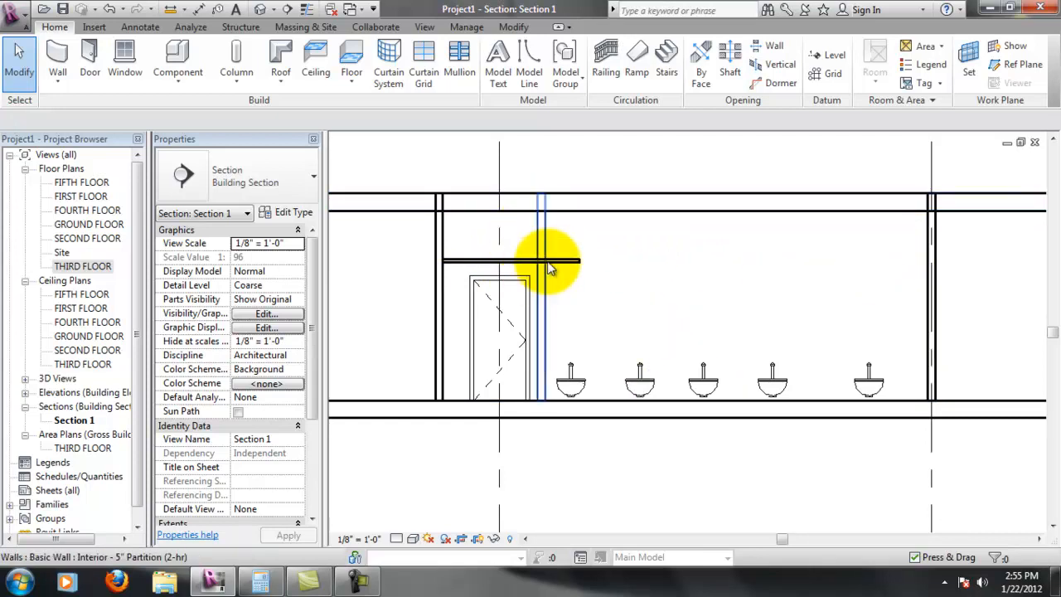
scroll(870, 280, down, 1)
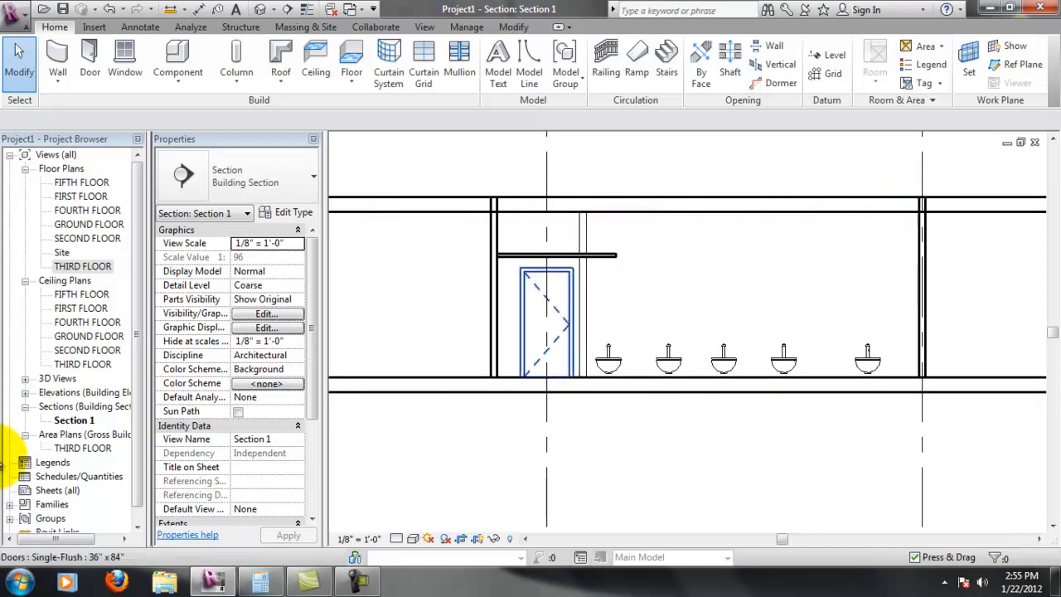
In the THIRD FLOOR ceiling plan, start a ceiling of type GWB on Mtl. Stud with a 10' height offset from level.
double_click(83, 365)
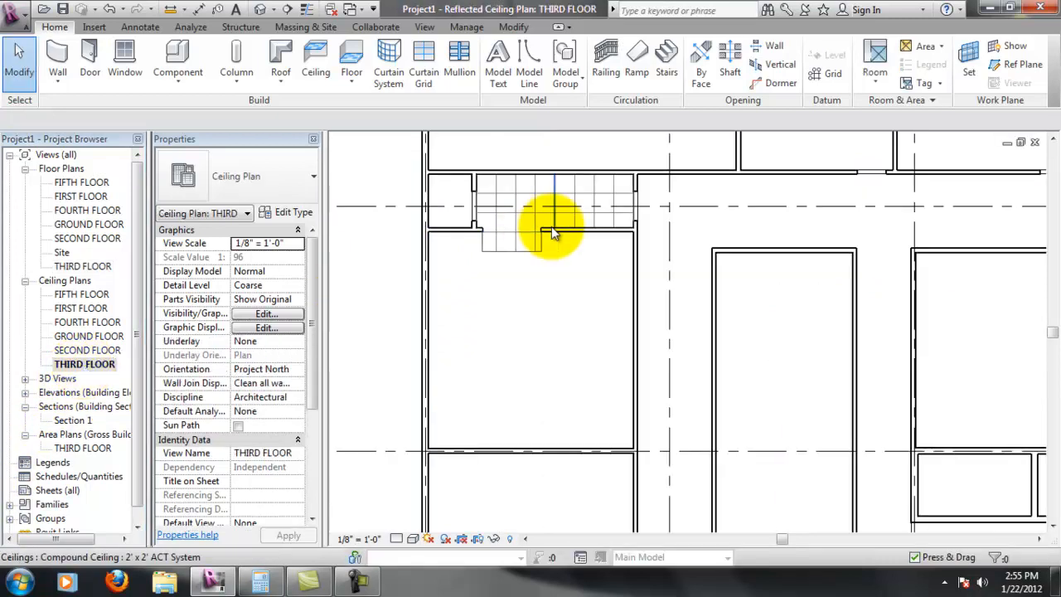
click(315, 60)
click(265, 257)
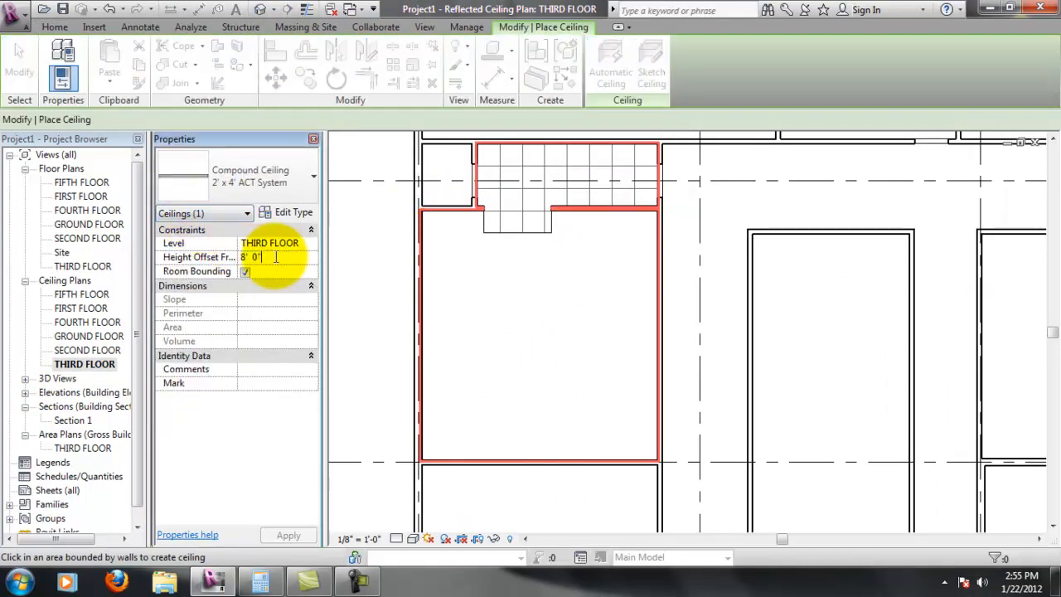
text(10')
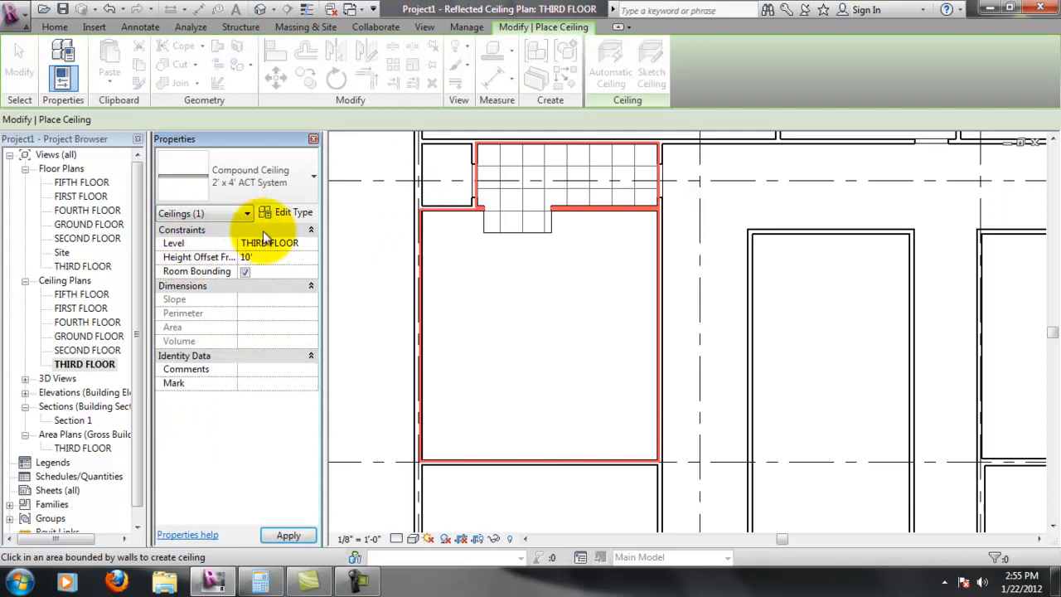
click(307, 175)
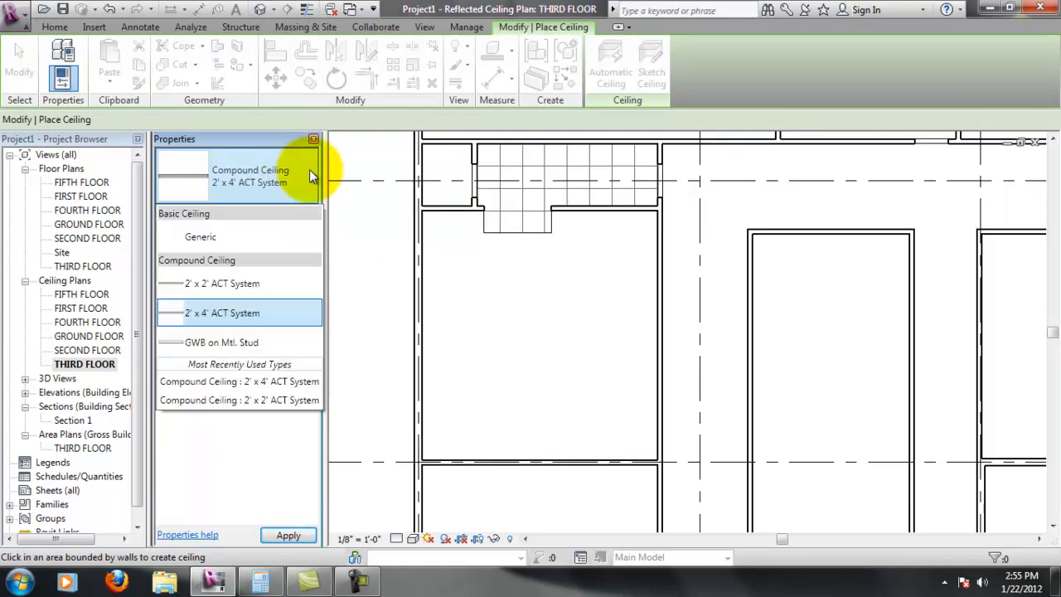
click(222, 347)
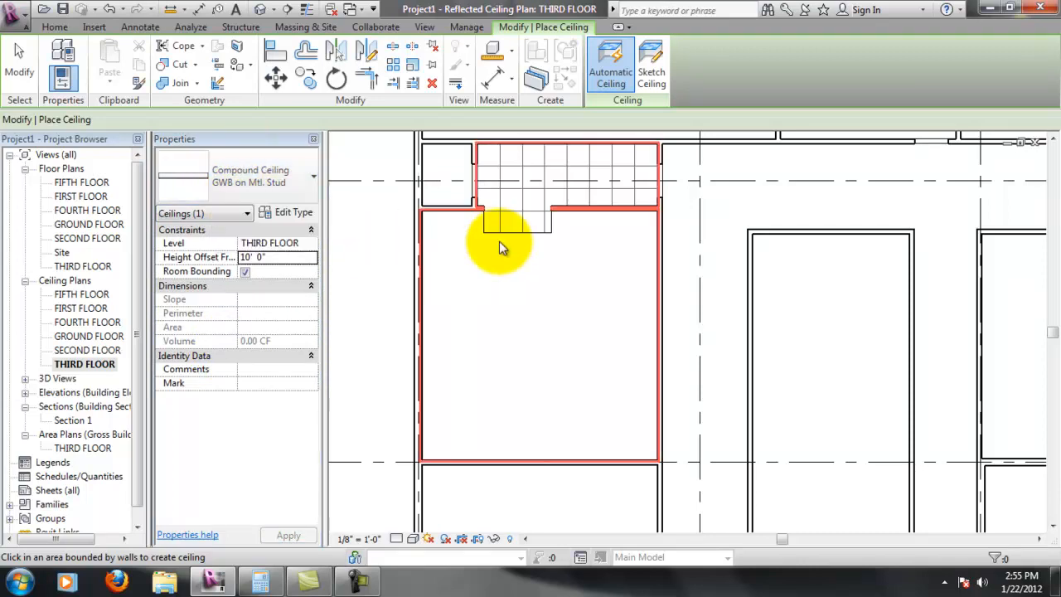
Sketch a rectangular ceiling boundary along the inner wall faces of the women's restroom and finish the ceiling.
click(651, 64)
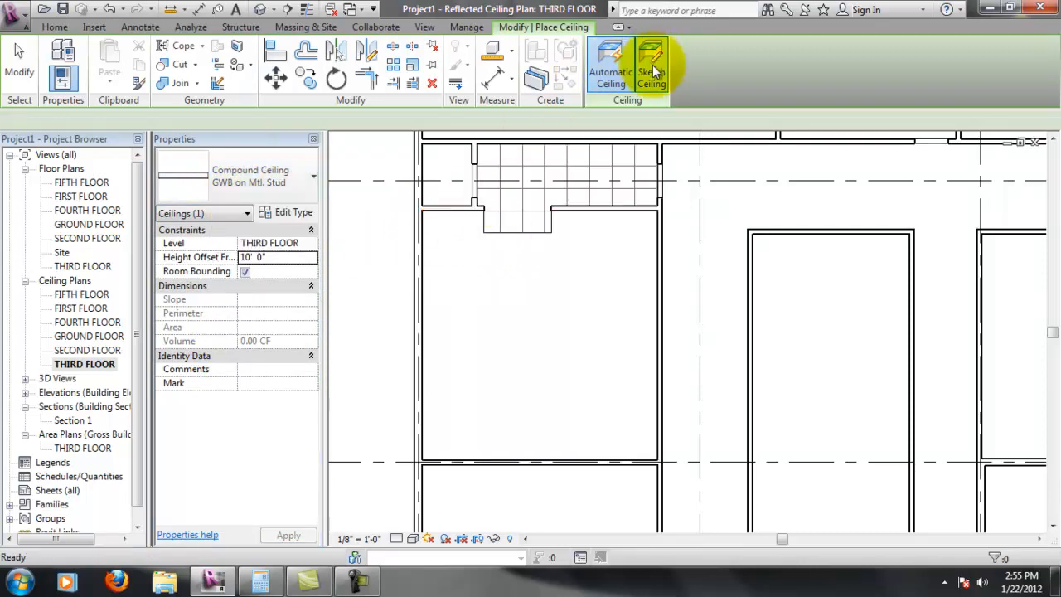
click(730, 48)
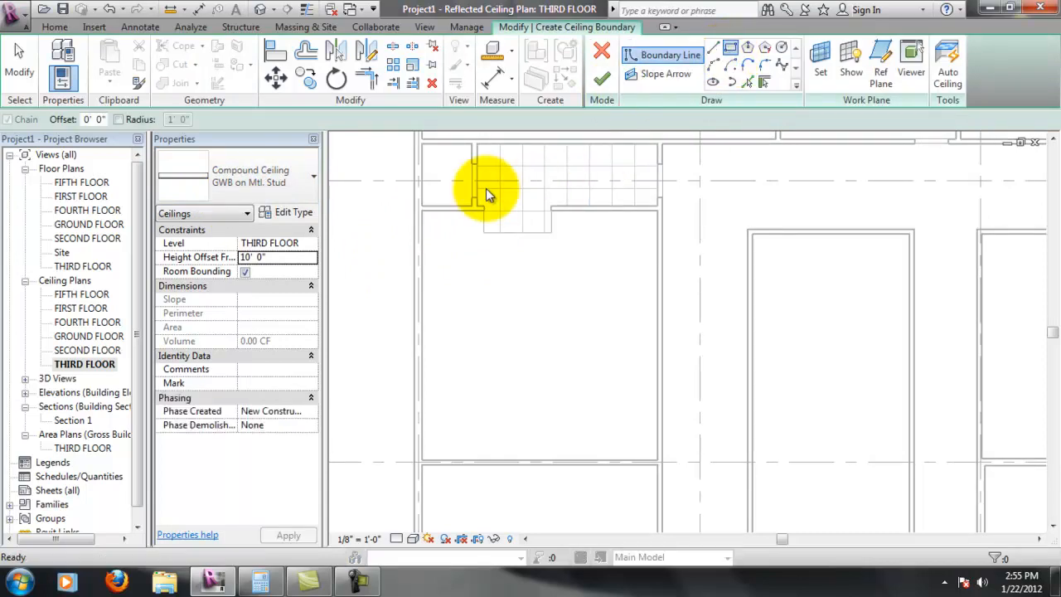
click(428, 212)
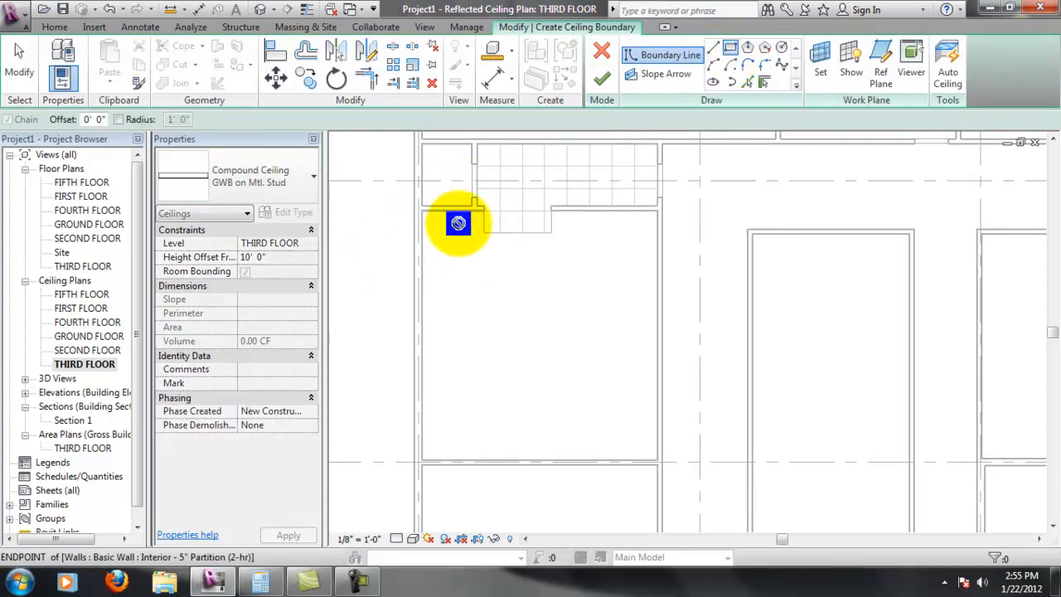
click(659, 462)
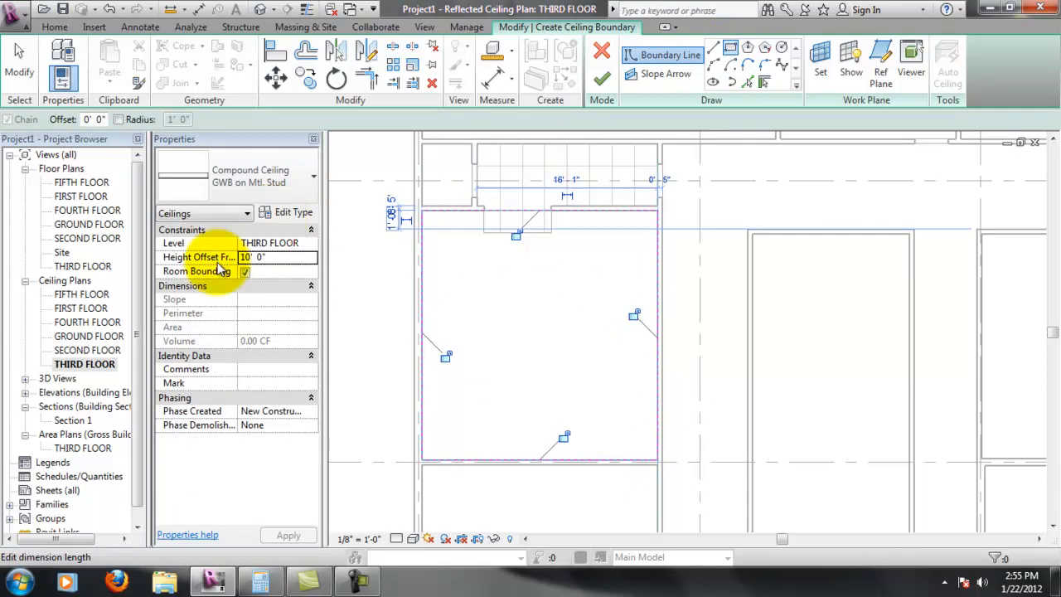
click(602, 79)
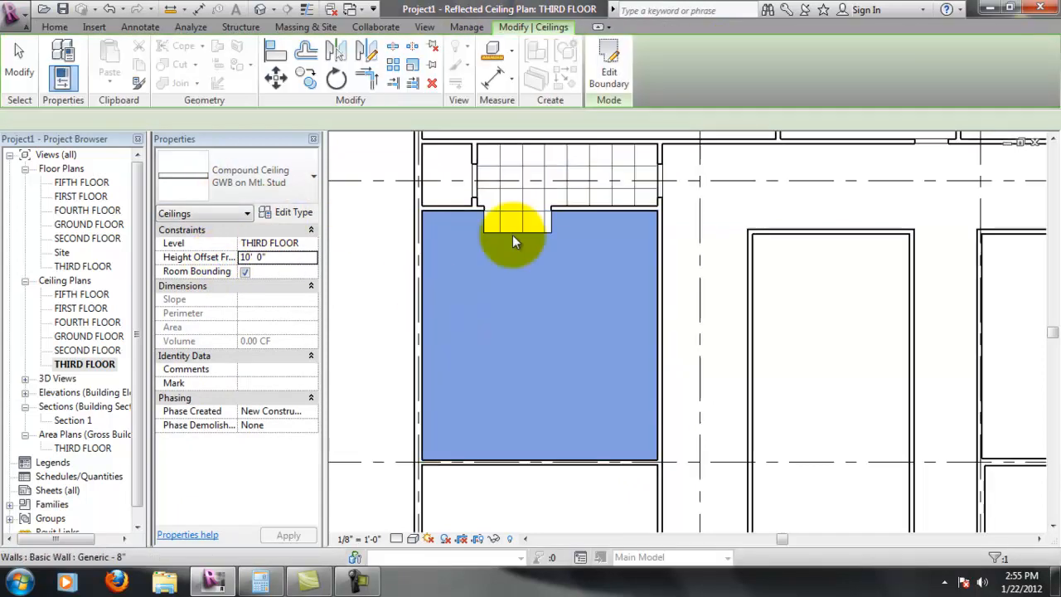
Deselect the new GWB ceiling and open Section 1 to examine its height against the lower entry ceiling.
click(371, 299)
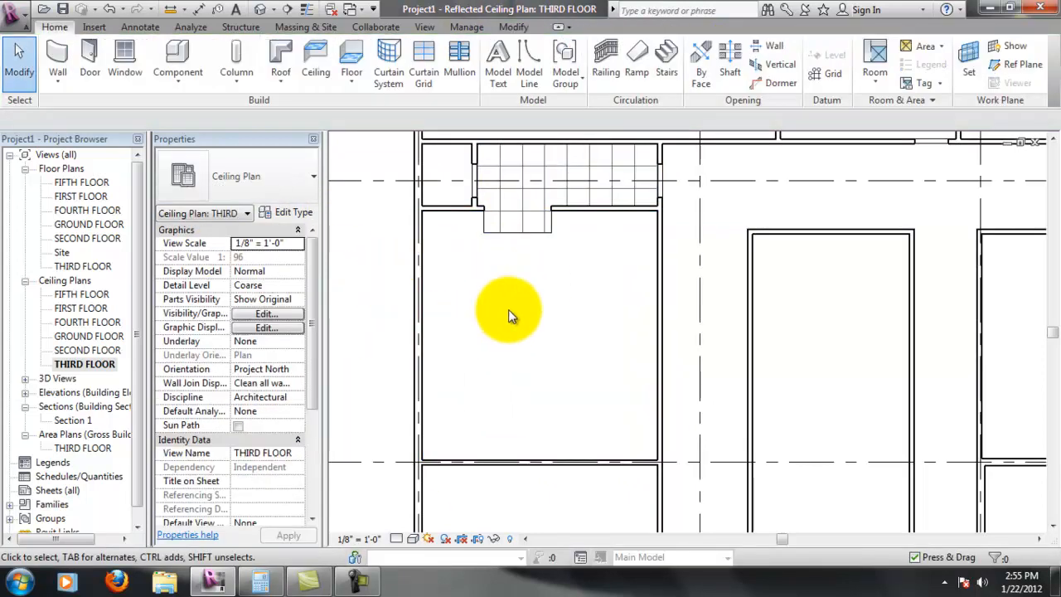
scroll(566, 408, down, 3)
middle_drag(814, 439, 690, 428)
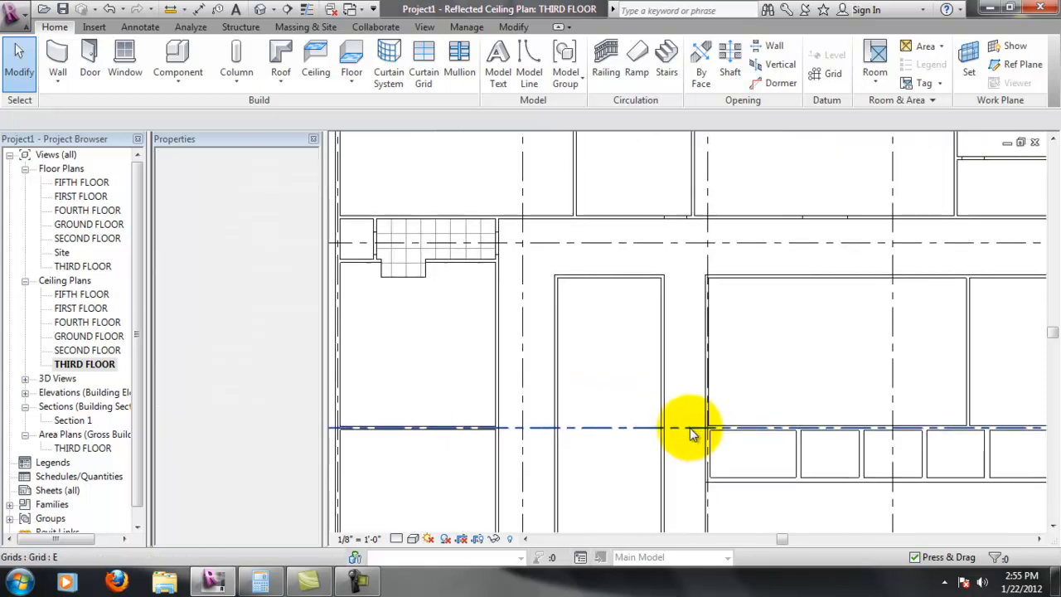
scroll(693, 428, down, 1)
scroll(464, 390, up, 1)
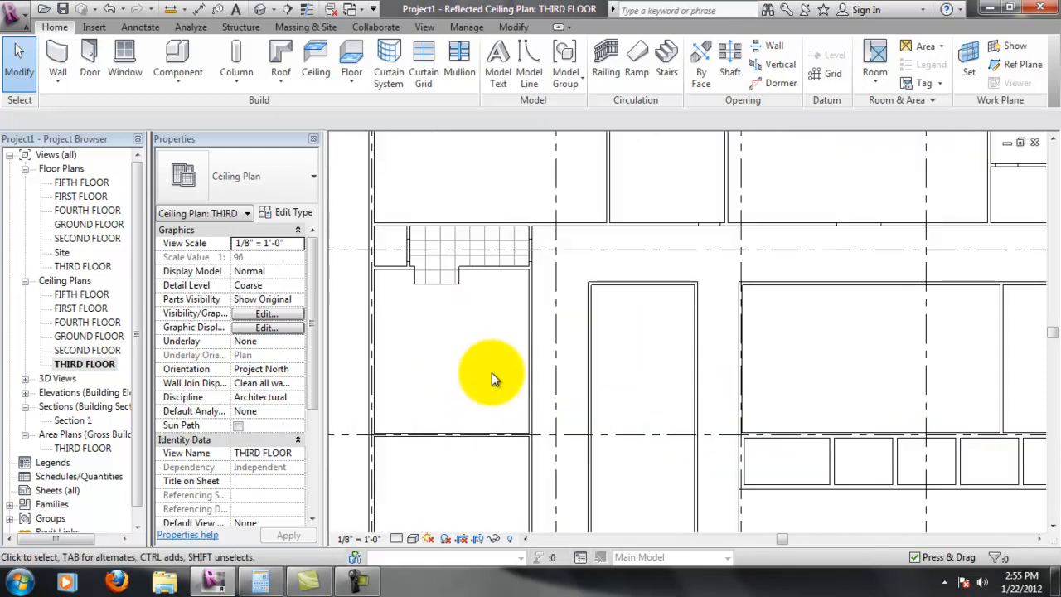
click(488, 373)
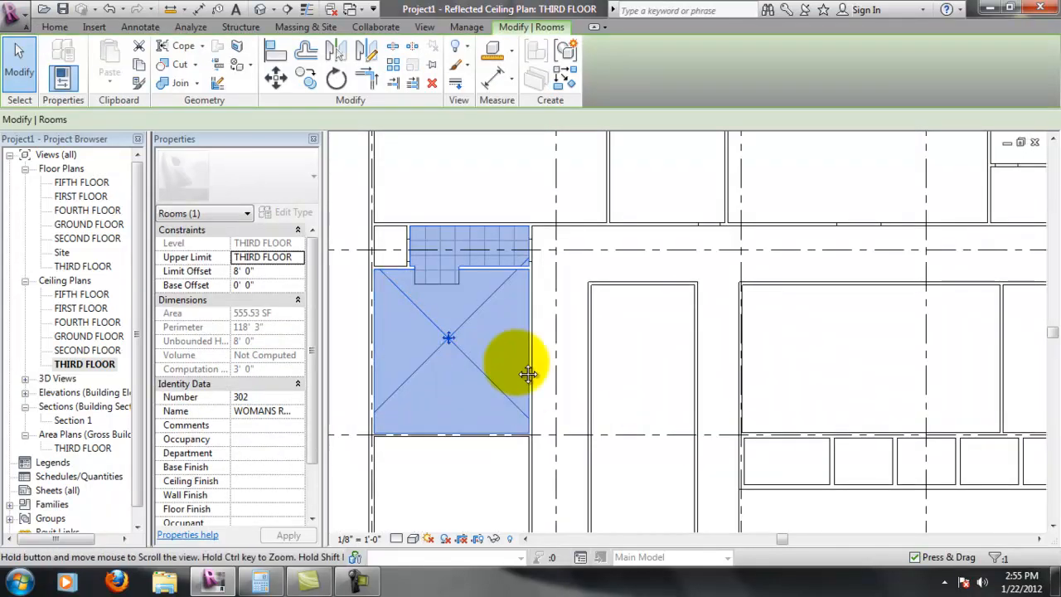
middle_drag(461, 371, 571, 354)
click(394, 334)
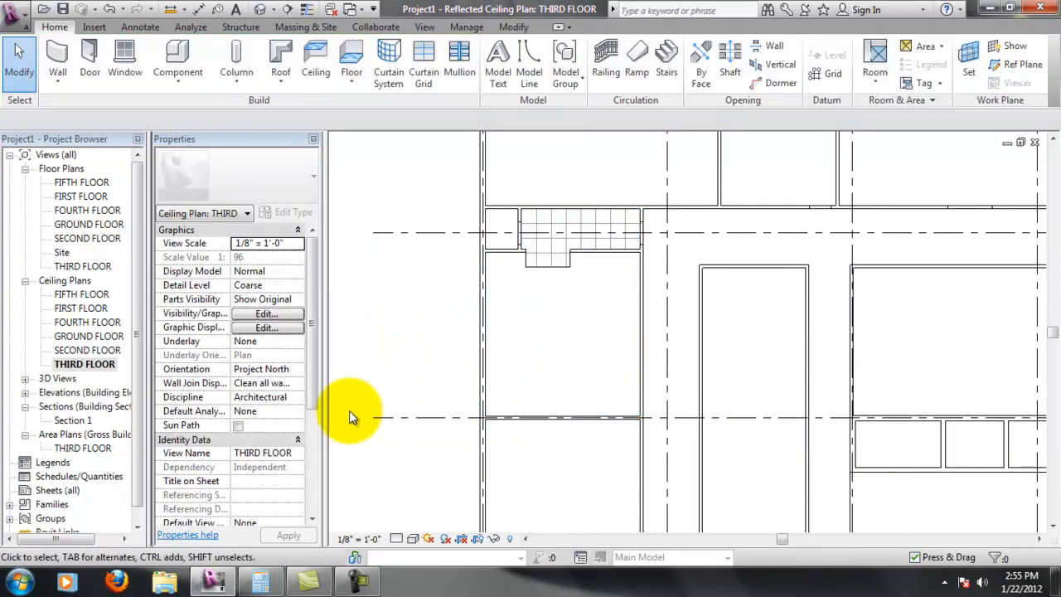
double_click(73, 421)
scroll(605, 229, up, 1)
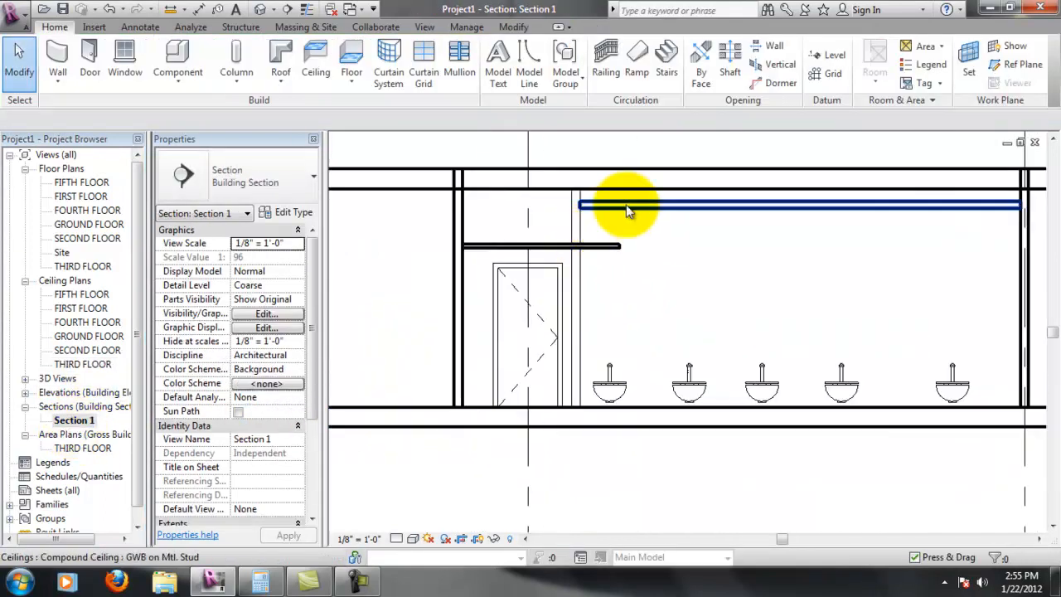
scroll(716, 213, up, 1)
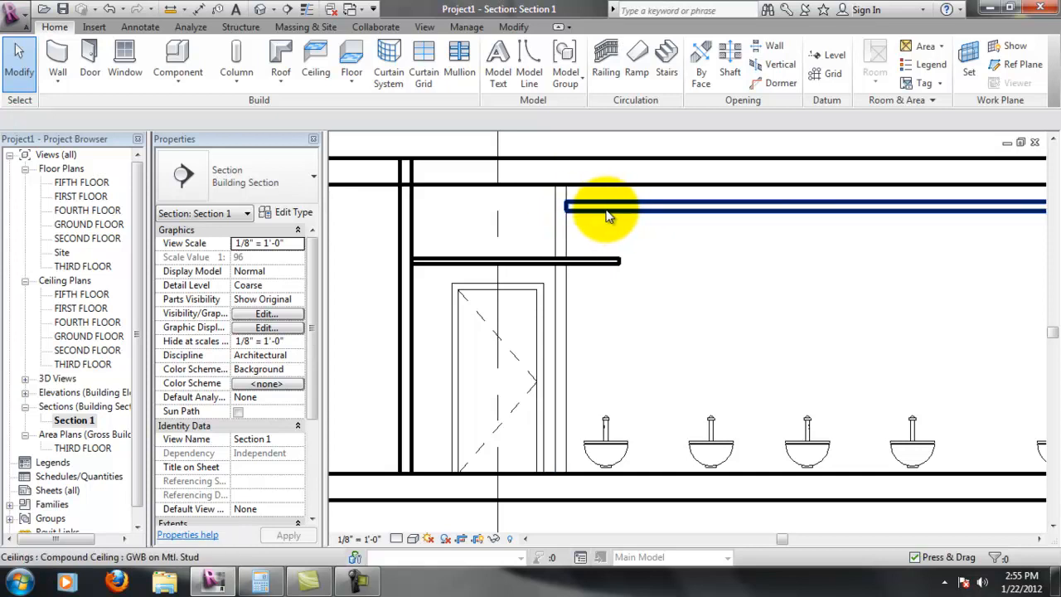
In the THIRD FLOOR ceiling plan, examine the type properties of the women's restroom GWB ceiling, leaving them unmodified.
double_click(73, 366)
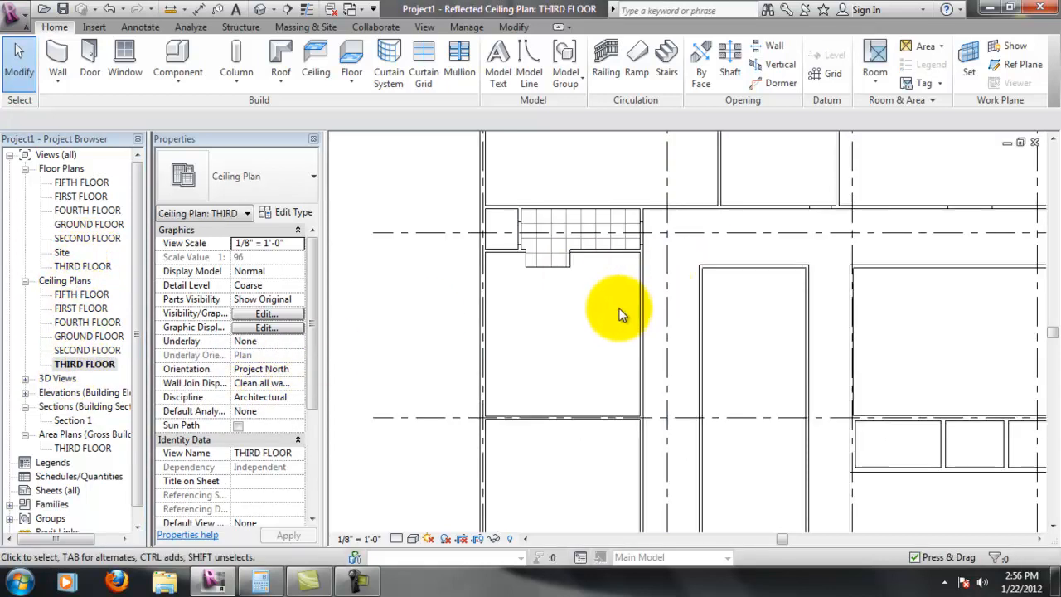
scroll(634, 265, up, 4)
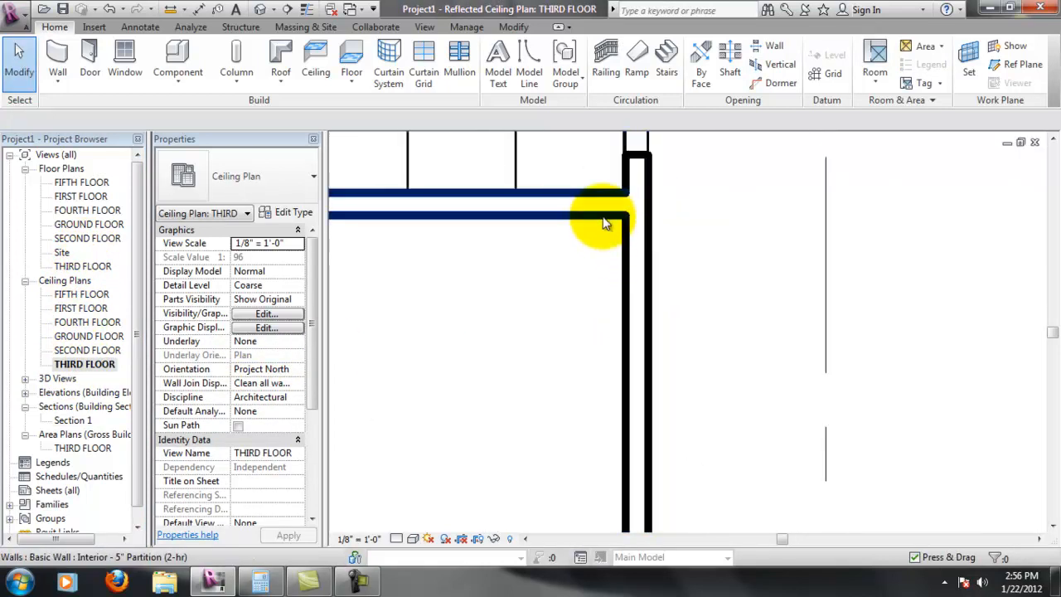
middle_drag(545, 229, 611, 285)
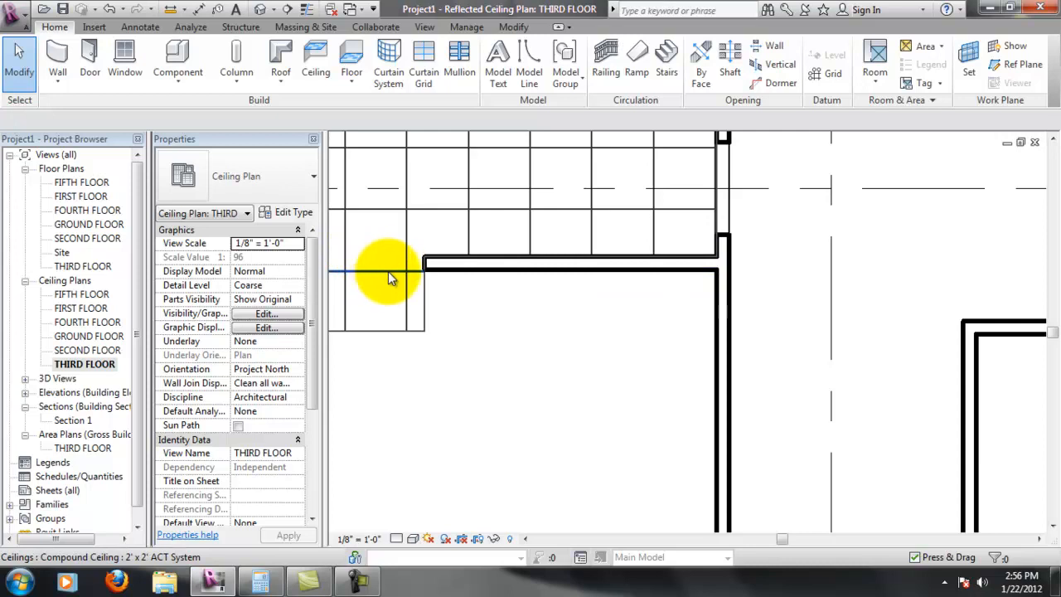
click(495, 276)
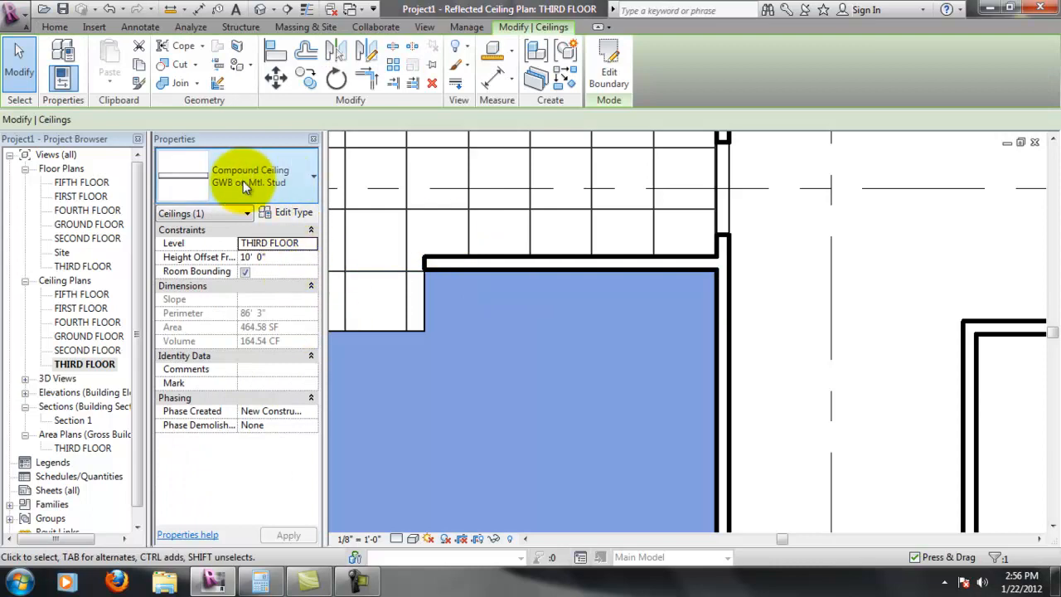
scroll(639, 326, down, 3)
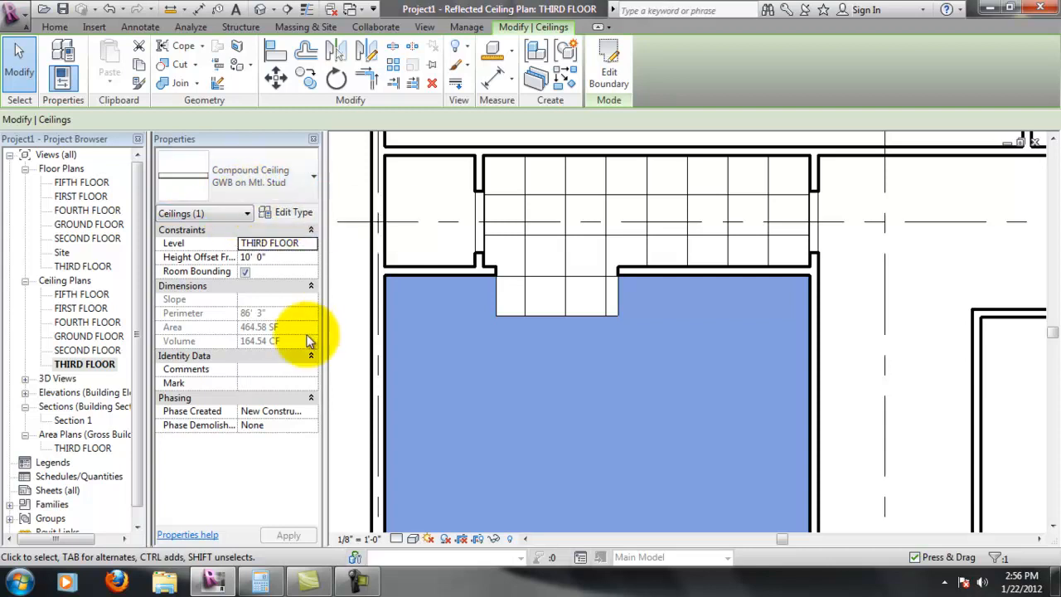
click(297, 213)
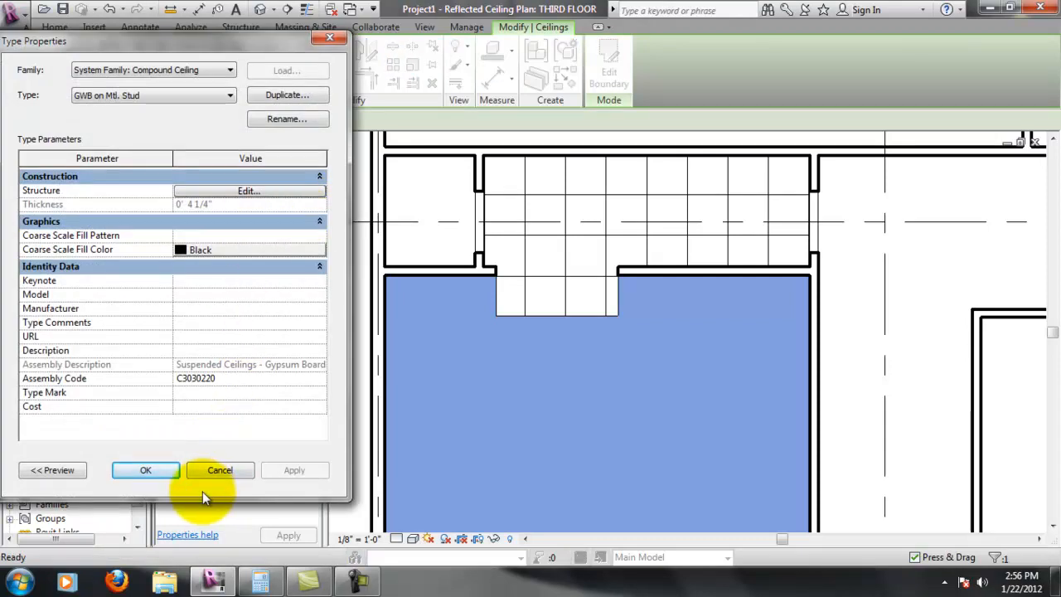
click(216, 474)
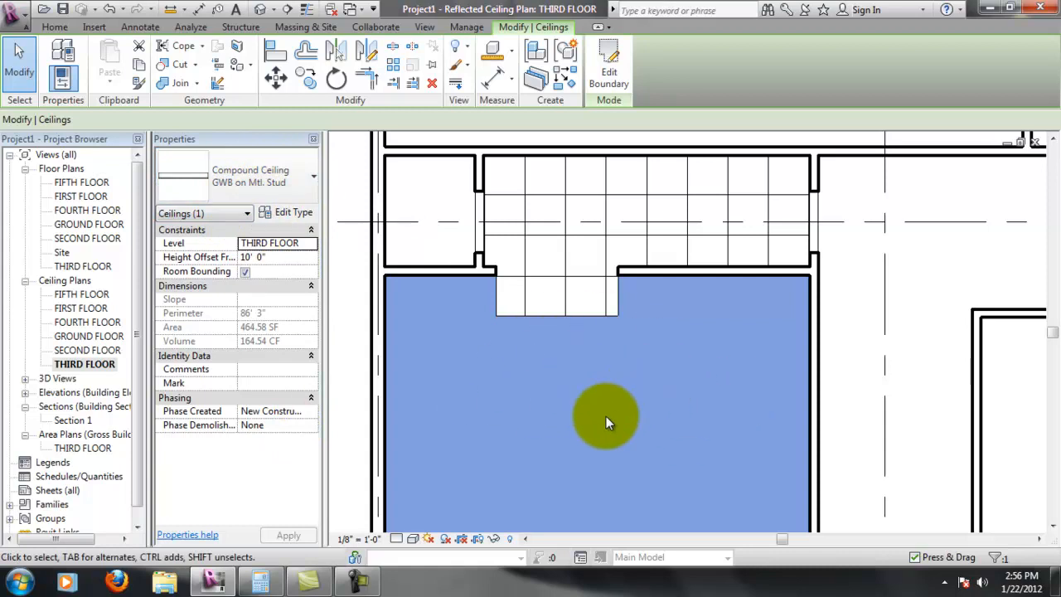
click(606, 416)
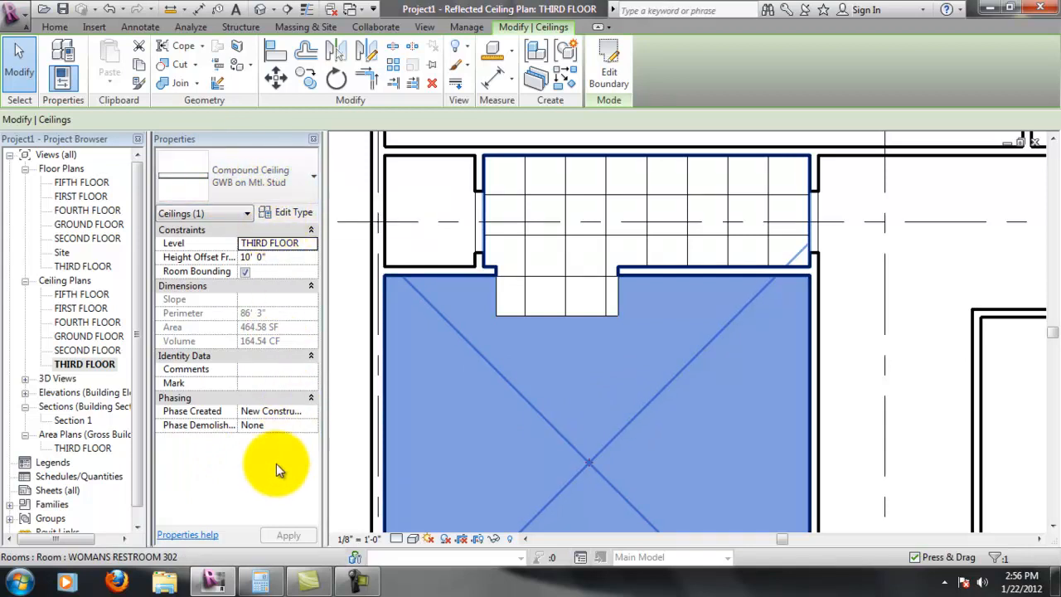
click(355, 273)
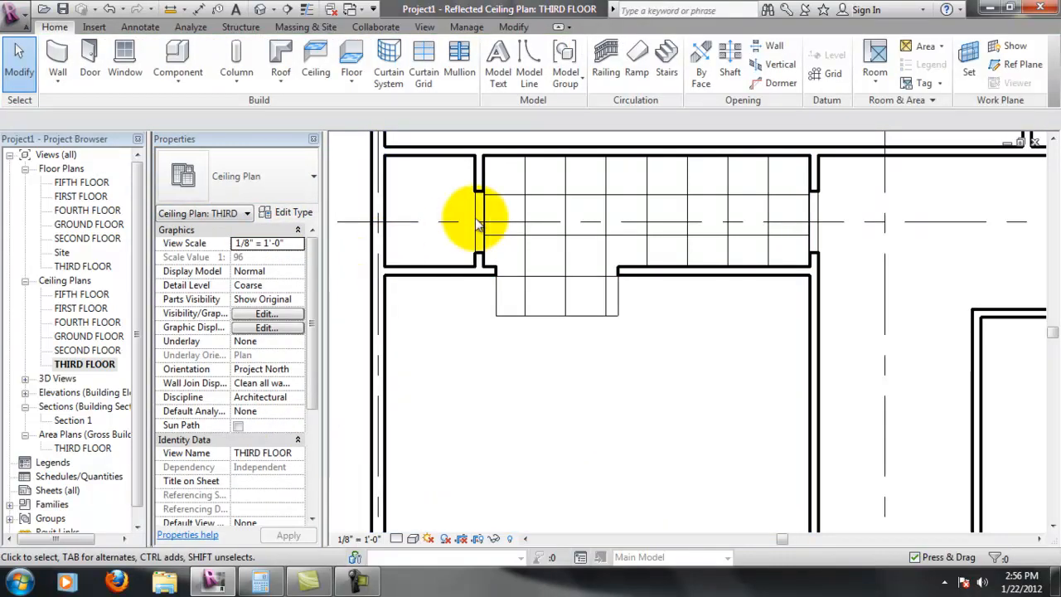
Open the project's materials and examine the graphics settings of several entries, including Default Mass Skylight and Default Roof.
click(467, 28)
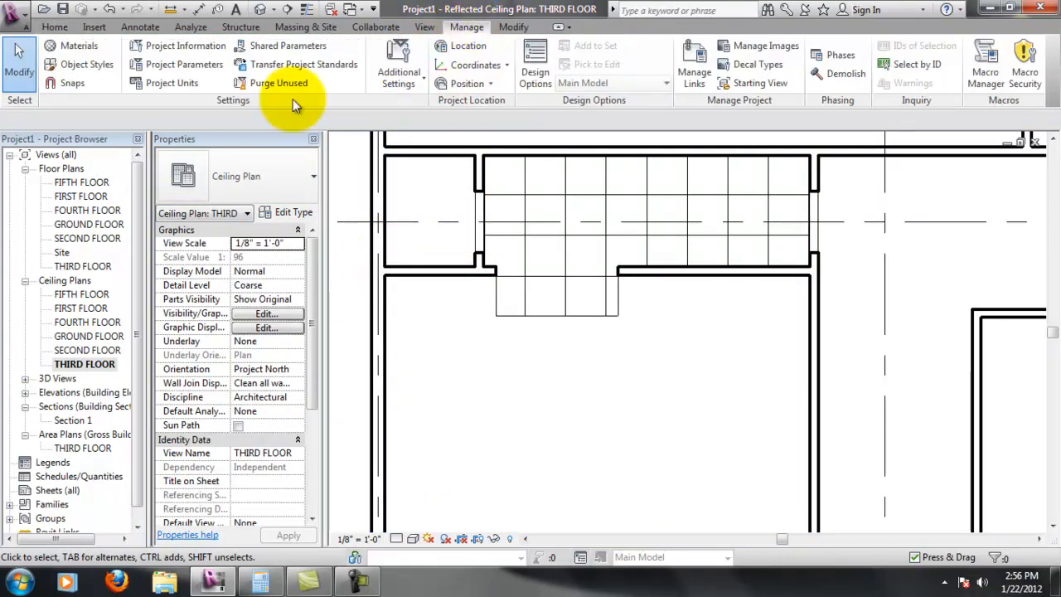
click(87, 57)
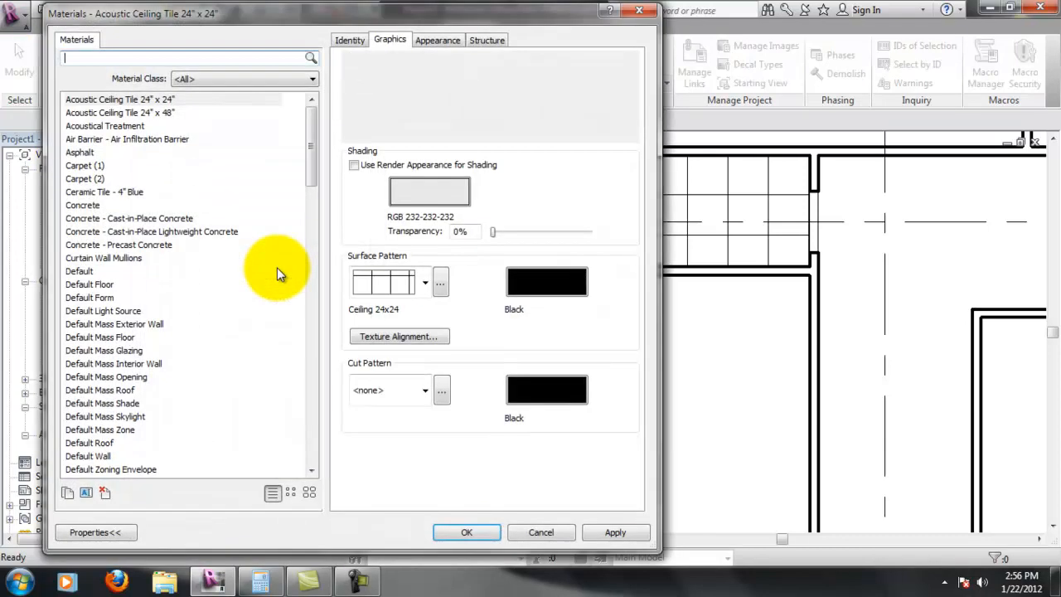
drag(310, 116, 359, 75)
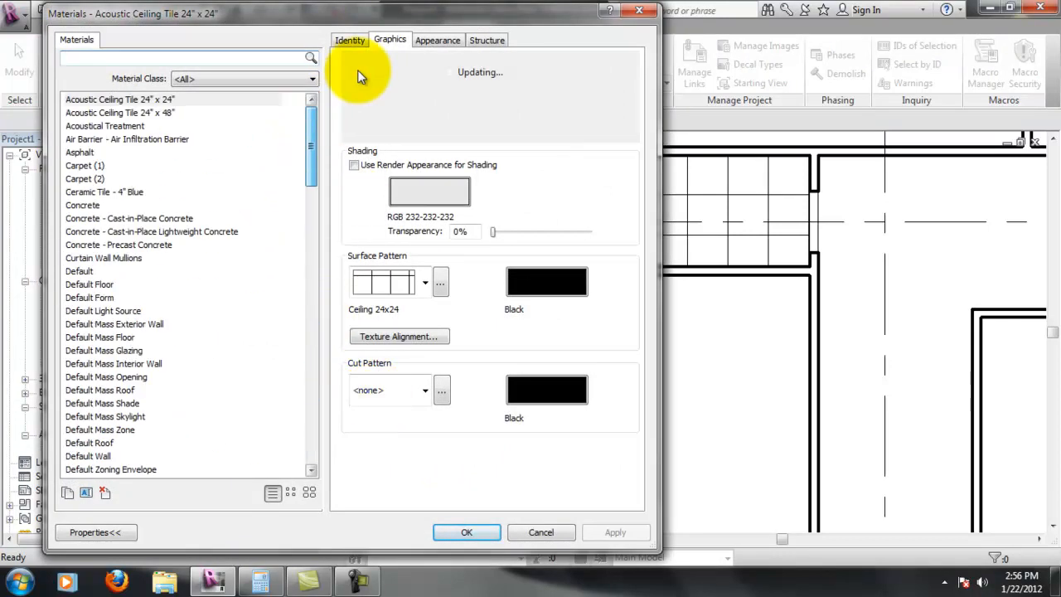
drag(310, 152, 326, 108)
click(136, 139)
click(129, 180)
click(135, 218)
click(168, 298)
click(179, 337)
click(184, 377)
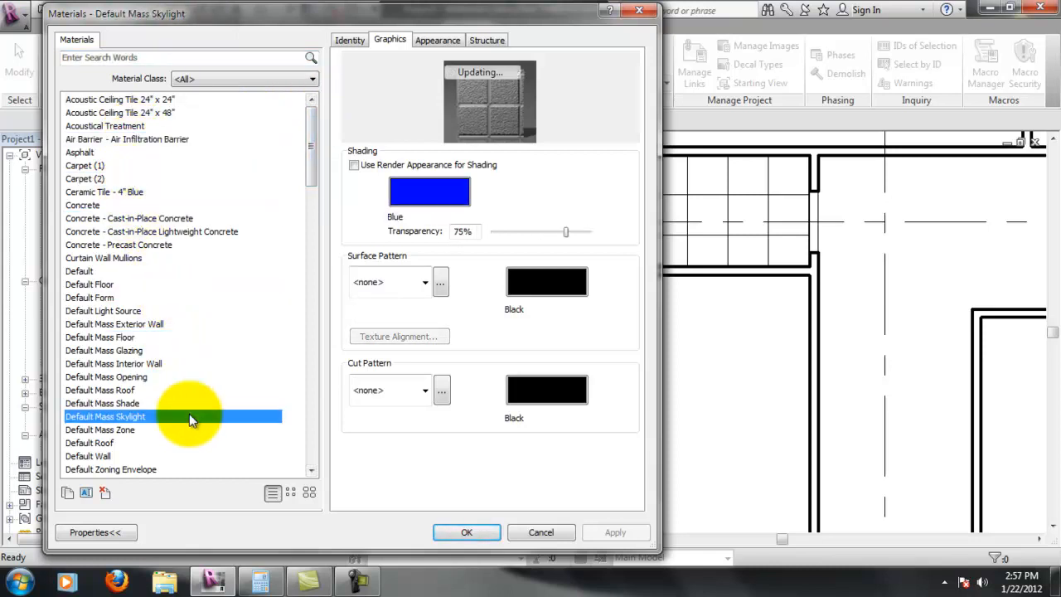
click(189, 416)
click(191, 442)
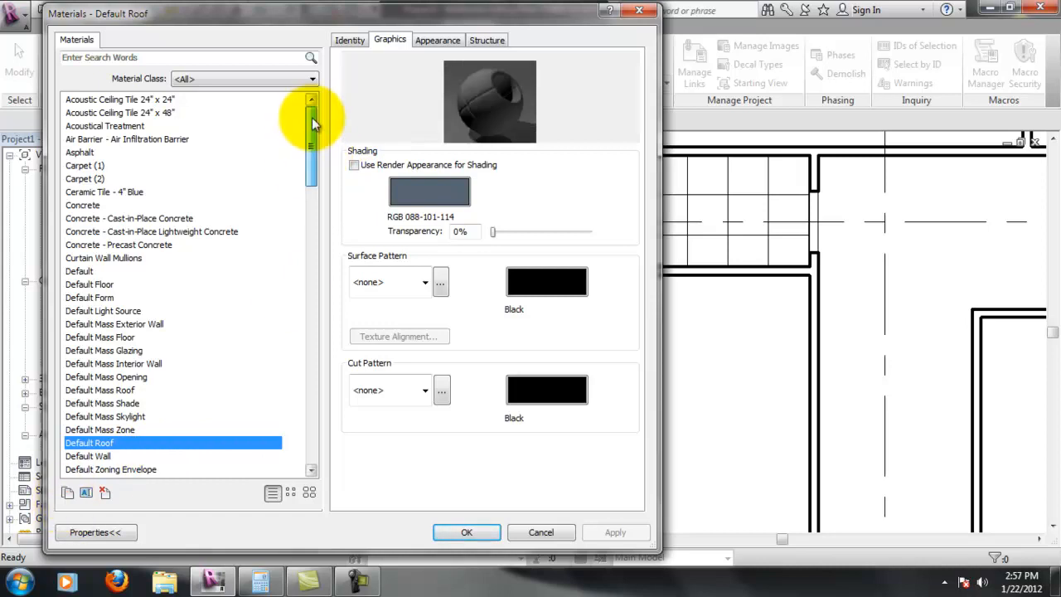
Duplicate the Plastic material and name the copy 3Form.
drag(312, 147, 334, 351)
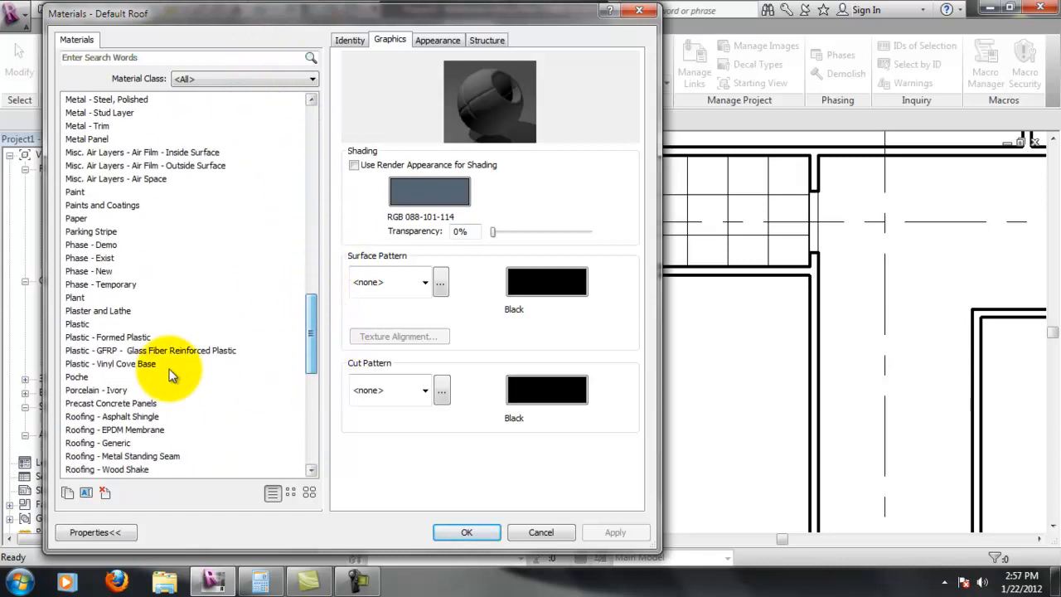
click(116, 324)
click(68, 493)
text(3Form)
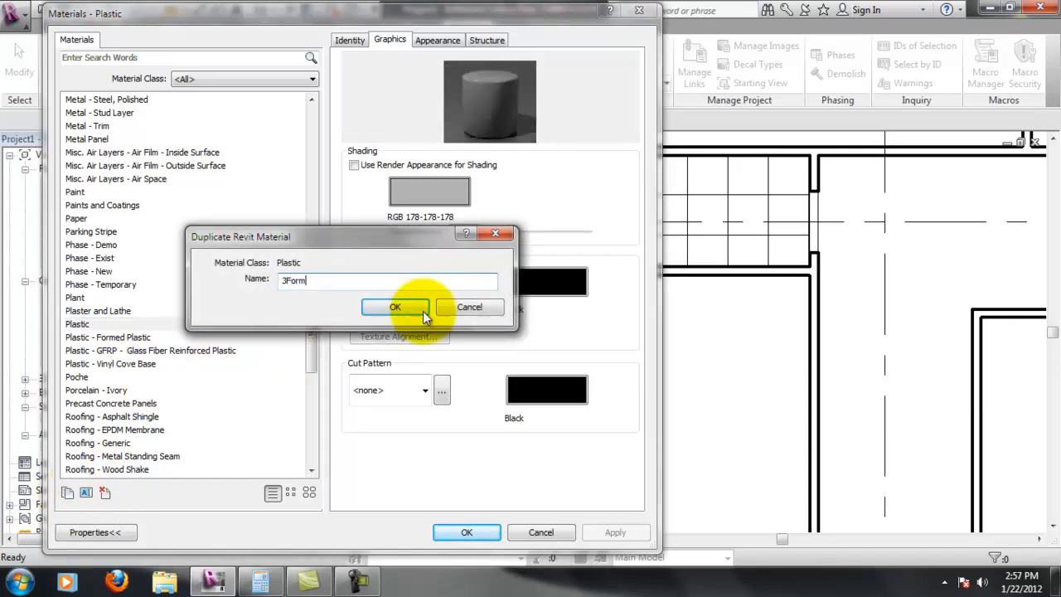
click(397, 307)
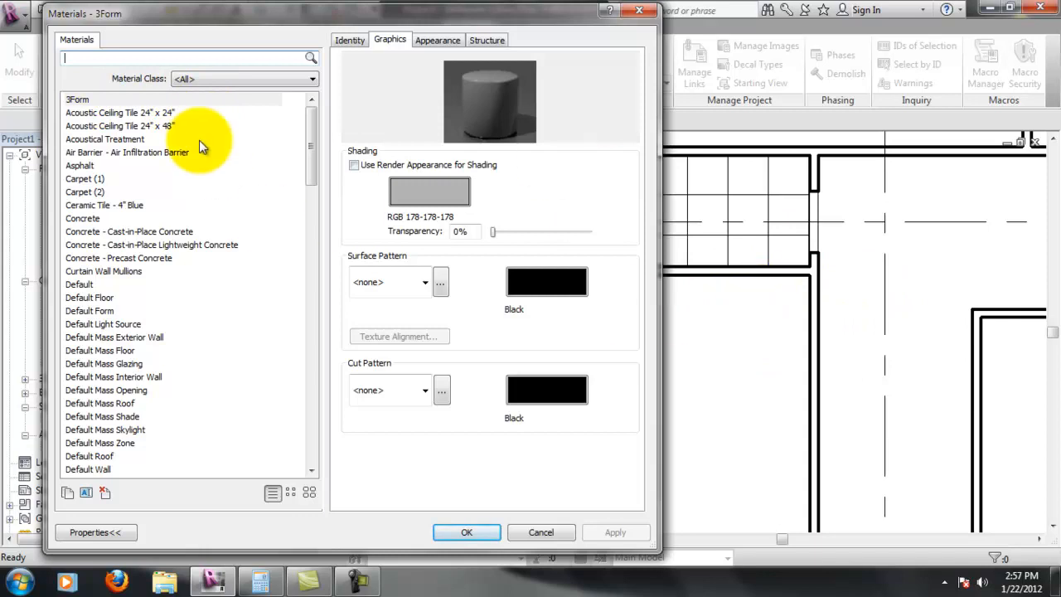
Find the Gypsum Wall Board material and choose Sand as its cut pattern.
drag(318, 126, 309, 406)
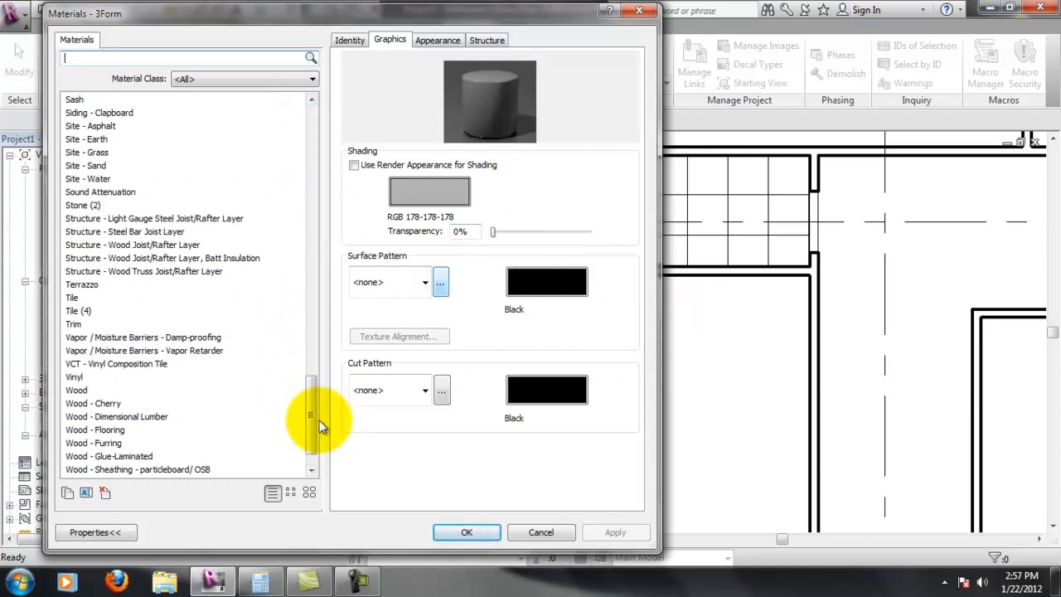
drag(312, 417, 334, 203)
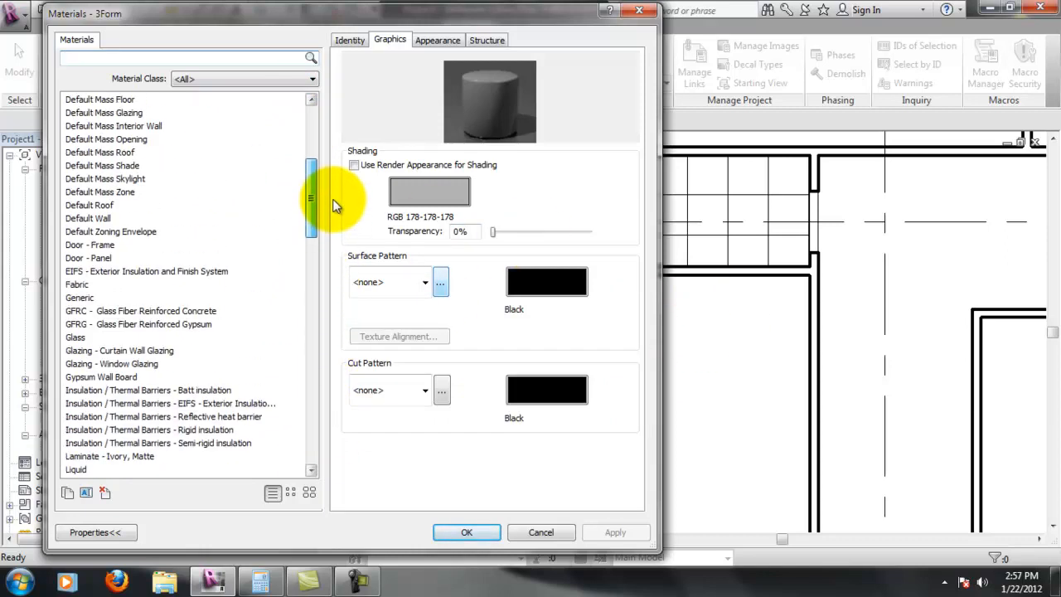
click(104, 377)
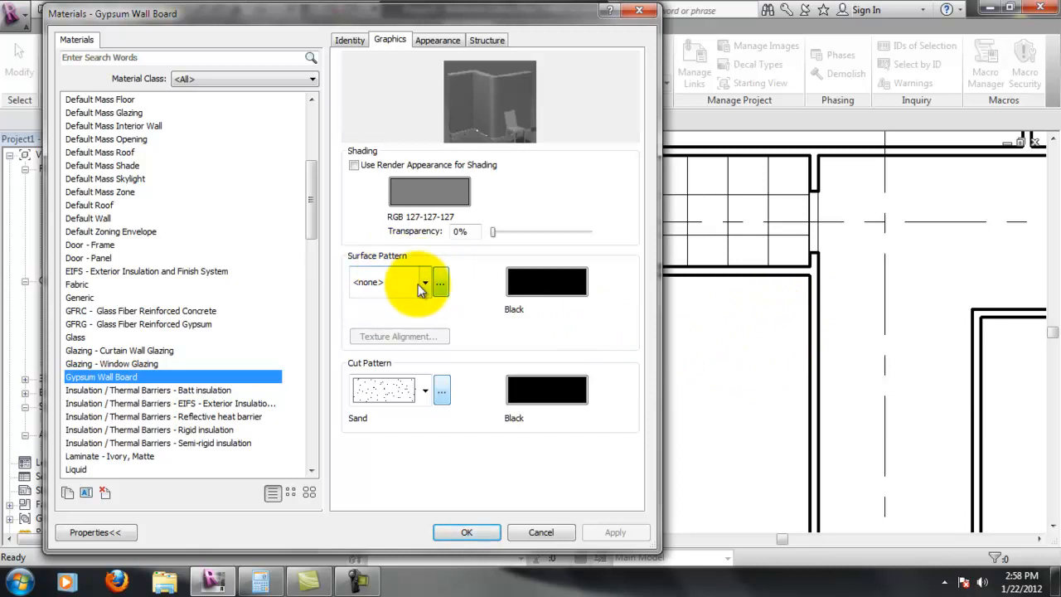
click(424, 391)
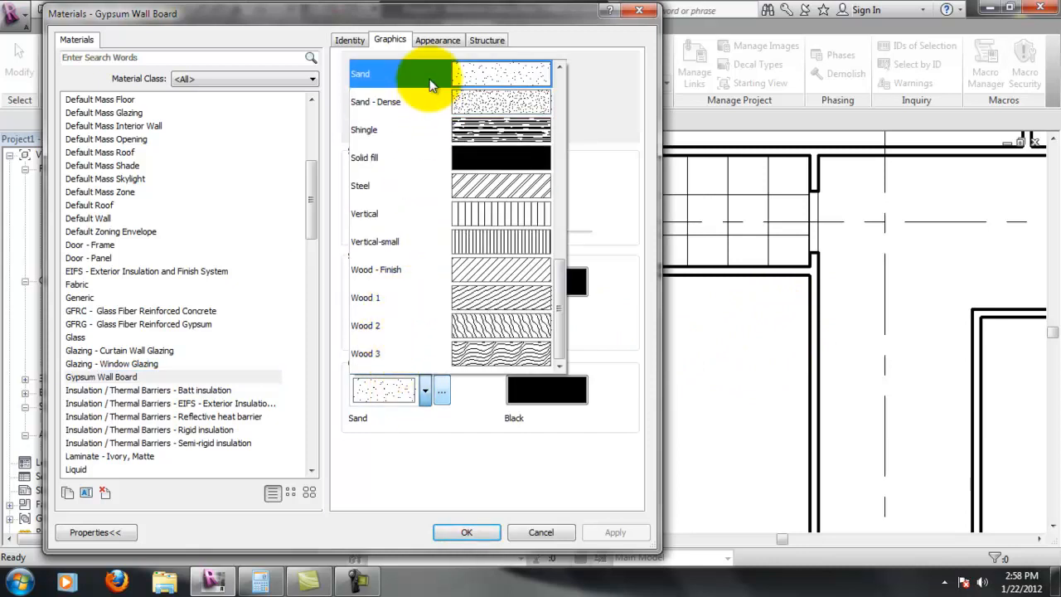
click(484, 76)
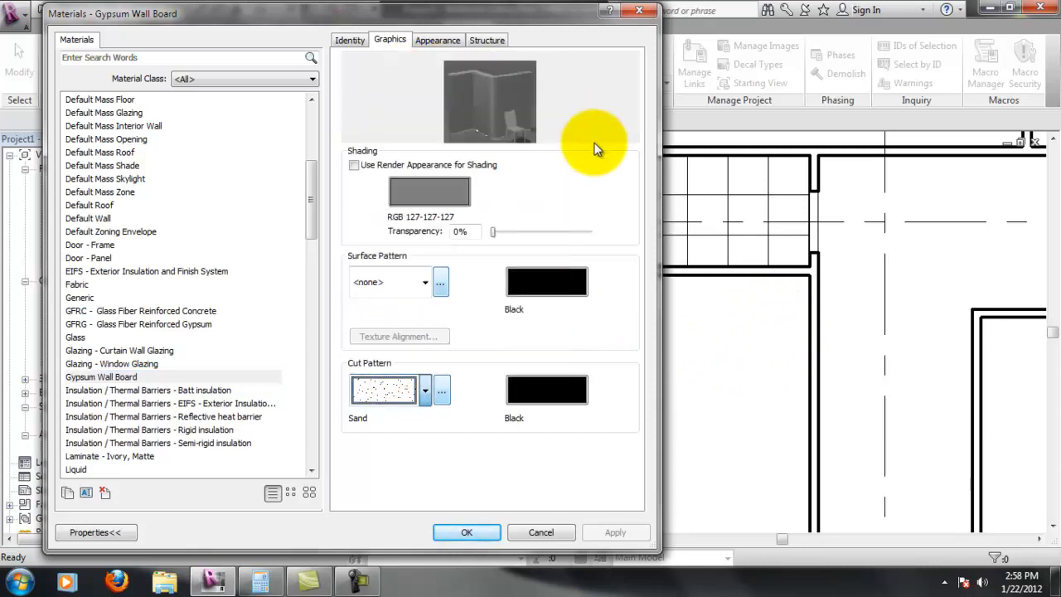
Set the Gypsum Wall Board surface pattern to Sand, apply the change and close the materials.
click(412, 284)
drag(558, 63, 555, 248)
click(490, 76)
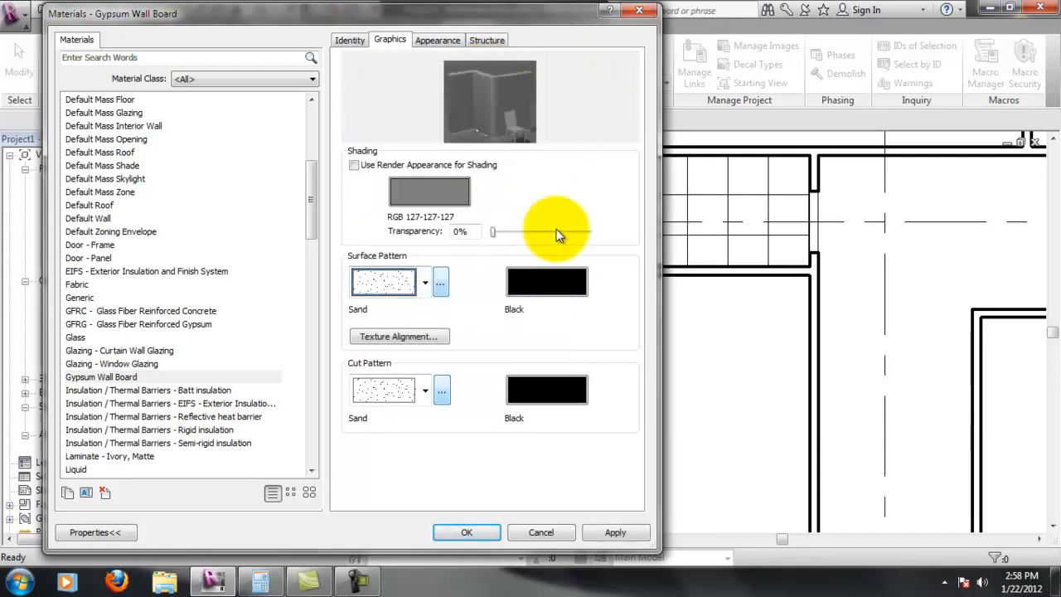
click(615, 535)
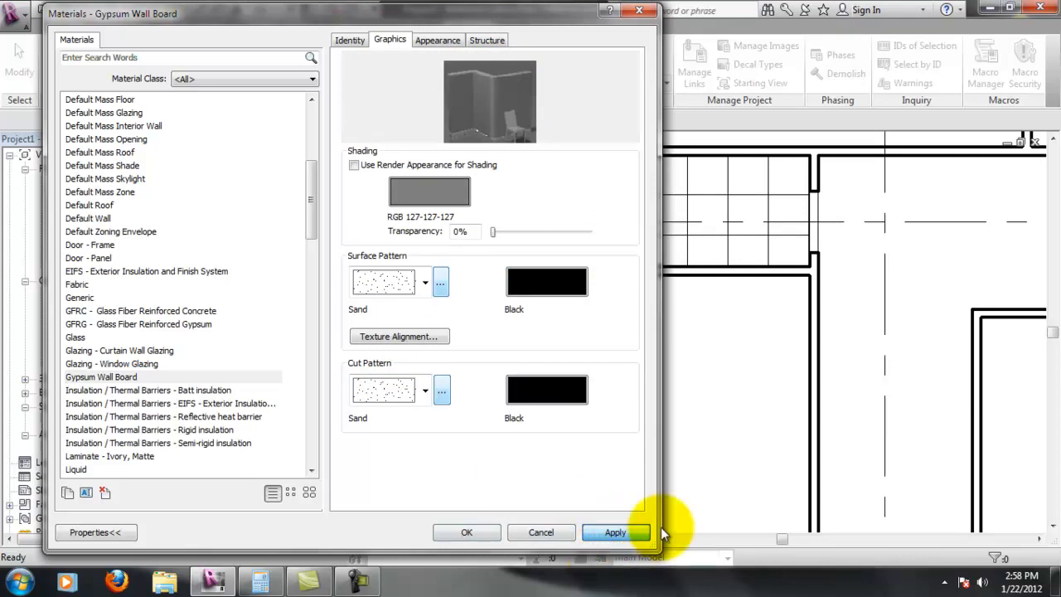
click(494, 533)
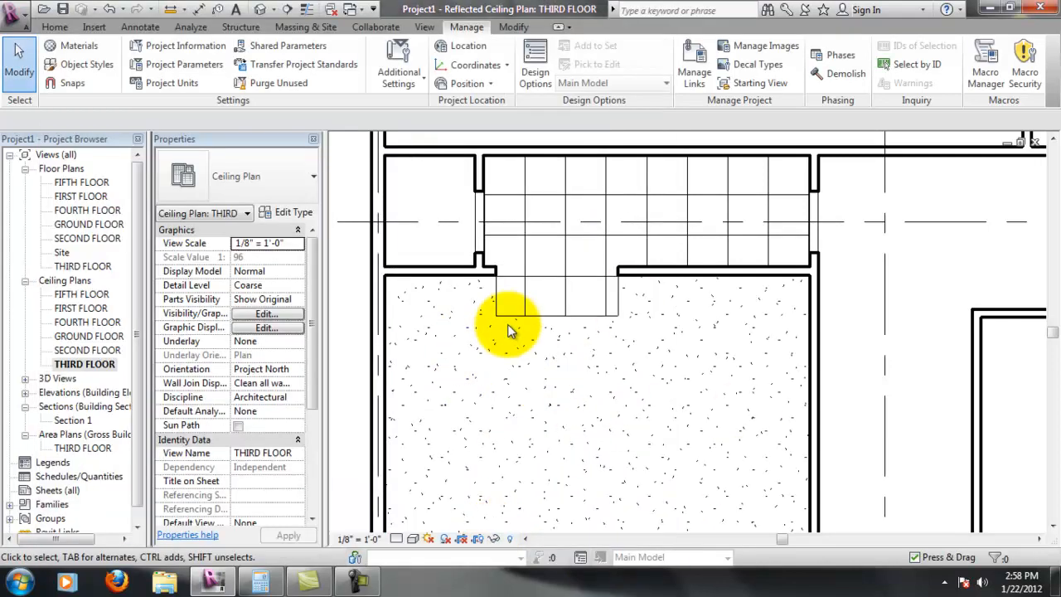
Examine the surface pattern of the women's restroom ceiling and the neighbouring restroom across grid E in the ceiling plan.
scroll(715, 367, down, 5)
middle_drag(834, 405, 647, 296)
scroll(511, 304, up, 3)
middle_drag(515, 240, 508, 275)
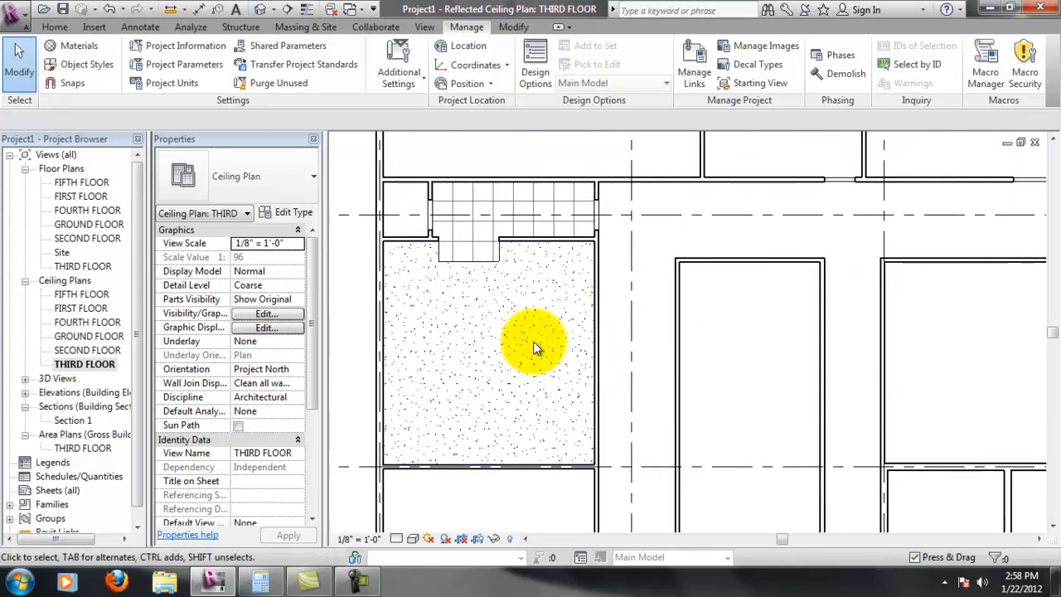
scroll(540, 390, down, 2)
middle_drag(540, 390, 560, 380)
middle_drag(539, 424, 569, 362)
scroll(499, 292, up, 3)
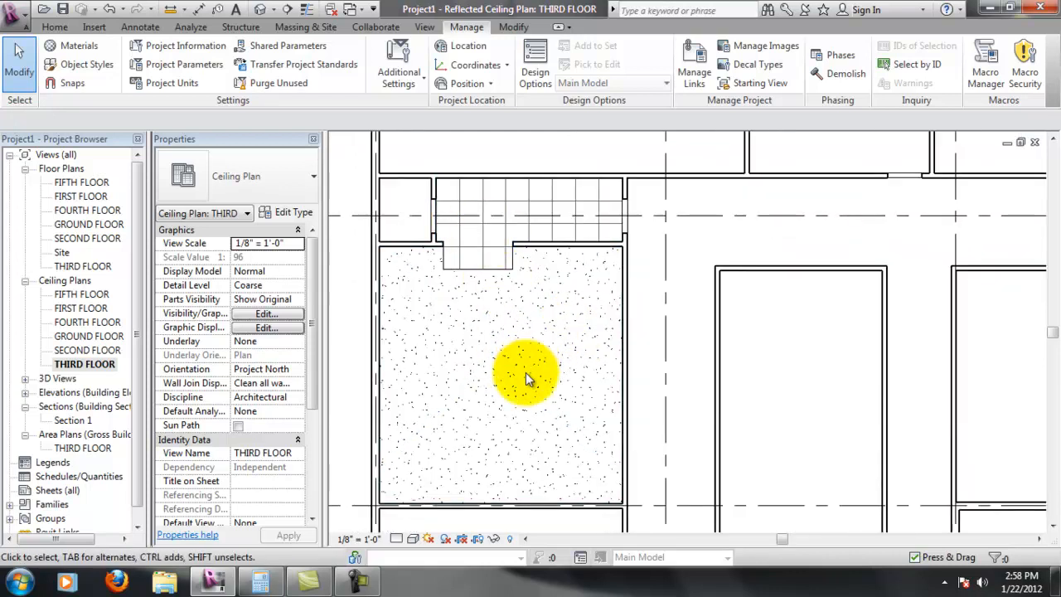
scroll(533, 378, down, 4)
middle_drag(598, 413, 618, 255)
scroll(603, 314, down, 1)
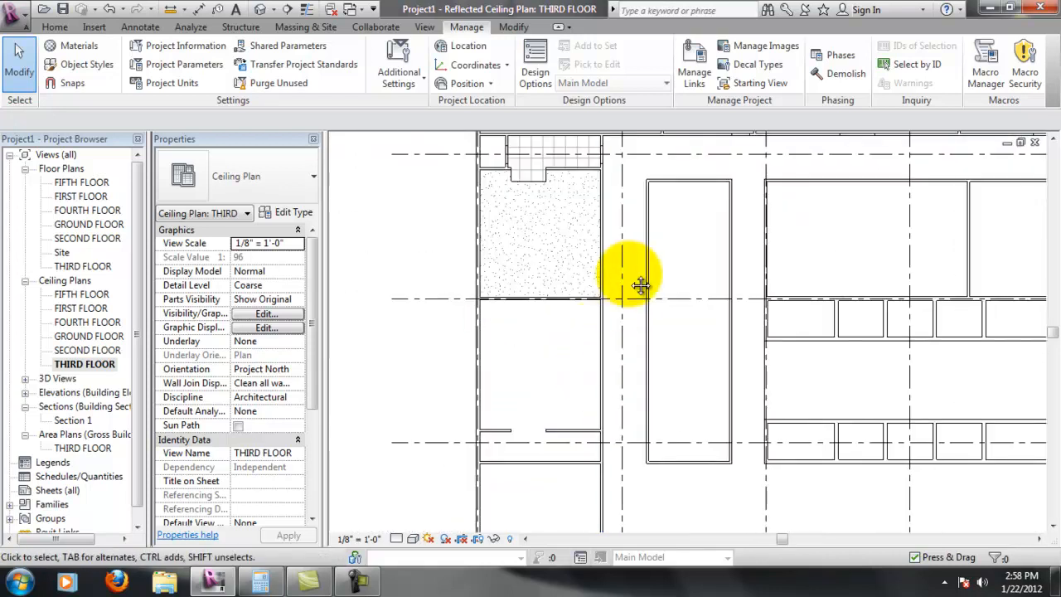
Examine the open area between the two rows of small rooms in the middle of the third floor ceiling plan.
middle_drag(628, 300, 623, 362)
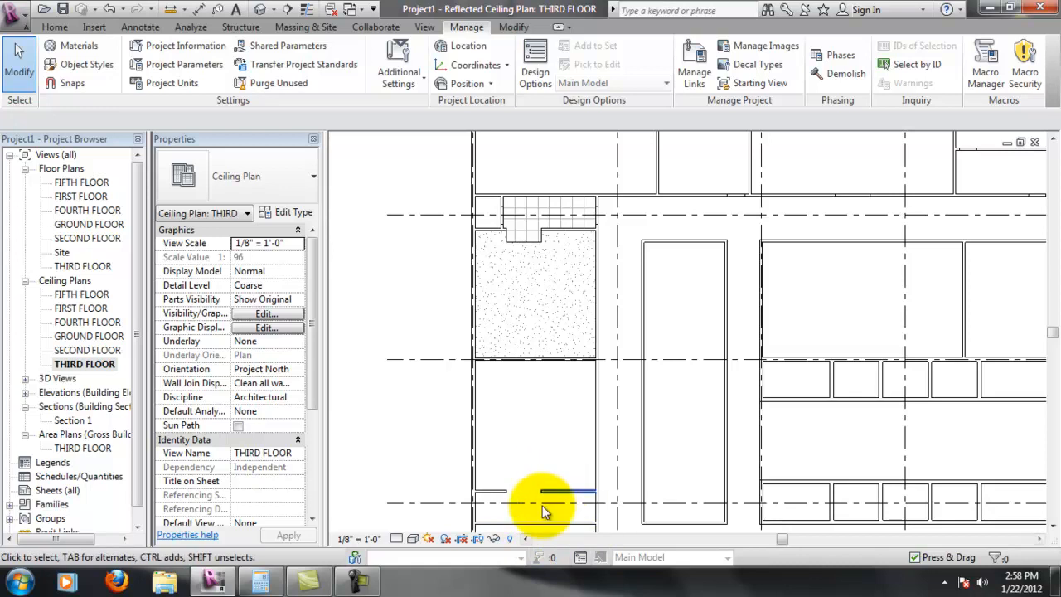
middle_drag(764, 399, 623, 368)
scroll(874, 394, up, 2)
middle_drag(646, 451, 676, 345)
scroll(676, 345, up, 1)
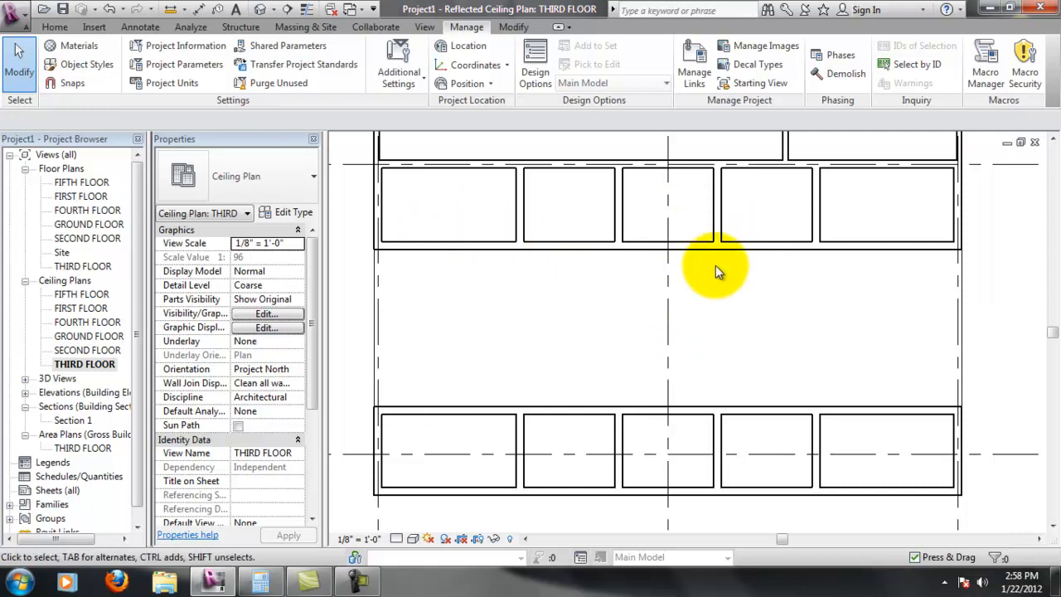
scroll(663, 311, down, 1)
scroll(661, 309, down, 6)
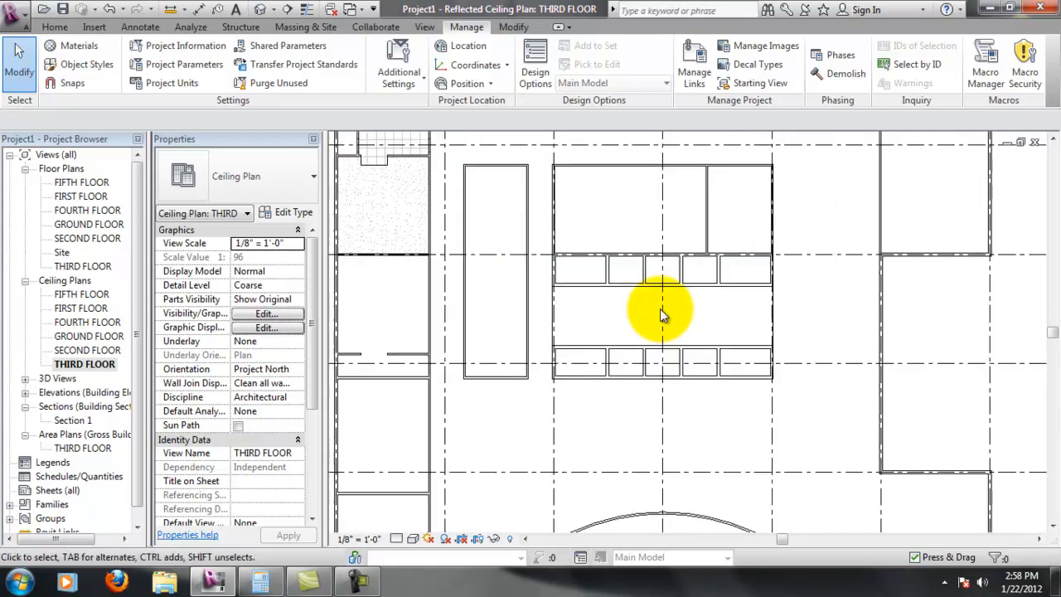
scroll(662, 310, up, 9)
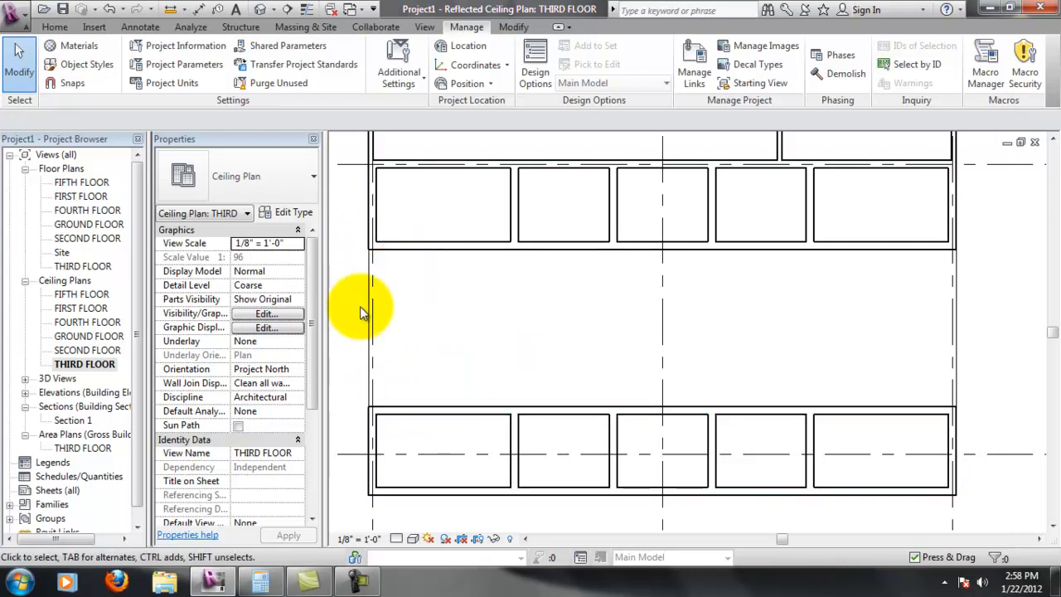
scroll(489, 282, down, 2)
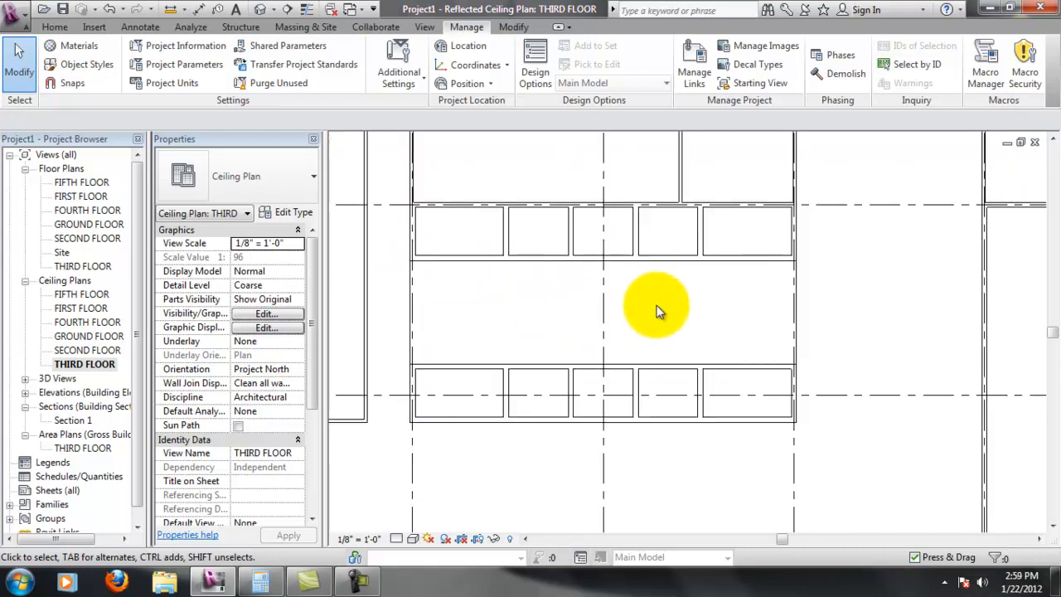
middle_drag(548, 270, 587, 265)
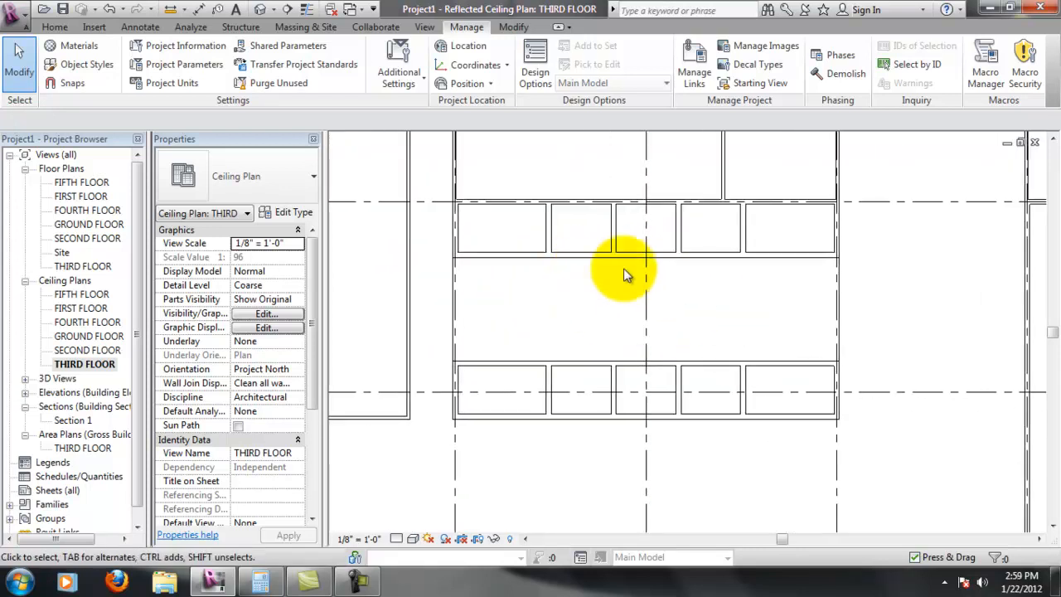
scroll(556, 308, up, 2)
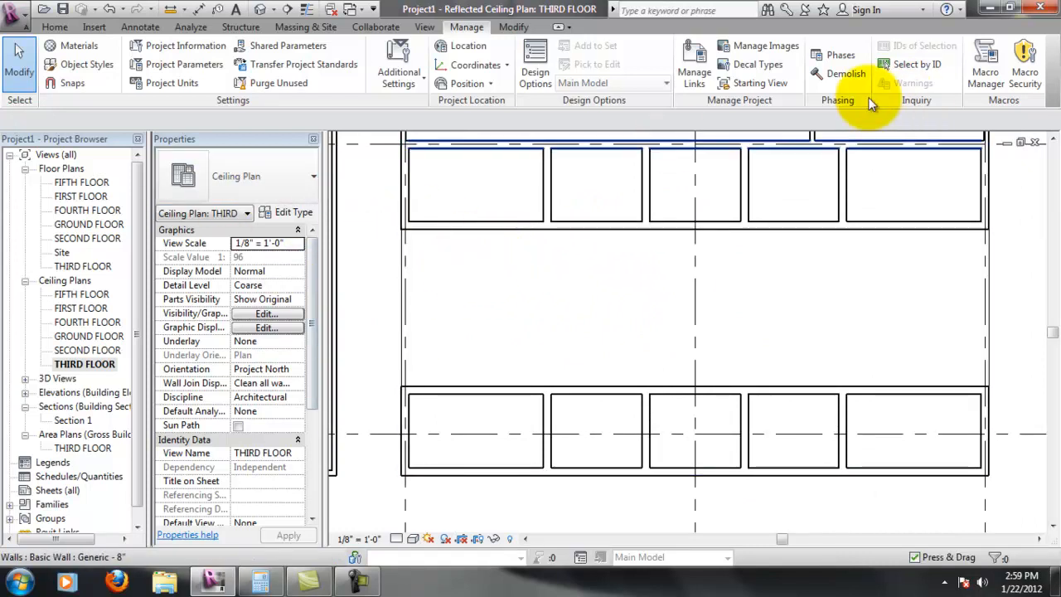
Start a sketched ceiling and draw a rectangular boundary from wall corner to wall corner between the two rows of small rooms.
click(53, 26)
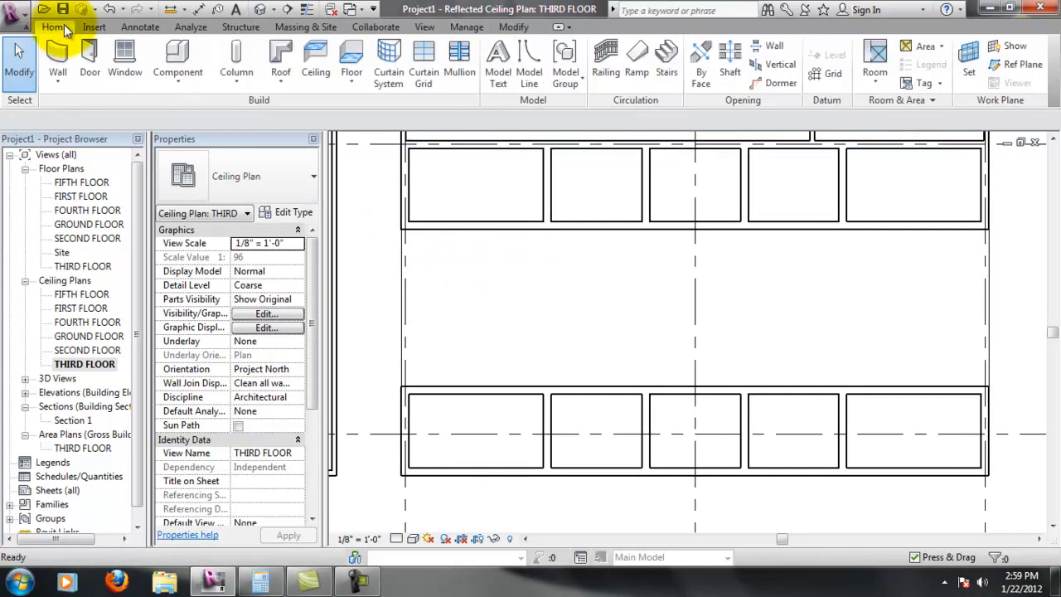
click(315, 62)
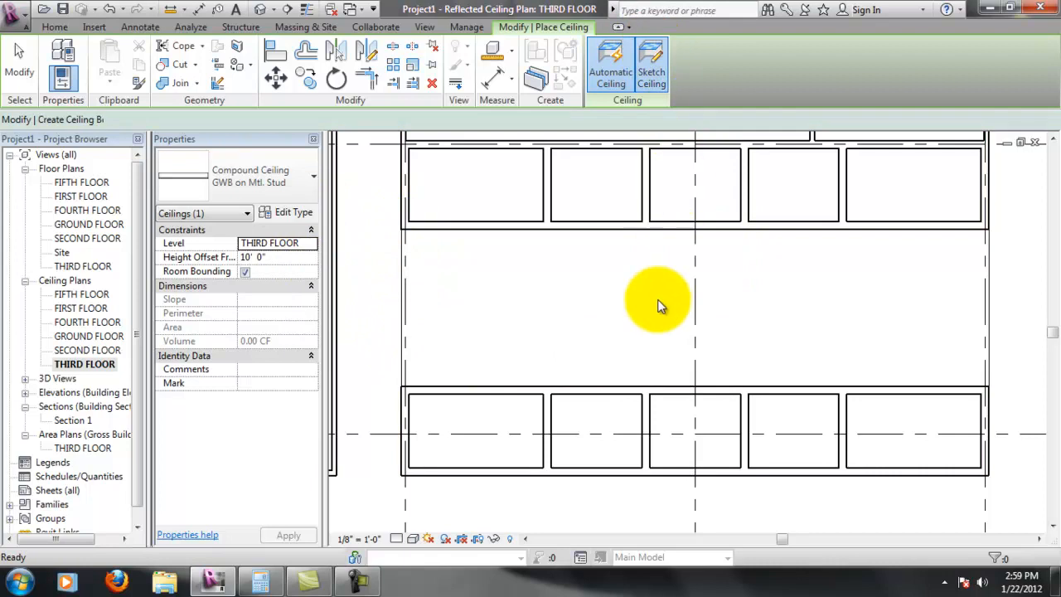
click(651, 66)
click(732, 50)
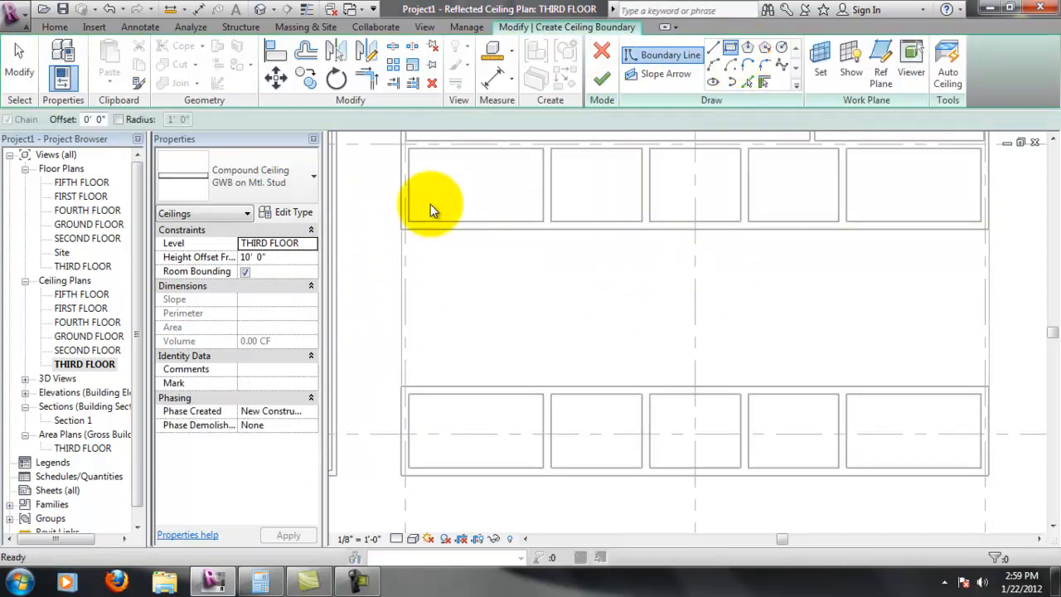
click(402, 230)
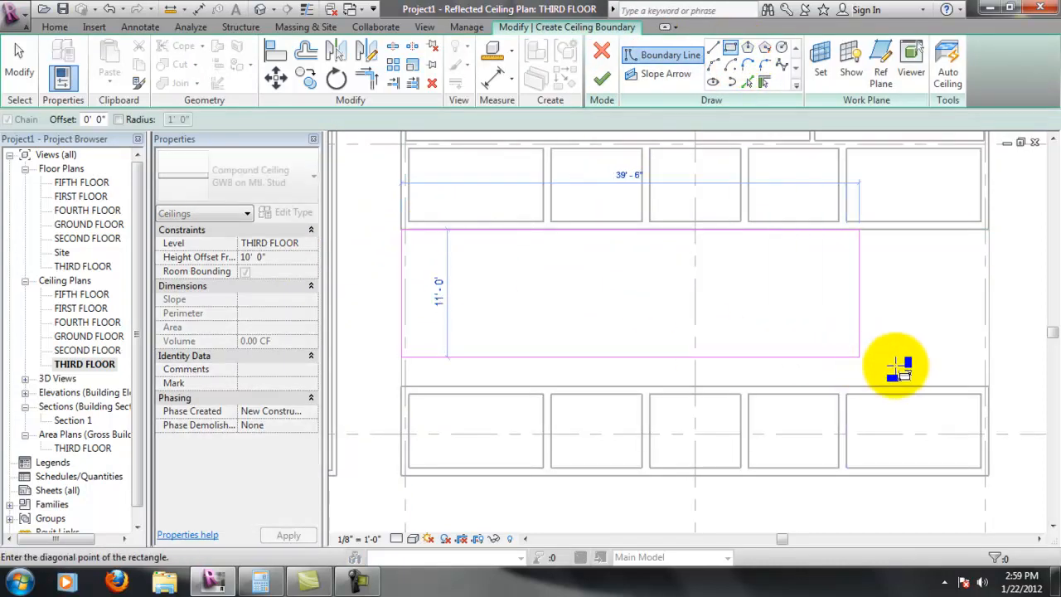
click(989, 387)
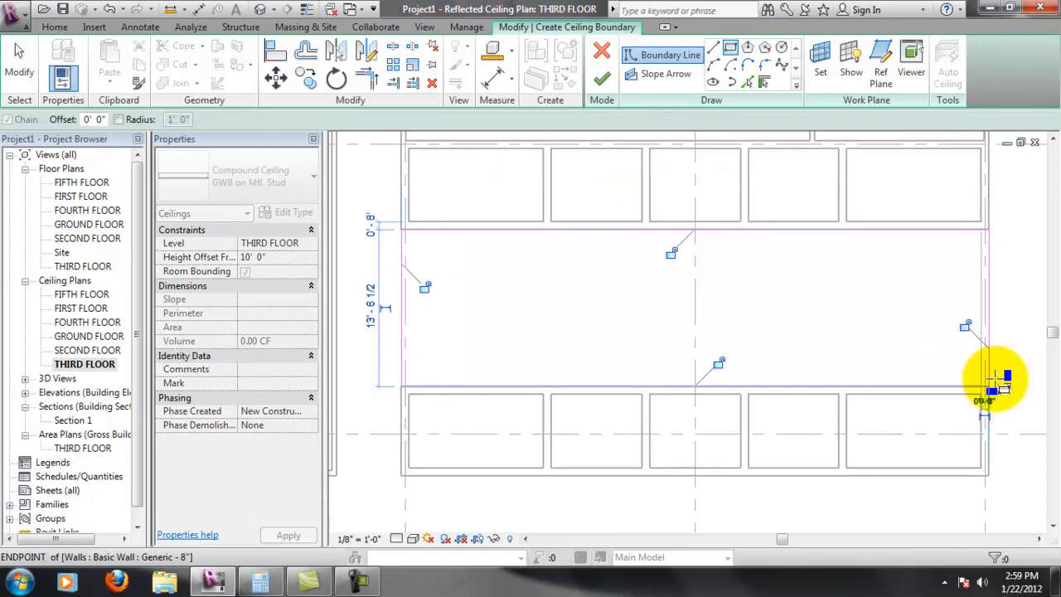
Set the new ceiling's height offset to 8' and its type to 2' x 2' ACT System.
click(290, 257)
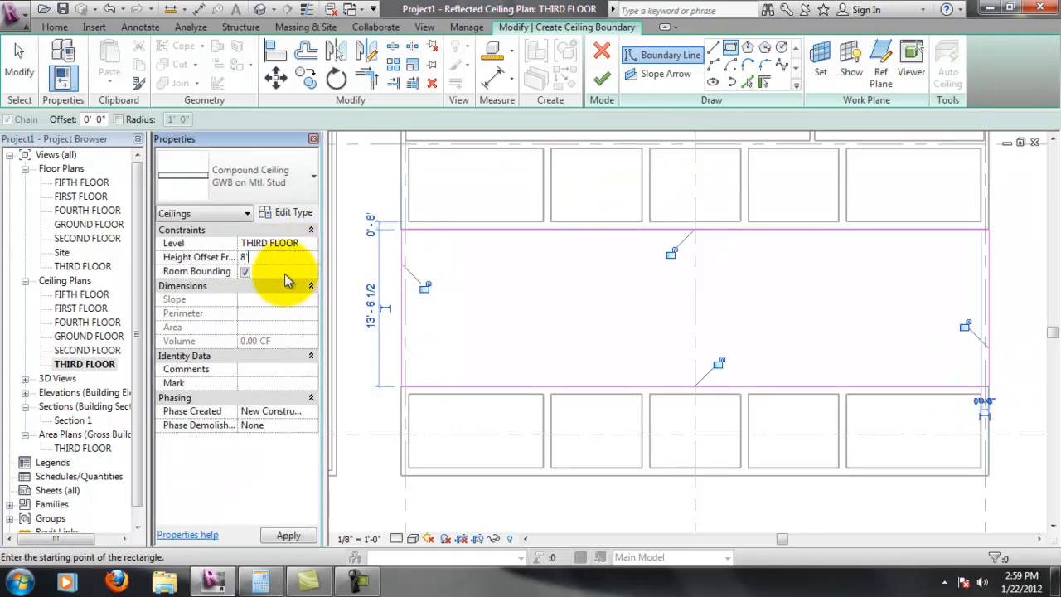
text(8')
key(Return)
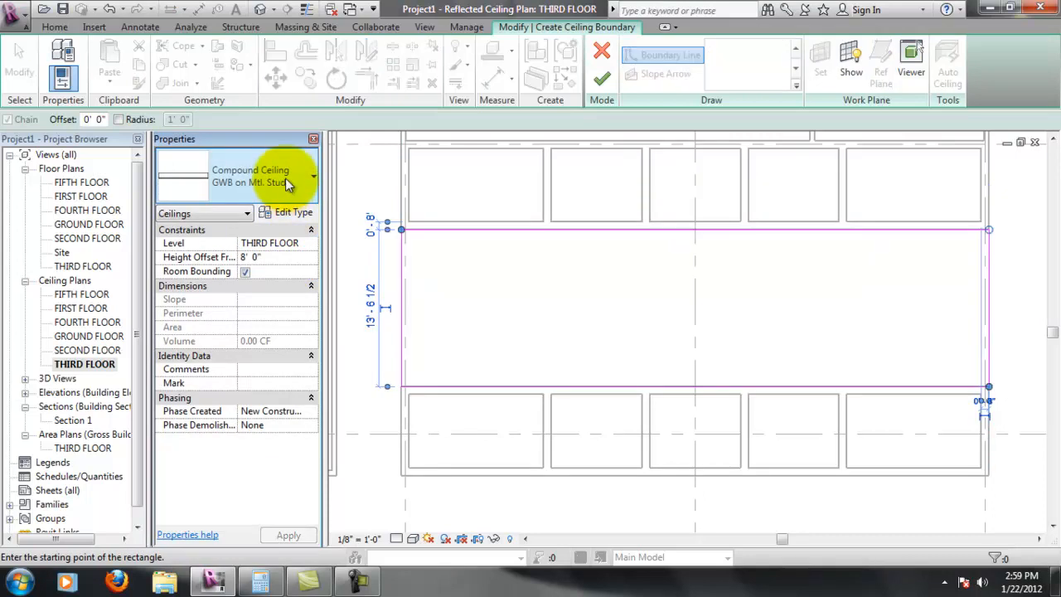
click(285, 178)
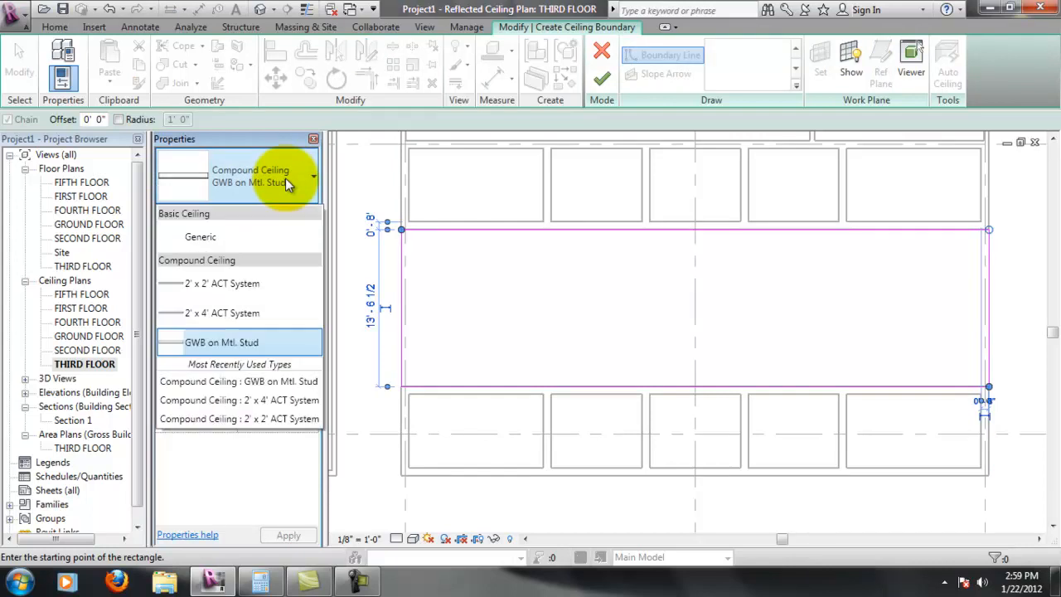
click(223, 284)
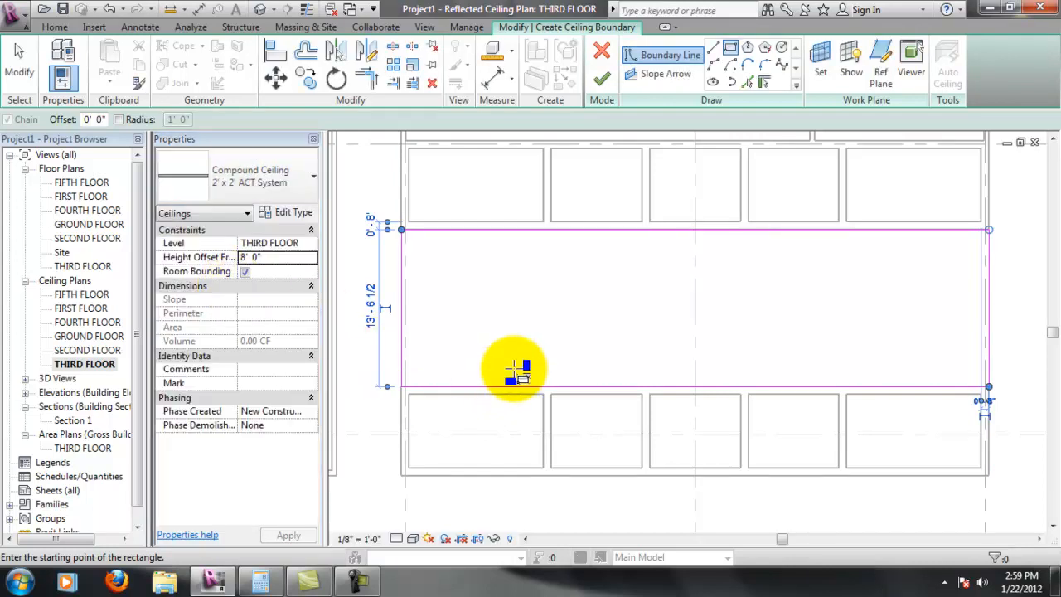
Sketch a circular opening with a radius of about 5' near the middle of the rectangular ceiling boundary.
click(781, 47)
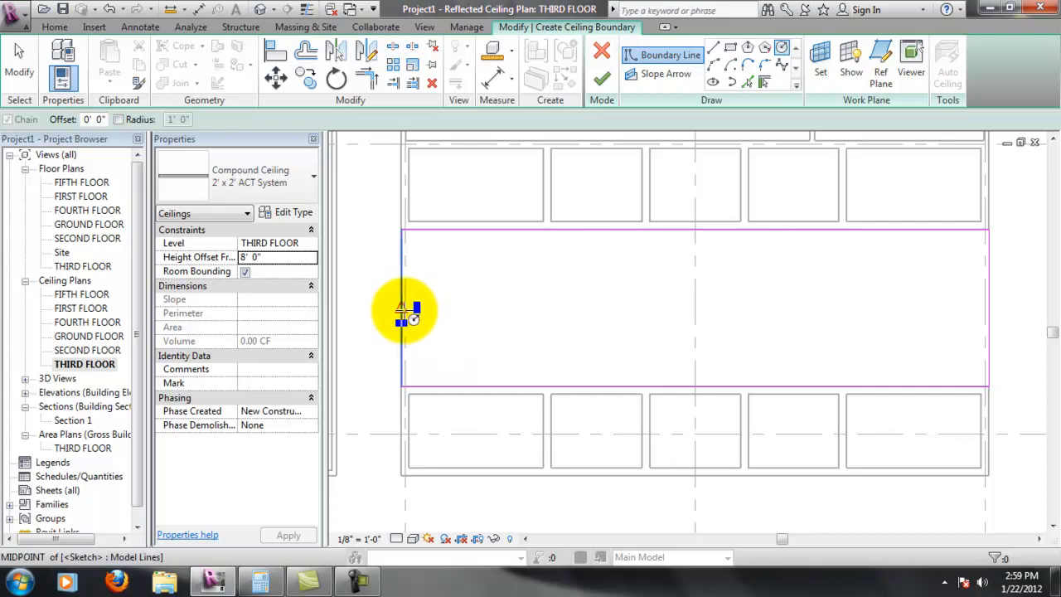
click(688, 309)
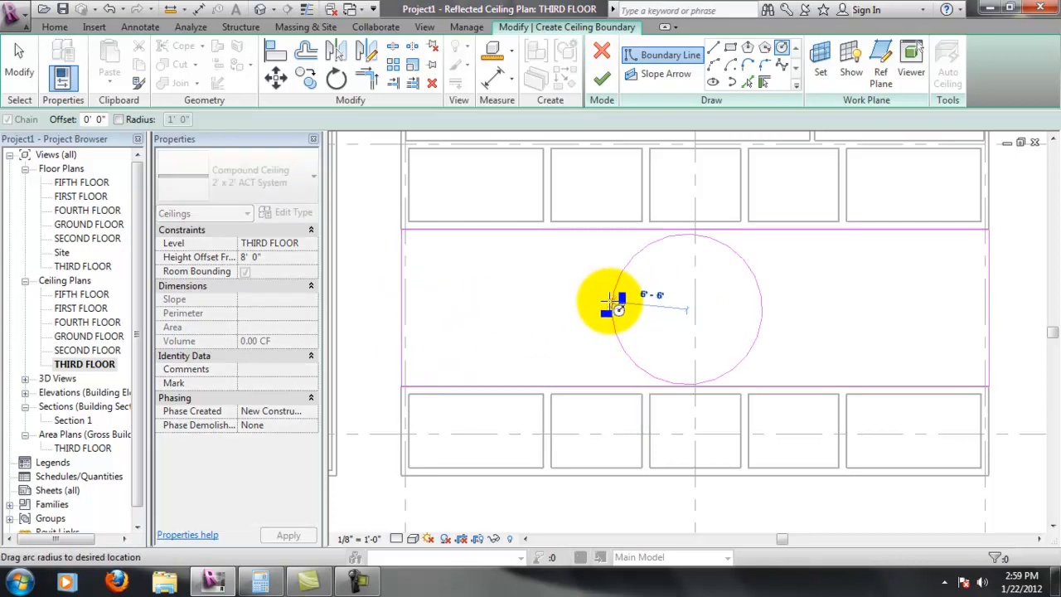
click(631, 314)
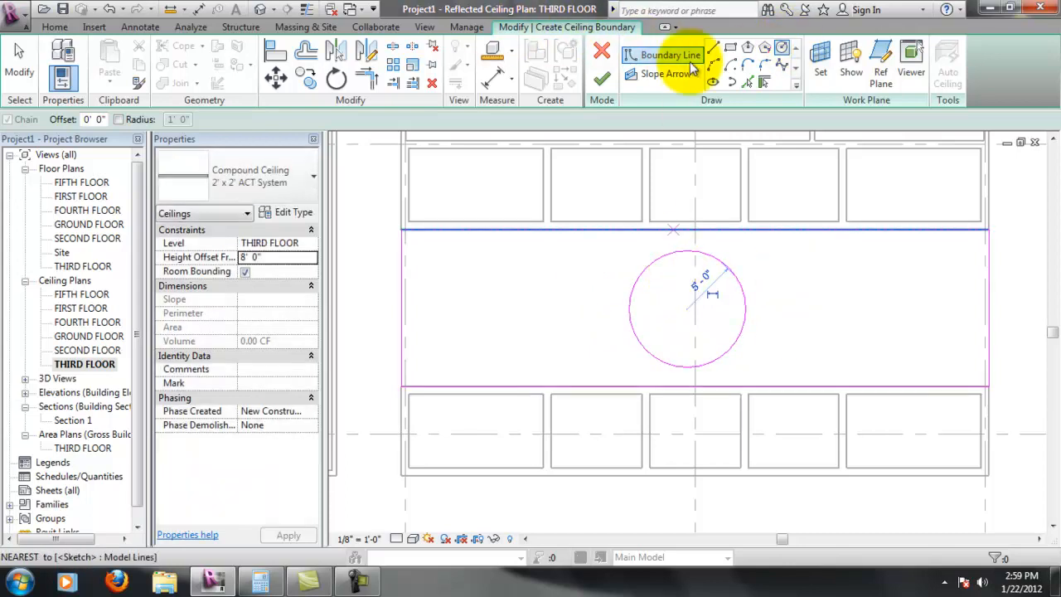
click(279, 55)
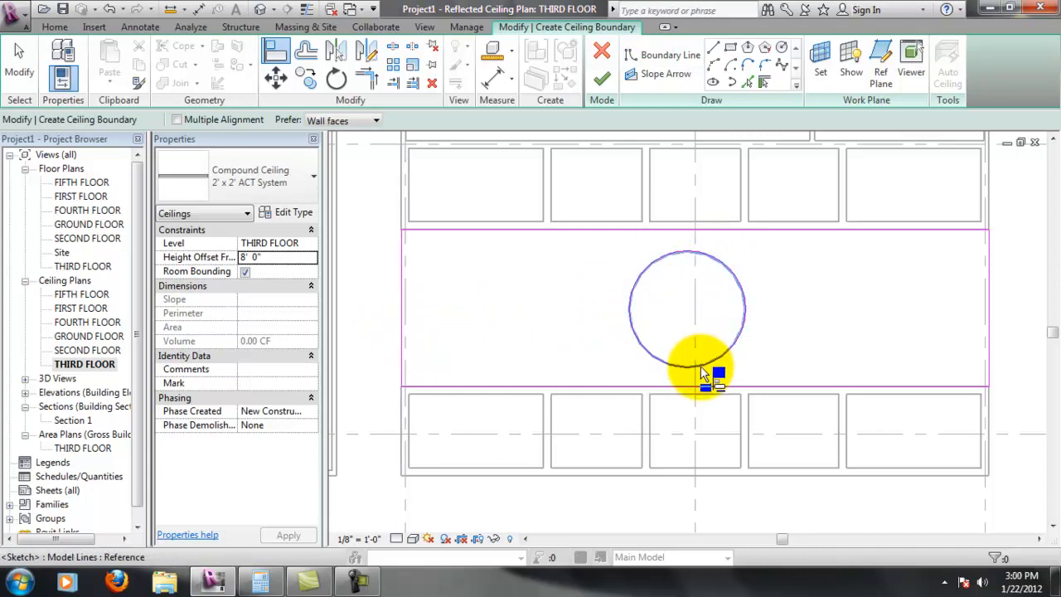
key(Escape)
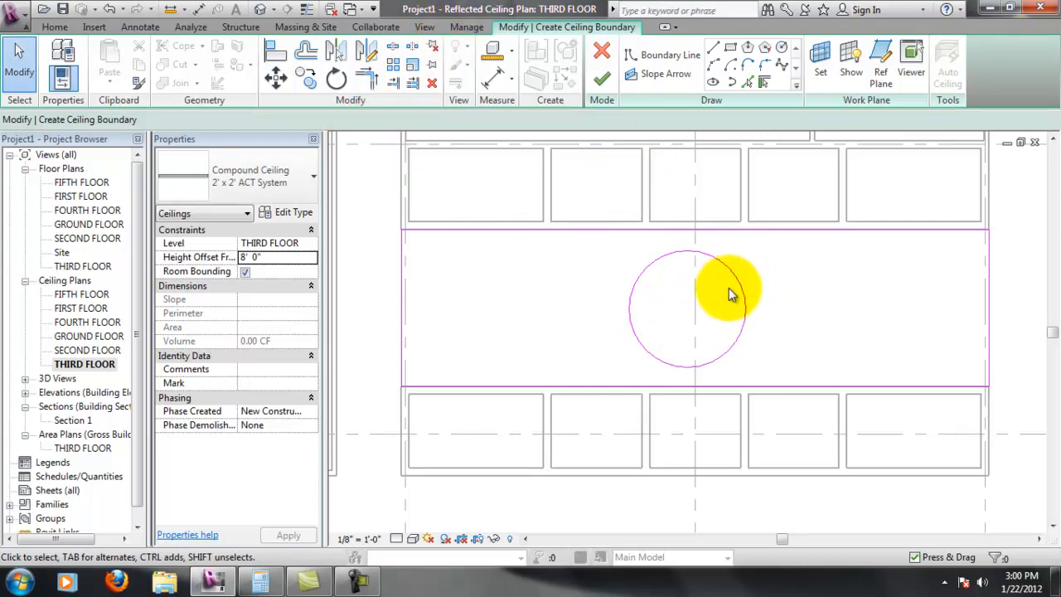
click(137, 26)
click(67, 66)
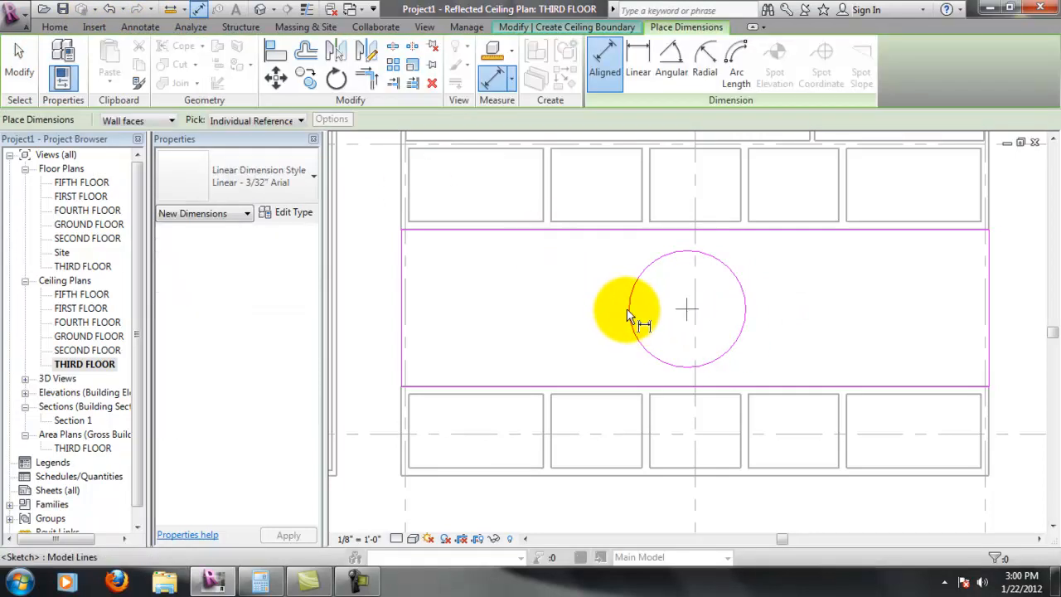
click(628, 313)
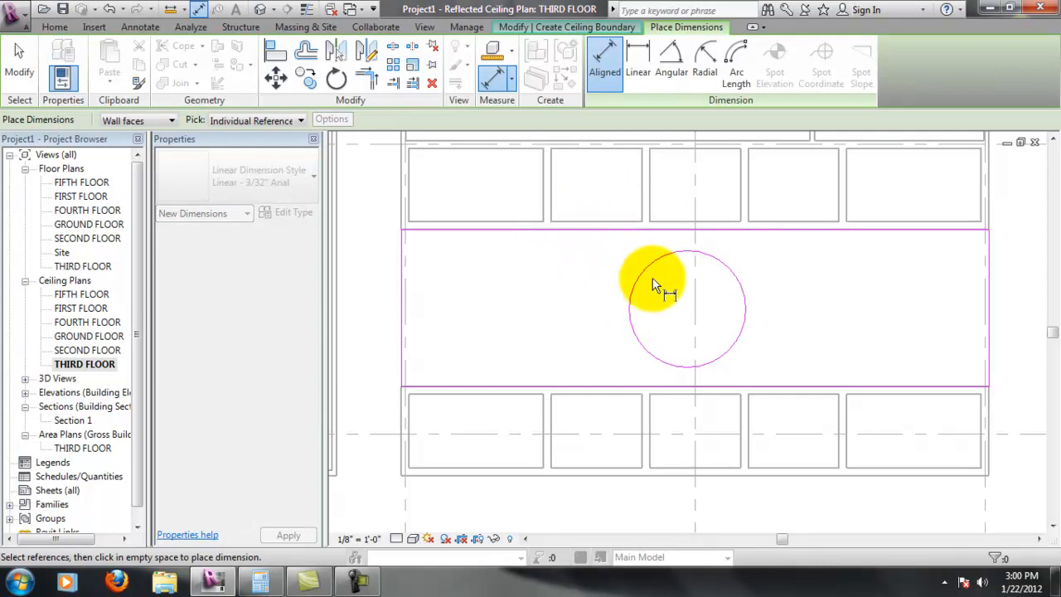
key(Escape)
key(Escape)
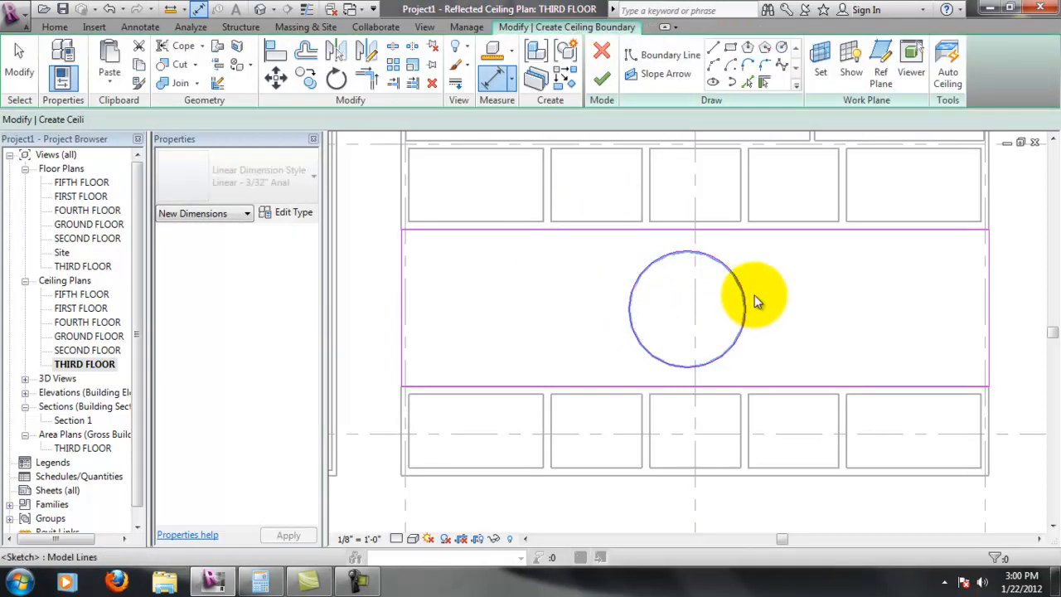
Move the sketched circle sideways so that its center sits roughly on the vertical grid line through the room.
click(750, 299)
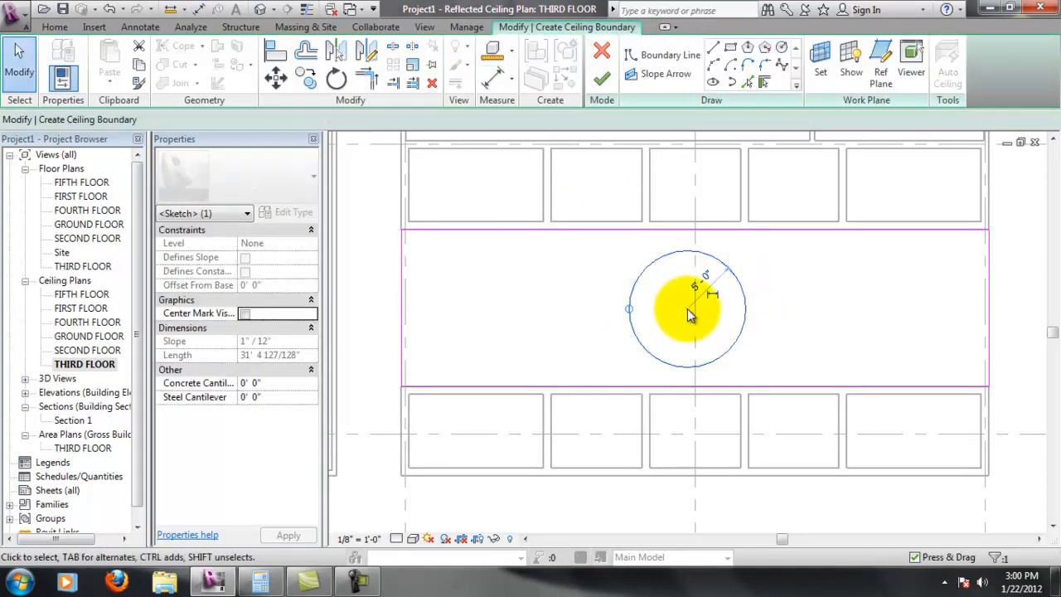
click(704, 311)
click(749, 315)
drag(749, 315, 760, 323)
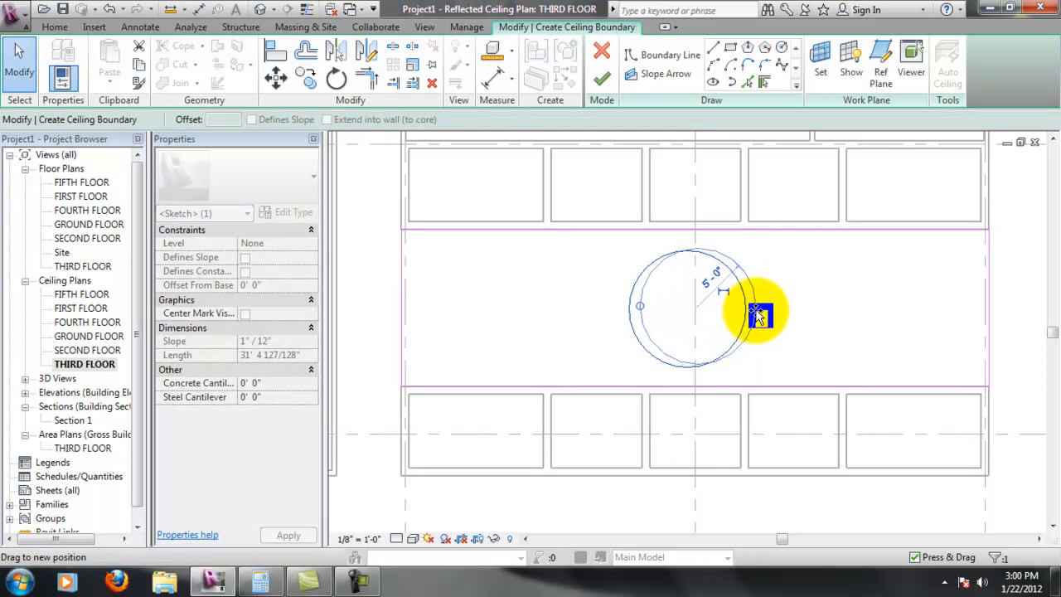
drag(753, 312, 756, 313)
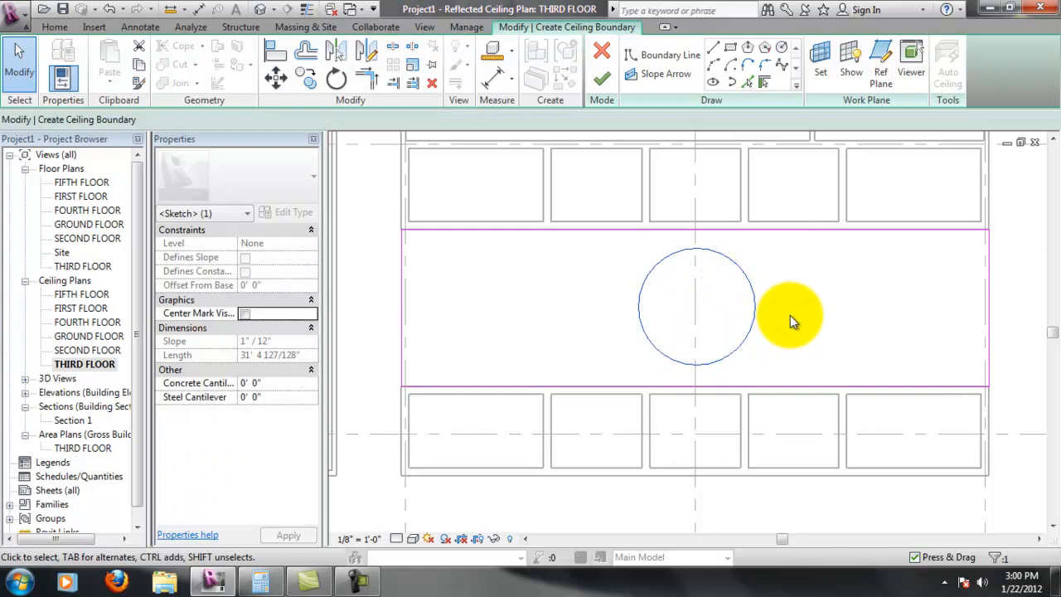
click(790, 315)
Make the center mark of the sketched circle visible.
scroll(786, 322, up, 1)
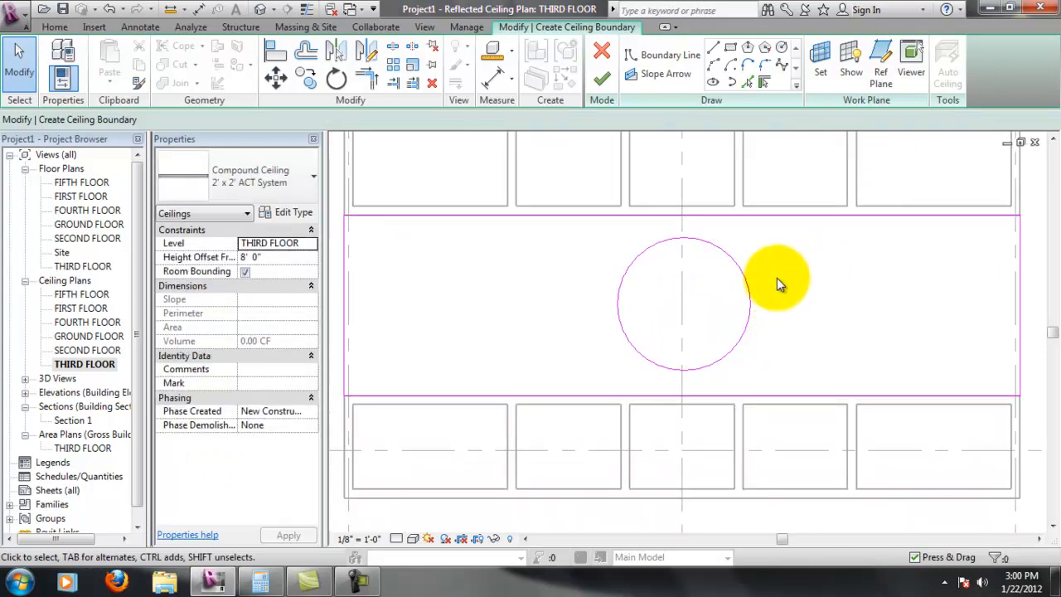
click(746, 290)
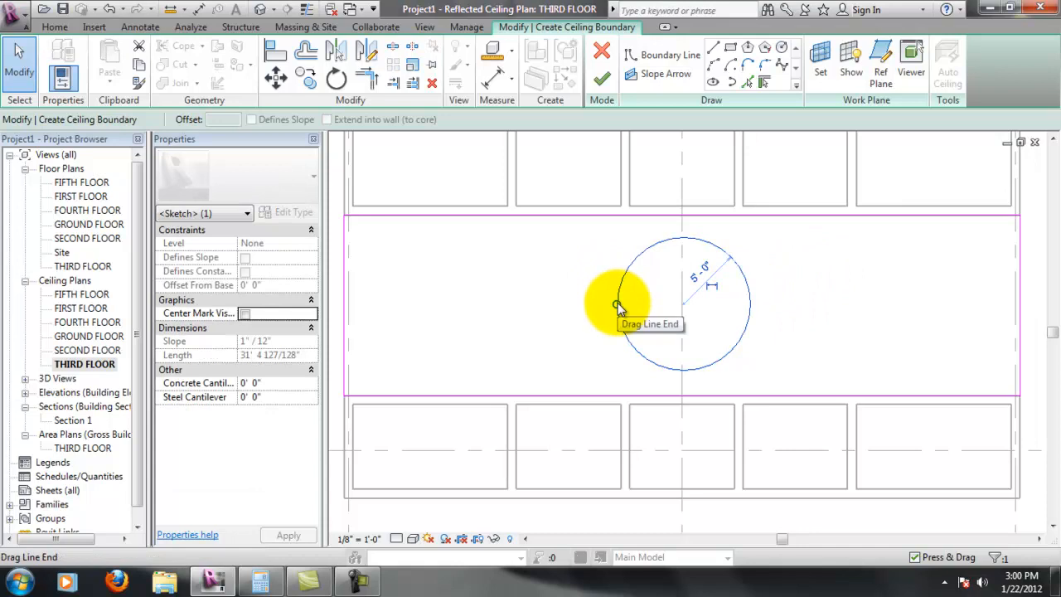
mouse_move(618, 305)
mouse_down()
mouse_move(631, 327)
mouse_move(619, 305)
mouse_up()
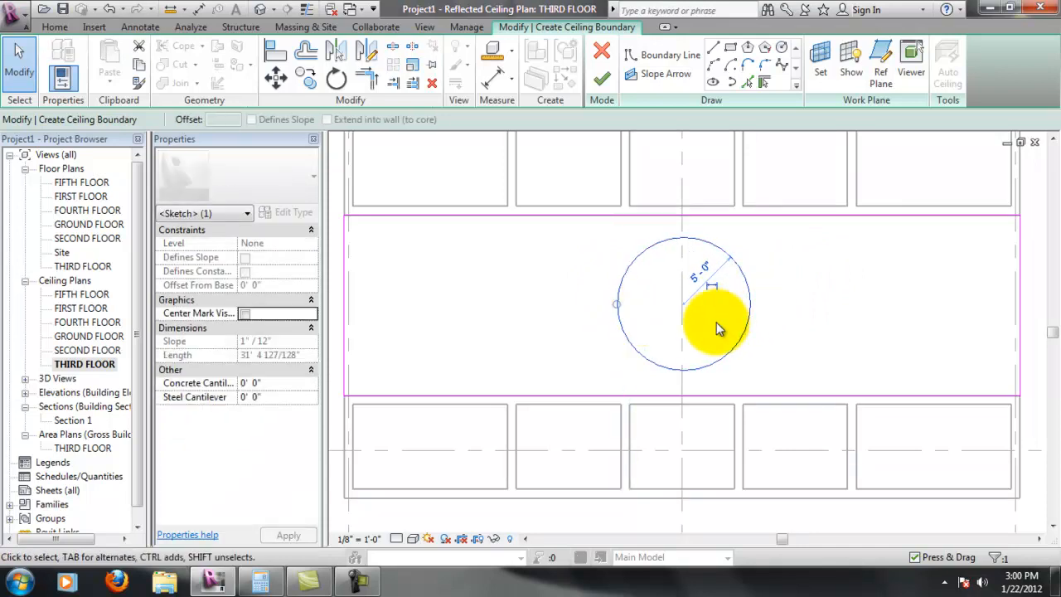
scroll(704, 307, up, 1)
scroll(699, 307, down, 1)
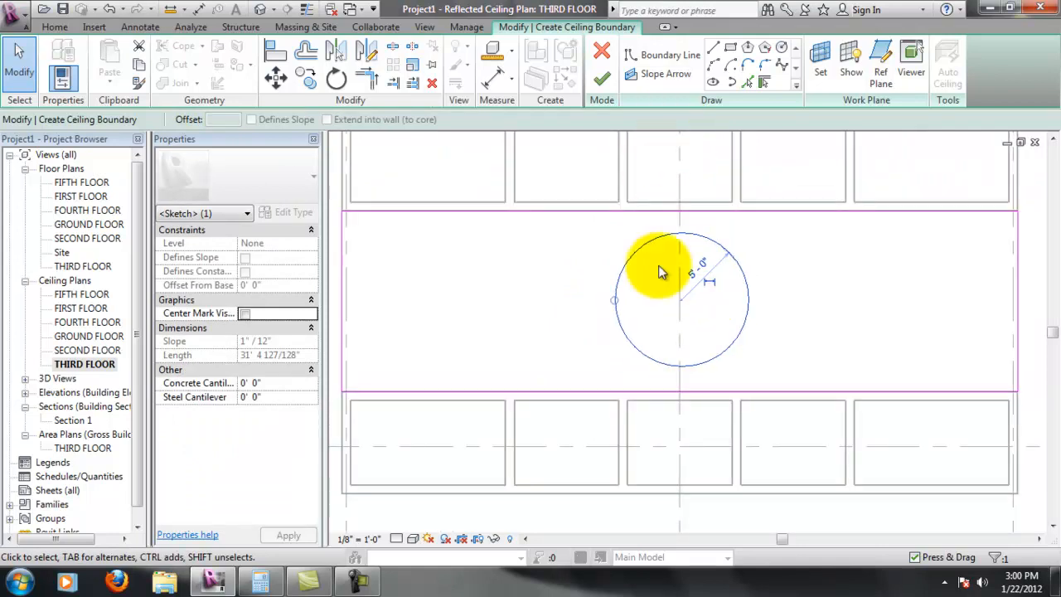
click(244, 313)
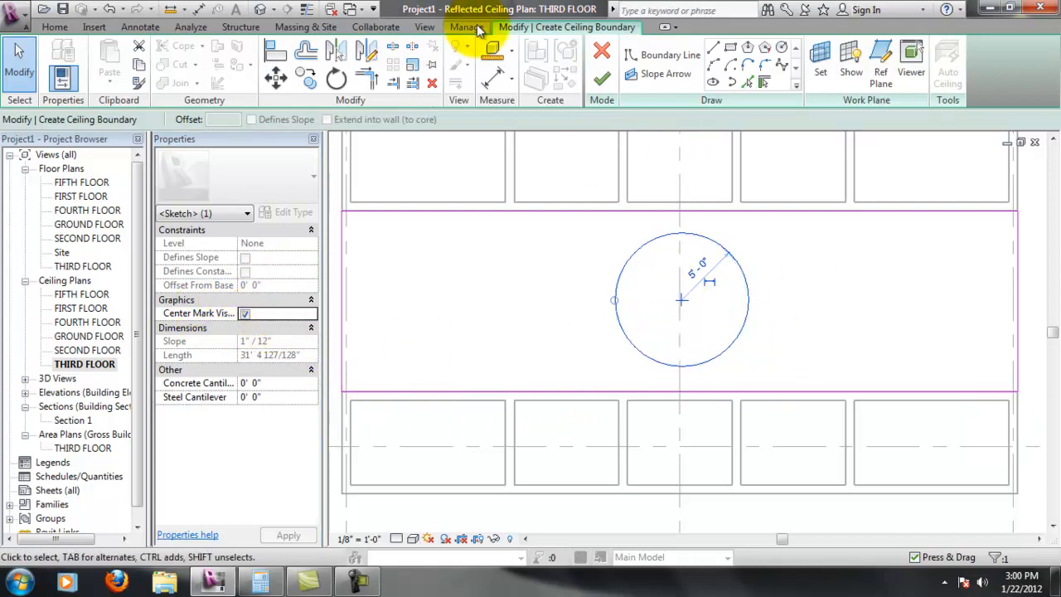
Align the circle's center mark to the vertical grid line through the middle of the ceiling.
click(277, 57)
click(681, 275)
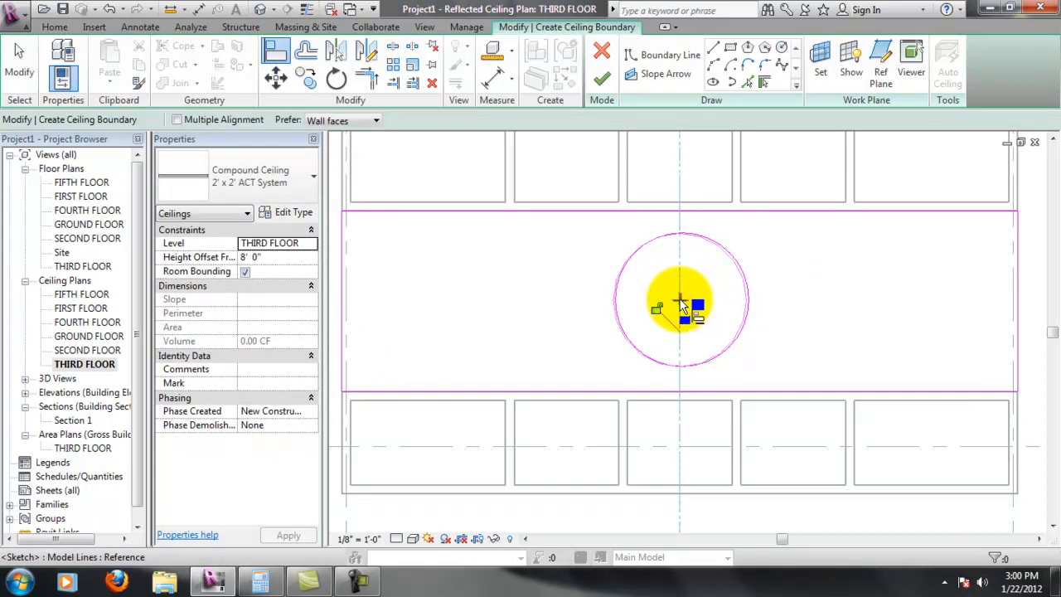
middle_drag(672, 323, 734, 319)
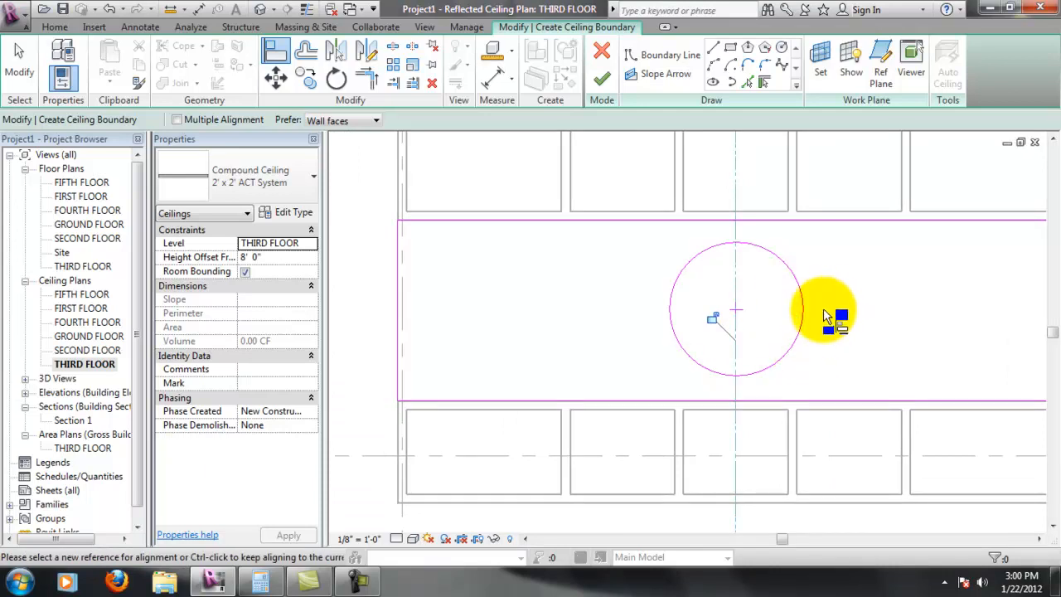
scroll(782, 402, down, 1)
key(Escape)
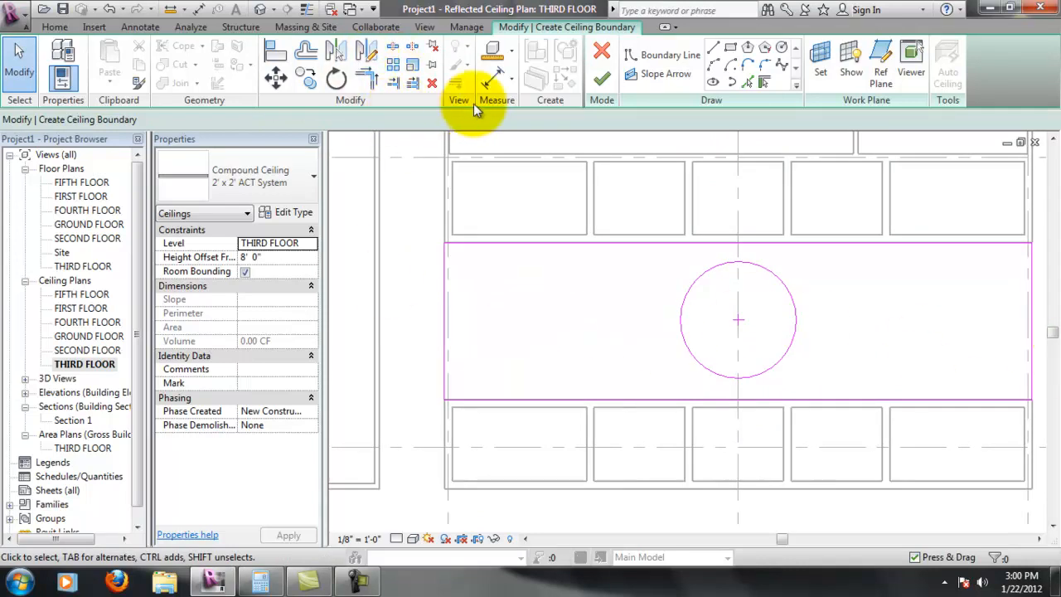
click(713, 47)
click(448, 320)
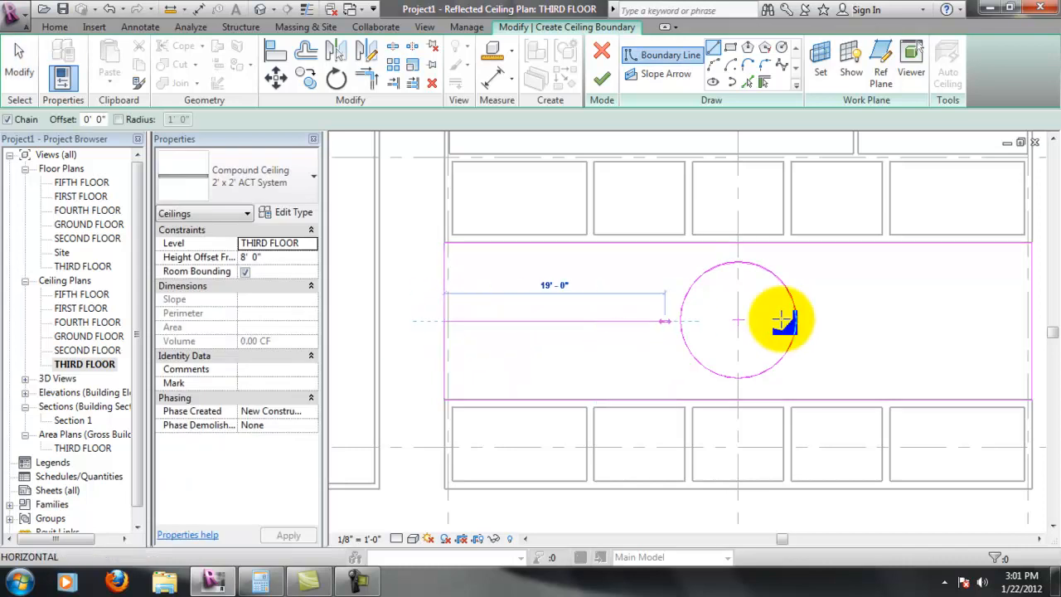
click(882, 313)
key(Escape)
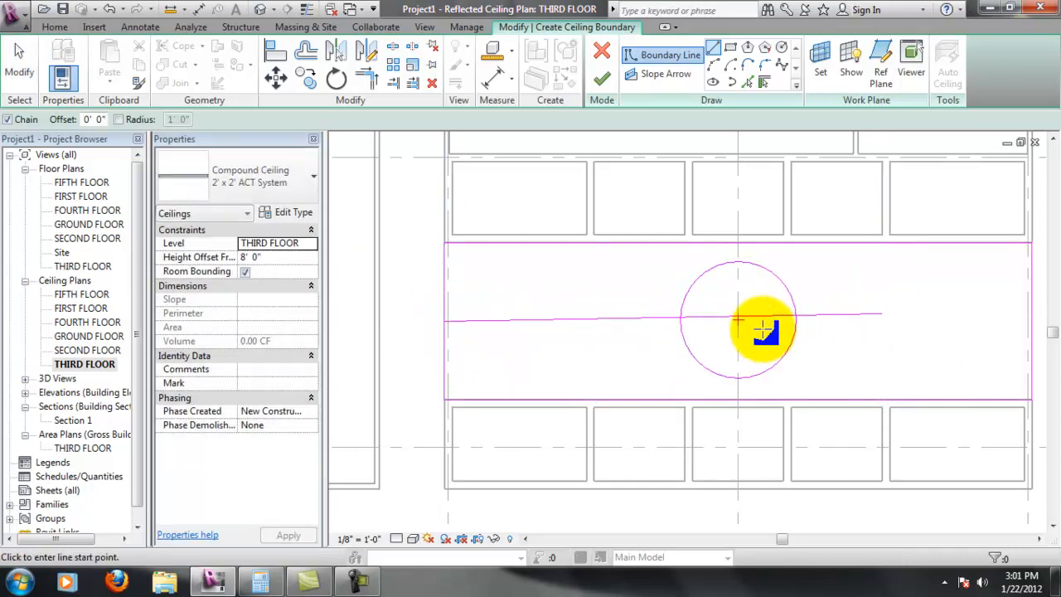
key(Escape)
click(605, 319)
key(Delete)
Sketch a horizontal helper line from the midpoint of the ceiling boundary's left edge past the circle.
click(714, 48)
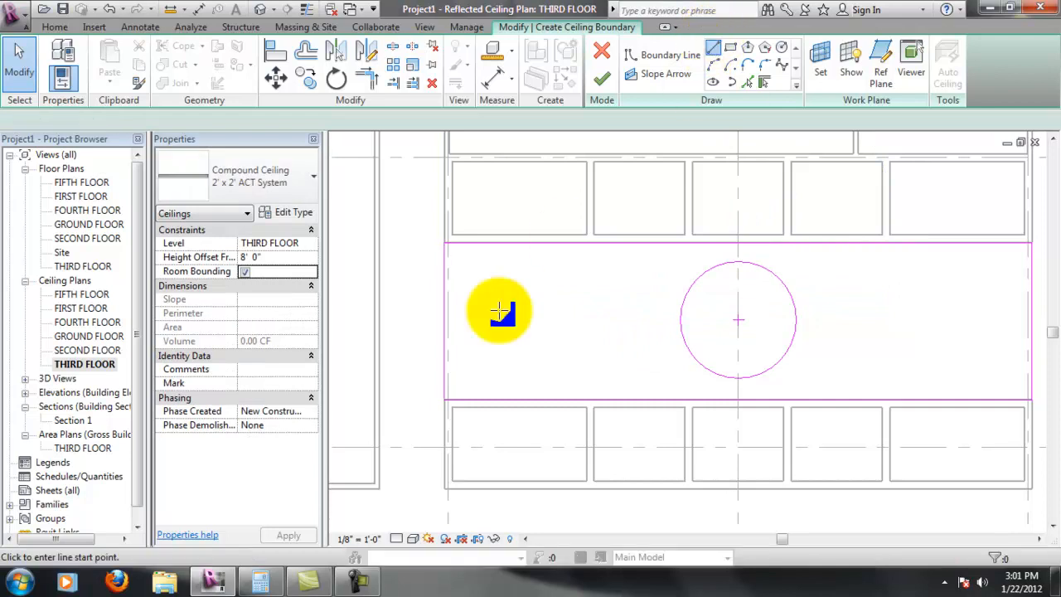
click(447, 321)
click(843, 319)
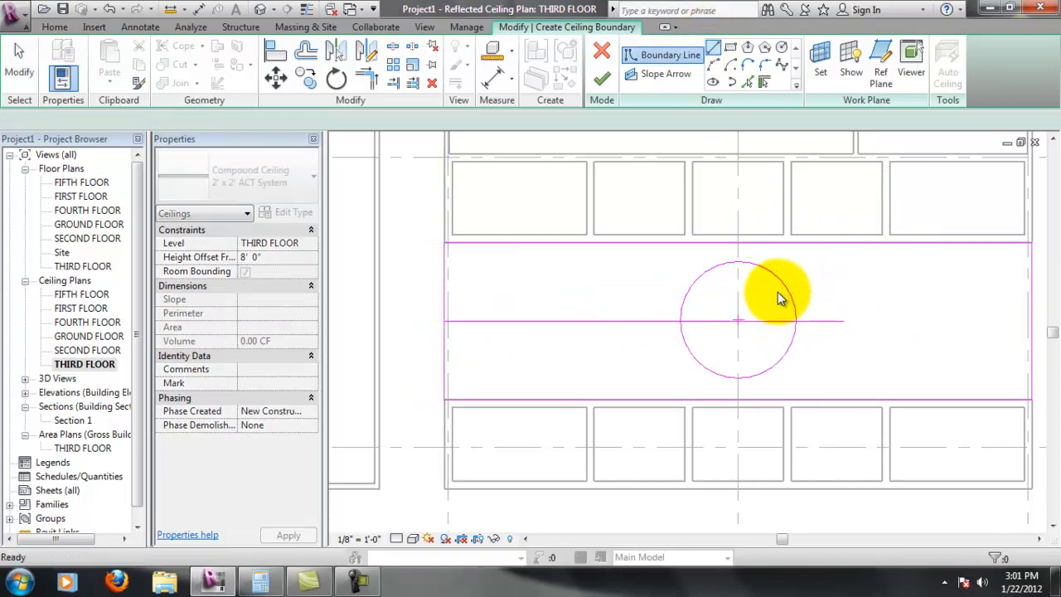
key(Escape)
Align the circle's center mark to the horizontal helper line.
scroll(775, 291, up, 2)
scroll(722, 355, up, 4)
key(Escape)
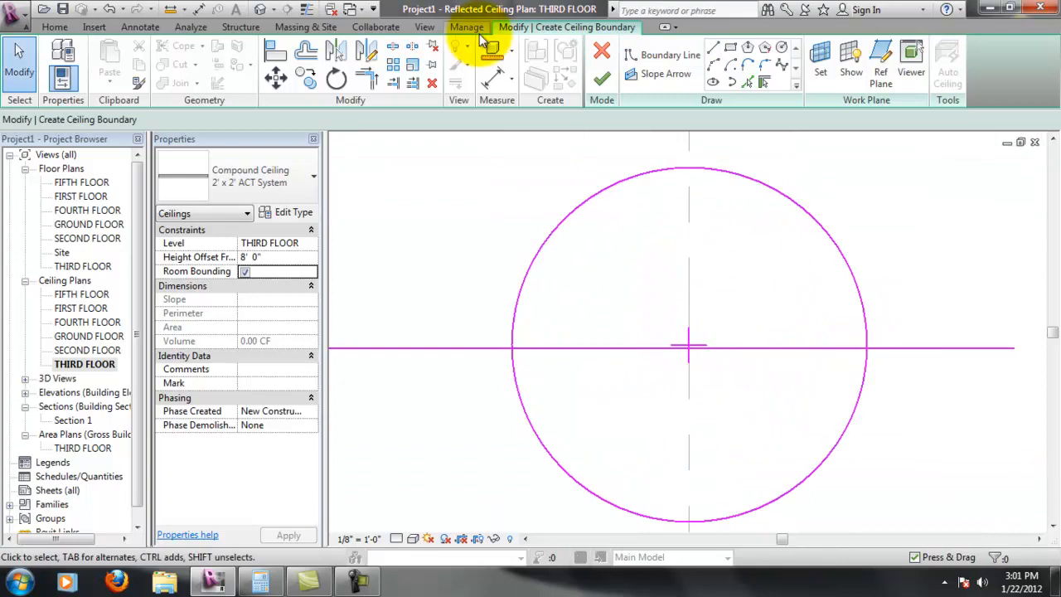
click(276, 52)
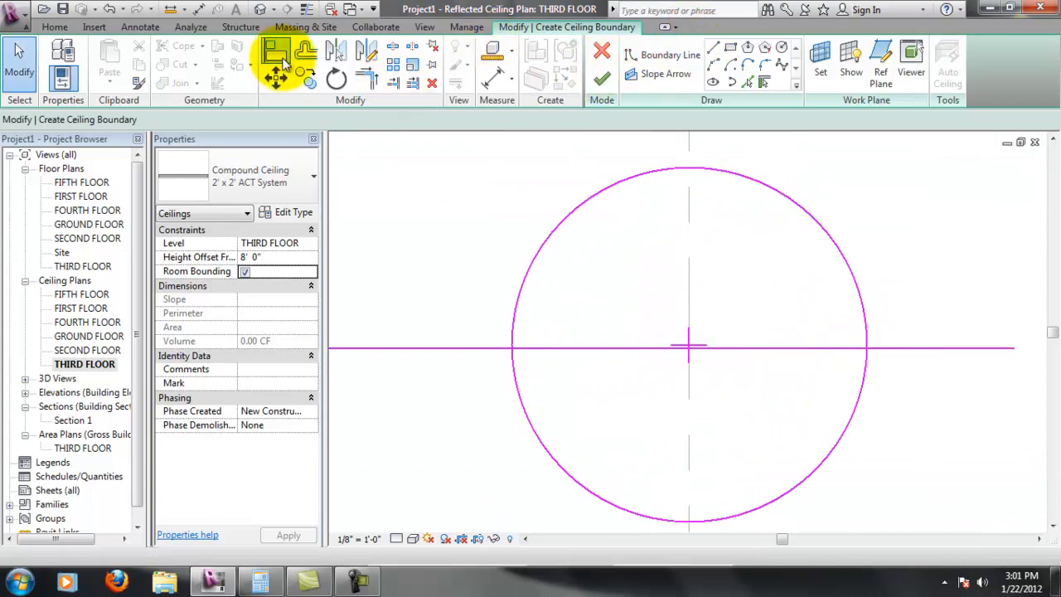
click(722, 347)
scroll(729, 357, down, 2)
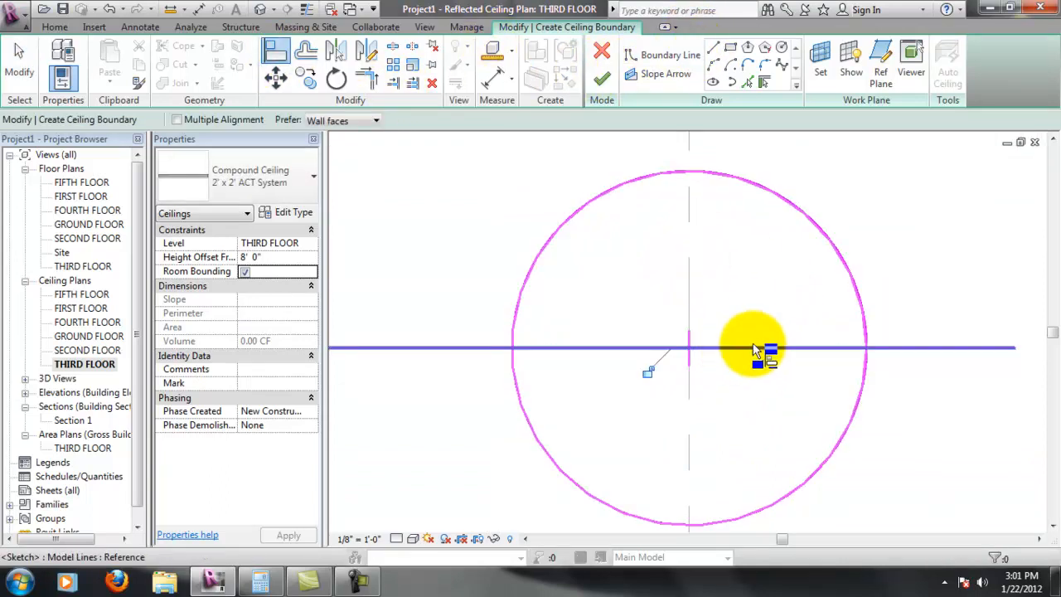
scroll(766, 348, down, 3)
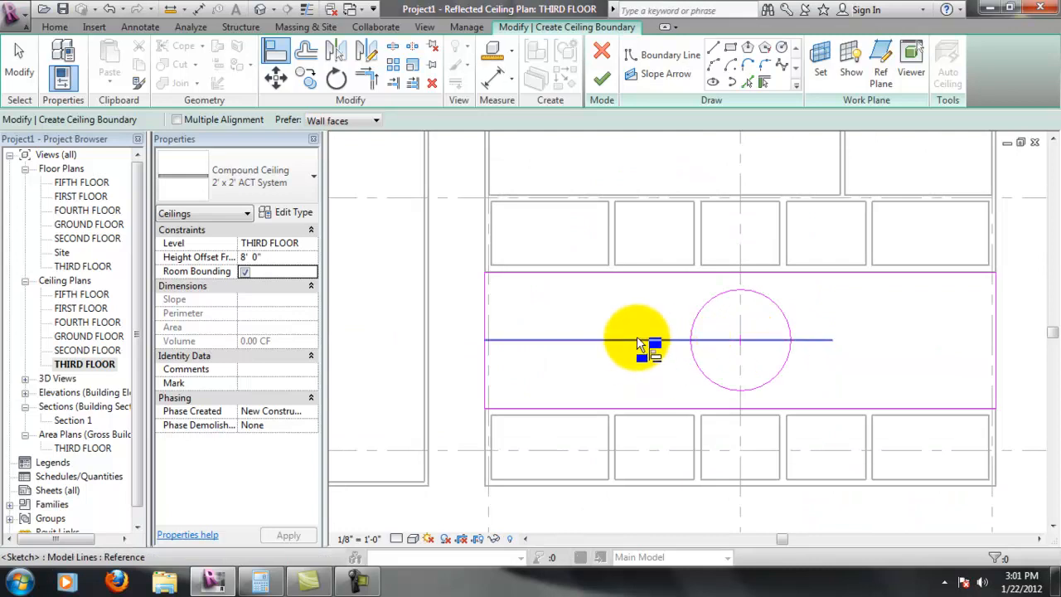
key(Escape)
key(Escape)
Delete the horizontal helper line and finish the 2' x 2' ACT ceiling sketch with its circular opening.
click(676, 345)
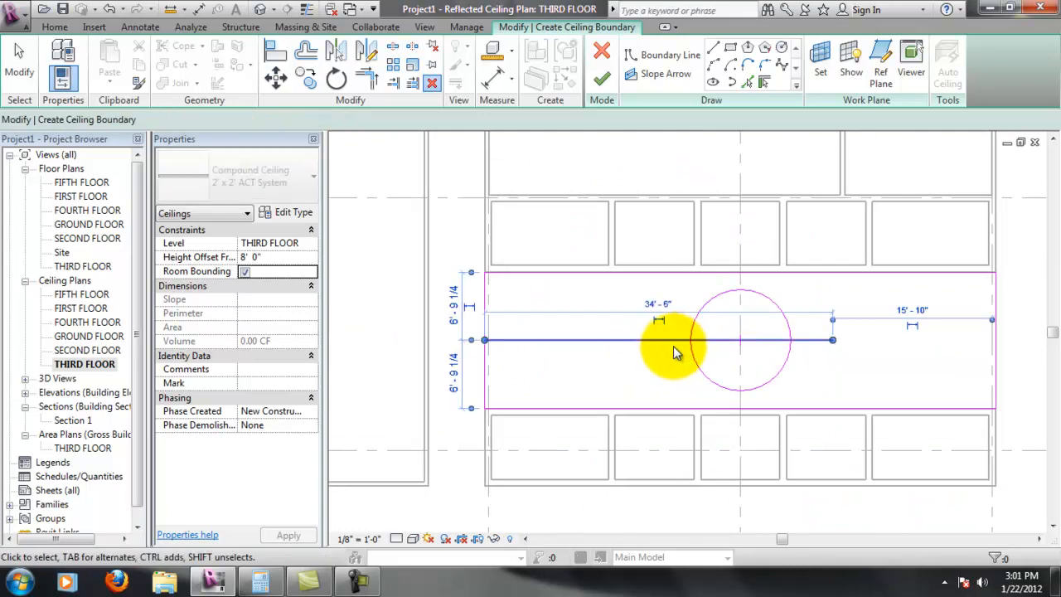
key(Delete)
scroll(803, 361, up, 1)
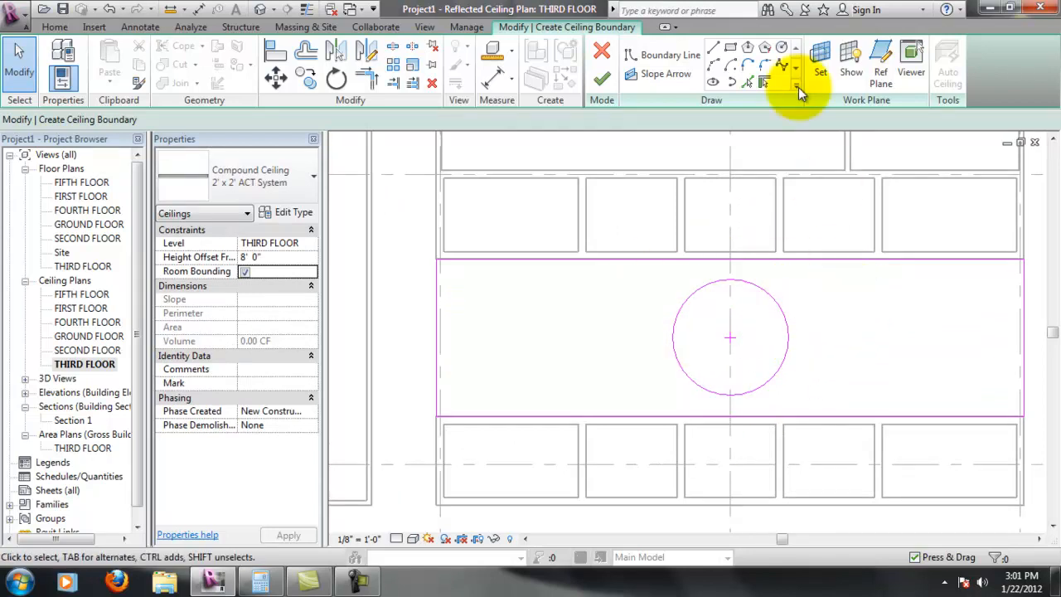
click(605, 81)
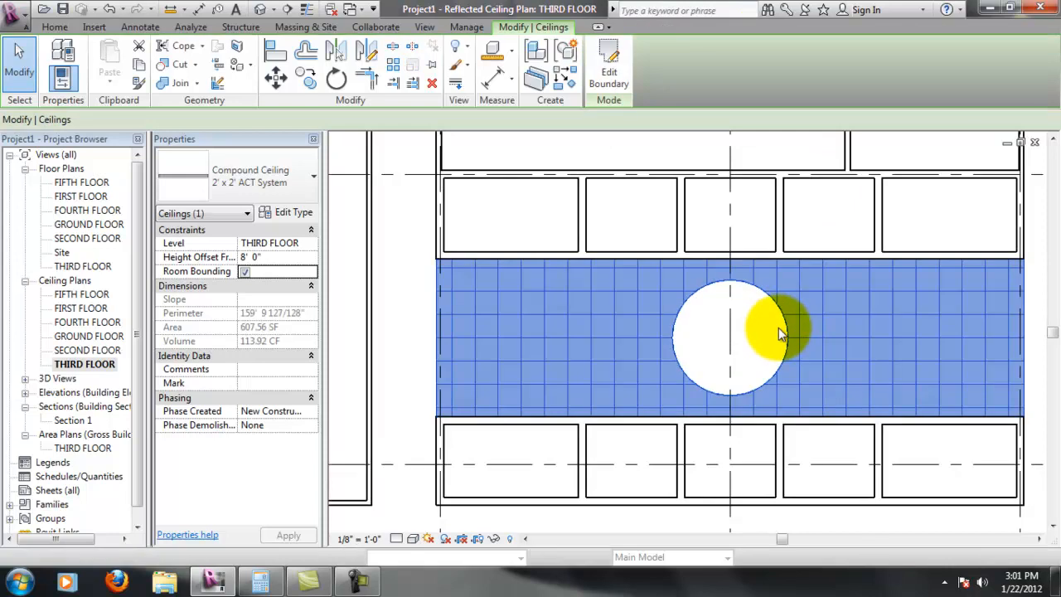
middle_drag(963, 342, 862, 346)
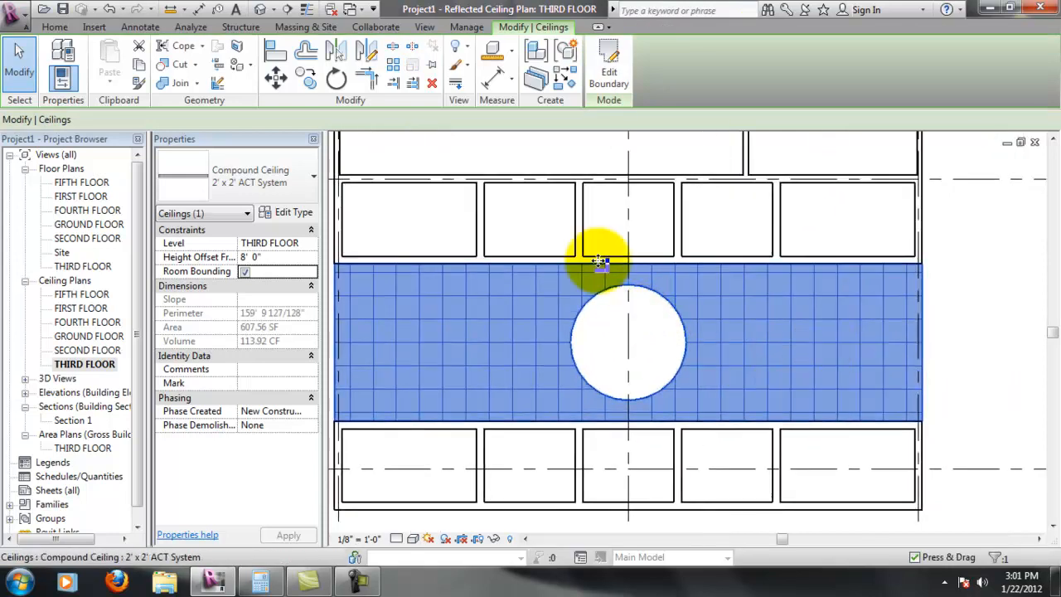
scroll(670, 339, down, 2)
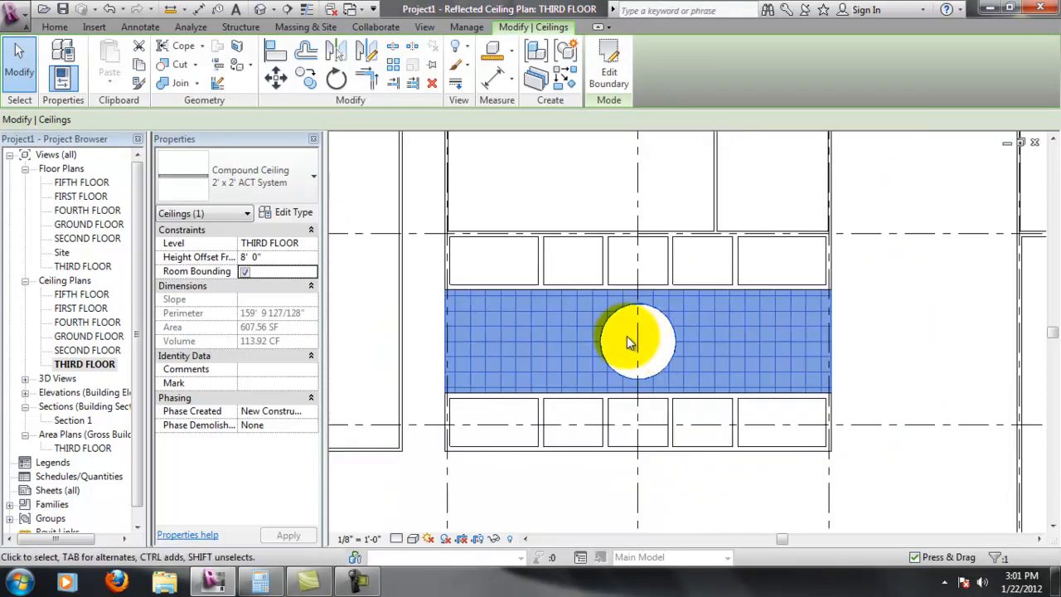
scroll(634, 340, up, 2)
click(990, 303)
scroll(646, 333, up, 2)
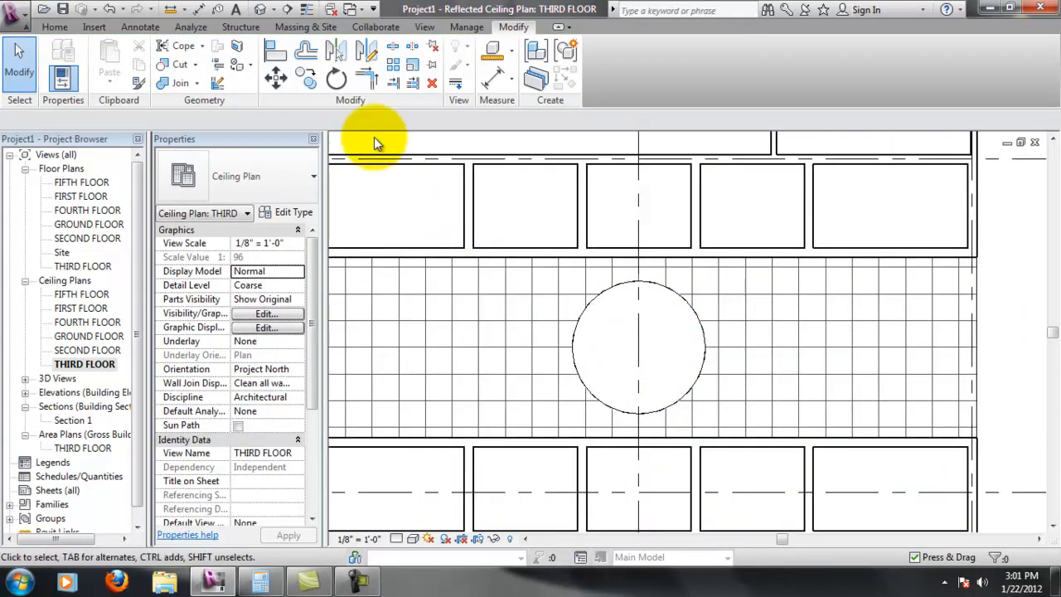
Start a sketched GWB on Mtl. Stud ceiling and draw a circular boundary of about 6' radius centered on the circular opening.
click(53, 27)
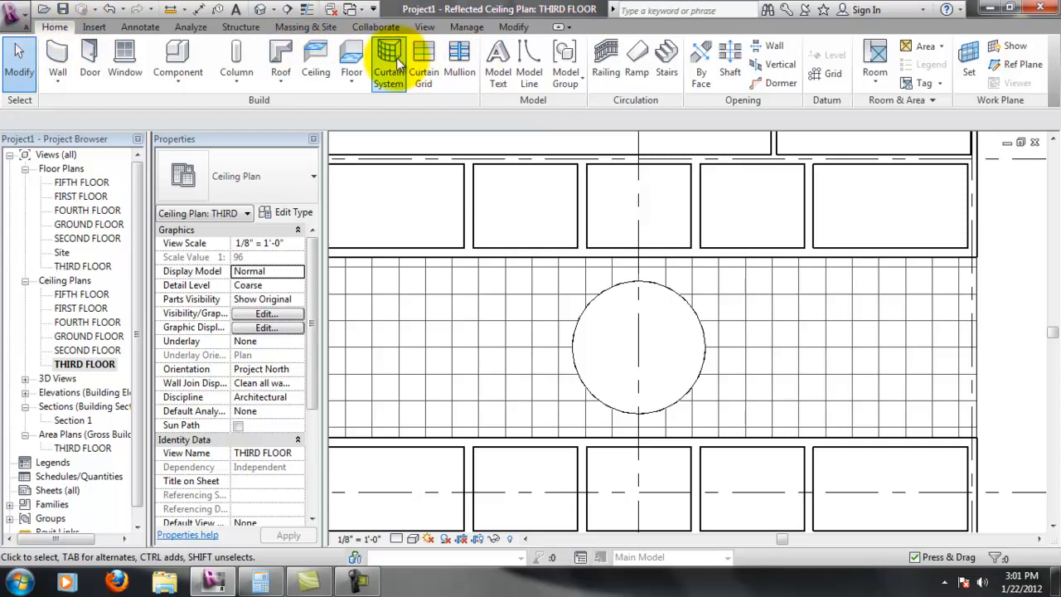
click(303, 74)
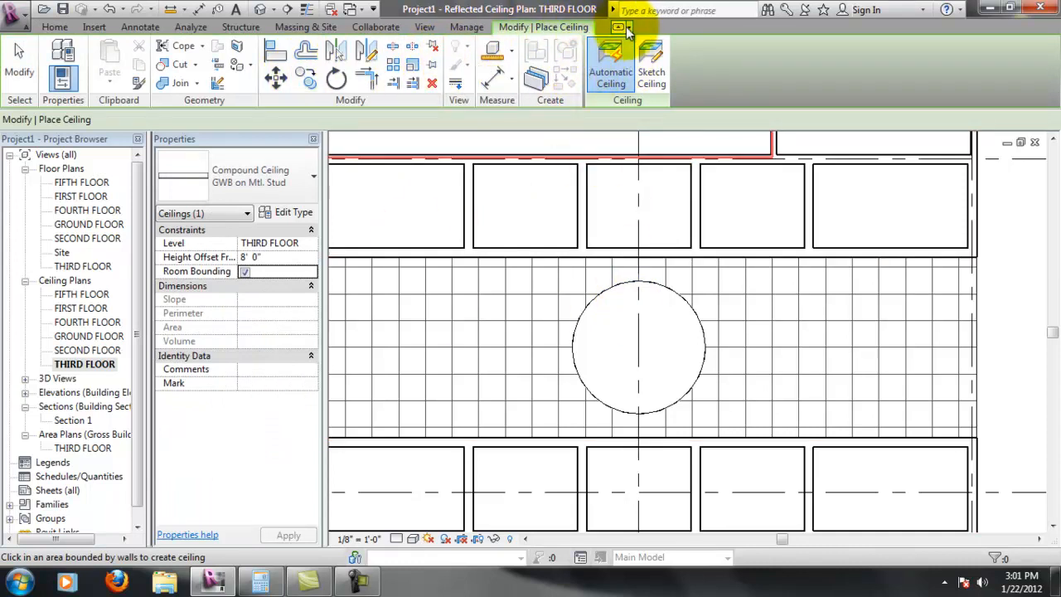
click(651, 68)
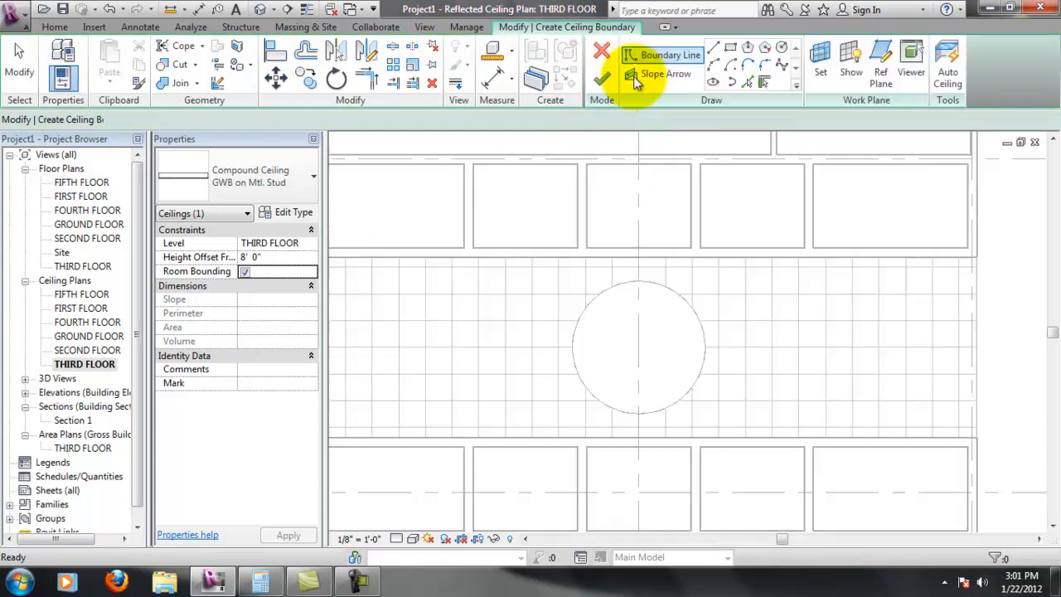
click(781, 48)
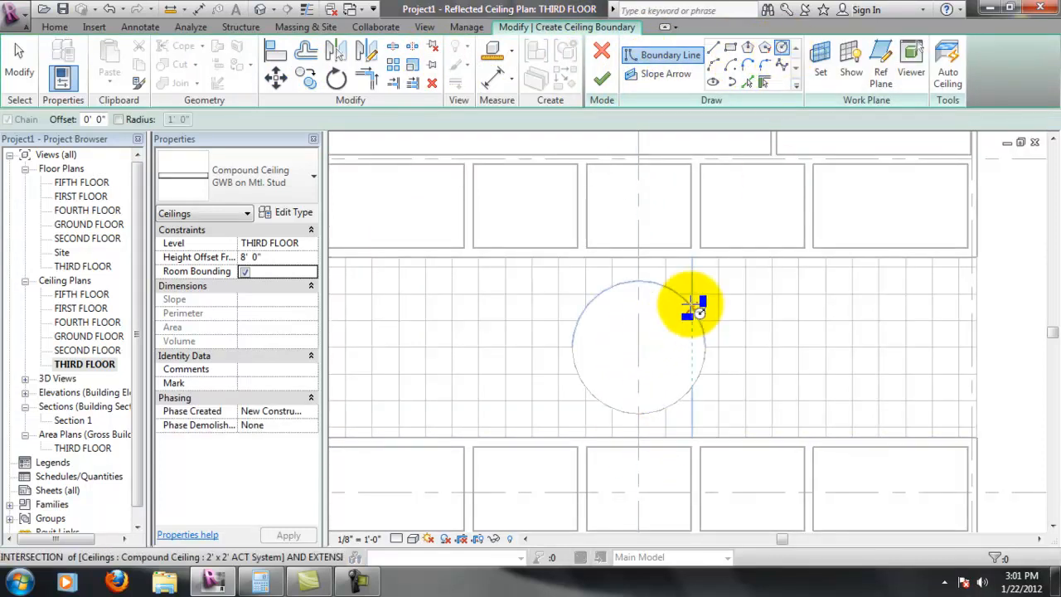
click(639, 348)
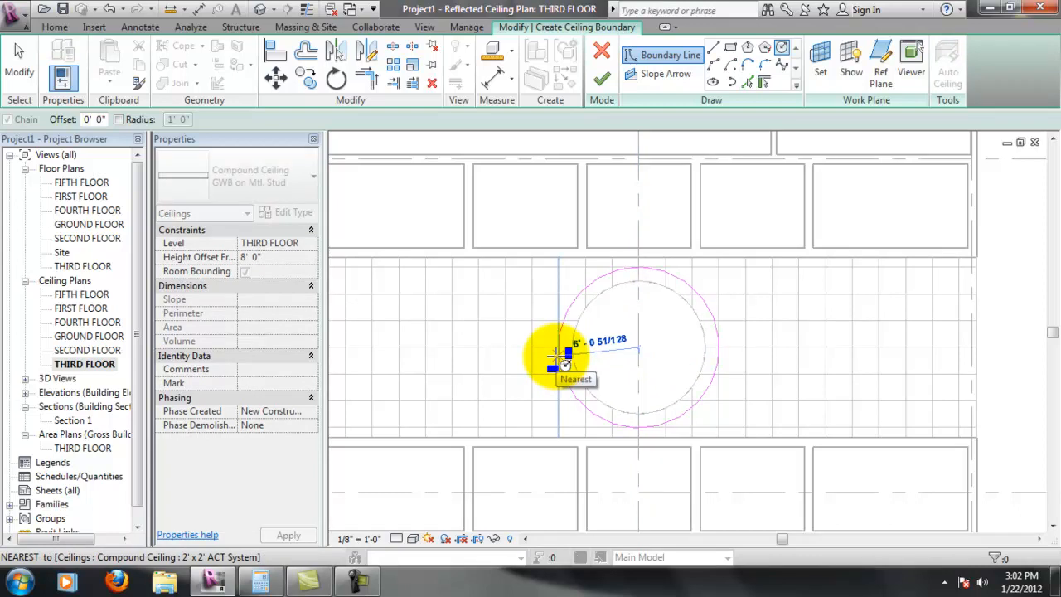
click(555, 356)
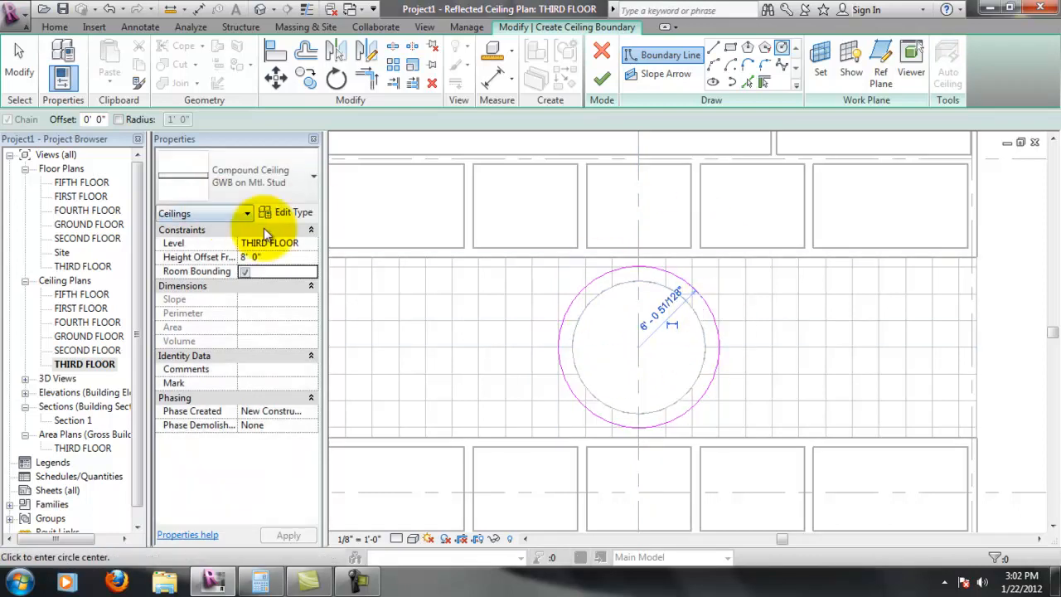
Set the circular ceiling's height offset from level to 10' and finish its sketch.
click(265, 244)
drag(267, 257, 205, 259)
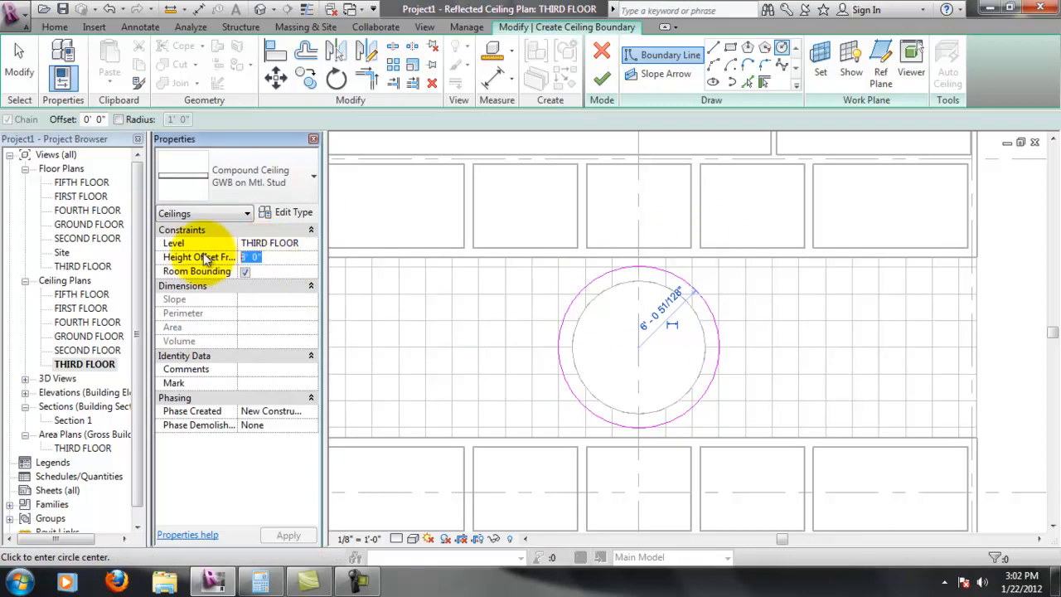
text(10')
key(Return)
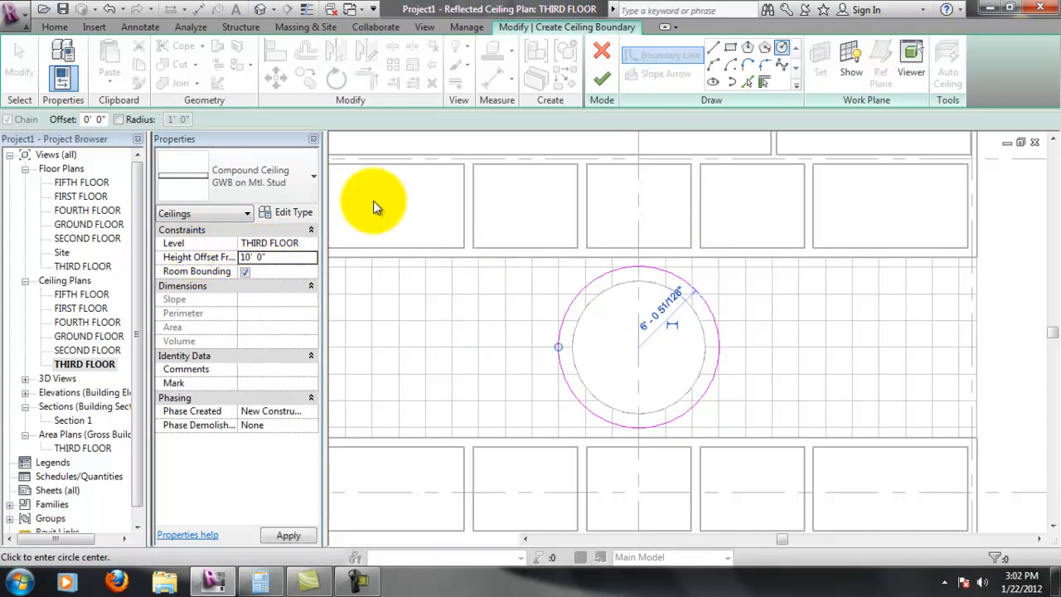
click(601, 77)
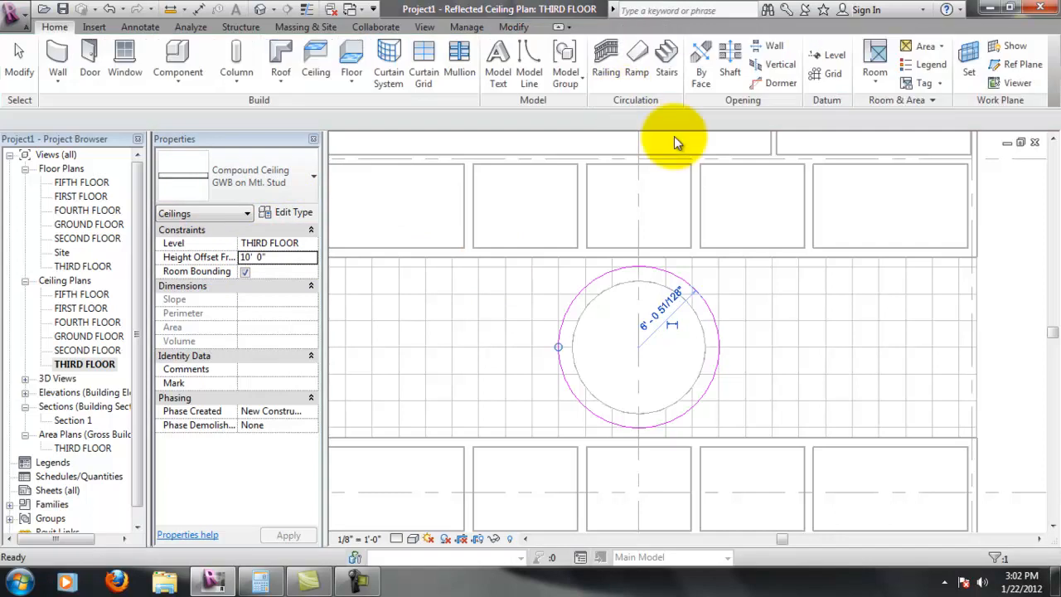
click(986, 337)
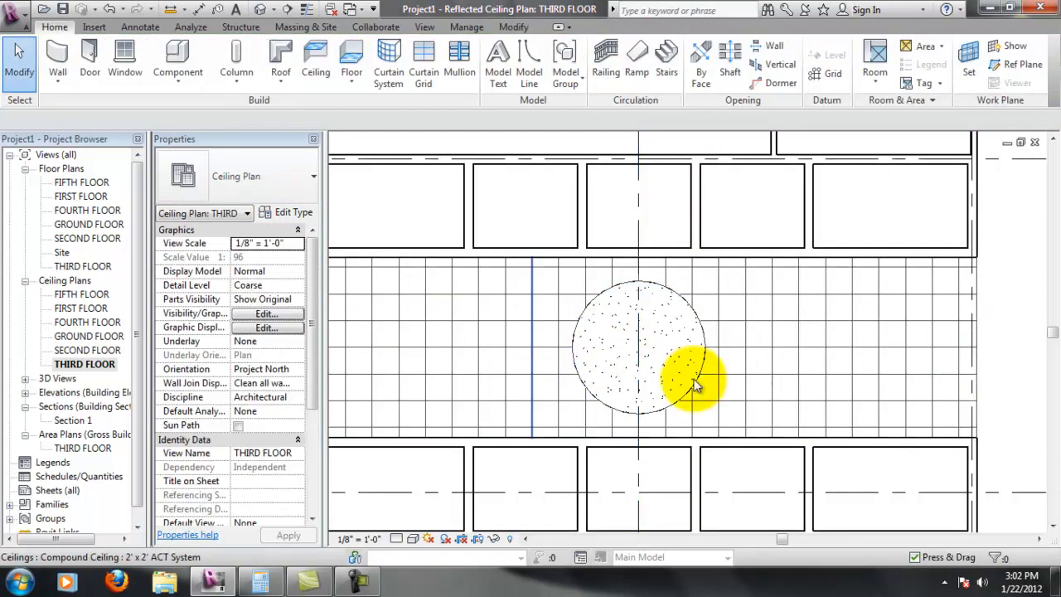
Open the THIRD FLOOR EXTERIOR ISO 3D view and examine the raised circular ceiling above the opening from several angles.
scroll(609, 319, down, 3)
scroll(670, 340, down, 2)
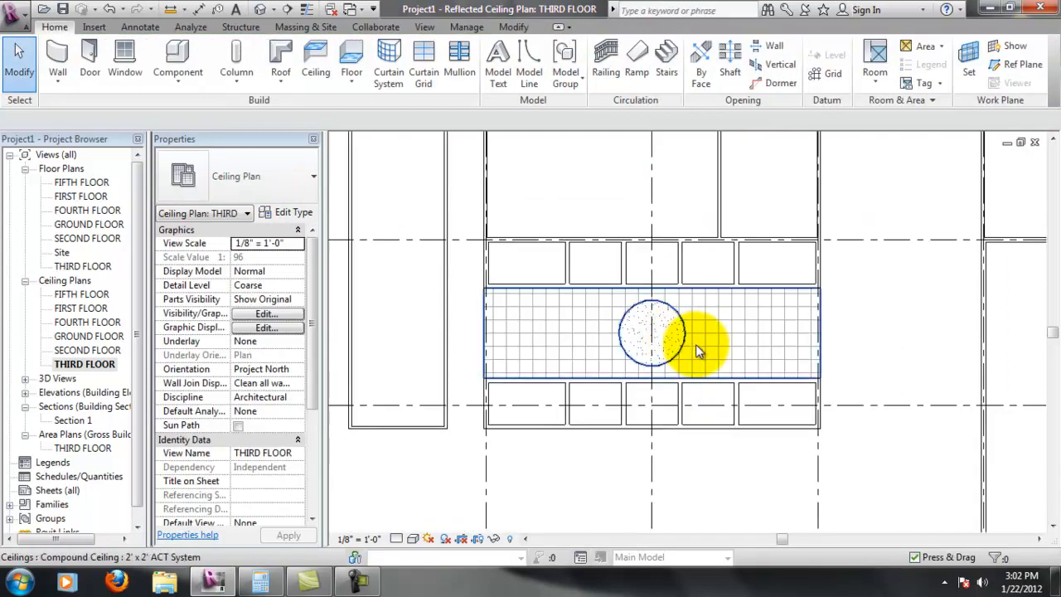
scroll(685, 335, down, 1)
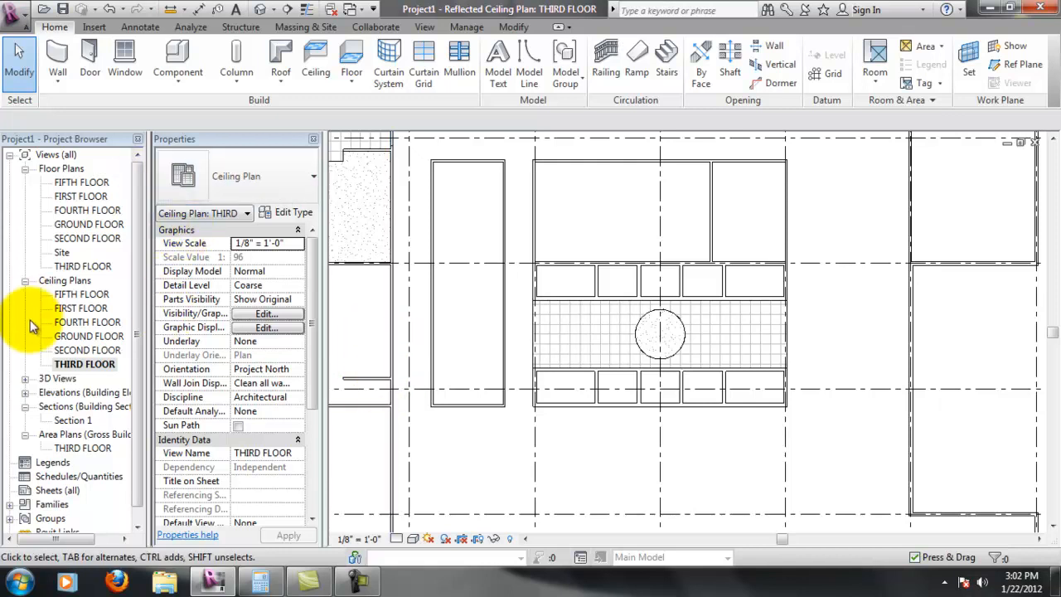
click(25, 378)
double_click(106, 406)
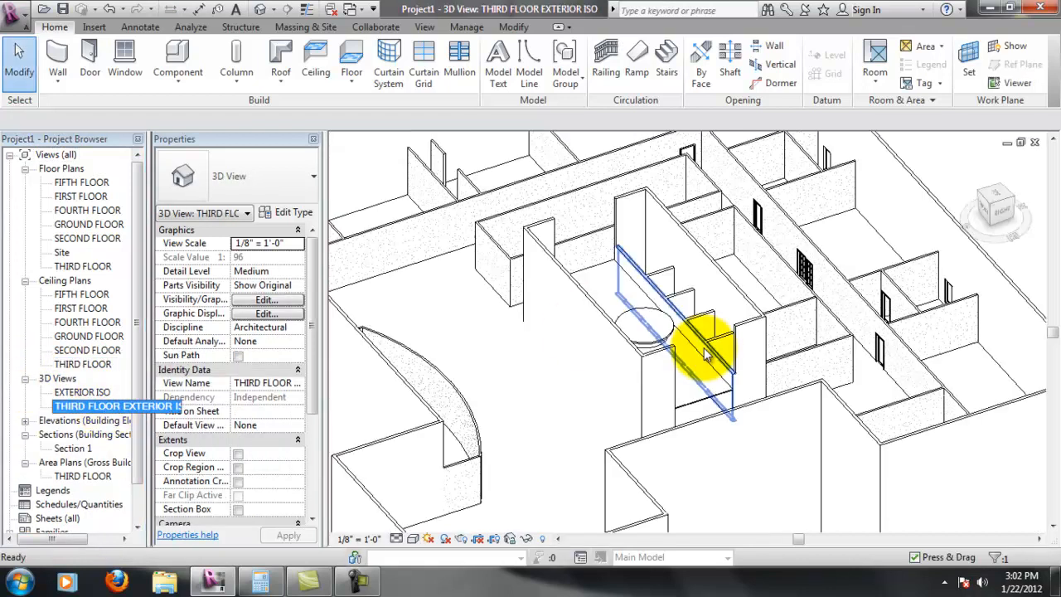
shift+middle_drag(741, 443, 679, 357)
shift+middle_drag(609, 383, 637, 324)
scroll(655, 319, up, 3)
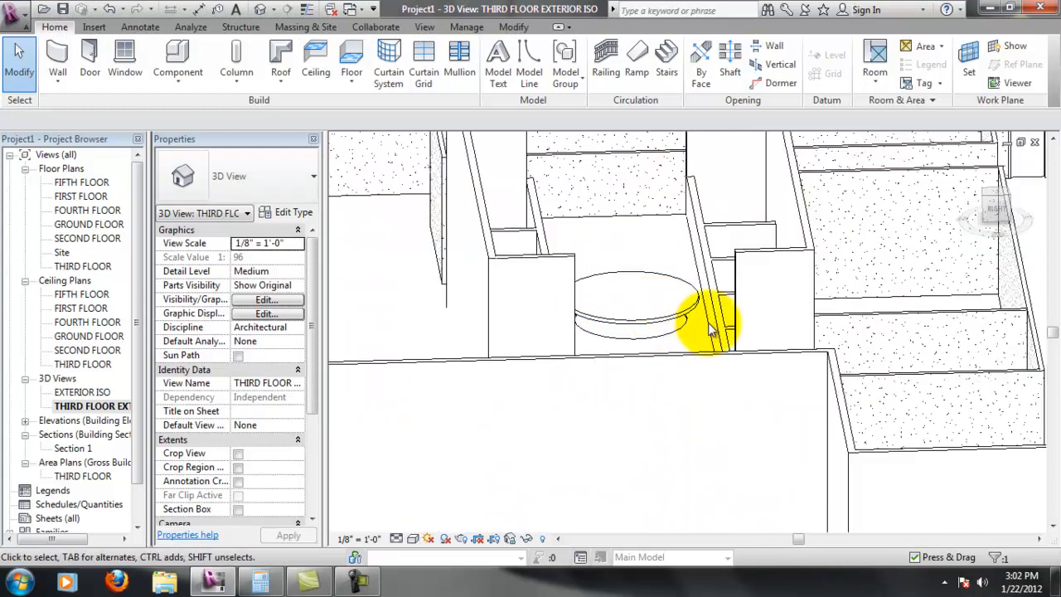
scroll(655, 364, down, 6)
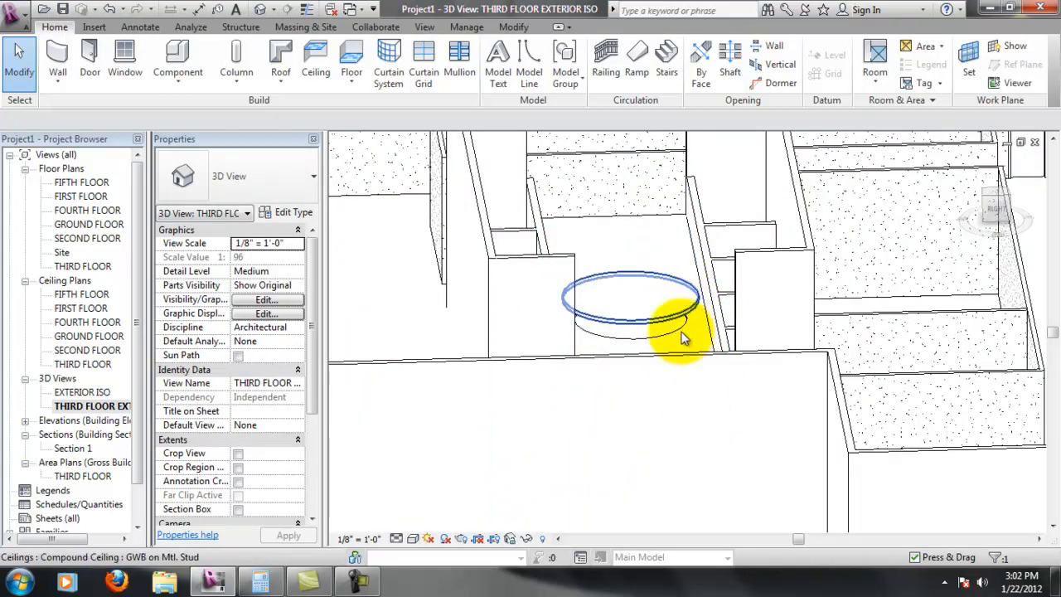
scroll(687, 406, up, 5)
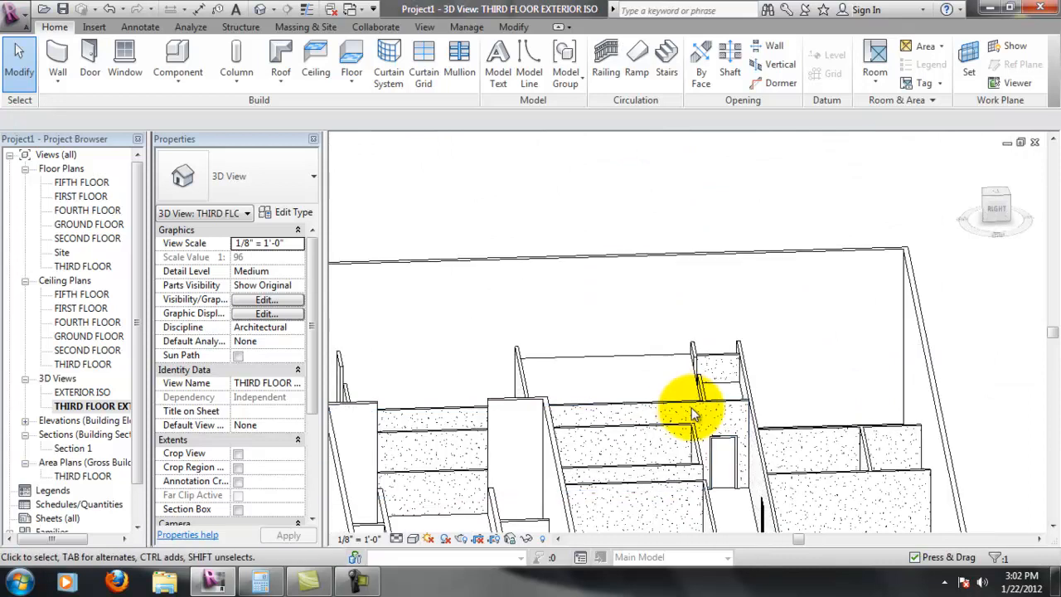
shift+middle_drag(697, 385, 693, 415)
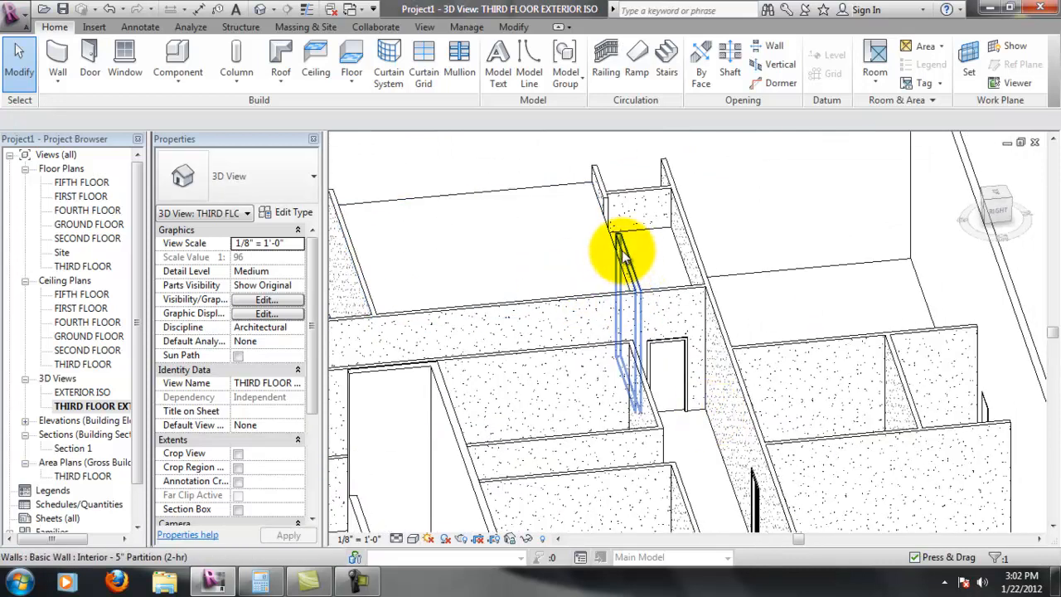
middle_drag(535, 331, 610, 330)
middle_drag(587, 452, 679, 298)
scroll(537, 407, up, 1)
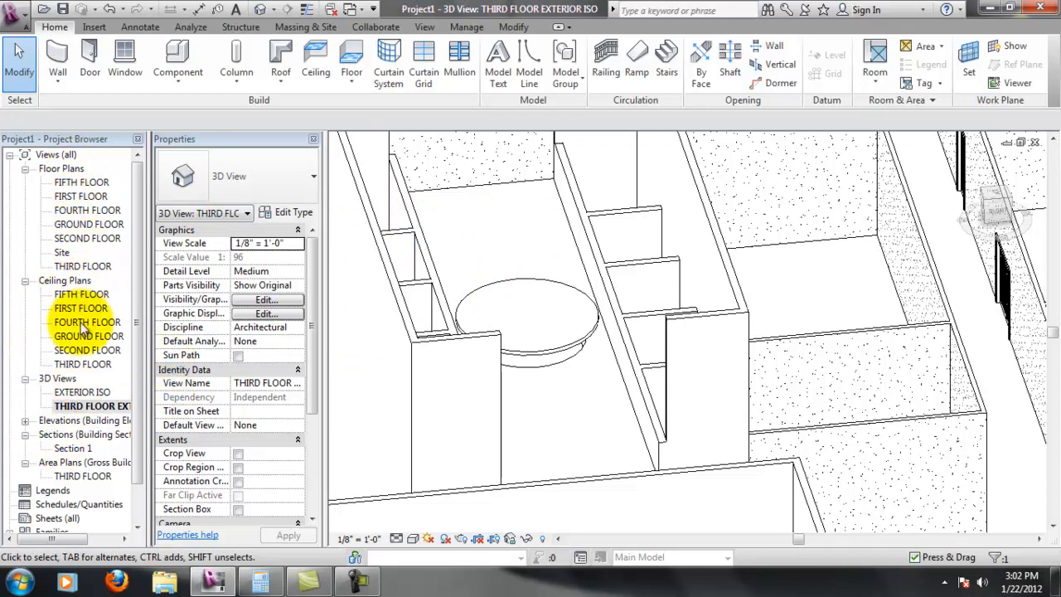
Place a perspective camera in the THIRD FLOOR floor plan, looking from the elevator lobby's left end toward its right end.
click(83, 266)
double_click(84, 269)
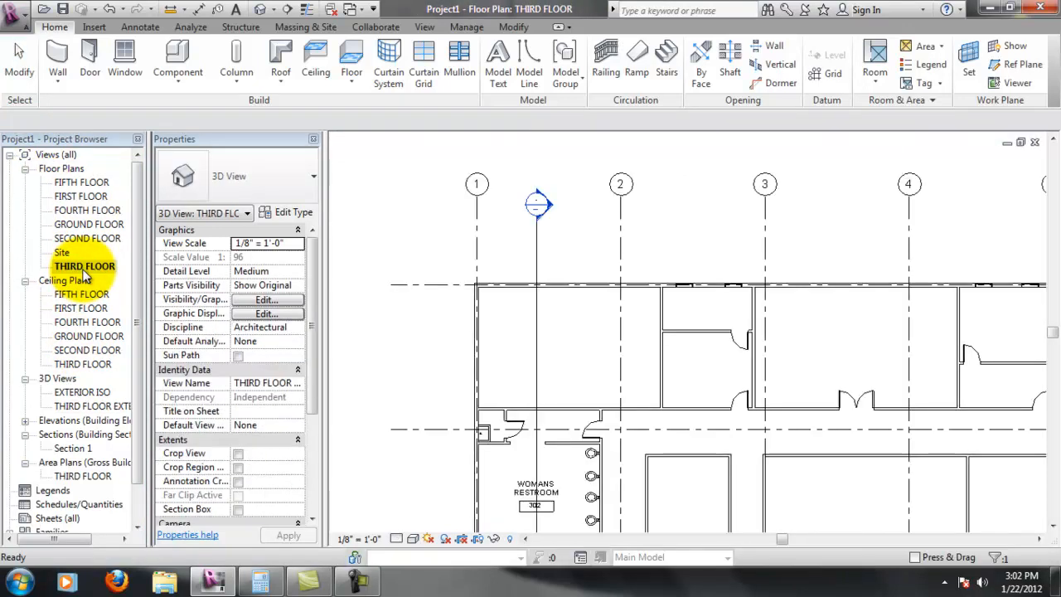
middle_drag(755, 388, 665, 212)
middle_drag(857, 400, 698, 321)
scroll(727, 420, up, 1)
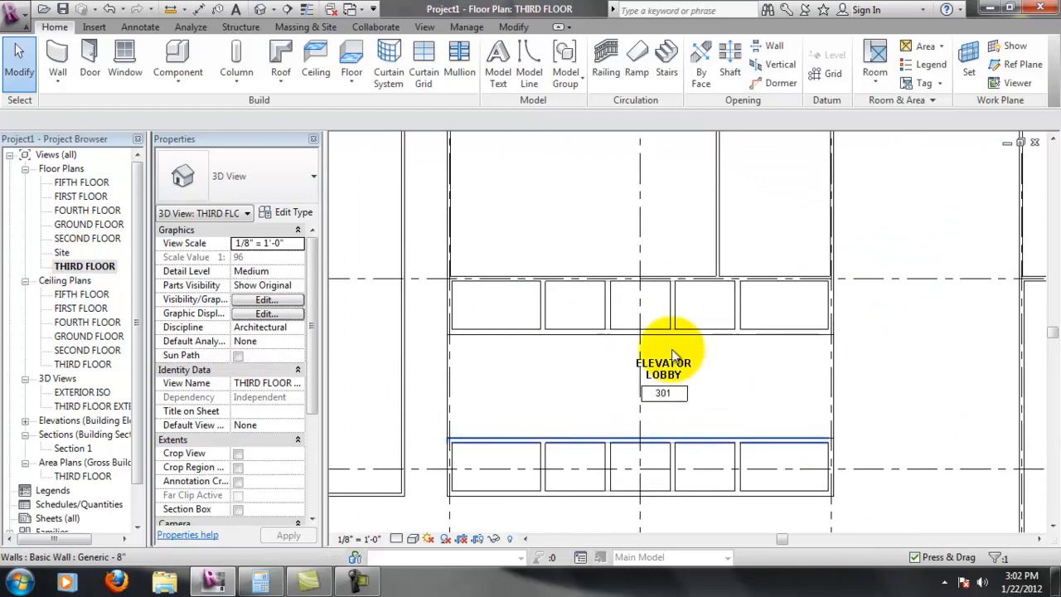
click(423, 27)
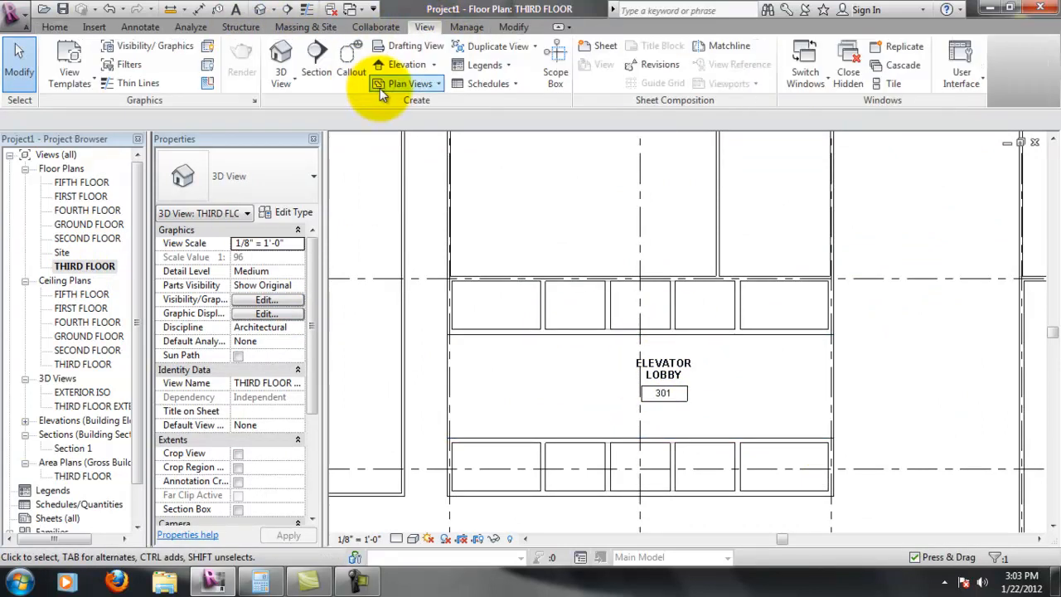
click(298, 85)
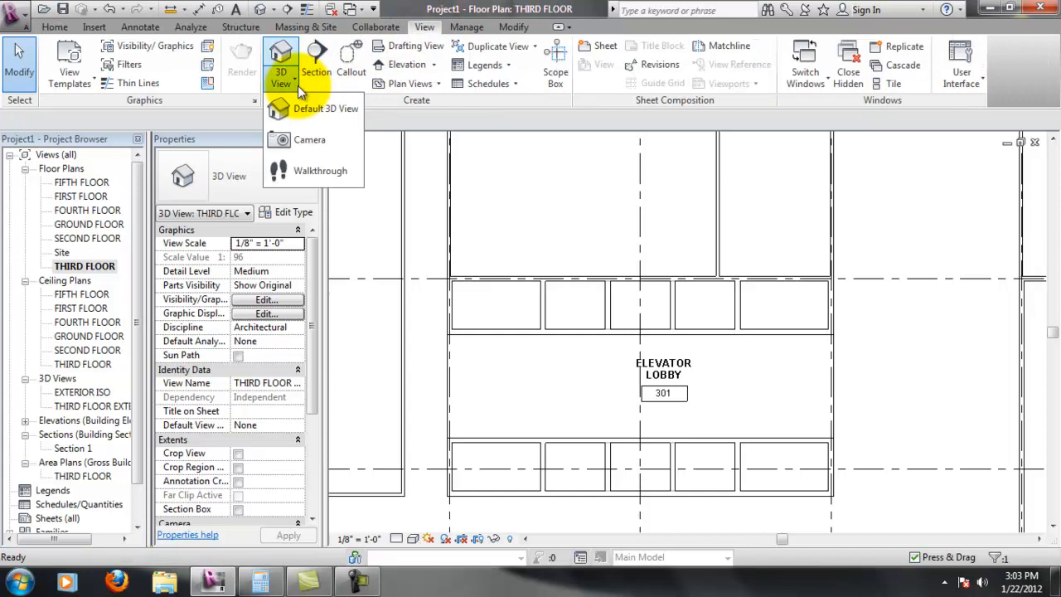
click(280, 139)
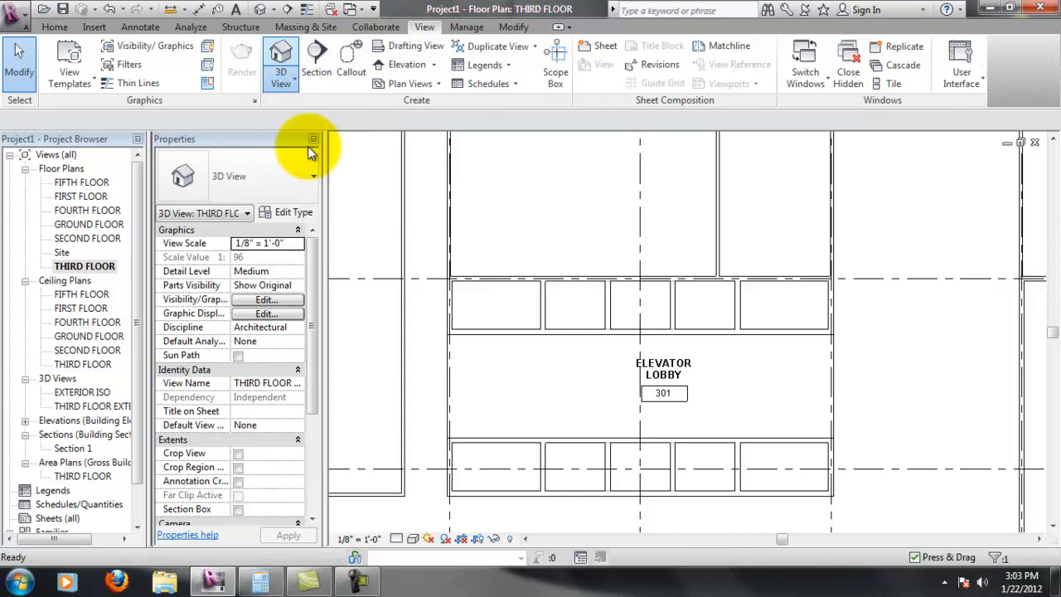
click(461, 413)
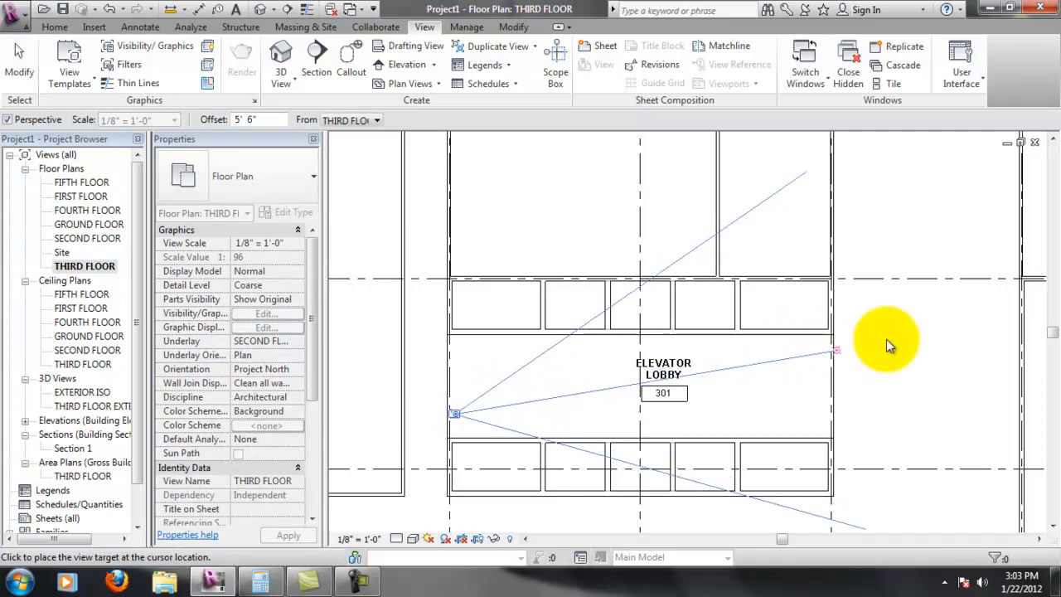
click(796, 342)
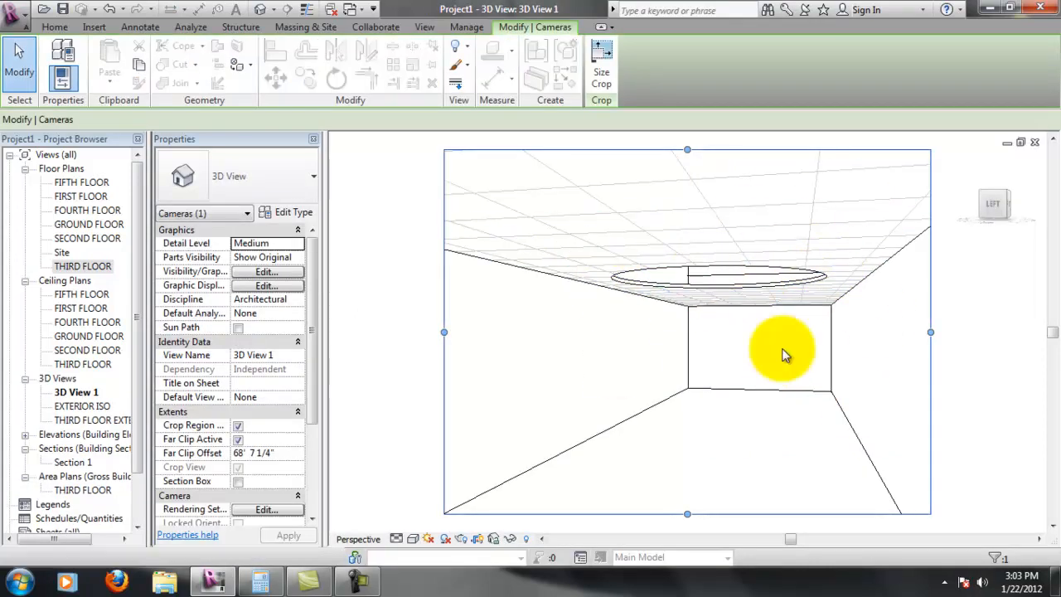
Resize the camera view's crop region, extending both sides and the lower edge and lowering the upper edge.
scroll(786, 379, up, 1)
scroll(685, 298, up, 4)
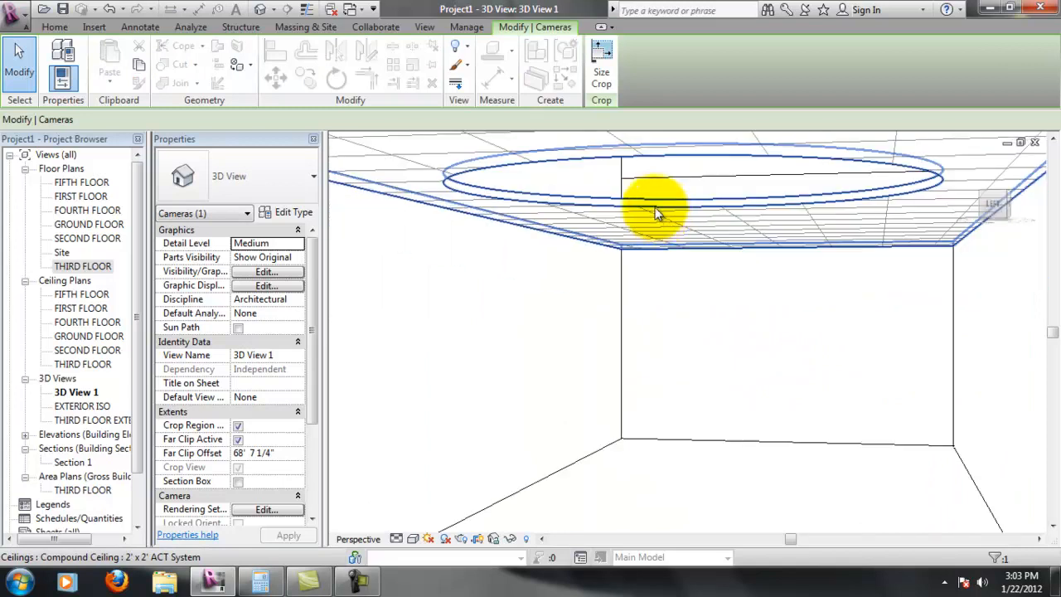
scroll(676, 223, down, 4)
middle_drag(688, 243, 663, 220)
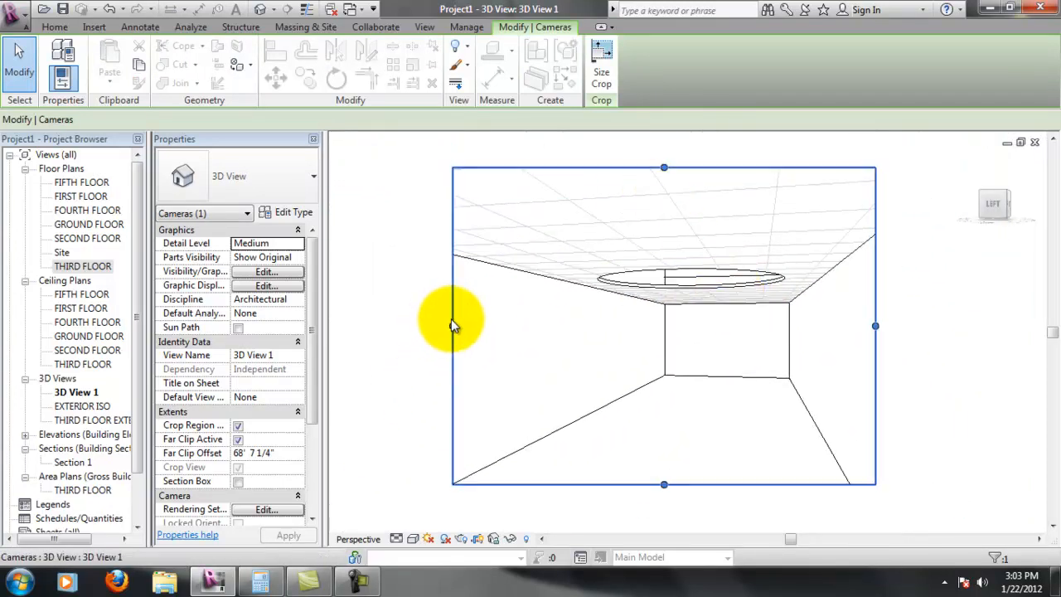
drag(452, 326, 380, 326)
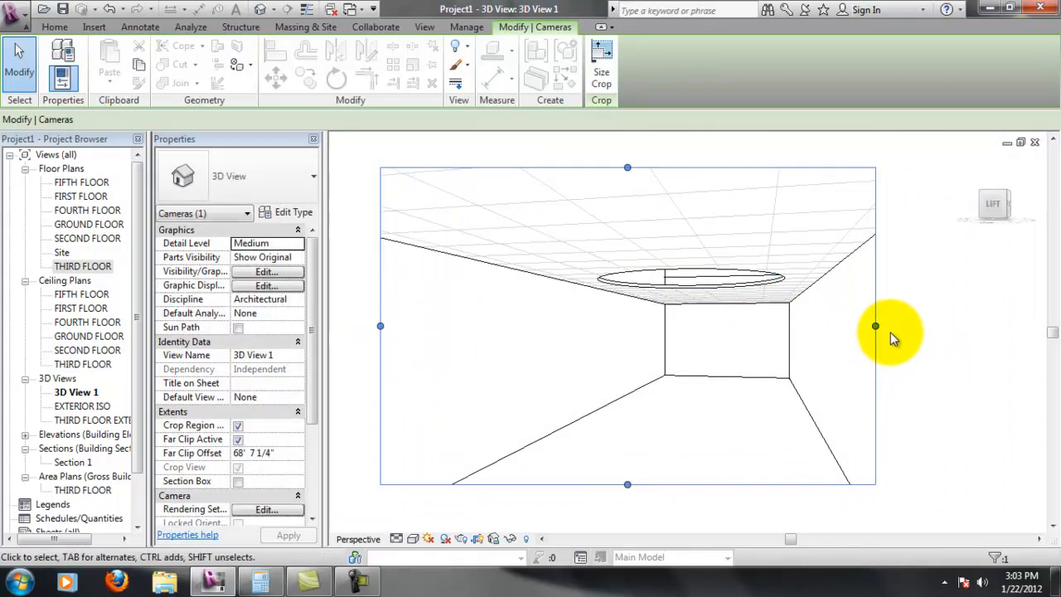
drag(874, 328, 971, 325)
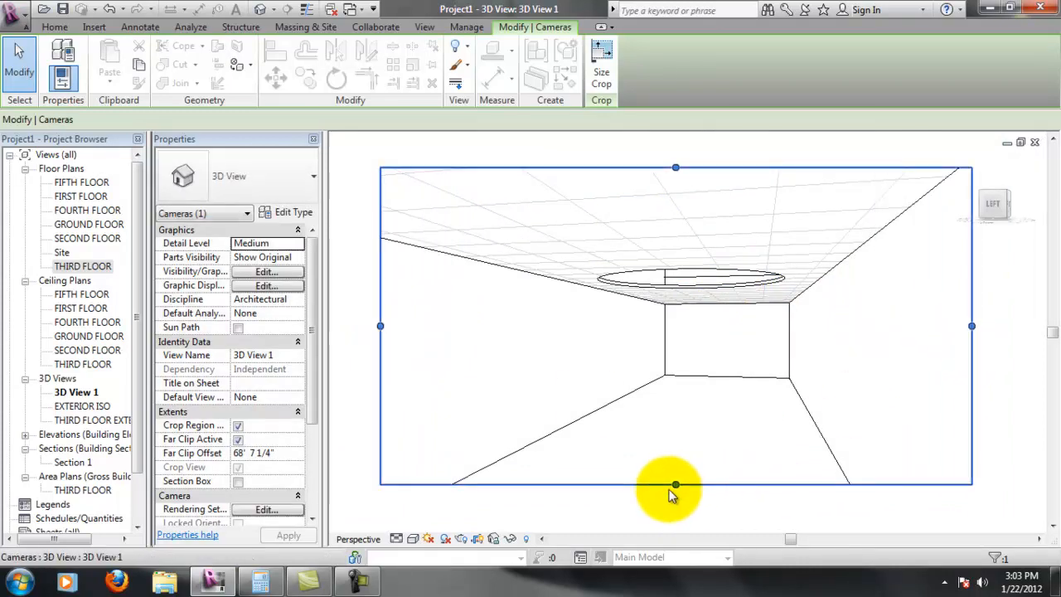
drag(677, 484, 676, 518)
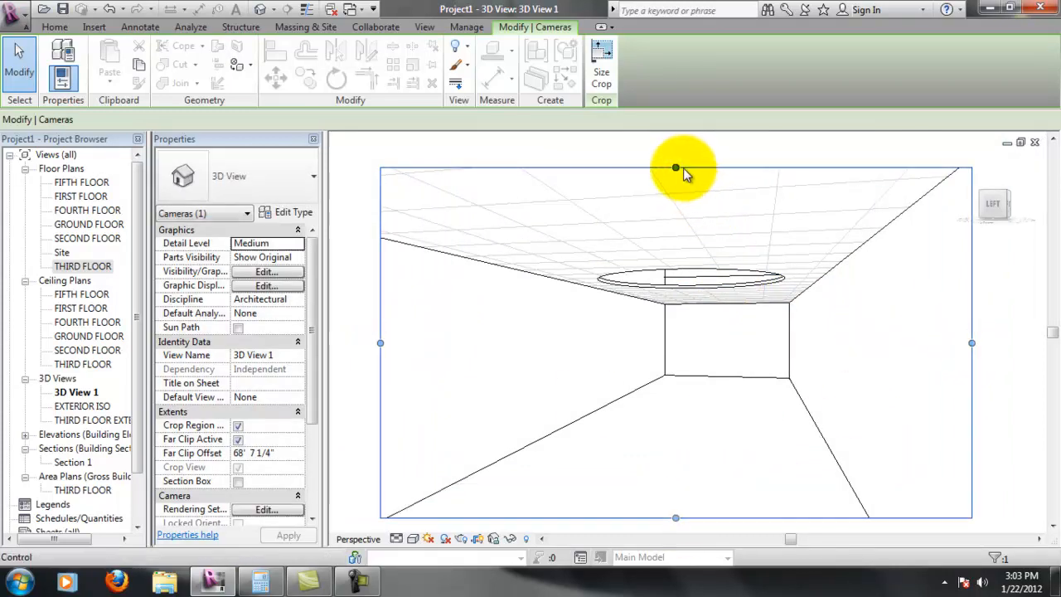
drag(676, 167, 676, 200)
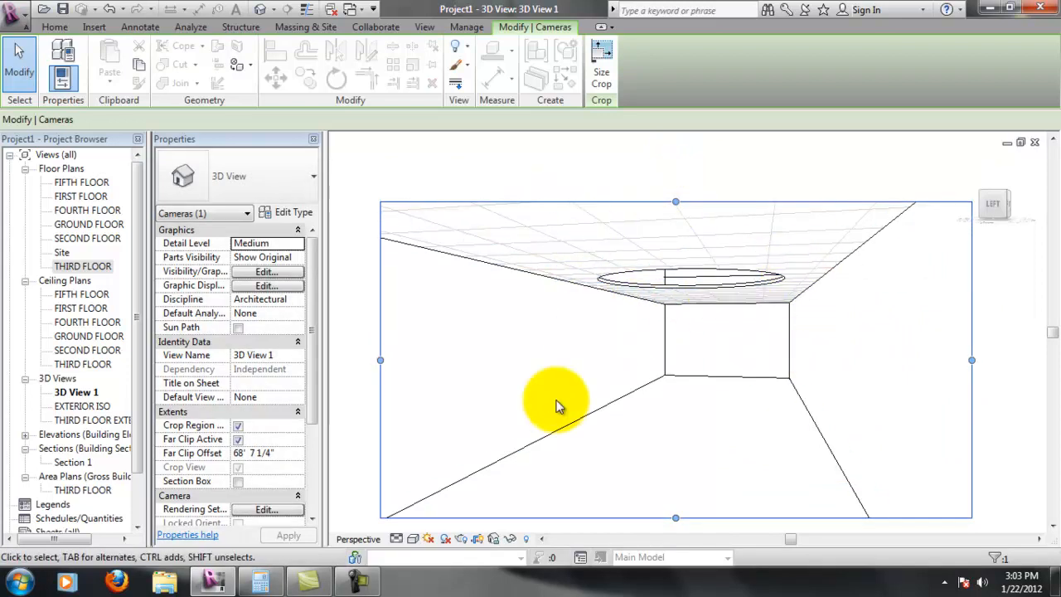
click(581, 170)
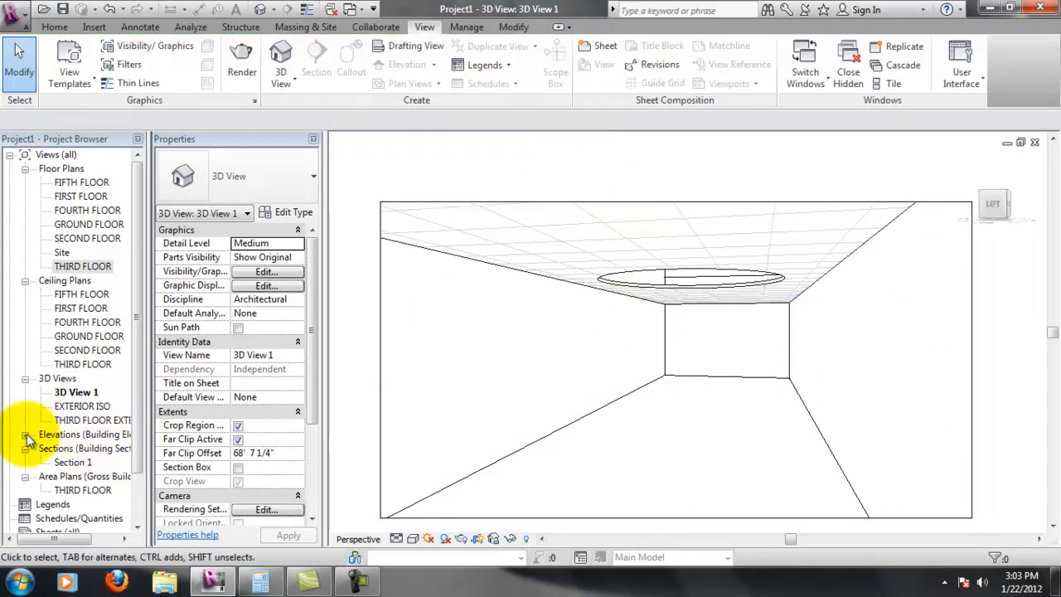
Rename the new camera view as CAMERA - Elevator Lobby.
right_click(86, 395)
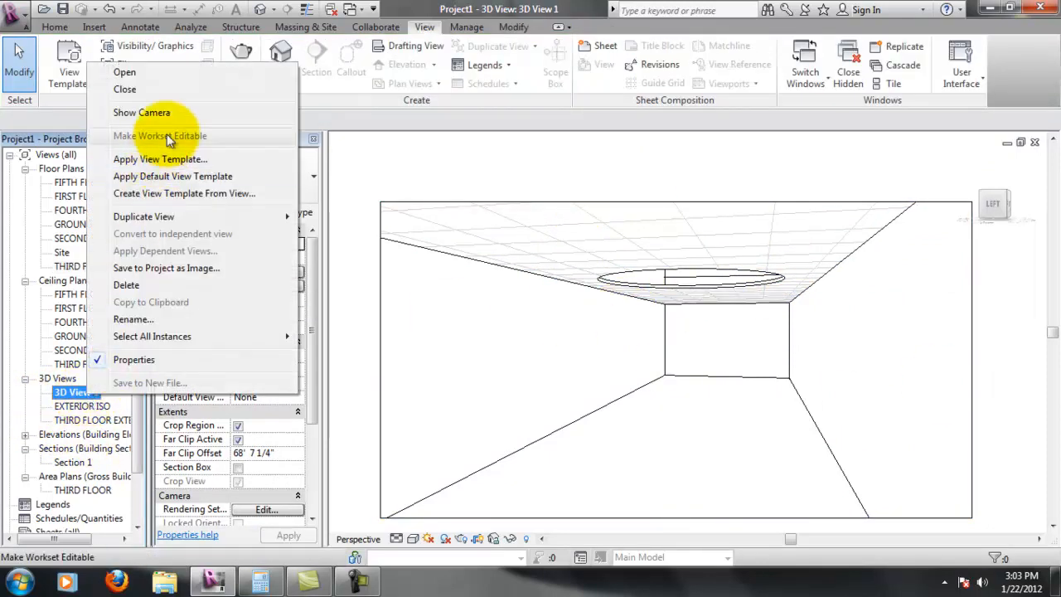
click(180, 319)
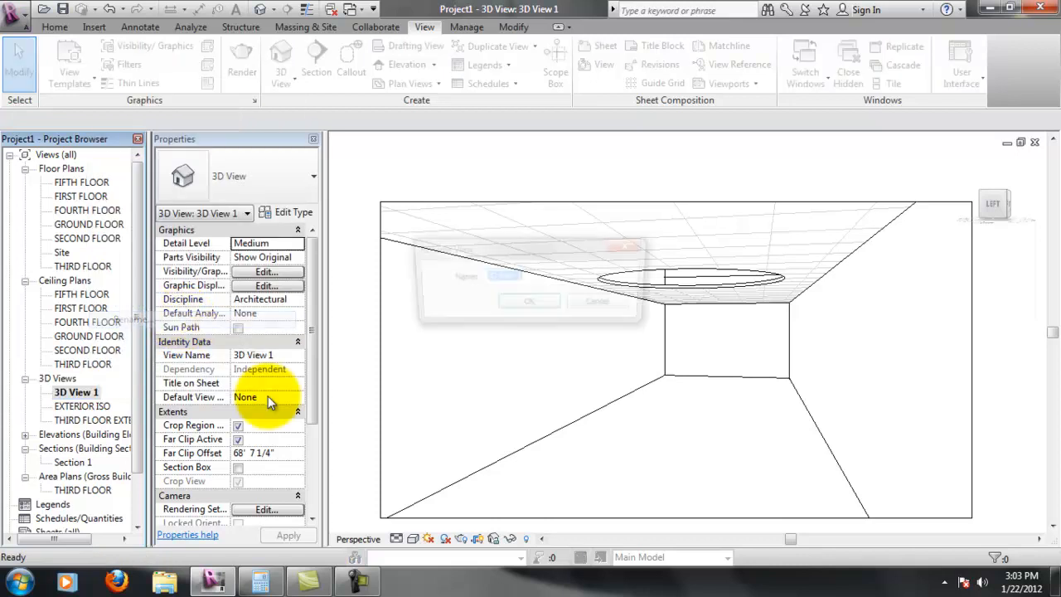
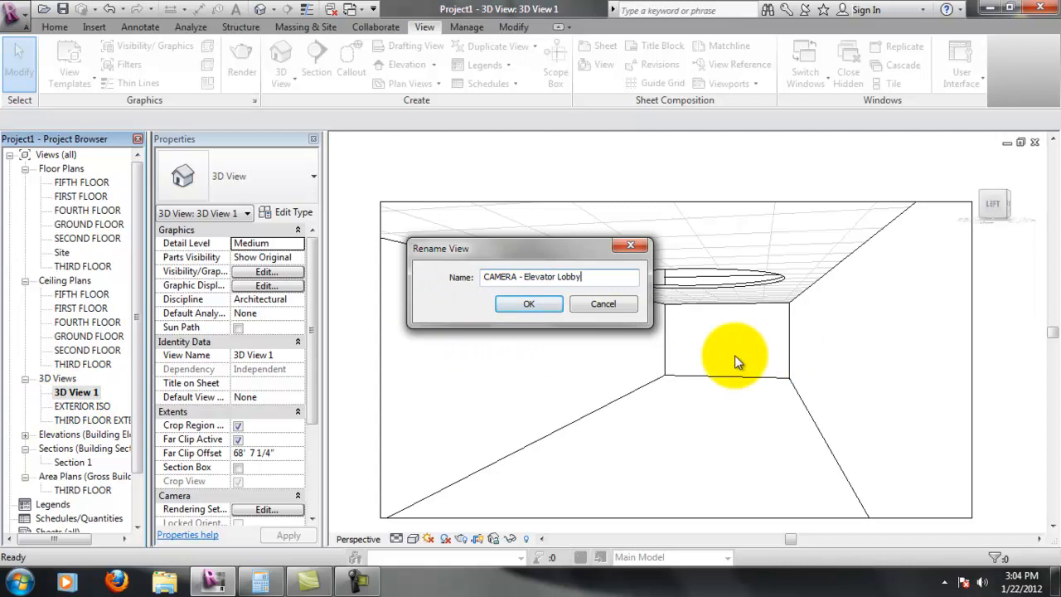
click(541, 307)
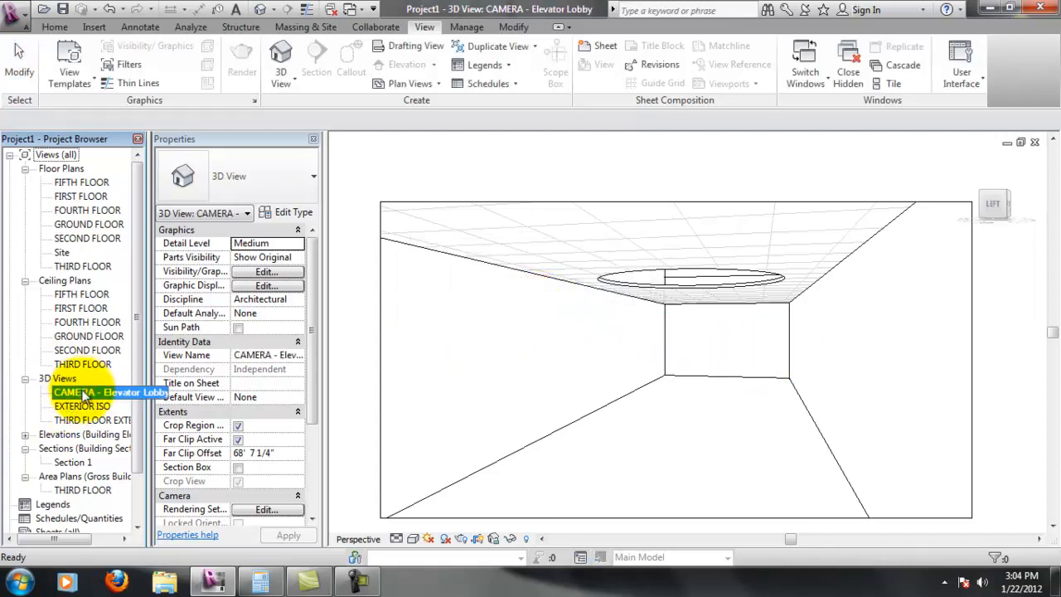
Revisit the THIRD FLOOR EXTERIOR ISO and elevator lobby camera views, and examine the lobby ceiling in the THIRD FLOOR ceiling plan.
click(87, 420)
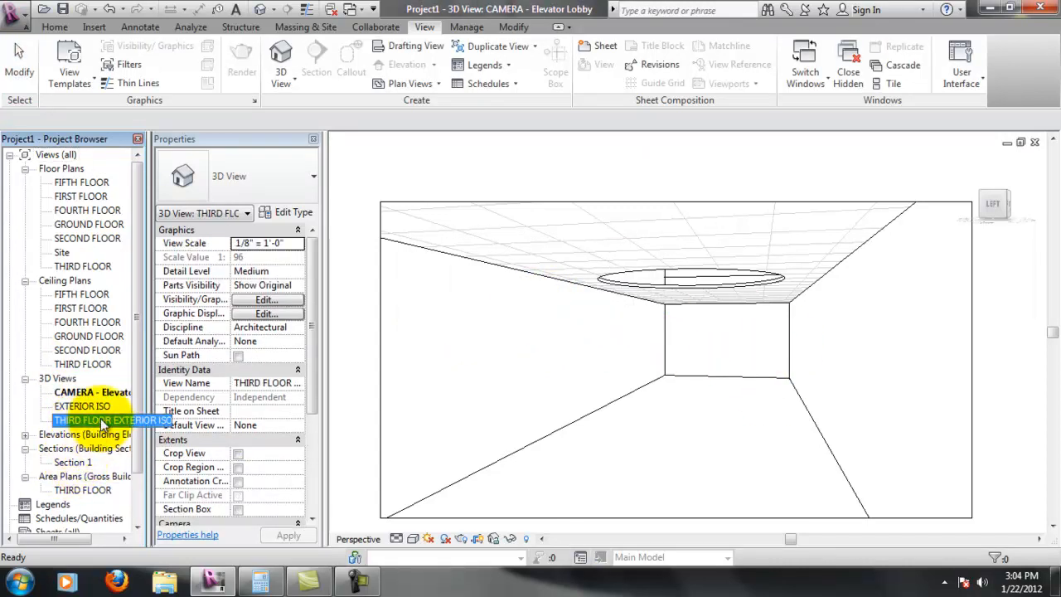
click(87, 392)
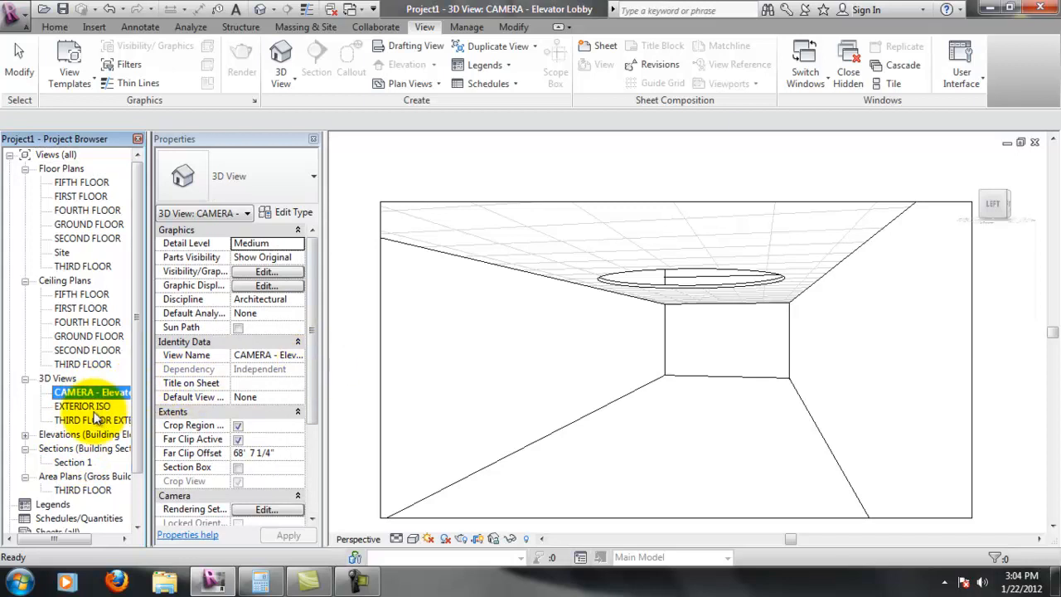
double_click(95, 419)
double_click(102, 392)
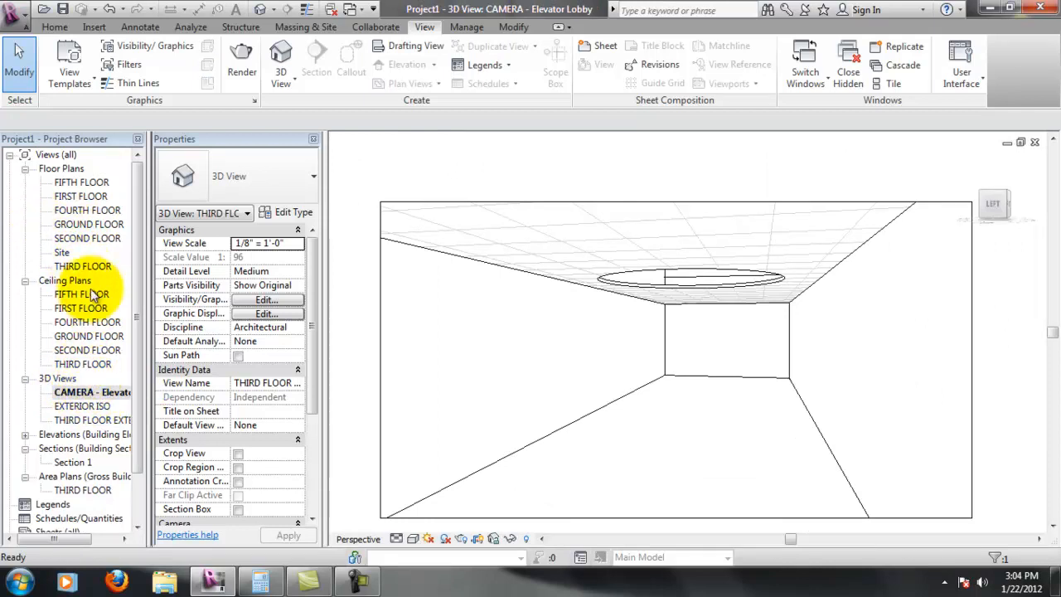
double_click(87, 363)
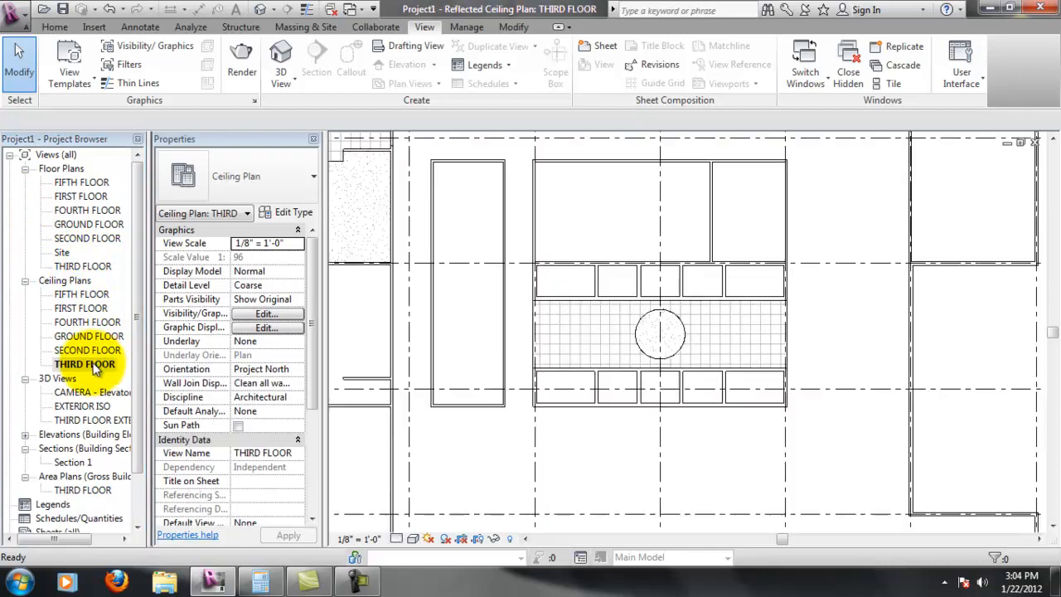
scroll(646, 332, up, 2)
scroll(572, 274, down, 3)
scroll(529, 240, up, 1)
middle_drag(700, 281, 746, 318)
middle_drag(805, 371, 756, 339)
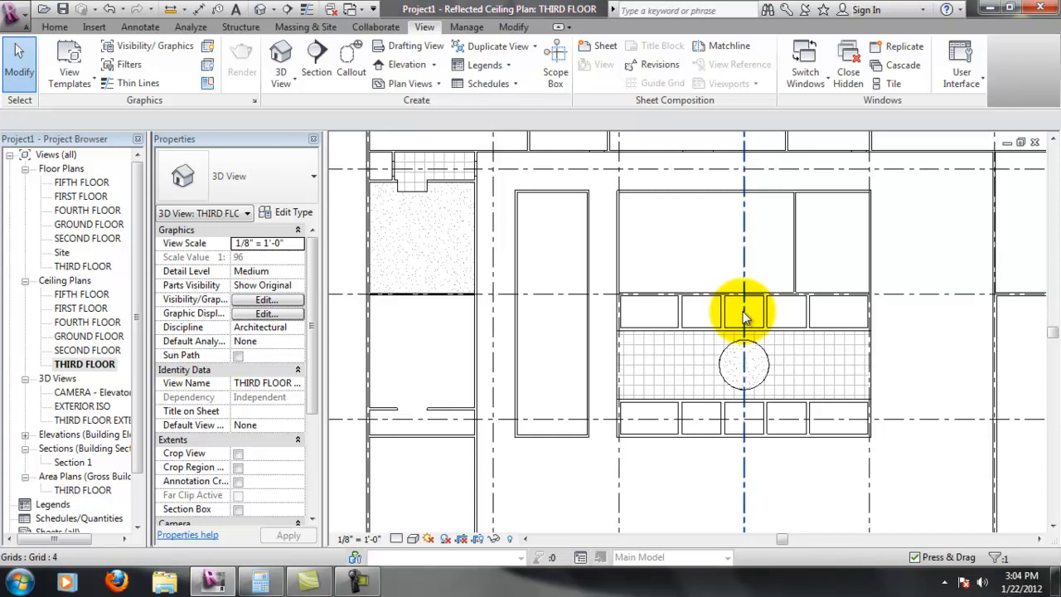
Open the project's materials and view the graphics settings of the 3Form material.
click(460, 28)
click(78, 46)
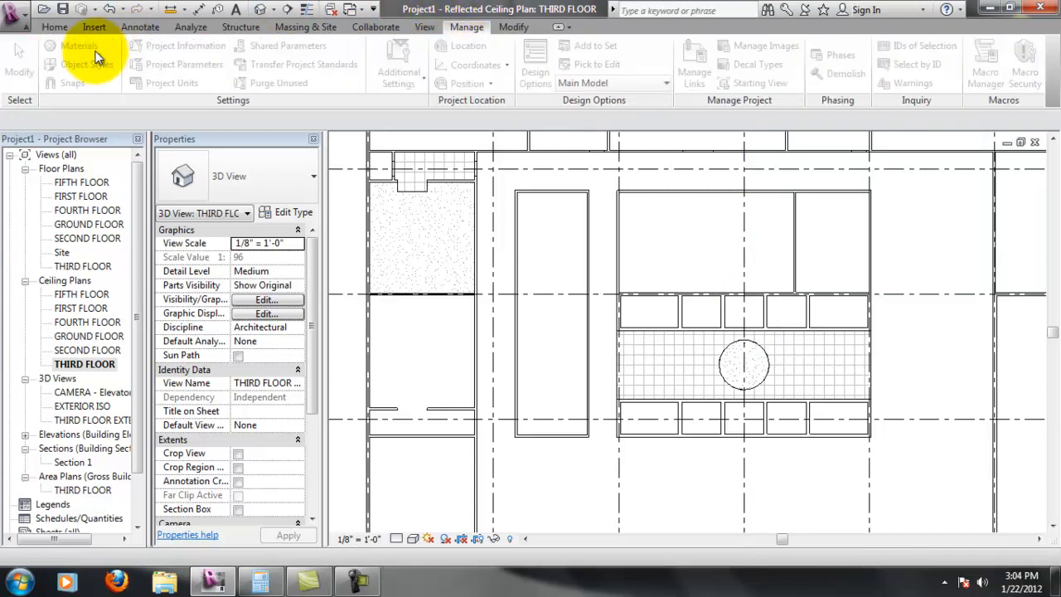
drag(316, 182, 273, 79)
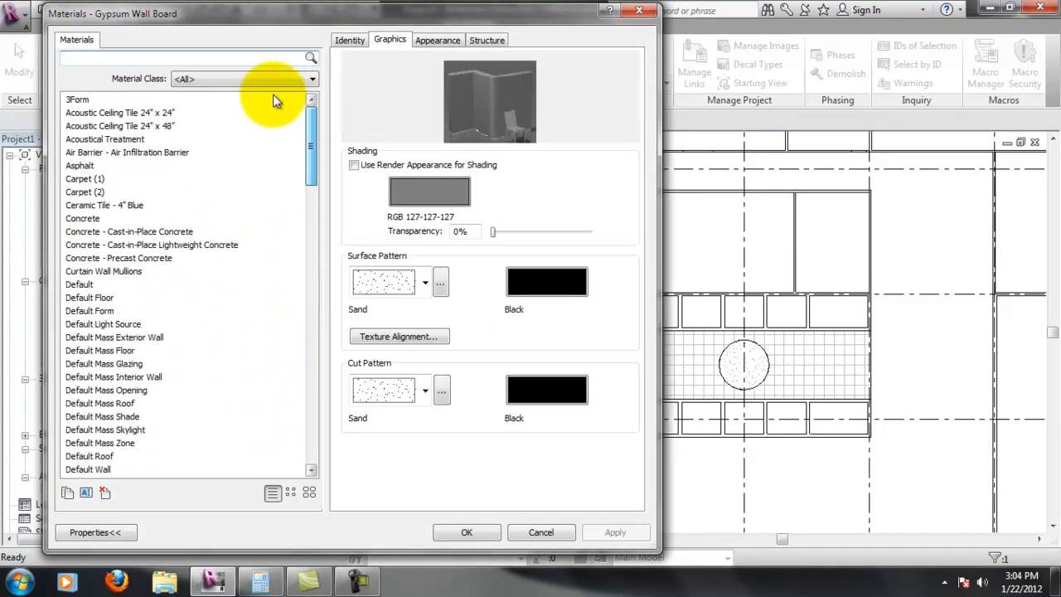
click(76, 99)
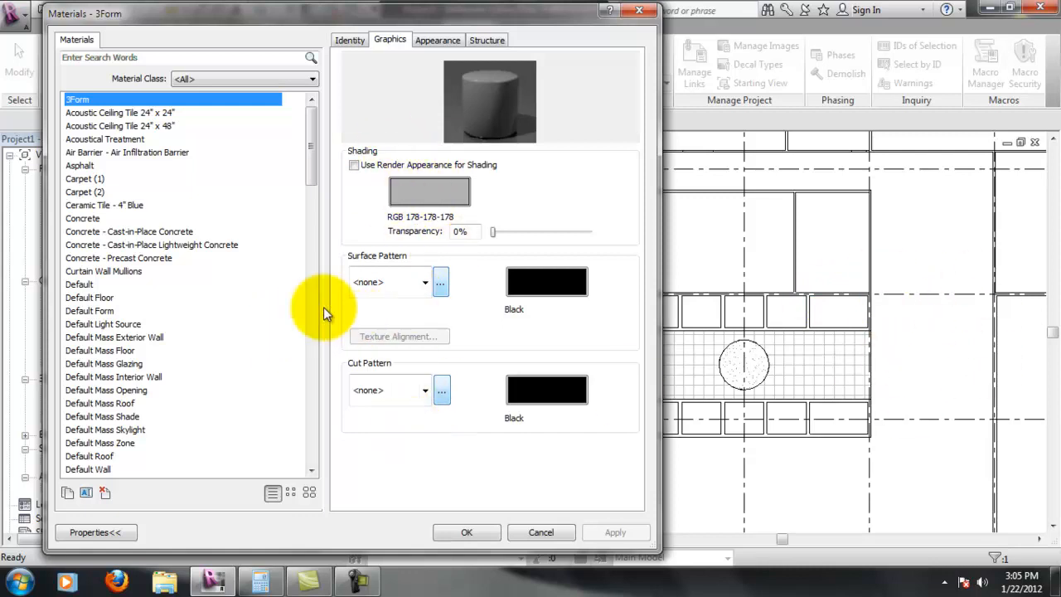
mouse_move(304, 171)
mouse_down()
mouse_move(313, 180)
mouse_move(313, 163)
mouse_up()
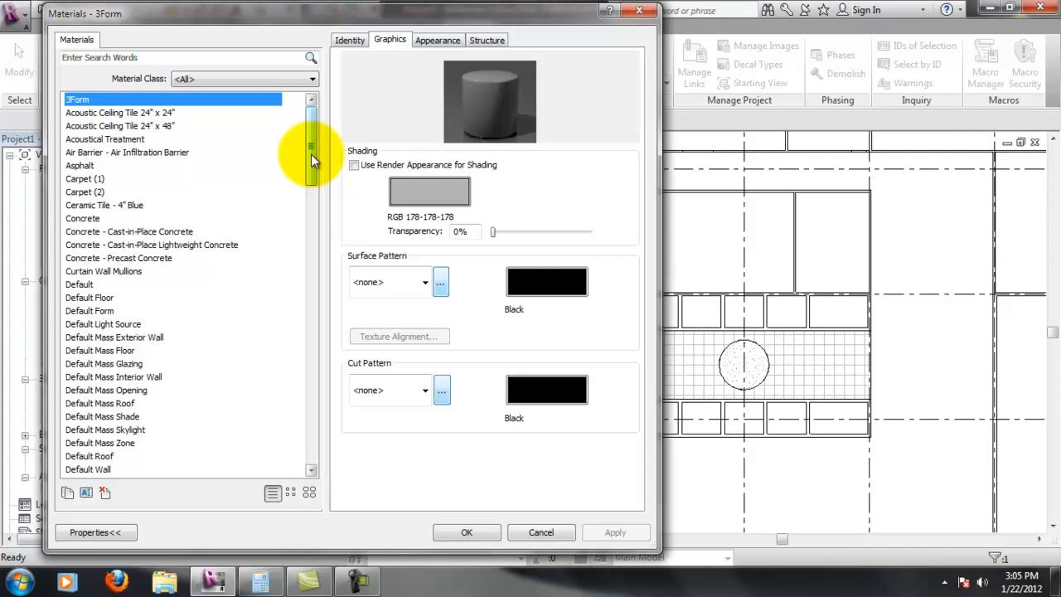
mouse_move(311, 154)
mouse_down()
mouse_move(310, 171)
mouse_move(315, 156)
mouse_up()
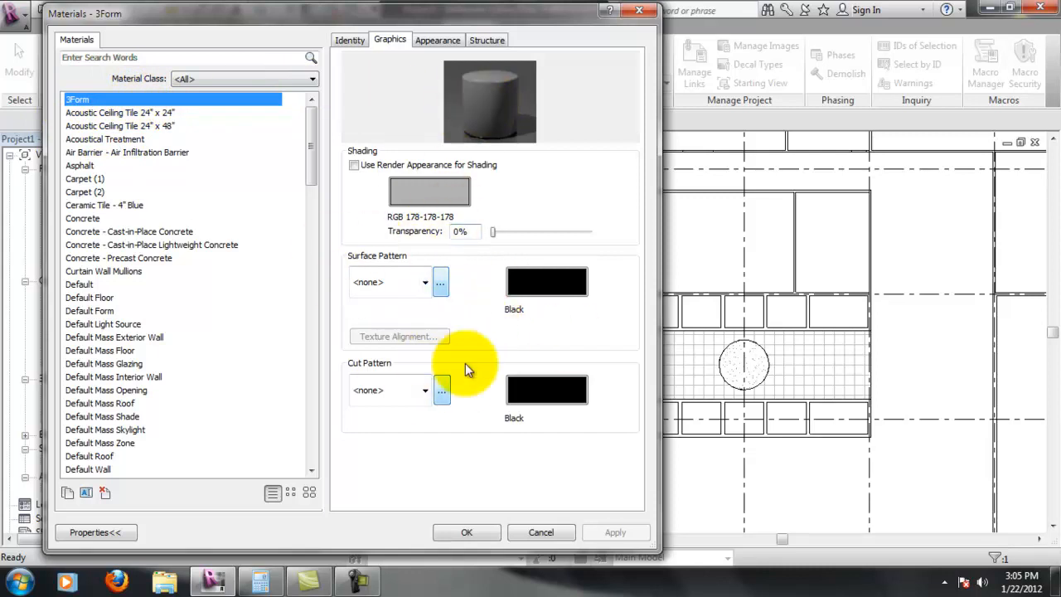
Open the fill patterns available for 3Form's surface pattern and enlarge the dialog to show more of them.
click(443, 285)
drag(322, 147, 397, 77)
mouse_move(504, 141)
mouse_down()
mouse_move(511, 255)
mouse_move(501, 132)
mouse_up()
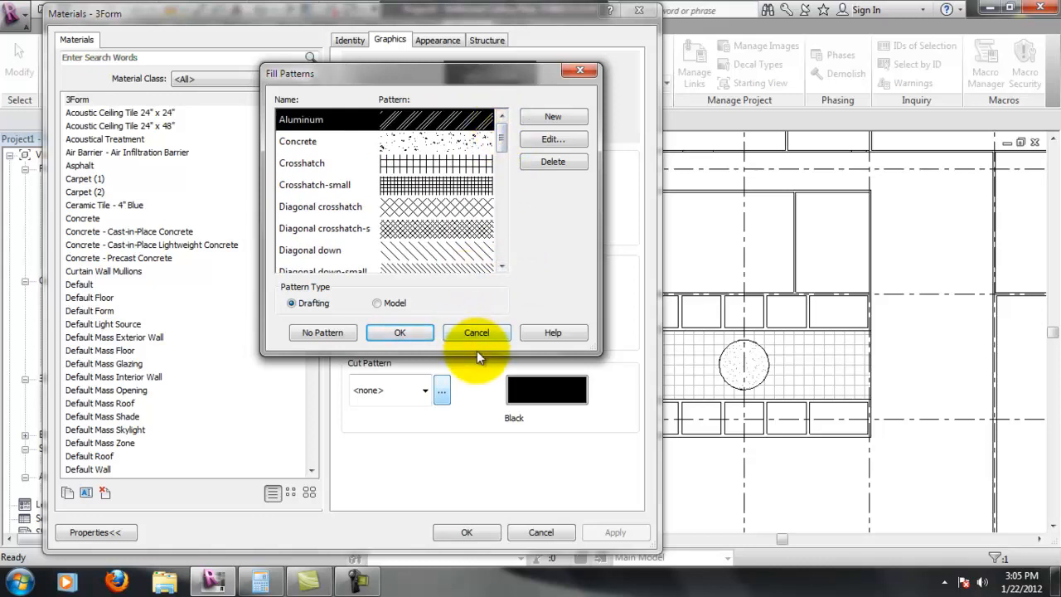
drag(476, 354, 505, 516)
drag(603, 374, 870, 332)
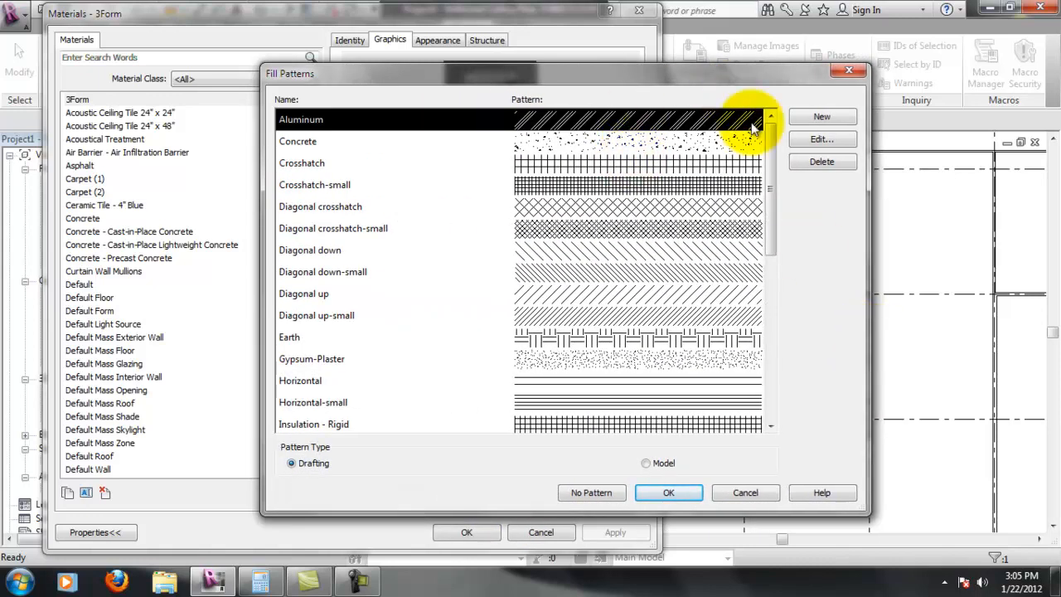
Examine the Aluminum fill pattern's properties and the remaining drafting patterns, leave without choosing one, and close the materials.
click(819, 140)
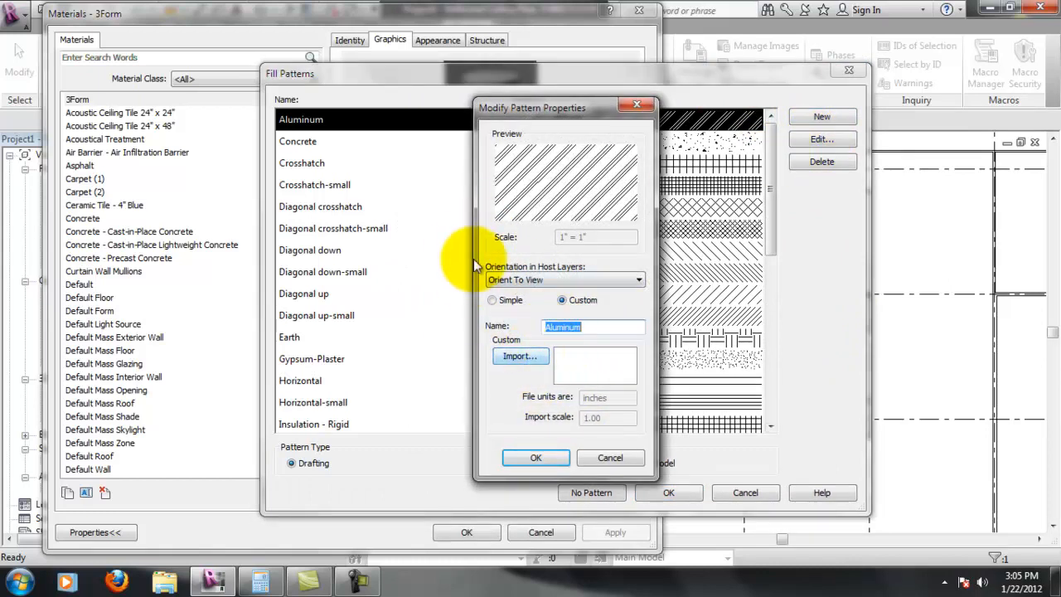
drag(529, 121, 182, 113)
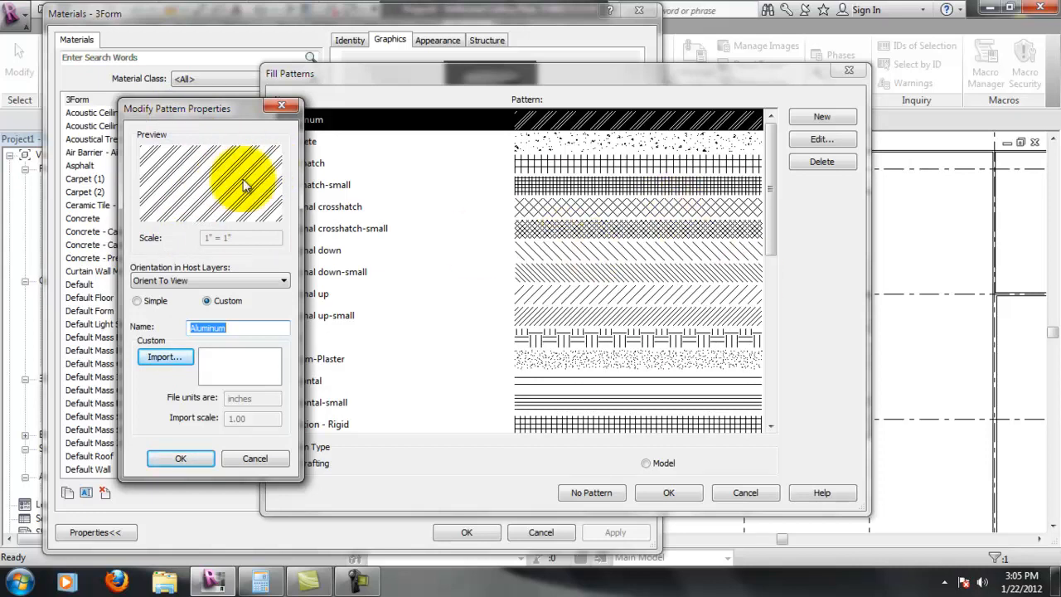
click(279, 105)
drag(767, 164, 796, 375)
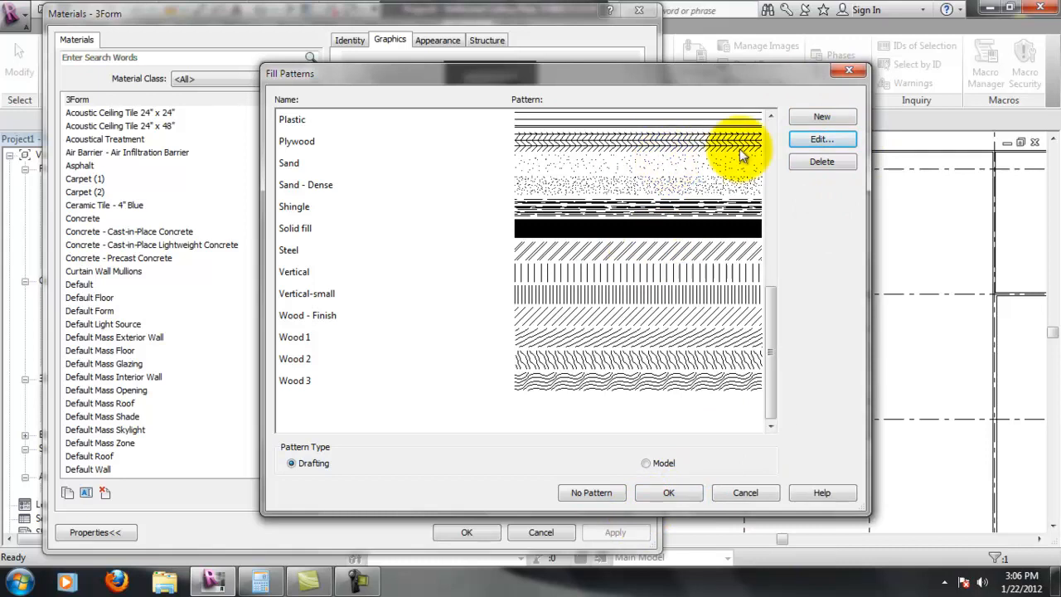
click(750, 503)
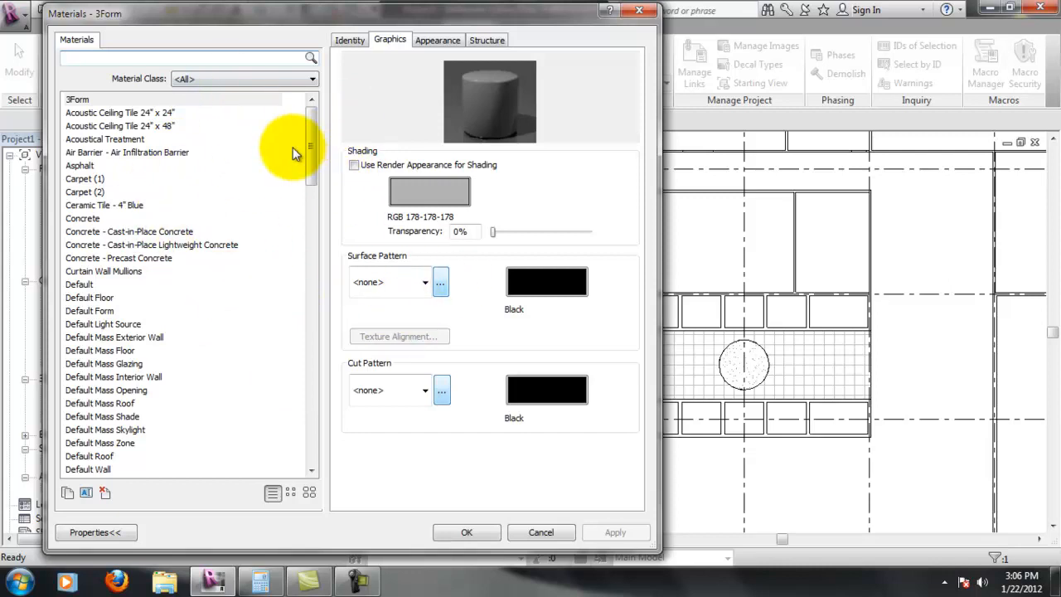
drag(308, 135, 315, 189)
click(469, 531)
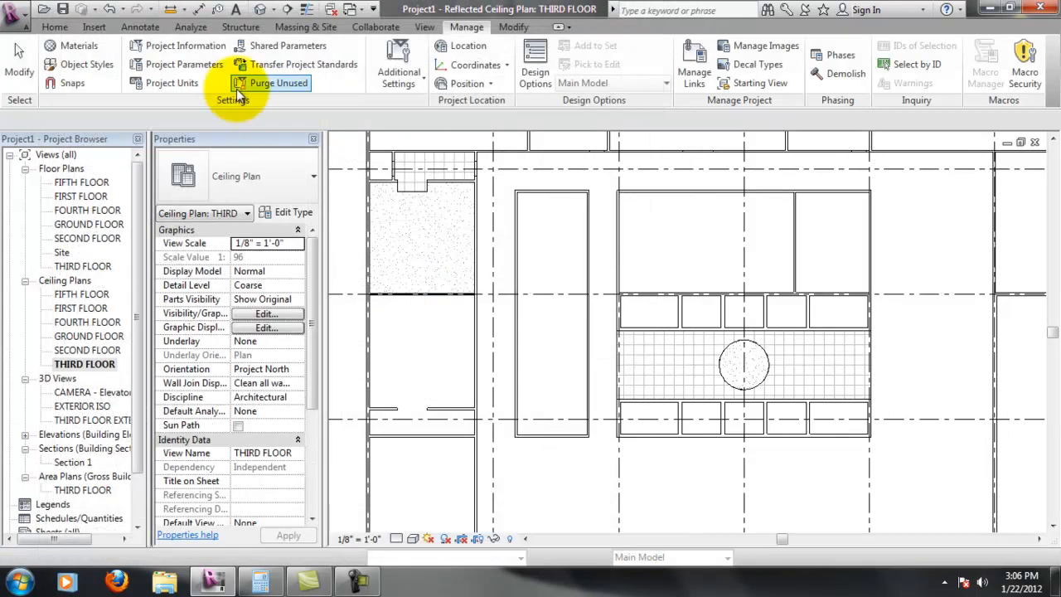
Review the project units and the unit options available for the length format, and cancel out of both dialogs.
click(164, 88)
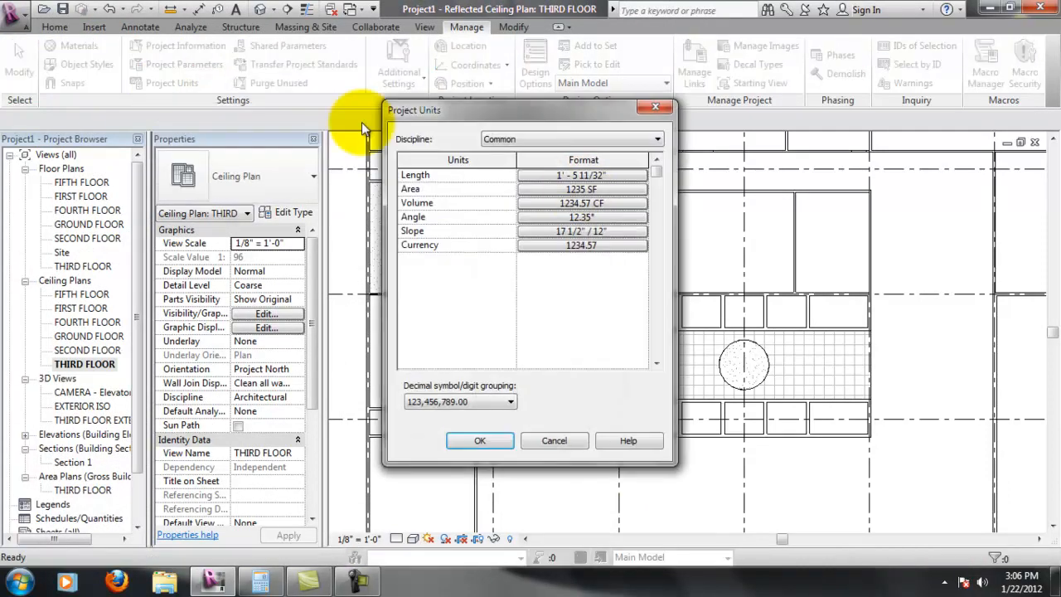
drag(599, 114, 358, 93)
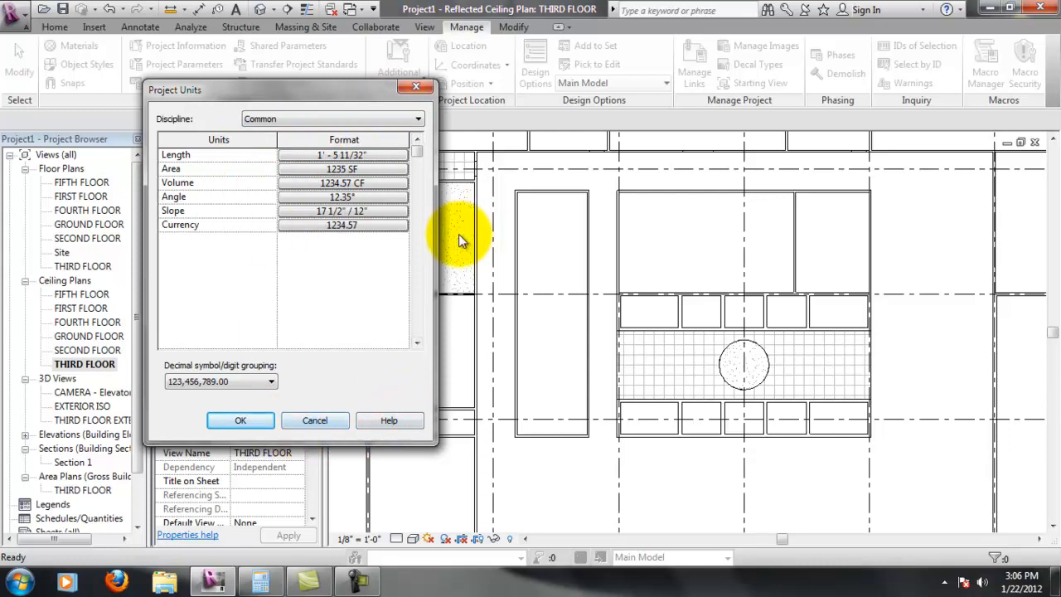
click(343, 155)
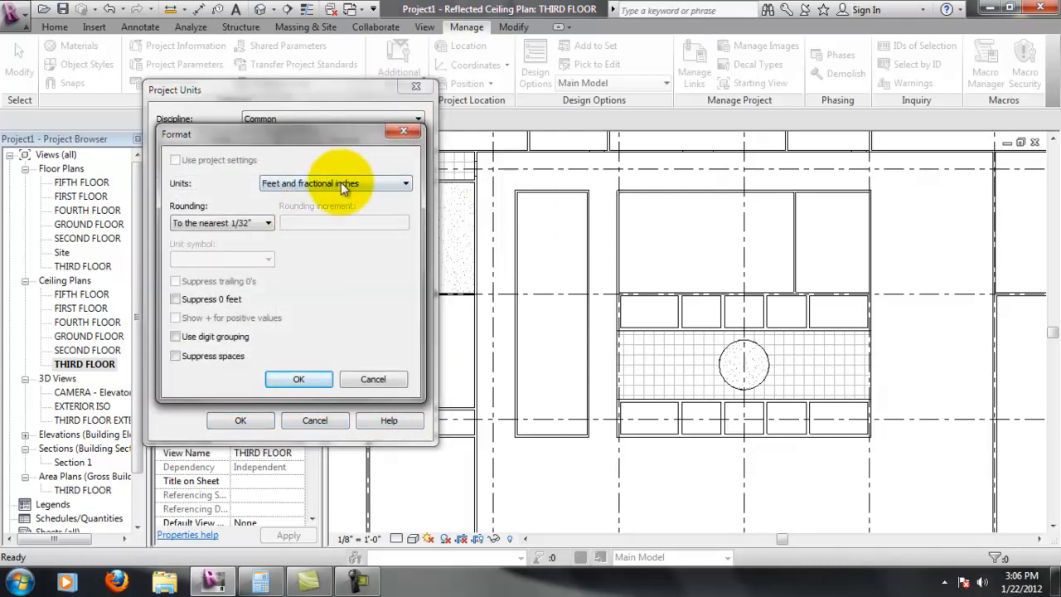
click(341, 182)
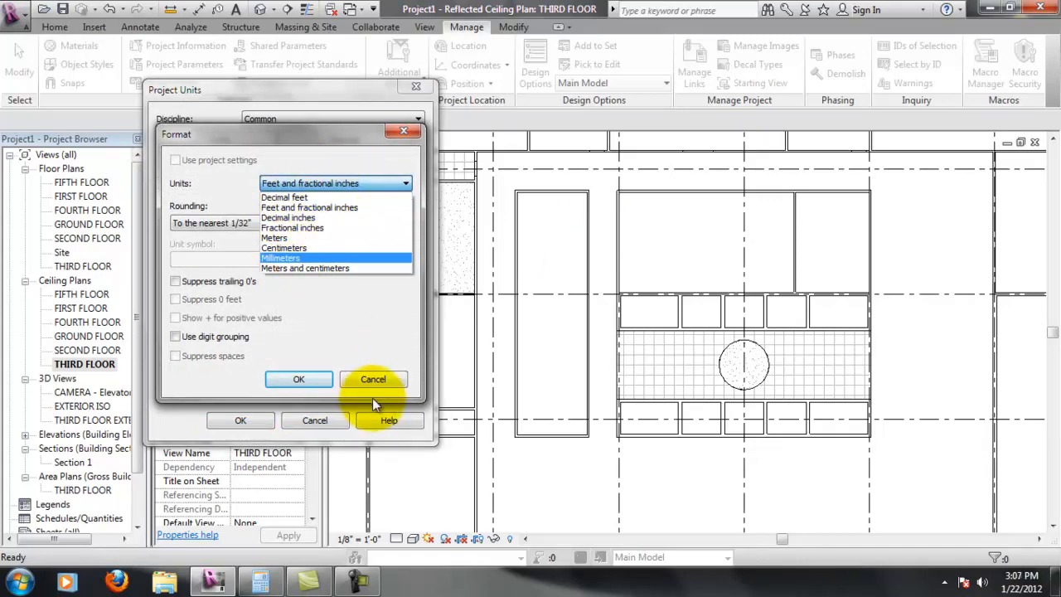
click(377, 377)
click(386, 378)
click(317, 420)
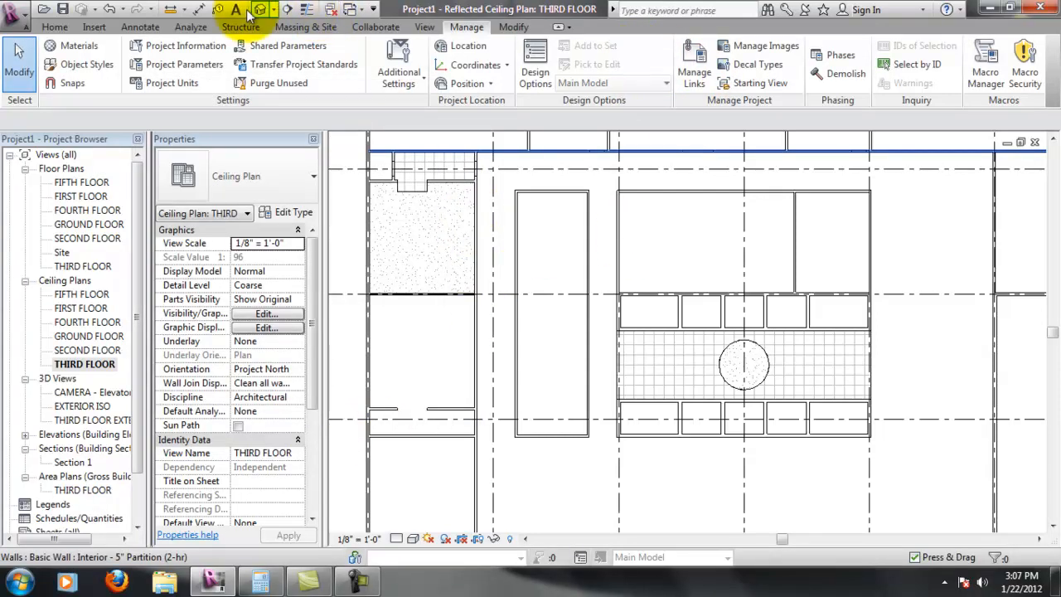
View the project information parameters, such as issue date, status, client and project name, and cancel.
click(184, 45)
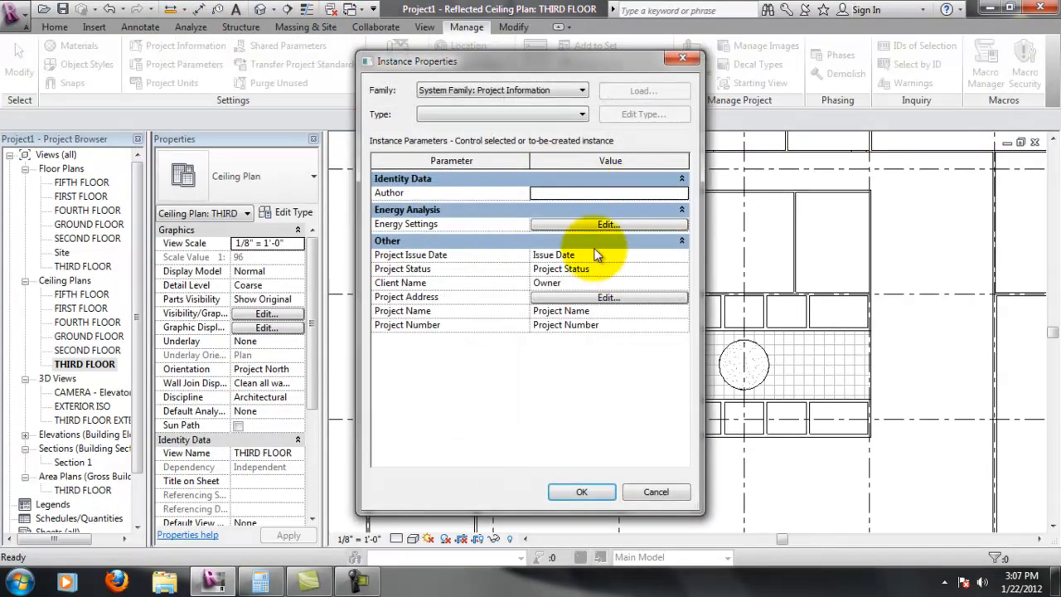
drag(580, 60, 598, 50)
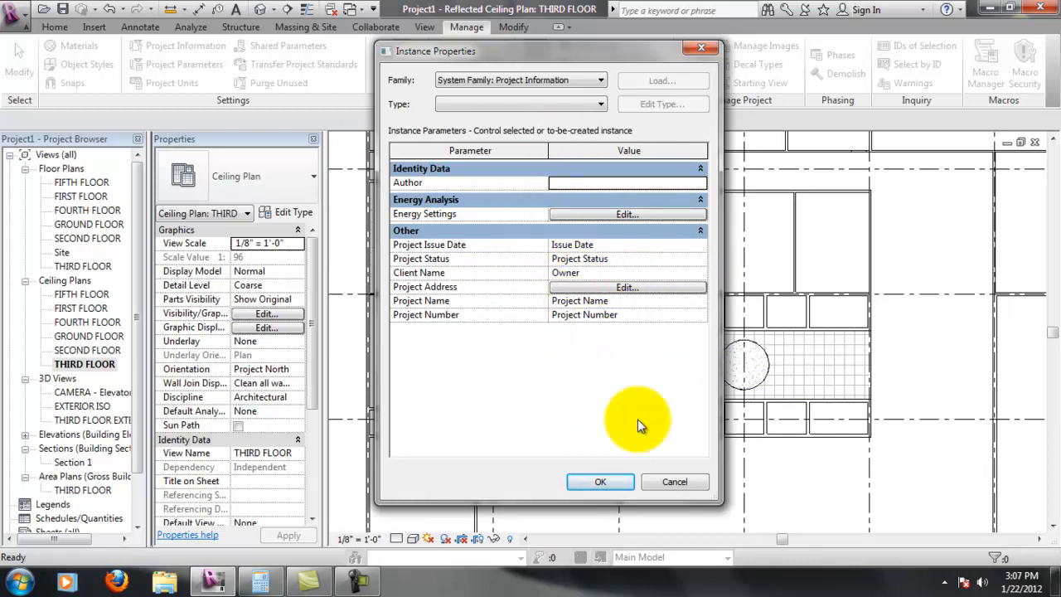
click(674, 483)
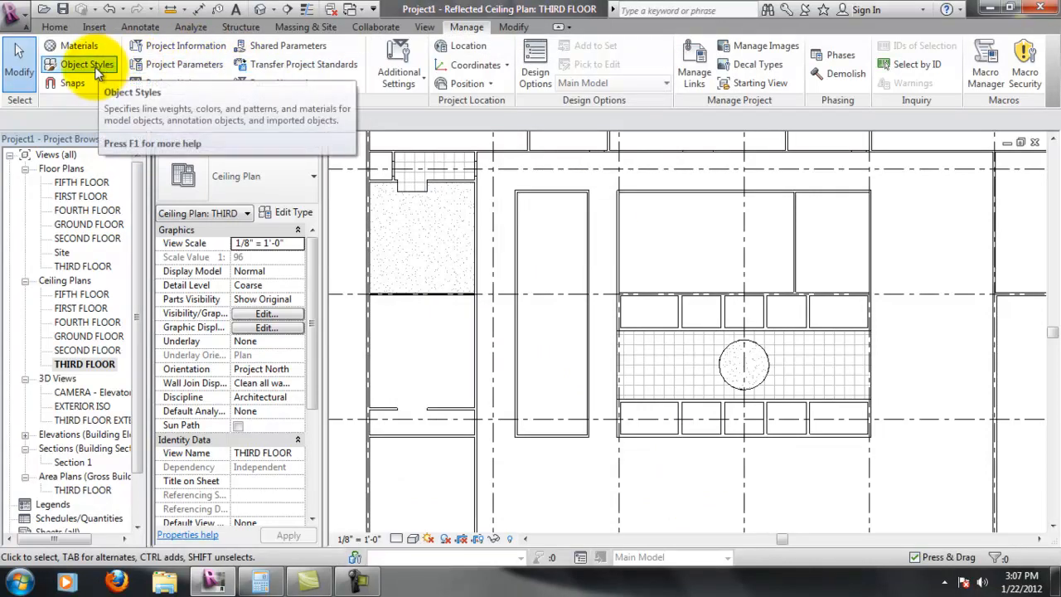
View the project's drafting fill patterns through the additional settings and cancel.
click(390, 67)
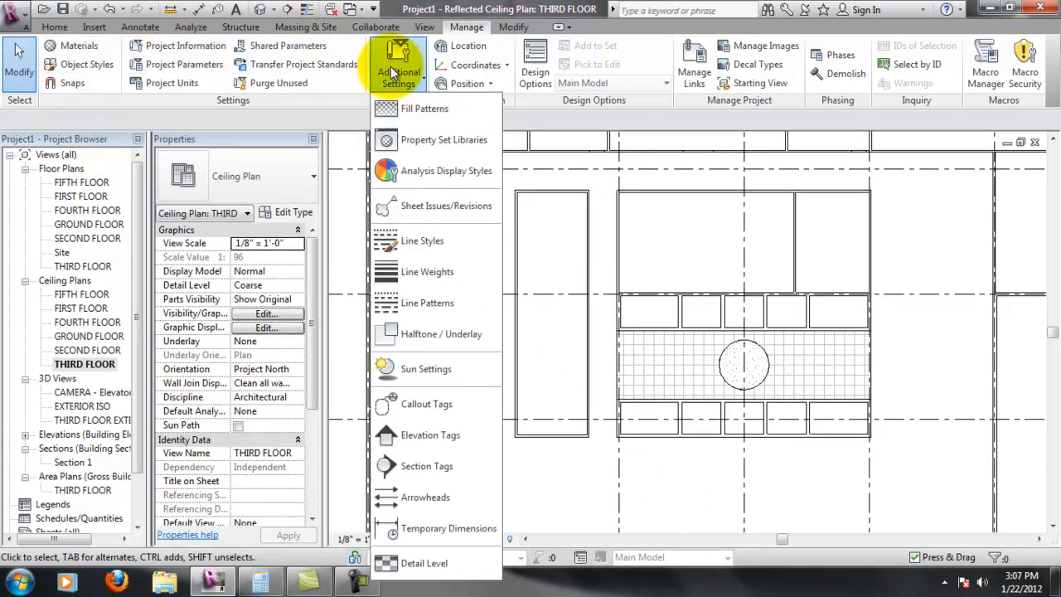
click(422, 104)
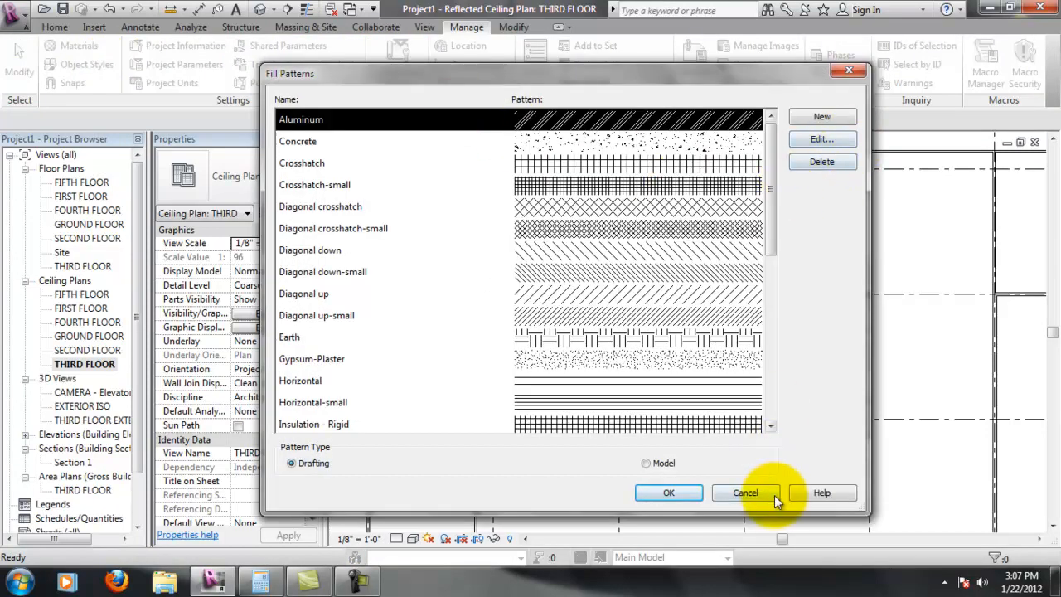
click(744, 492)
Review the project's line styles with their weights, colors and patterns, cancel, and leave the additional settings.
click(399, 68)
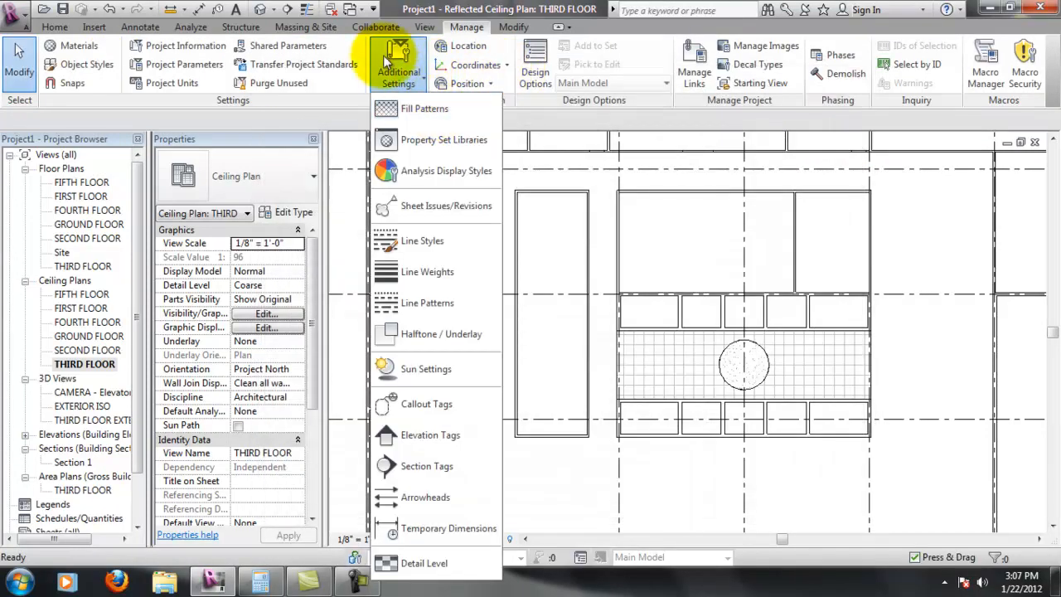
click(446, 242)
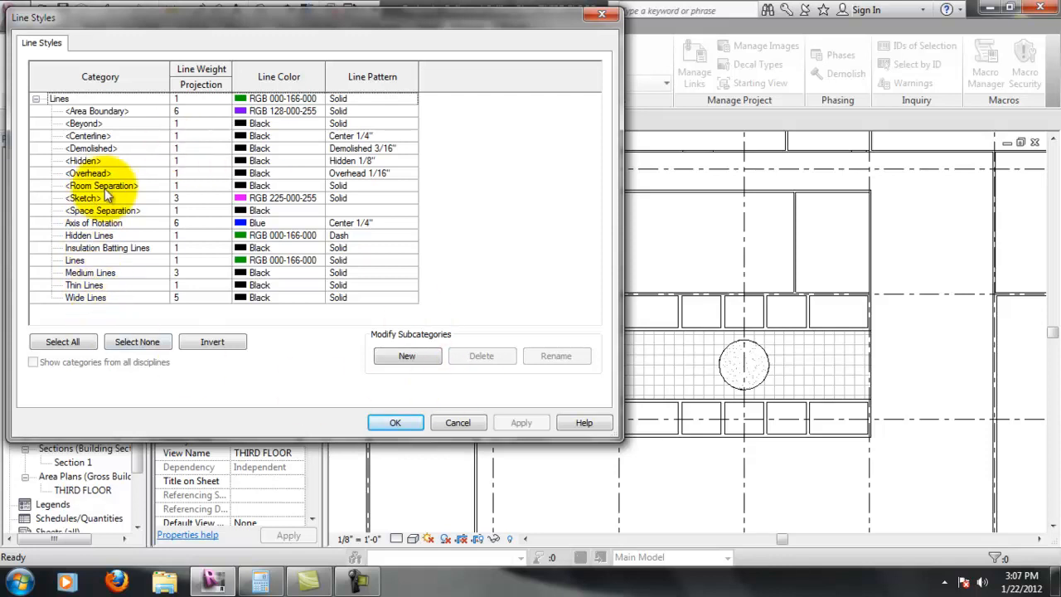
click(460, 420)
click(398, 66)
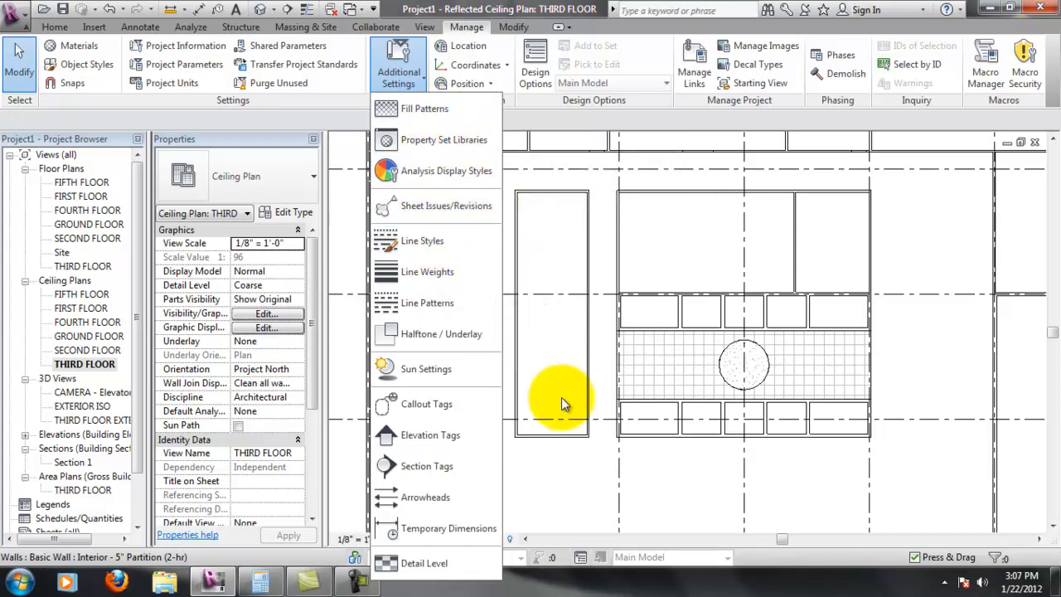
click(939, 338)
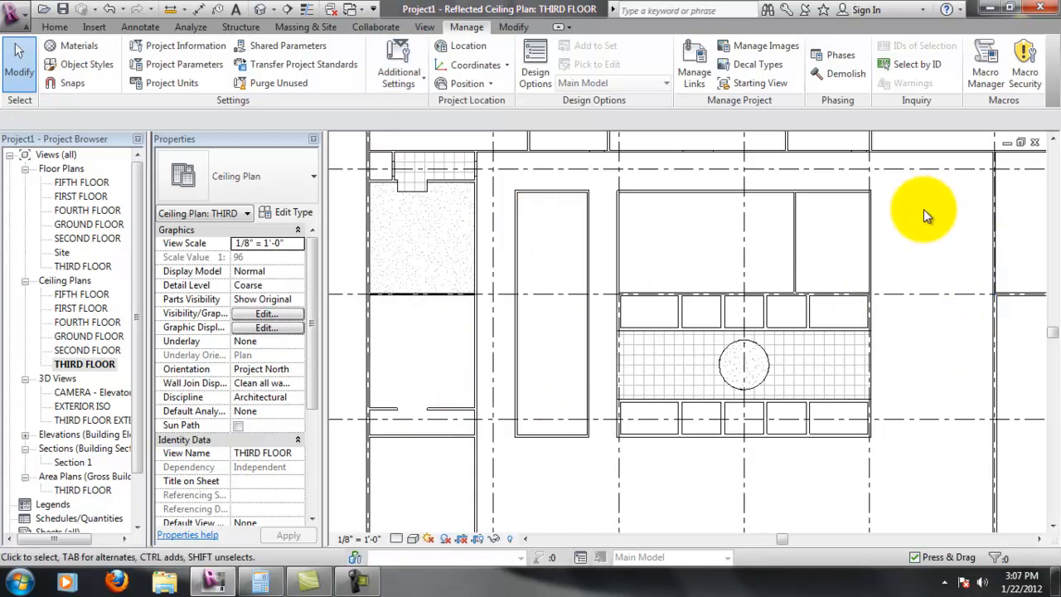
Examine the restroom and elevator lobby ceilings in the THIRD FLOOR ceiling plan, both in overview and close up.
scroll(713, 322, down, 3)
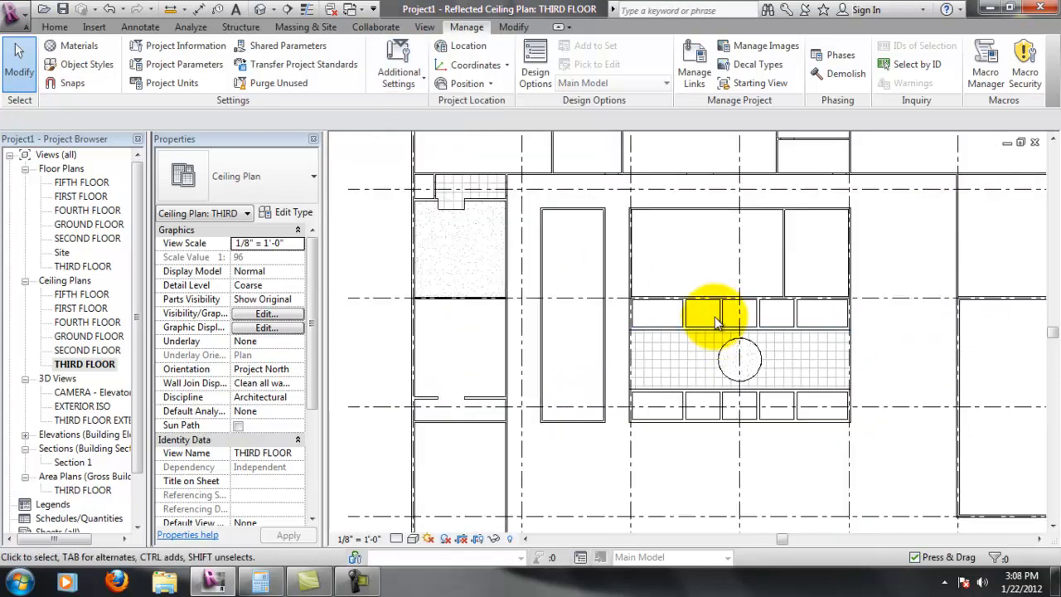
scroll(750, 387, down, 3)
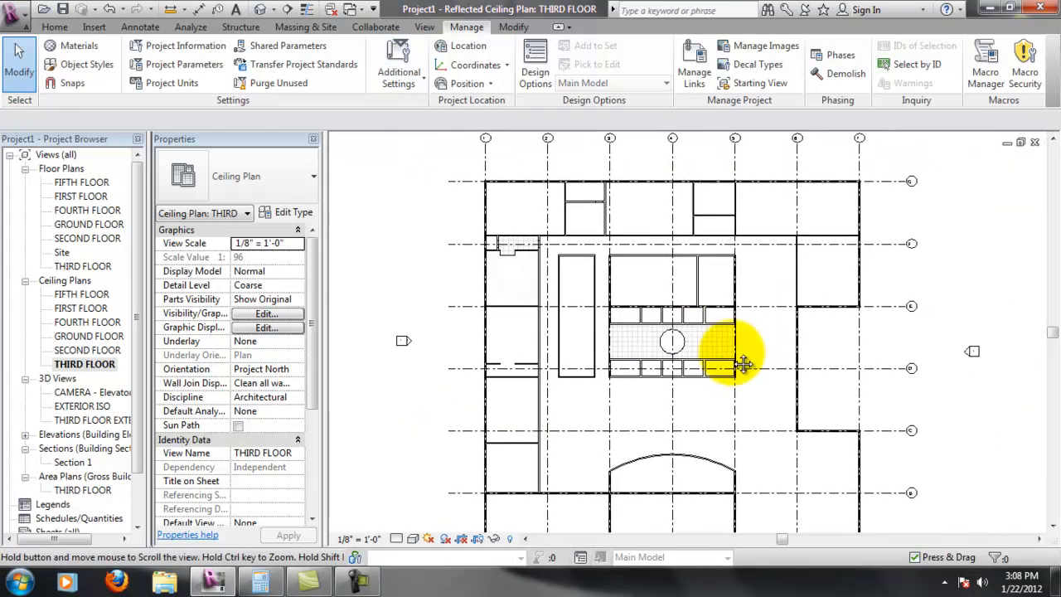
mouse_move(716, 357)
middle_down()
mouse_move(718, 329)
mouse_move(728, 348)
middle_up()
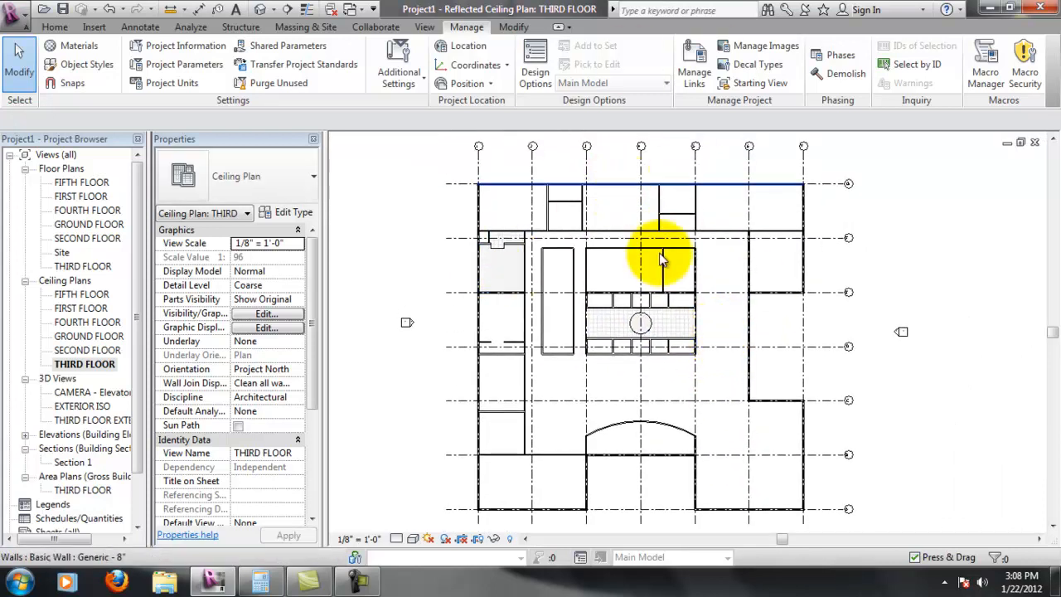
scroll(538, 274, up, 5)
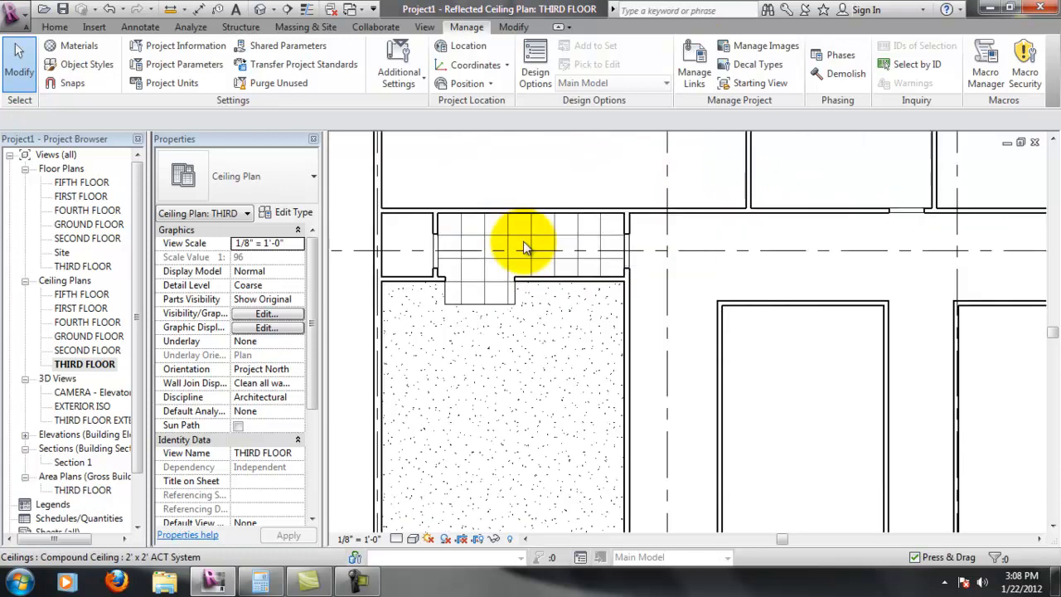
scroll(450, 341, down, 1)
scroll(625, 336, down, 3)
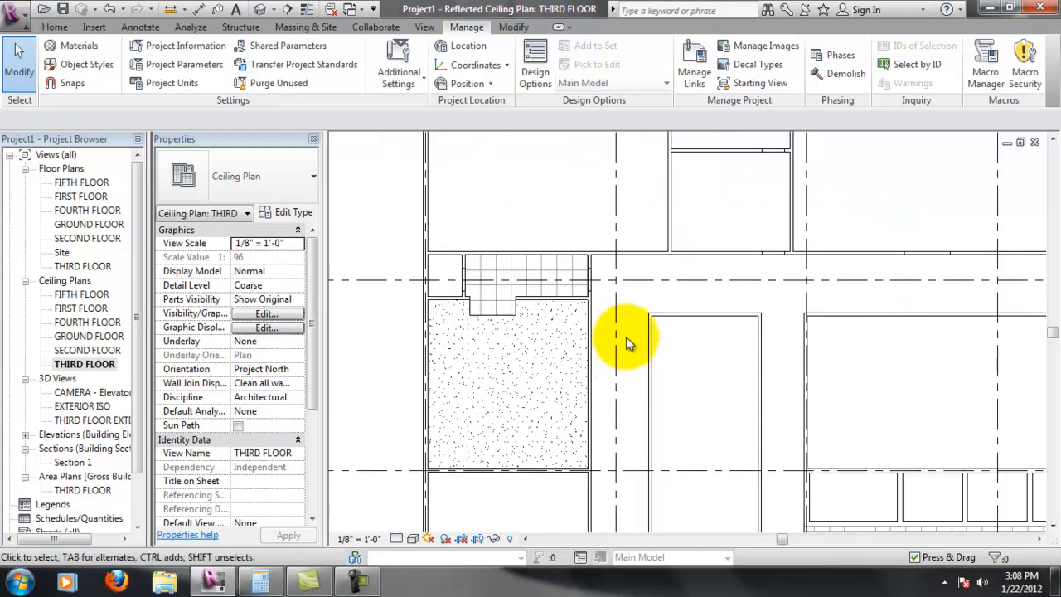
middle_drag(726, 391, 590, 248)
middle_drag(746, 390, 841, 368)
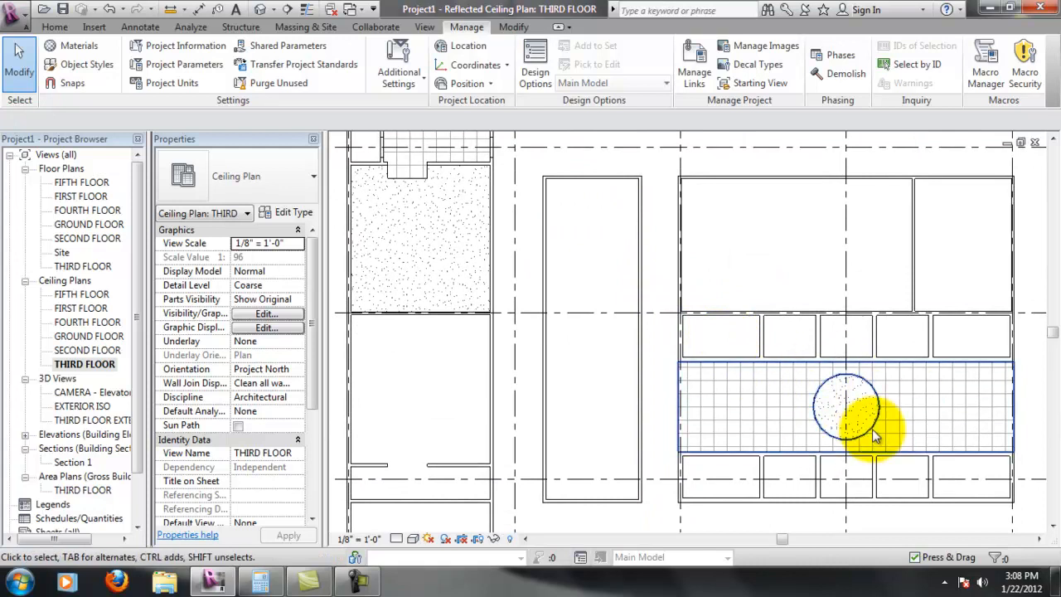
Open the THIRD FLOOR floor plan and examine its overall layout around the restrooms and elevator lobby.
double_click(83, 265)
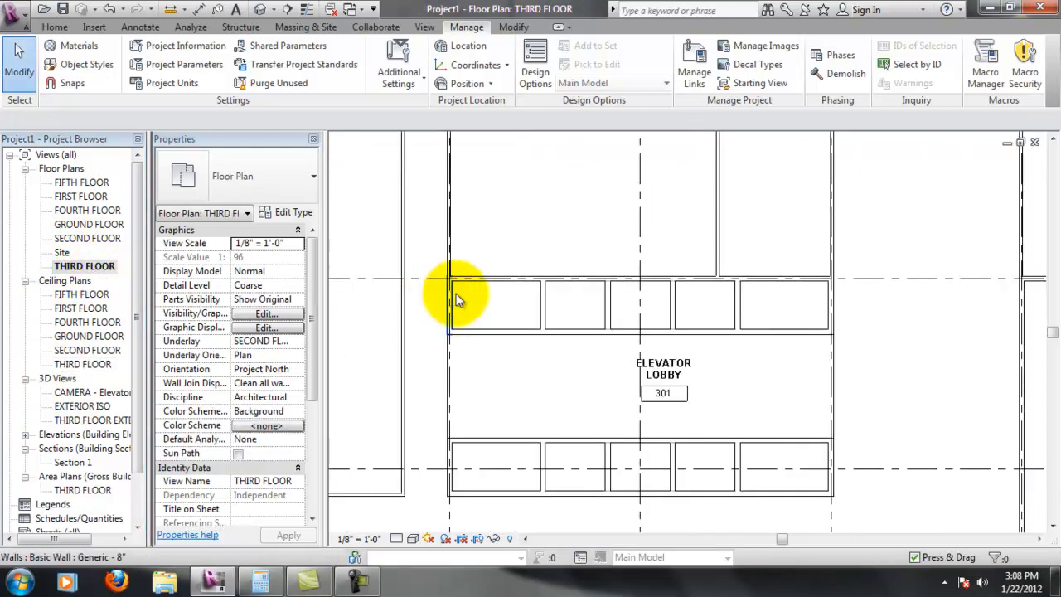
scroll(516, 292, down, 5)
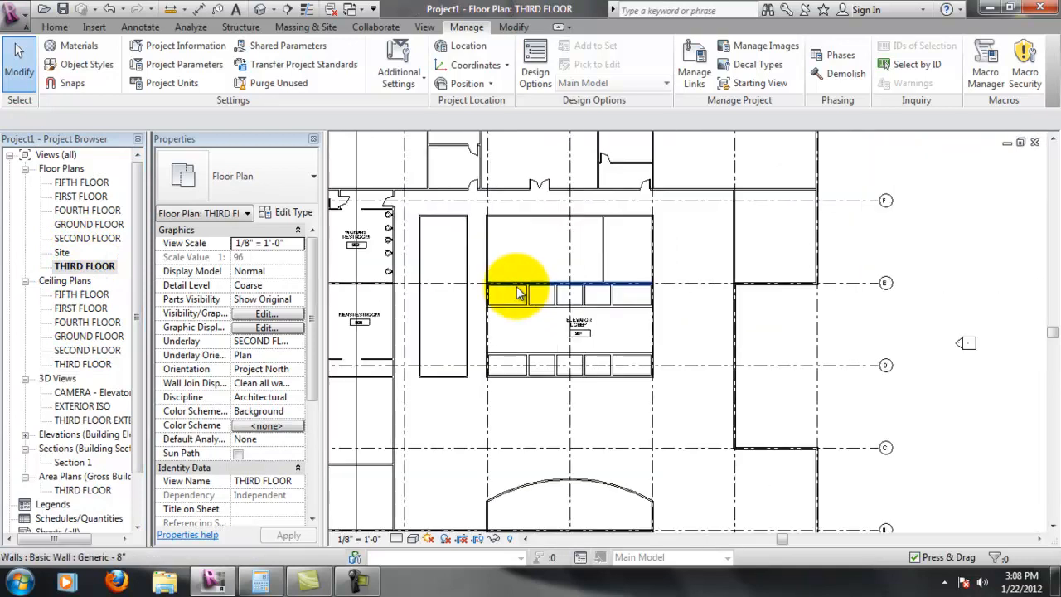
scroll(516, 292, down, 1)
middle_drag(517, 292, 630, 320)
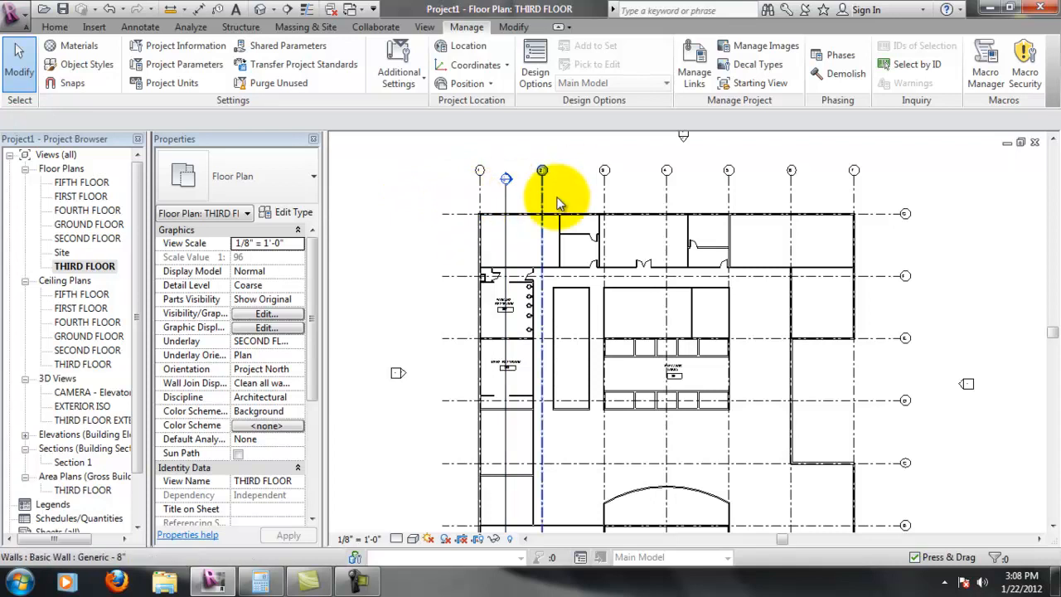
scroll(577, 198, up, 2)
scroll(461, 343, up, 1)
scroll(610, 252, up, 1)
scroll(528, 224, down, 1)
scroll(558, 297, down, 1)
middle_drag(658, 390, 671, 256)
scroll(663, 315, down, 2)
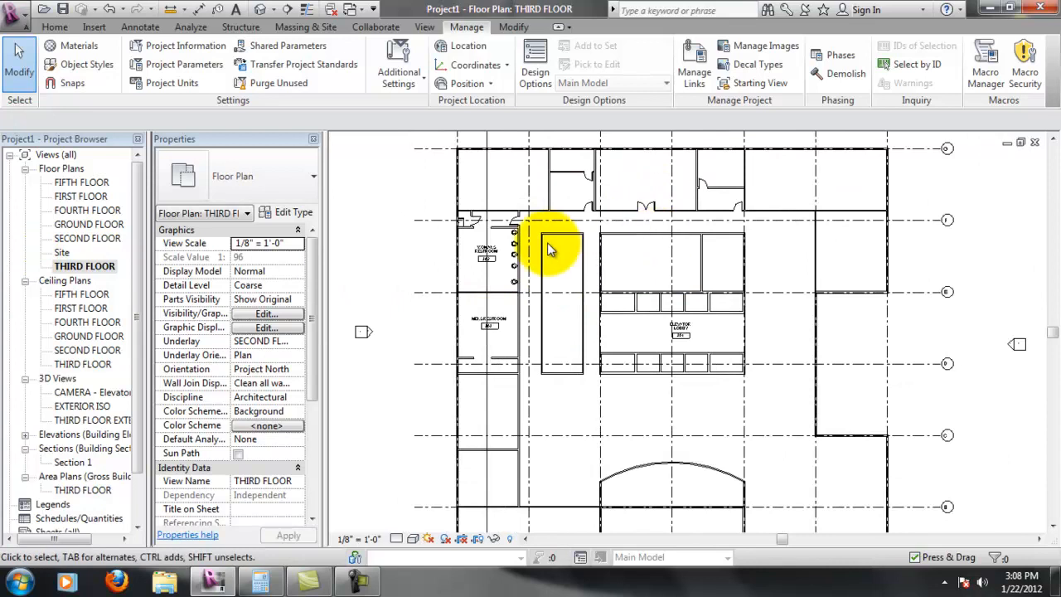
middle_drag(408, 245, 408, 245)
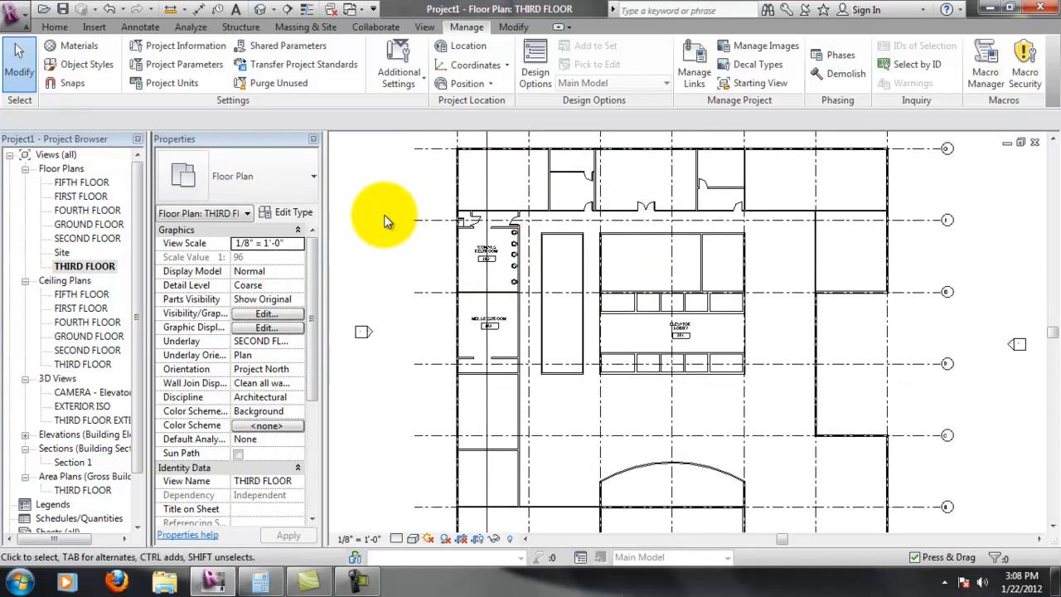
Return to the THIRD FLOOR ceiling plan and compare the woman's restroom ceilings with the elevator lobby ceiling.
click(87, 364)
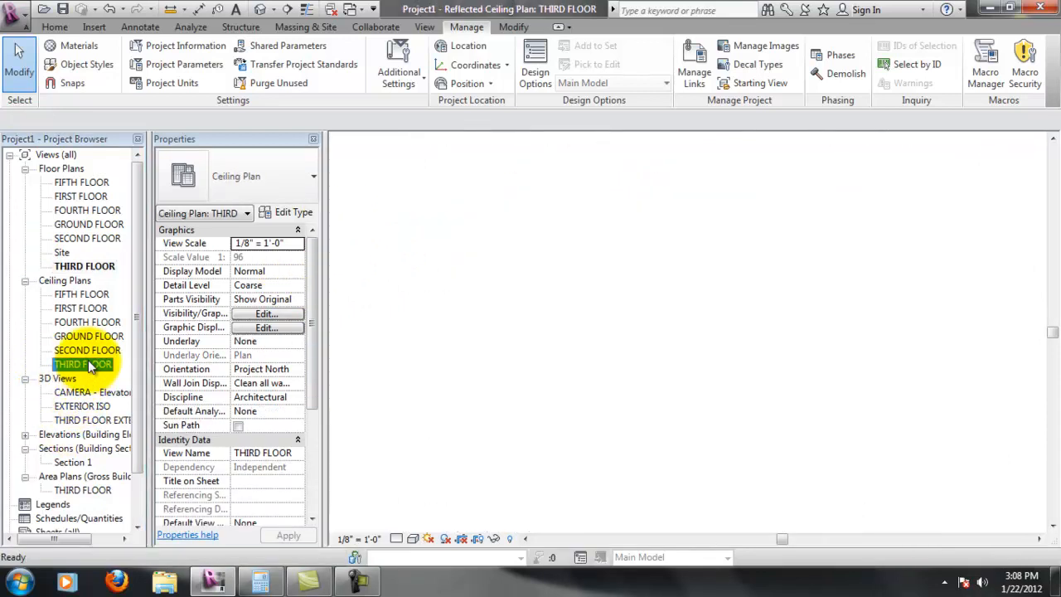
middle_drag(481, 237, 485, 288)
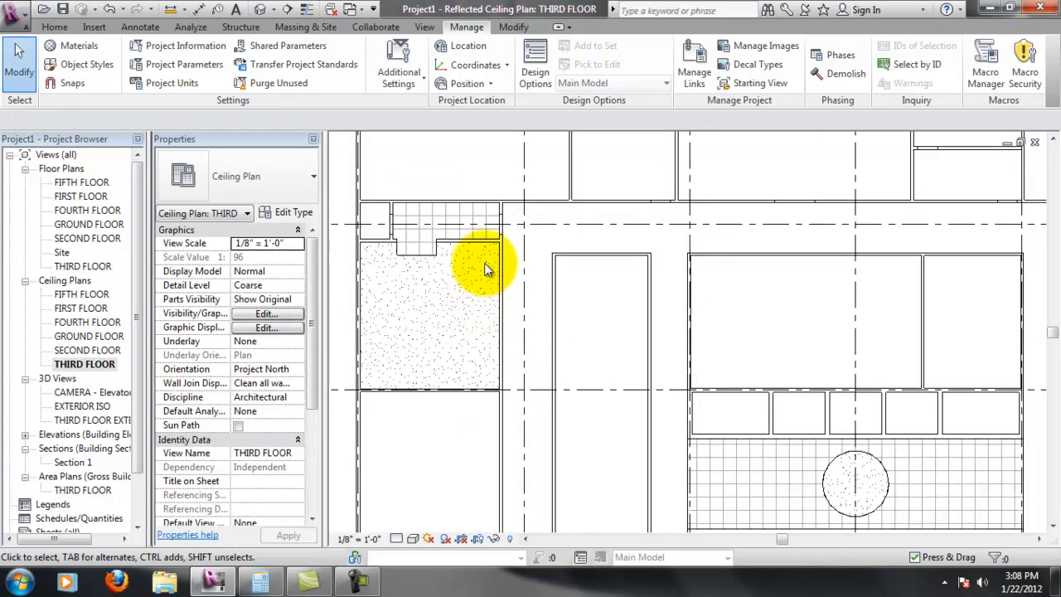
scroll(483, 282, down, 1)
middle_drag(625, 208, 619, 242)
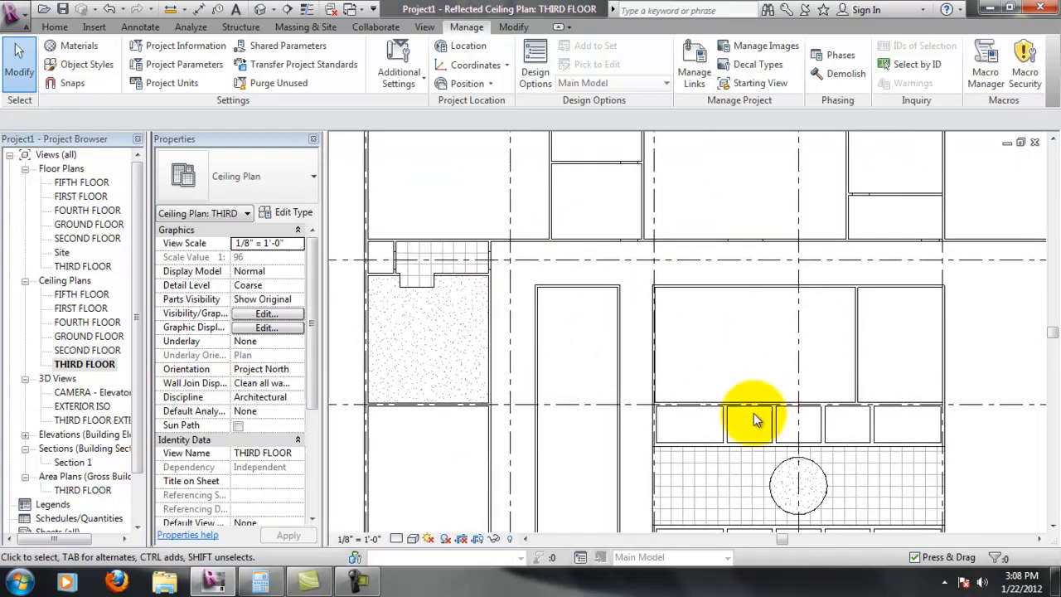
middle_drag(718, 362, 701, 351)
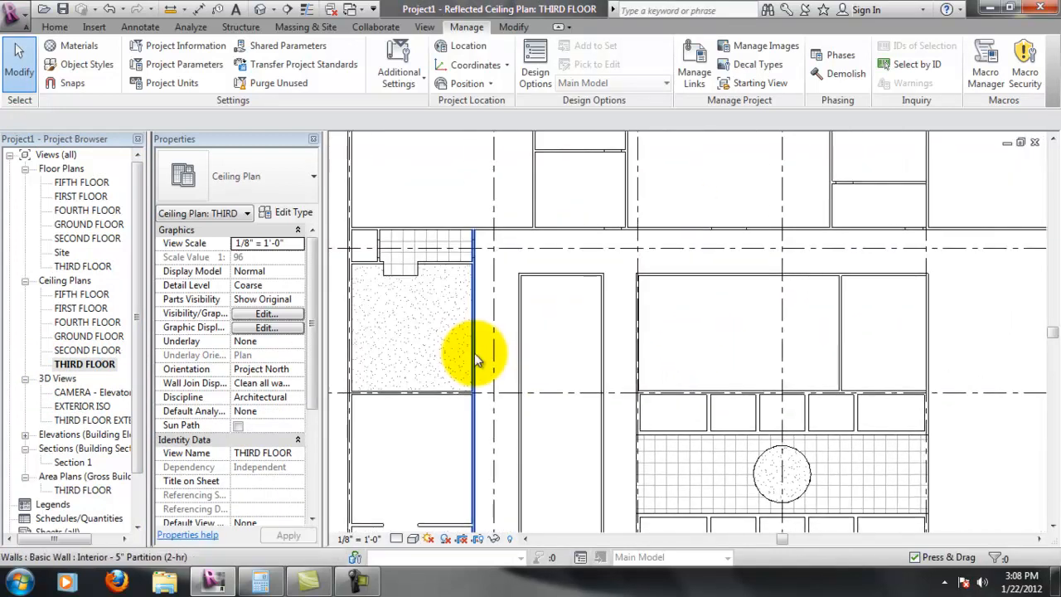
Reopen the THIRD FLOOR floor plan and inspect the restroom entry, the elevator lobby and the whole floor.
click(94, 267)
double_click(93, 267)
middle_drag(379, 343, 504, 320)
scroll(564, 190, up, 2)
scroll(561, 190, up, 3)
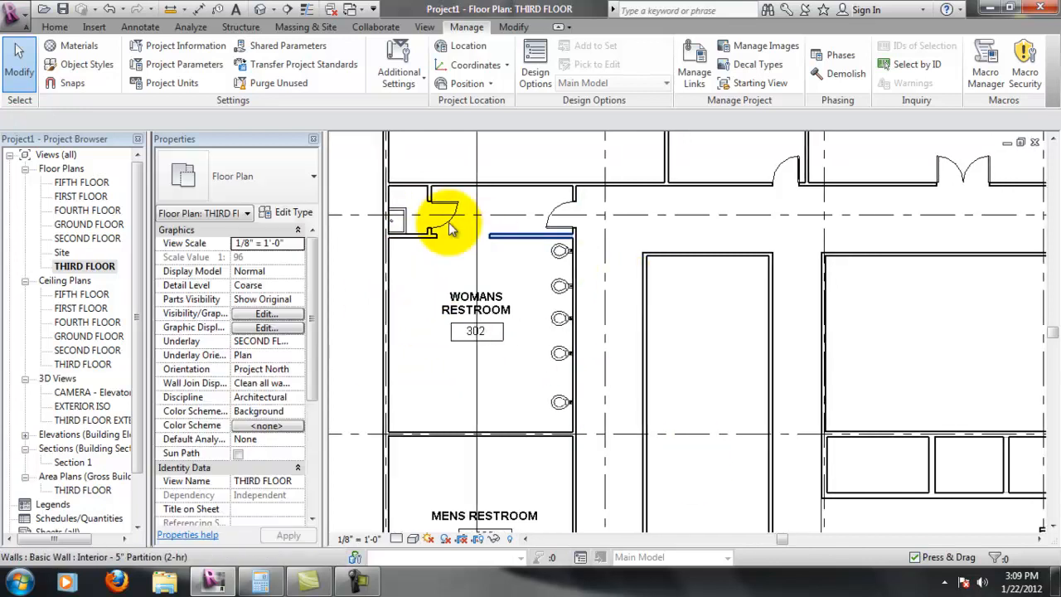
scroll(406, 195, up, 2)
scroll(431, 209, down, 2)
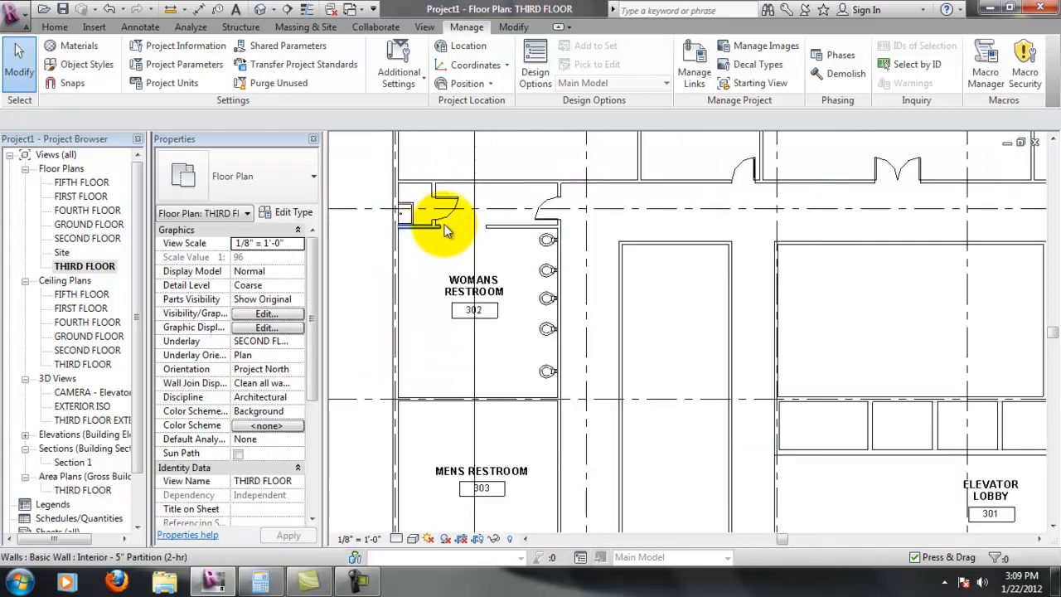
scroll(675, 332, down, 2)
scroll(709, 315, up, 3)
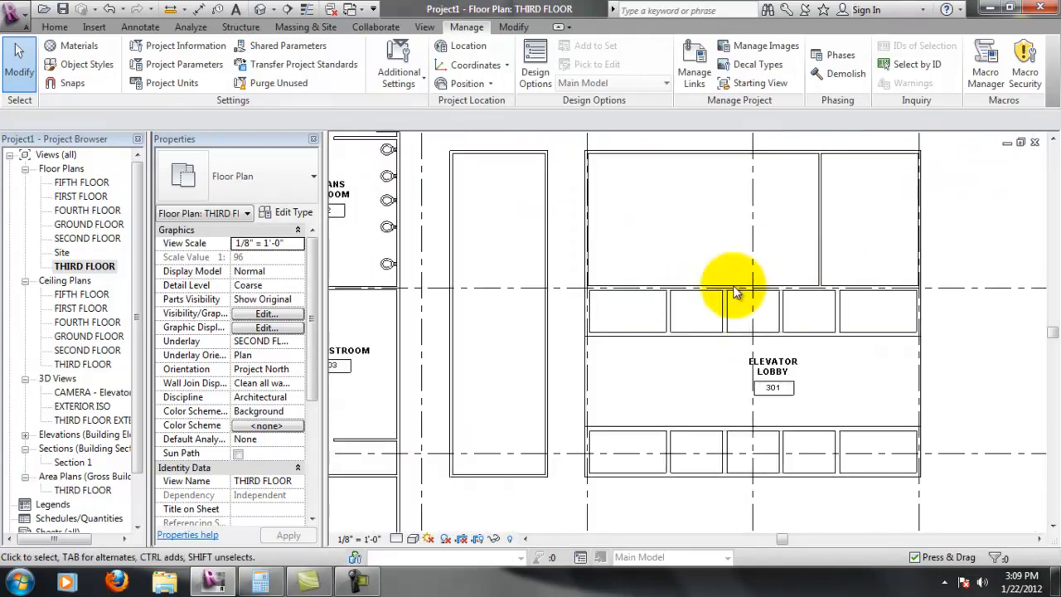
scroll(706, 364, down, 4)
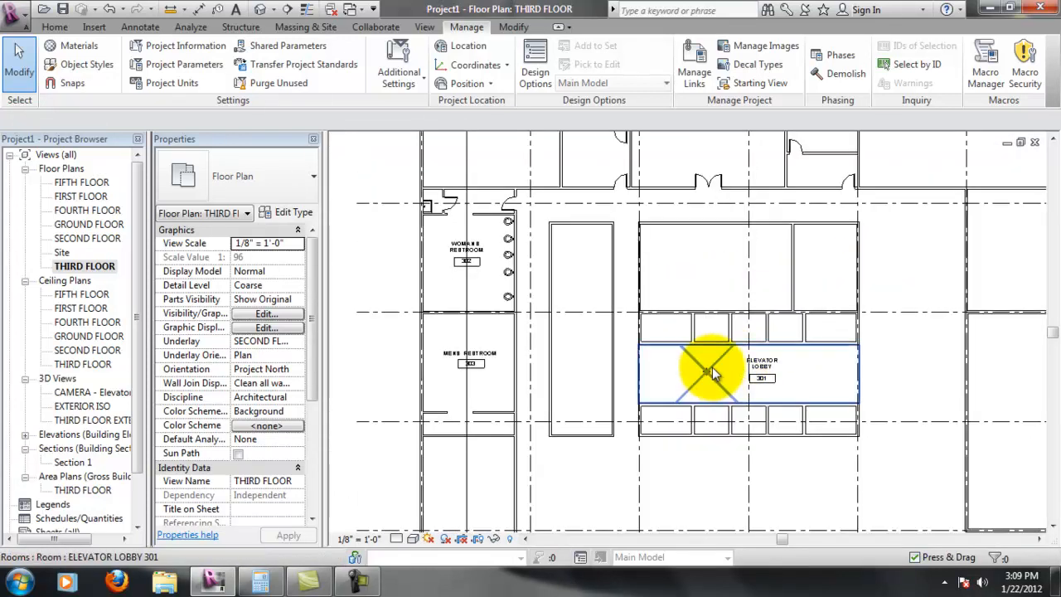
scroll(860, 353, down, 1)
middle_drag(882, 393, 828, 408)
scroll(815, 377, down, 1)
scroll(820, 403, up, 1)
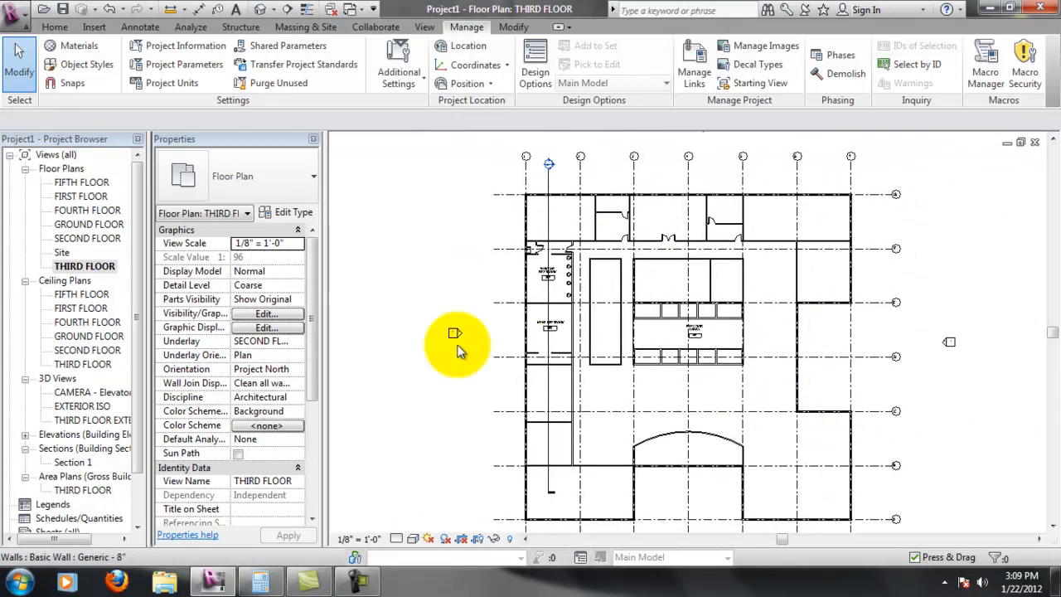